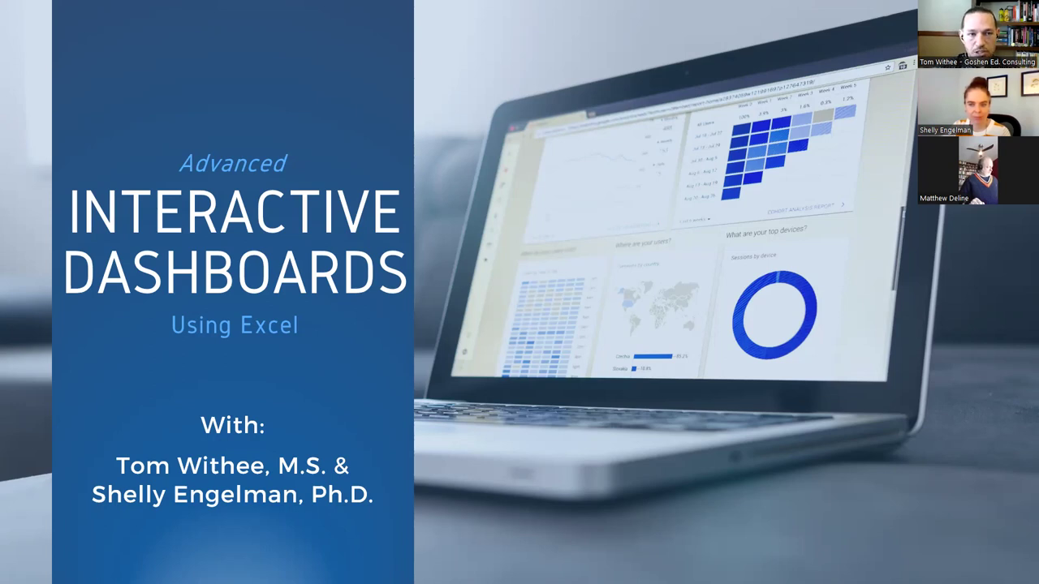
# - Advance to the "Let's Get Fancy!" agenda slide listing the six steps from Design to dashboard
pyautogui.press('Right')
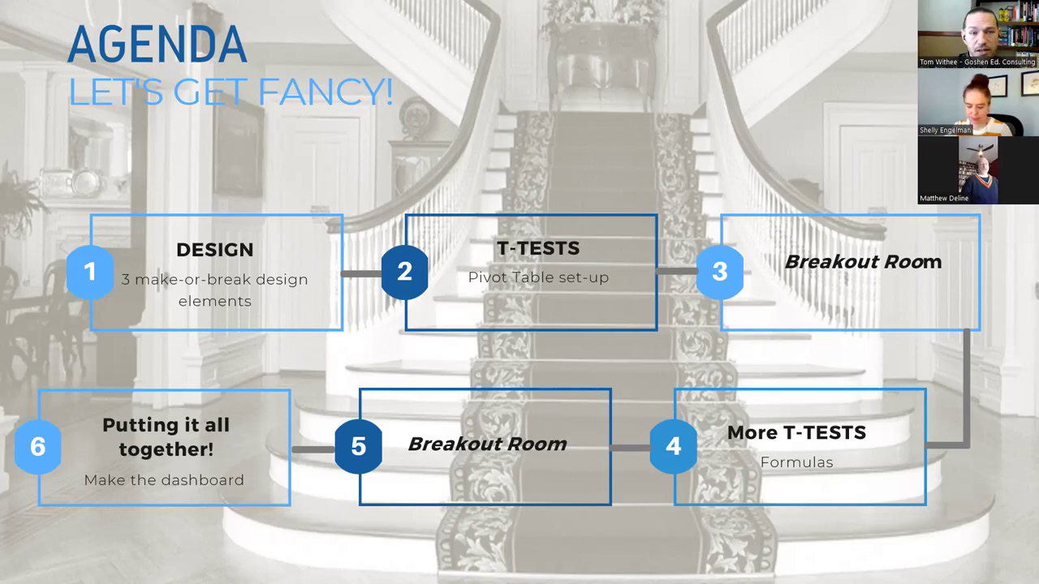
# - Step through the website resources slide onto the "DESIGN" section title slide
pyautogui.press('Right')
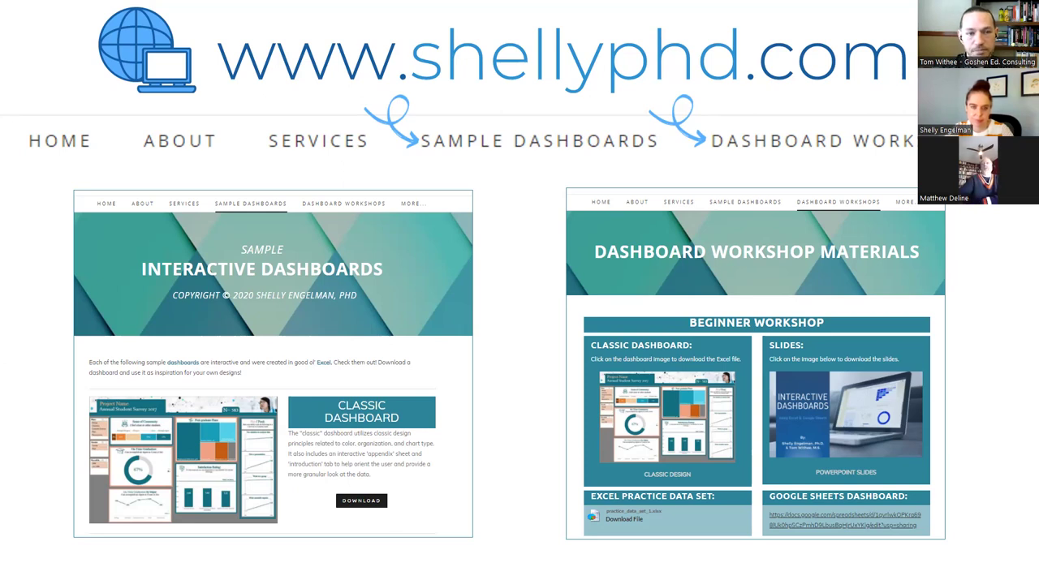
pyautogui.press('Right')
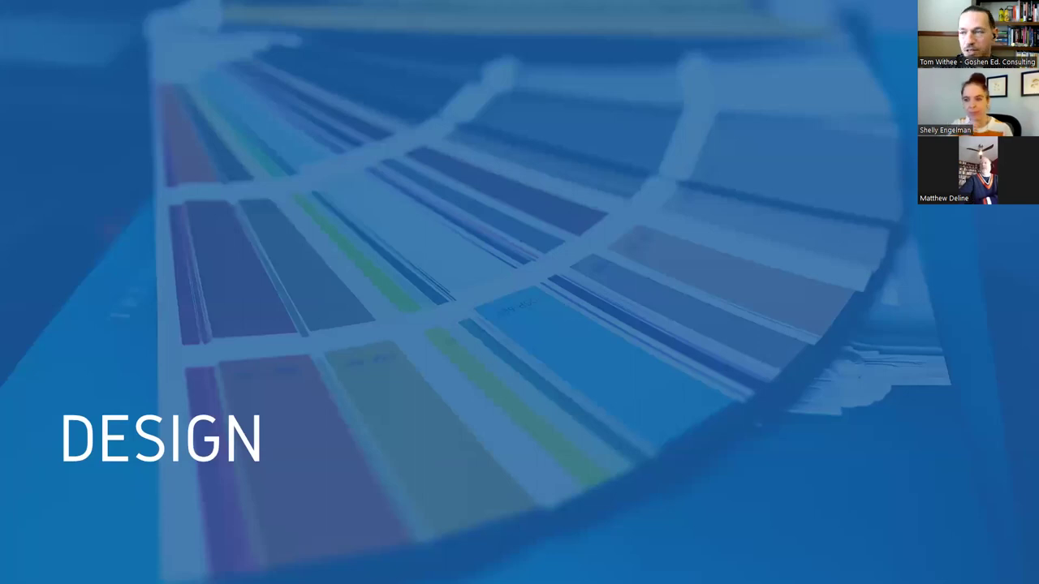
# - Show the Annual Student Survey example dashboard with pie, bar and stacked charts
pyautogui.press('Right')
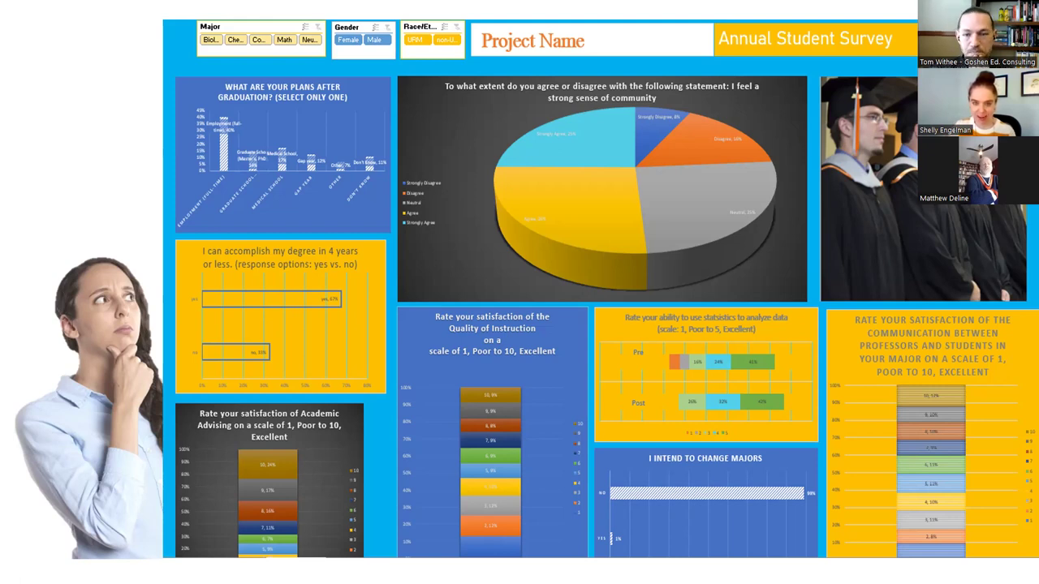
# - Advance to the 3 Key Design Elements slide
pyautogui.press('Right')
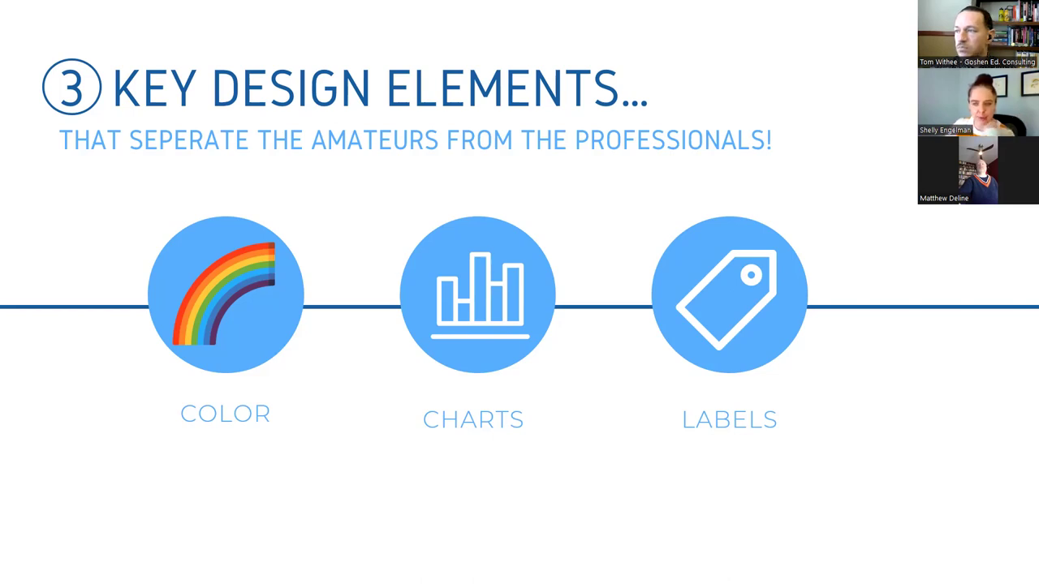
# - Show the COLOR slide with cluttered "Not this!" dashboard examples
pyautogui.press('Right')
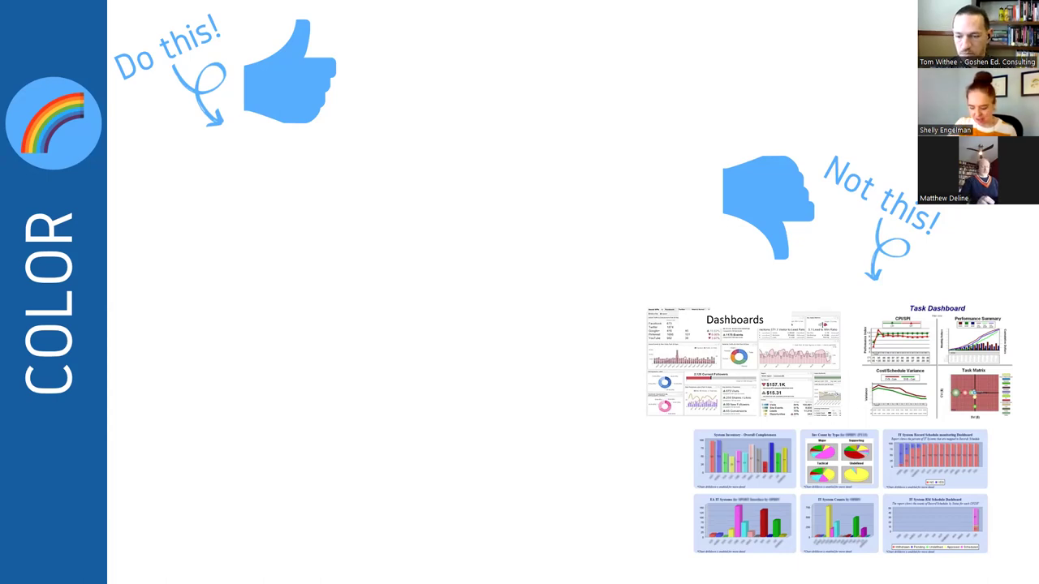
# - Reveal the Pre/Post Gains and Austin Community Parks examples, then advance to the COLOR checklist
pyautogui.press('Right')
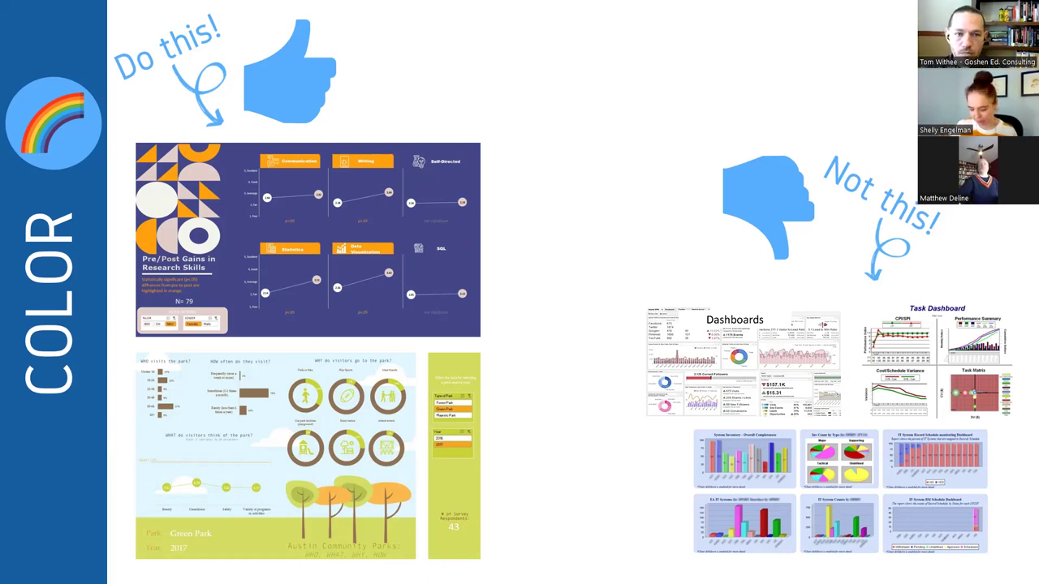
pyautogui.press('Right')
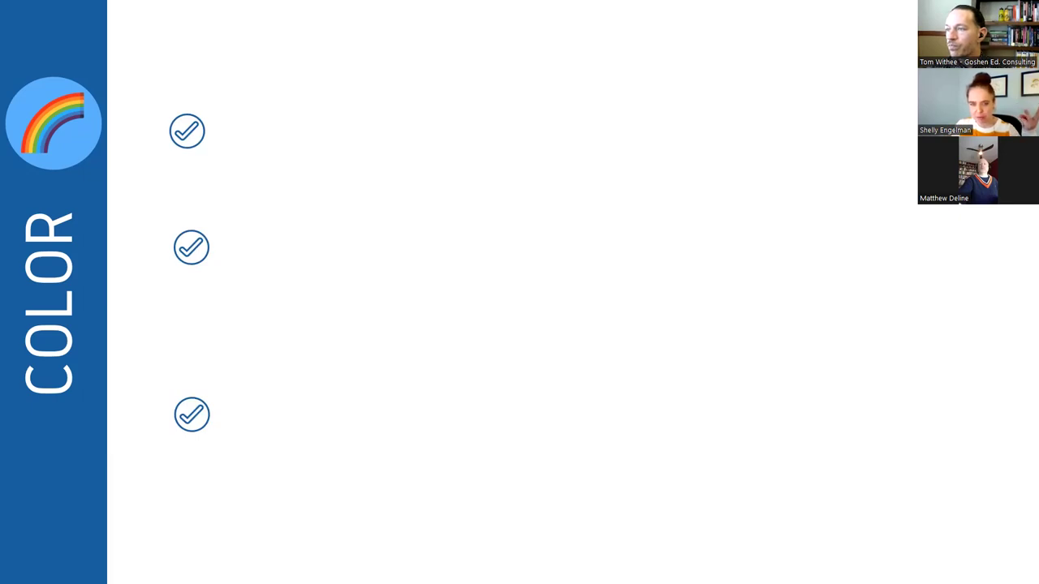
# - Build the three colour tips and dark red tree, then advance to the red BEFORE parks dashboard
pyautogui.press('Right')
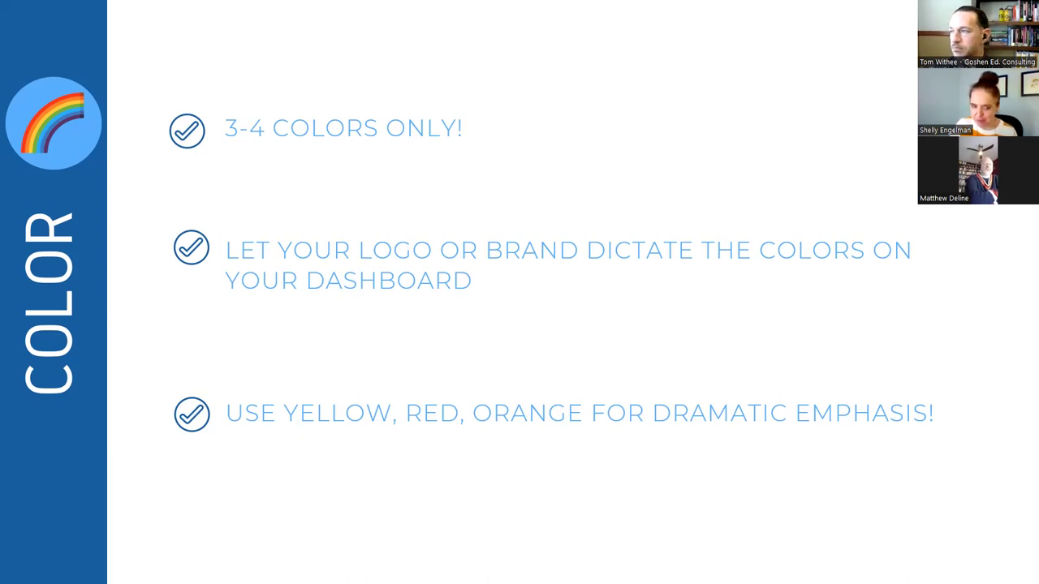
pyautogui.press('Right')
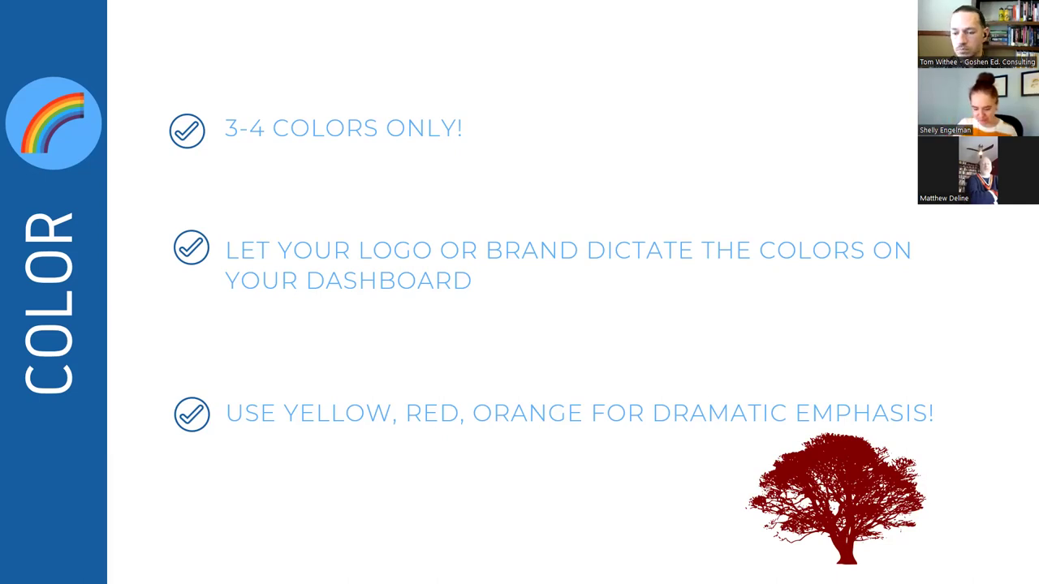
pyautogui.press('Right')
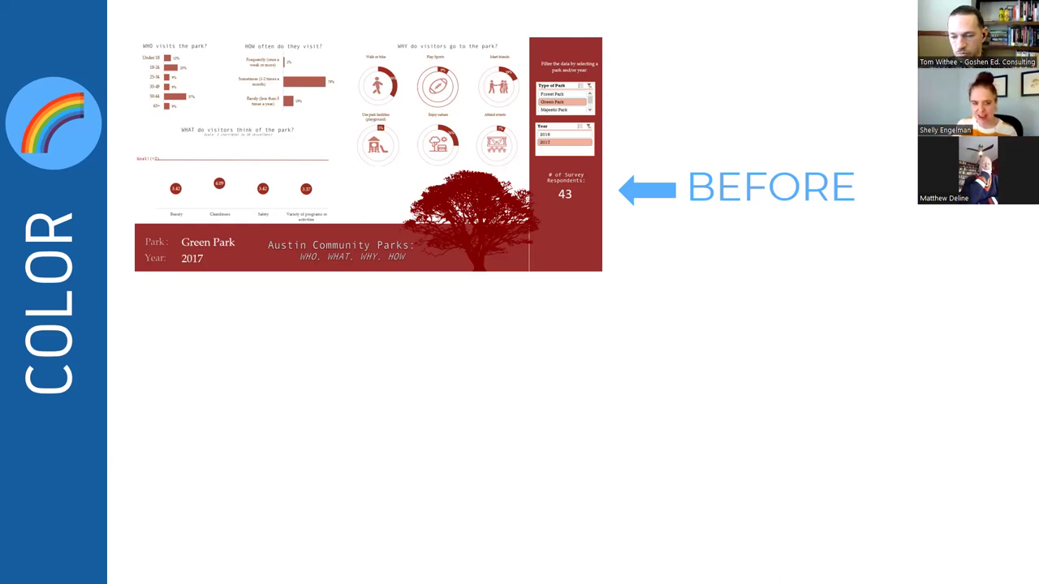
# - Reveal the teal AFTER parks dashboard, then return to the design elements slide featuring CHARTS
pyautogui.press('Right')
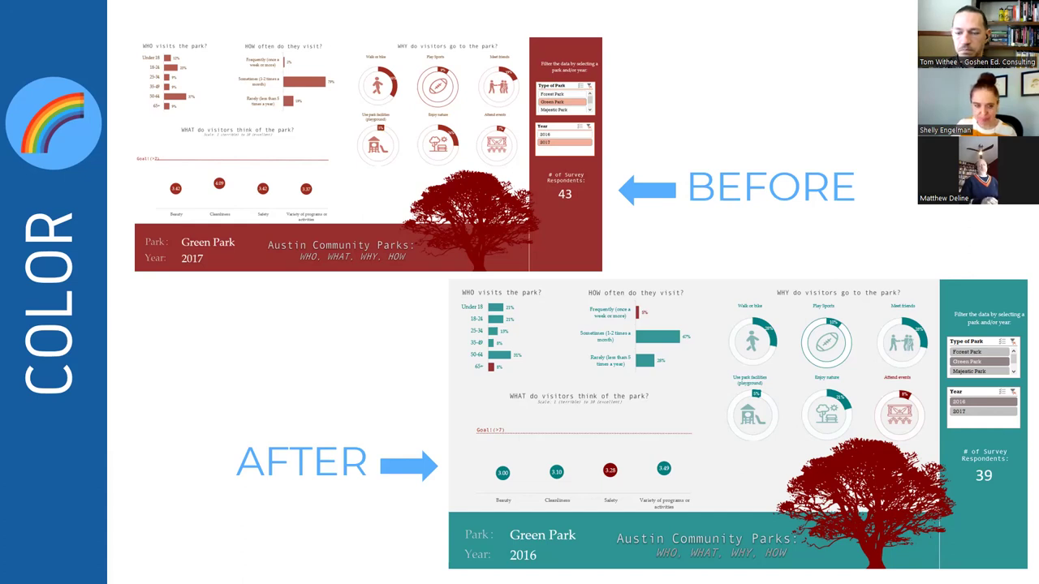
pyautogui.press('Right')
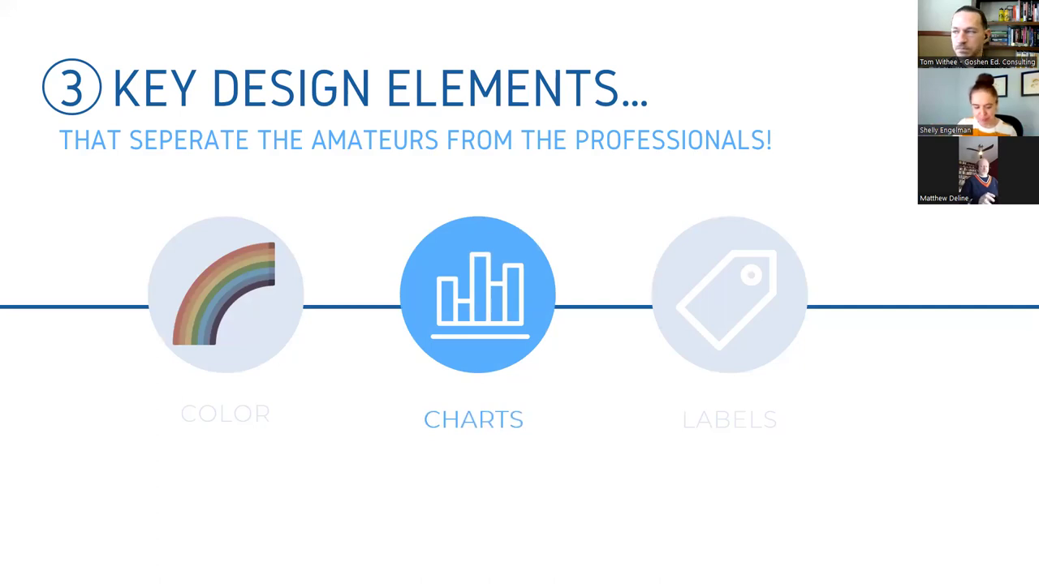
# - Advance to the "TOP 3 MOST 'EFFECTIVE' CHARTS" slide beside the Information Visualization cover
pyautogui.press('Right')
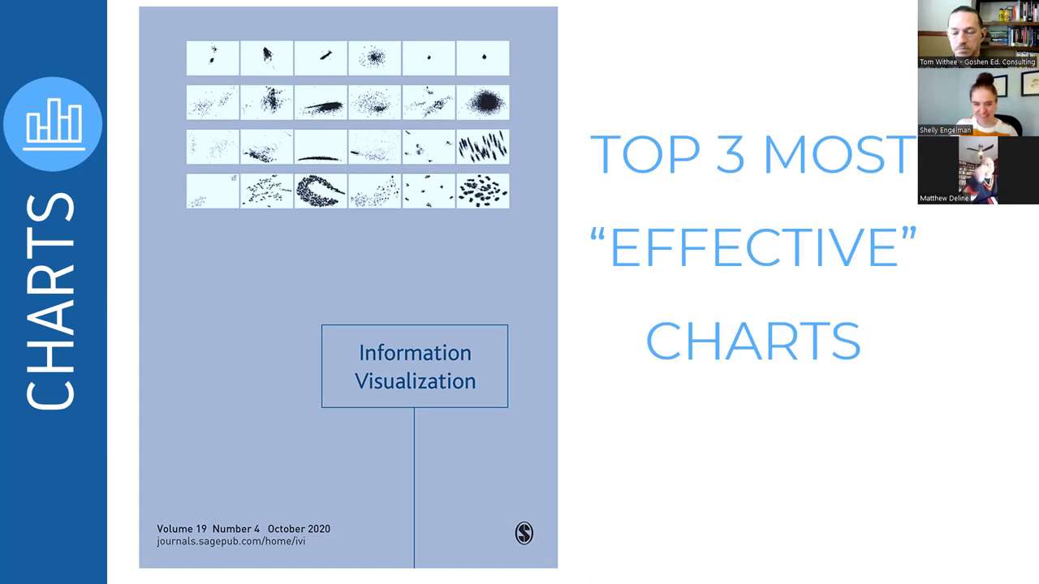
pyautogui.press('Right')
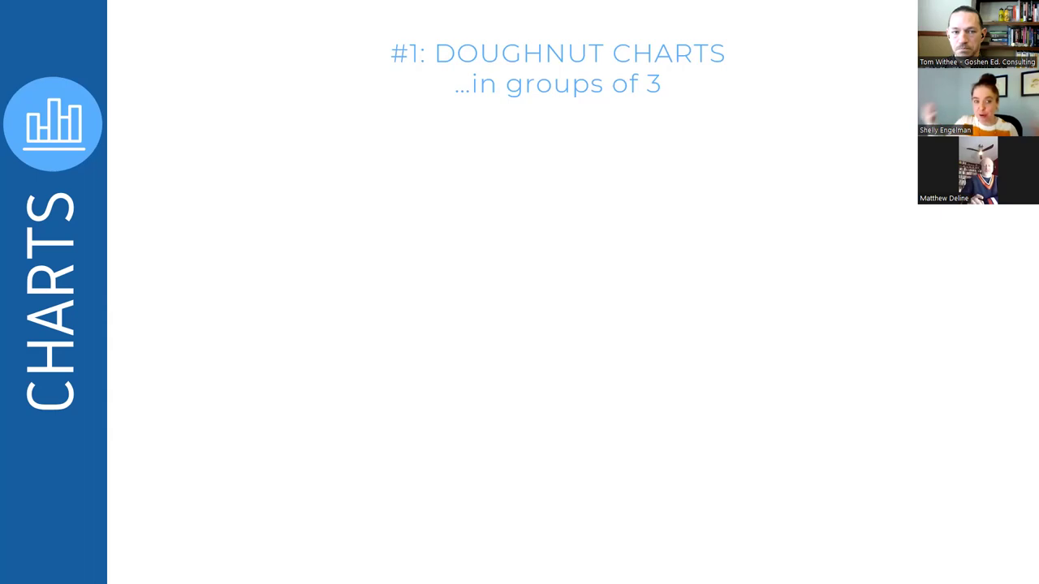
pyautogui.press('Right')
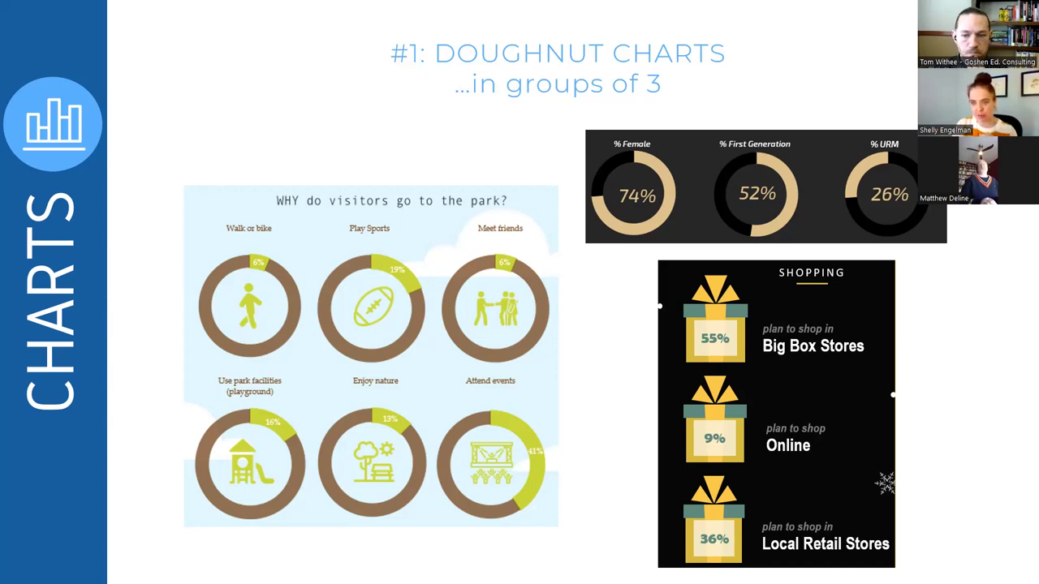
pyautogui.press('Right')
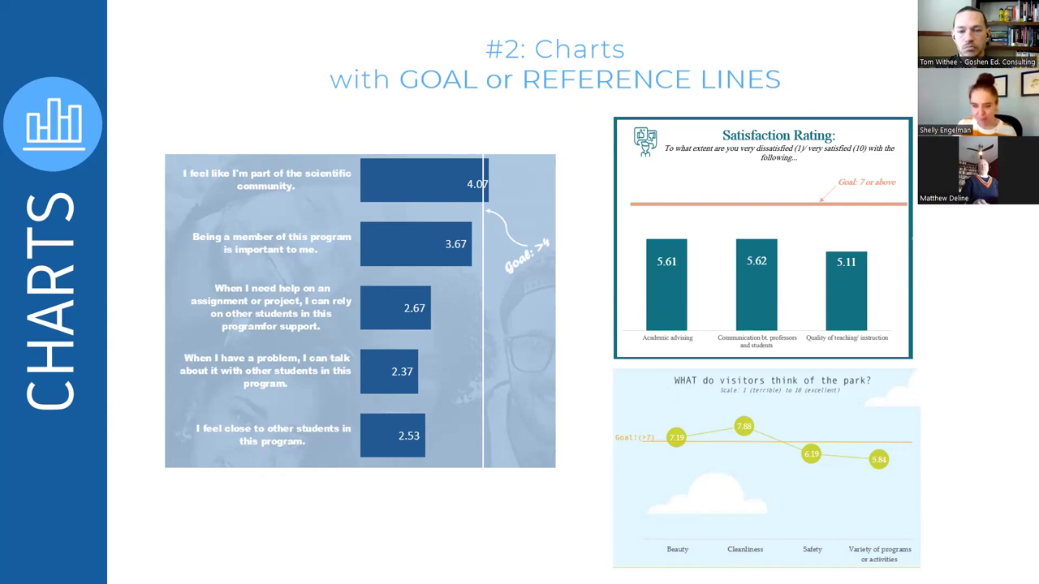
# - Show "#3: Lines Graphs with SLOPES" with both Pre/Post slope charts, then go to Labels
pyautogui.press('Right')
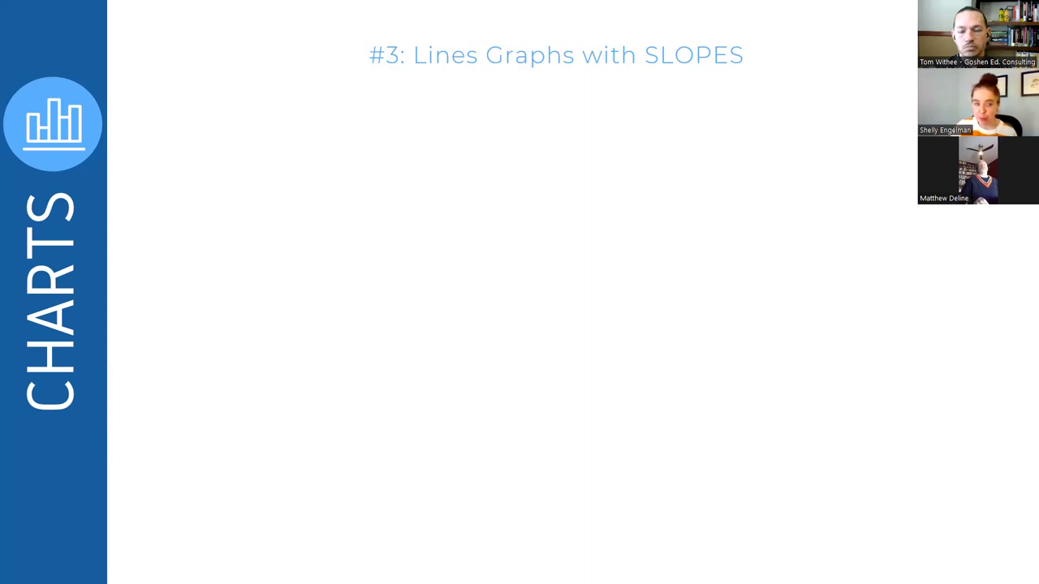
pyautogui.press('Right')
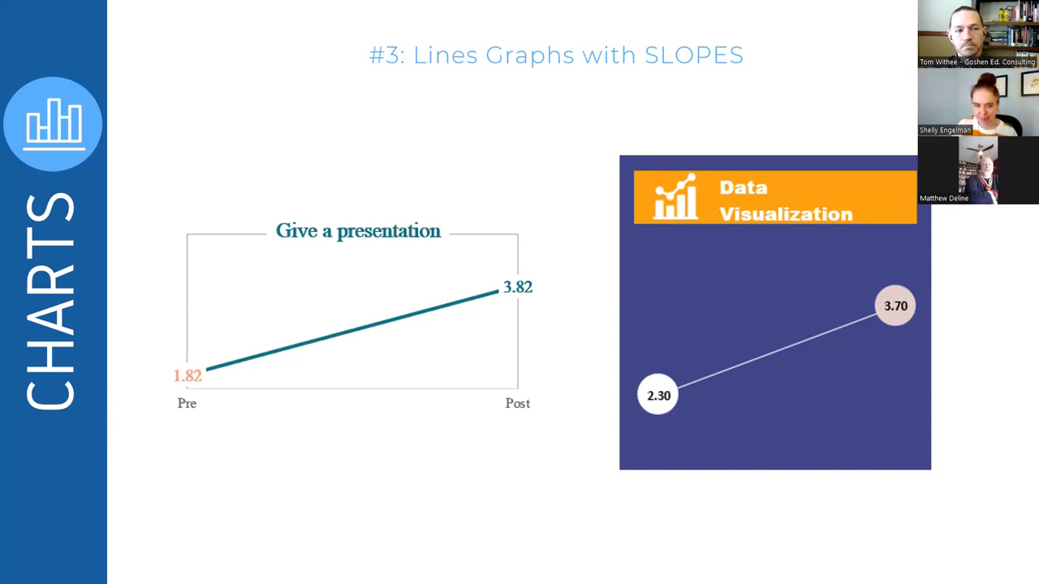
pyautogui.press('Right')
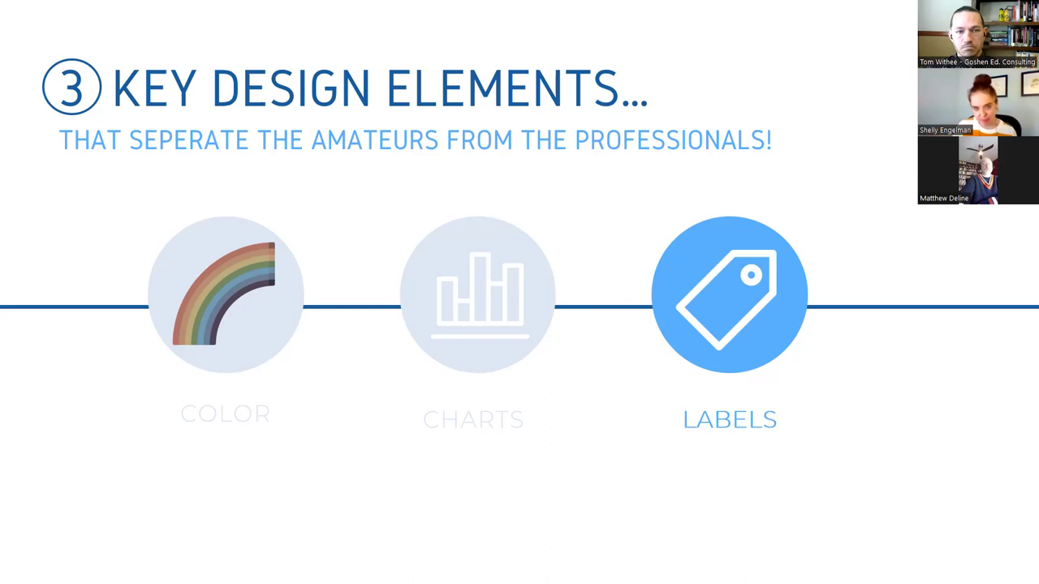
# - Advance to the Labels slide and reveal the After 'Plans after Graduation' chart with the 3-second-rule tip
pyautogui.press('Right')
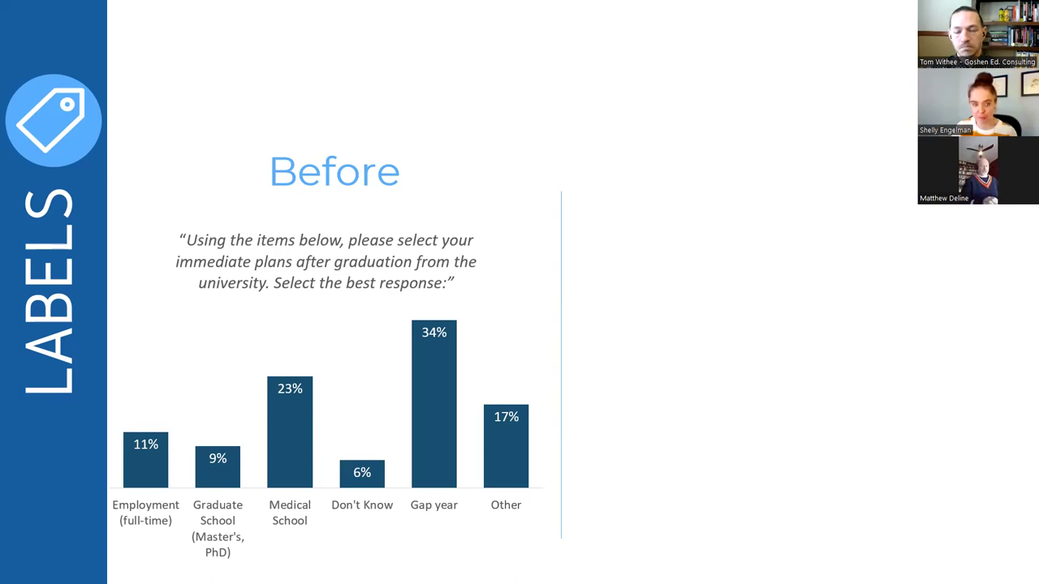
pyautogui.press('Right')
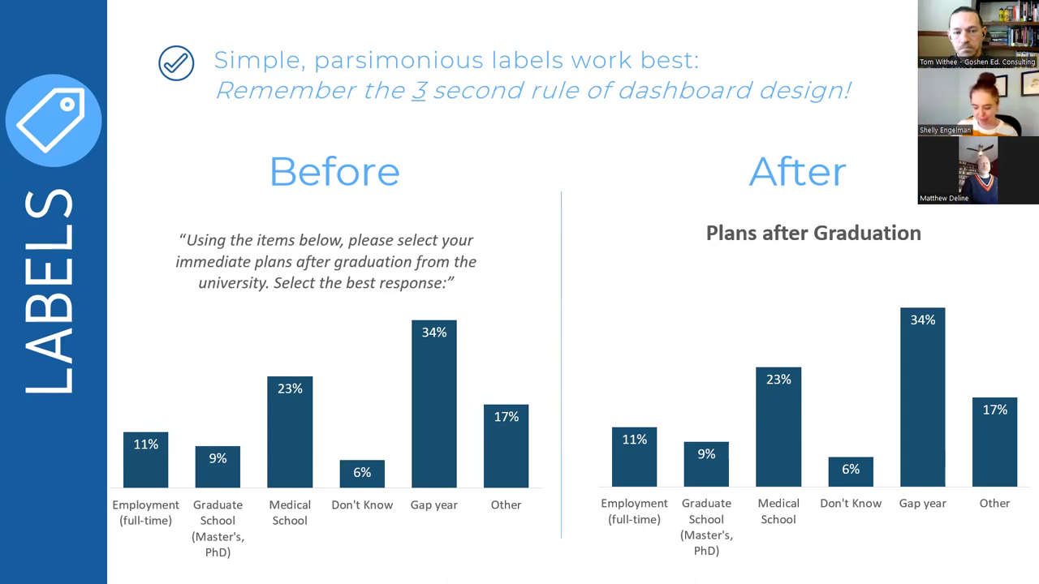
# - Advance to the next Labels slide and reveal the 'Include a question in the sub header' tip
pyautogui.press('Right')
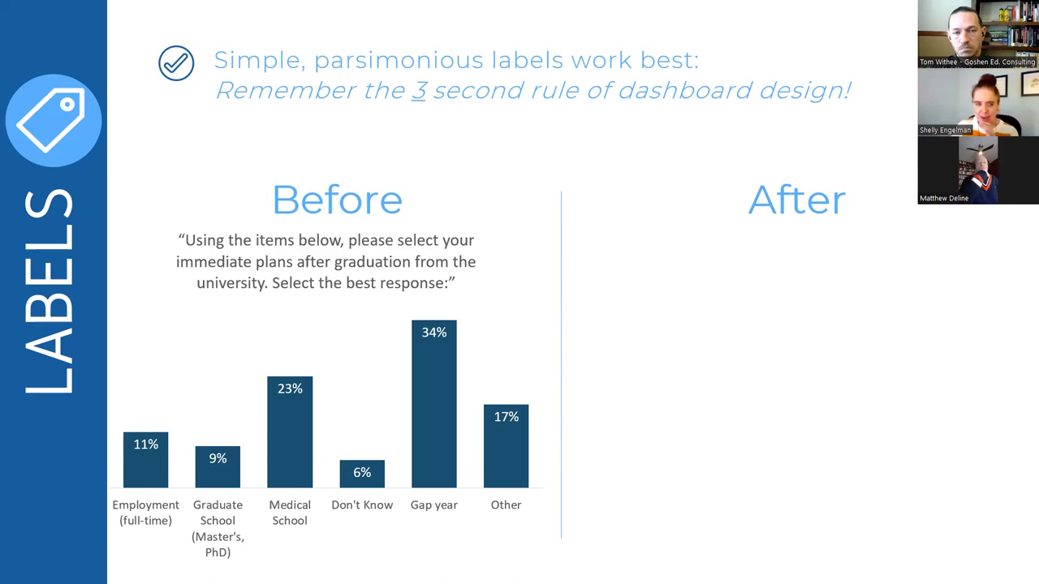
pyautogui.press('Right')
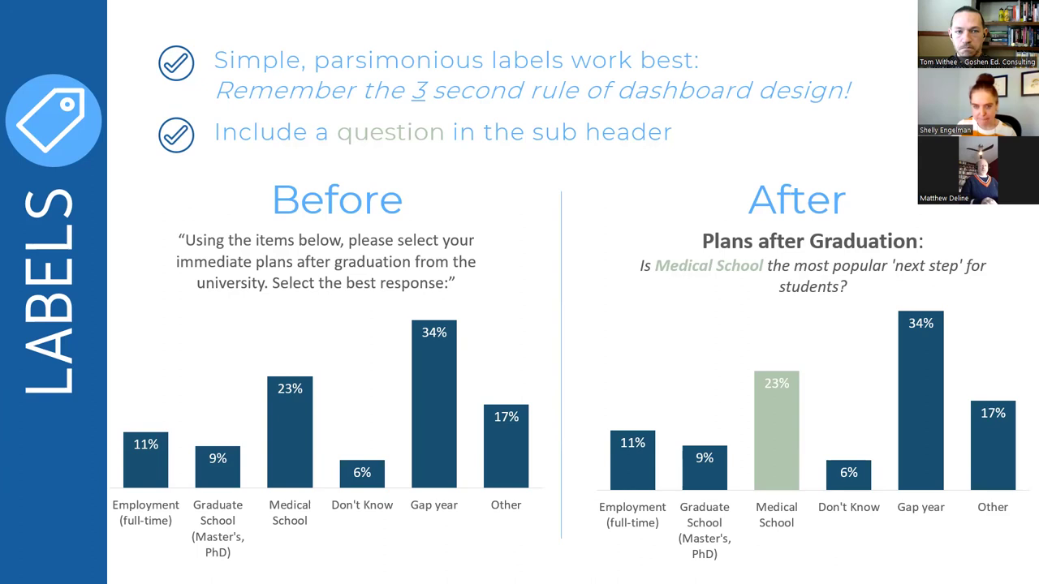
# - Advance to the 'Putting it all together… Clarity over clutter' peer-mentor chart slide
pyautogui.press('Right')
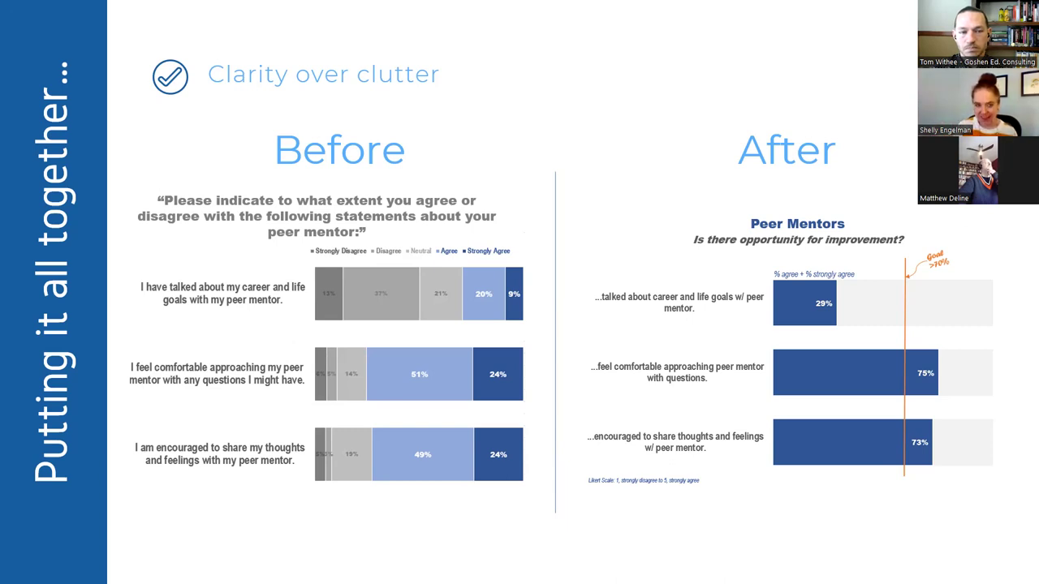
# - Play the dashboard demo clip on the T-TESTS slide, then end the slideshow
pyautogui.press('Right')
pyautogui.click(427, 371)
pyautogui.click(478, 372)
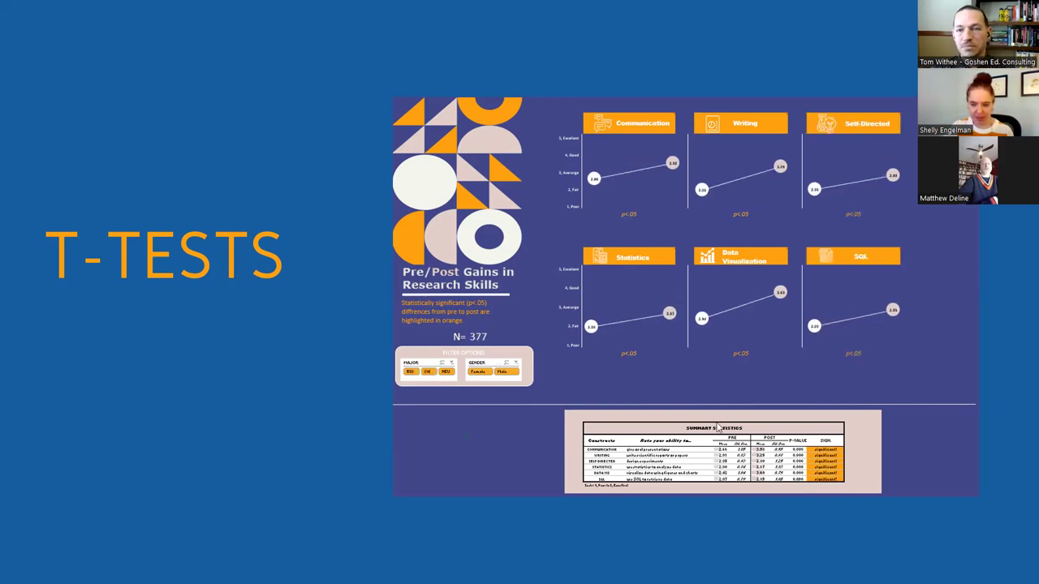
pyautogui.press('Escape')
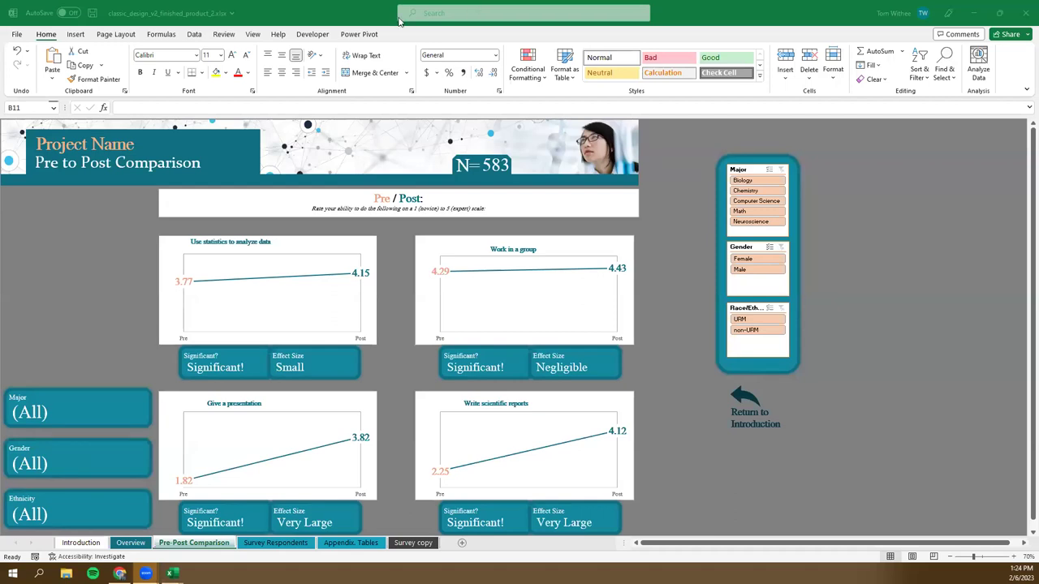
# - Bring the classic_design_v2_finished_product_2.xlsx dashboard to the front on its Pre to Post Comparison sheet
pyautogui.click(344, 20)
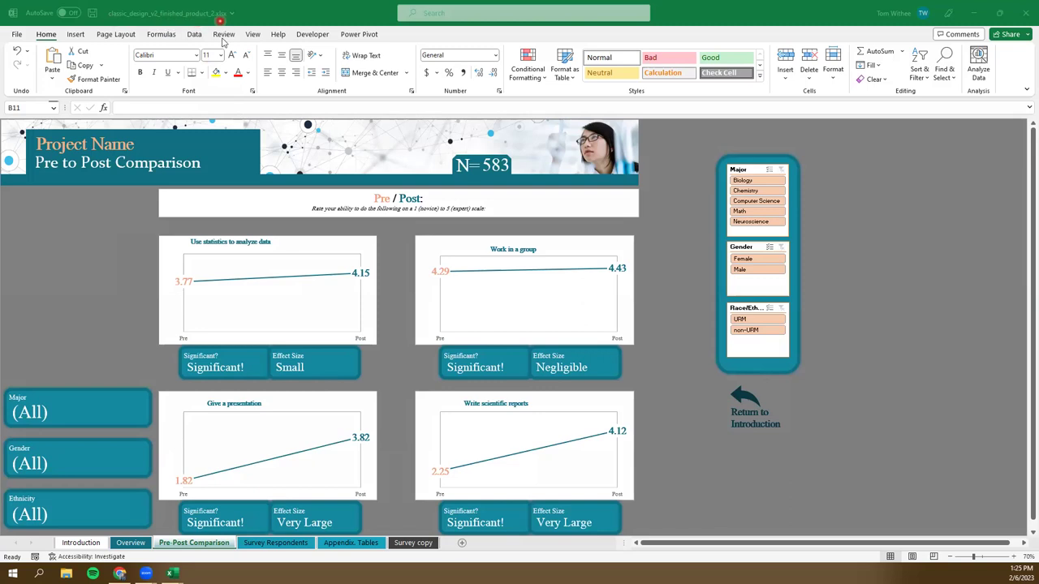
pyautogui.click(602, 256)
pyautogui.scroll(-4, 838, 269)
pyautogui.scroll(4, 832, 255)
pyautogui.click(753, 181)
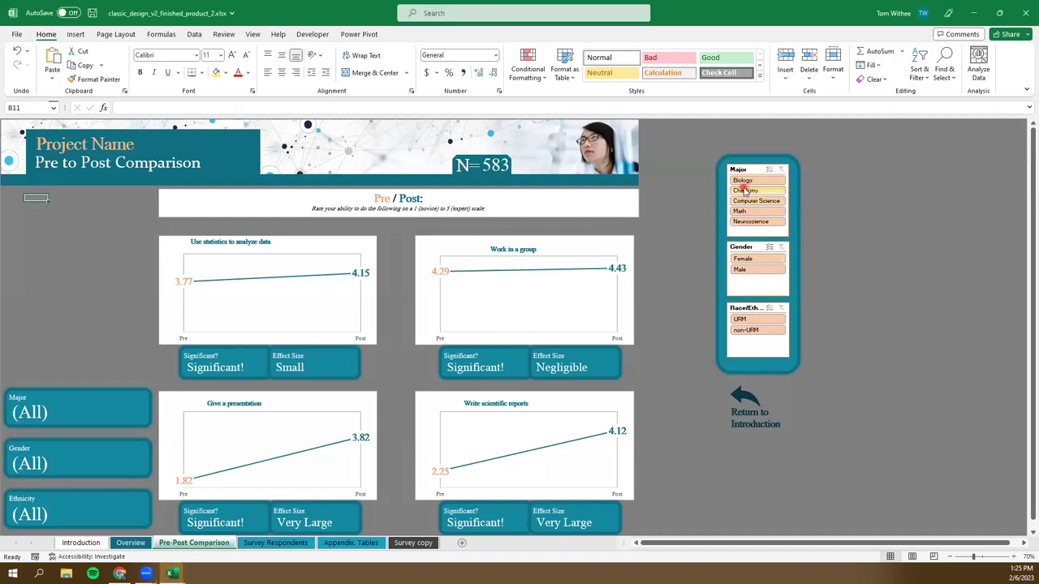
# - Try Chemistry, Math, URM, male, Biology and non-URM filters, then reset everything to (All), N=583
pyautogui.click(744, 192)
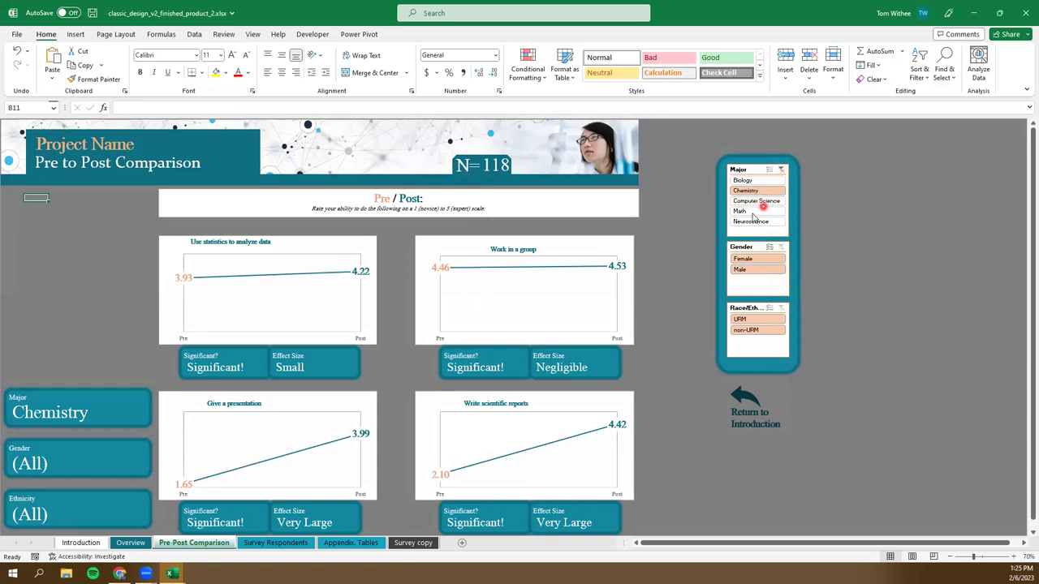
pyautogui.click(781, 169)
pyautogui.click(740, 211)
pyautogui.click(741, 318)
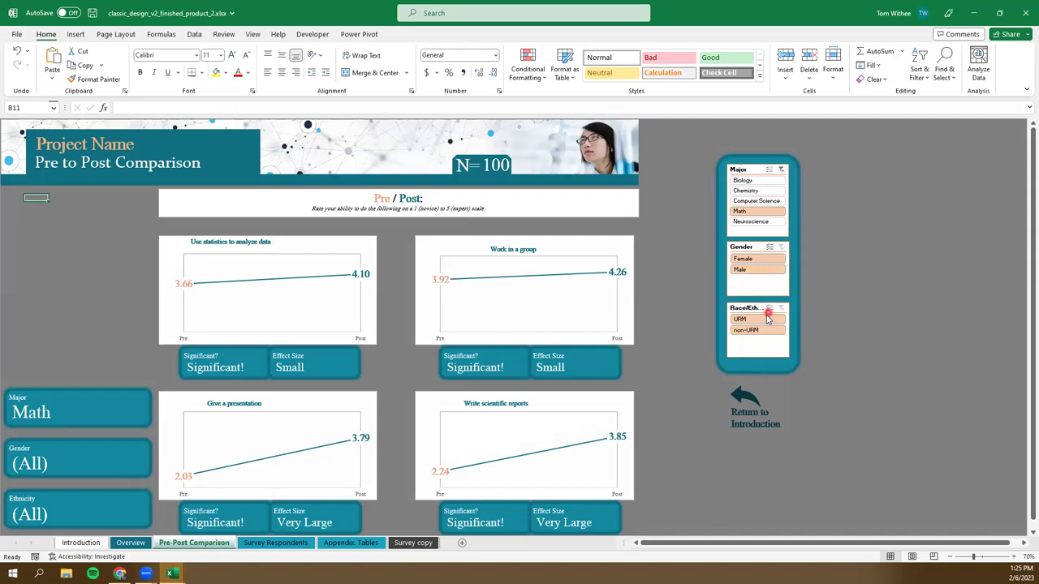
pyautogui.click(761, 180)
pyautogui.click(763, 195)
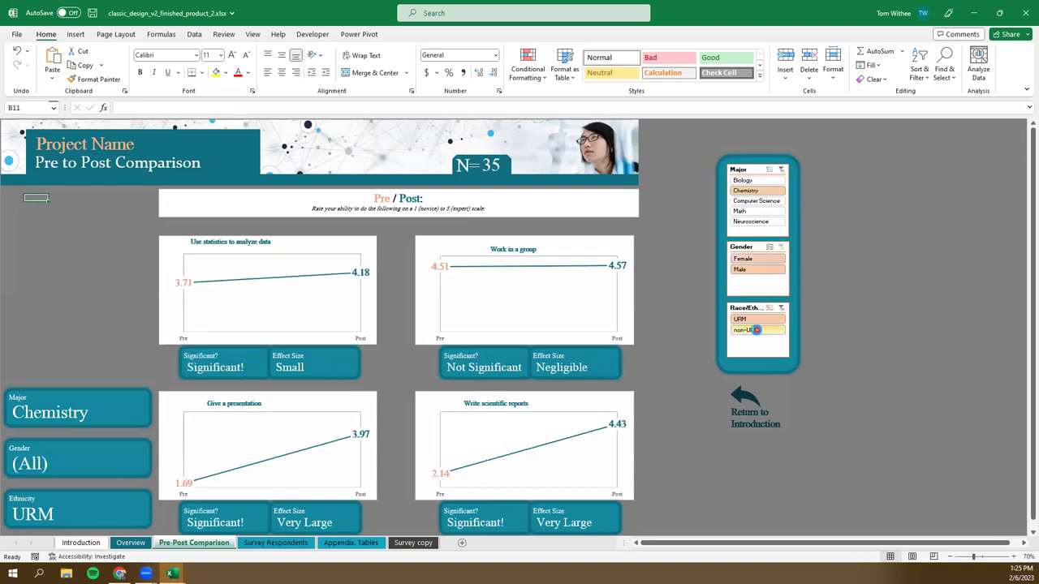
pyautogui.click(755, 329)
pyautogui.click(782, 309)
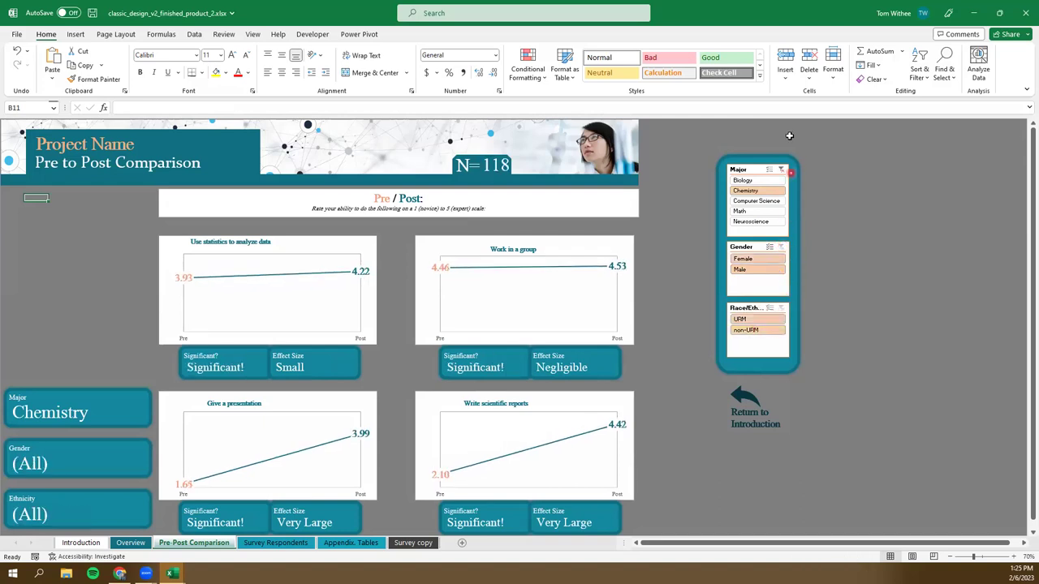
pyautogui.click(780, 170)
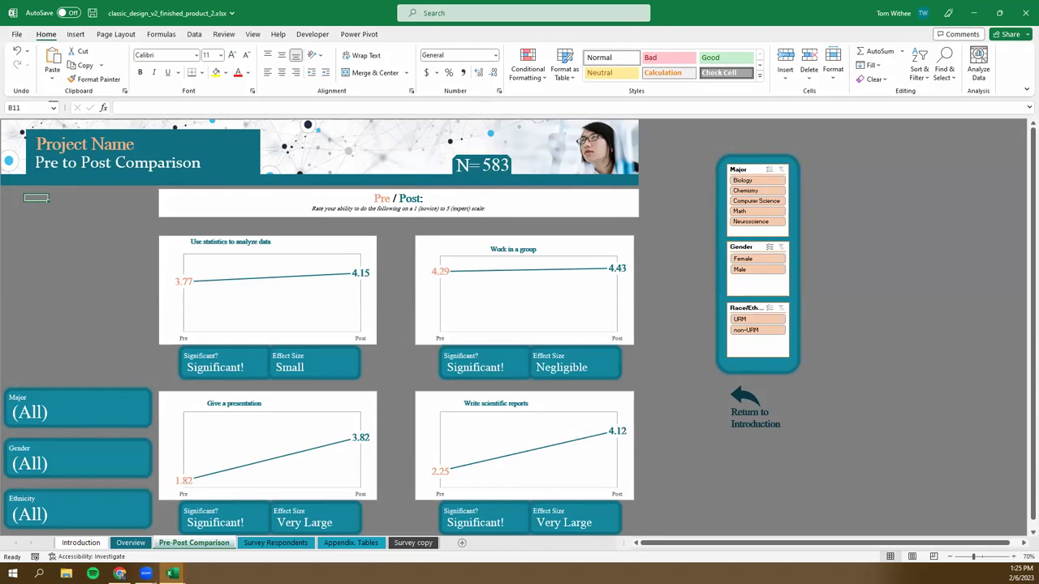
# - Minimize the dashboard and switch to the practice_data_2_t-test_1 (5).xlsx workbook
pyautogui.click(690, 153)
pyautogui.click(973, 14)
pyautogui.moveTo(172, 572)
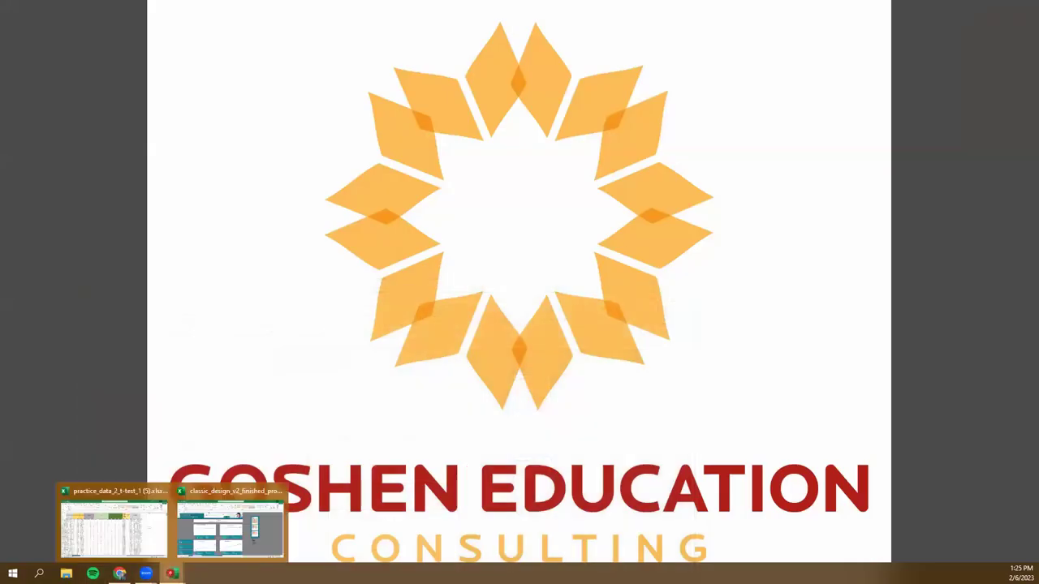
pyautogui.click(114, 527)
# - Point out sample responses on Source Data: maybe in E18, Gap year in F9, Medical School in F16
pyautogui.click(225, 356)
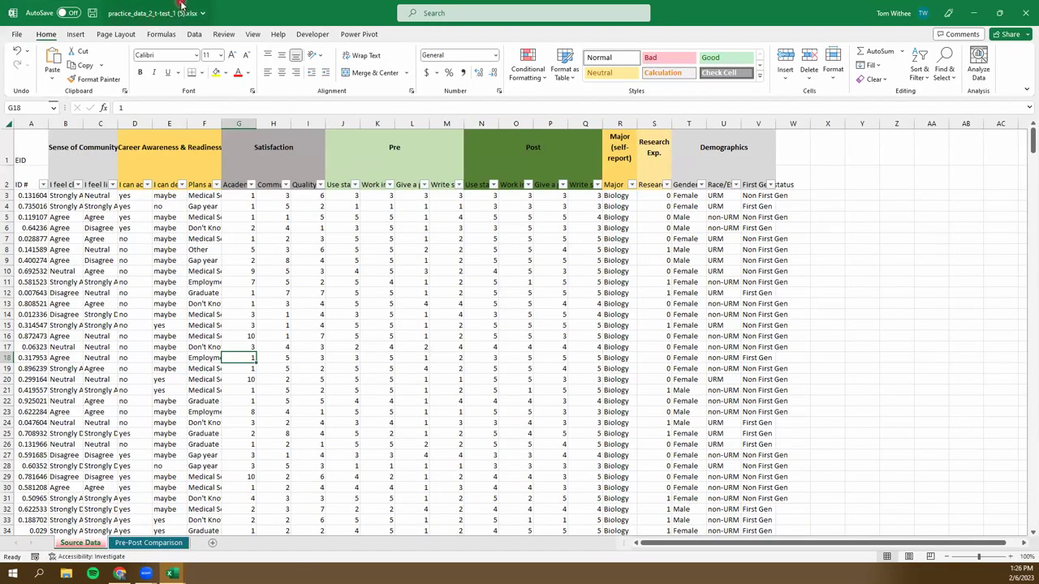
pyautogui.click(173, 358)
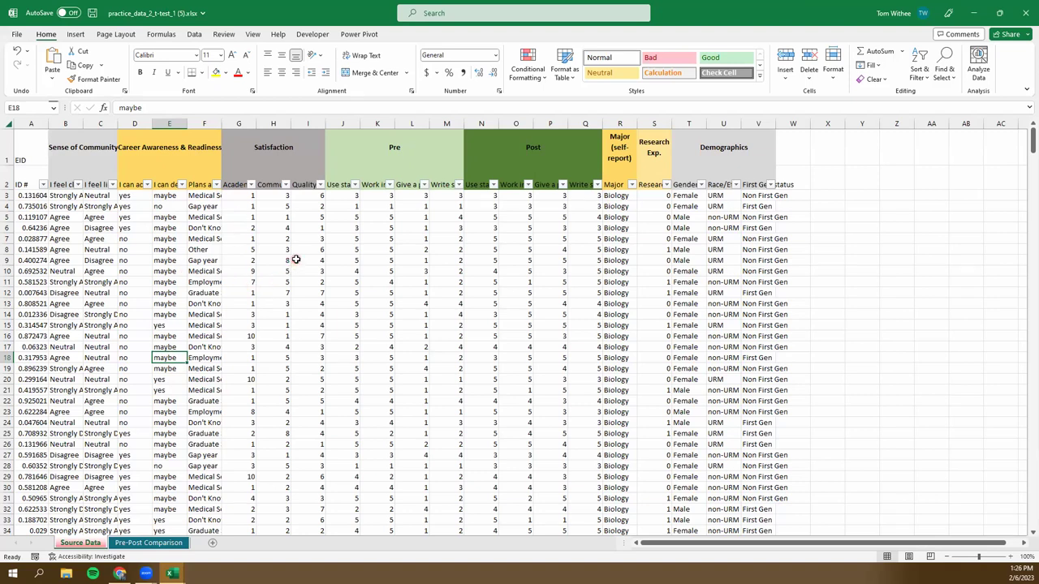
pyautogui.click(210, 259)
pyautogui.scroll(-5, 210, 260)
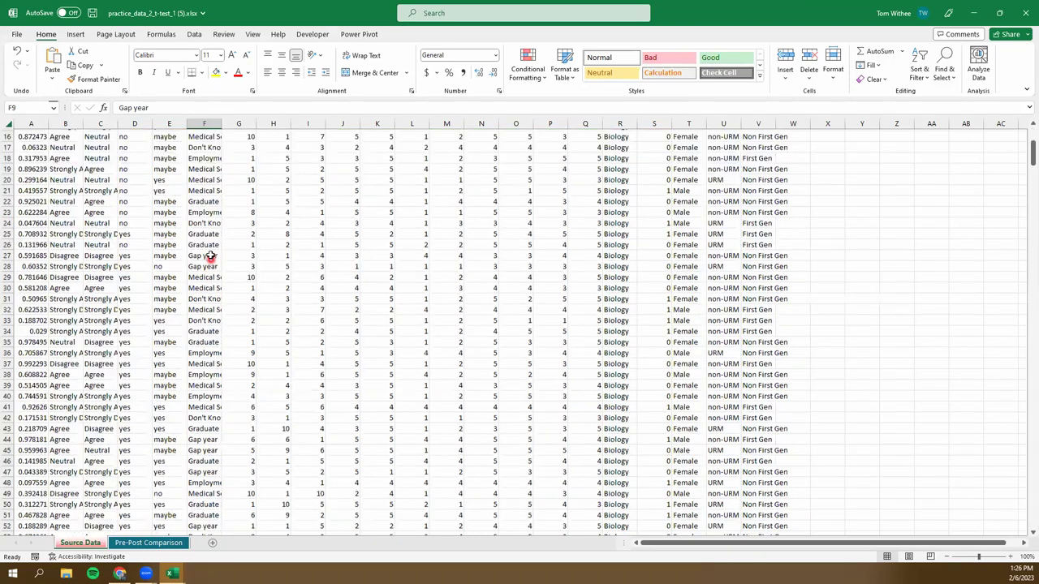
pyautogui.scroll(5, 211, 255)
pyautogui.click(32, 174)
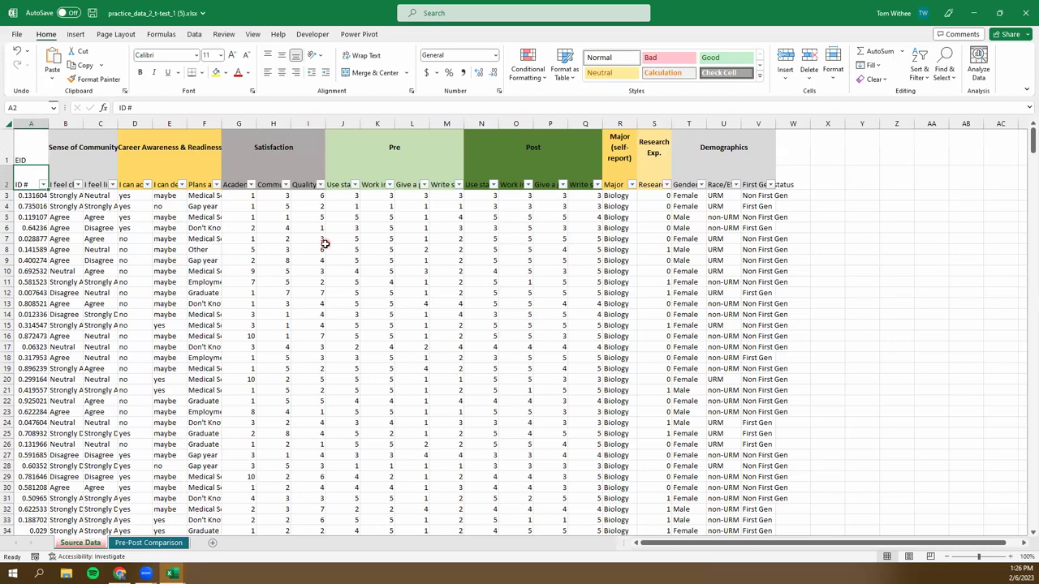
pyautogui.click(274, 323)
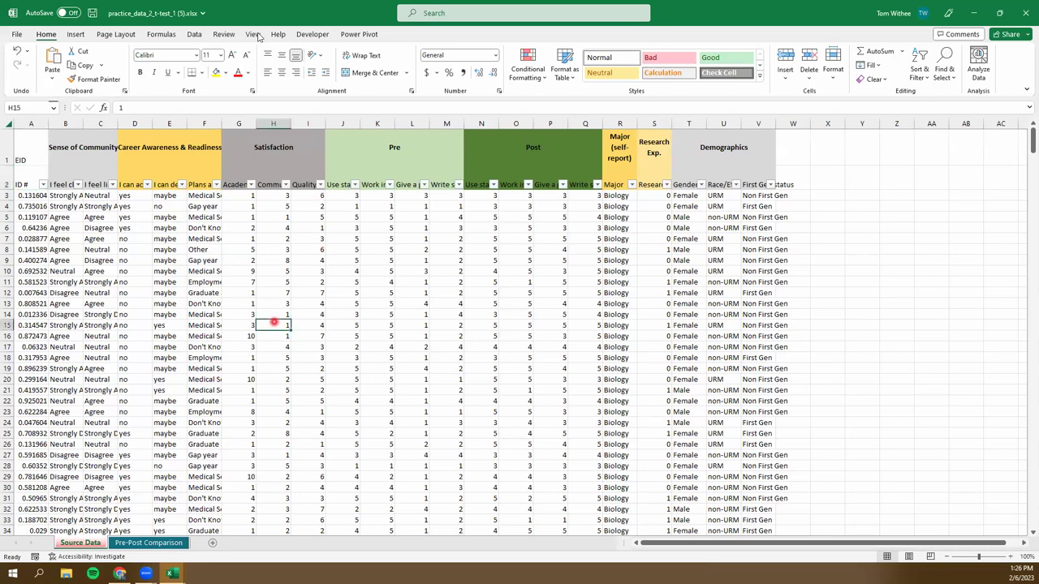
pyautogui.click(169, 302)
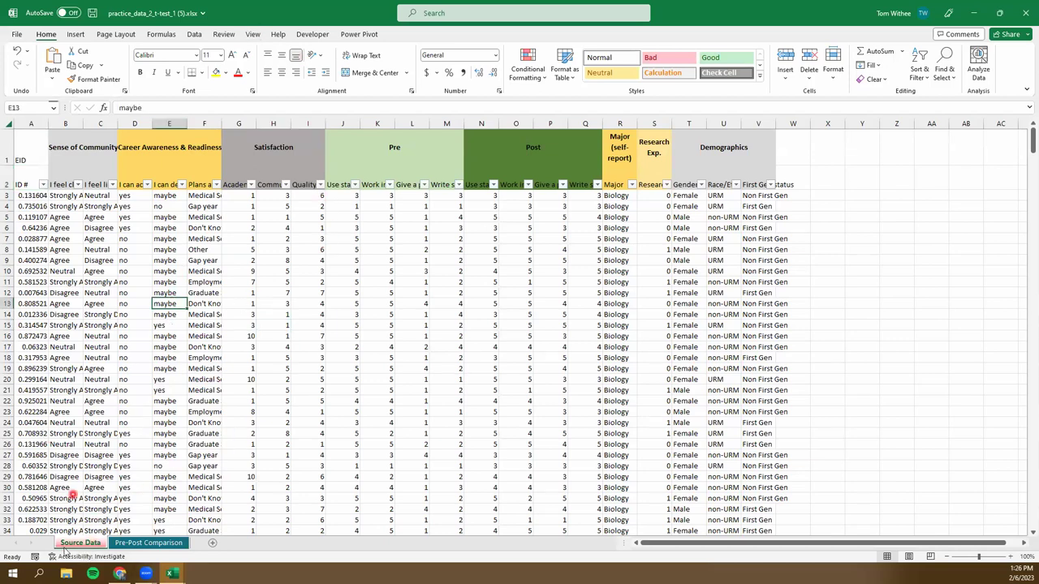
pyautogui.click(75, 543)
pyautogui.click(149, 547)
pyautogui.click(208, 336)
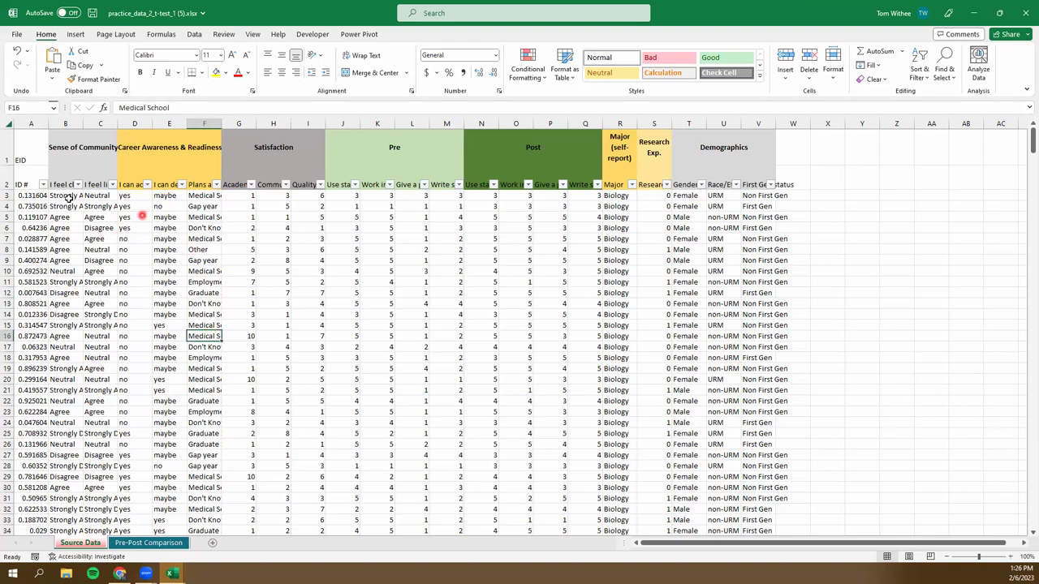
pyautogui.click(37, 181)
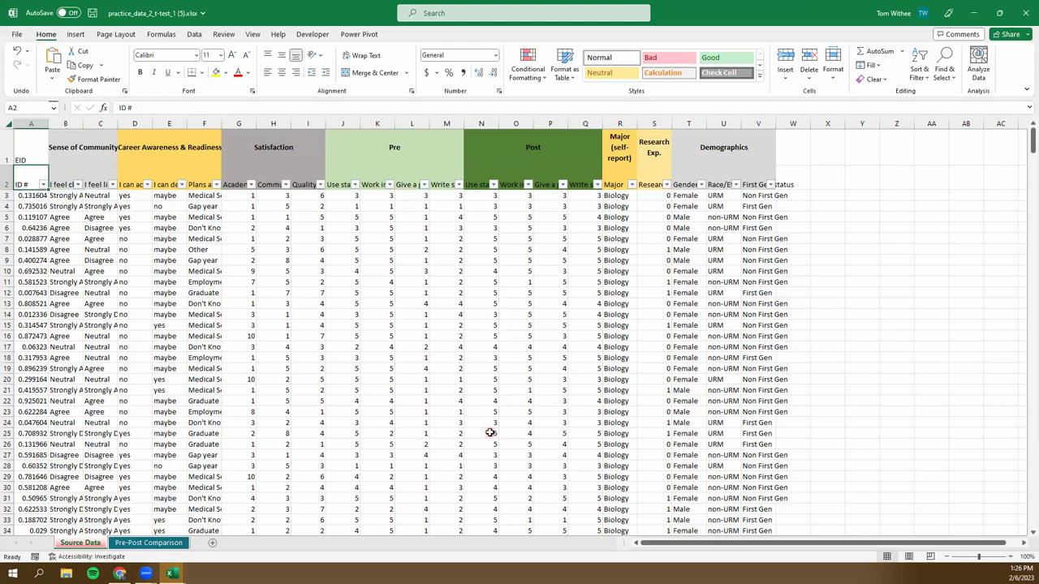
# - Walk through the row 1 category titles: Sense of Community, Career Awareness & Readiness, Satisfaction, Pre, Post
pyautogui.press('Right')
pyautogui.press('Right')
pyautogui.press('Right')
pyautogui.press('Right')
pyautogui.press('Right')
pyautogui.press('Right')
pyautogui.press('Right')
pyautogui.press('Right')
pyautogui.press('Right')
pyautogui.press('Right')
pyautogui.press('Right')
pyautogui.press('Right')
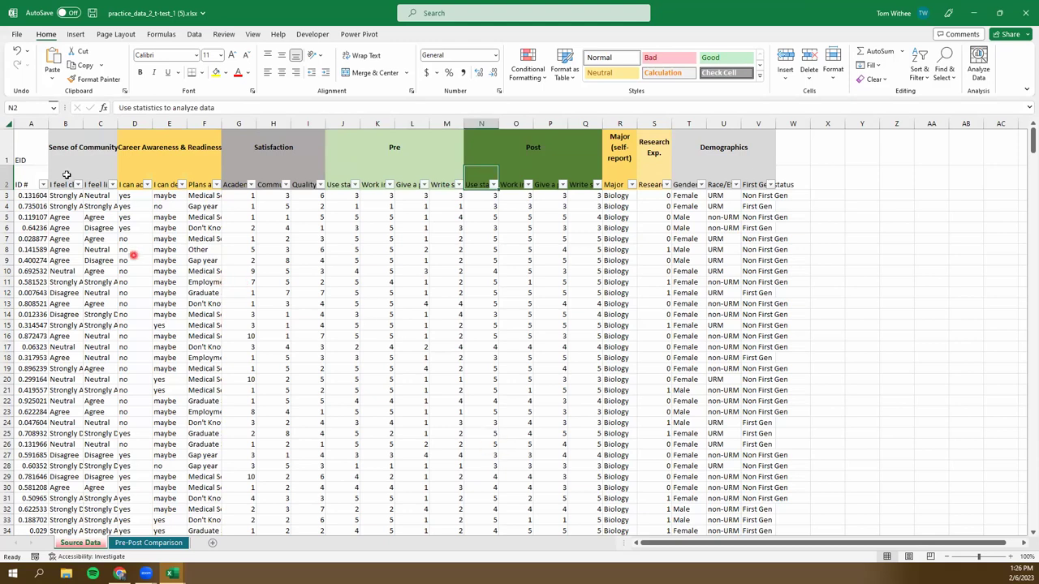
pyautogui.click(8, 150)
pyautogui.click(36, 148)
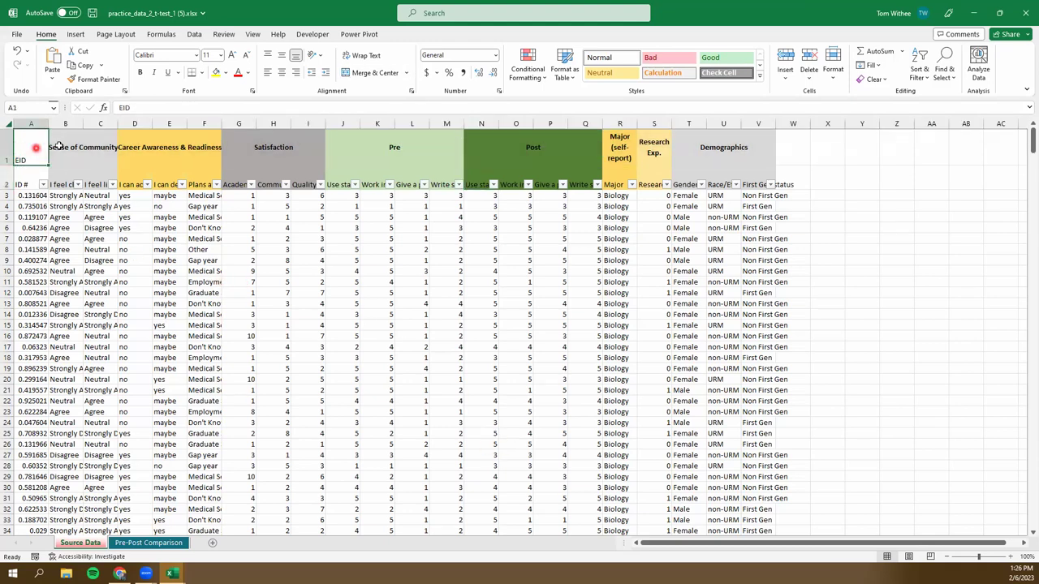
pyautogui.click(61, 147)
pyautogui.click(170, 152)
pyautogui.click(248, 146)
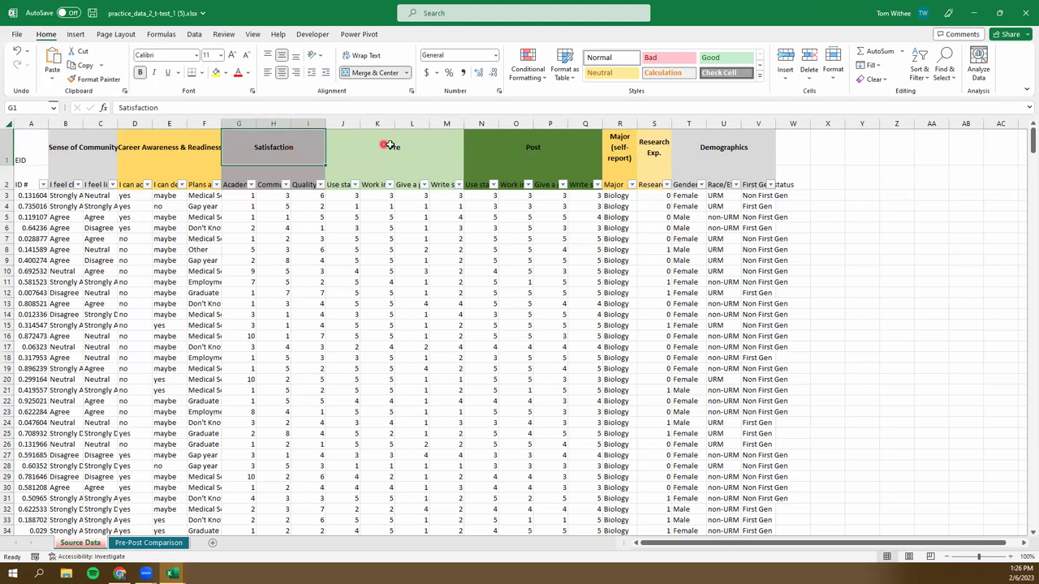
pyautogui.click(388, 146)
pyautogui.click(558, 144)
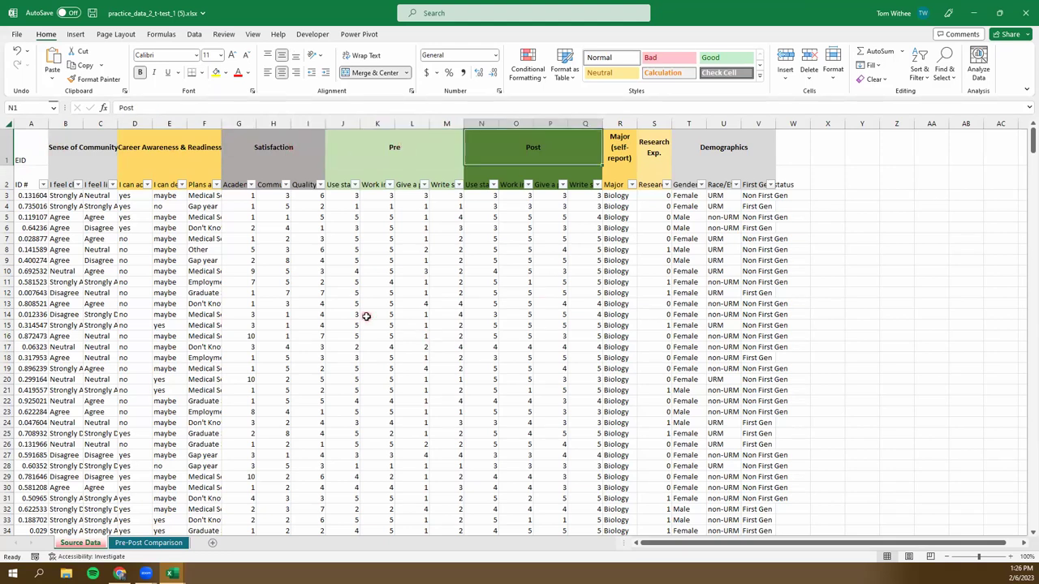
pyautogui.click(60, 147)
pyautogui.click(165, 148)
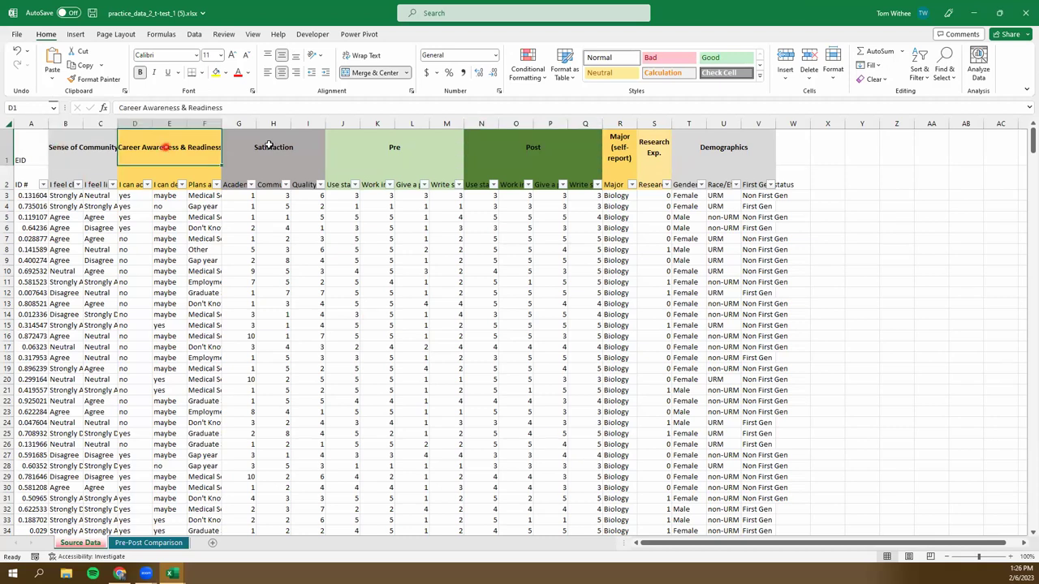
pyautogui.click(271, 145)
pyautogui.click(388, 147)
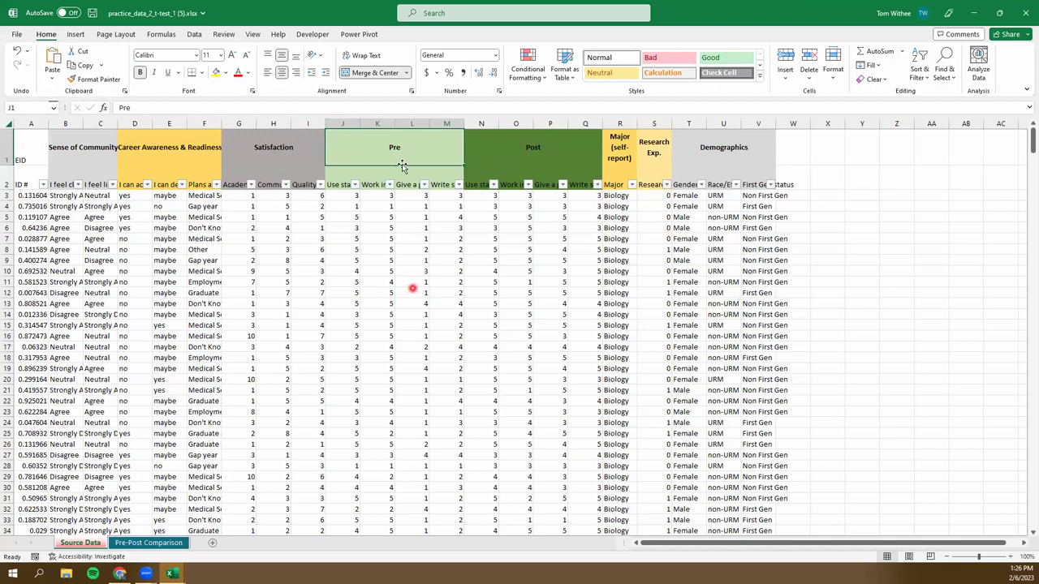
# - Highlight the Pre columns J–M and Post columns N–Q, then clear the selection
pyautogui.click(341, 120)
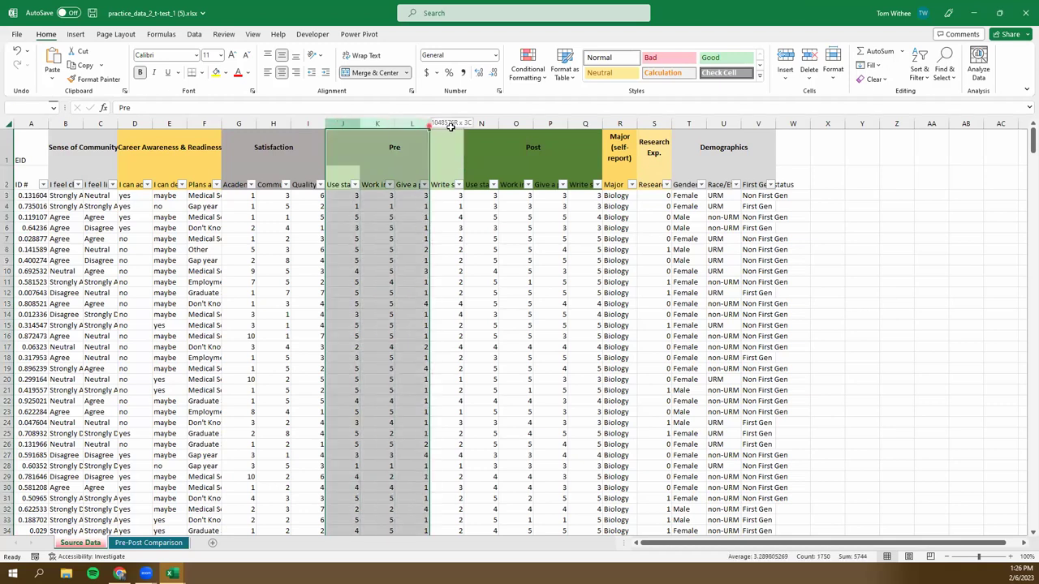
pyautogui.moveTo(482, 122); pyautogui.dragTo(584, 123)
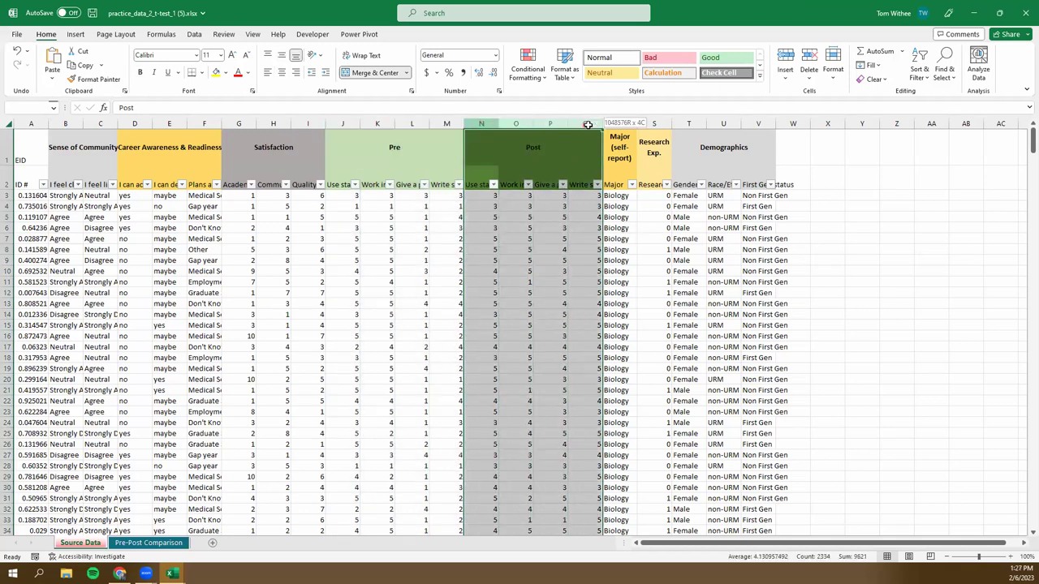
pyautogui.click(333, 214)
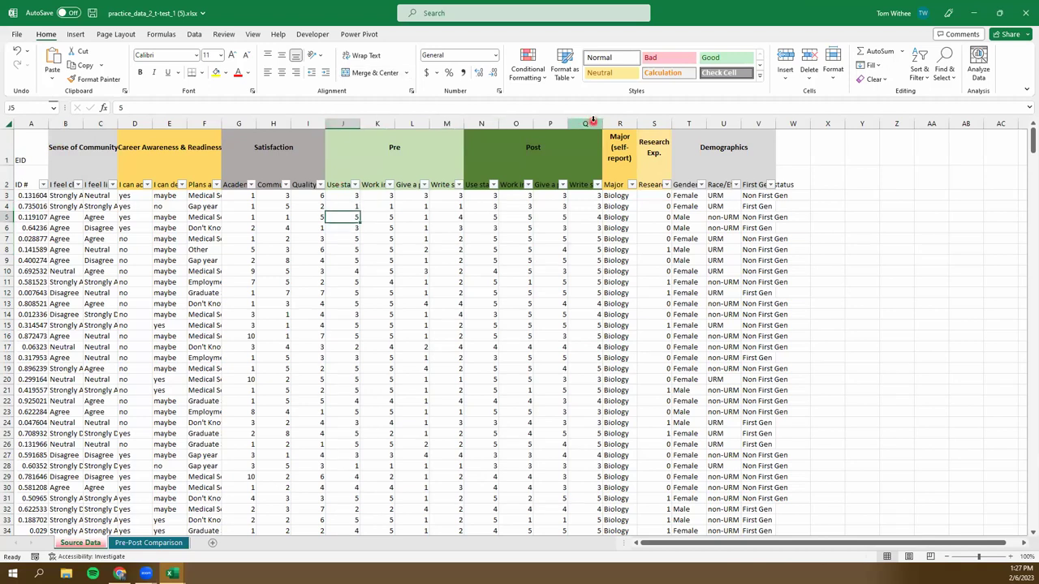
pyautogui.click(261, 280)
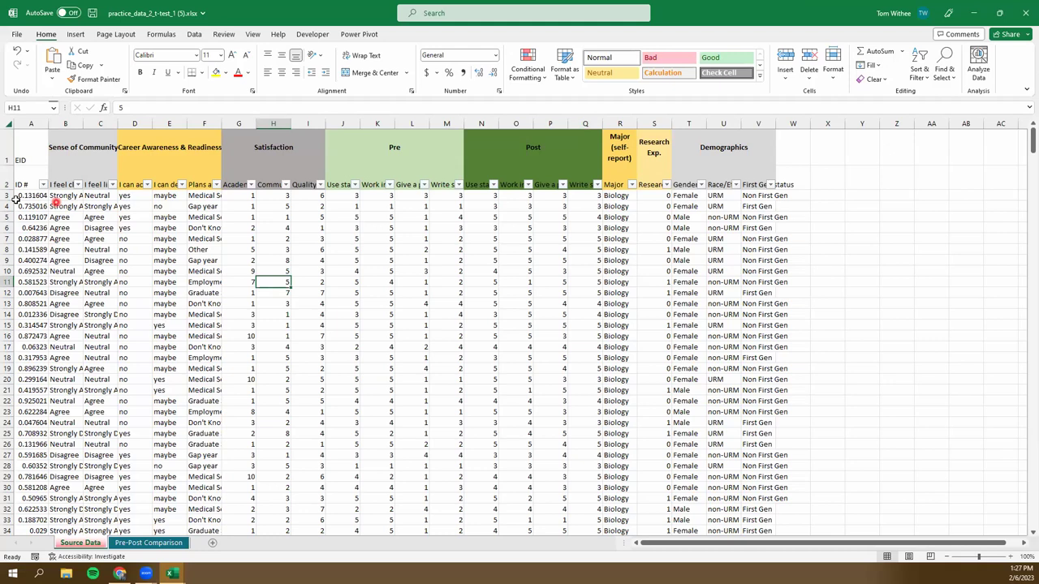
# - Inspect the Pre to Post Comparison banner and empty Pre / Post rating section, then return to Source Data
pyautogui.click(138, 543)
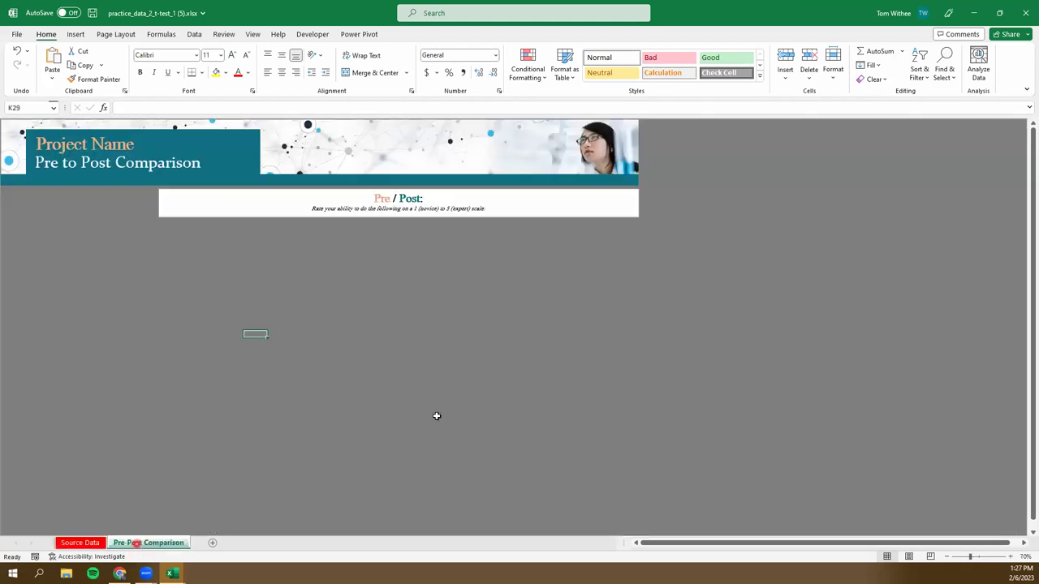
pyautogui.click(477, 273)
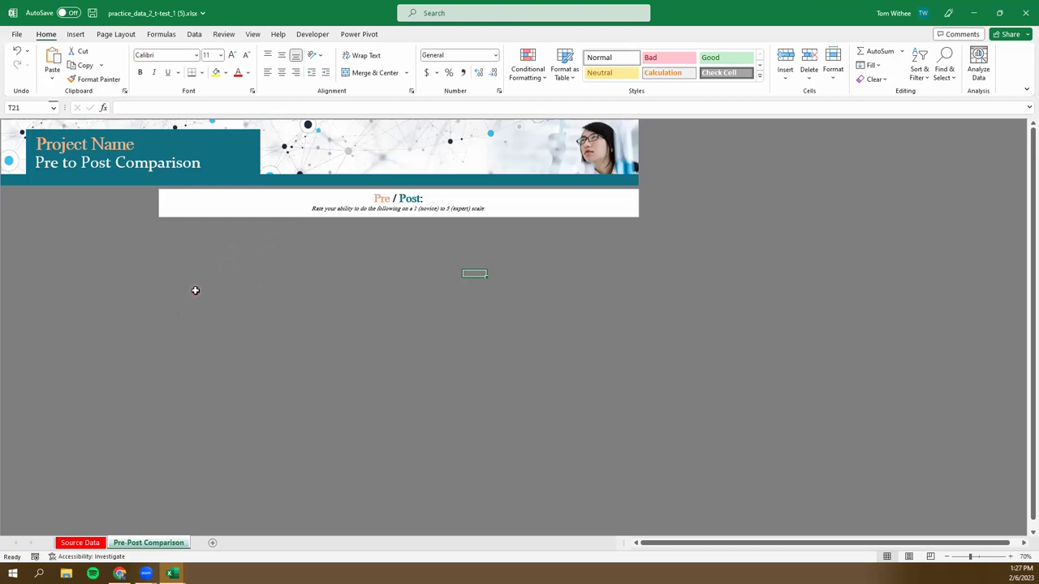
pyautogui.click(176, 241)
pyautogui.click(90, 544)
pyautogui.click(185, 282)
pyautogui.click(33, 185)
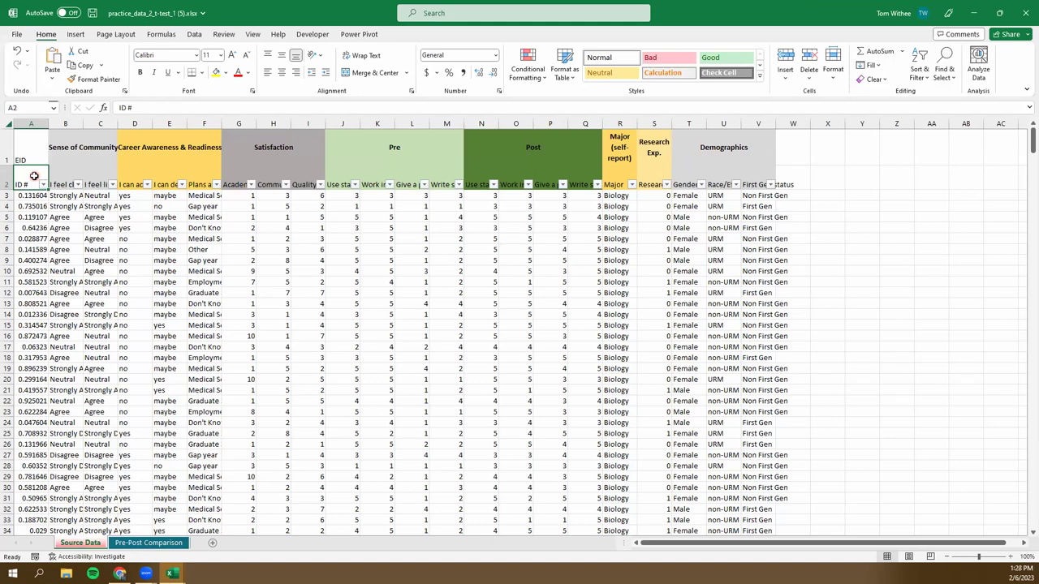
pyautogui.click(138, 317)
pyautogui.click(30, 182)
pyautogui.click(26, 182)
# - Extend the selection from A2 across to column V and down to row 585
pyautogui.hotkey('ctrl', 'shift', 'Right')
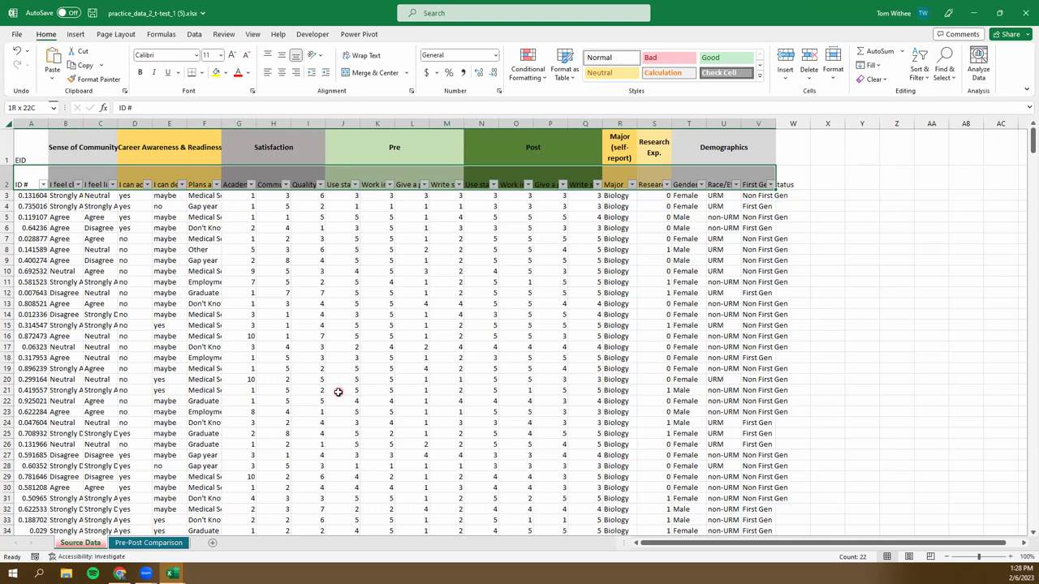
pyautogui.hotkey('ctrl', 'shift', 'Down')
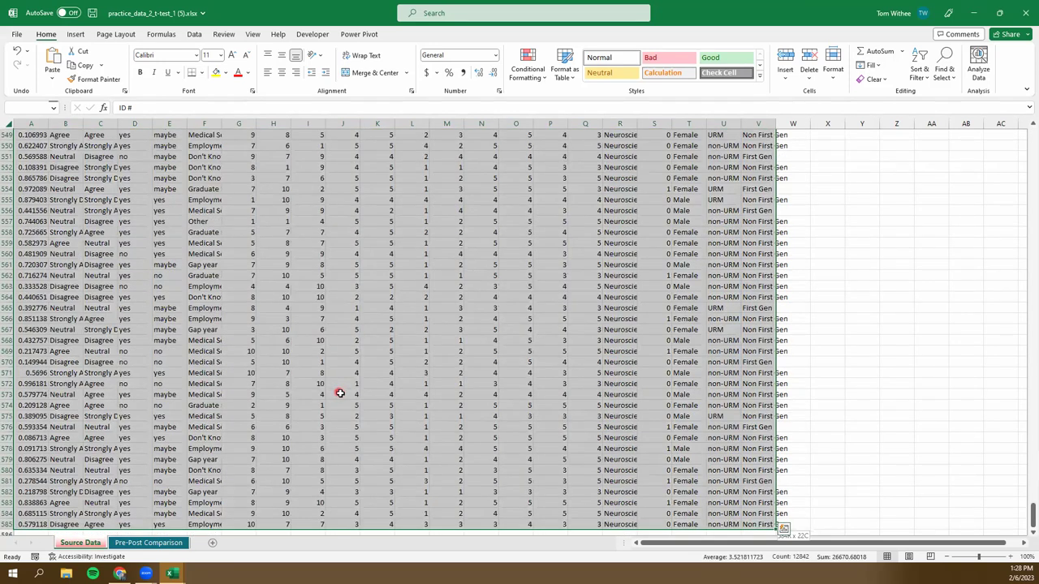
pyautogui.scroll(-3, 61, 442)
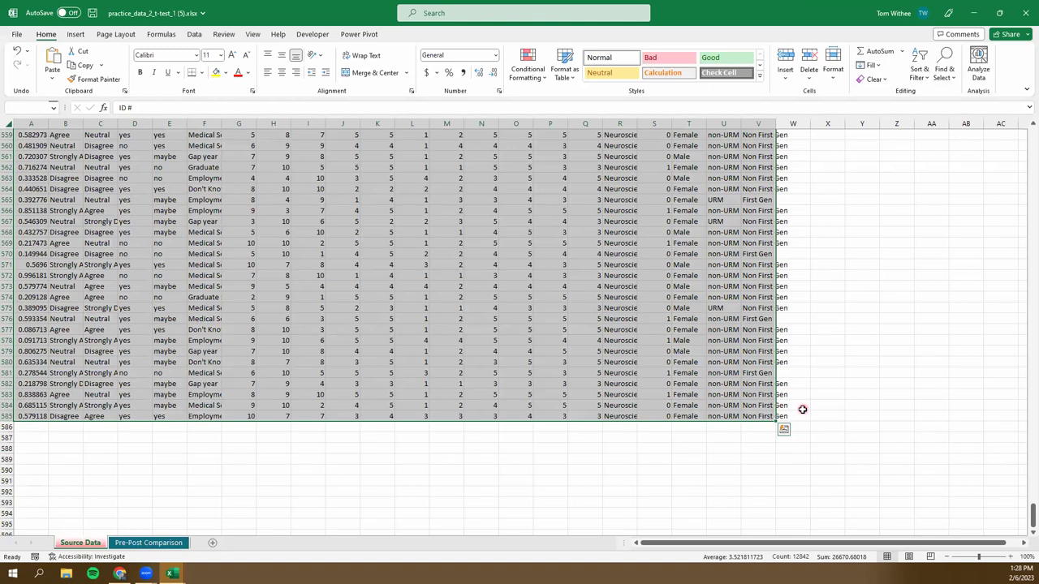
pyautogui.scroll(13, 405, 368)
pyautogui.scroll(20, 404, 369)
pyautogui.scroll(20, 405, 365)
pyautogui.click(405, 363)
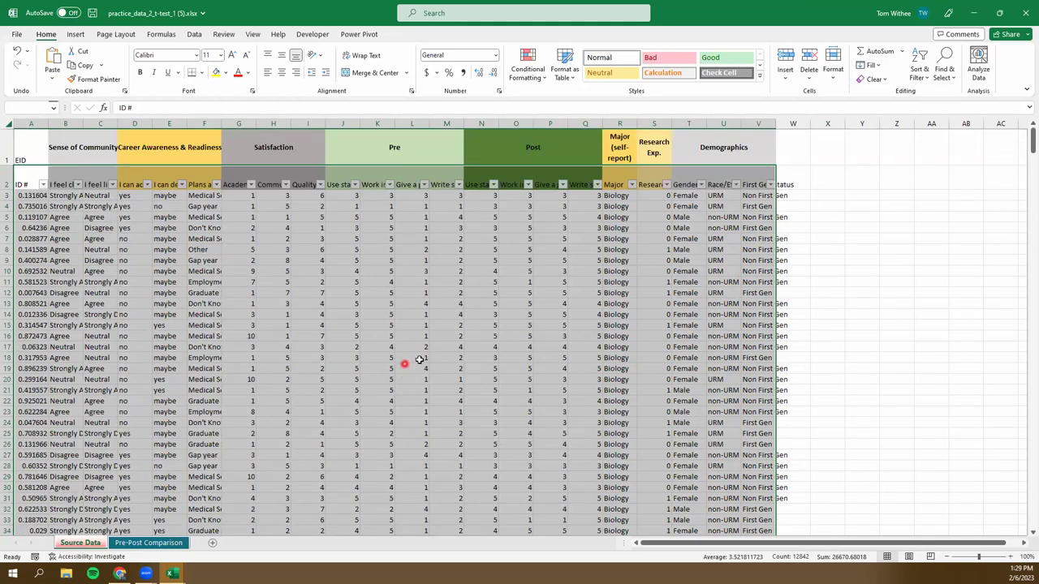
# - Insert a PivotTable from Source Data!$A$2:$V$585 onto a new worksheet
pyautogui.click(76, 37)
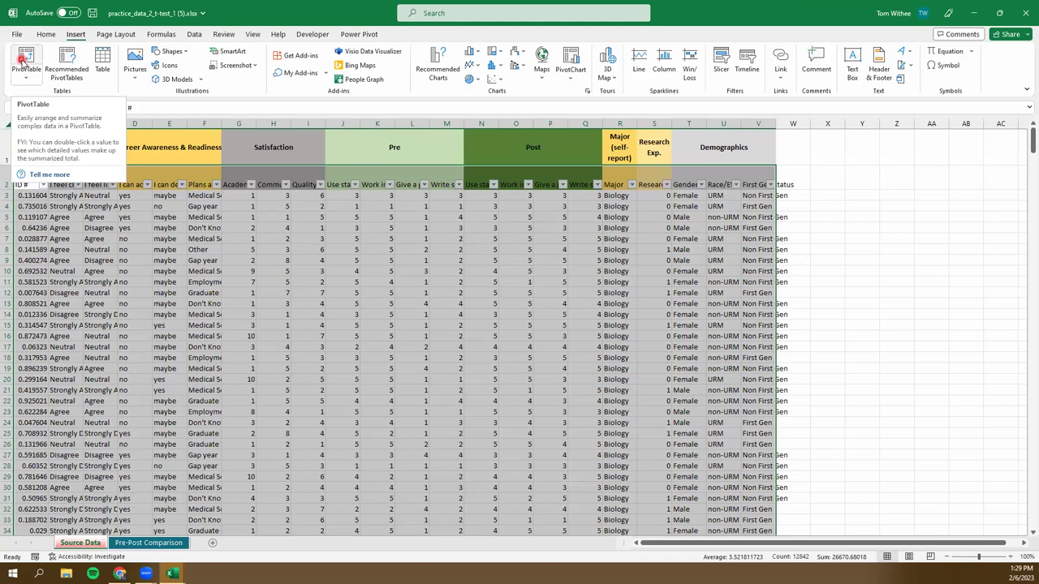
pyautogui.click(25, 61)
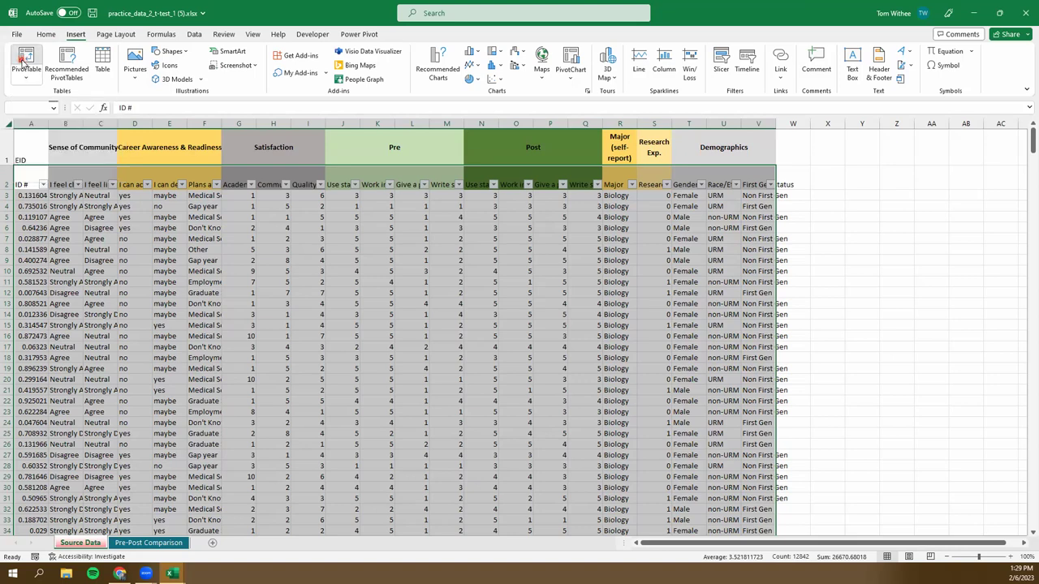
pyautogui.click(396, 241)
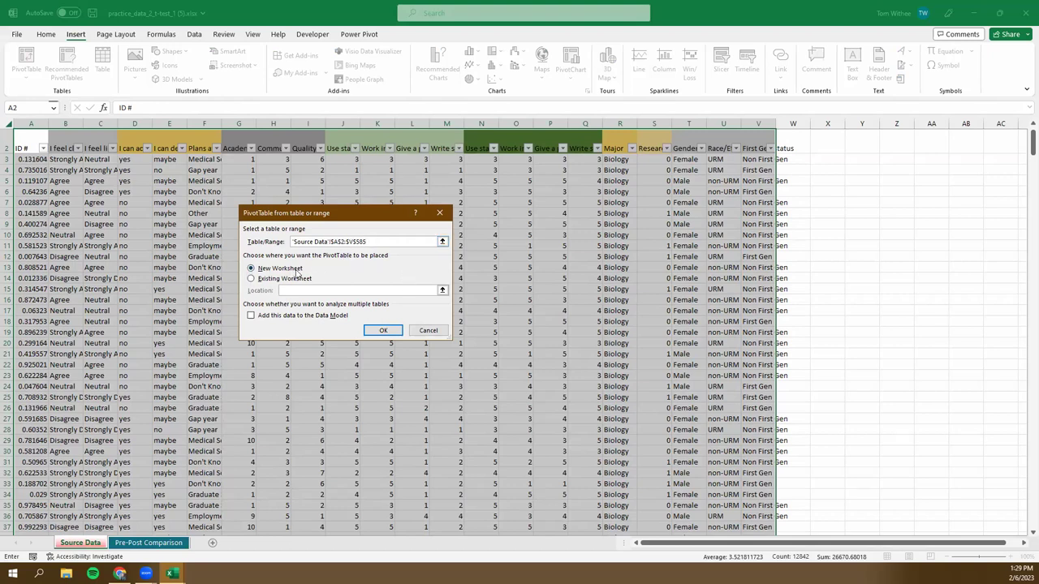
pyautogui.click(384, 332)
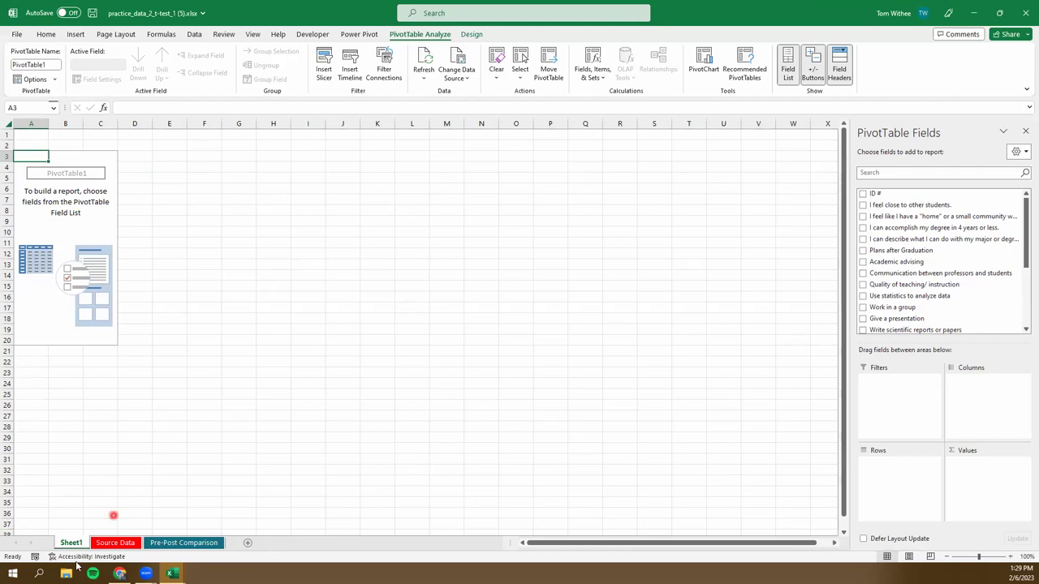
# - Begin renaming the Sheet1 tab to Pivots
pyautogui.moveTo(71, 542)
pyautogui.mouseDown()
pyautogui.moveTo(87, 529)
pyautogui.moveTo(69, 544)
pyautogui.moveTo(139, 542)
pyautogui.moveTo(69, 548)
pyautogui.mouseUp()
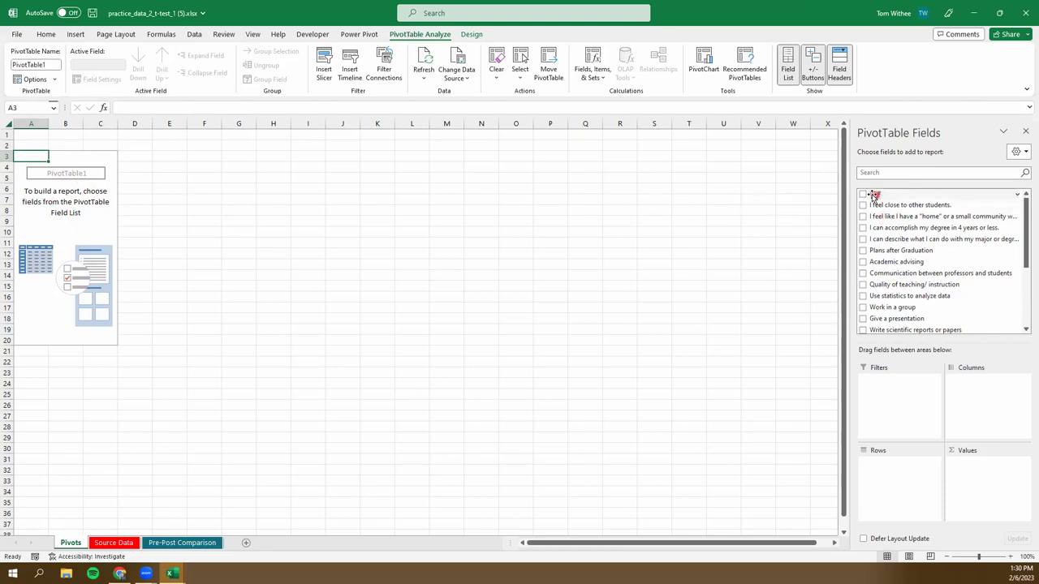
# - Drag ID # into the pivot's Values area, producing Sum of ID # in A4
pyautogui.moveTo(873, 195); pyautogui.dragTo(969, 484)
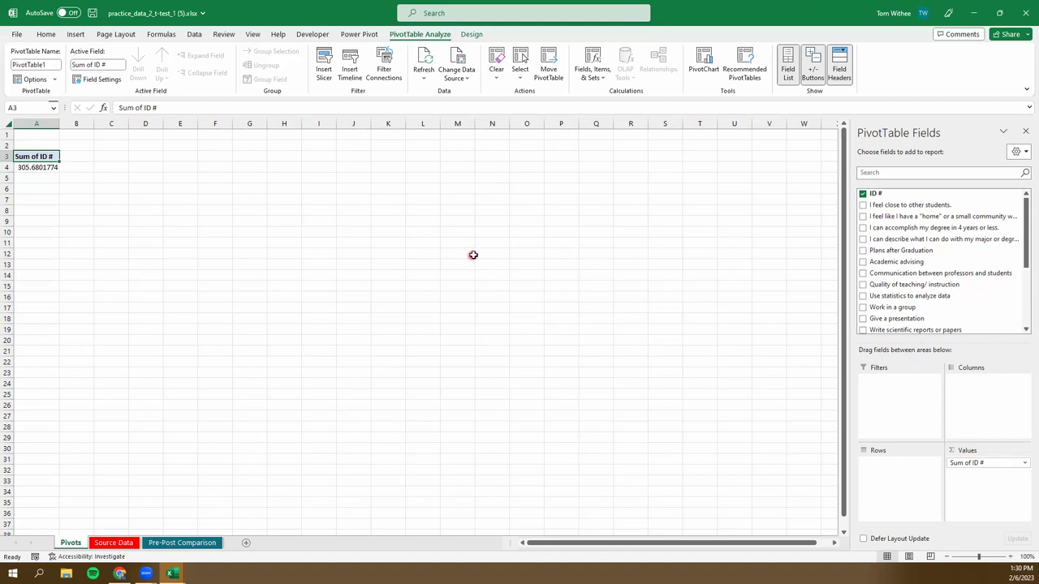
pyautogui.click(32, 167)
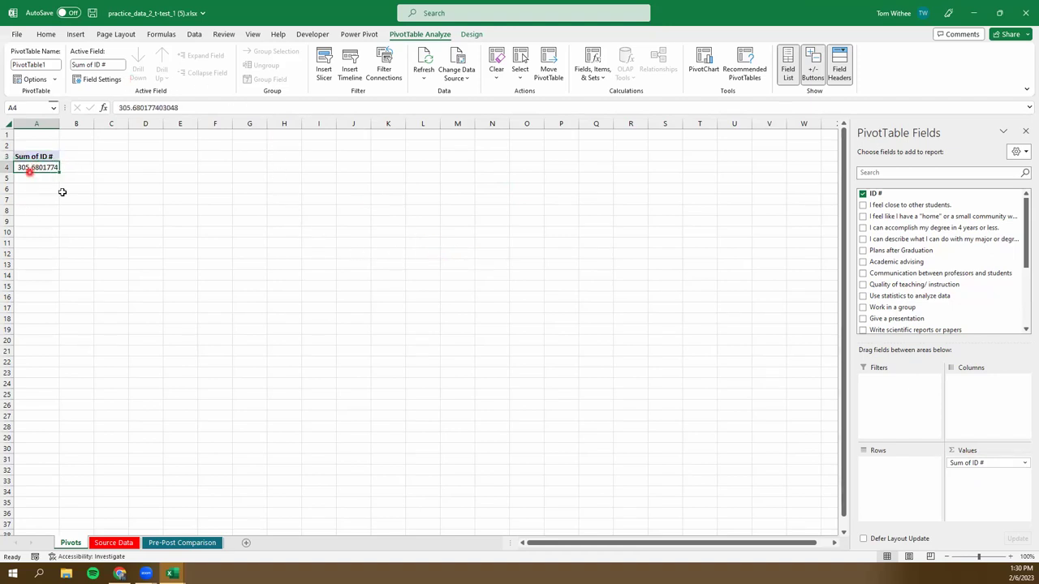
# - Switch the pivot value in A4 from Sum to Count of ID #, showing 583
pyautogui.rightClick(39, 173)
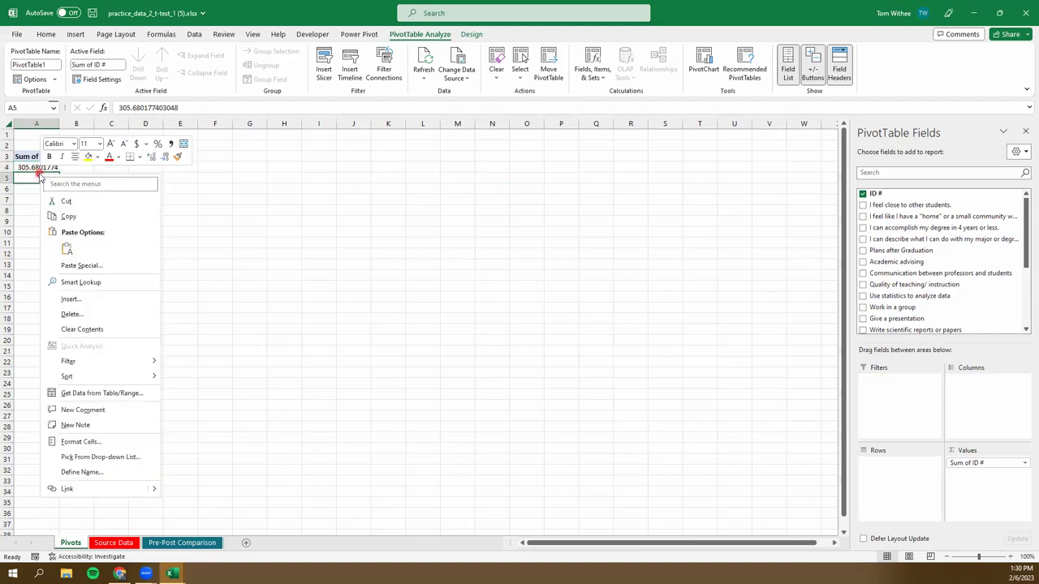
pyautogui.press('Escape')
pyautogui.press('Down')
pyautogui.click(37, 166)
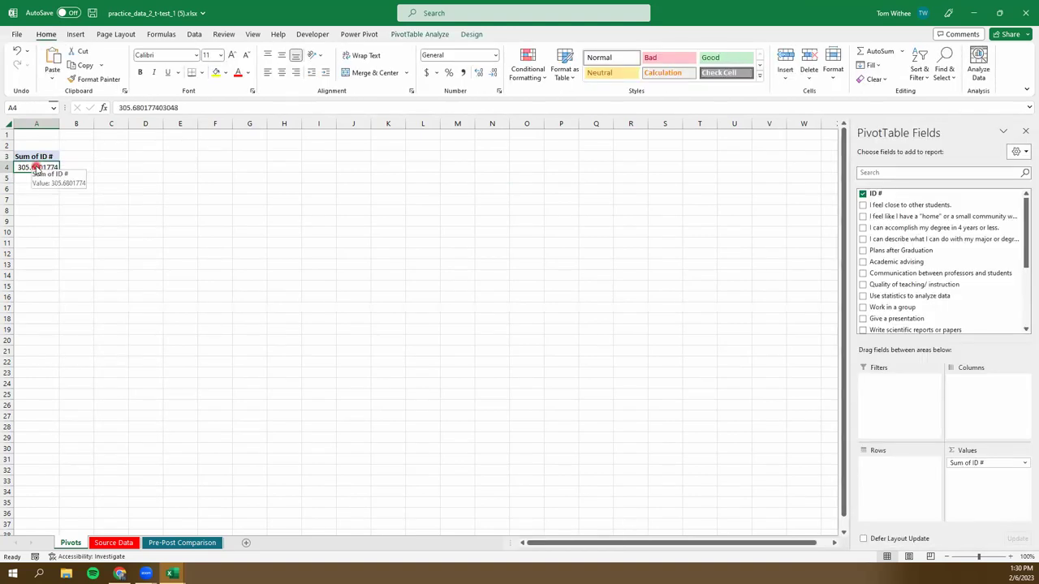
pyautogui.rightClick(39, 168)
pyautogui.moveTo(122, 294)
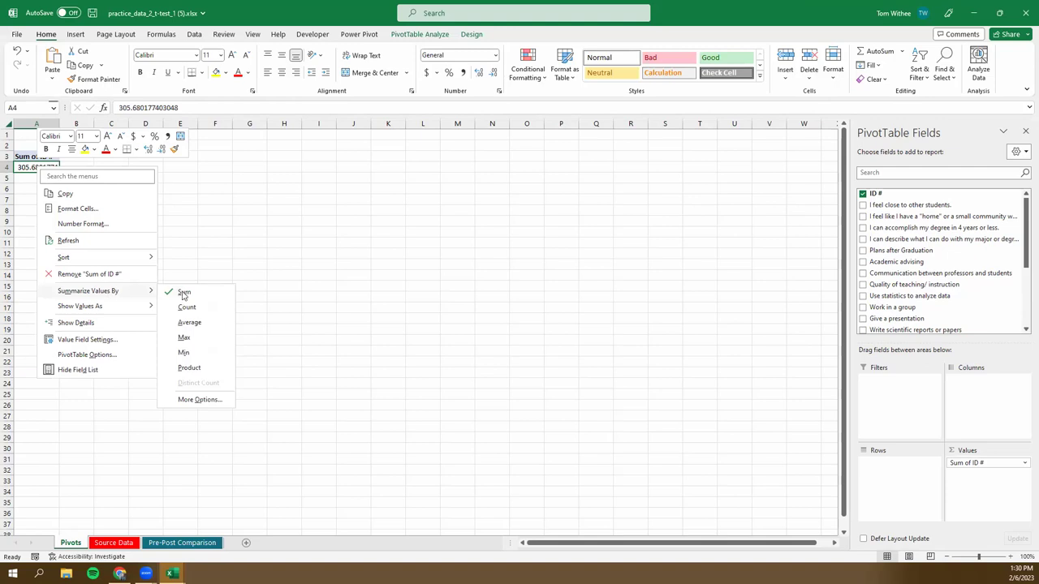
pyautogui.click(179, 213)
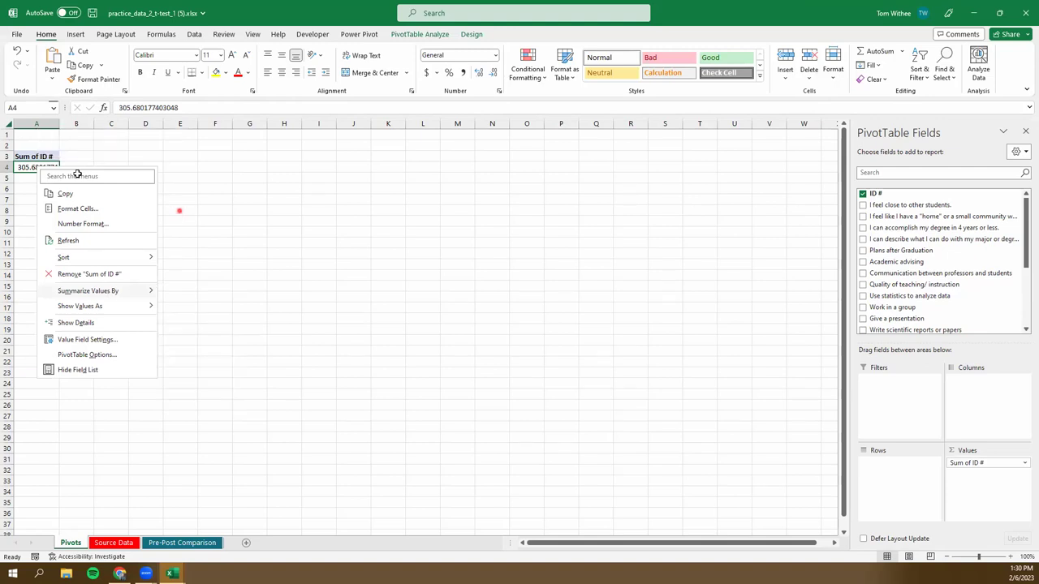
pyautogui.rightClick(35, 169)
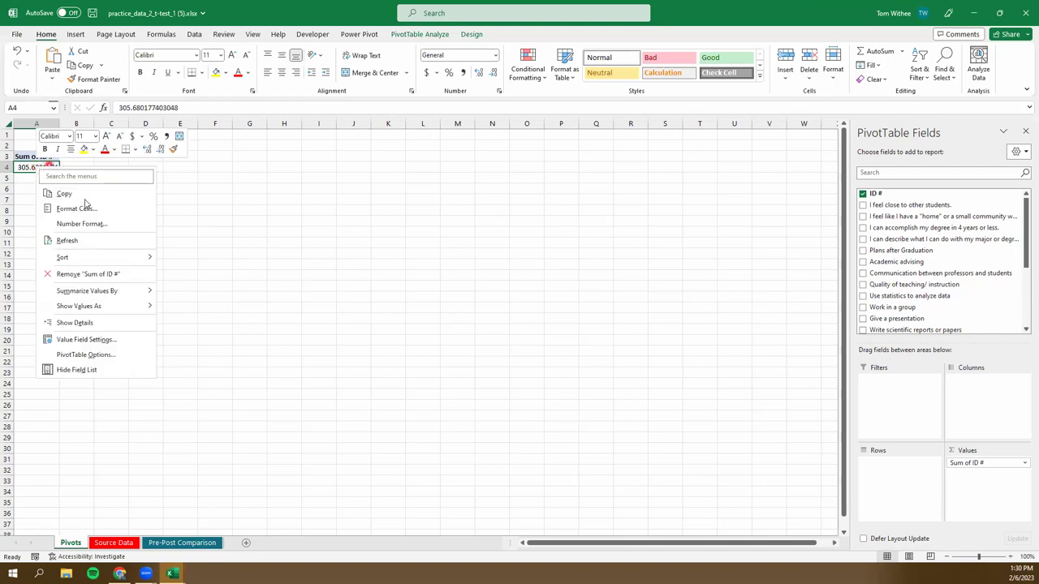
pyautogui.moveTo(83, 294)
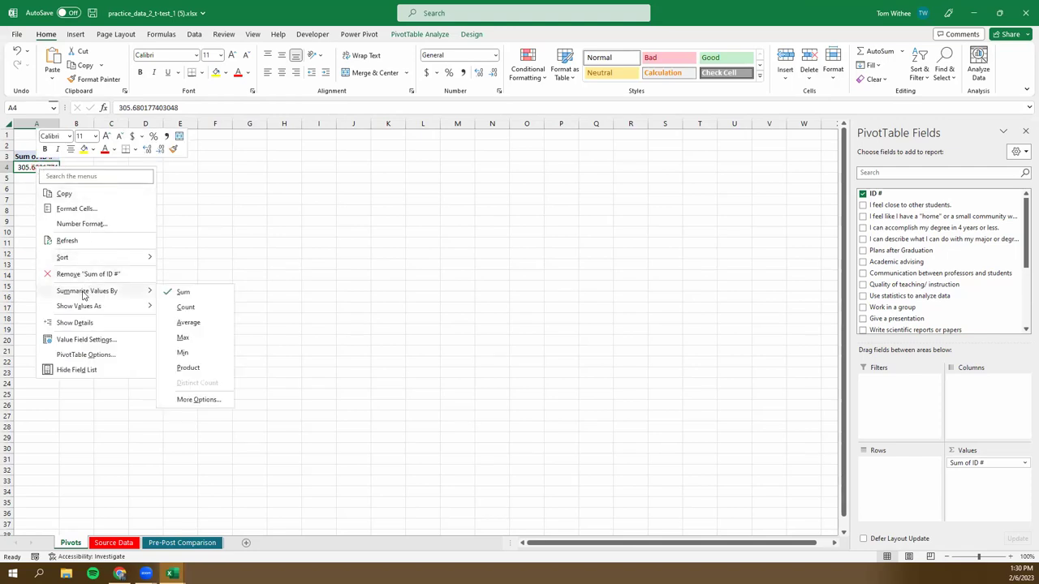
pyautogui.click(185, 308)
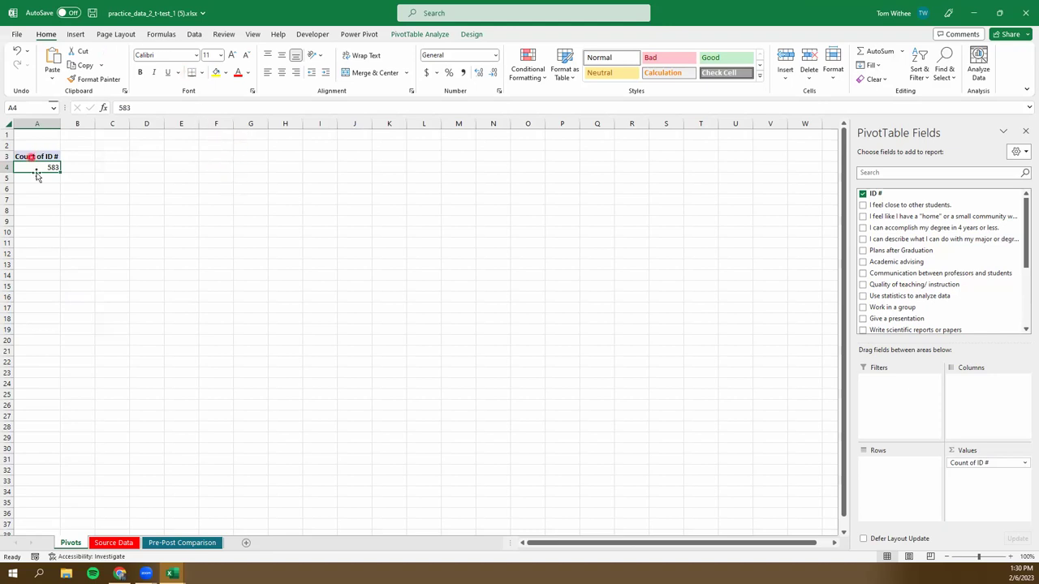
pyautogui.moveTo(36, 166)
# - Enter 'N Count' as the PivotTable Name and confirm the new name took effect
pyautogui.click(425, 33)
pyautogui.click(54, 65)
pyautogui.write('N Count')
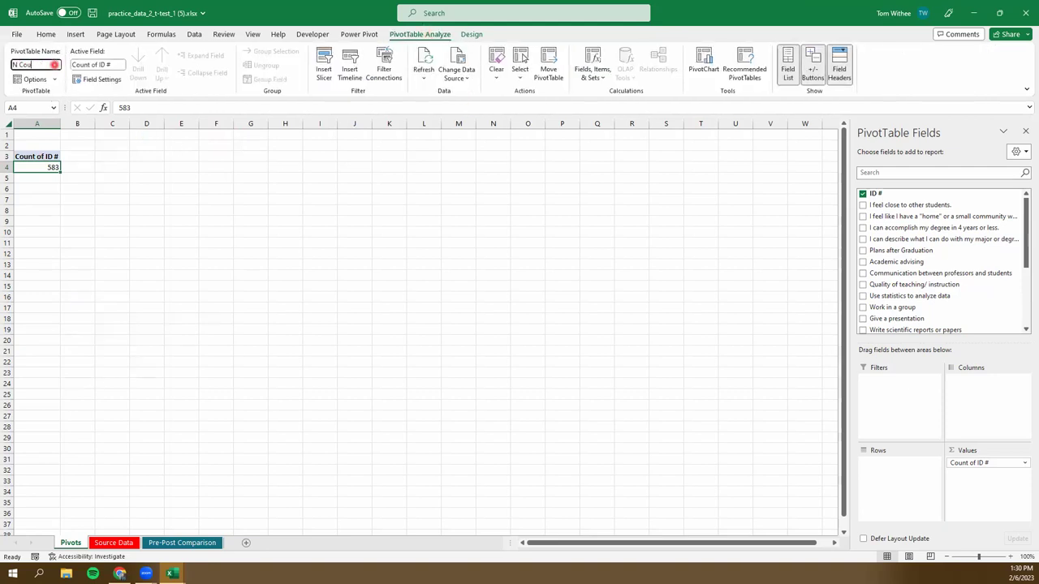
pyautogui.click(144, 203)
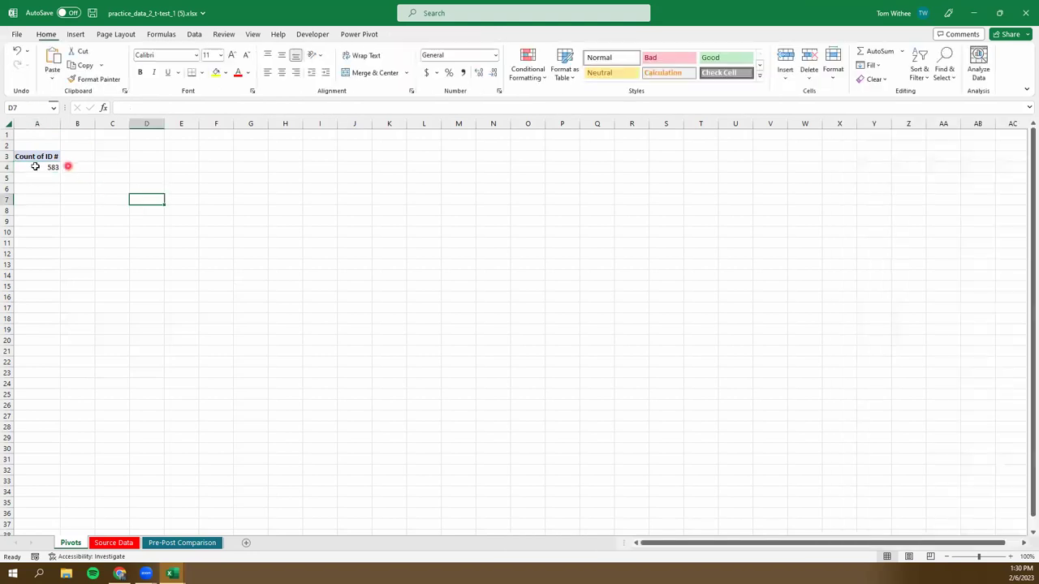
pyautogui.click(42, 168)
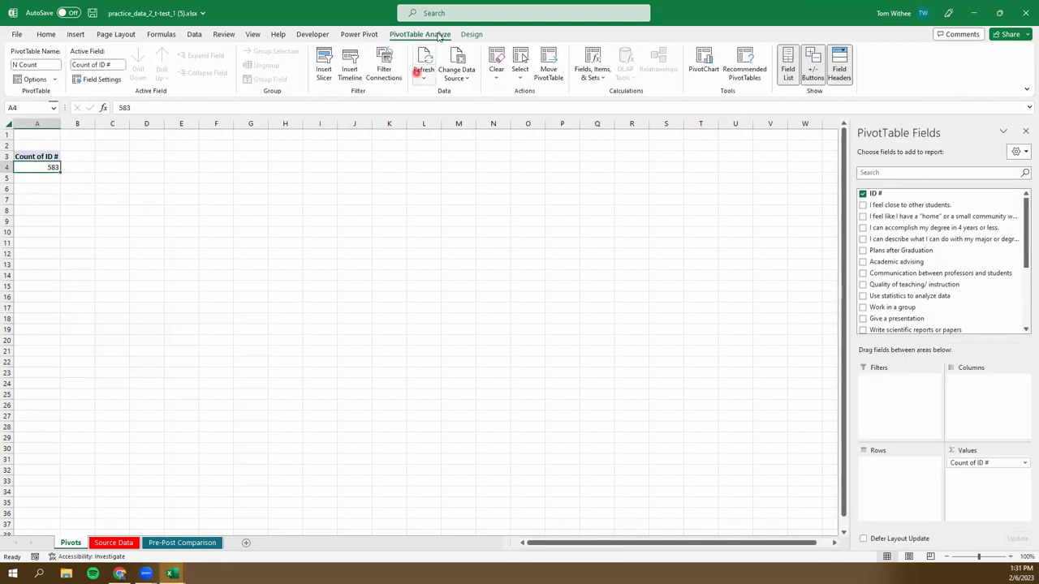
pyautogui.click(398, 37)
pyautogui.click(52, 63)
pyautogui.click(51, 65)
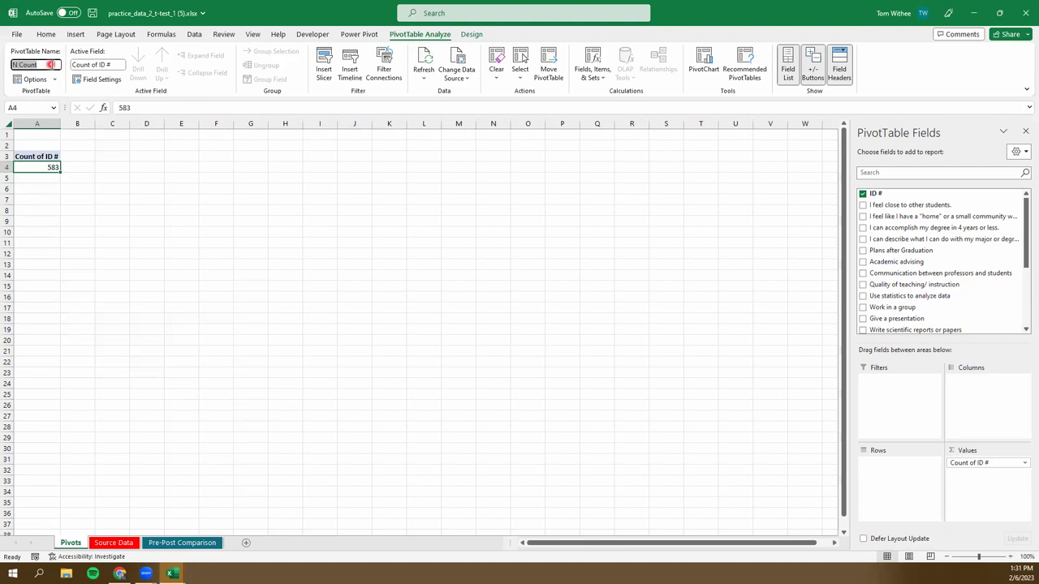
pyautogui.click(120, 172)
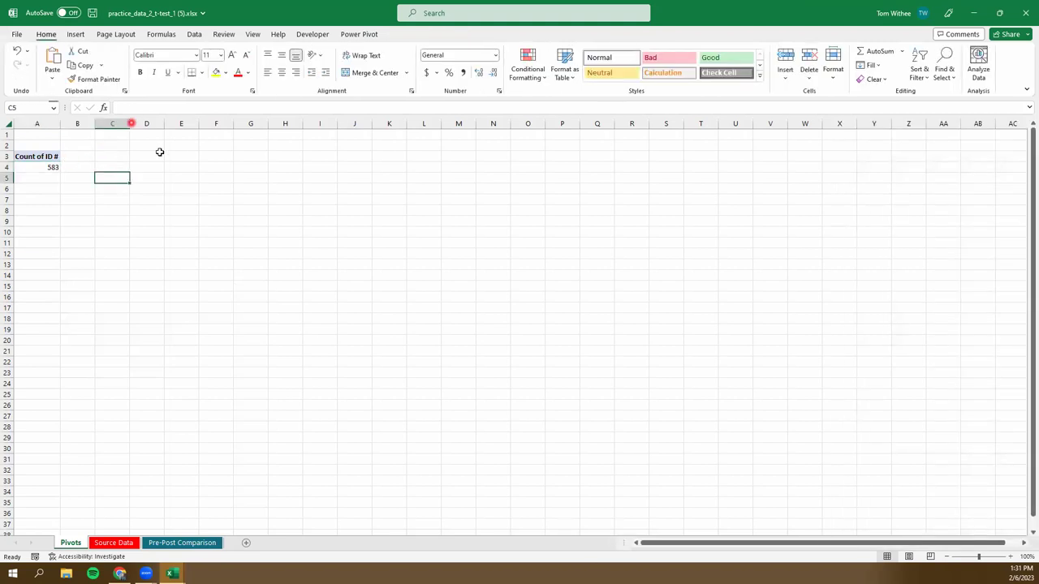
pyautogui.click(51, 167)
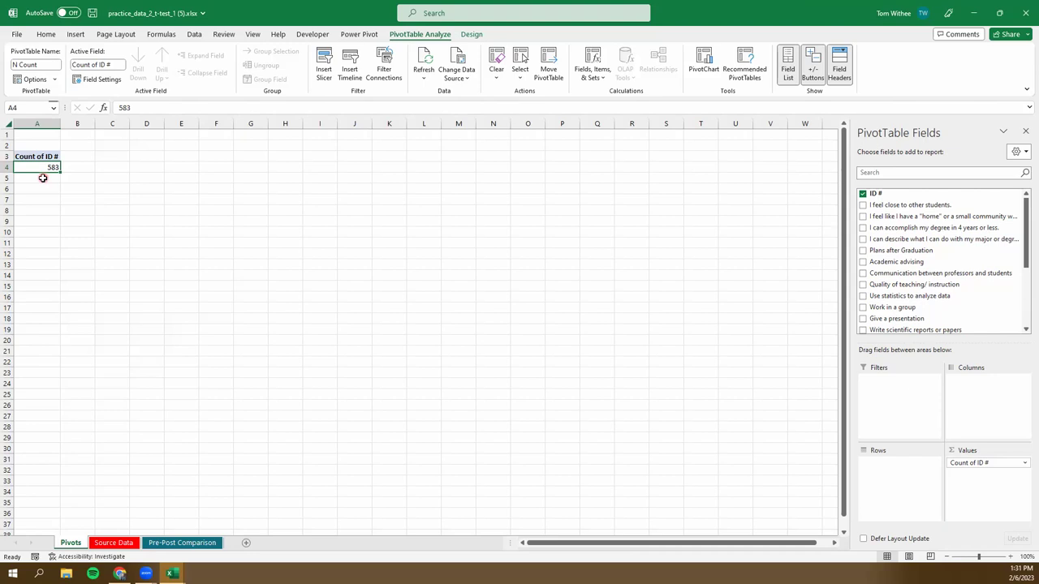
pyautogui.click(77, 168)
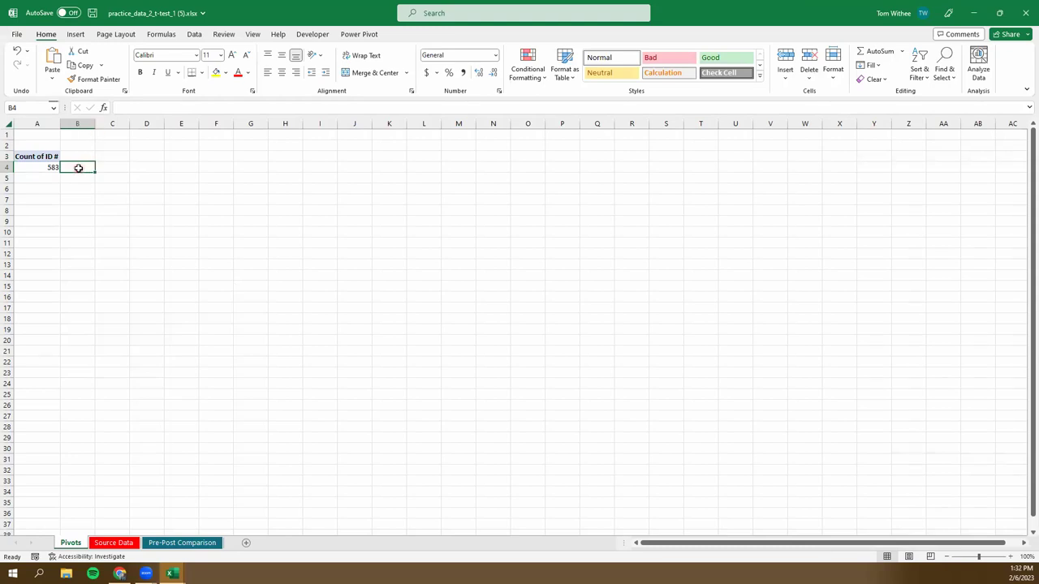
# - Enter a formula in B4 referencing the pivot count, creating =GETPIVOTDATA("ID #",$A$3)
pyautogui.write('=')
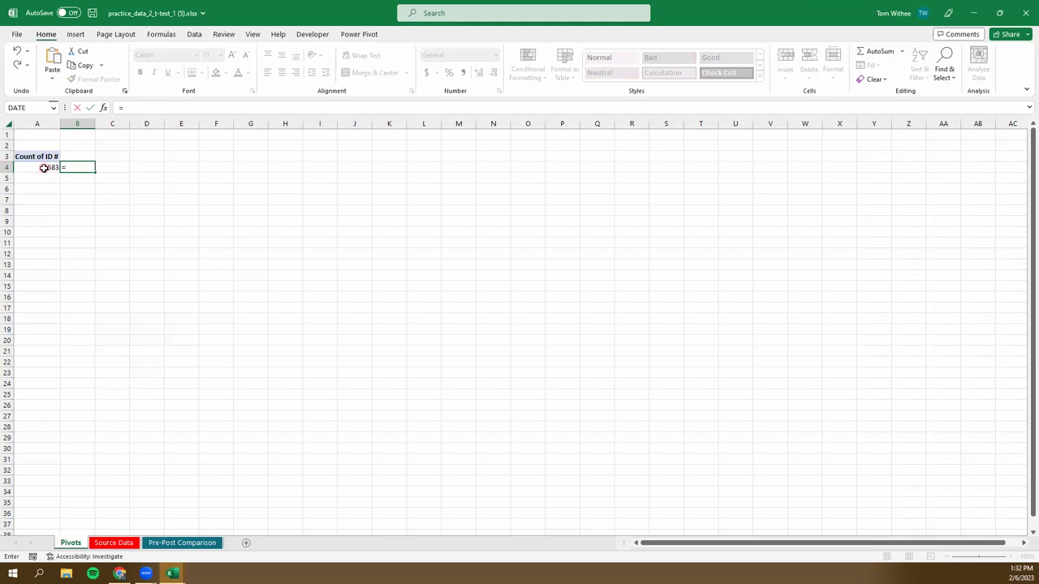
pyautogui.click(46, 167)
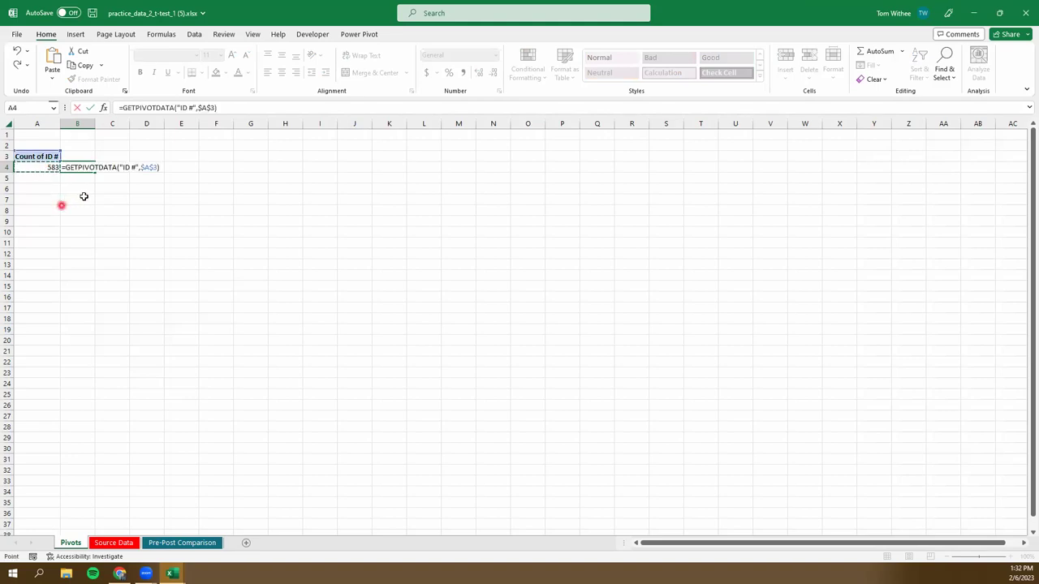
pyautogui.press('Return')
# - Compare B4's GETPIVOTDATA result with the pivot count 583 in A4
pyautogui.press('Up')
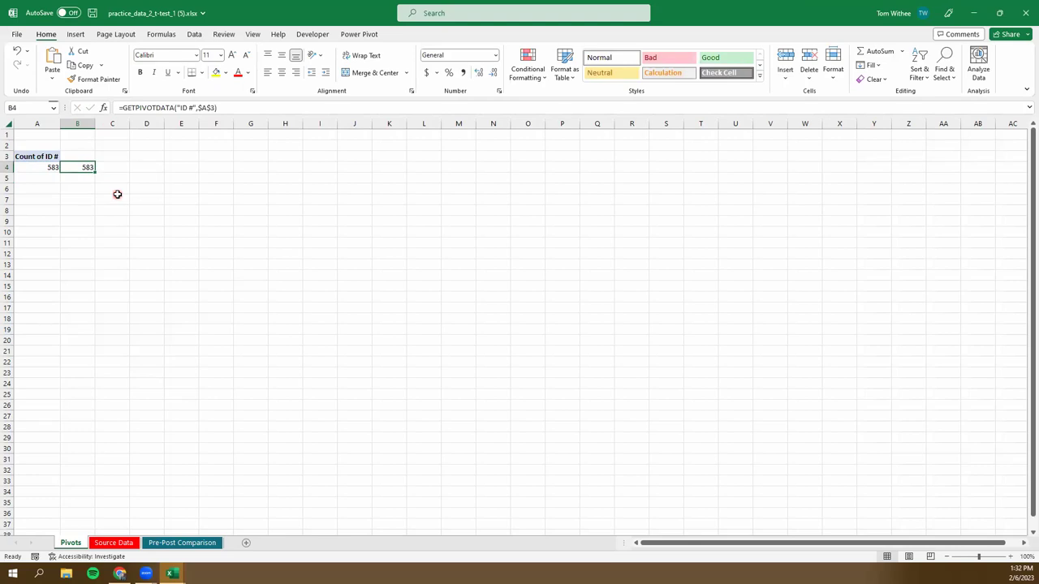
pyautogui.press('Left')
pyautogui.press('Right')
pyautogui.press('Left')
pyautogui.press('Right')
# - Move to the Pre-Post Comparison sheet and bring up the Insert Shapes gallery
pyautogui.click(164, 543)
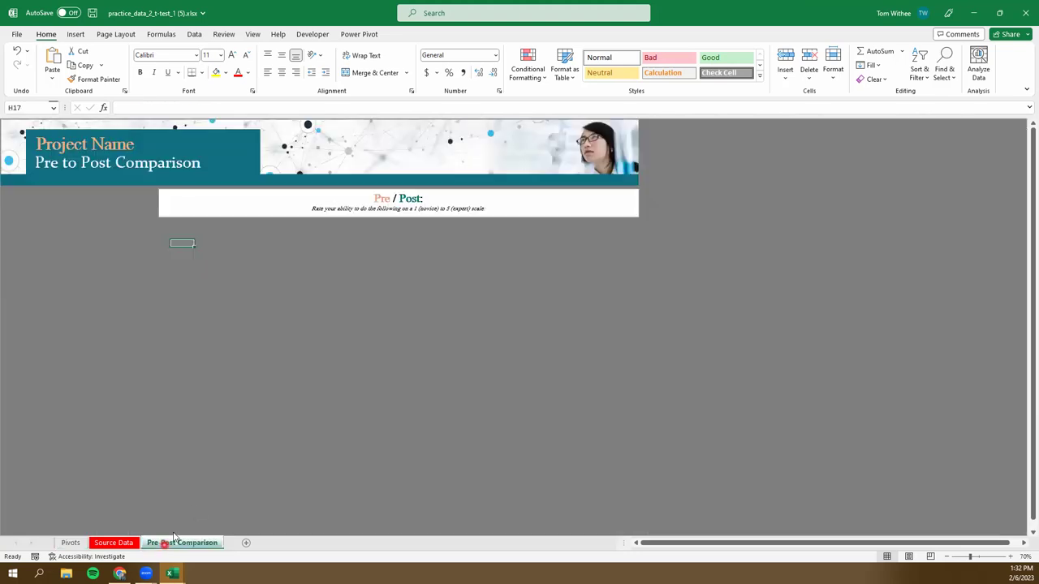
pyautogui.click(197, 281)
pyautogui.click(75, 34)
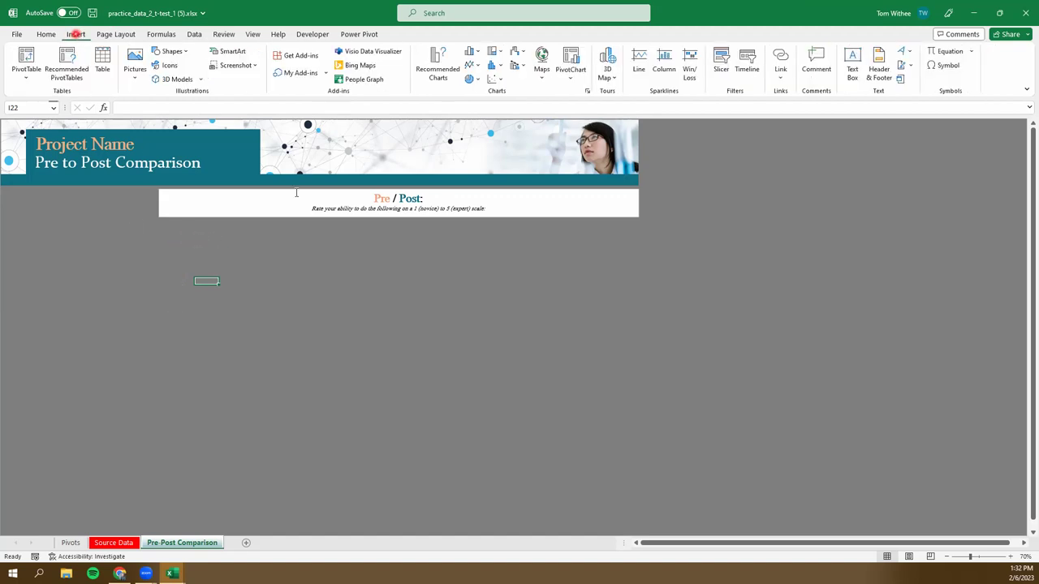
pyautogui.click(853, 56)
pyautogui.click(182, 53)
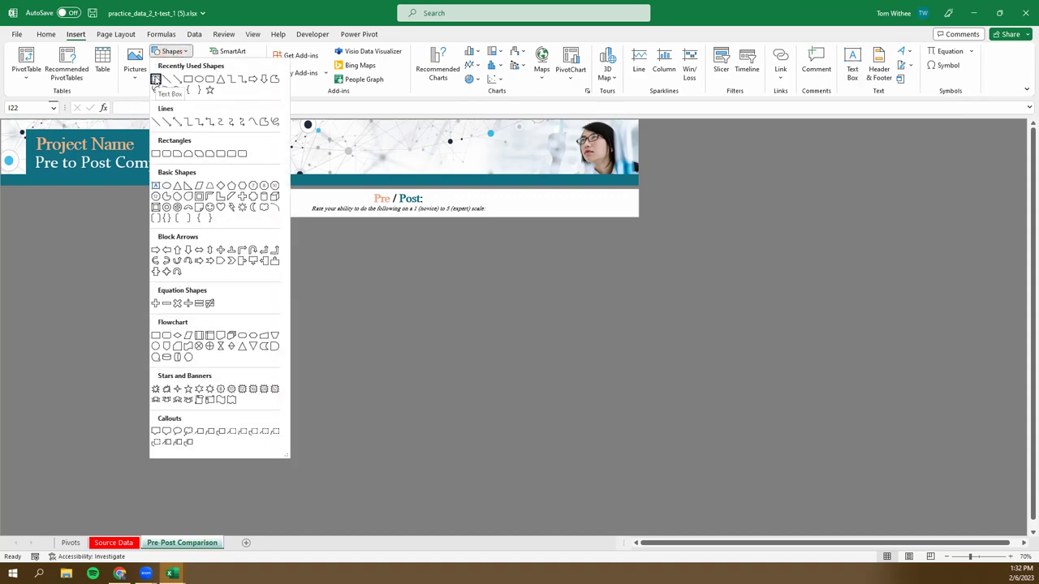
# - Draw a Text Box shape and position it just beneath the Pre / Post heading
pyautogui.click(155, 79)
pyautogui.moveTo(280, 262); pyautogui.dragTo(374, 318)
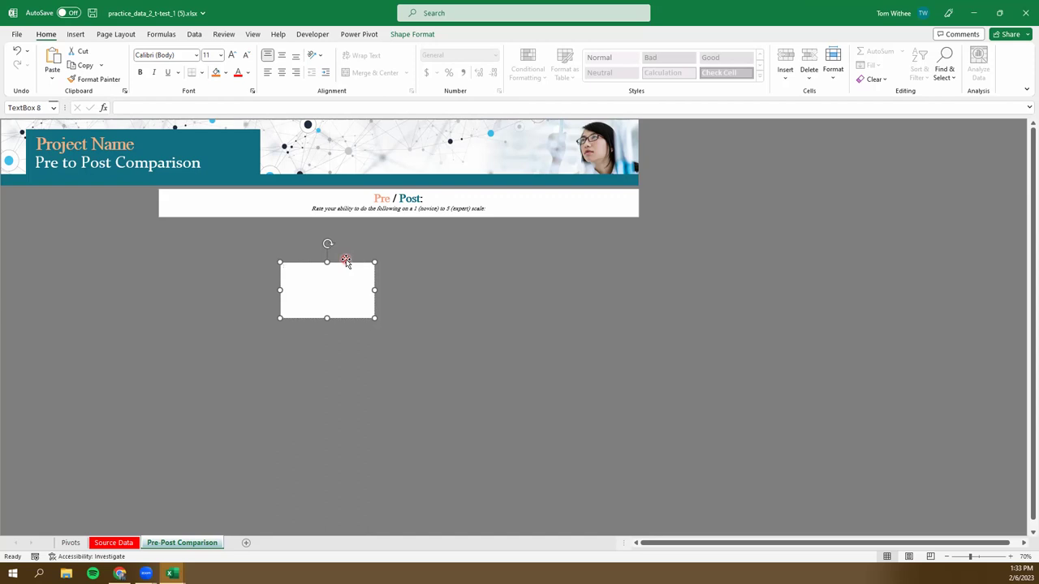
pyautogui.moveTo(341, 275); pyautogui.dragTo(235, 253)
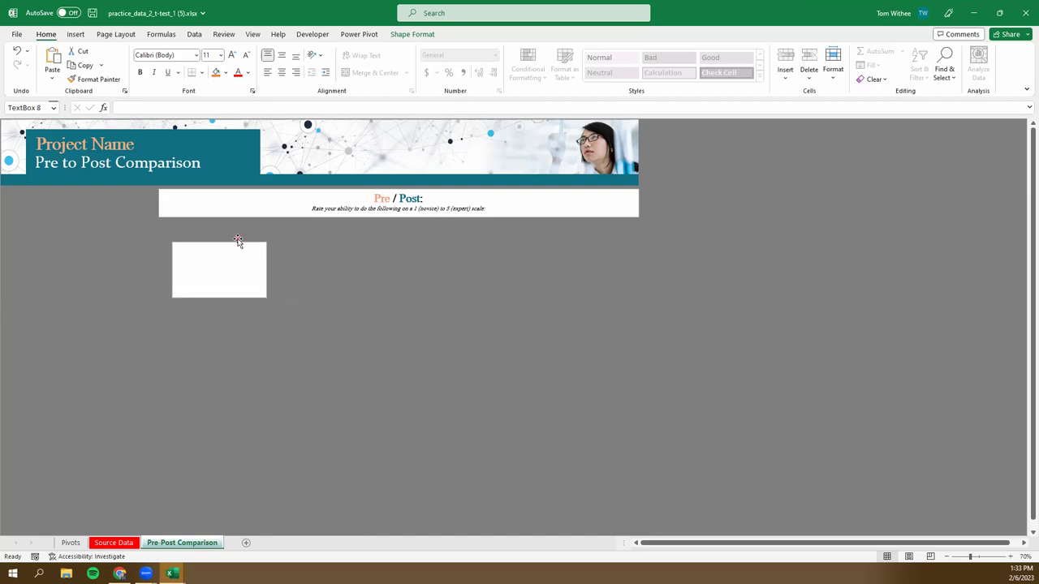
pyautogui.click(250, 245)
pyautogui.click(235, 269)
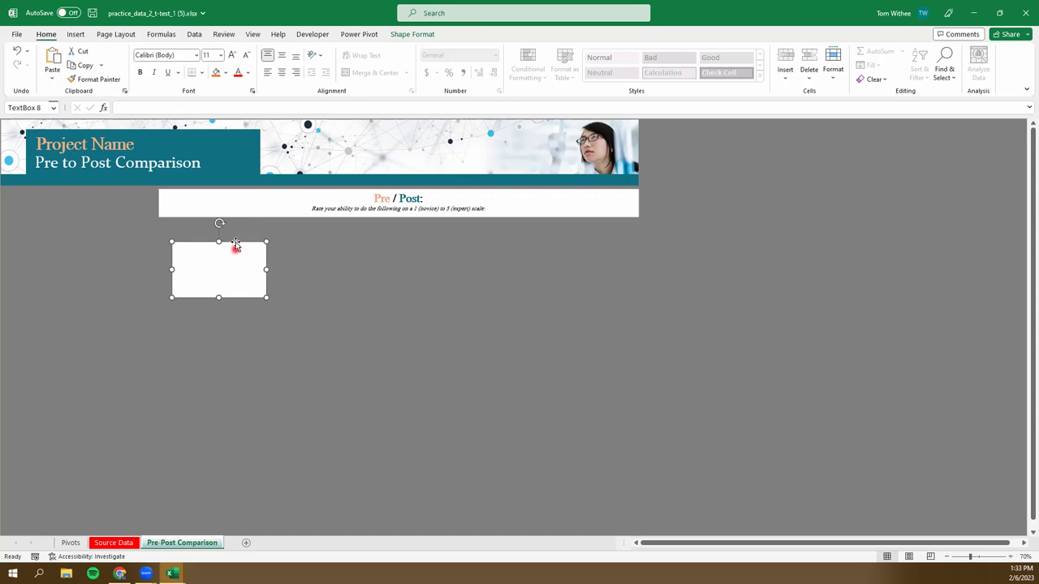
pyautogui.moveTo(235, 242); pyautogui.dragTo(250, 263)
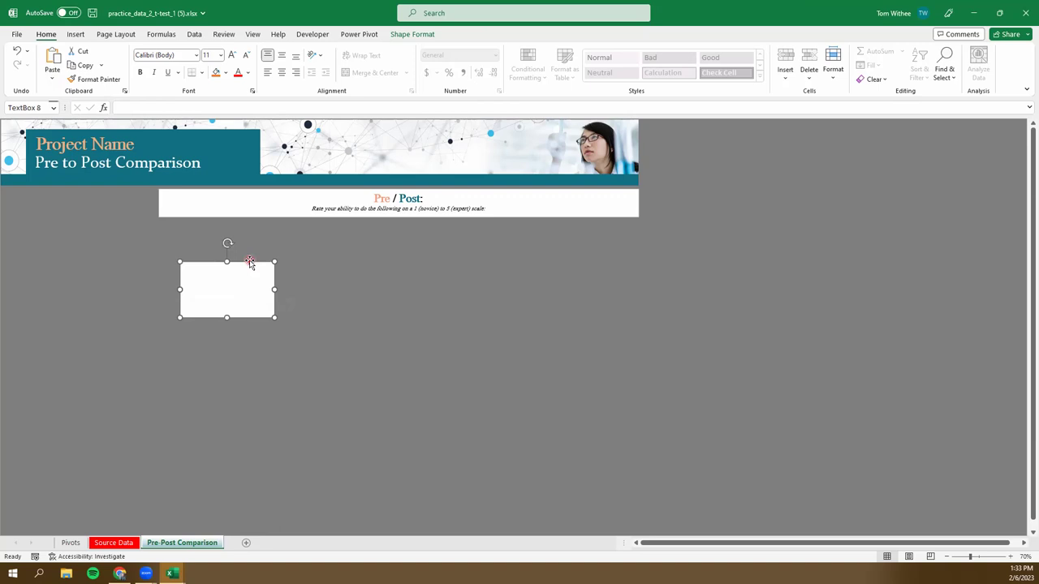
# - Enter =Pivots!B4 as the text box's formula, pointing at the 583 count
pyautogui.click(143, 106)
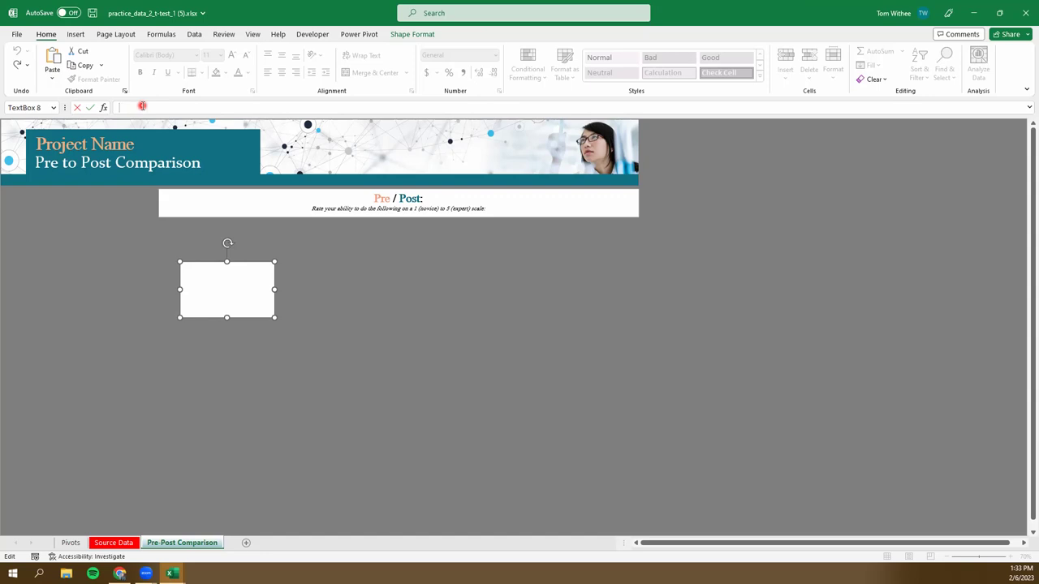
pyautogui.write('=')
pyautogui.click(77, 544)
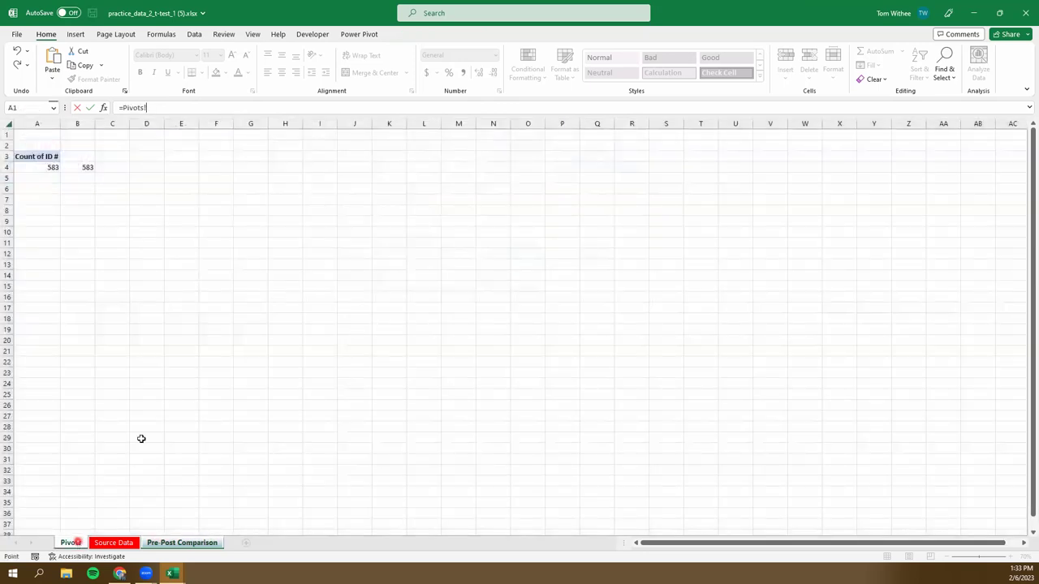
pyautogui.click(82, 166)
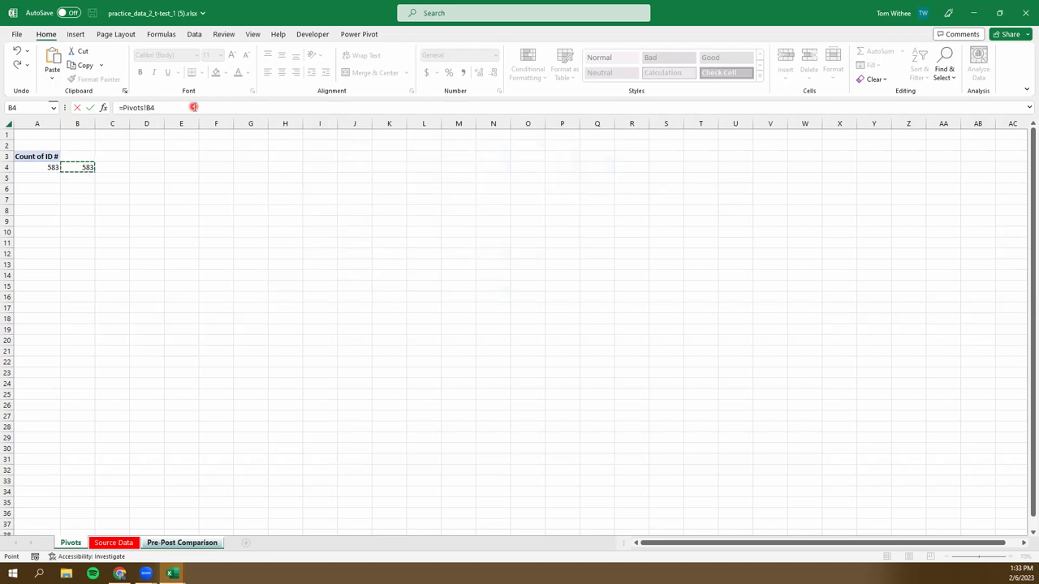
# - Link the text box to Pivots!B4 and nudge it up and left
pyautogui.press('Return')
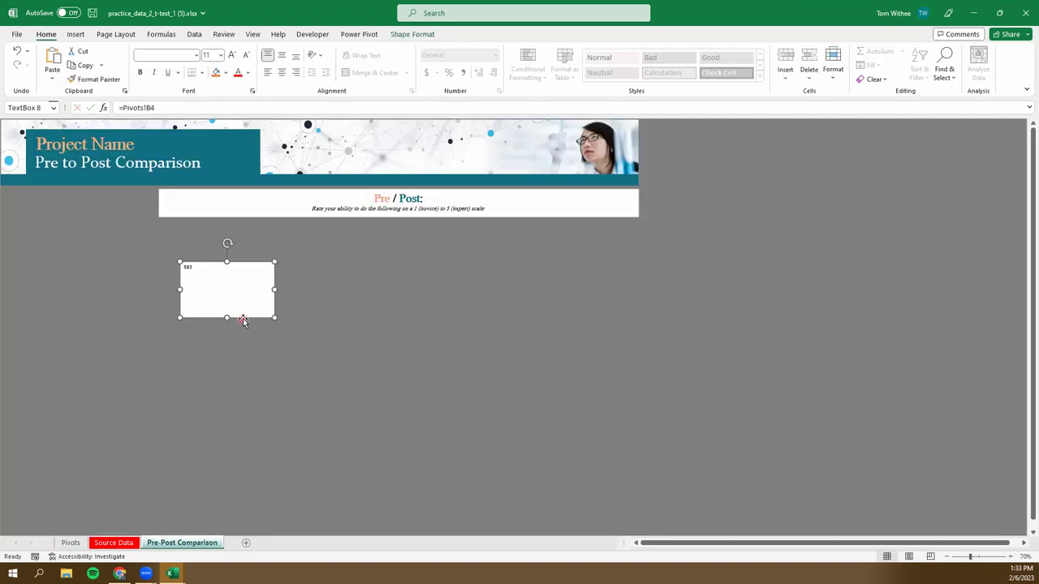
pyautogui.moveTo(241, 318); pyautogui.dragTo(231, 300)
pyautogui.click(180, 264)
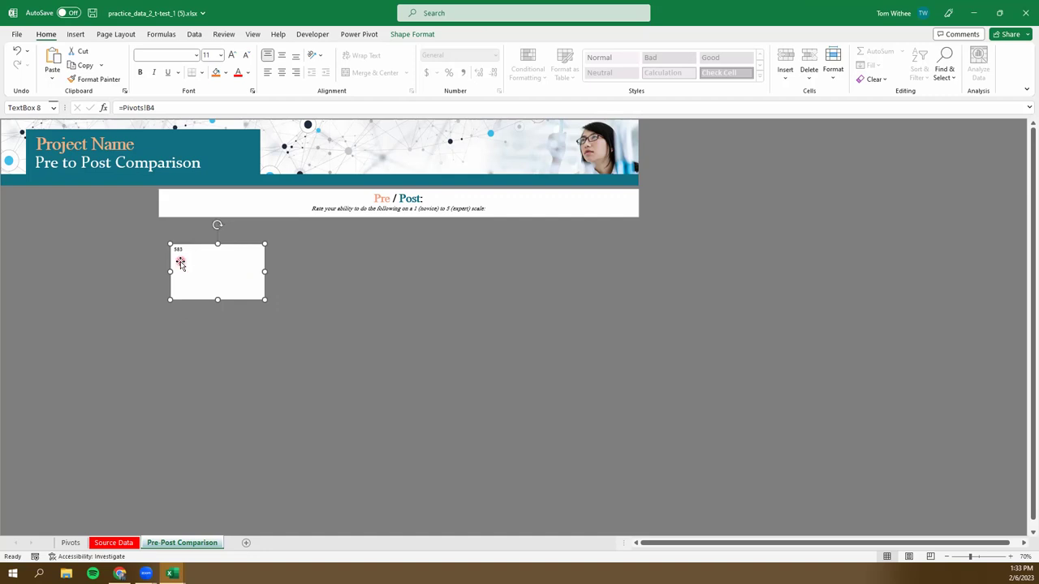
# - Enlarge the 583 text to 66 points and move the box up and left
pyautogui.click(232, 55)
pyautogui.click(232, 55)
pyautogui.click(232, 56)
pyautogui.click(232, 55)
pyautogui.click(232, 56)
pyautogui.click(232, 55)
pyautogui.click(232, 55)
pyautogui.click(232, 55)
pyautogui.moveTo(231, 297); pyautogui.dragTo(219, 290)
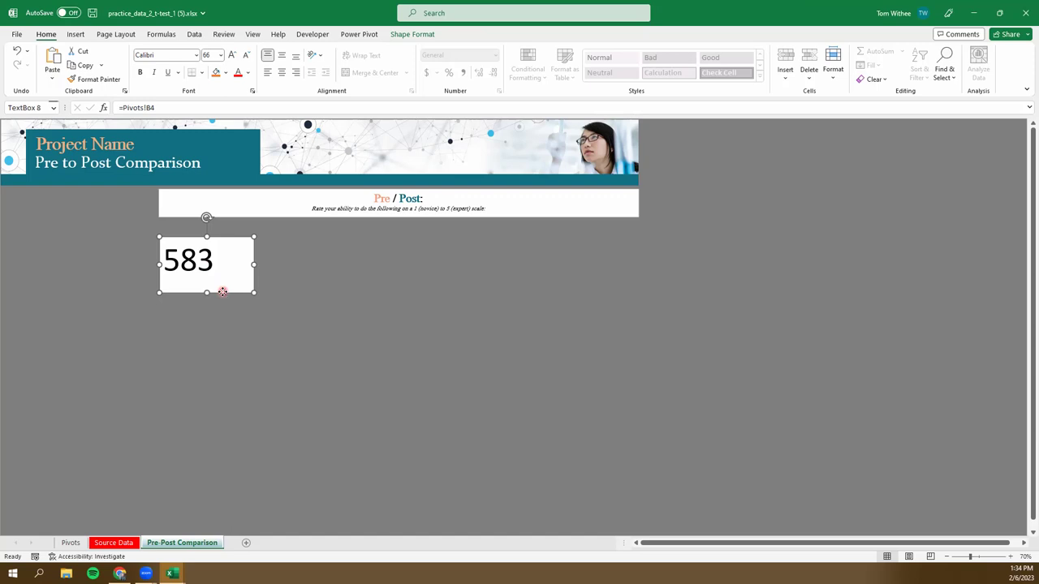
# - Delete the 583 text box, then select pivot cells A3:A4 on the Pivots sheet
pyautogui.press('Delete')
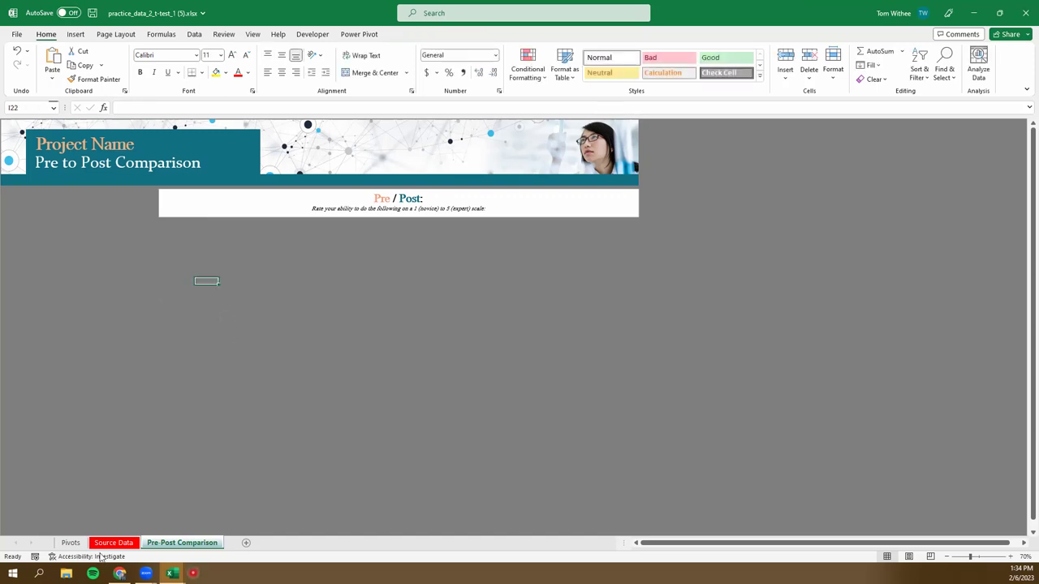
pyautogui.click(75, 543)
pyautogui.click(172, 253)
pyautogui.click(50, 167)
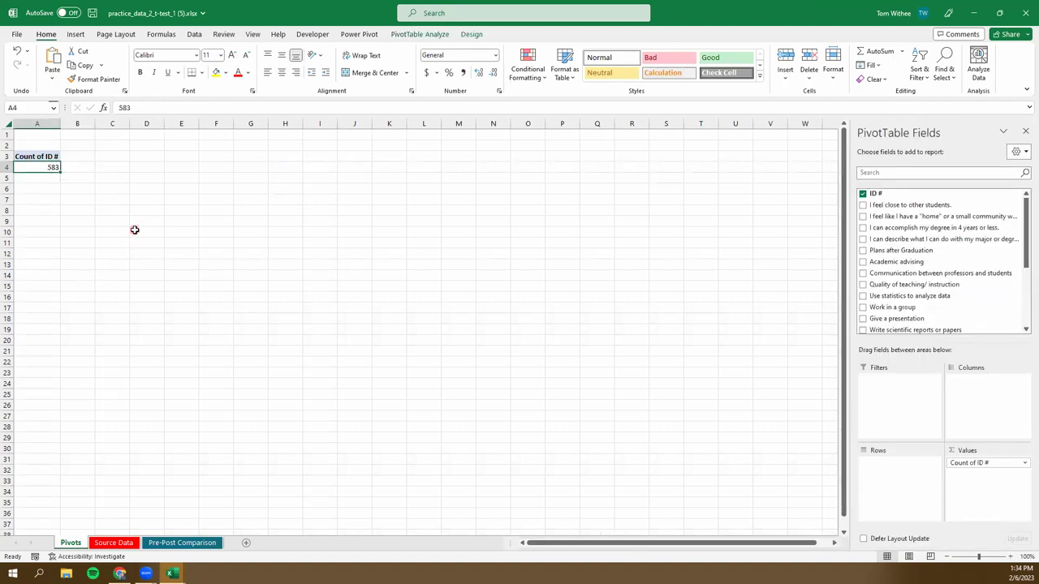
pyautogui.moveTo(39, 156); pyautogui.dragTo(40, 166)
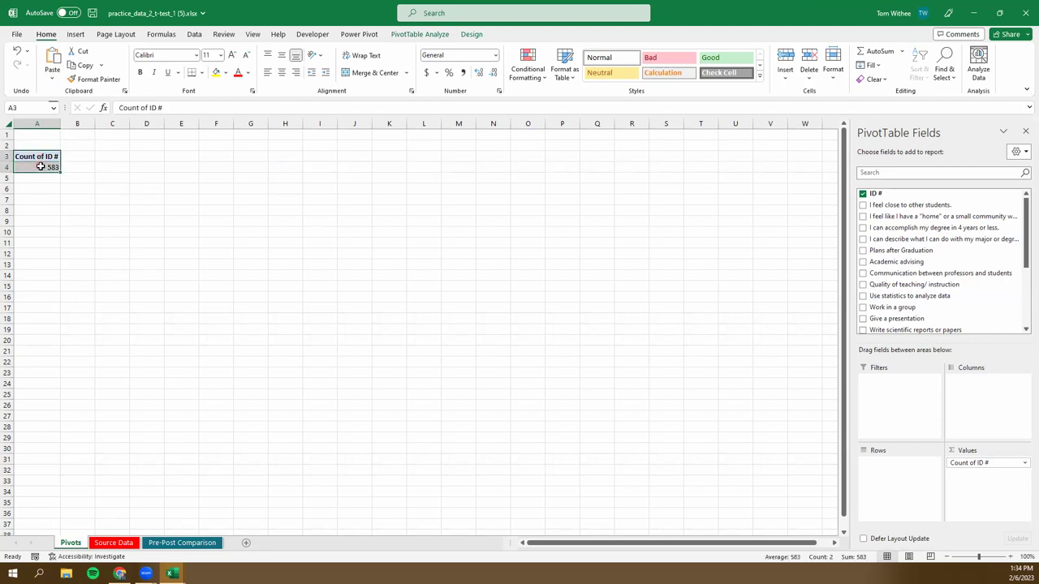
pyautogui.click(42, 209)
pyautogui.moveTo(33, 158); pyautogui.dragTo(35, 167)
# - Enter a GETPIVOTDATA formula in B4 referencing pivot cell A4 and verify it shows 583
pyautogui.click(77, 168)
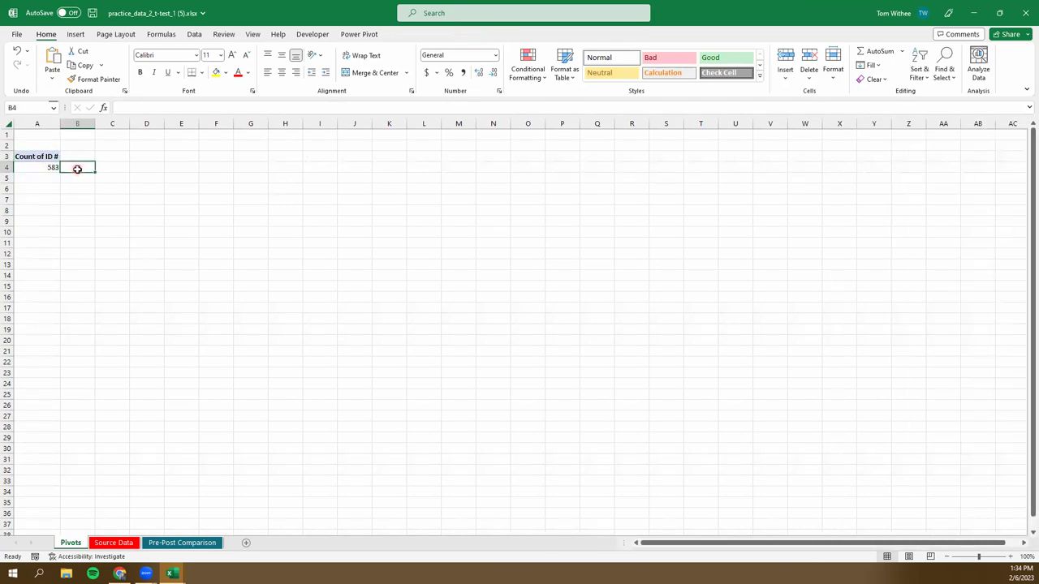
pyautogui.write('=')
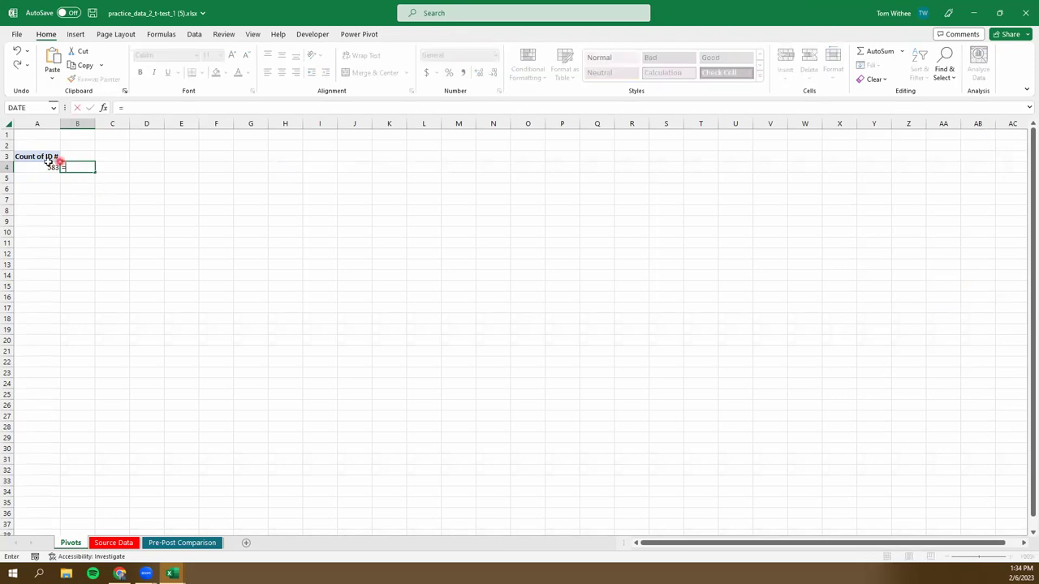
pyautogui.click(39, 168)
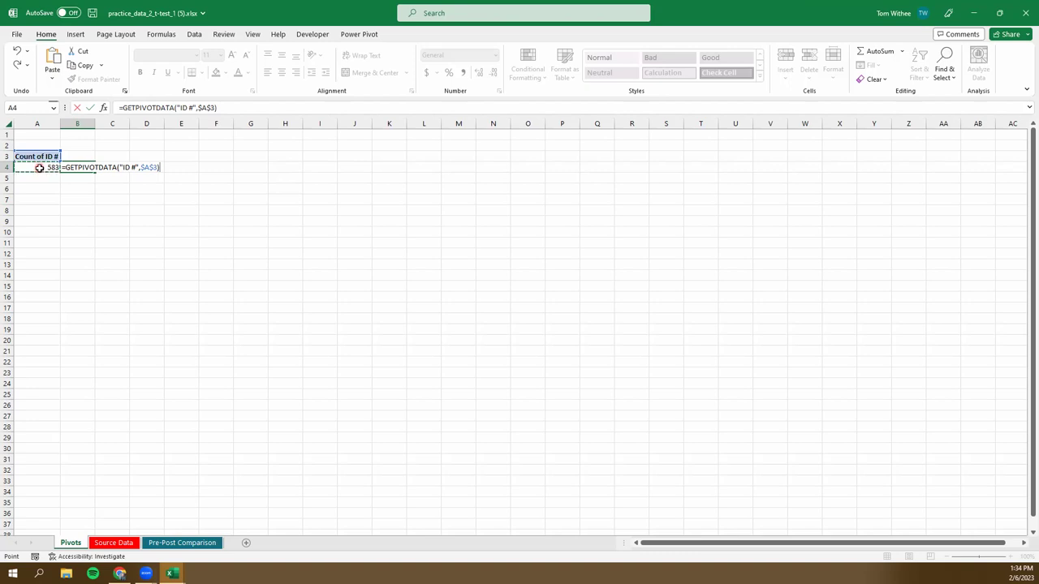
pyautogui.press('Return')
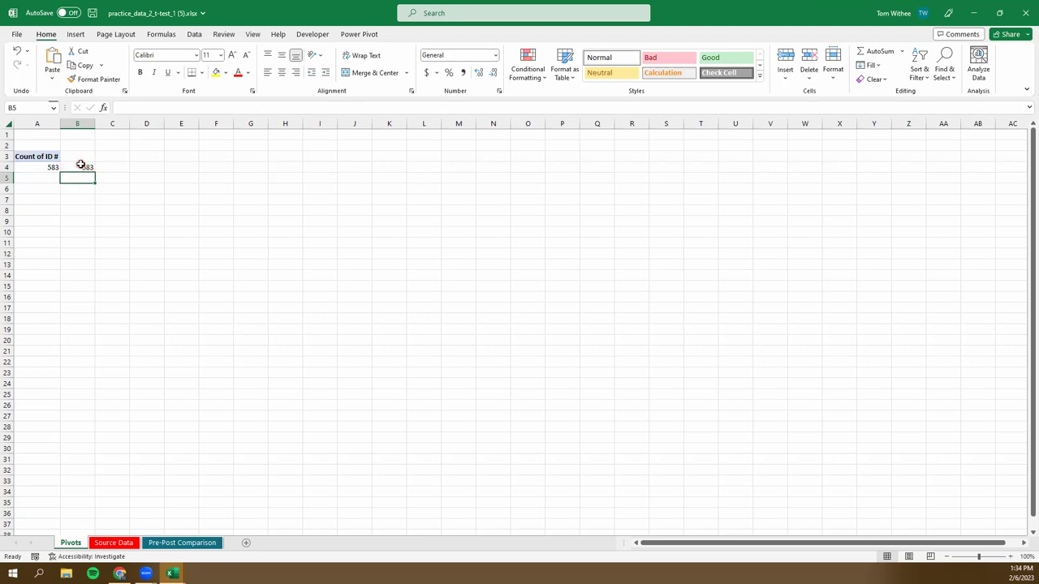
pyautogui.click(80, 164)
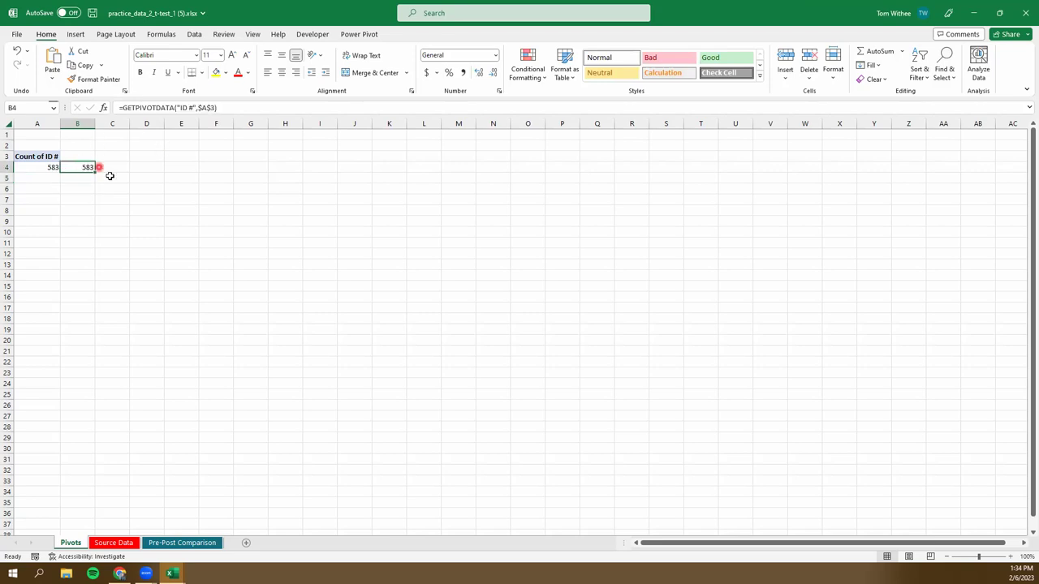
pyautogui.click(47, 167)
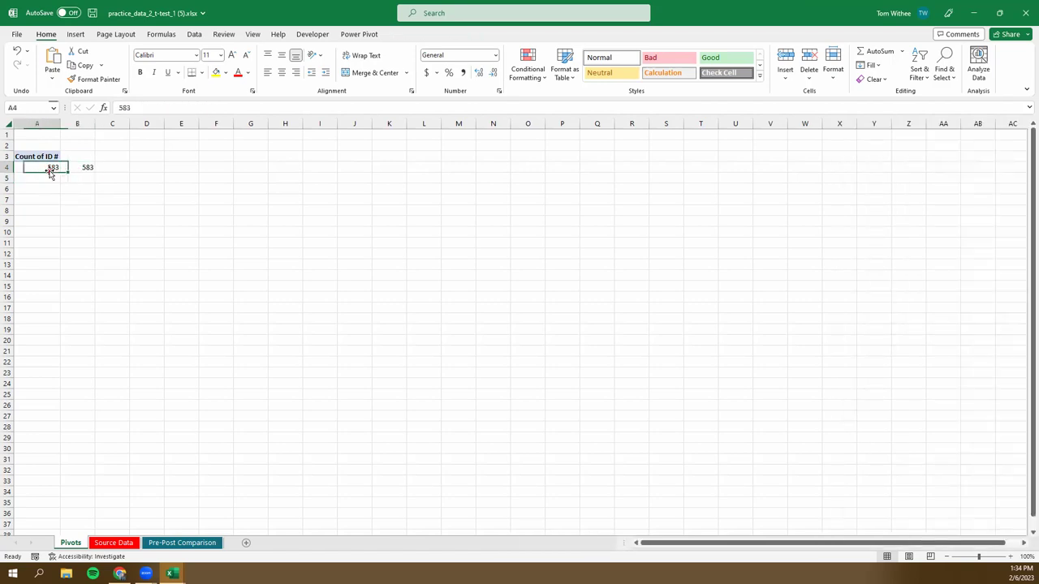
pyautogui.click(78, 168)
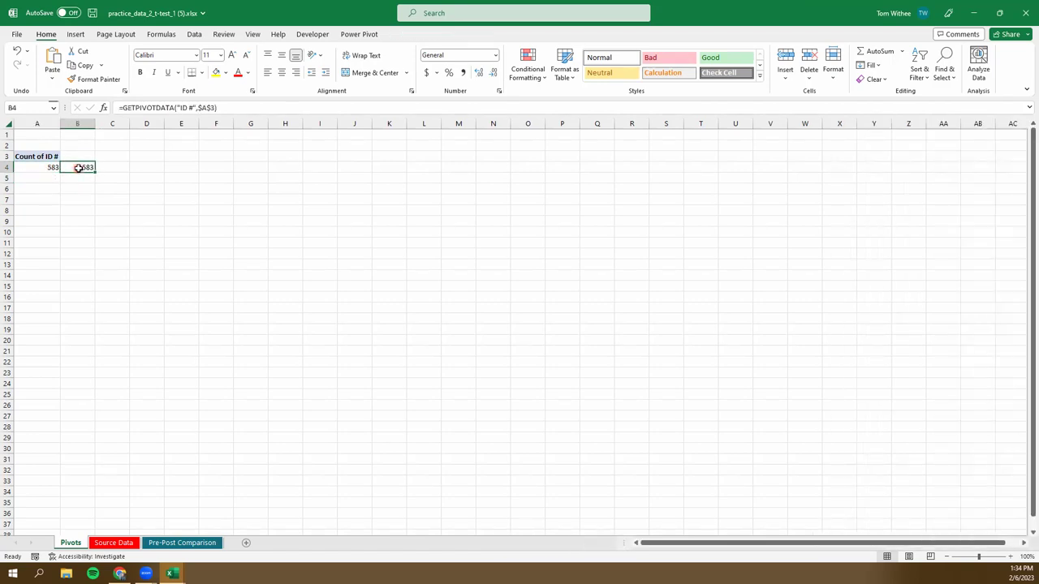
pyautogui.click(171, 544)
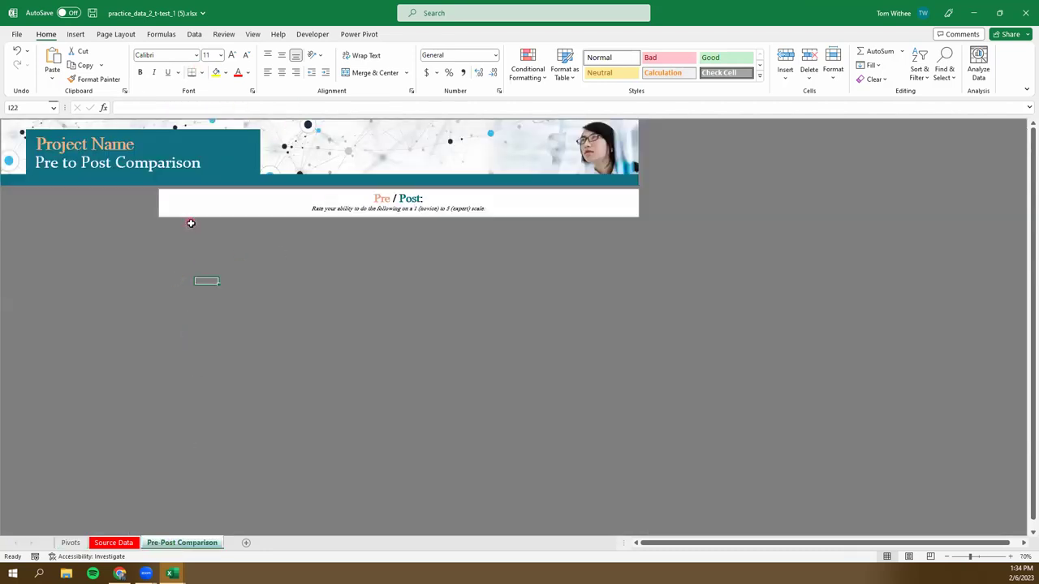
# - Draw a new text box below the Pre/Post header
pyautogui.click(75, 34)
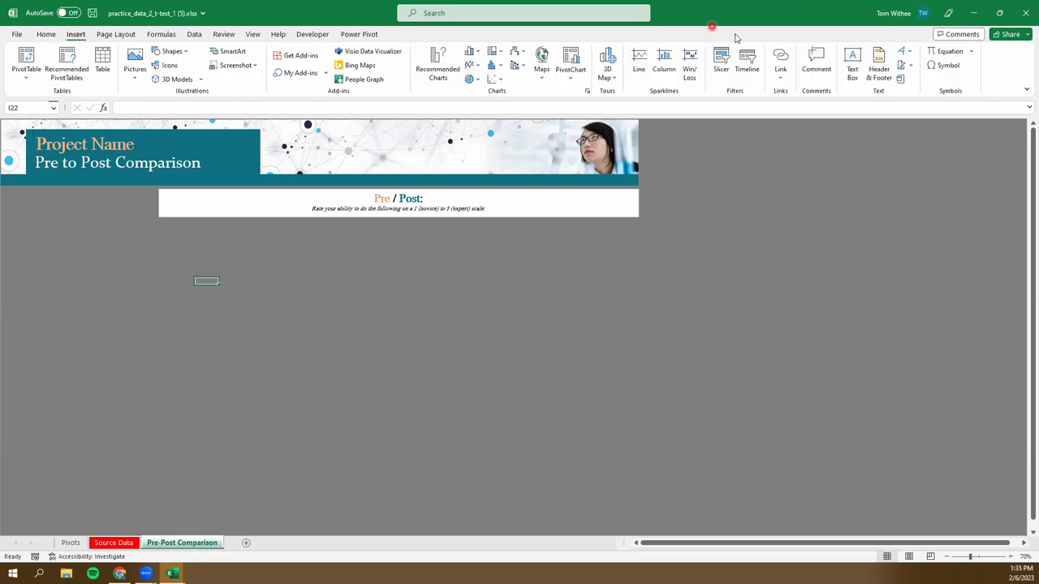
pyautogui.click(852, 63)
pyautogui.moveTo(257, 238); pyautogui.dragTo(262, 300)
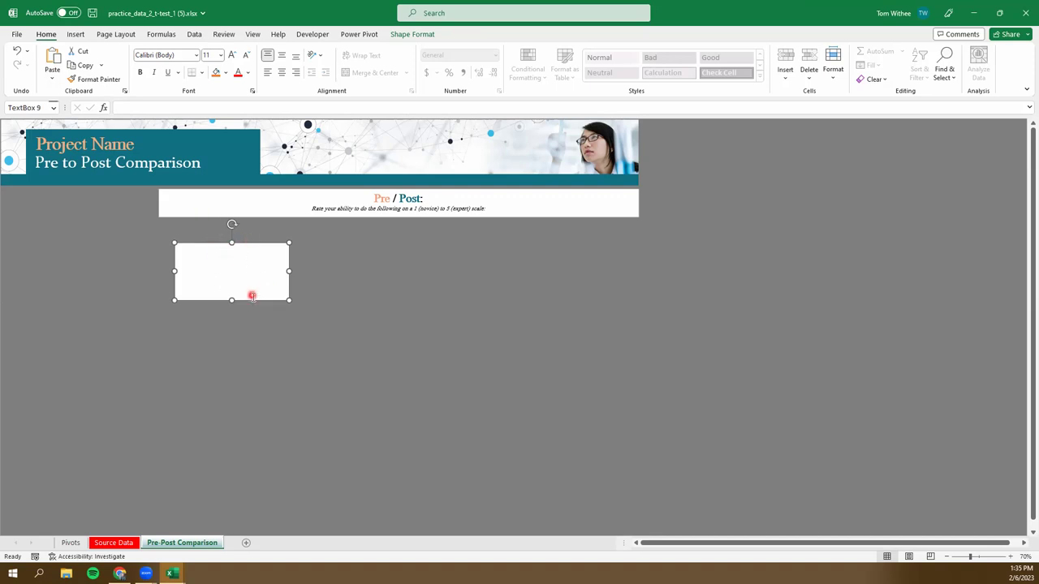
pyautogui.moveTo(252, 300); pyautogui.dragTo(244, 296)
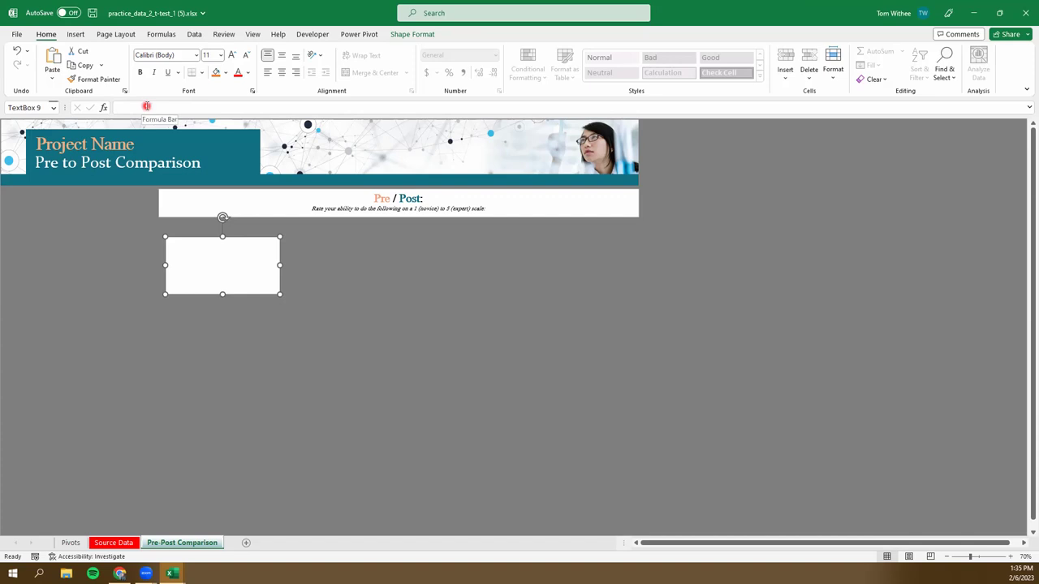
pyautogui.moveTo(245, 238)
pyautogui.mouseDown()
pyautogui.moveTo(278, 240)
pyautogui.moveTo(242, 242)
pyautogui.mouseUp()
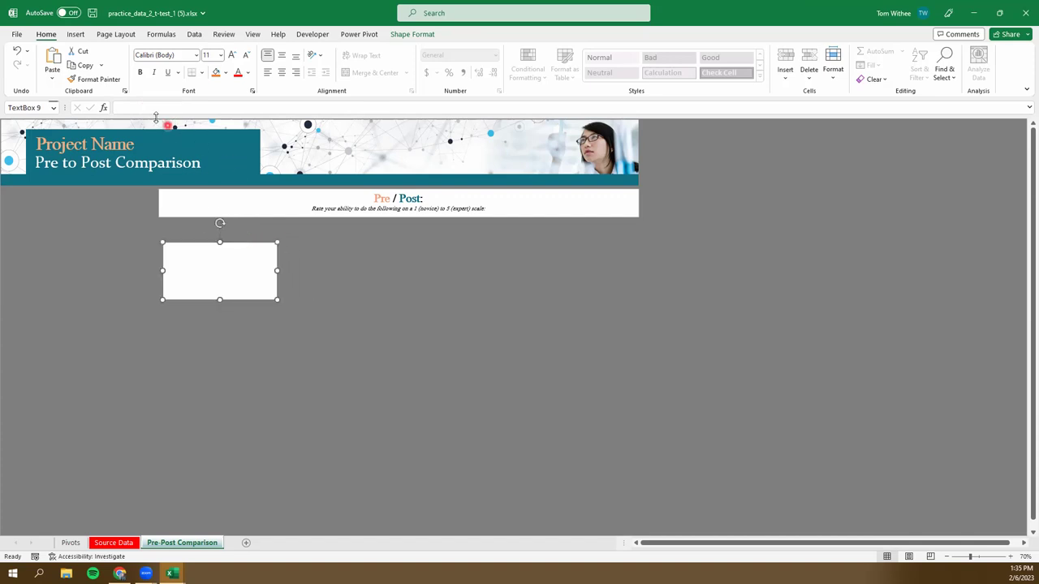
# - Link the text box to Pivots!B4 with a =Pivots!B4 formula
pyautogui.click(135, 108)
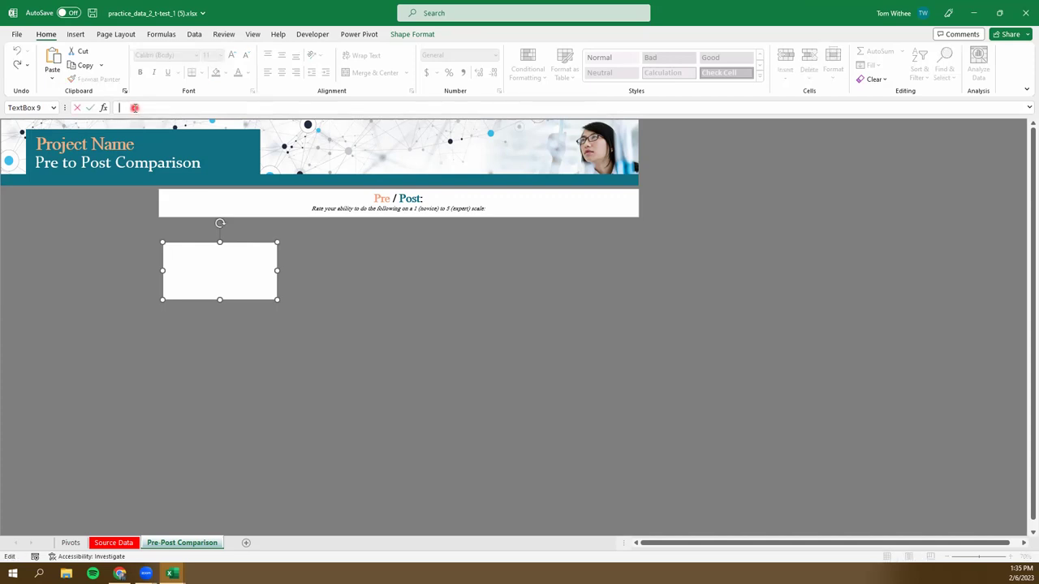
pyautogui.write('=')
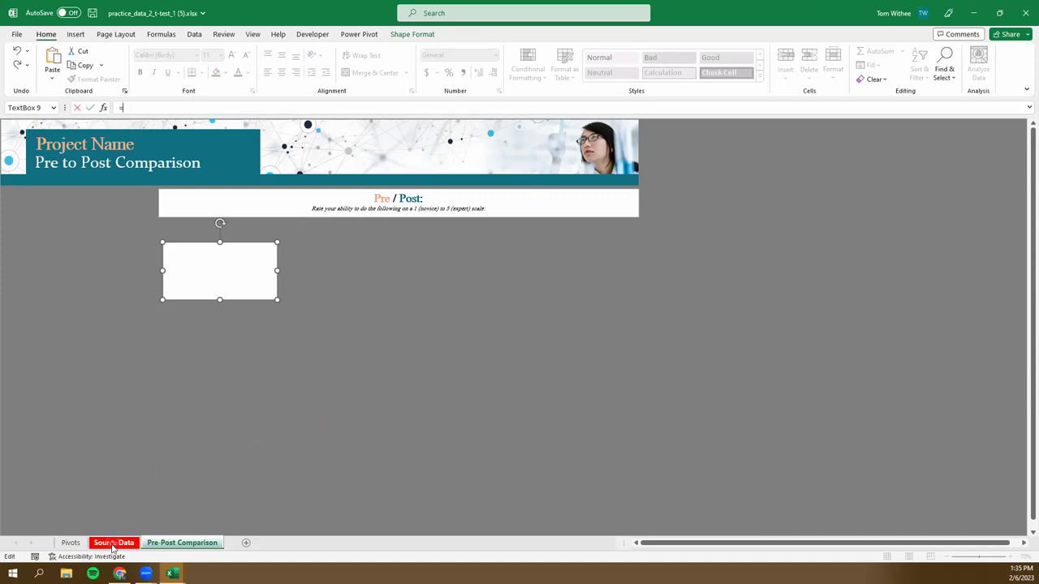
pyautogui.click(73, 545)
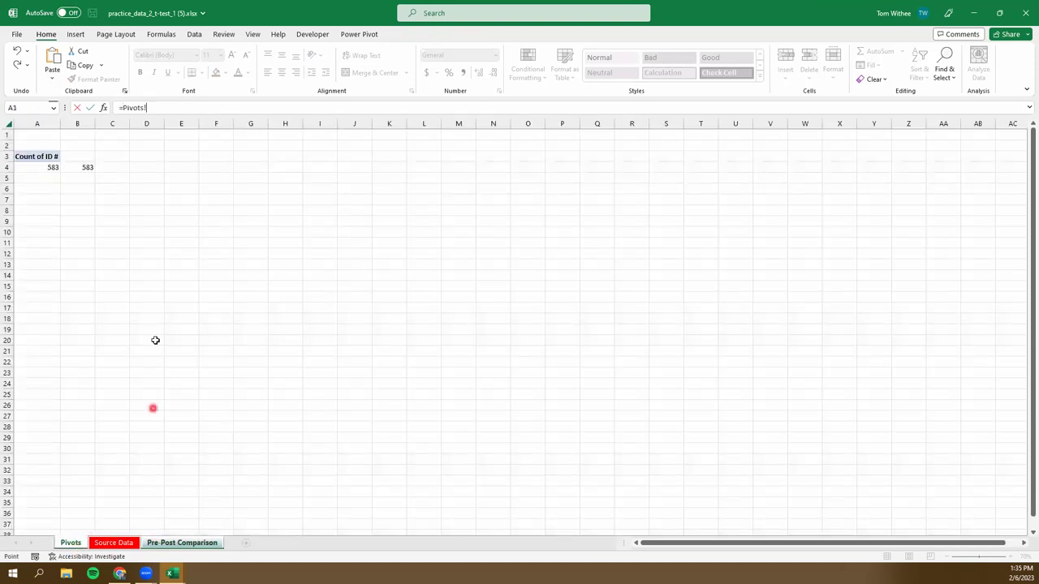
pyautogui.click(83, 167)
pyautogui.press('Return')
# - Enlarge the 583 text to 60 points and nudge the box into place
pyautogui.moveTo(239, 241); pyautogui.dragTo(231, 234)
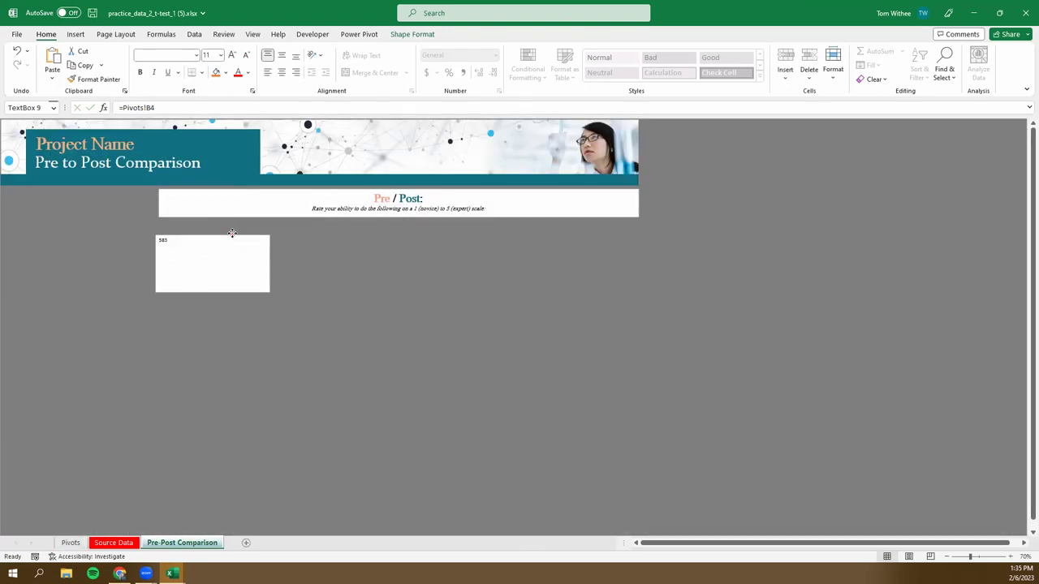
pyautogui.click(234, 55)
pyautogui.click(234, 55)
pyautogui.click(234, 55)
pyautogui.click(234, 55)
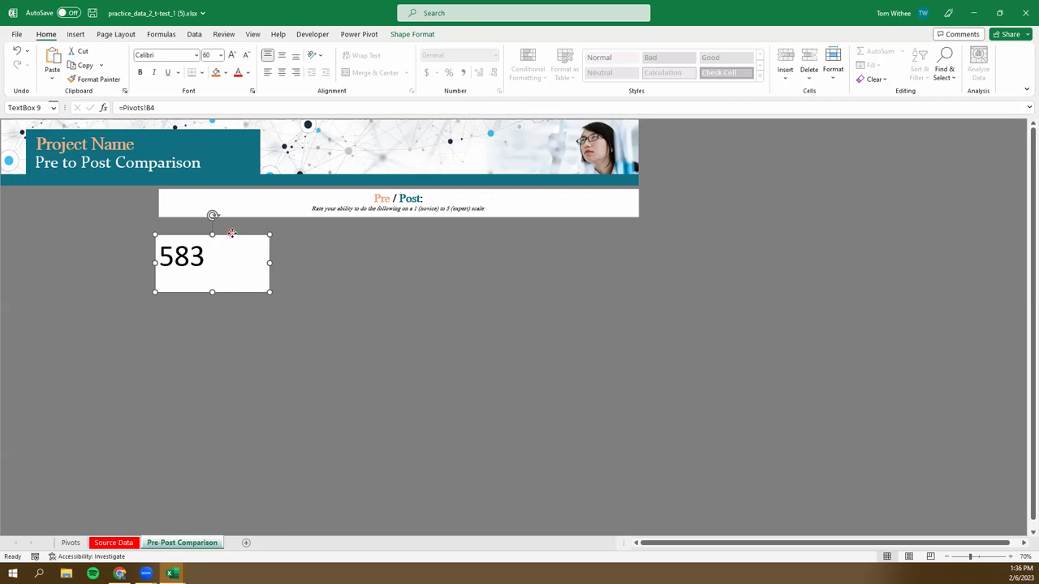
pyautogui.moveTo(231, 233); pyautogui.dragTo(242, 231)
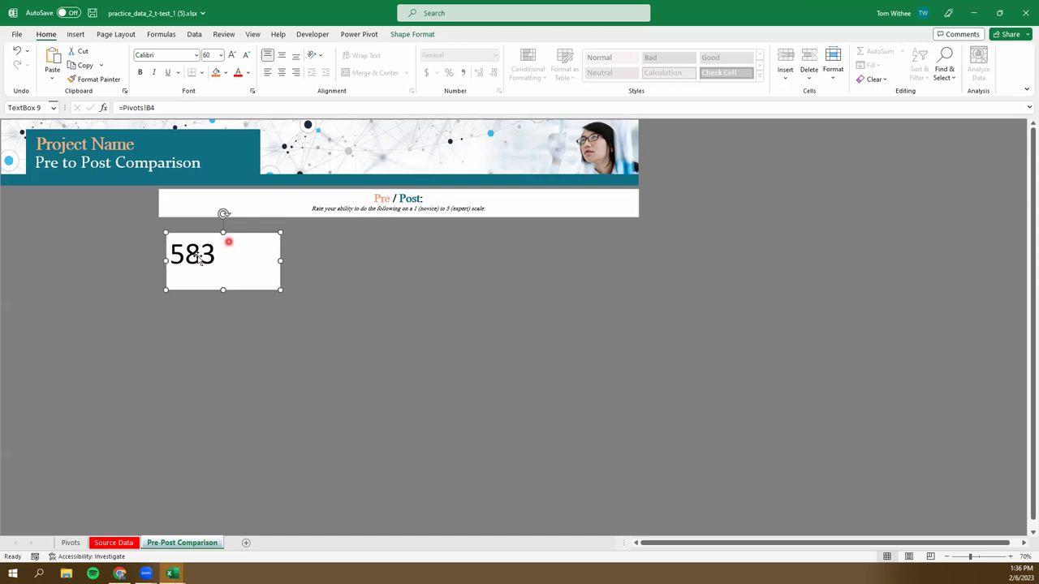
# - Add 'N = ' before 583, shrink the box and move it beside the banner
pyautogui.click(247, 253)
pyautogui.press('Home')
pyautogui.write('N =')
pyautogui.moveTo(223, 289); pyautogui.dragTo(777, 178)
pyautogui.click(756, 167)
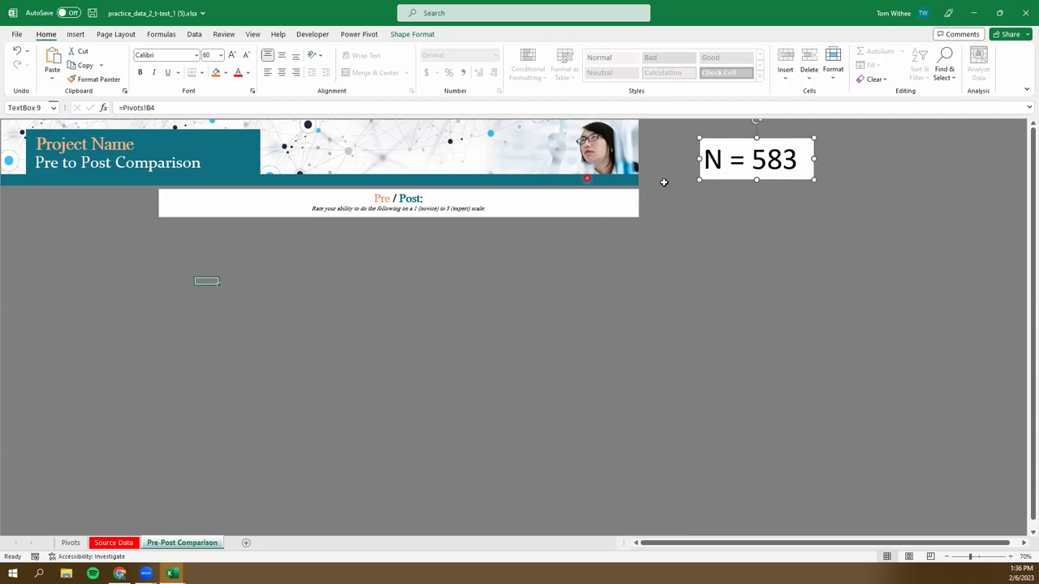
pyautogui.click(671, 157)
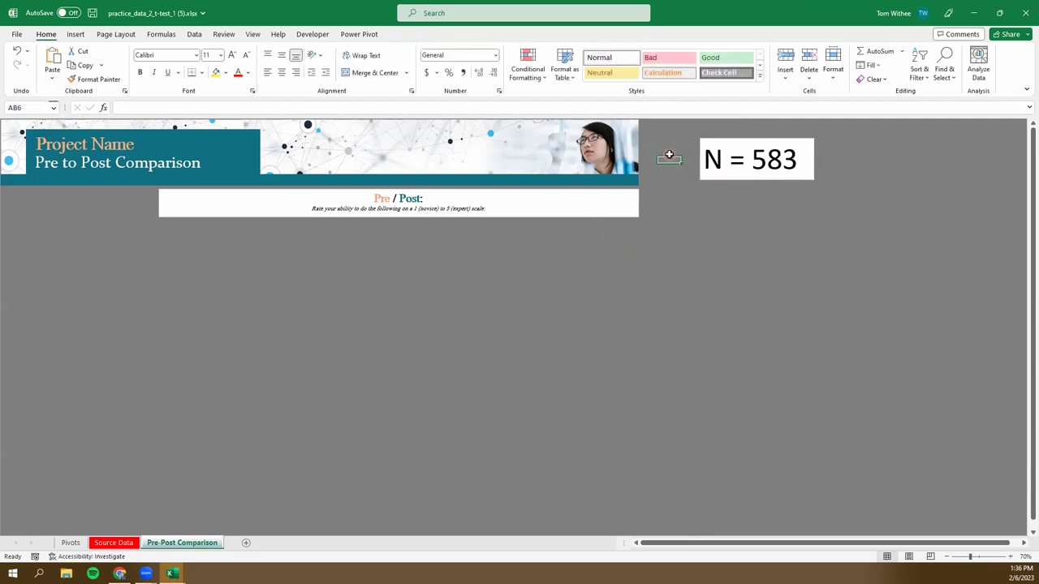
# - Select the pivot's count cell A4 on the Pivots sheet
pyautogui.click(744, 176)
pyautogui.click(72, 543)
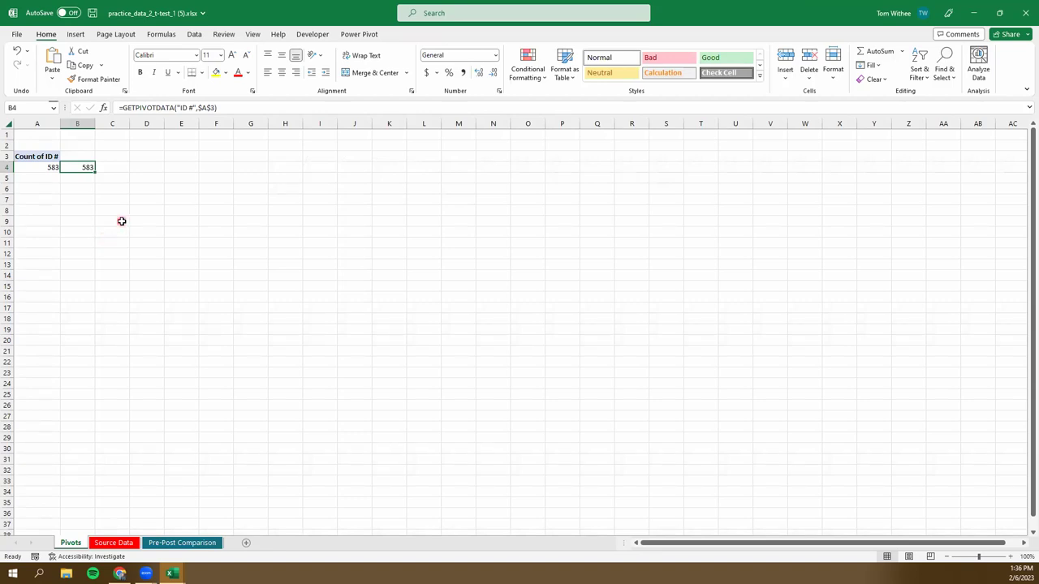
pyautogui.moveTo(42, 167)
pyautogui.click(40, 166)
pyautogui.click(30, 168)
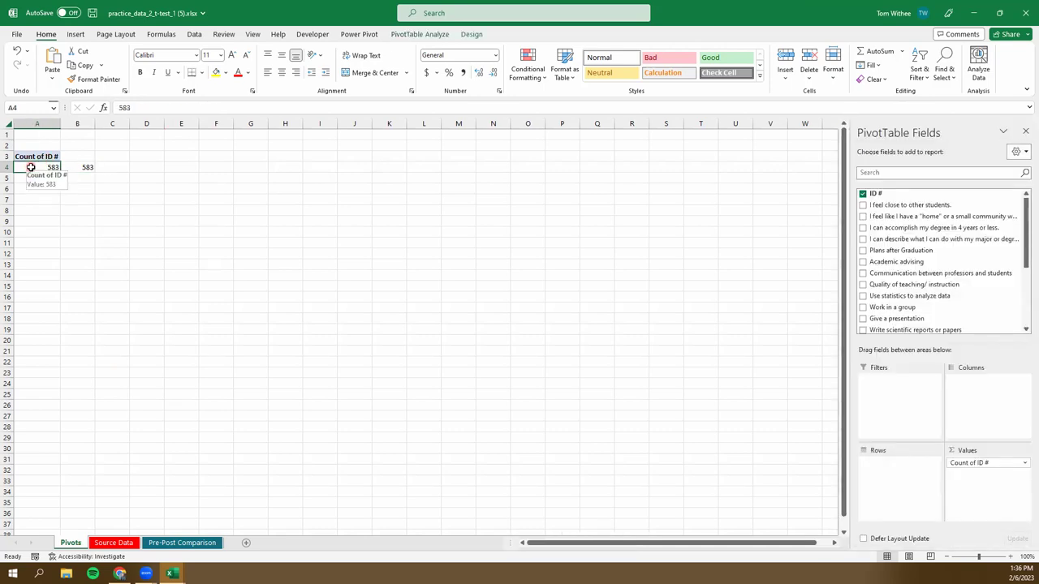
# - Insert slicers for Major, Gender and Race/Ethnicity on the pivot table
pyautogui.click(431, 36)
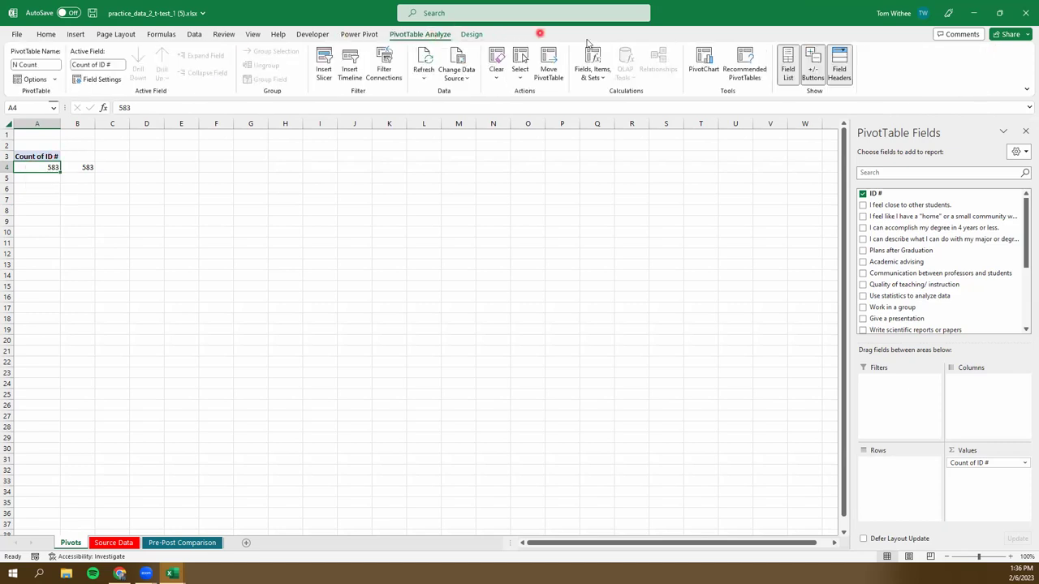
pyautogui.click(400, 38)
pyautogui.click(428, 38)
pyautogui.click(324, 62)
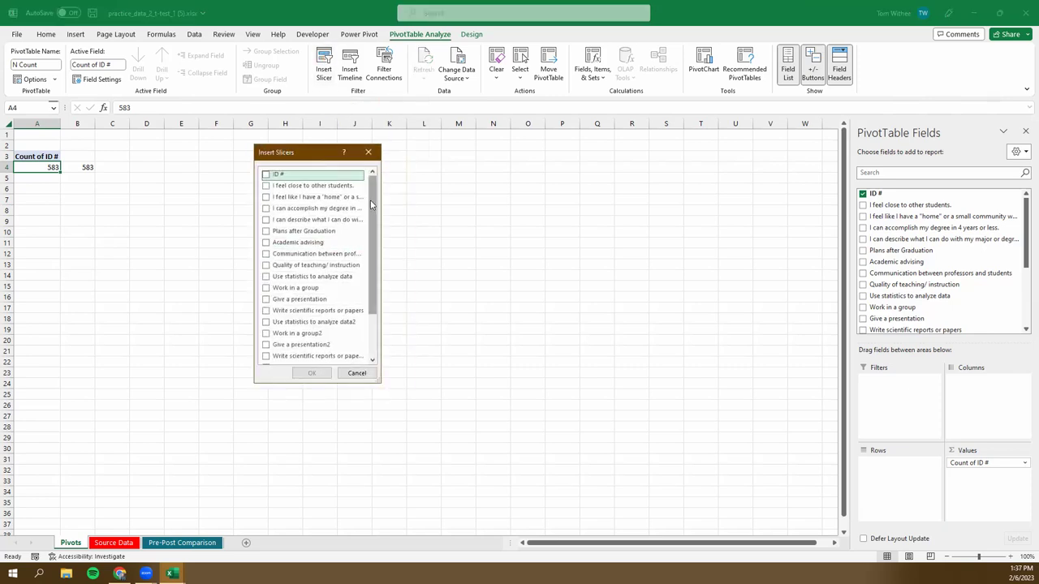
pyautogui.moveTo(374, 204)
pyautogui.mouseDown()
pyautogui.moveTo(373, 276)
pyautogui.moveTo(375, 192)
pyautogui.mouseUp()
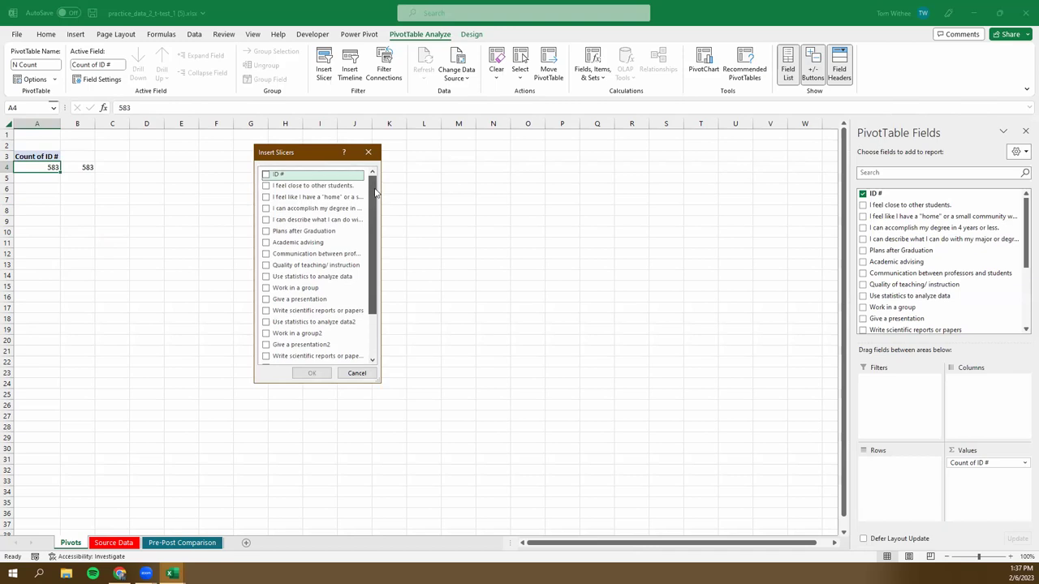
pyautogui.scroll(-2, 375, 239)
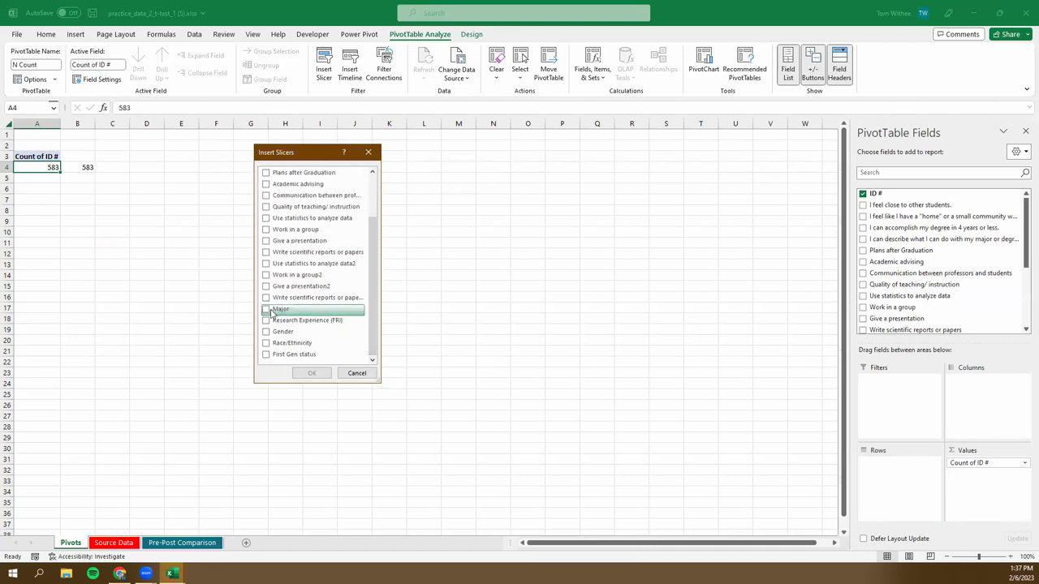
pyautogui.click(268, 310)
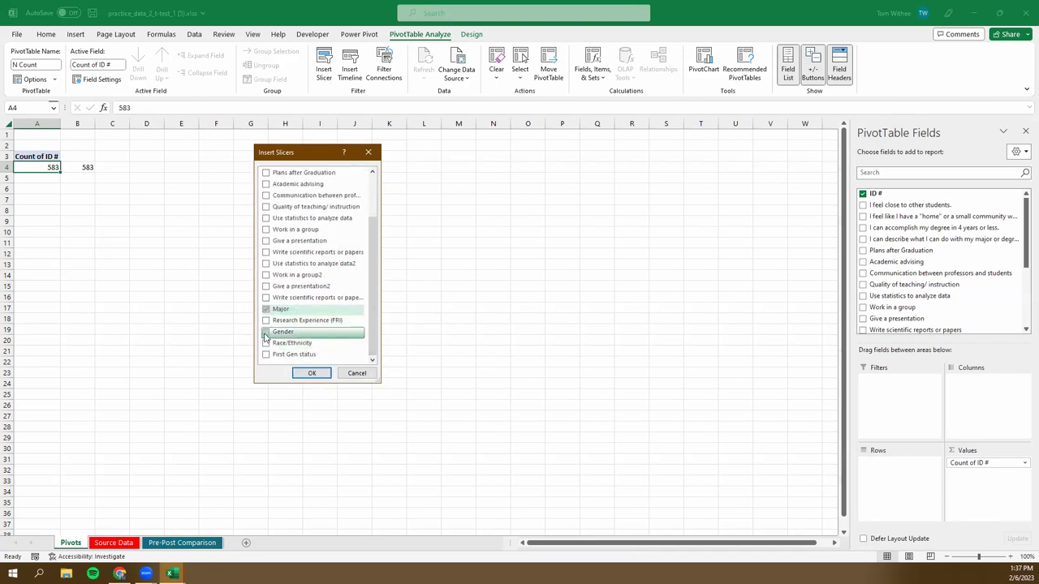
pyautogui.click(266, 334)
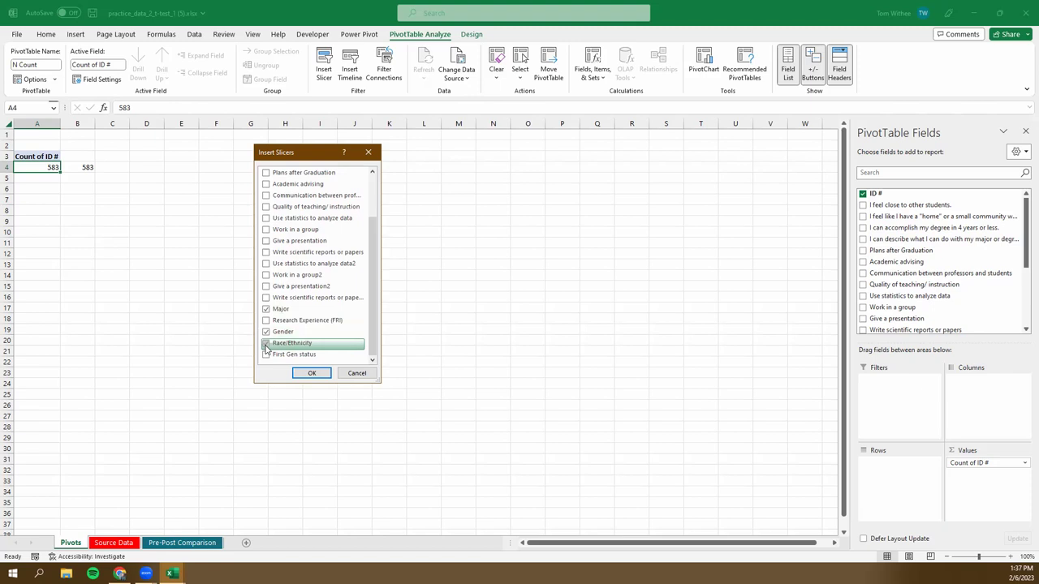
pyautogui.click(266, 347)
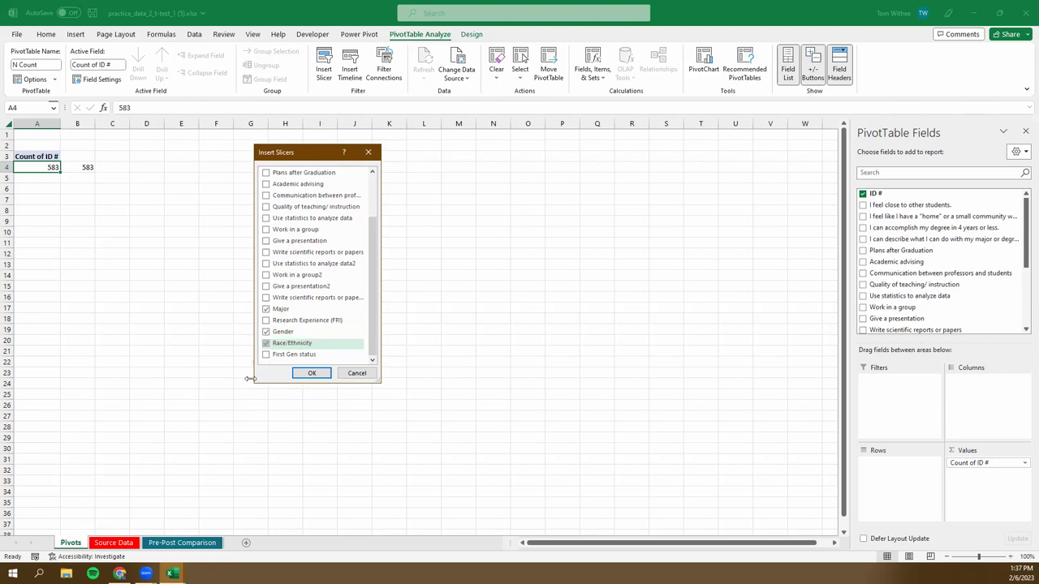
pyautogui.click(313, 372)
# - Move and shorten the Major, Gender and Race/Ethnicity slicers beside the pivot, Race/Ethnicity under Gender
pyautogui.moveTo(385, 239); pyautogui.dragTo(161, 149)
pyautogui.moveTo(183, 287); pyautogui.dragTo(183, 239)
pyautogui.moveTo(408, 269); pyautogui.dragTo(267, 148)
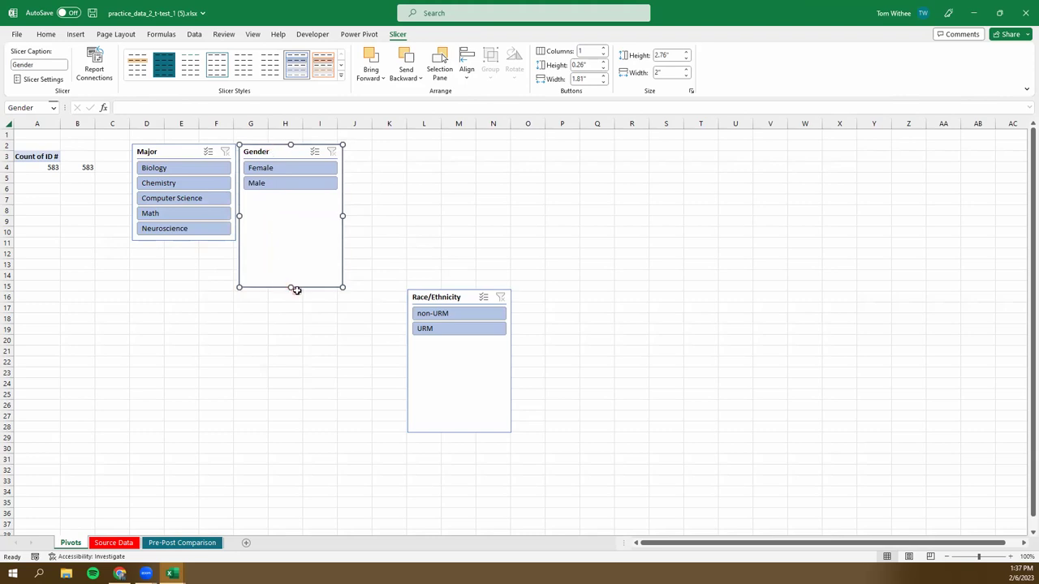
pyautogui.moveTo(291, 264); pyautogui.dragTo(290, 194)
pyautogui.moveTo(464, 294); pyautogui.dragTo(292, 204)
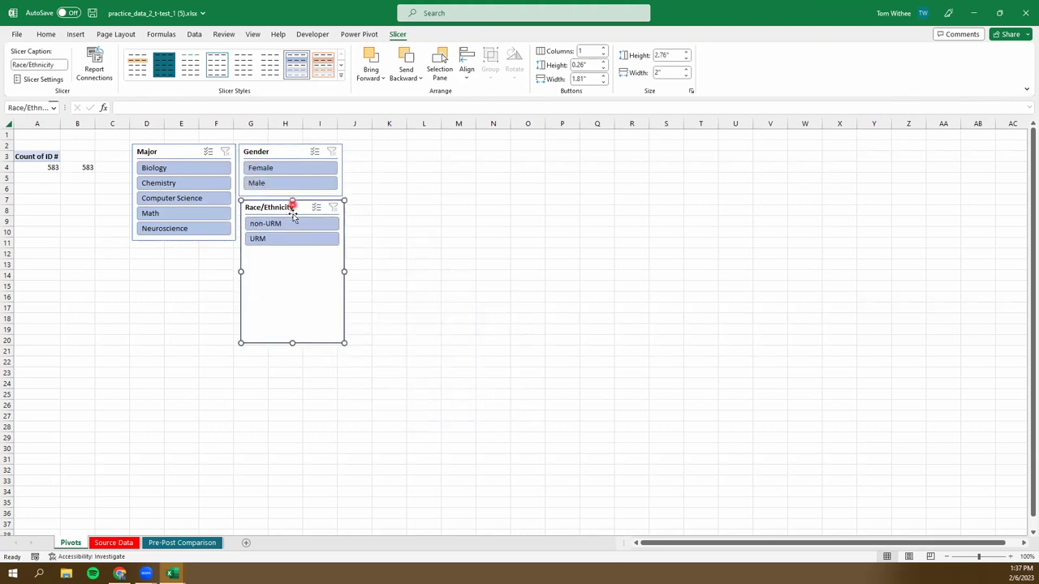
pyautogui.moveTo(294, 345); pyautogui.dragTo(284, 250)
pyautogui.moveTo(265, 210); pyautogui.dragTo(265, 208)
# - Select all three slicers together
pyautogui.click(391, 165)
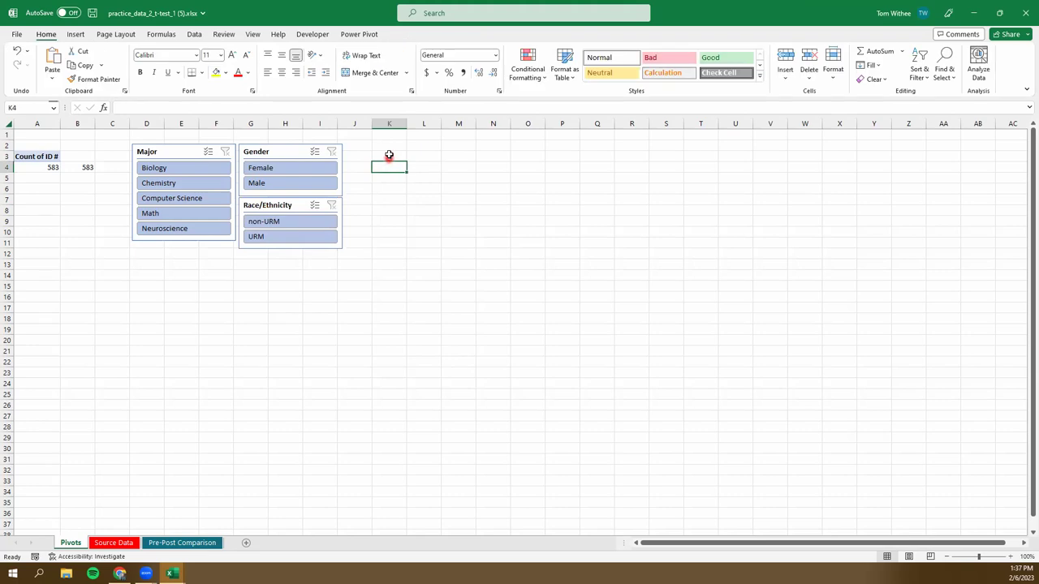
pyautogui.click(169, 153)
pyautogui.keyDown('ctrl'); pyautogui.click(265, 151); pyautogui.keyUp('ctrl')
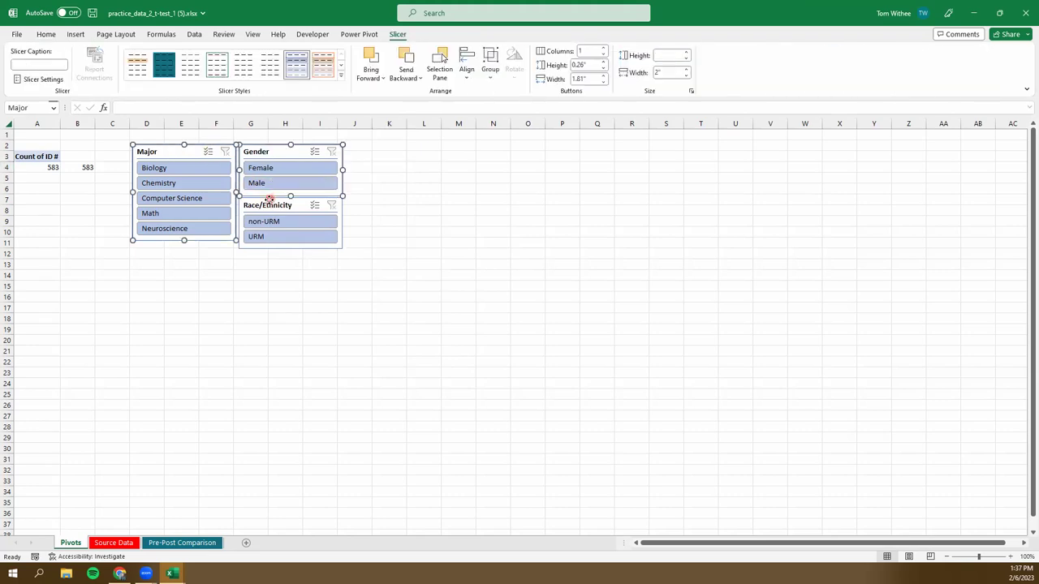
pyautogui.keyDown('ctrl'); pyautogui.click(322, 216); pyautogui.keyUp('ctrl')
pyautogui.click(411, 216)
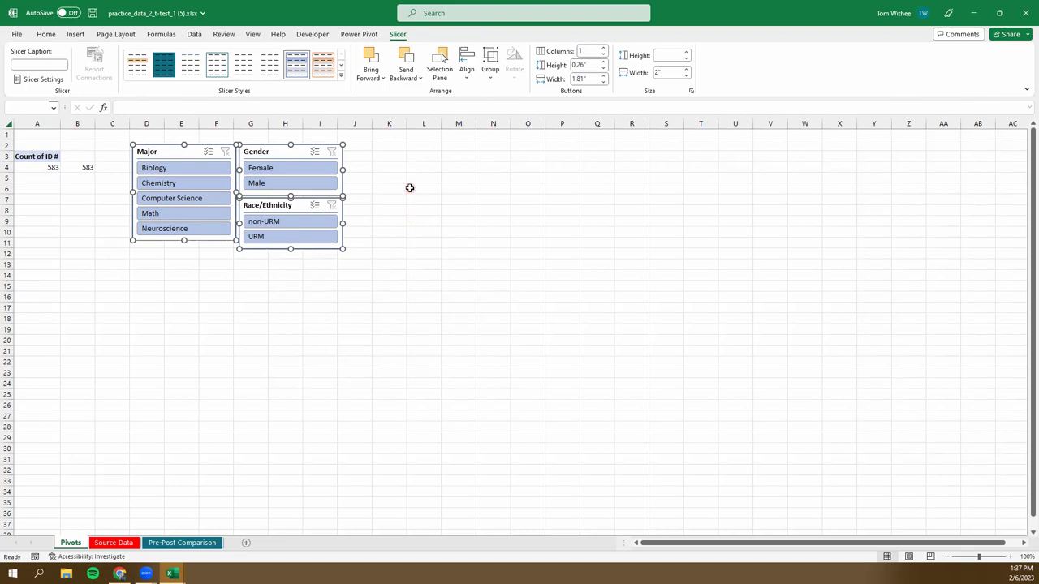
# - Paste the three slicers below the N = 583 box and stretch the Major slicer taller
pyautogui.click(200, 543)
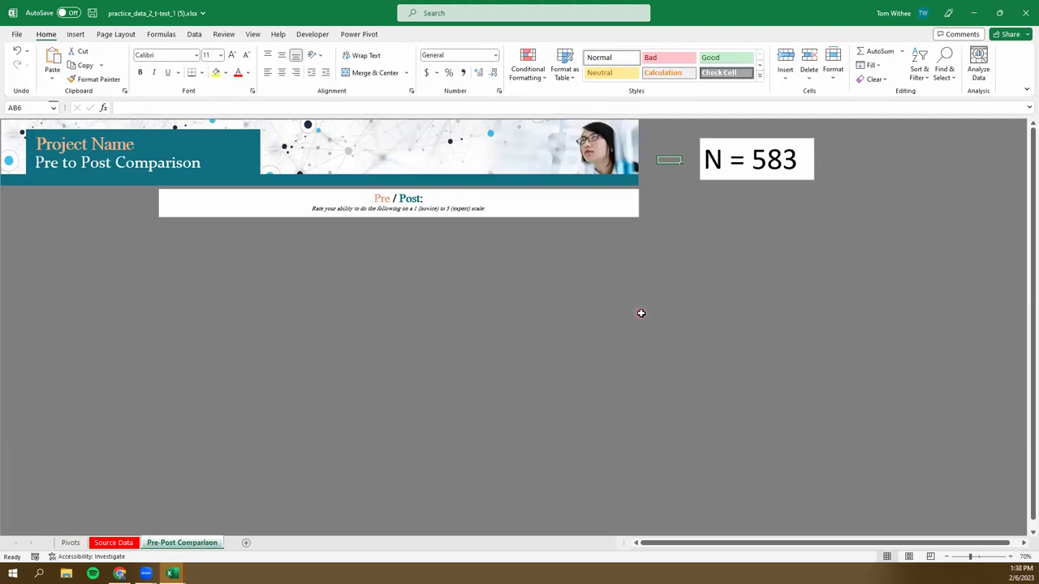
pyautogui.hotkey('ctrl', 'v')
pyautogui.moveTo(689, 158); pyautogui.dragTo(723, 185)
pyautogui.click(742, 281)
pyautogui.click(735, 253)
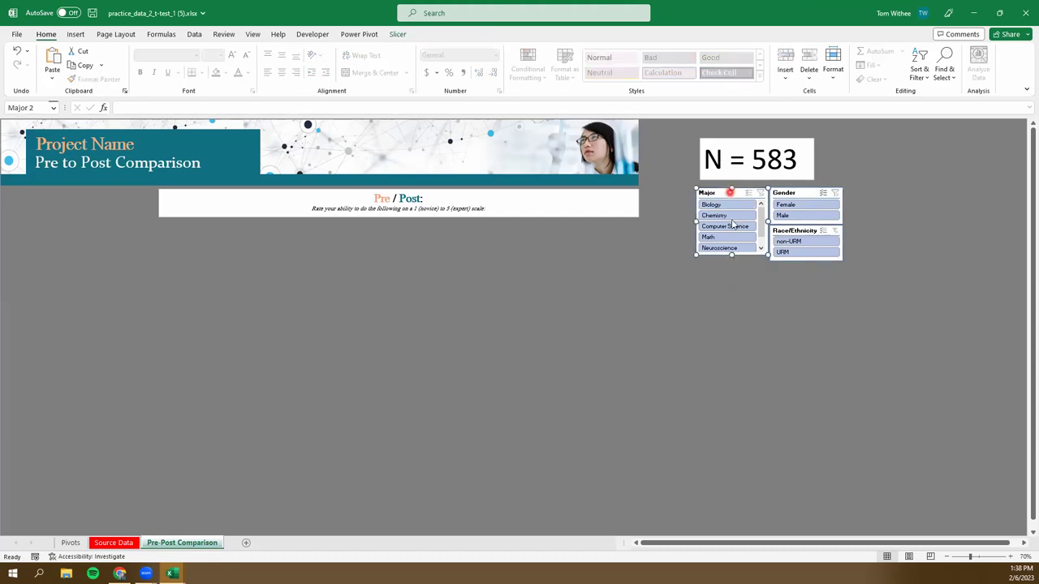
pyautogui.moveTo(731, 258); pyautogui.dragTo(731, 273)
pyautogui.click(791, 311)
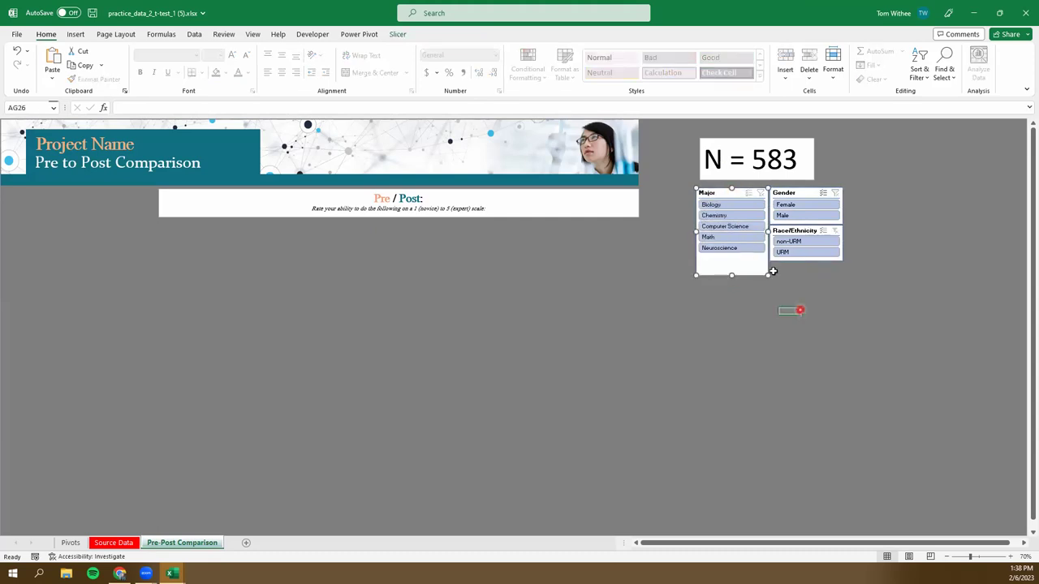
# - Test the Math, Female and non-URM slicer filters on the count, clearing each
pyautogui.click(741, 237)
pyautogui.click(784, 204)
pyautogui.click(833, 193)
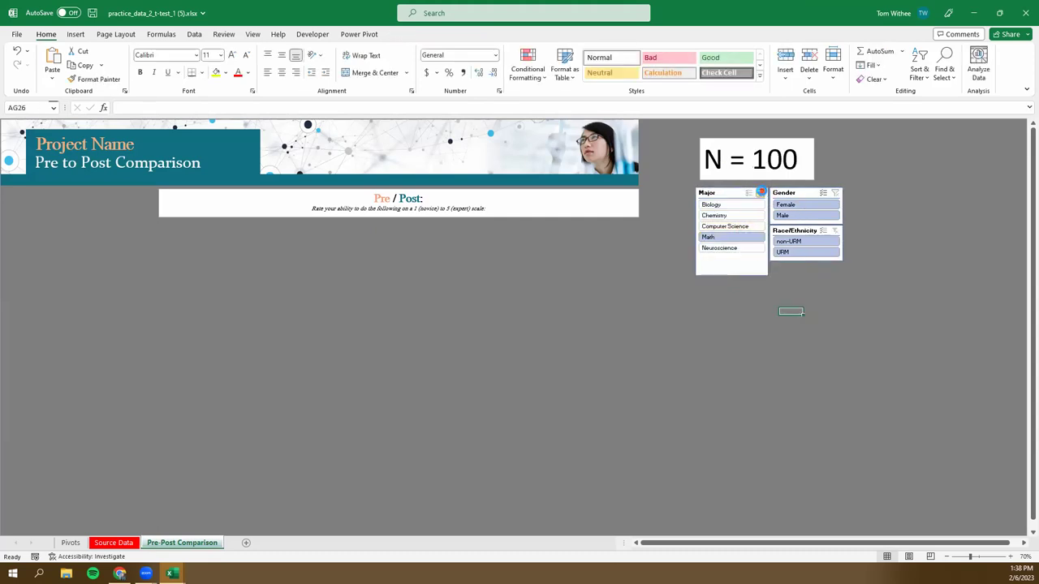
pyautogui.click(760, 192)
pyautogui.click(786, 205)
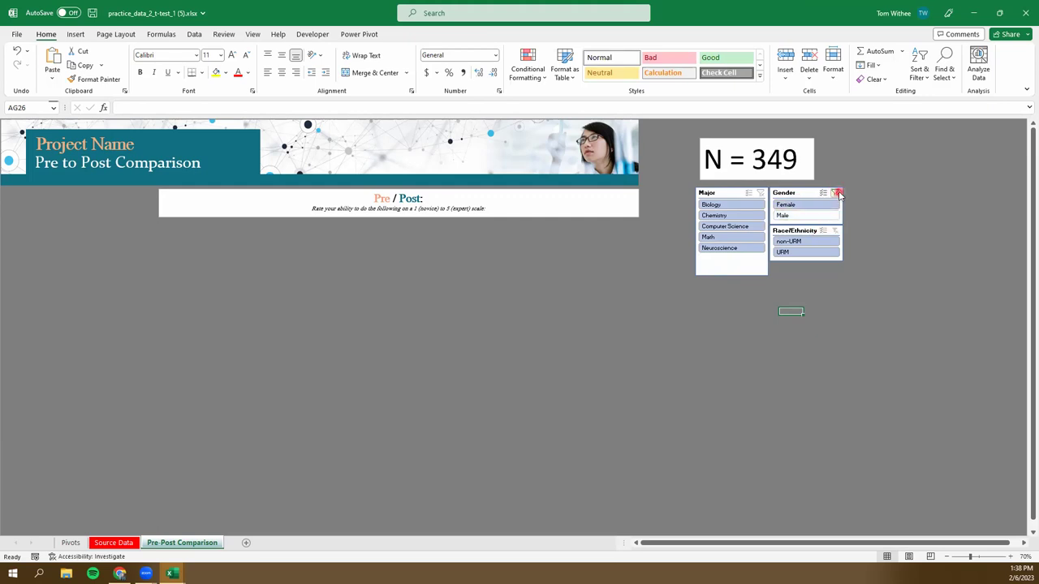
pyautogui.click(833, 193)
pyautogui.click(787, 241)
pyautogui.click(834, 232)
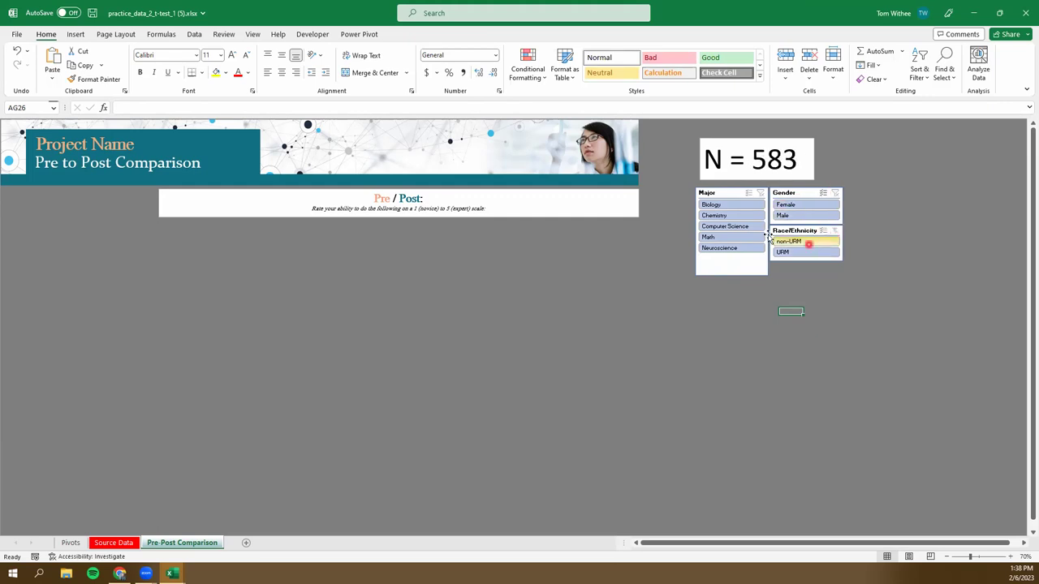
# - Test Chemistry, Math, Female, Neuroscience and Biology filters, then clear them
pyautogui.click(731, 216)
pyautogui.click(761, 193)
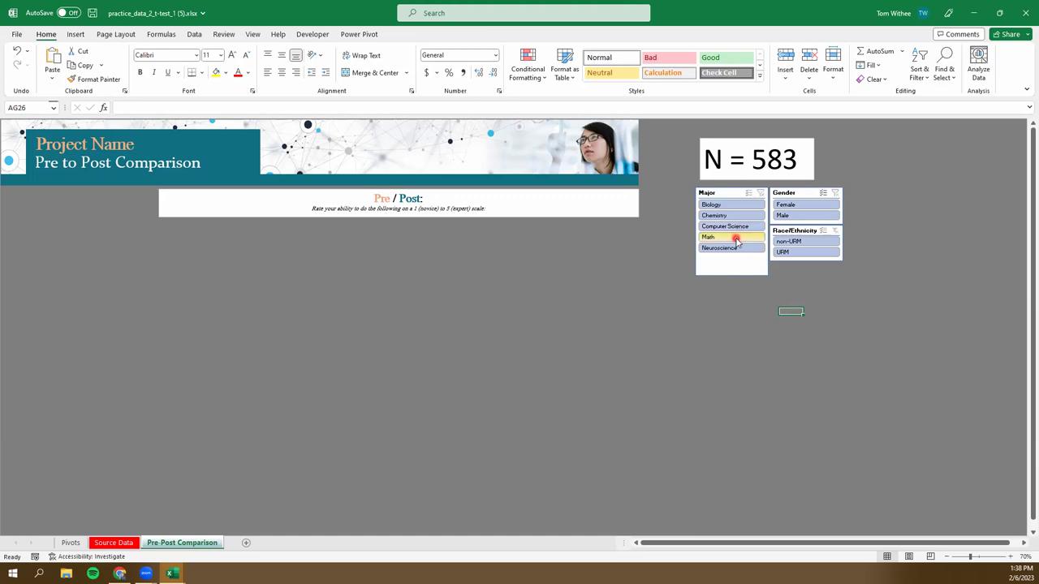
pyautogui.click(735, 236)
pyautogui.click(760, 193)
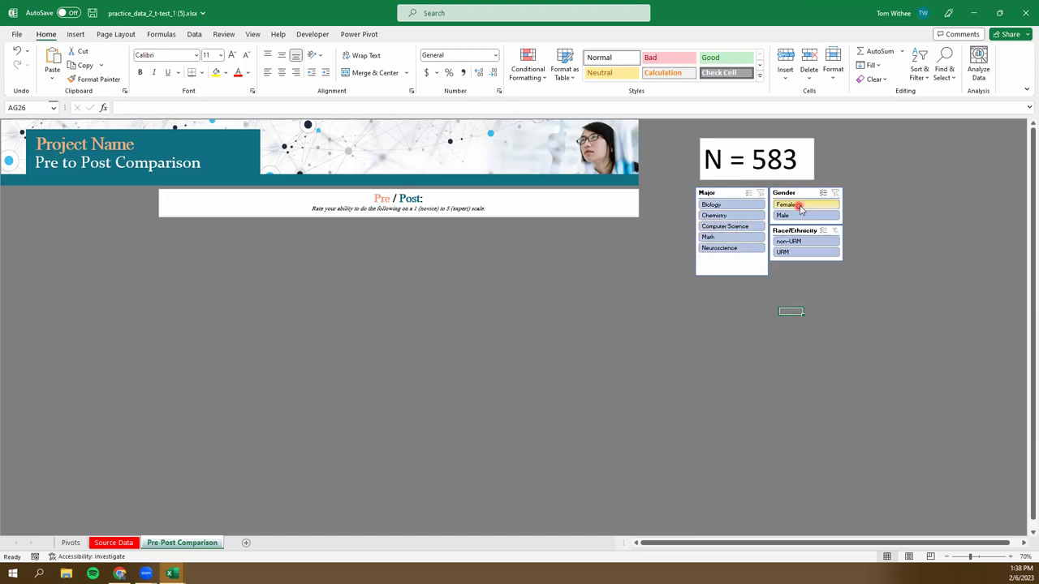
pyautogui.click(822, 204)
pyautogui.click(836, 192)
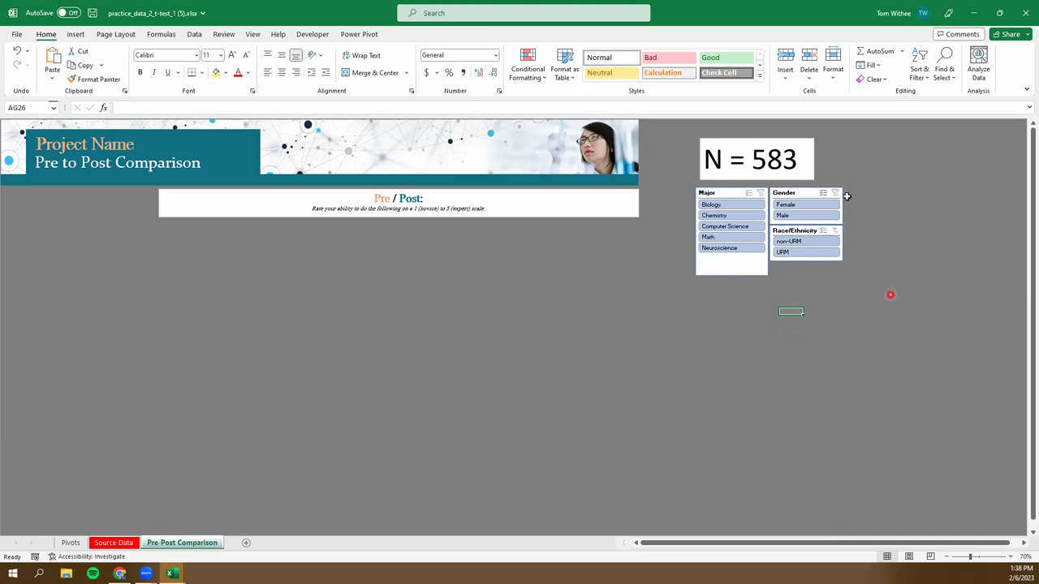
pyautogui.click(742, 248)
pyautogui.click(734, 204)
pyautogui.click(760, 193)
# - Shorten the Major slicer to fit its items
pyautogui.click(737, 264)
pyautogui.moveTo(732, 274); pyautogui.dragTo(730, 257)
pyautogui.click(740, 322)
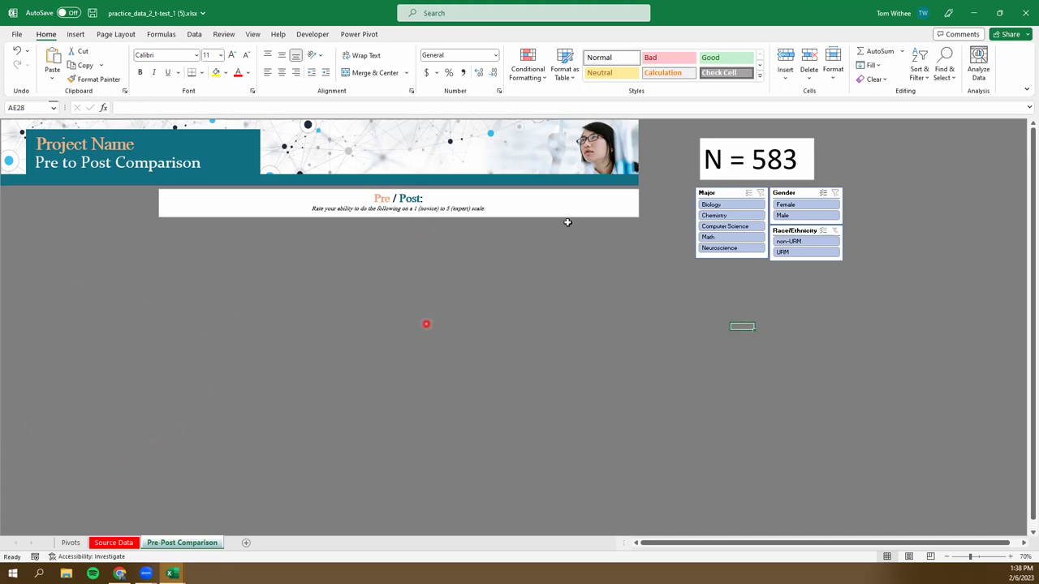
# - Retype the 'N =' label before 583 in the count box
pyautogui.click(753, 160)
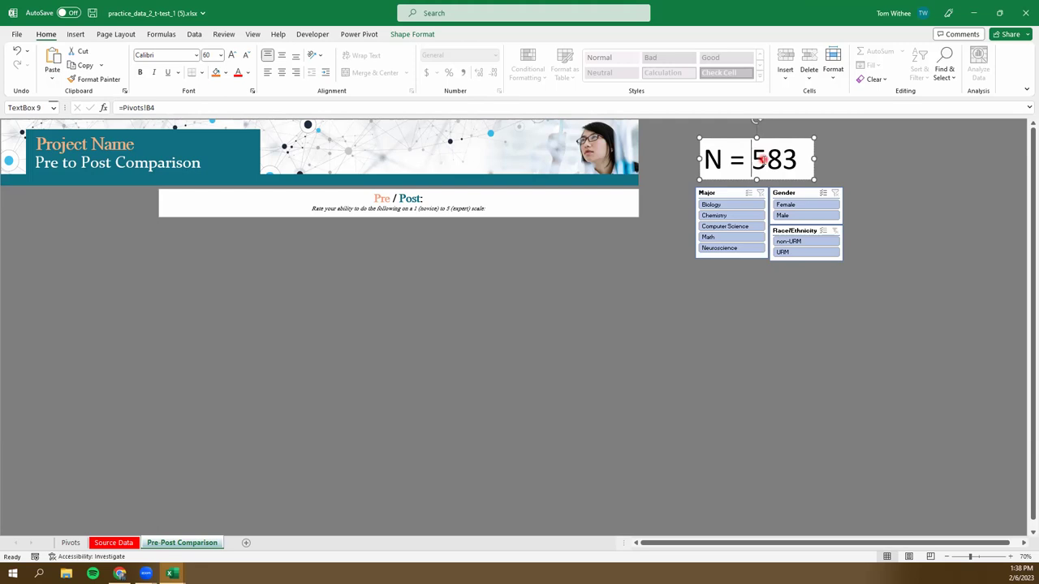
pyautogui.doubleClick(764, 161)
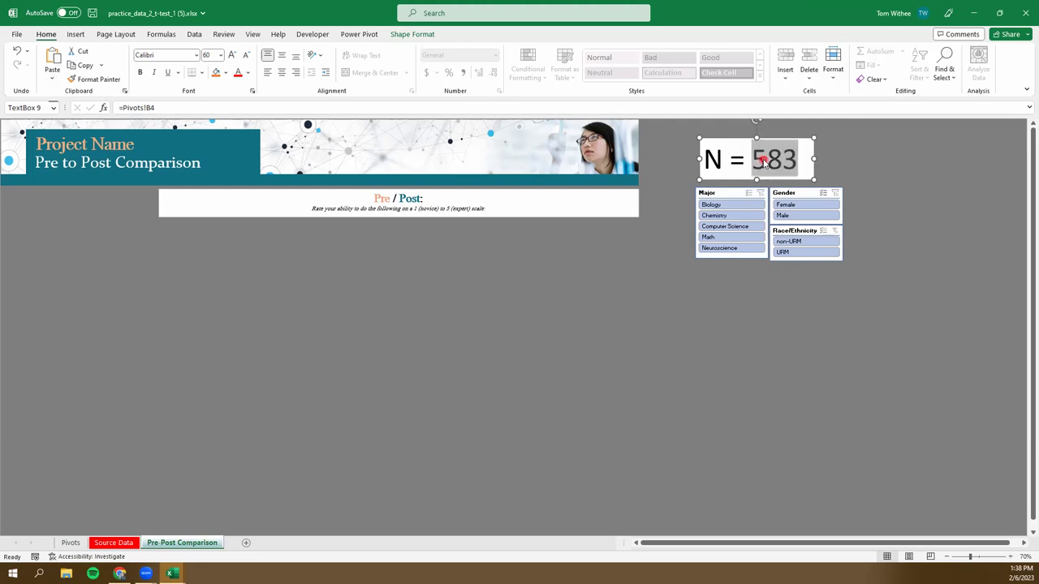
pyautogui.press('Left')
pyautogui.press('BackSpace')
pyautogui.press('BackSpace')
pyautogui.press('BackSpace')
pyautogui.press('BackSpace')
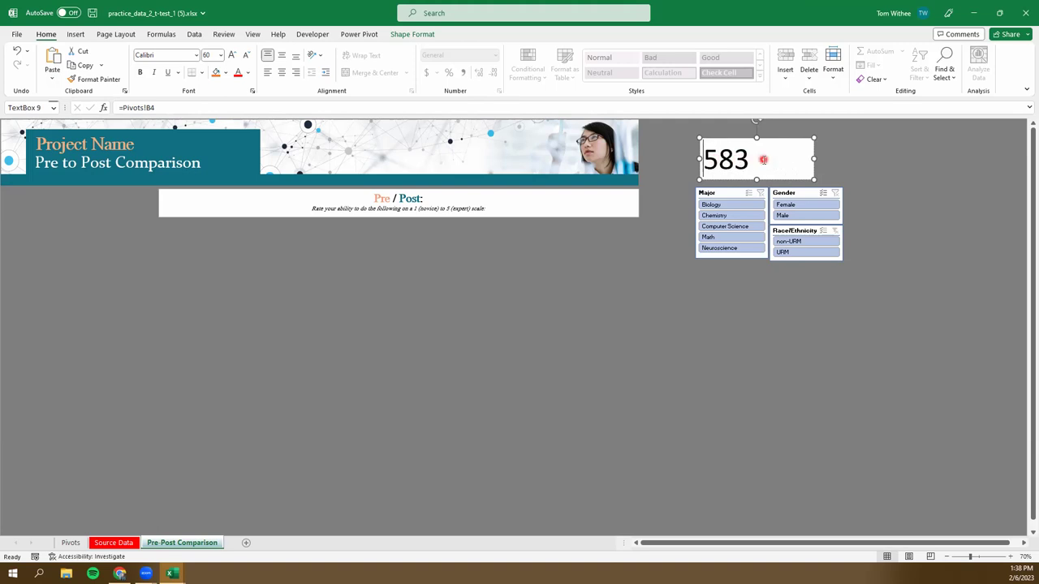
pyautogui.write('N =')
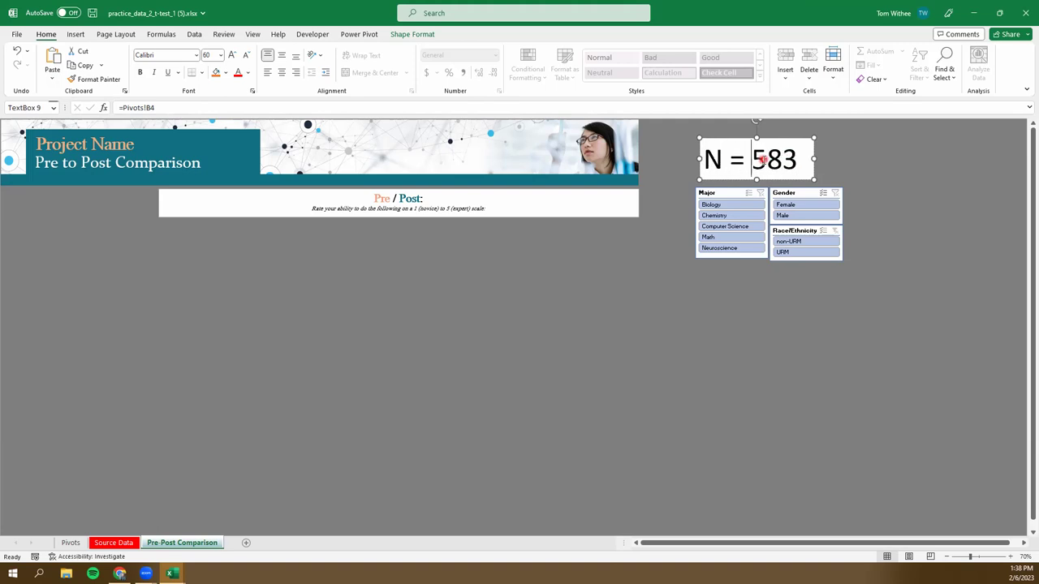
pyautogui.press('Left')
pyautogui.press('Left')
pyautogui.press('Left')
pyautogui.press('Left')
# - Nudge the N = 583 box slightly left and deselect it
pyautogui.moveTo(735, 173); pyautogui.dragTo(728, 175)
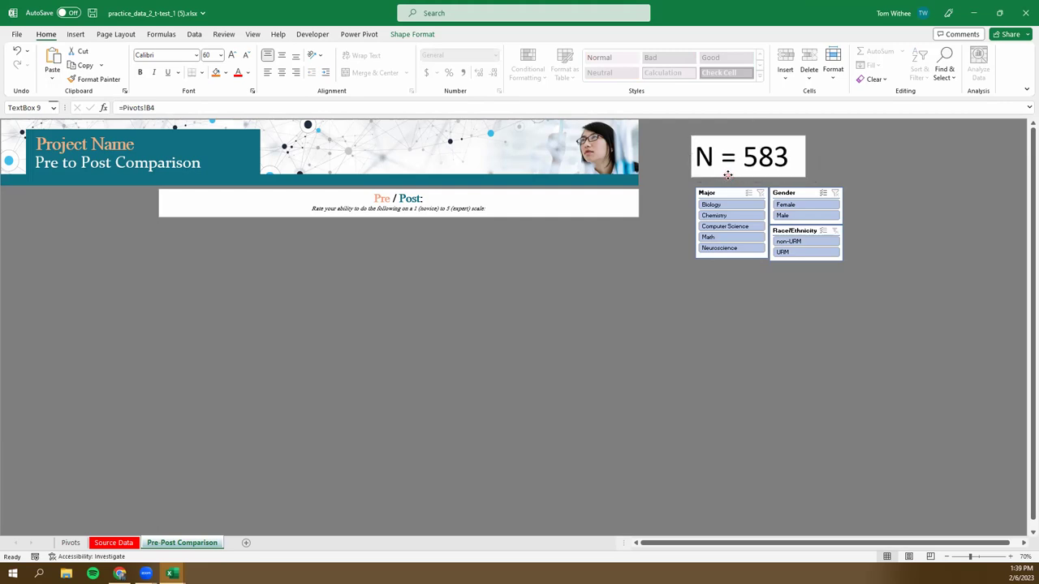
pyautogui.click(714, 282)
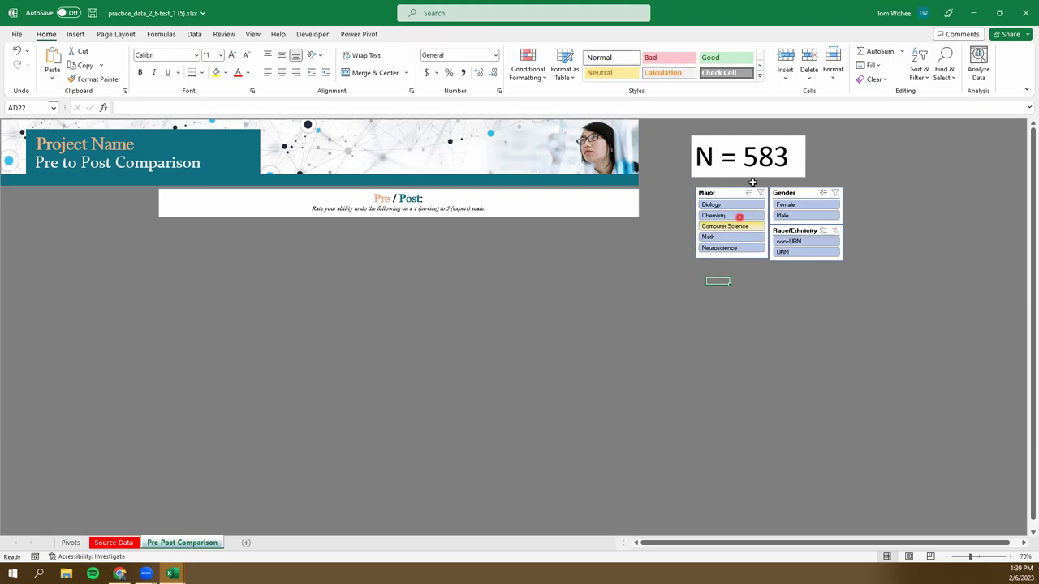
pyautogui.click(732, 139)
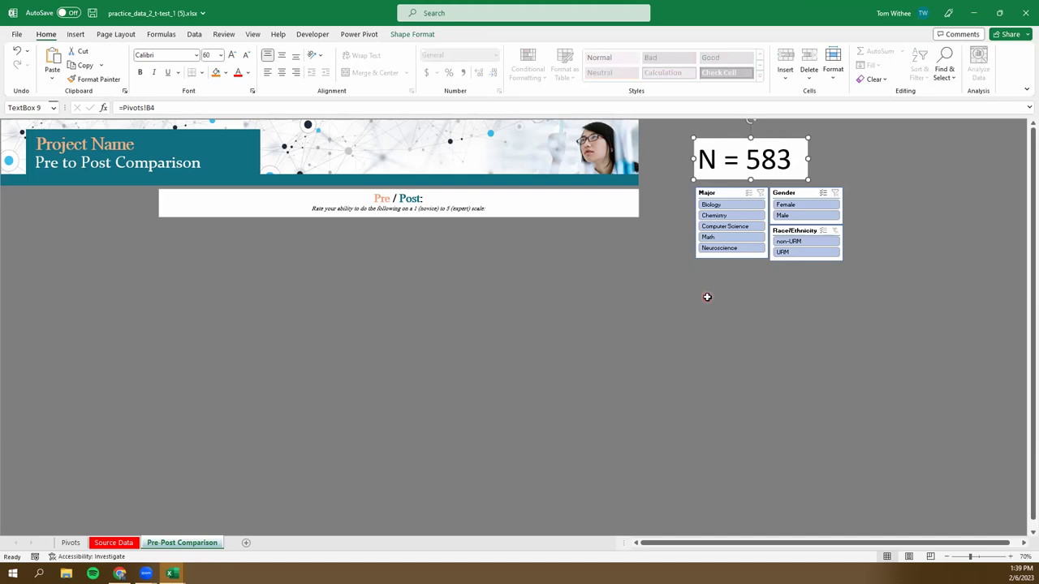
pyautogui.click(659, 258)
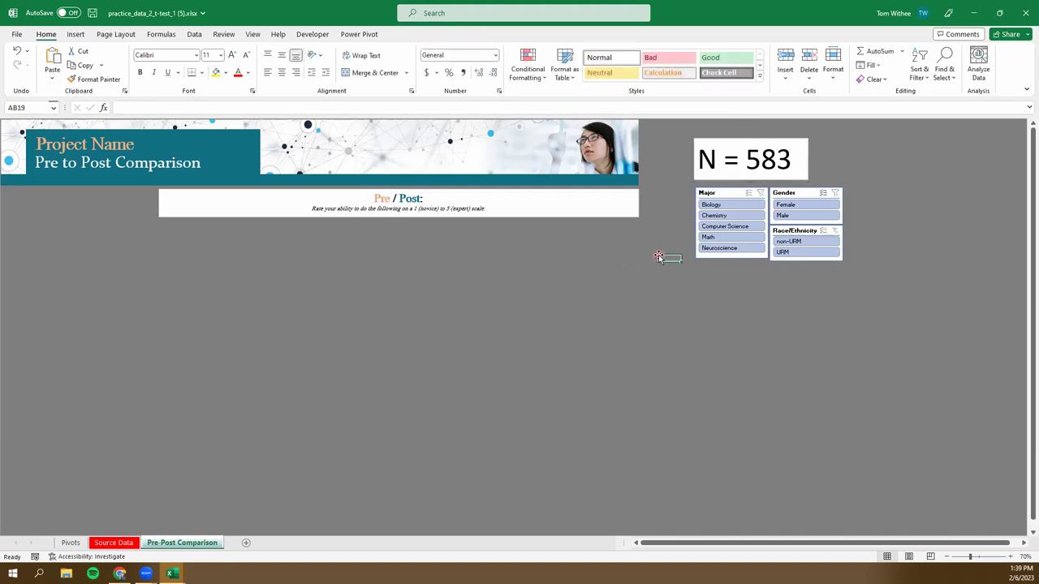
pyautogui.click(59, 244)
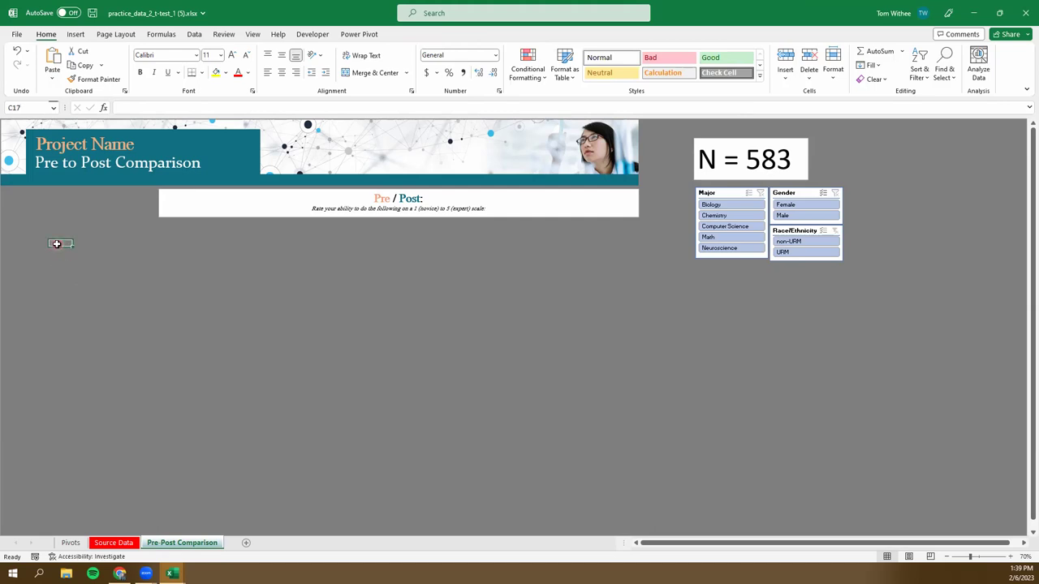
# - Copy the Count of ID # pivot from A3:A4 and paste it at K1
pyautogui.click(70, 544)
pyautogui.click(170, 357)
pyautogui.click(70, 543)
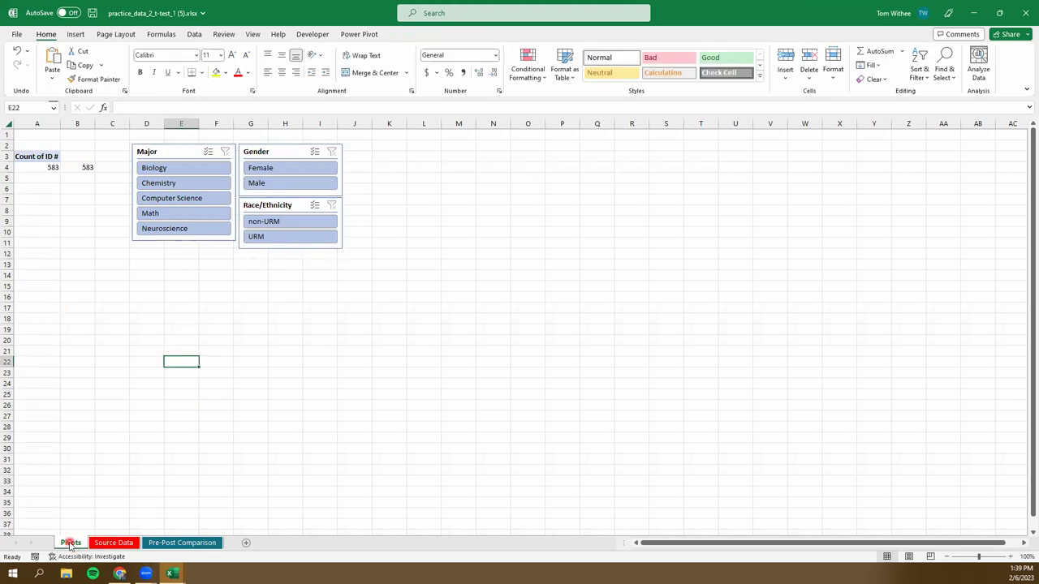
pyautogui.moveTo(33, 154); pyautogui.dragTo(34, 167)
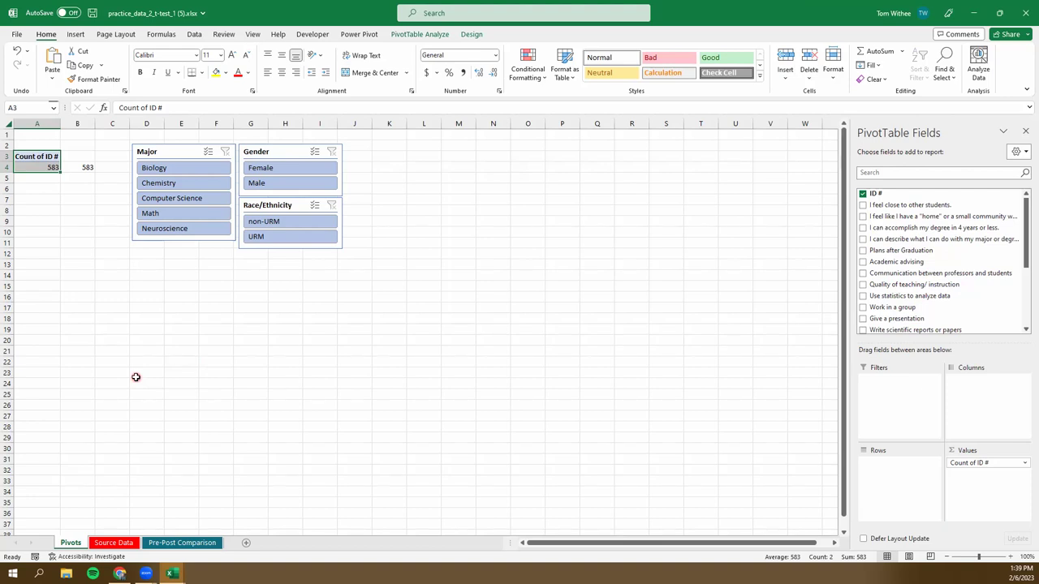
pyautogui.hotkey('ctrl', 'c')
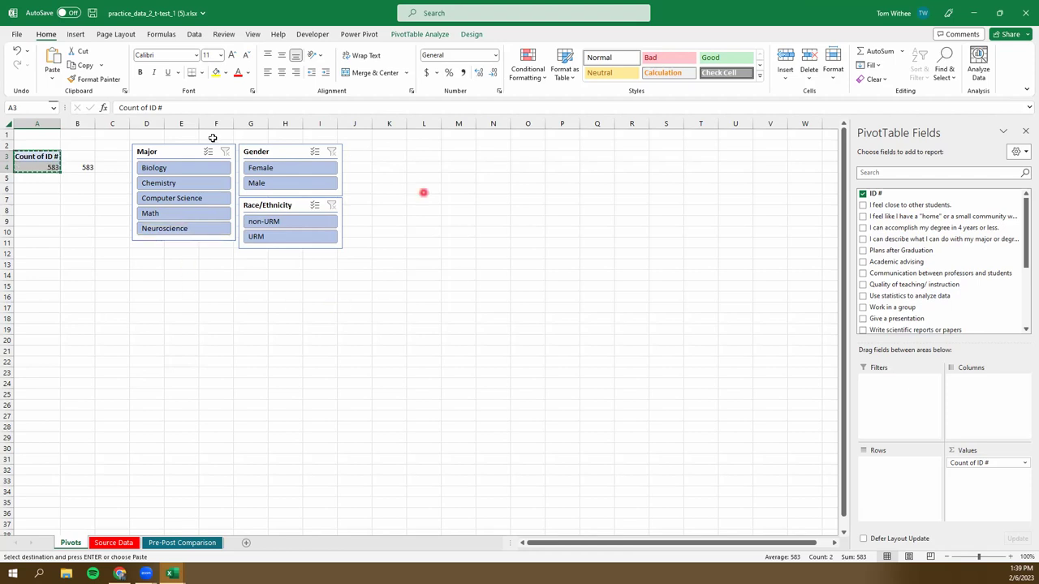
pyautogui.click(389, 135)
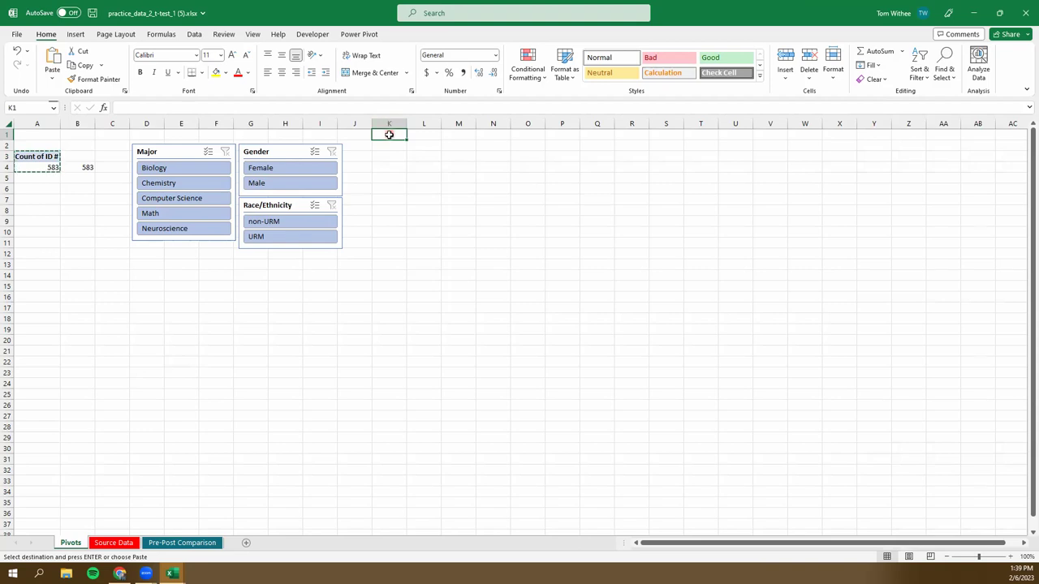
pyautogui.hotkey('ctrl', 'v')
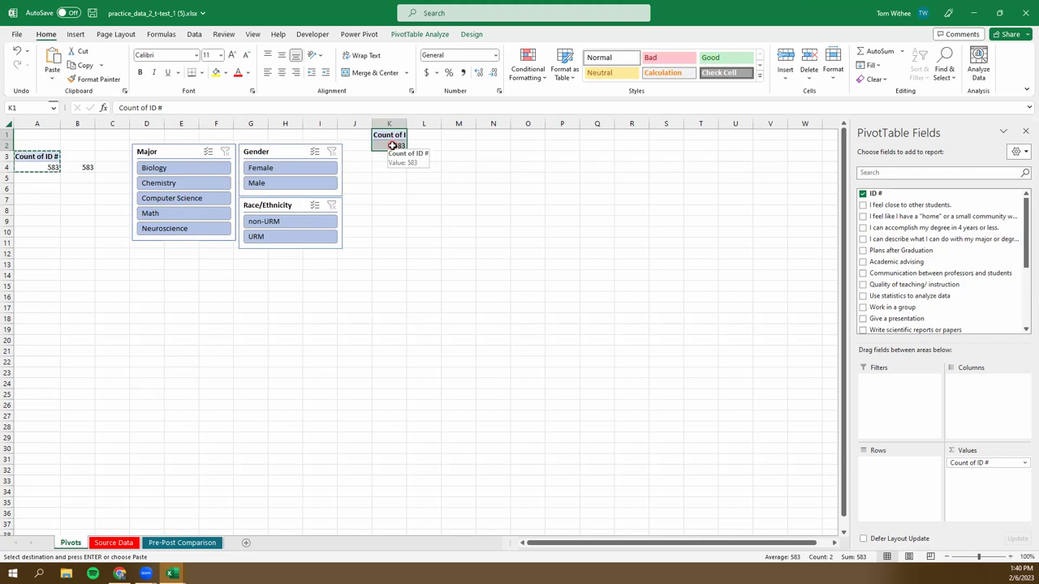
pyautogui.click(31, 262)
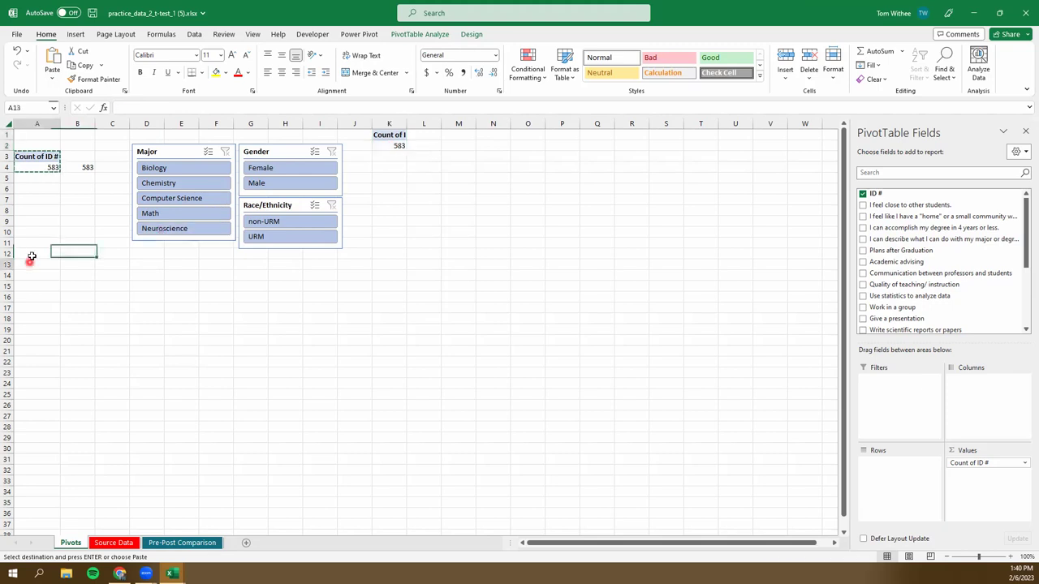
pyautogui.moveTo(36, 155); pyautogui.dragTo(34, 166)
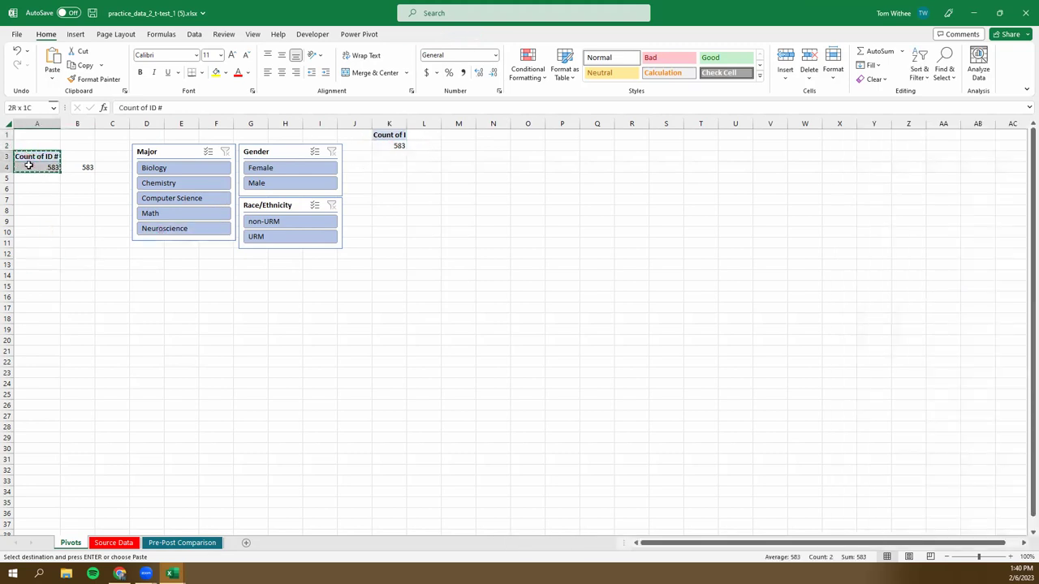
pyautogui.click(390, 135)
pyautogui.click(390, 145)
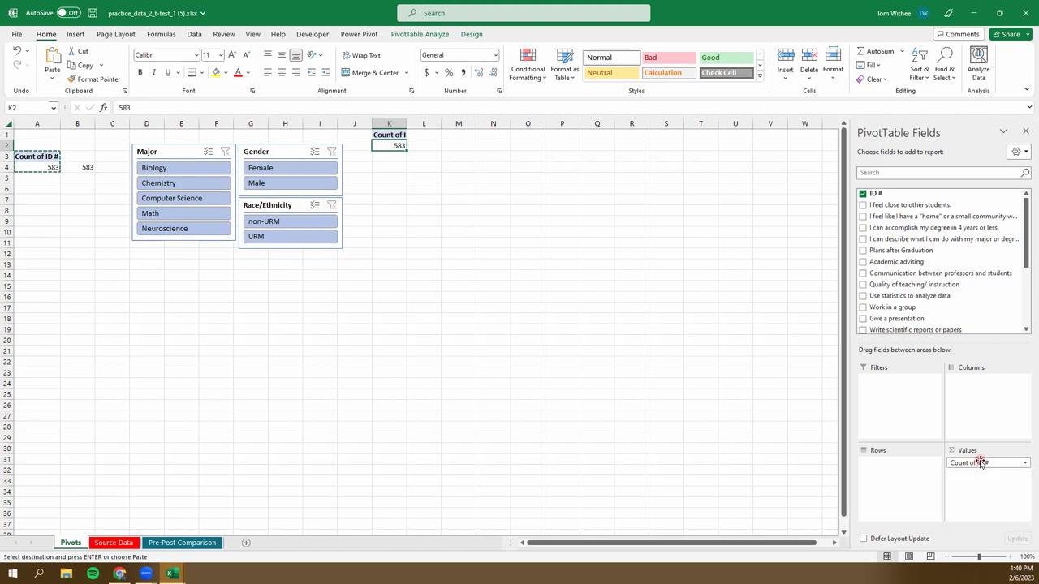
pyautogui.moveTo(980, 463); pyautogui.dragTo(909, 485)
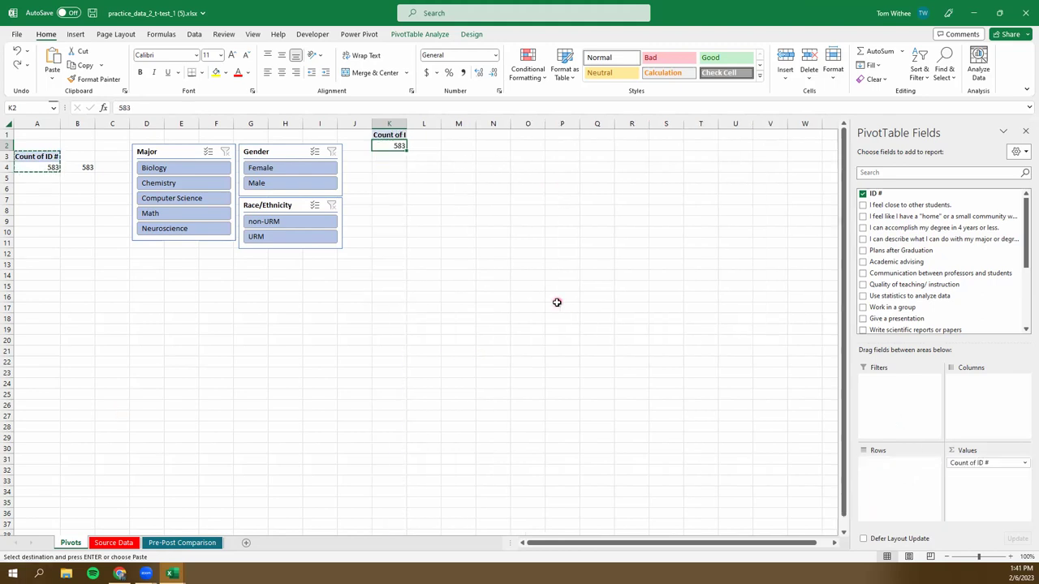
pyautogui.click(385, 136)
pyautogui.moveTo(385, 136); pyautogui.dragTo(386, 145)
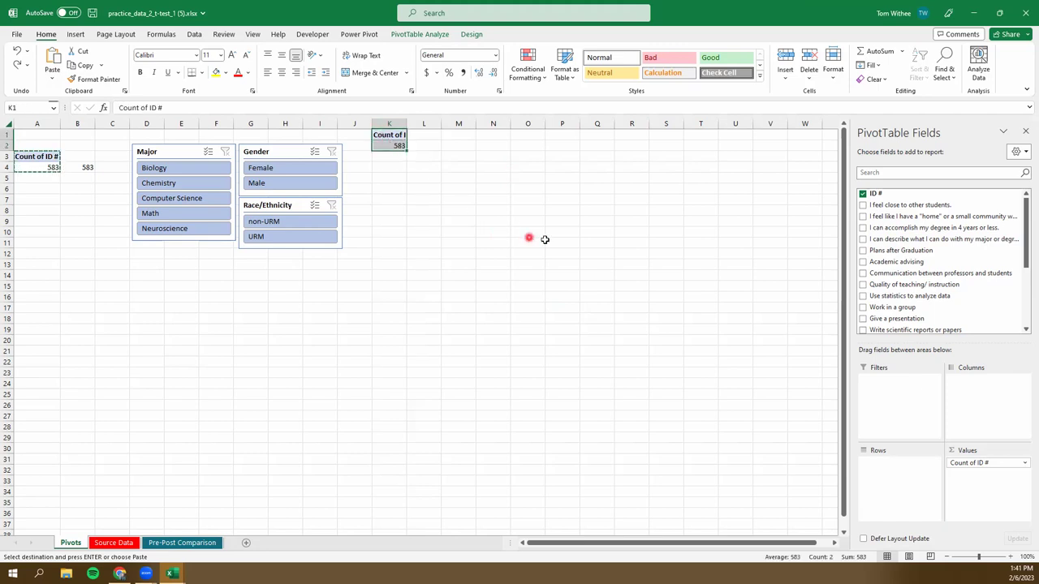
pyautogui.scroll(3, 545, 239)
pyautogui.scroll(3, 545, 239)
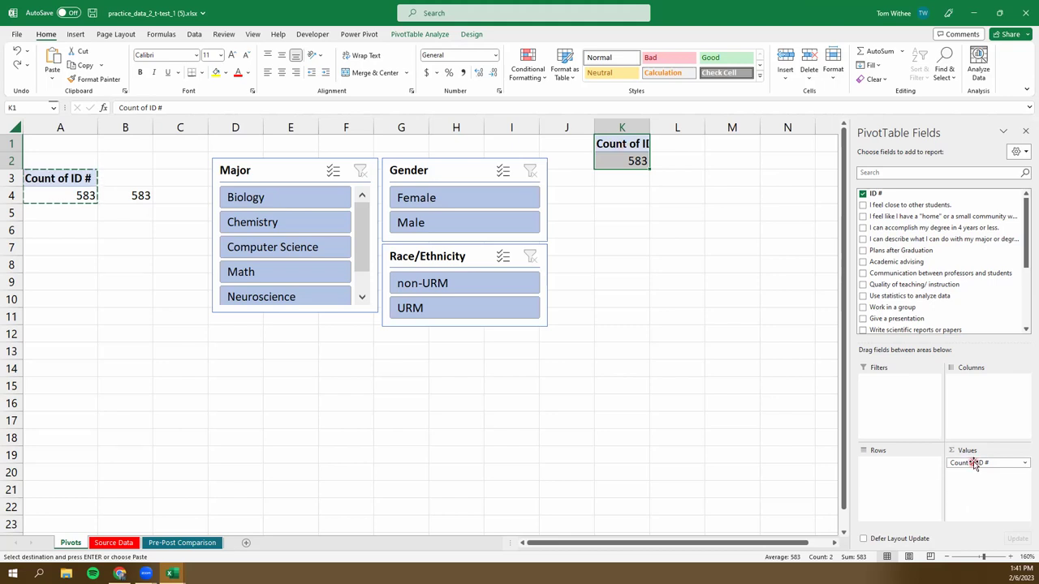
# - Move ID # from Values to Rows so the K1 pivot lists each student ID
pyautogui.moveTo(974, 465); pyautogui.dragTo(915, 474)
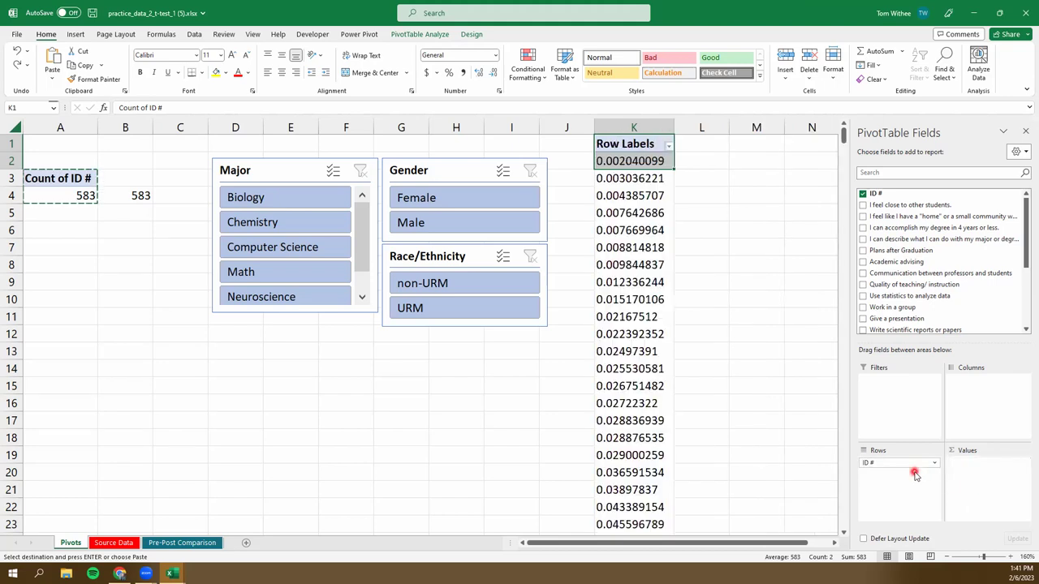
pyautogui.click(618, 160)
pyautogui.scroll(-20, 632, 209)
pyautogui.scroll(20, 632, 208)
pyautogui.click(627, 156)
pyautogui.click(636, 180)
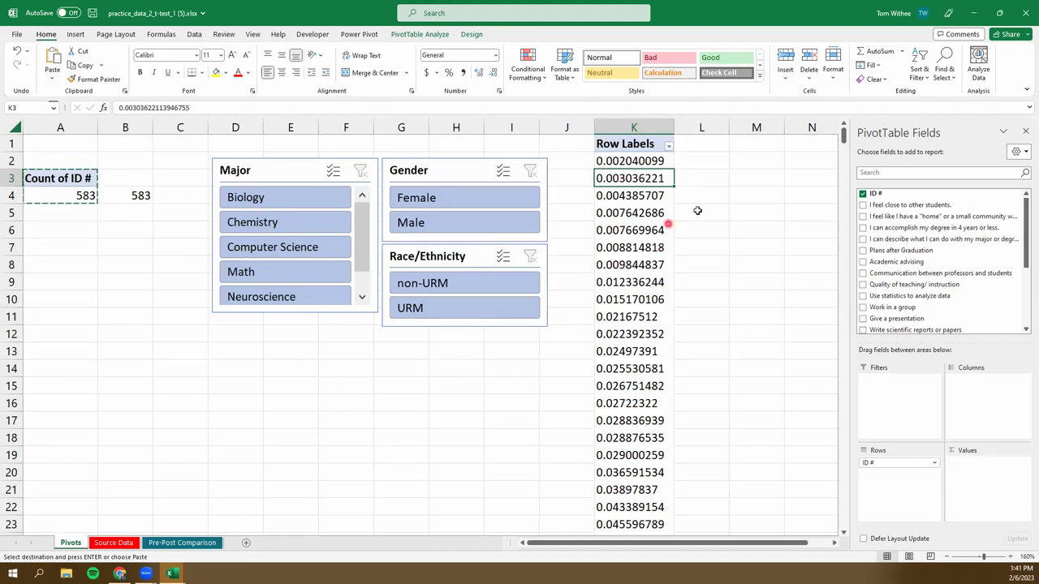
pyautogui.moveTo(922, 469); pyautogui.dragTo(977, 482)
pyautogui.moveTo(976, 482); pyautogui.dragTo(895, 479)
# - Drag 'Use statistics to analyze data' into Values to sum it beside each ID
pyautogui.scroll(-3, 1025, 209)
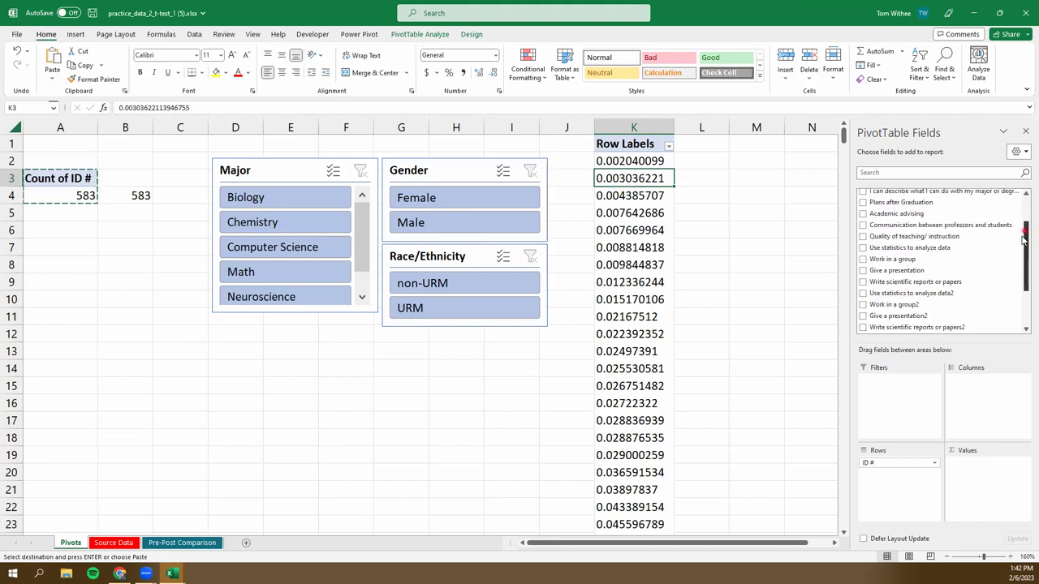
pyautogui.scroll(3, 1024, 206)
pyautogui.moveTo(1024, 207); pyautogui.dragTo(1023, 247)
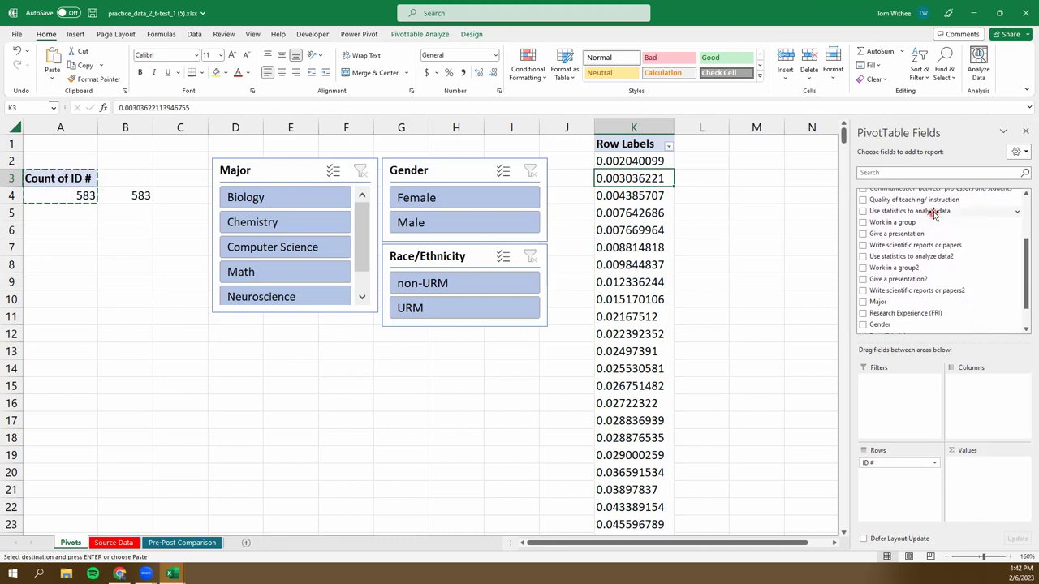
pyautogui.moveTo(899, 301)
pyautogui.mouseDown()
pyautogui.moveTo(896, 213)
pyautogui.moveTo(972, 214)
pyautogui.moveTo(930, 225)
pyautogui.moveTo(976, 251)
pyautogui.mouseUp()
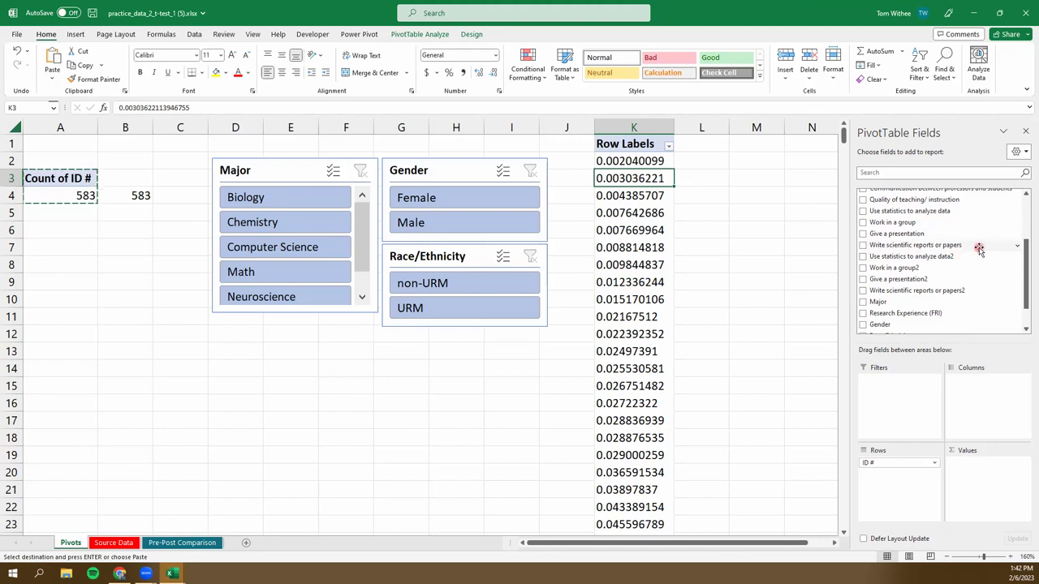
pyautogui.moveTo(978, 249)
pyautogui.mouseDown()
pyautogui.moveTo(978, 297)
pyautogui.moveTo(974, 257)
pyautogui.mouseUp()
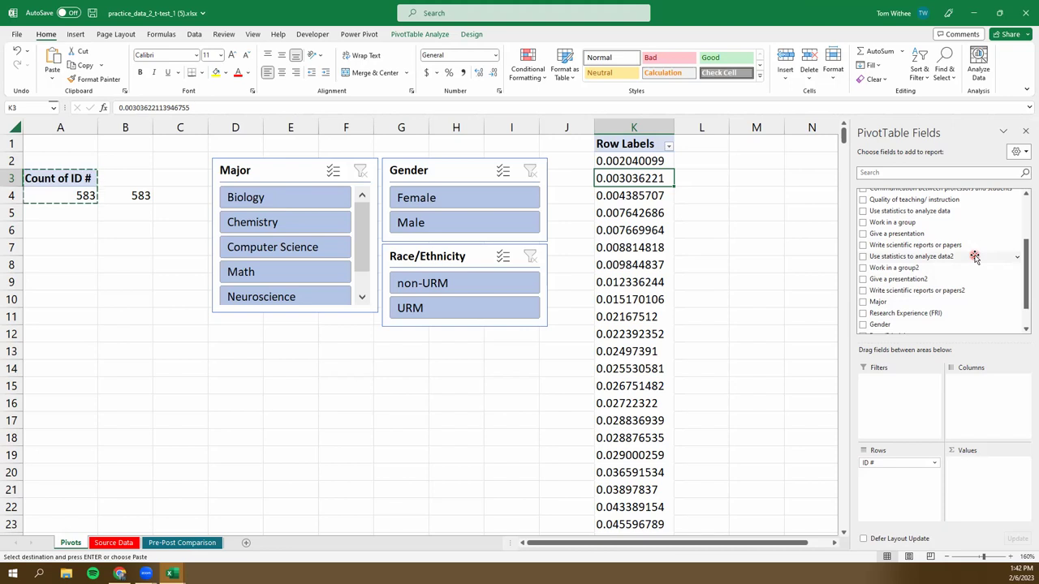
pyautogui.moveTo(975, 257); pyautogui.dragTo(975, 293)
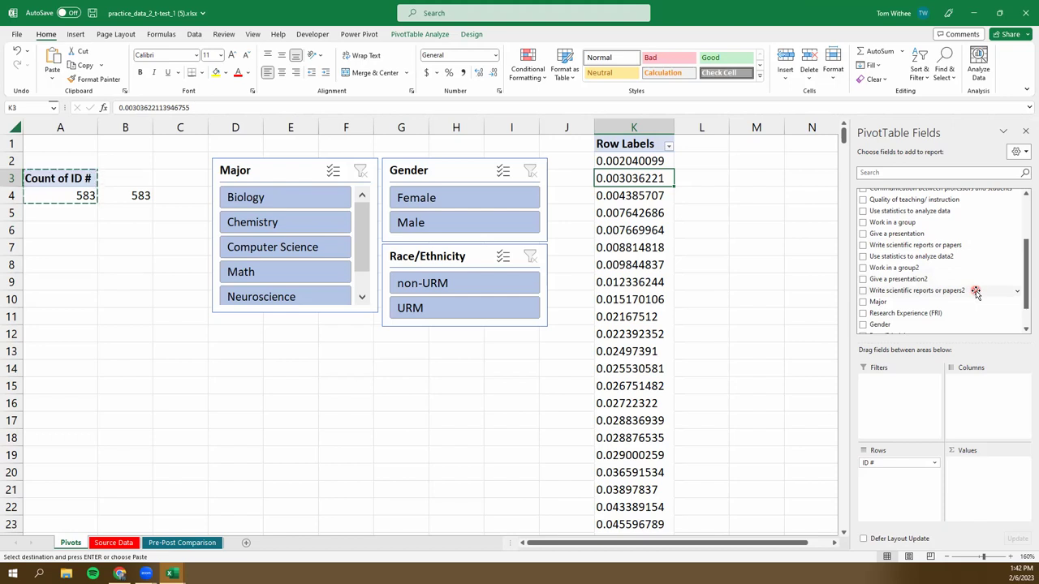
pyautogui.moveTo(976, 292); pyautogui.dragTo(978, 469)
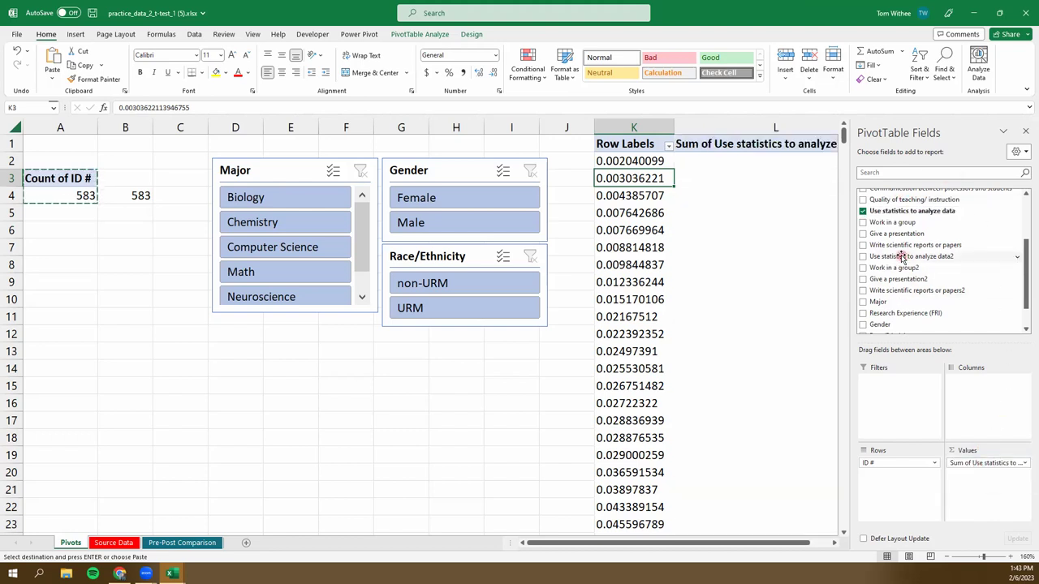
# - Add Use statistics2, Work in a group, Give a presentation and Write scientific reports fields, each with its '2' version, to the pivot Values
pyautogui.moveTo(939, 256); pyautogui.dragTo(978, 477)
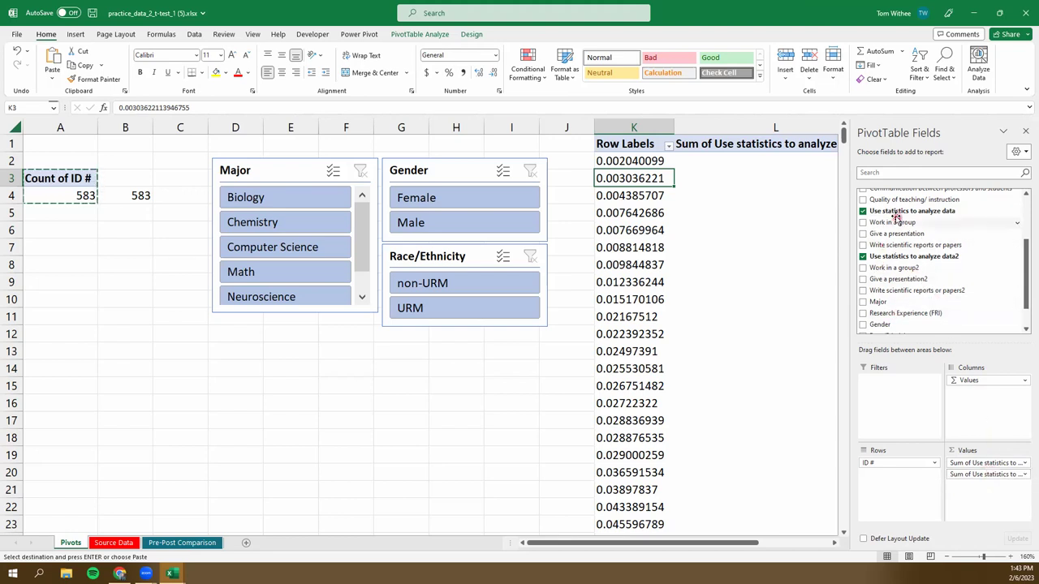
pyautogui.moveTo(893, 221); pyautogui.dragTo(972, 487)
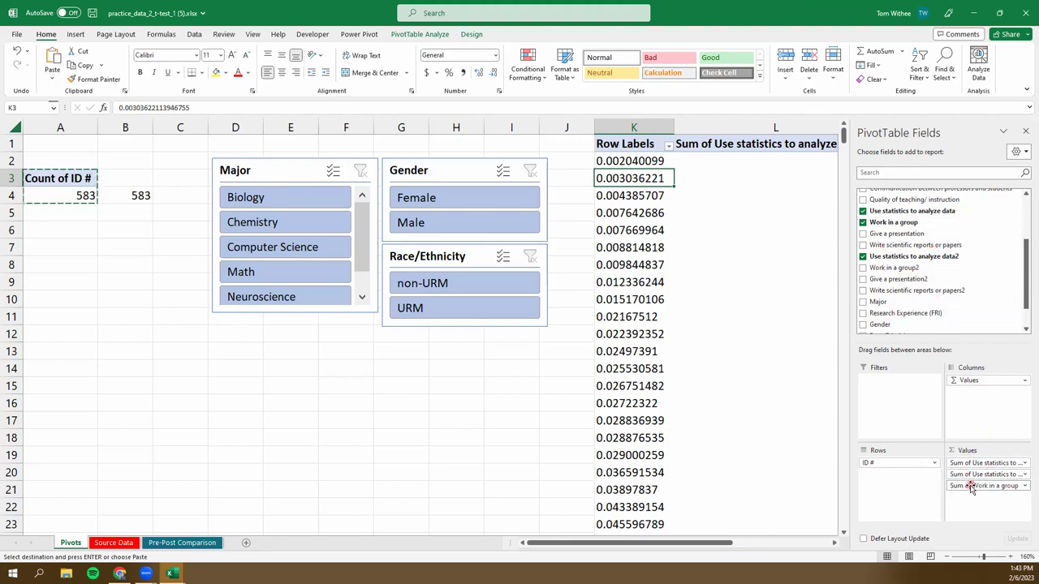
pyautogui.moveTo(898, 268); pyautogui.dragTo(961, 495)
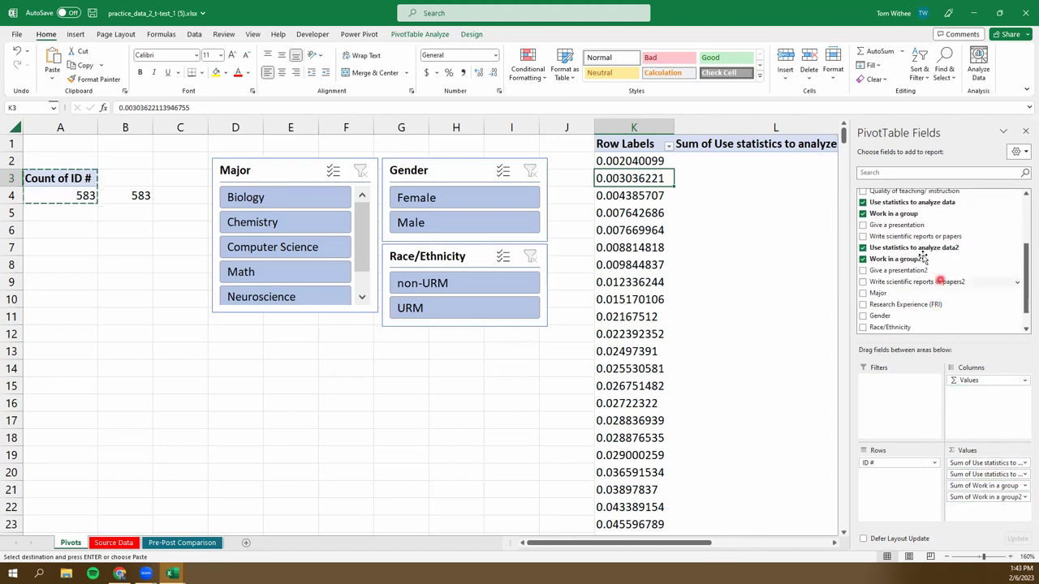
pyautogui.moveTo(893, 226); pyautogui.dragTo(989, 507)
pyautogui.moveTo(915, 271); pyautogui.dragTo(980, 514)
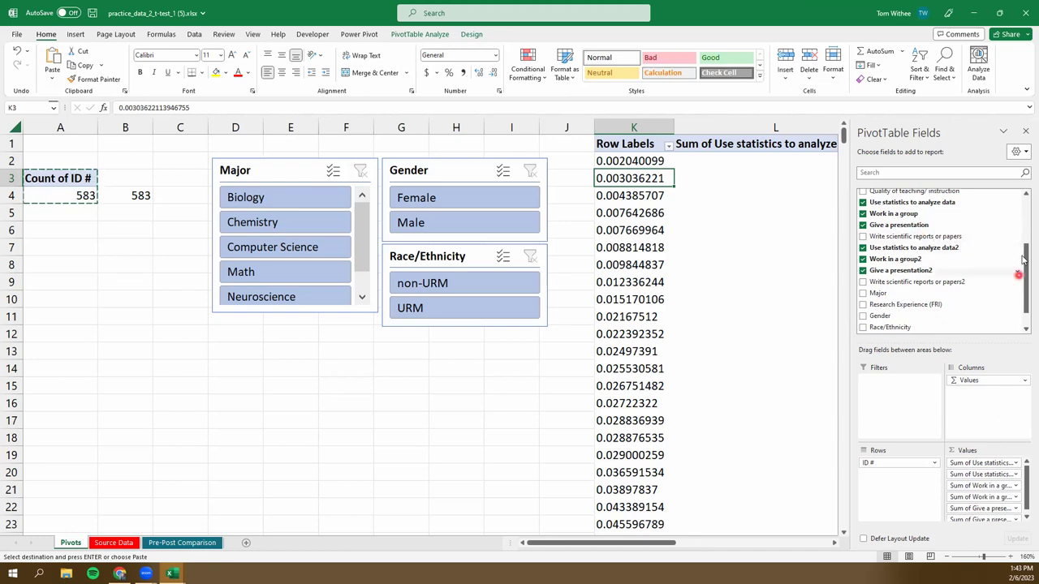
pyautogui.moveTo(962, 237); pyautogui.dragTo(981, 519)
pyautogui.moveTo(923, 260); pyautogui.dragTo(985, 518)
pyautogui.moveTo(1022, 484); pyautogui.dragTo(1027, 519)
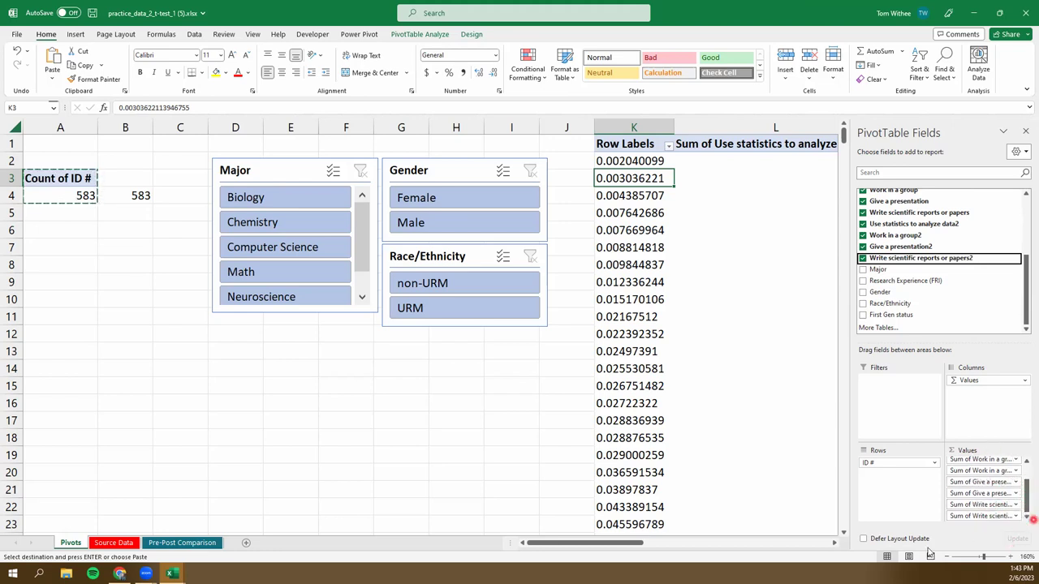
pyautogui.moveTo(650, 543); pyautogui.dragTo(684, 545)
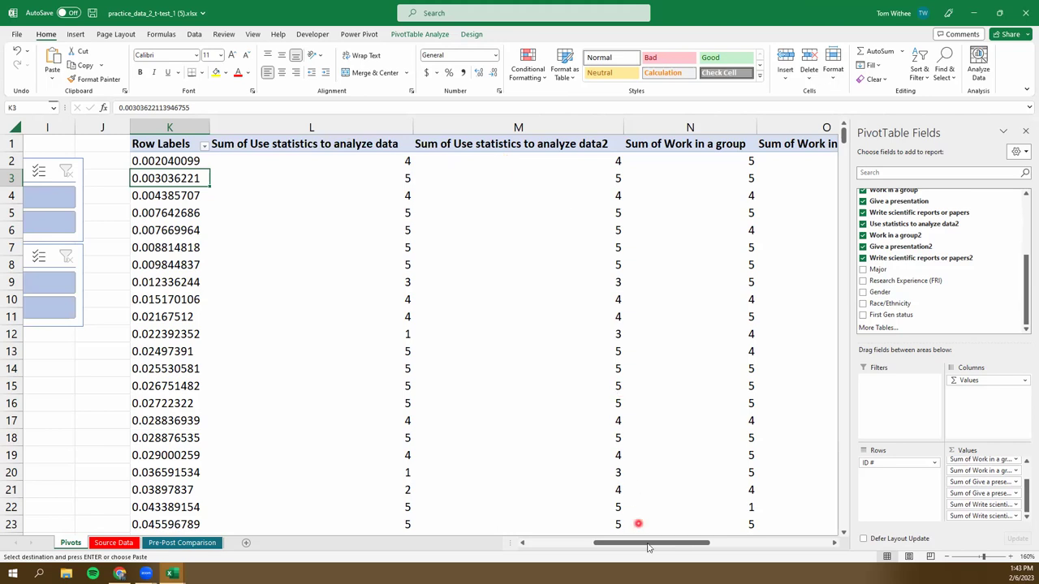
# - Scroll the pivot right to show columns N–R, checking the two Use statistics sum headers
pyautogui.moveTo(675, 543)
pyautogui.mouseDown()
pyautogui.moveTo(816, 552)
pyautogui.moveTo(691, 550)
pyautogui.mouseUp()
pyautogui.click(229, 150)
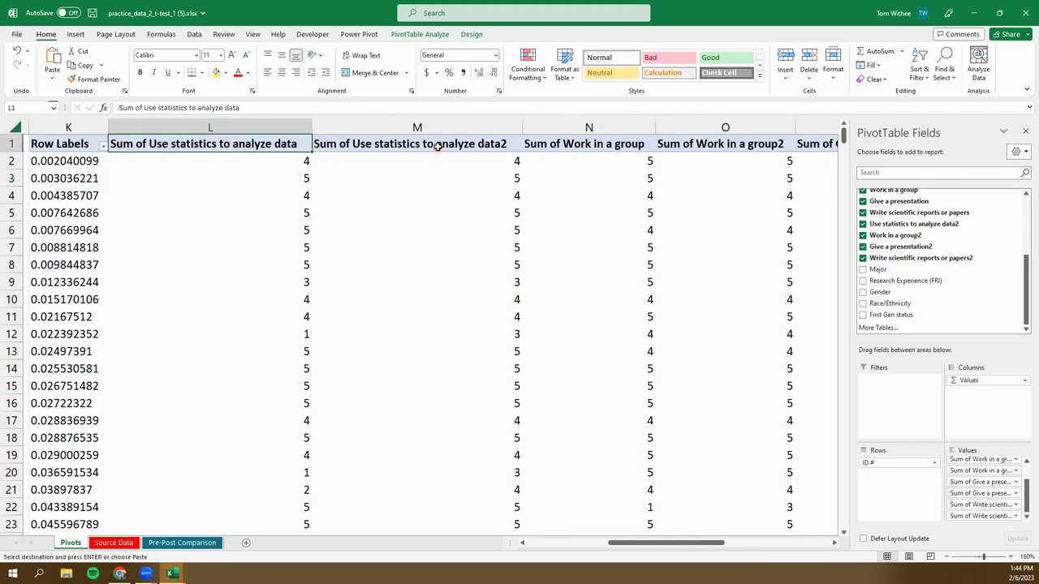
pyautogui.click(438, 148)
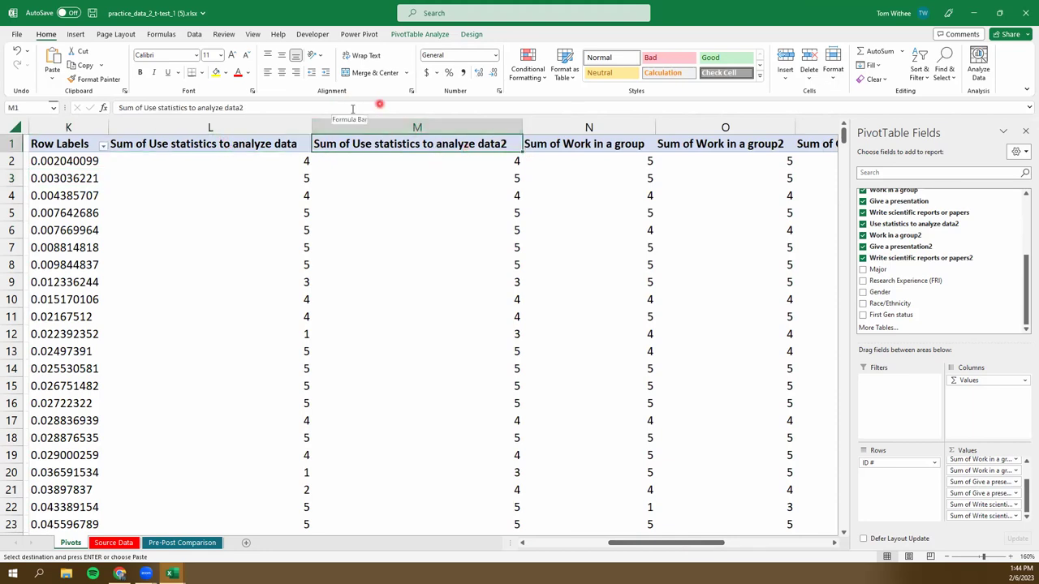
pyautogui.moveTo(633, 554); pyautogui.dragTo(541, 542)
# - Leave the pivot and select cells B6, B7 and C1 beside the 583 count
pyautogui.click(105, 248)
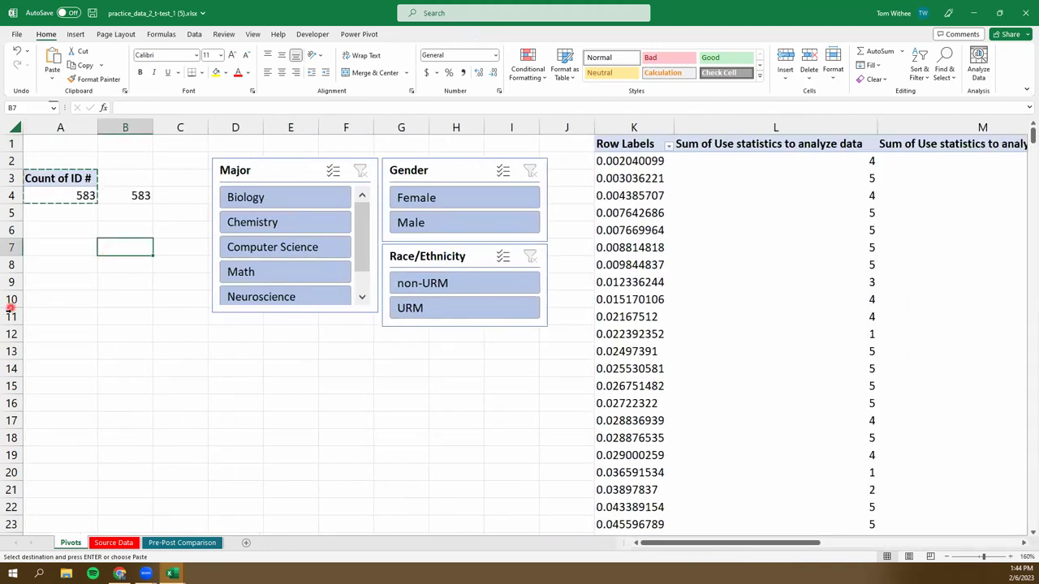
pyautogui.click(118, 228)
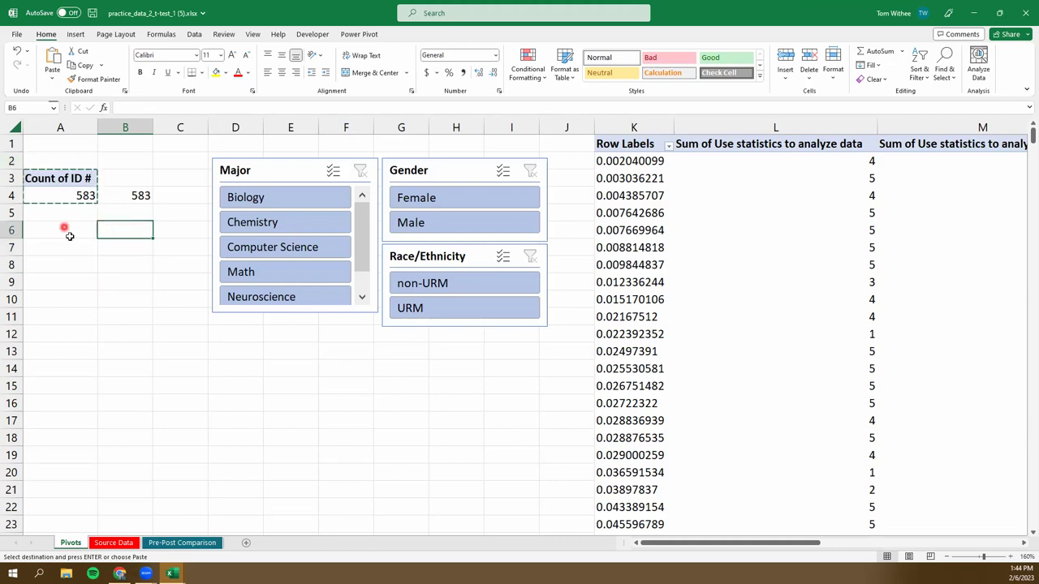
pyautogui.click(124, 244)
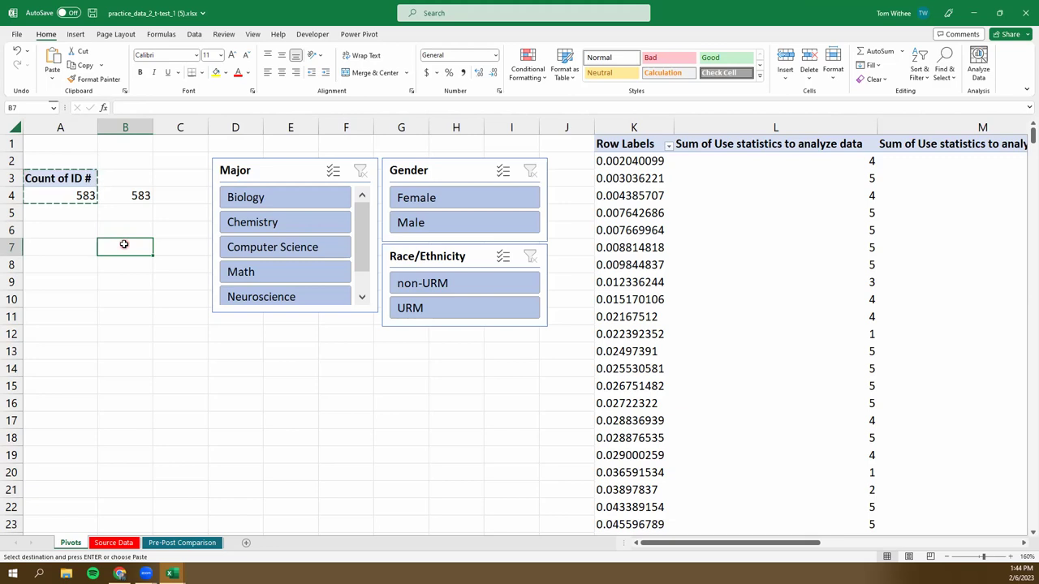
pyautogui.click(183, 143)
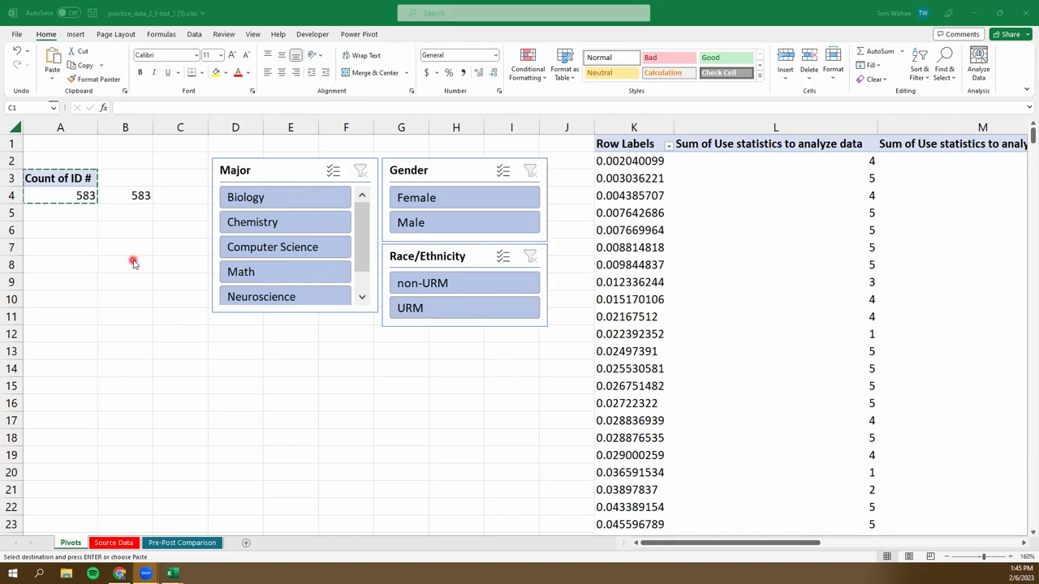
# - Refocus the Excel window and select cell B6
pyautogui.click(113, 239)
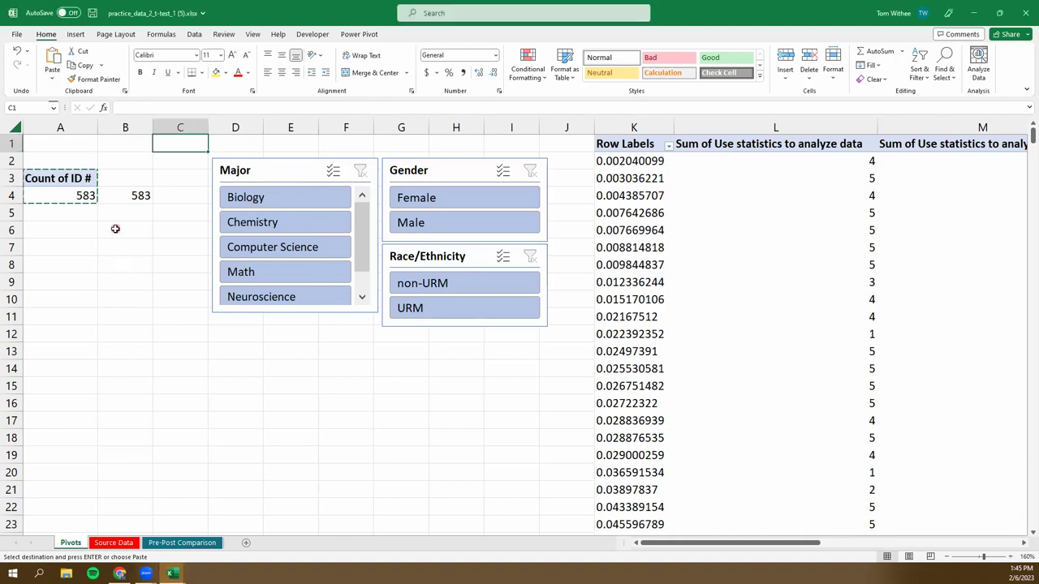
pyautogui.click(115, 229)
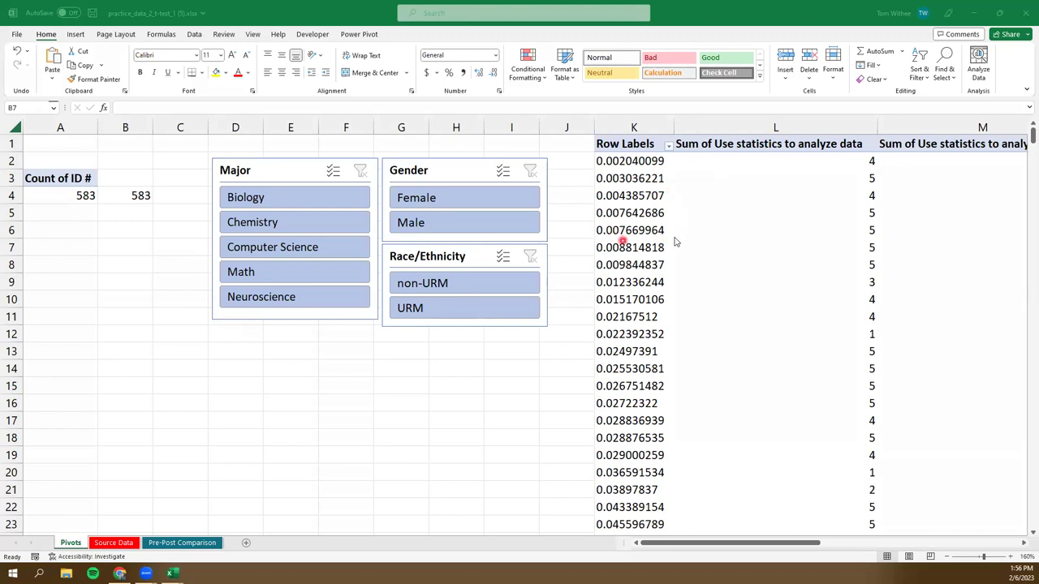
pyautogui.click(289, 248)
pyautogui.click(296, 248)
pyautogui.click(478, 199)
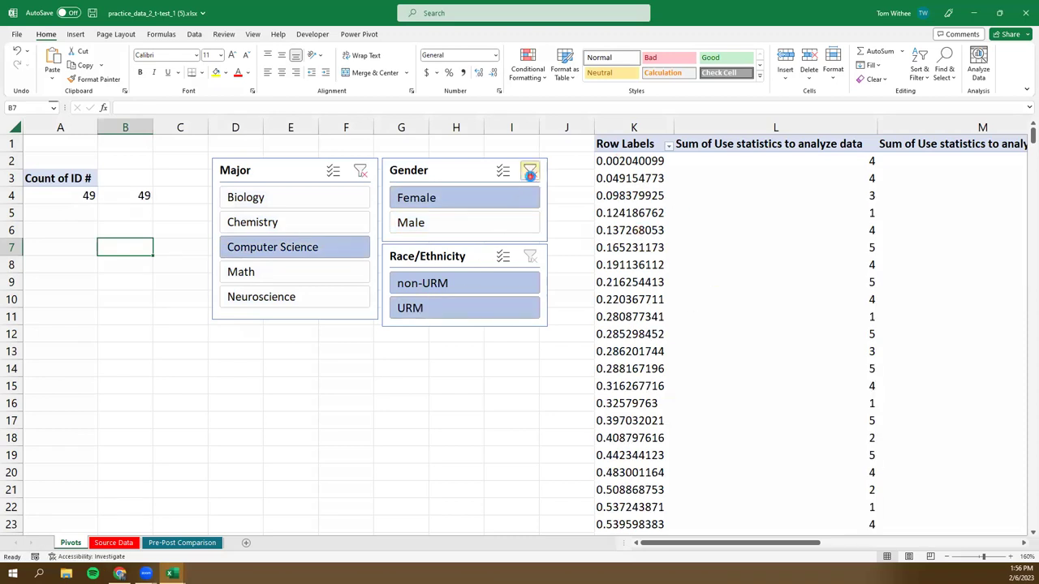
pyautogui.click(529, 172)
pyautogui.click(360, 171)
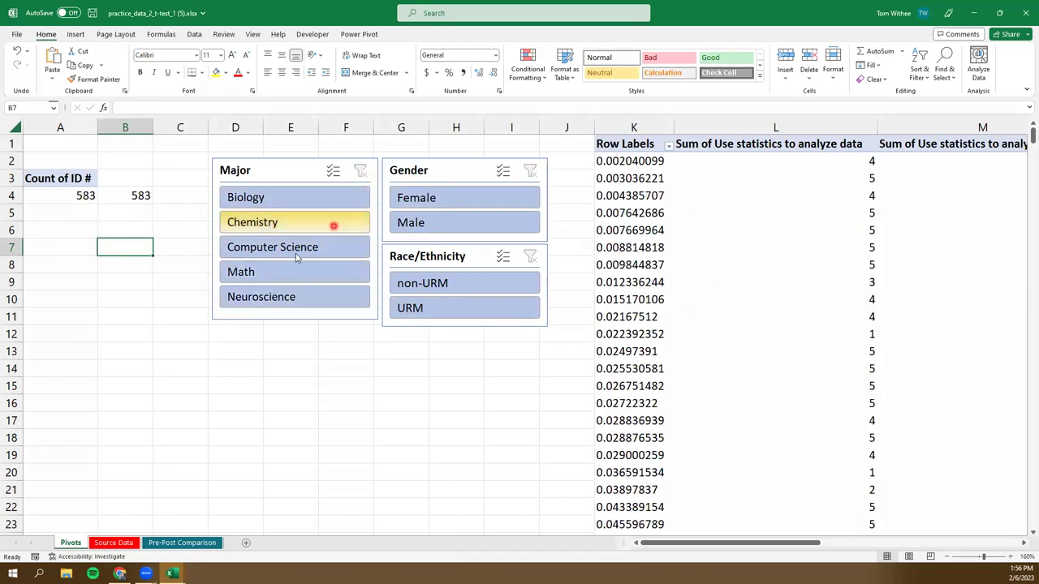
pyautogui.click(454, 303)
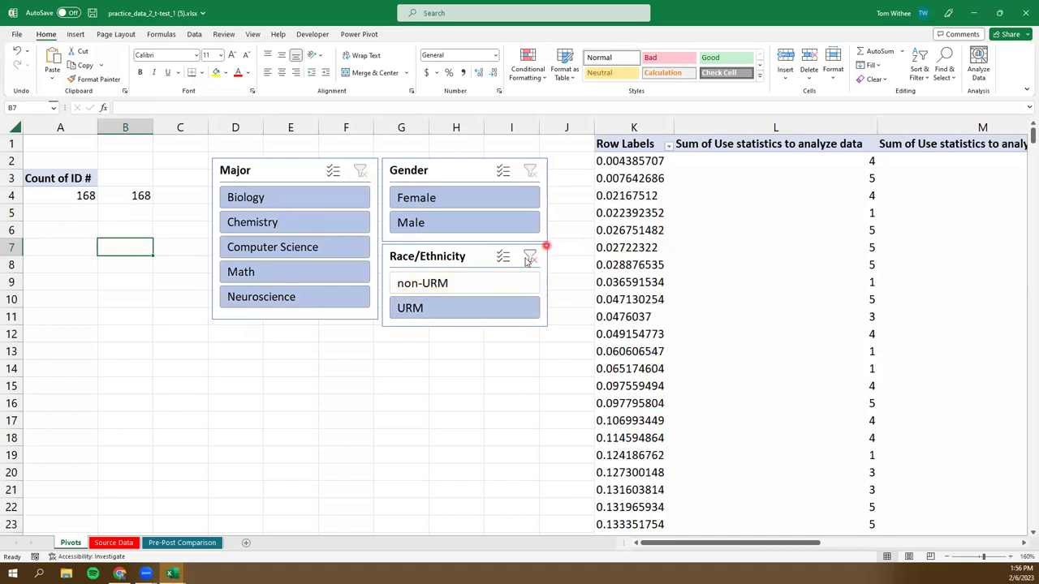
pyautogui.click(527, 258)
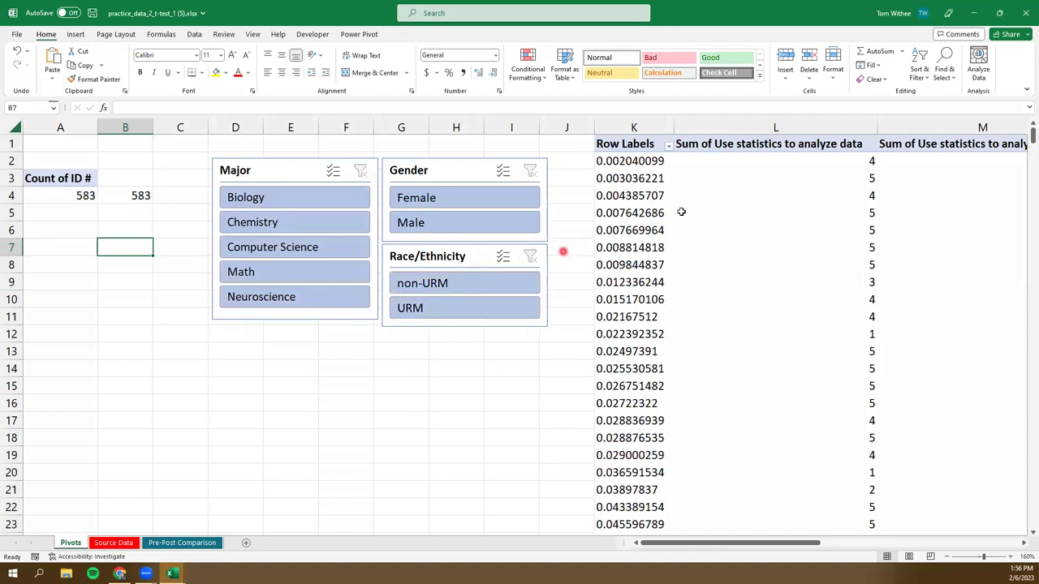
pyautogui.click(456, 208)
pyautogui.click(291, 220)
pyautogui.click(360, 171)
pyautogui.click(529, 172)
# - Enter the labels Average, St Dev, Count, t-test and p-value down A15:A19
pyautogui.click(56, 384)
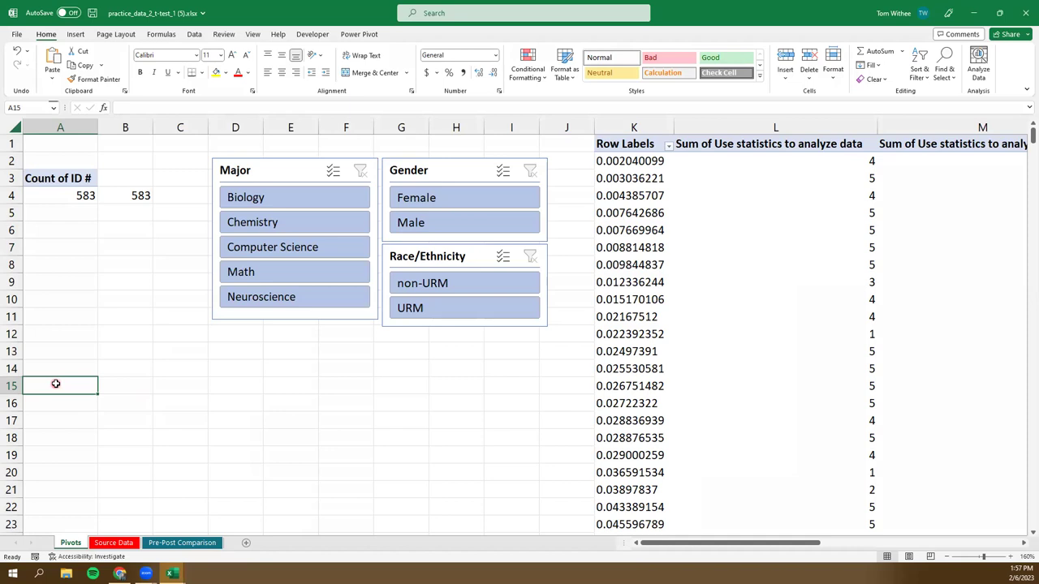
pyautogui.write('Average')
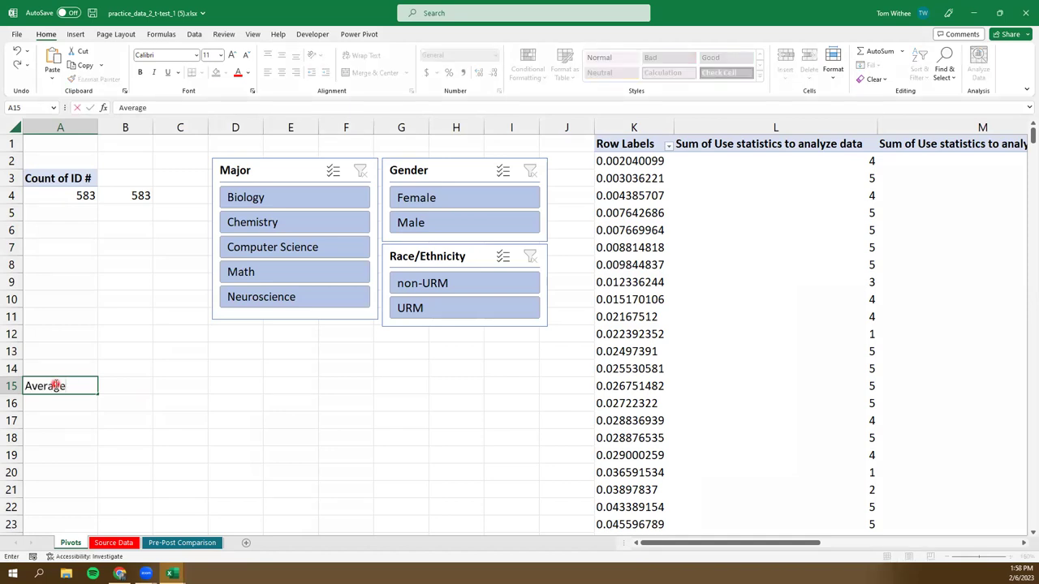
pyautogui.press('Return')
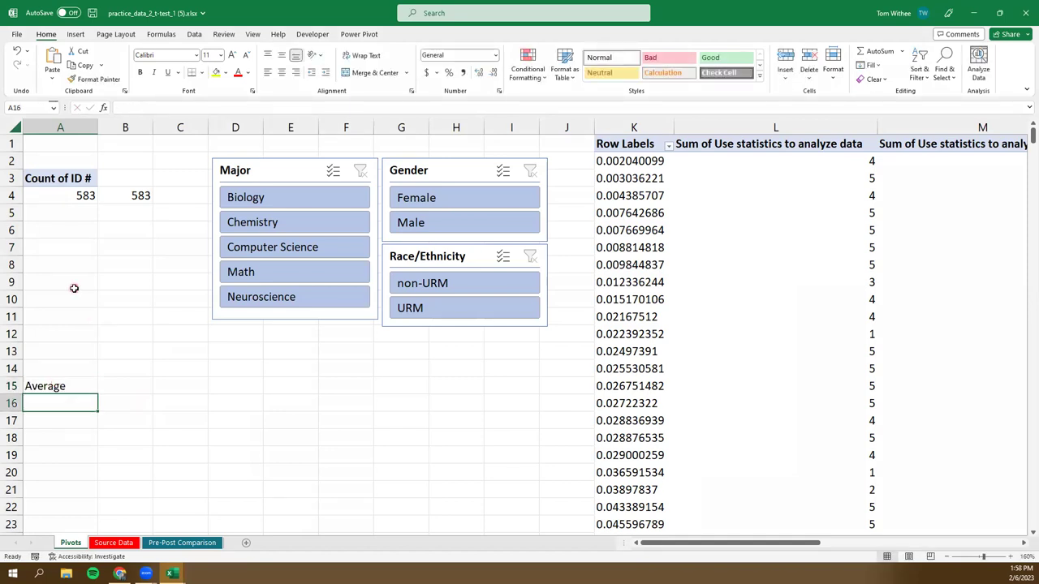
pyautogui.write('St Dev')
pyautogui.press('Return')
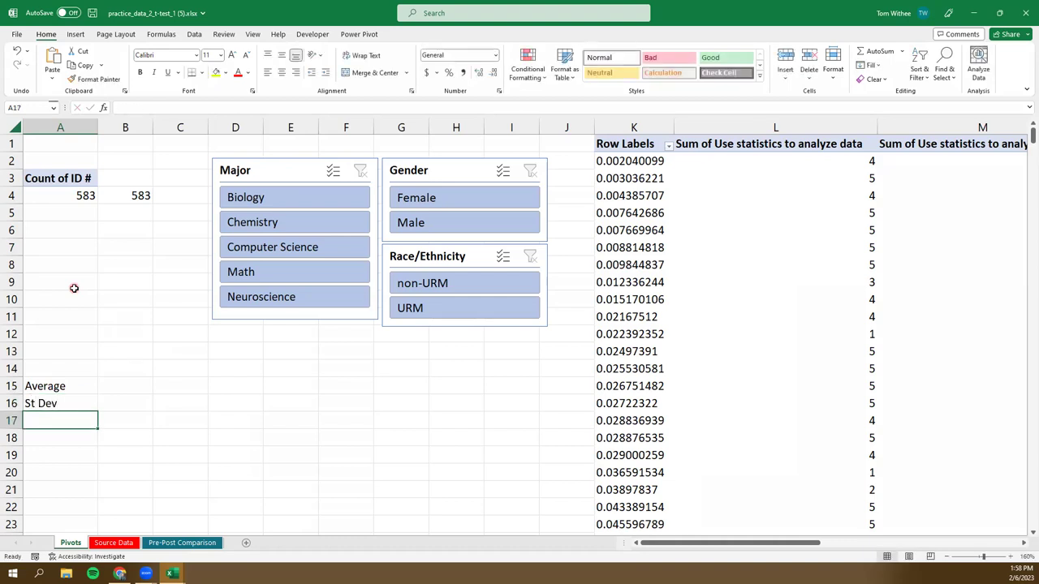
pyautogui.write('Count')
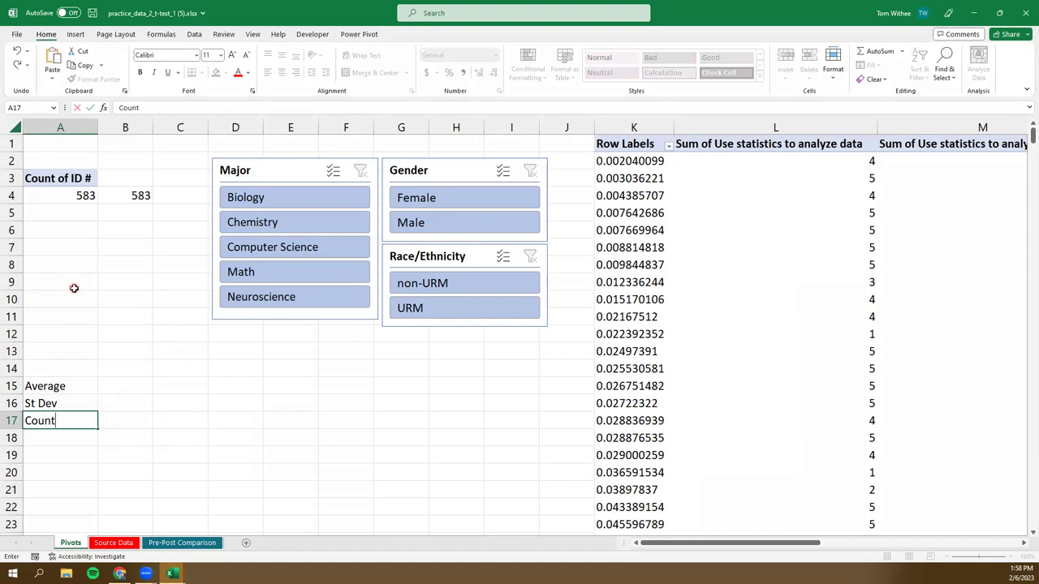
pyautogui.press('Return')
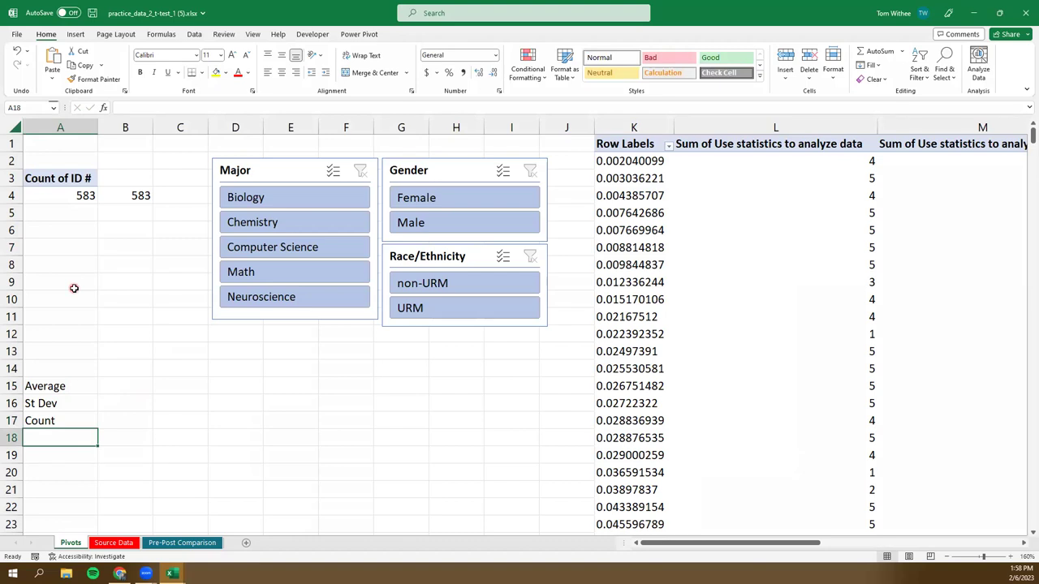
pyautogui.write('t-test')
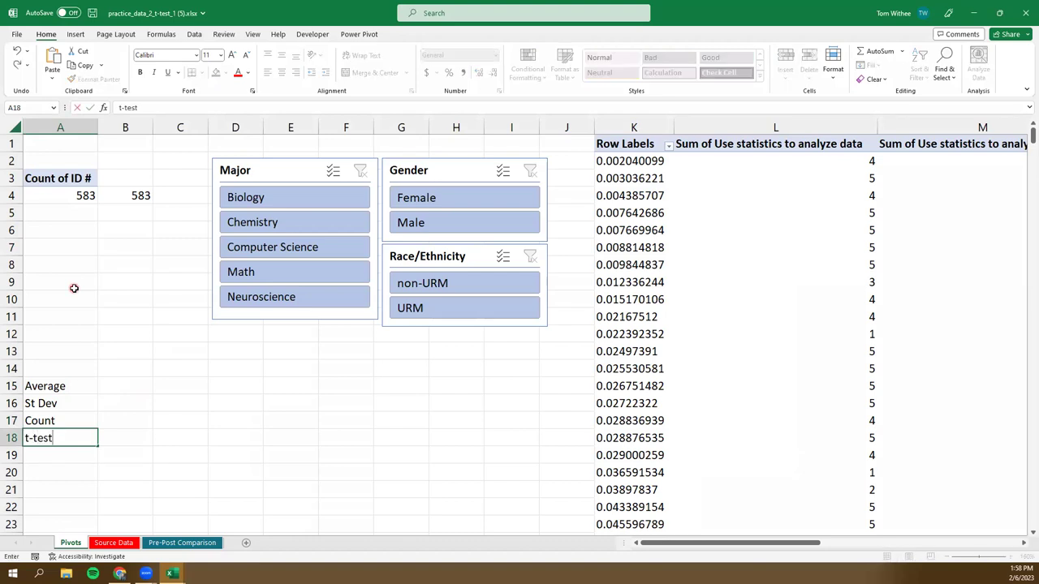
pyautogui.press('Return')
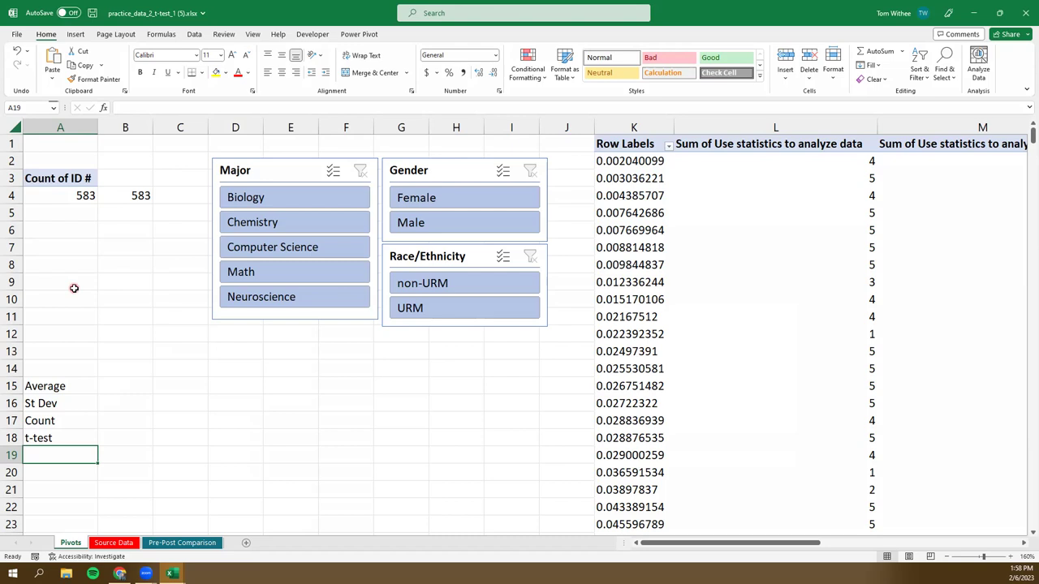
pyautogui.write('p-')
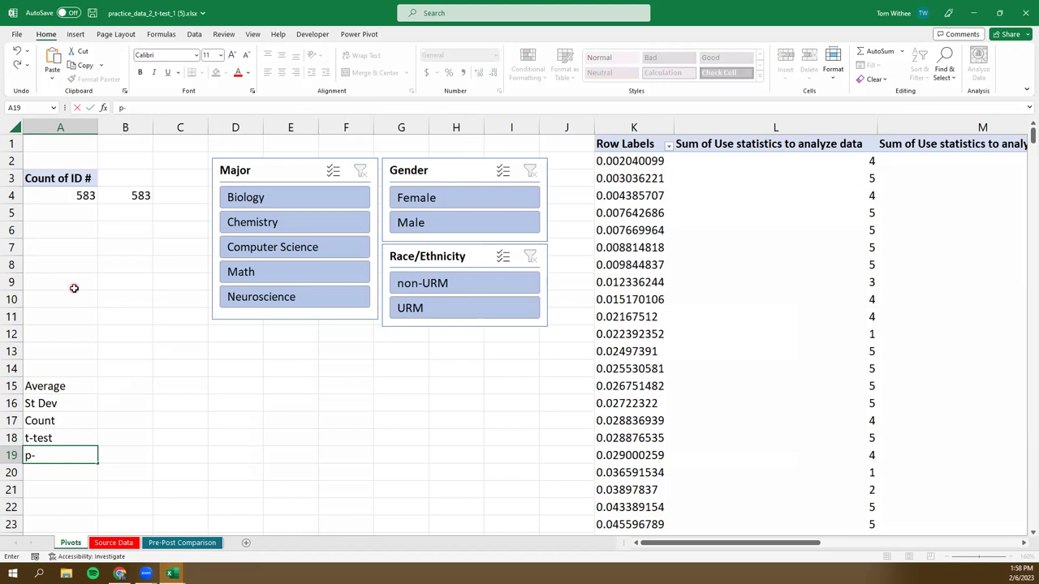
pyautogui.write('value')
pyautogui.press('Return')
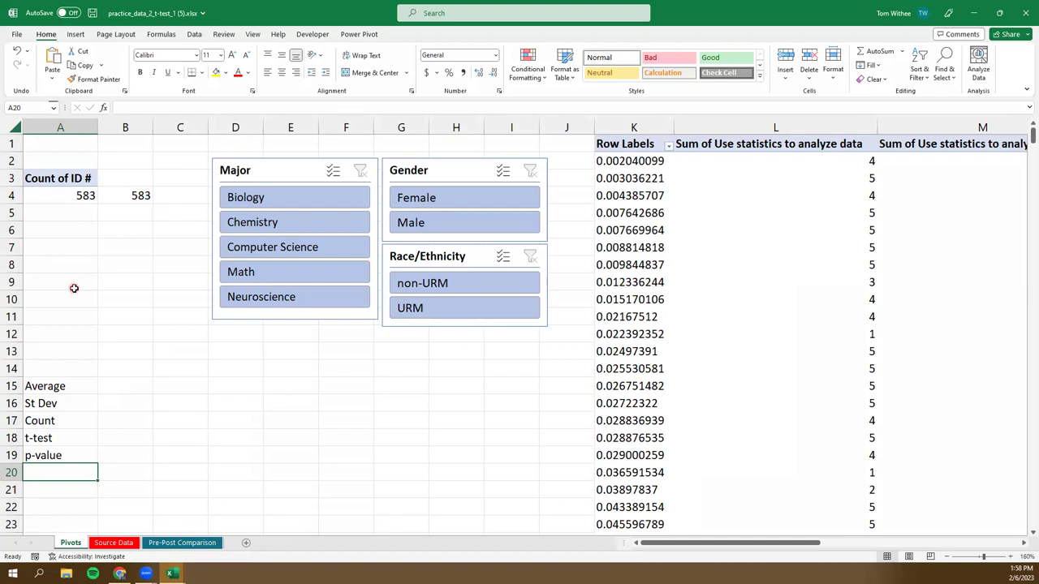
# - Add the labels Sig?, Cohen's D and Effect Size in A20:A22
pyautogui.write('Sig"')
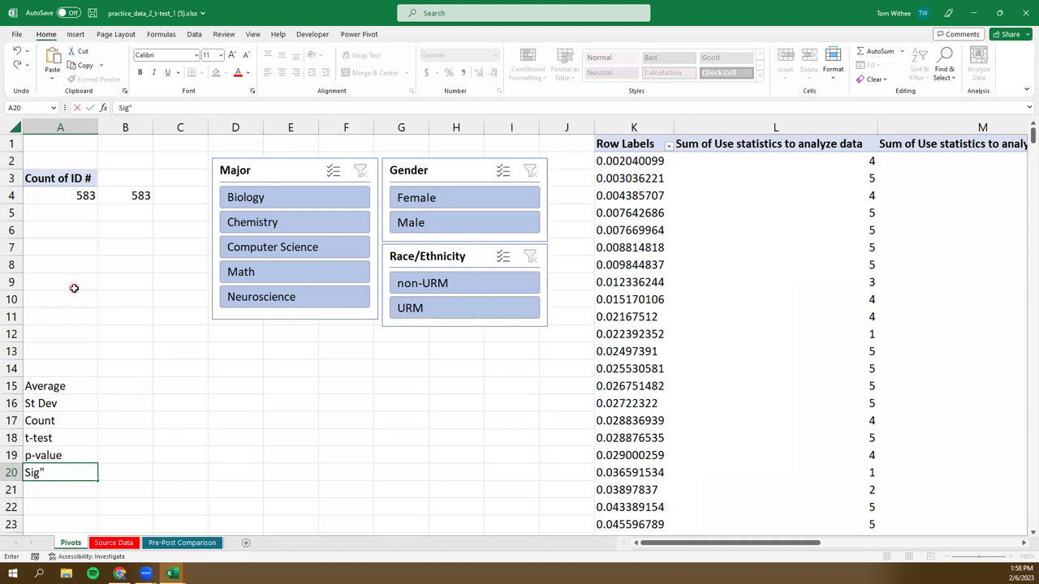
pyautogui.press('BackSpace')
pyautogui.write('?')
pyautogui.press('Return')
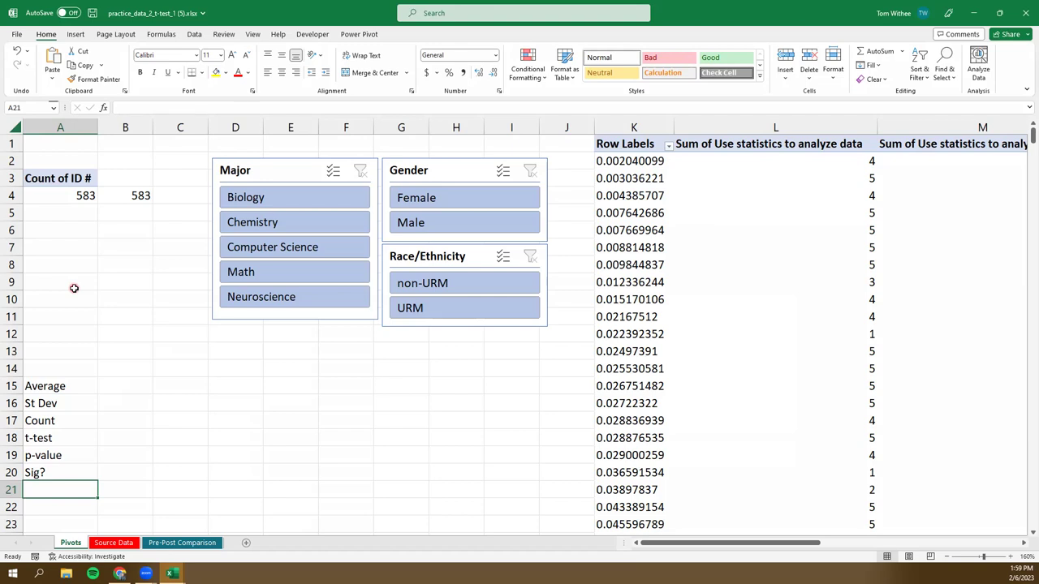
pyautogui.write('So')
pyautogui.press('BackSpace')
pyautogui.press('BackSpace')
pyautogui.write("Cohen's D")
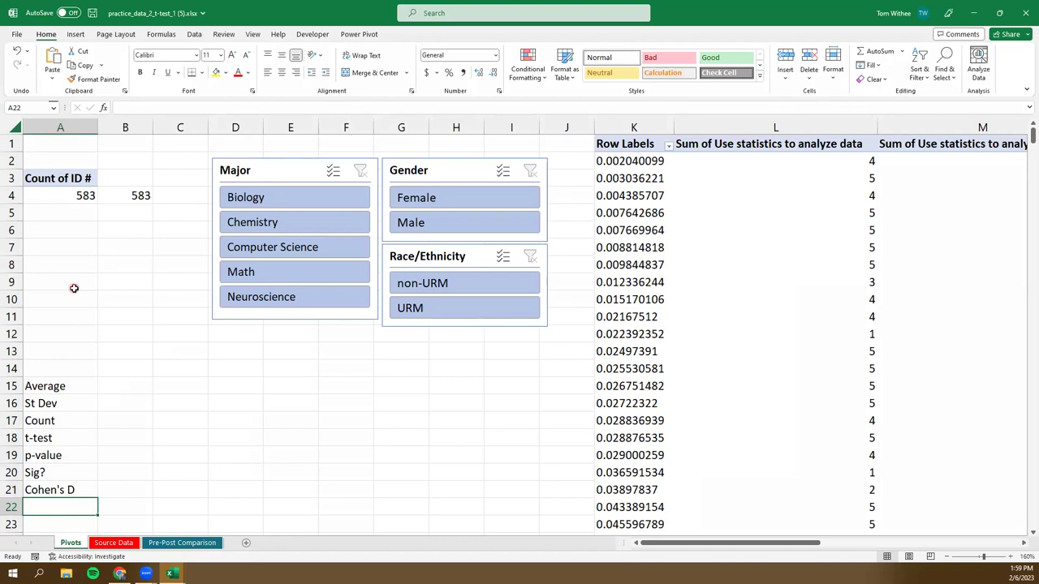
pyautogui.write('Effe')
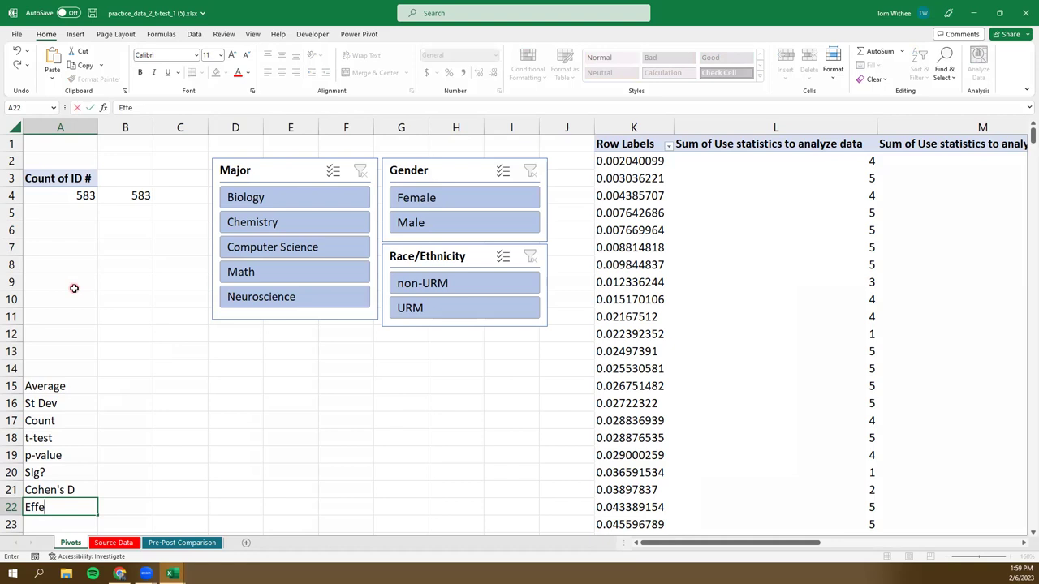
pyautogui.write('ct Size')
# - Step through the statistic labels and move to cell B14 for the headers
pyautogui.press('Up')
pyautogui.press('Up')
pyautogui.press('Up')
pyautogui.press('Up')
pyautogui.press('Up')
pyautogui.press('Up')
pyautogui.press('Up')
pyautogui.press('Down')
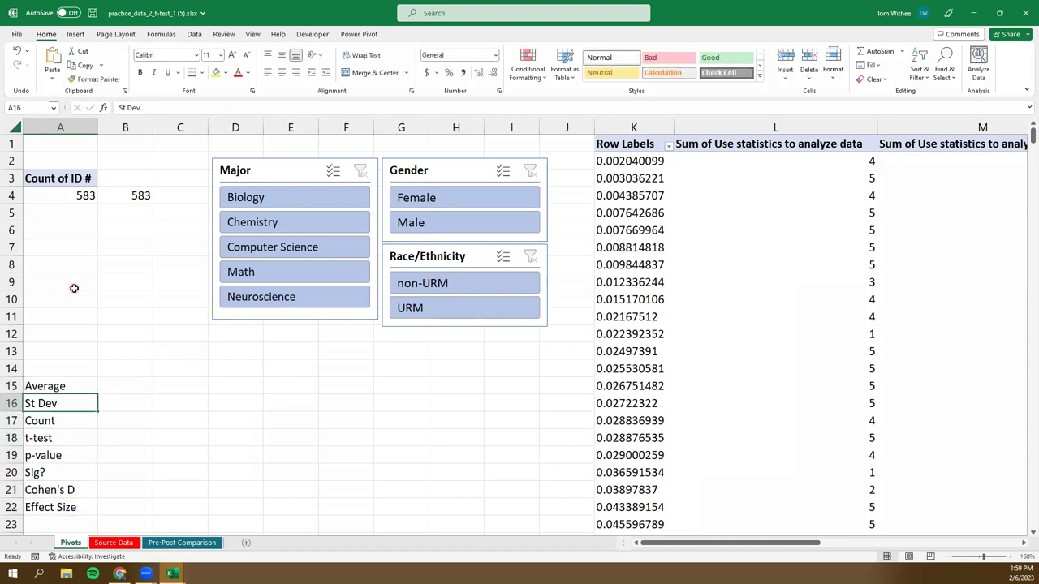
pyautogui.press('Down')
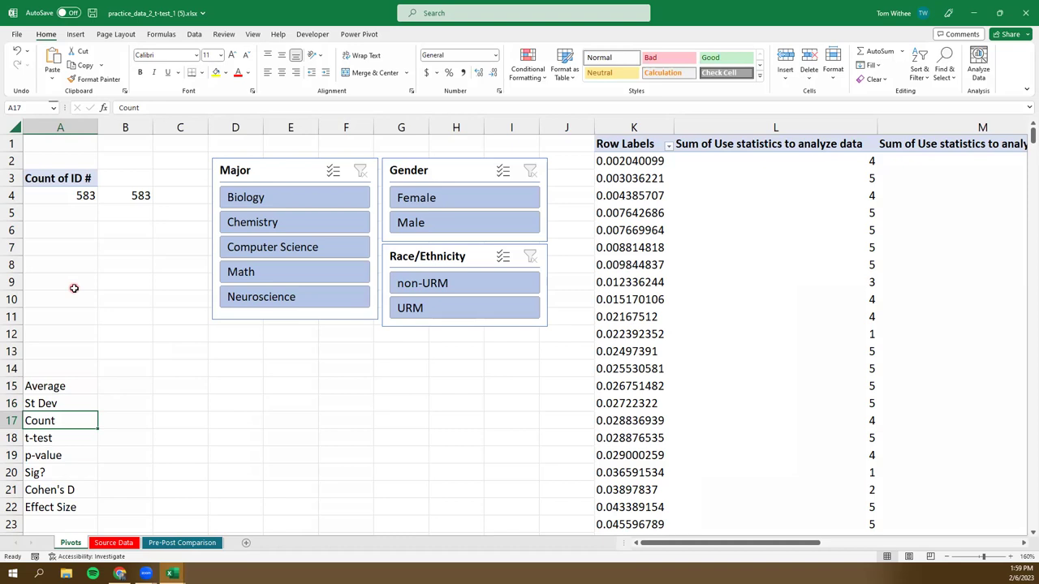
pyautogui.press('Down')
pyautogui.press('Down')
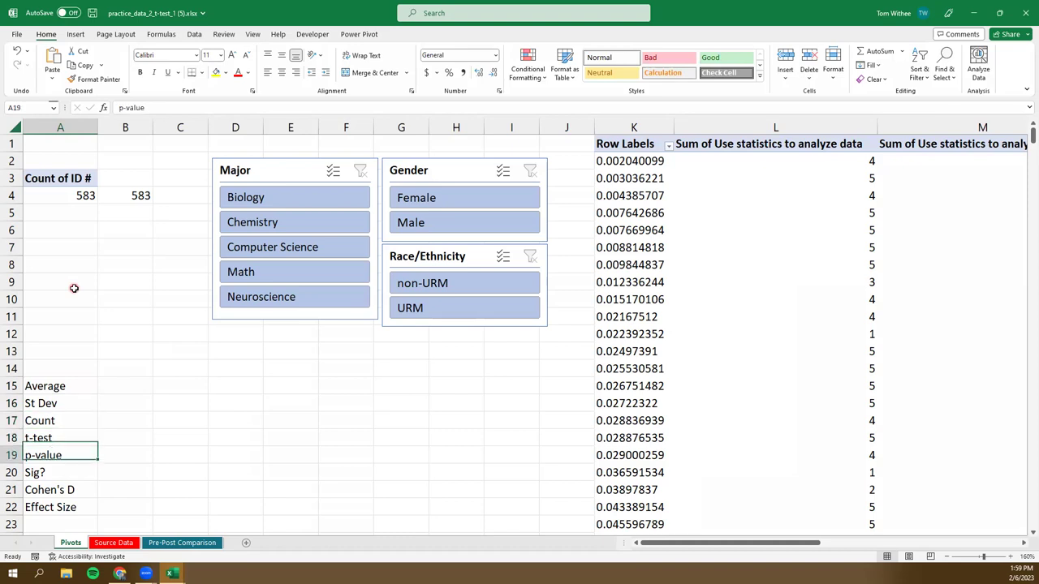
pyautogui.press('Down')
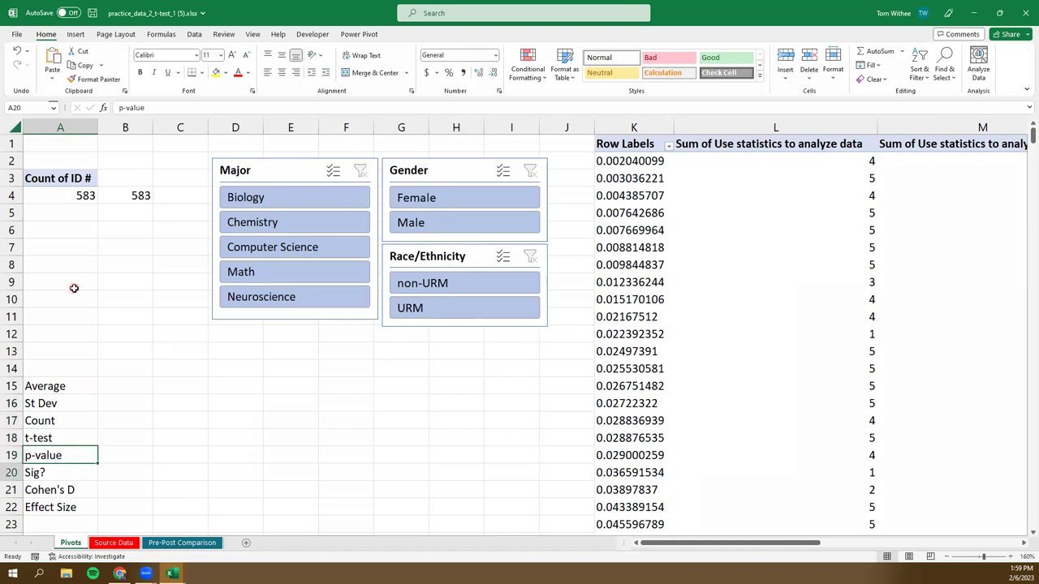
pyautogui.press('Down')
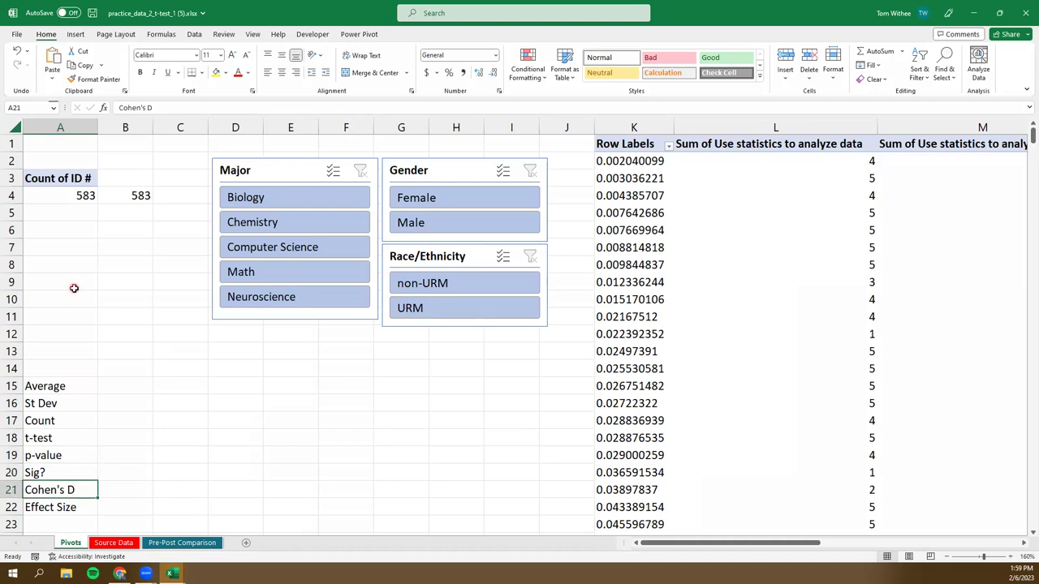
pyautogui.press('Down')
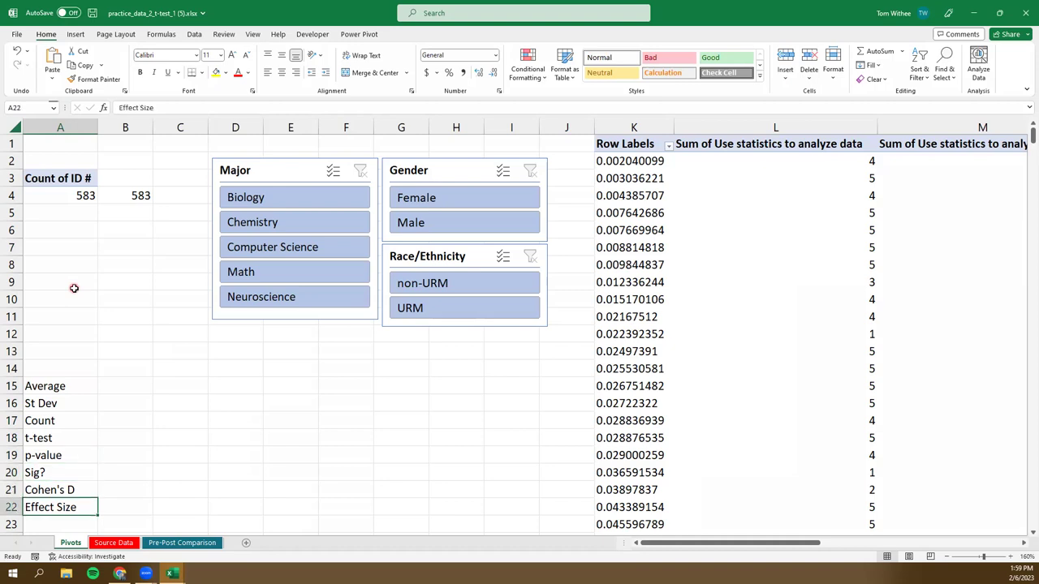
pyautogui.press('Up')
pyautogui.press('Up')
pyautogui.press('Up')
pyautogui.press('Up')
pyautogui.press('Up')
pyautogui.press('Up')
pyautogui.press('Up')
pyautogui.press('Up')
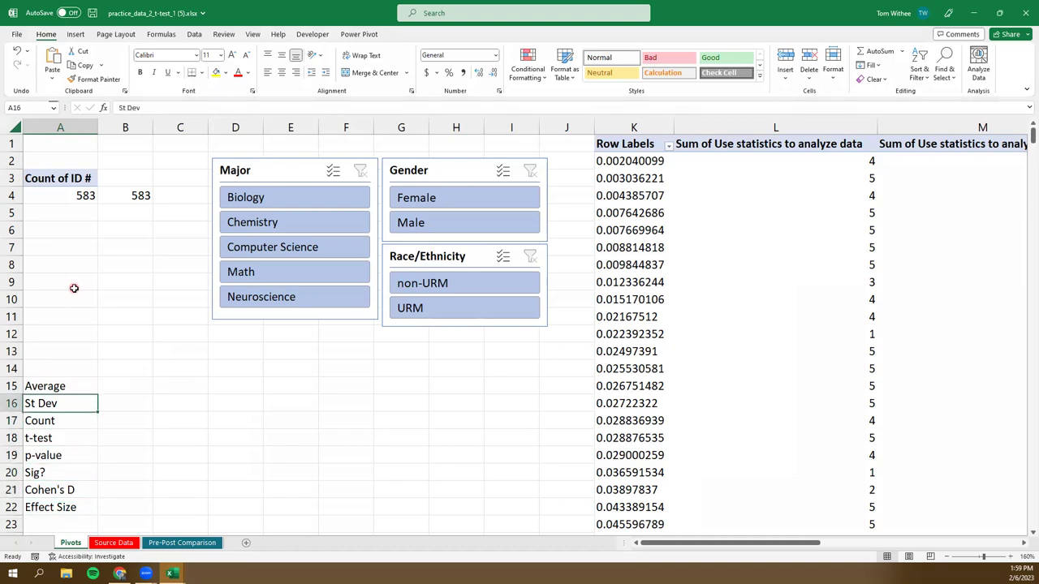
pyautogui.press('Right')
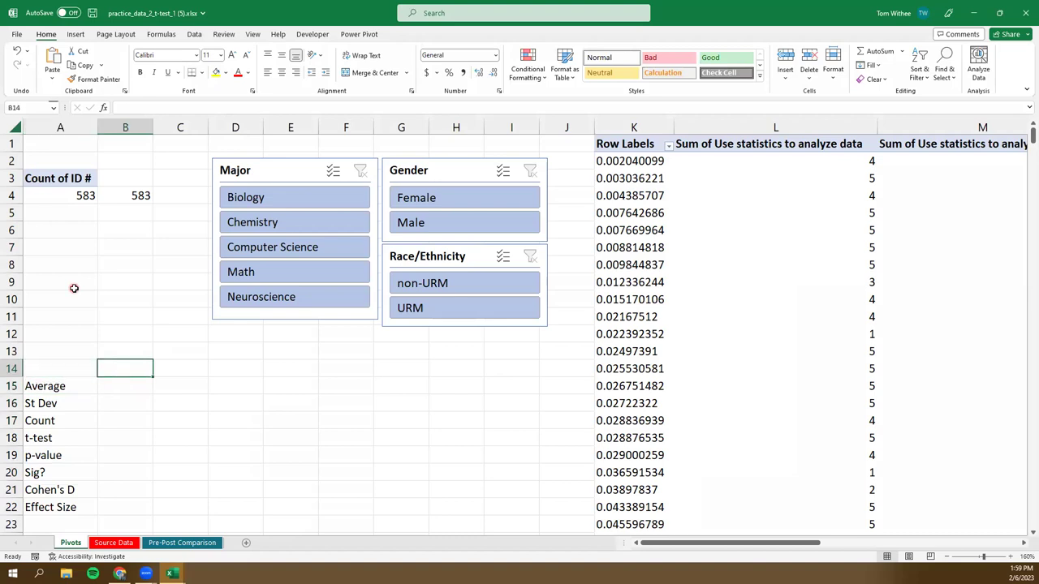
# - Fill B14:I14 with alternating pre and post column headers
pyautogui.write('pre po')
pyautogui.press('BackSpace')
pyautogui.press('BackSpace')
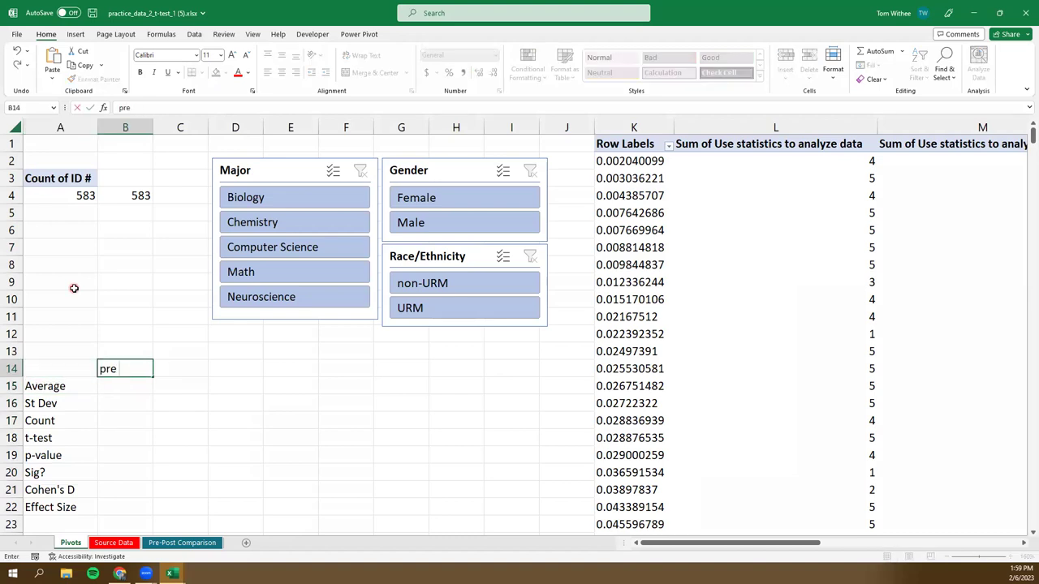
pyautogui.press('Tab')
pyautogui.write('pos')
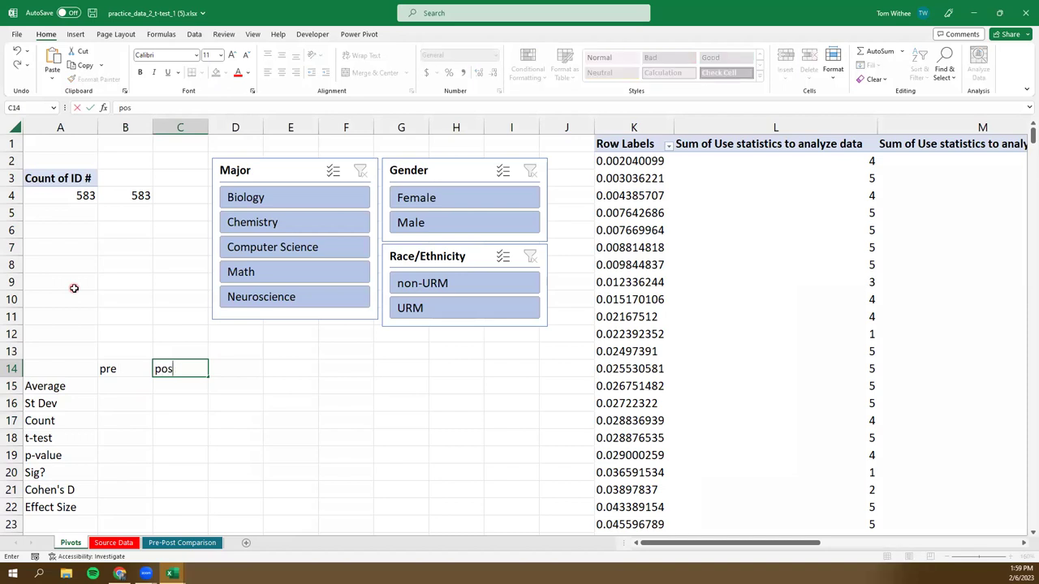
pyautogui.write('t')
pyautogui.press('Tab')
pyautogui.write('pre')
pyautogui.press('Tab')
pyautogui.write('post')
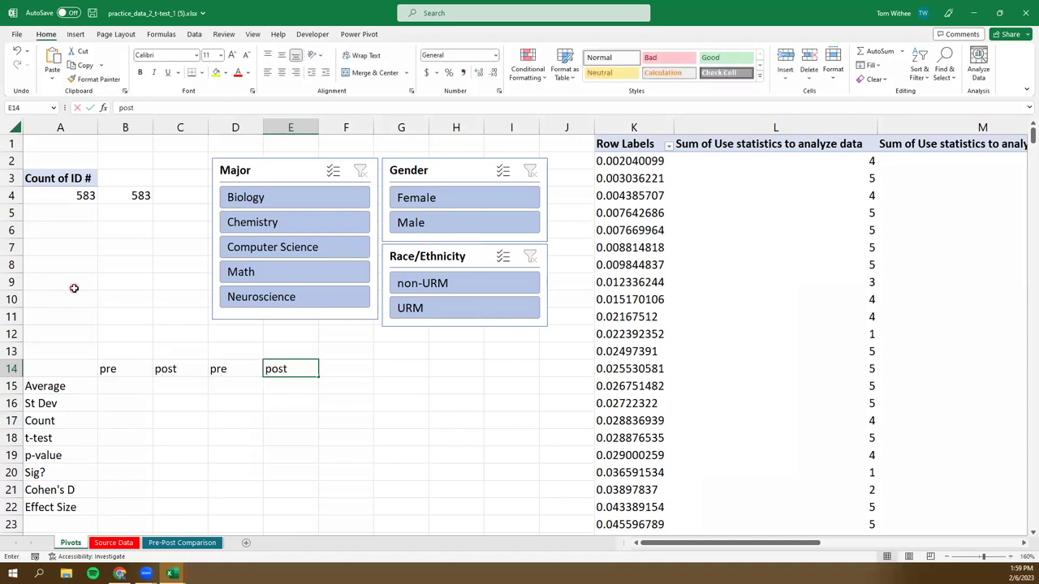
pyautogui.press('Tab')
pyautogui.write('pre')
pyautogui.press('Tab')
pyautogui.write('post')
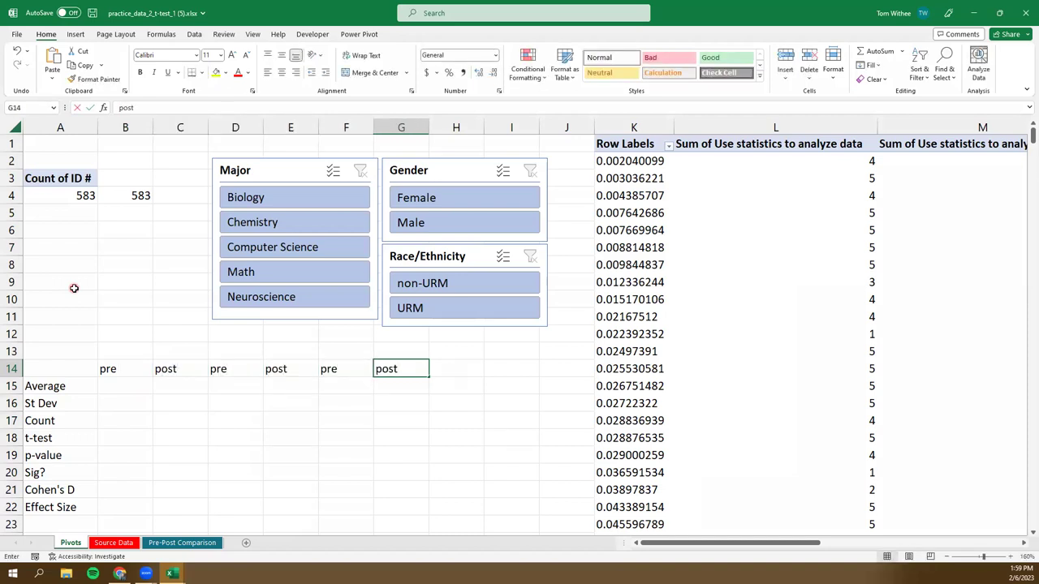
pyautogui.press('Tab')
pyautogui.write('pre')
pyautogui.press('Tab')
pyautogui.write('pst')
pyautogui.press('BackSpace')
pyautogui.press('BackSpace')
pyautogui.write('ost')
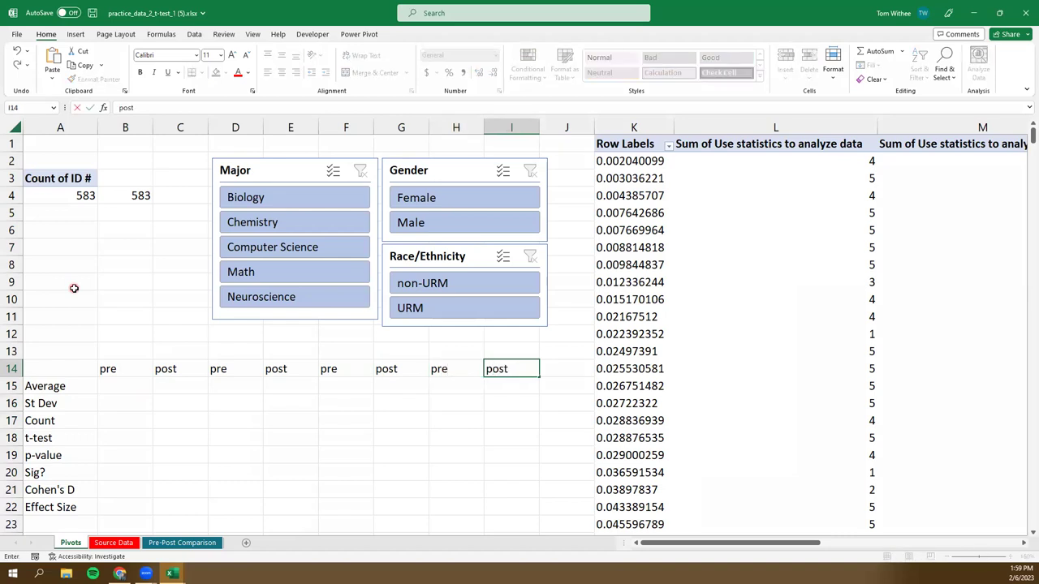
pyautogui.press('Up')
# - Add the headings Stats in B13 and Group Work in D13
pyautogui.press('Left')
pyautogui.press('Left')
pyautogui.press('Left')
pyautogui.press('Left')
pyautogui.press('Left')
pyautogui.press('Left')
pyautogui.press('Left')
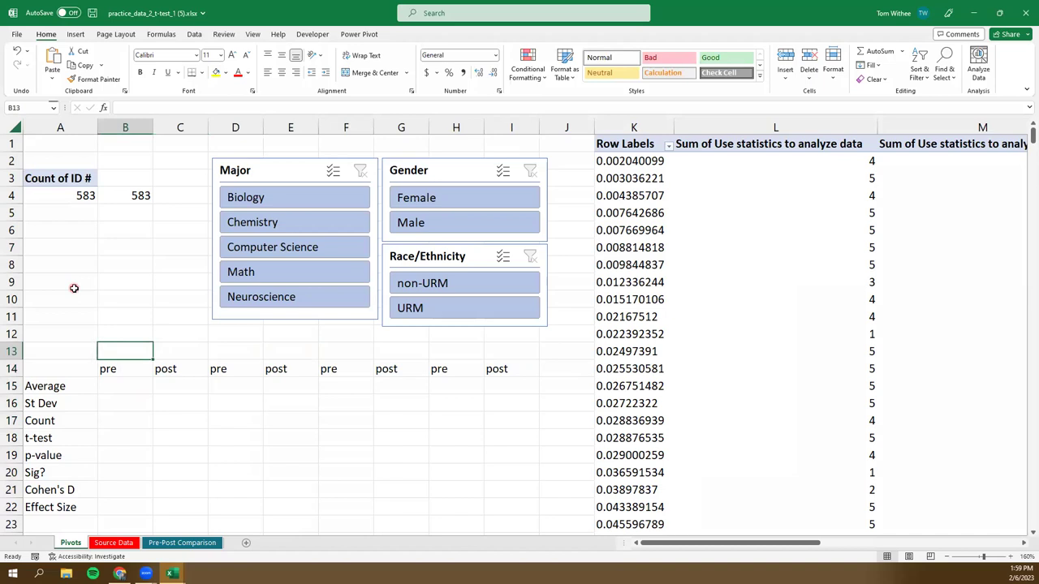
pyautogui.write('Stage')
pyautogui.press('BackSpace')
pyautogui.press('BackSpace')
pyautogui.write('ts')
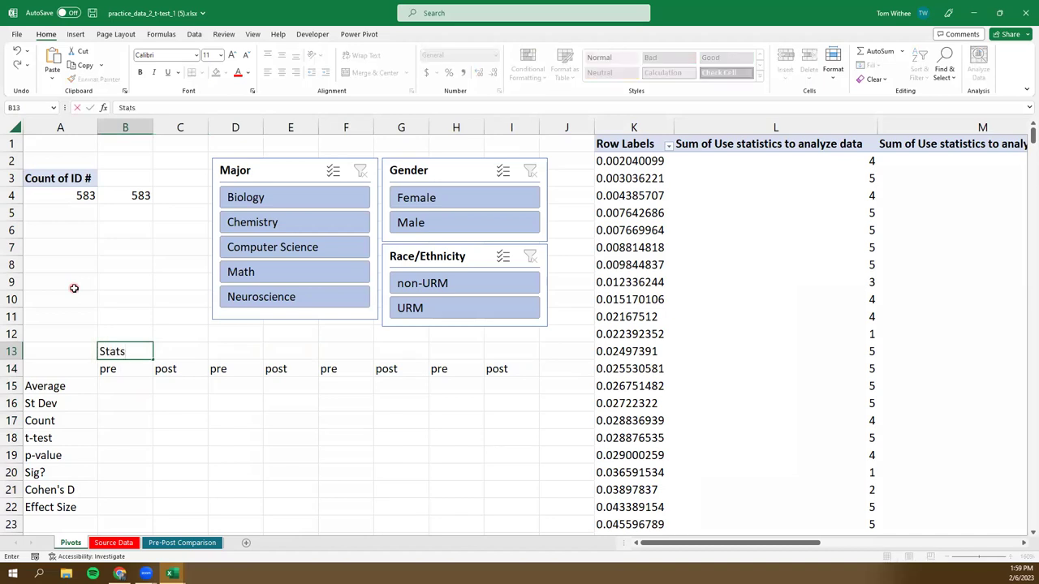
pyautogui.press('Right')
pyautogui.press('Right')
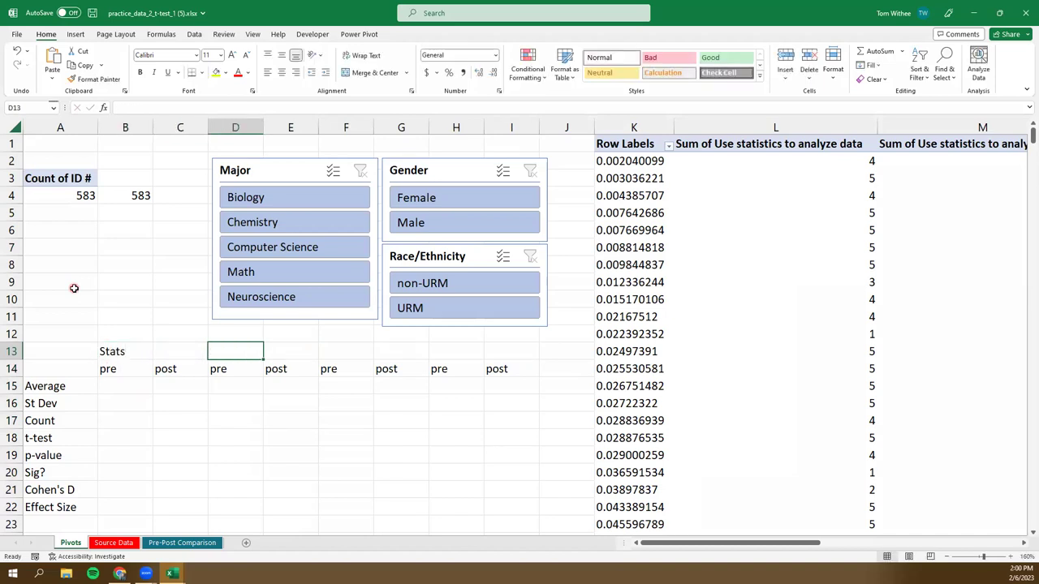
pyautogui.write('Grou')
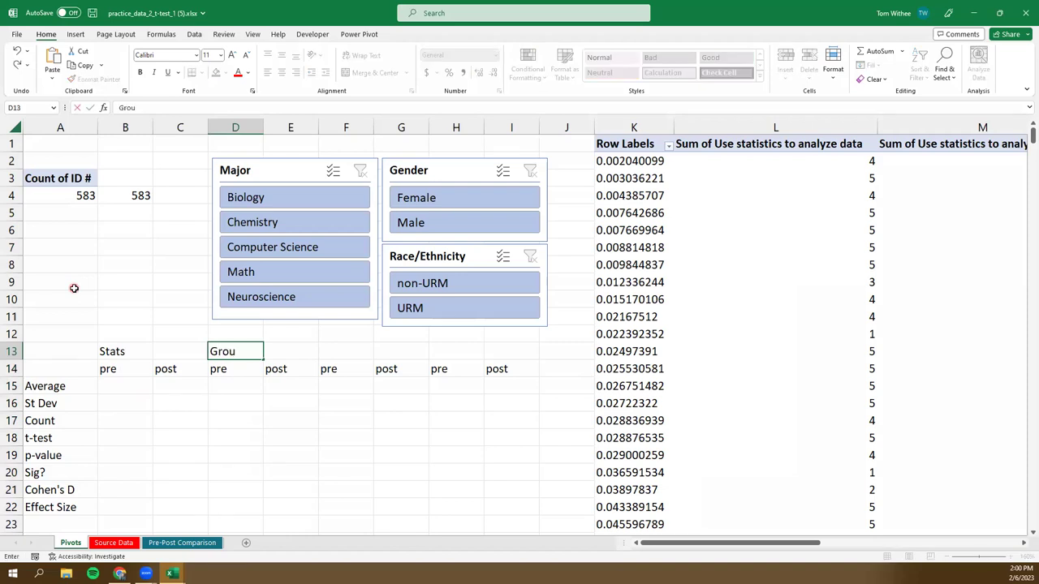
pyautogui.write('p Work')
pyautogui.click(788, 143)
pyautogui.moveTo(626, 546)
pyautogui.mouseDown()
pyautogui.moveTo(763, 549)
pyautogui.moveTo(625, 548)
pyautogui.mouseUp()
# - Add the headings Presenting in F13 and Reporting in H13
pyautogui.click(333, 352)
pyautogui.write('Pre')
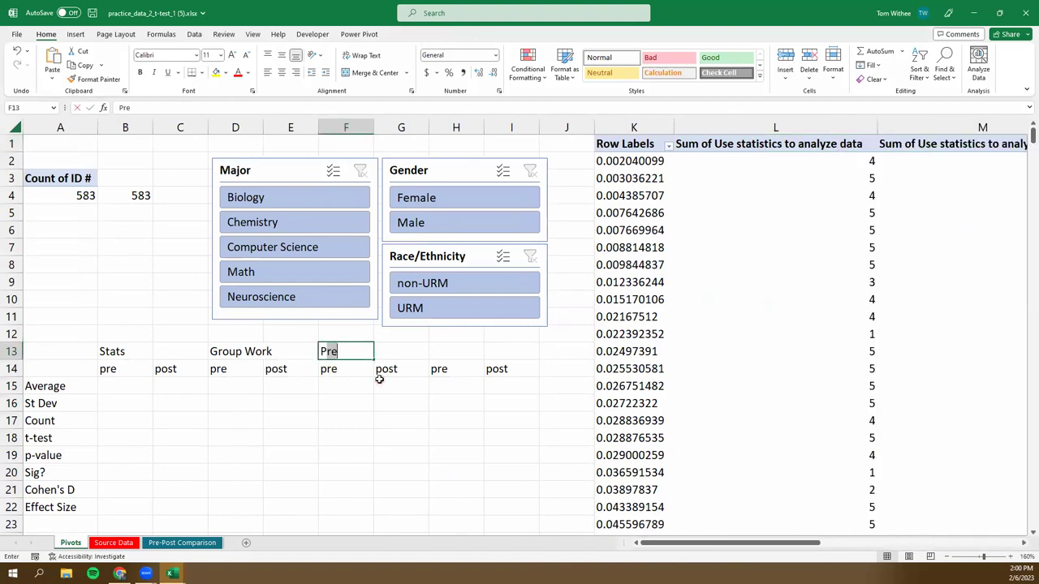
pyautogui.write('senting')
pyautogui.press('Tab')
pyautogui.press('Tab')
pyautogui.press('Tab')
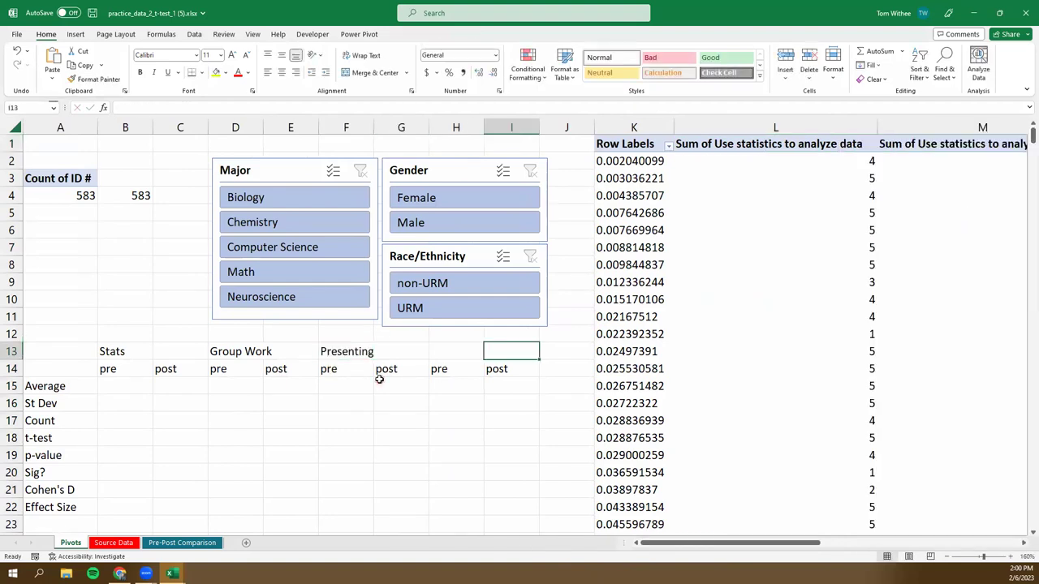
pyautogui.hotkey('shift', 'Tab')
pyautogui.hotkey('shift', 'Tab')
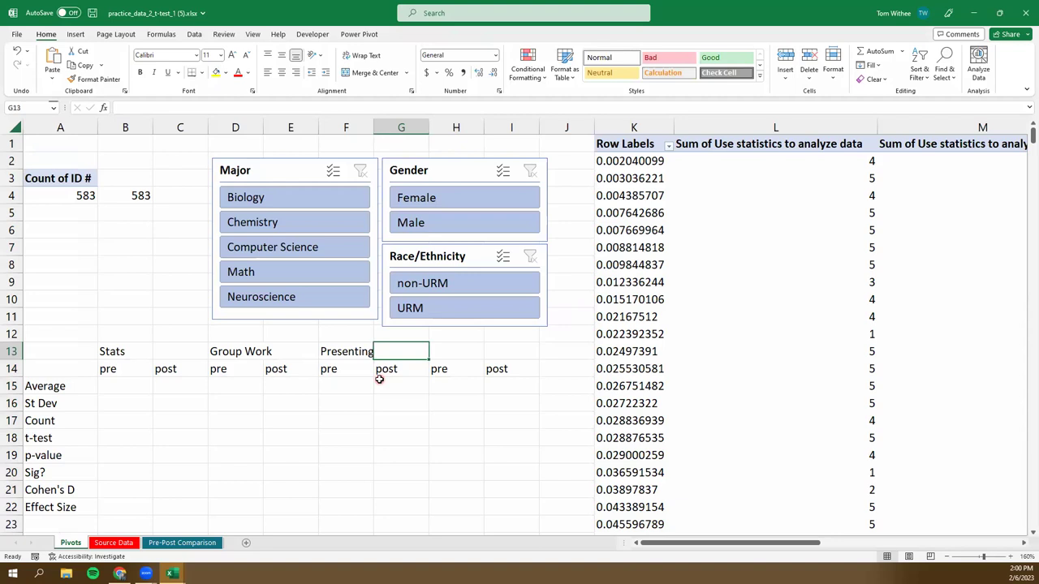
pyautogui.press('Tab')
pyautogui.write('Reporting')
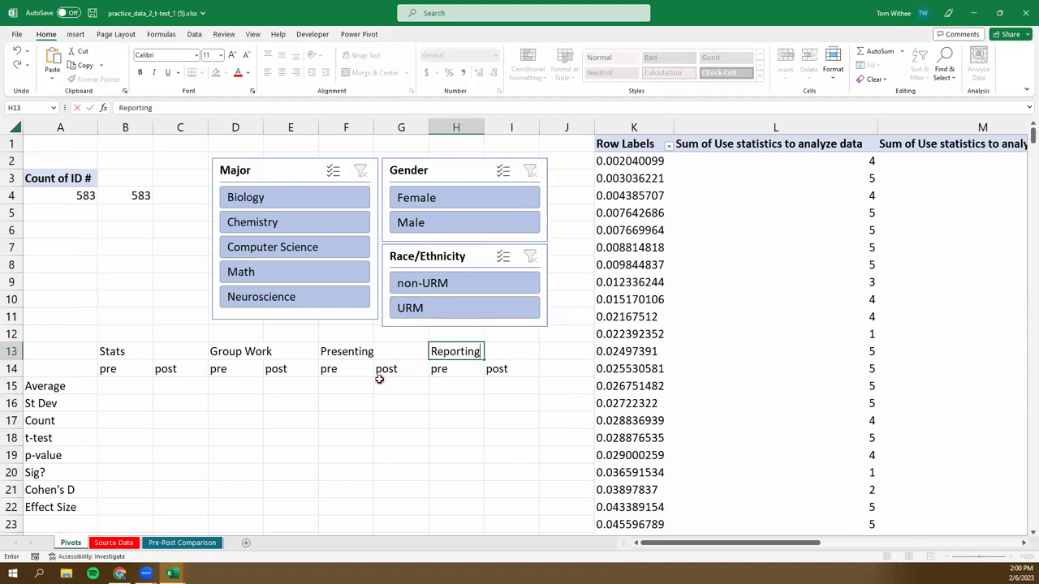
pyautogui.press('Left')
pyautogui.press('Left')
pyautogui.press('Left')
pyautogui.press('Left')
pyautogui.press('Left')
pyautogui.press('Left')
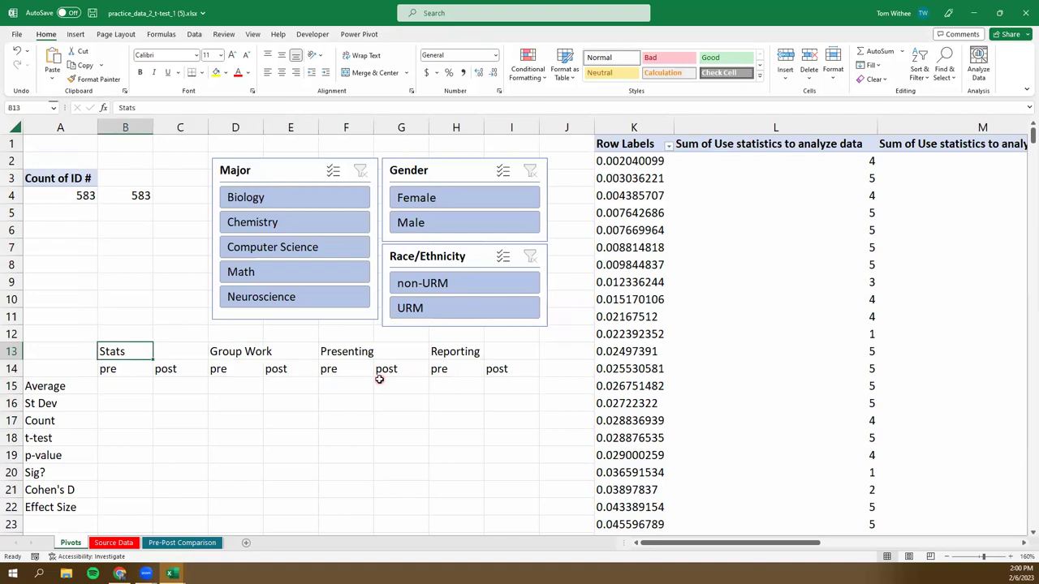
pyautogui.press('Down')
pyautogui.press('Down')
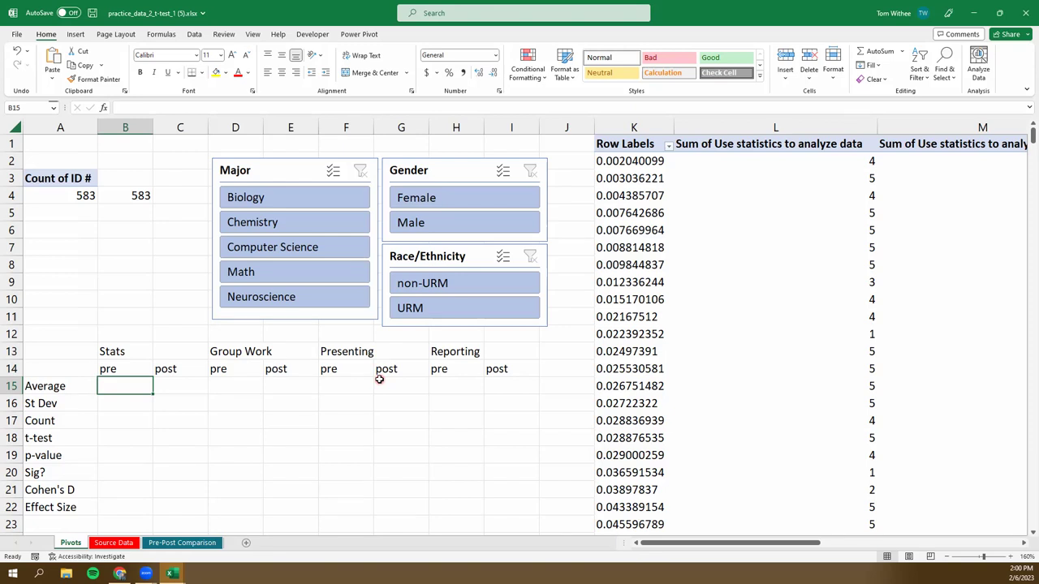
# - Enter an AVERAGE of column L in B15, giving 7.52234 for Stats pre
pyautogui.press('Up')
pyautogui.press('Down')
pyautogui.write('=')
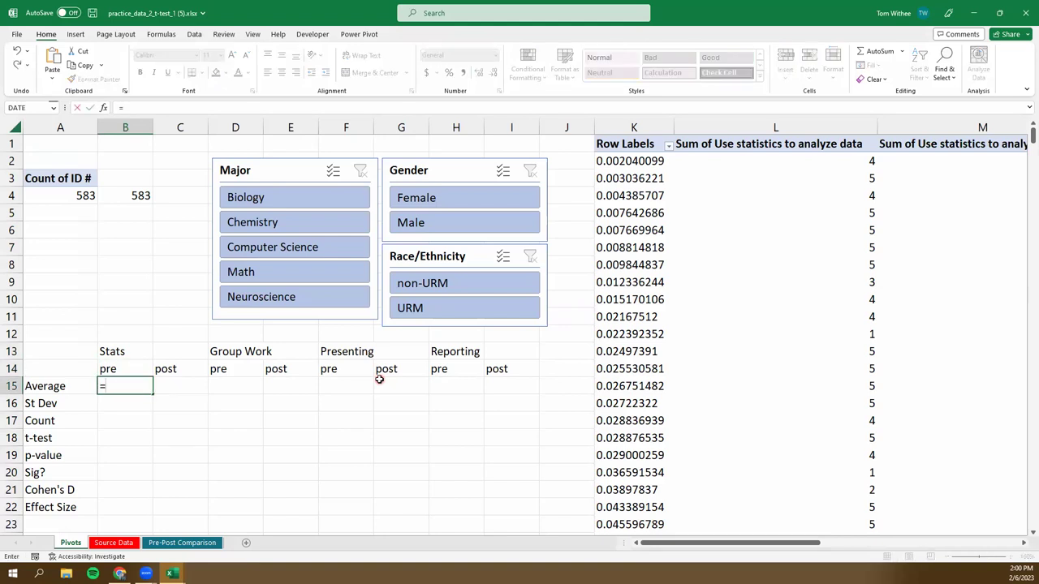
pyautogui.write('average')
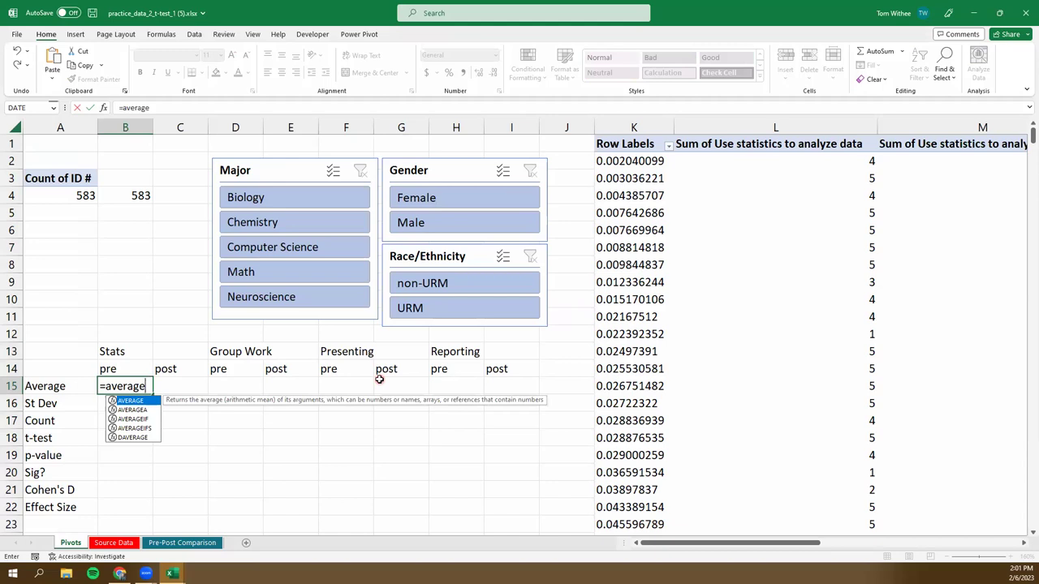
pyautogui.write('(')
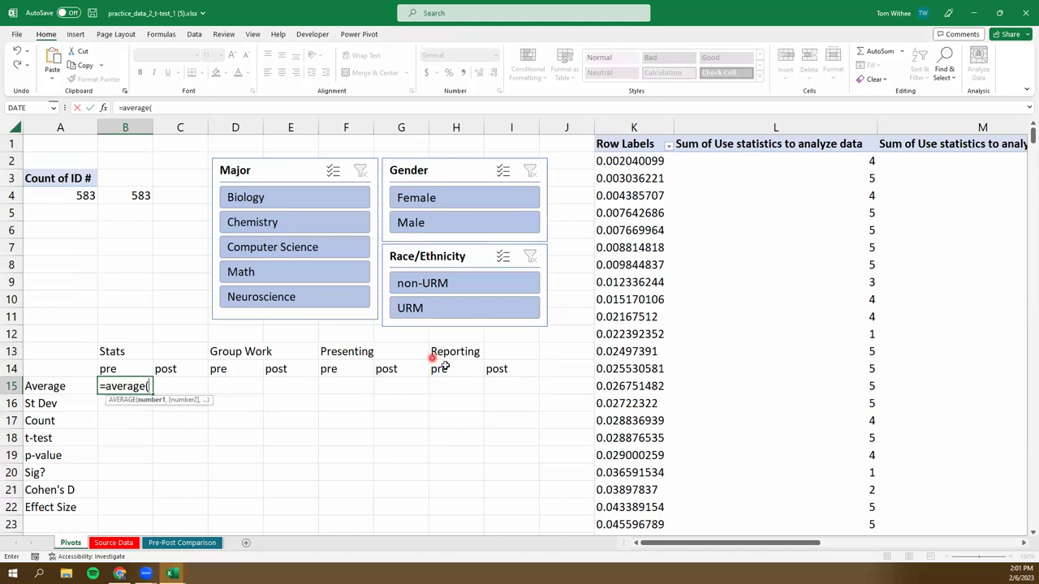
pyautogui.click(706, 124)
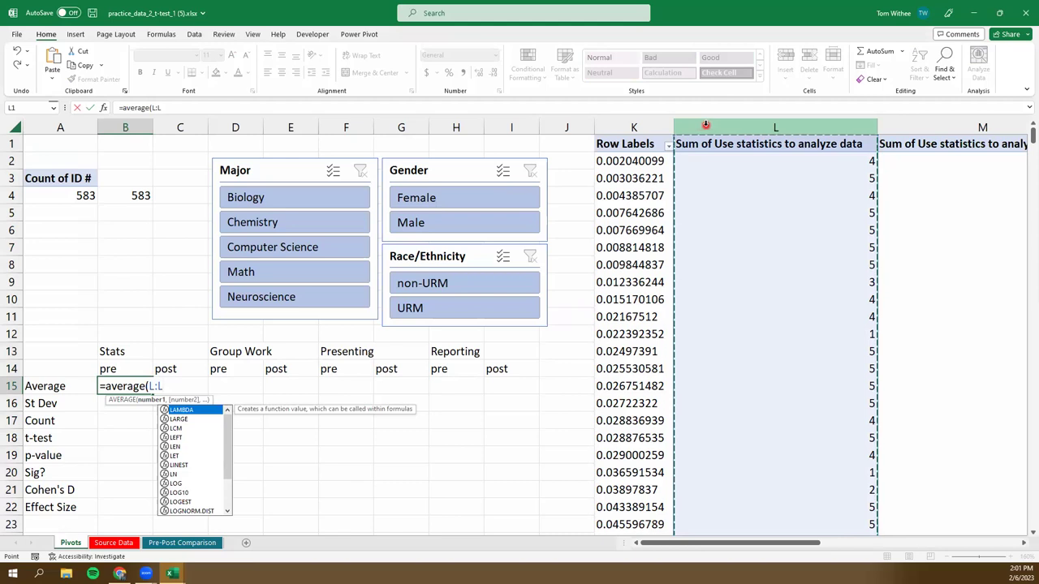
pyautogui.press('Return')
pyautogui.press('Up')
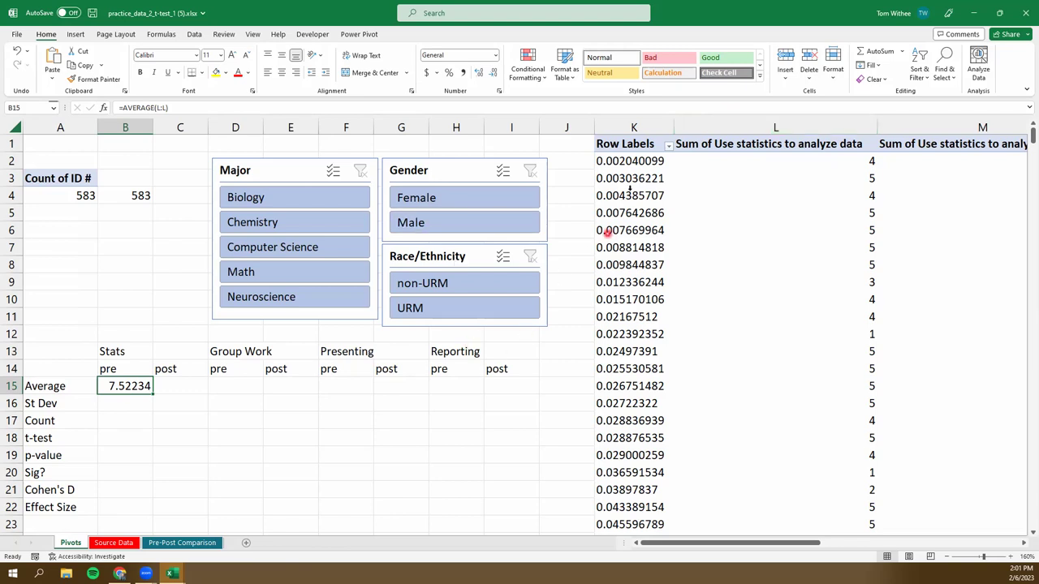
# - Jump down to the Grand Total cell at the bottom of the per-ID pivot
pyautogui.click(629, 180)
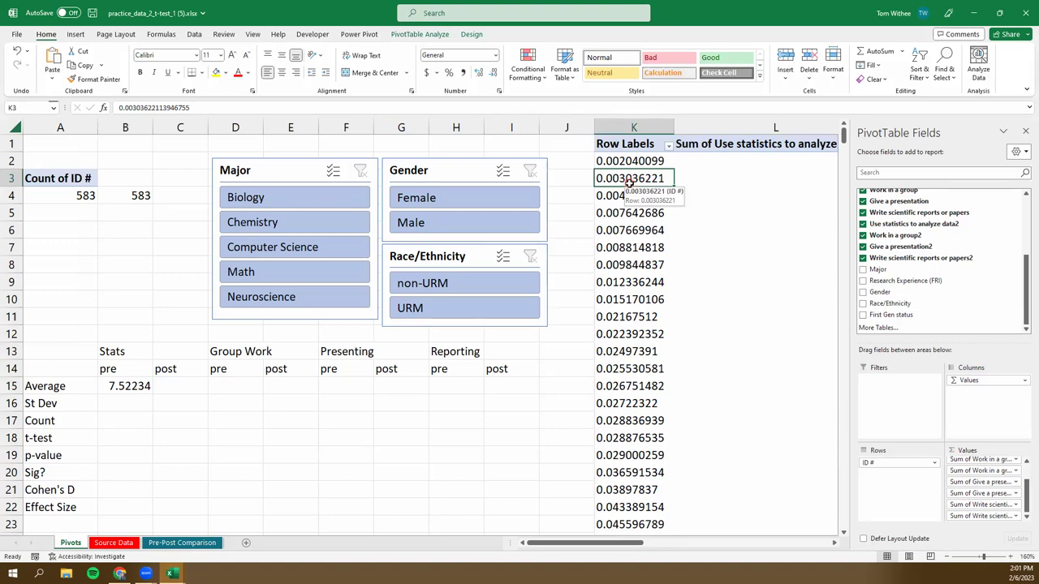
pyautogui.click(638, 230)
pyautogui.click(621, 180)
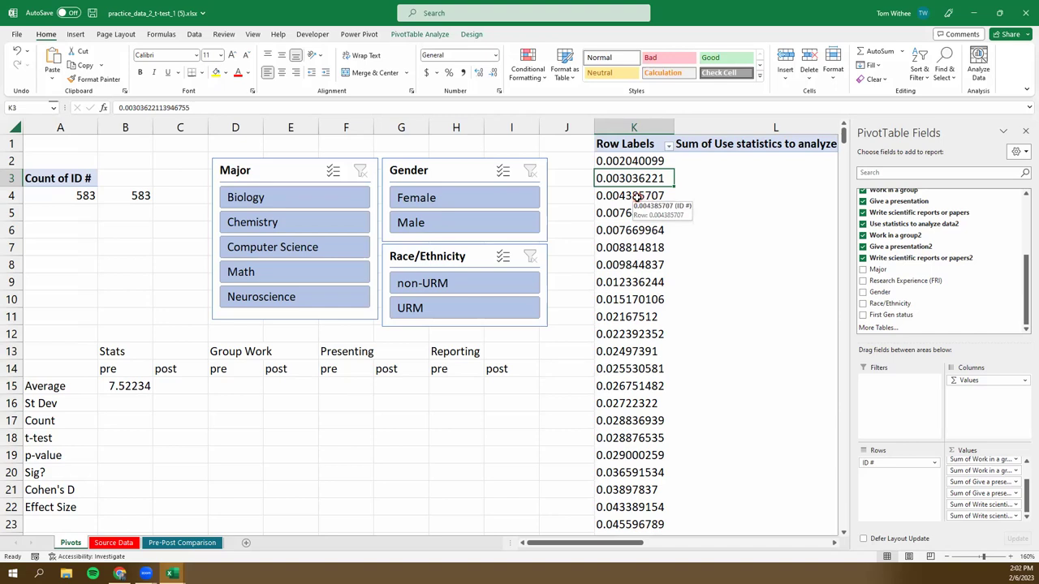
pyautogui.hotkey('ctrl', 'Down')
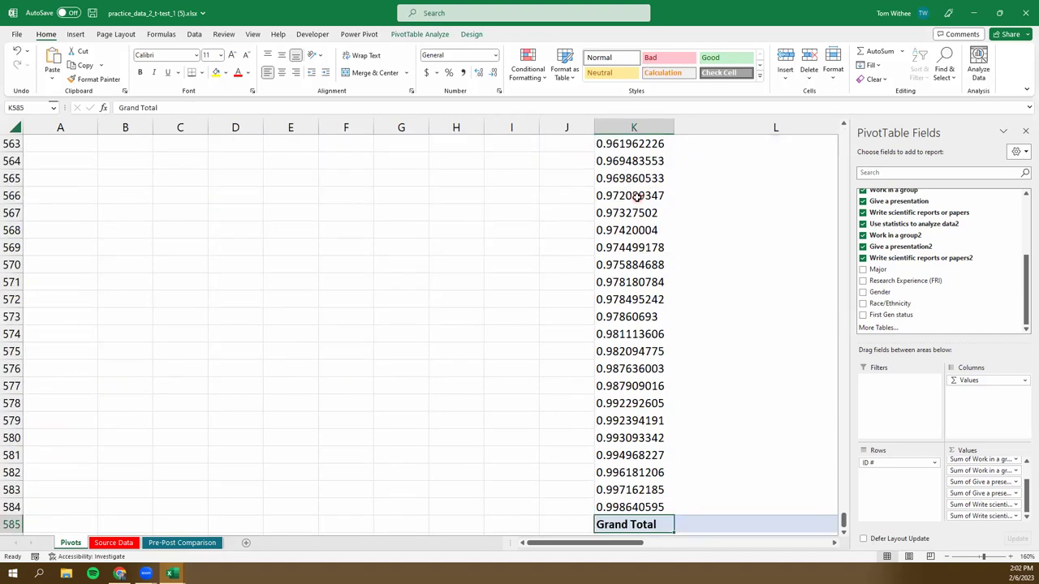
pyautogui.scroll(-3, 582, 197)
pyautogui.moveTo(586, 543); pyautogui.dragTo(349, 357)
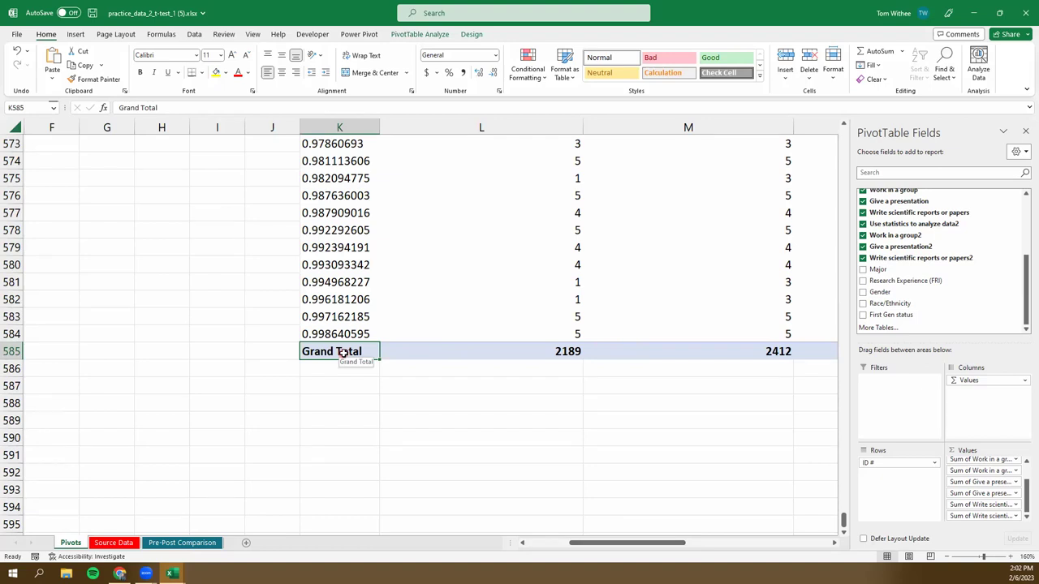
pyautogui.moveTo(543, 351)
pyautogui.click(327, 350)
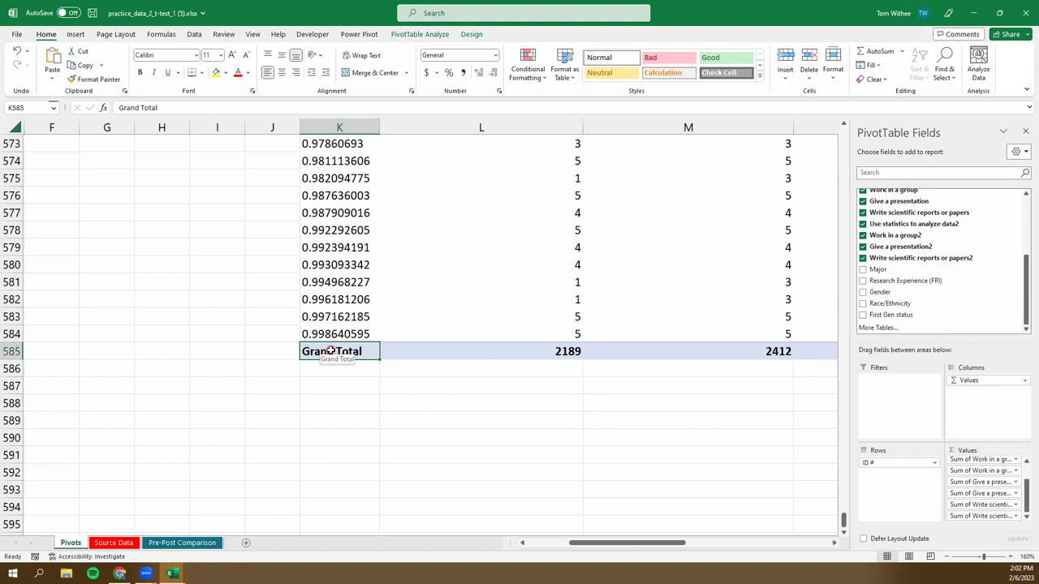
# - Remove the pivot's Grand Total row using the cell's context menu
pyautogui.rightClick(331, 351)
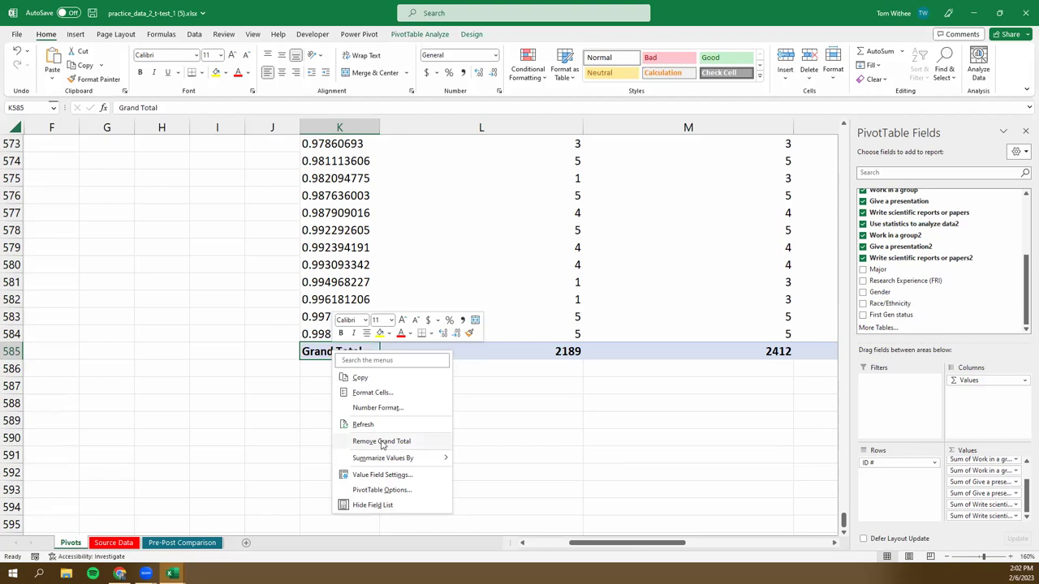
pyautogui.click(301, 435)
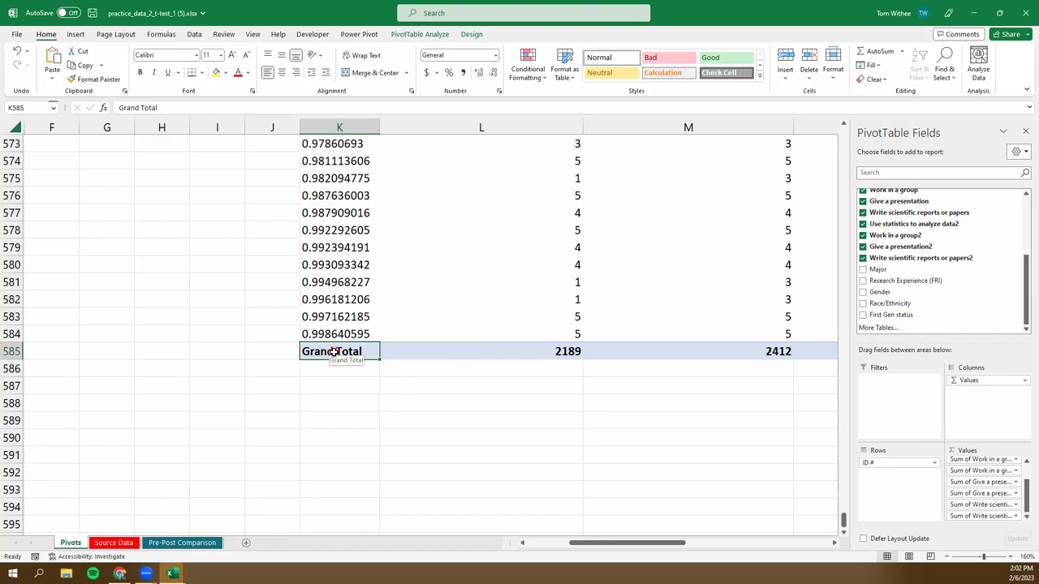
pyautogui.rightClick(333, 352)
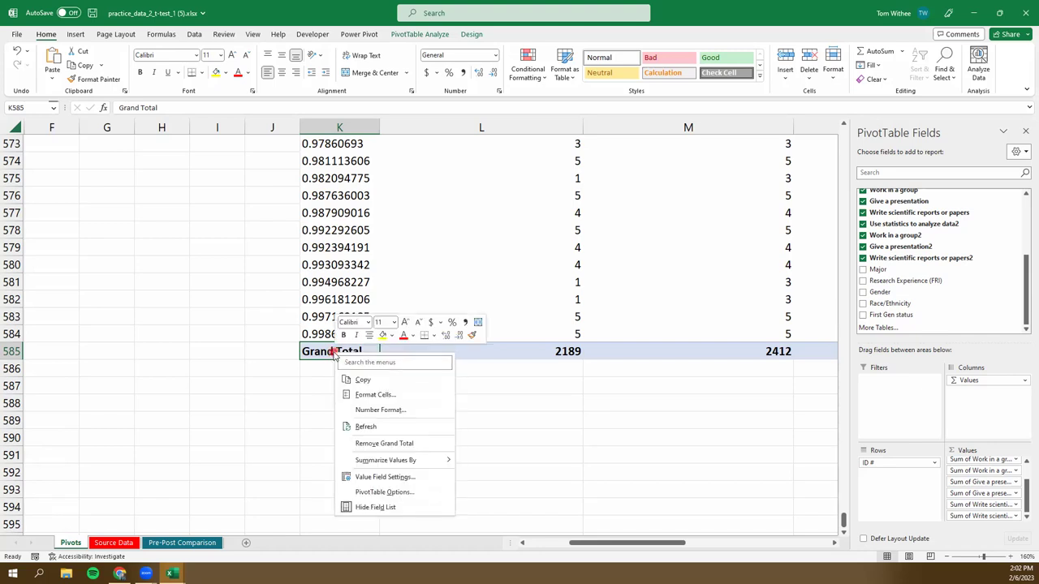
pyautogui.click(374, 444)
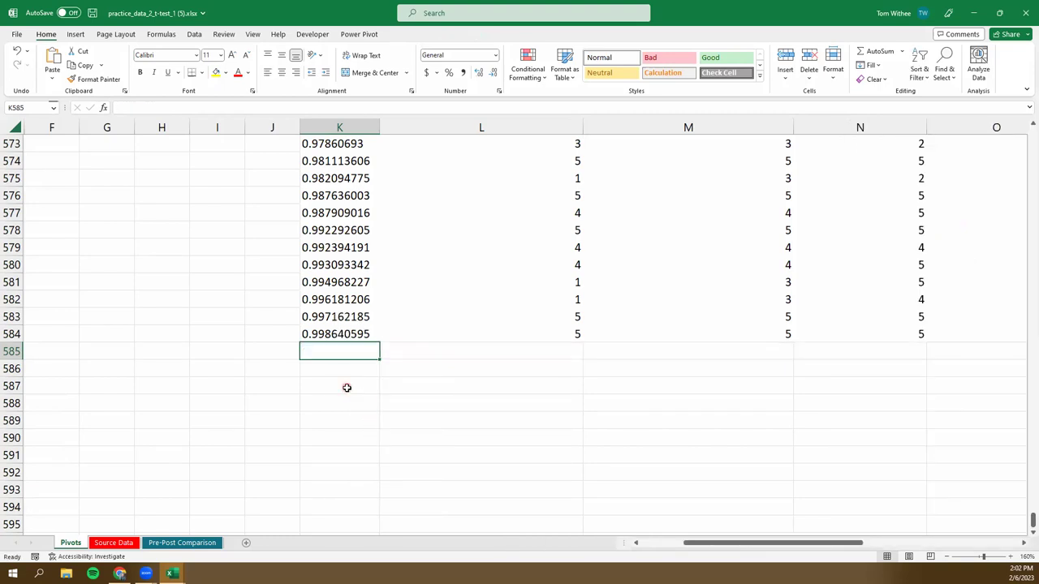
# - Return to the stats table, confirm B15 now shows 3.76764, then select St Dev cell B16
pyautogui.click(218, 331)
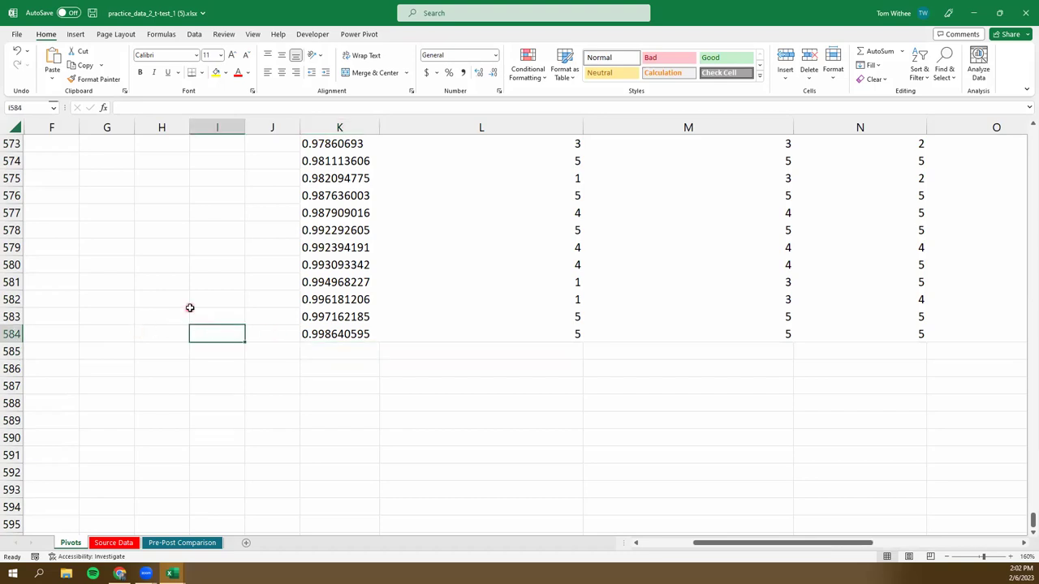
pyautogui.hotkey('ctrl', 'Up')
pyautogui.press('Left')
pyautogui.press('Home')
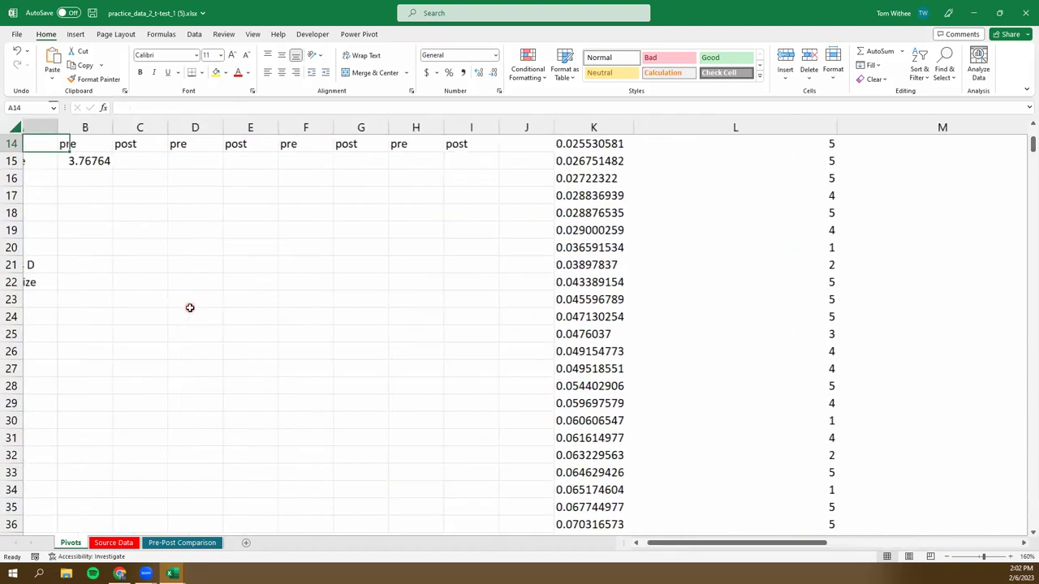
pyautogui.press('Up')
pyautogui.press('Up')
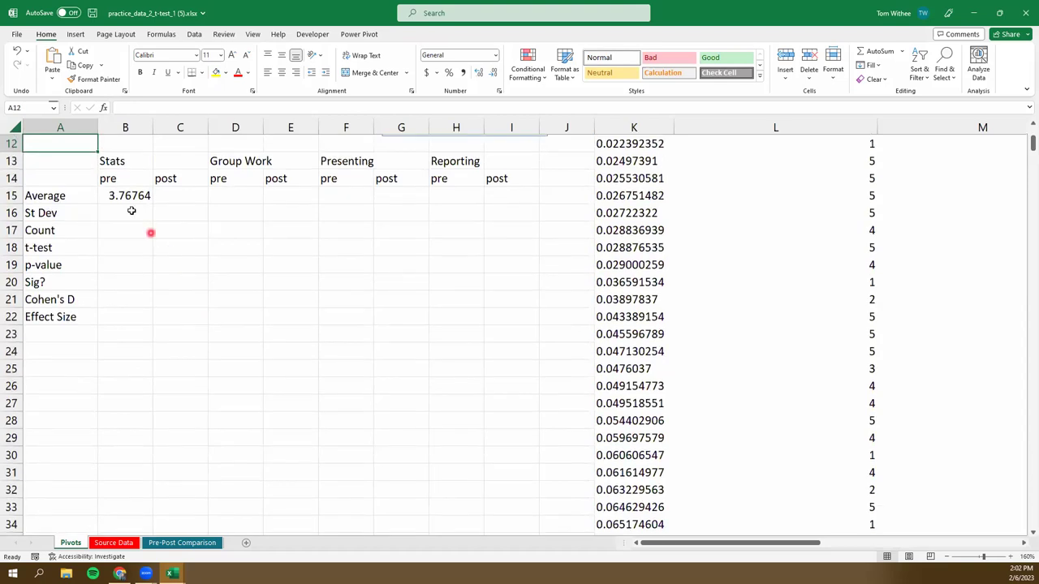
pyautogui.click(129, 196)
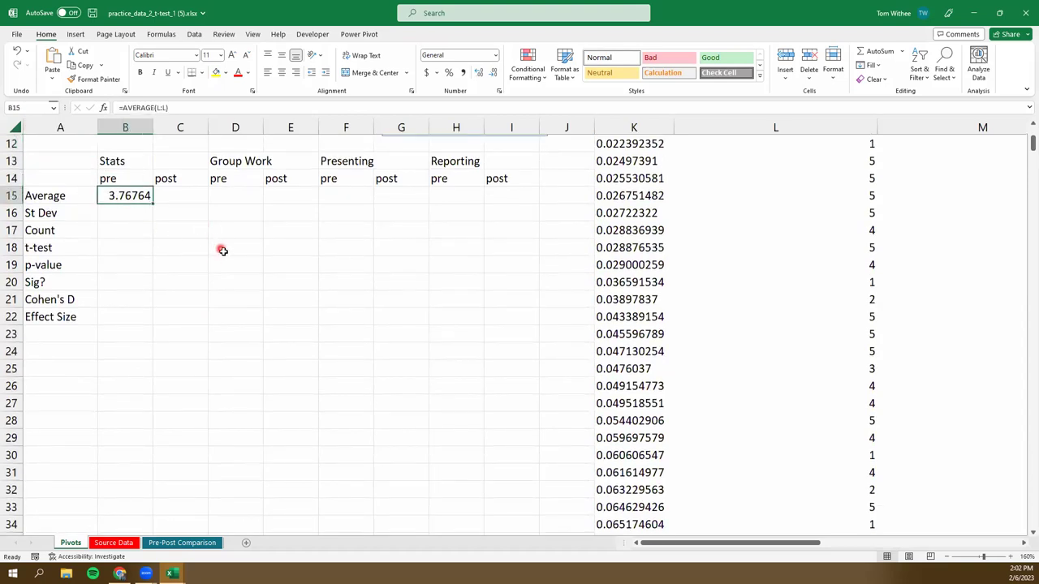
pyautogui.scroll(3, 236, 227)
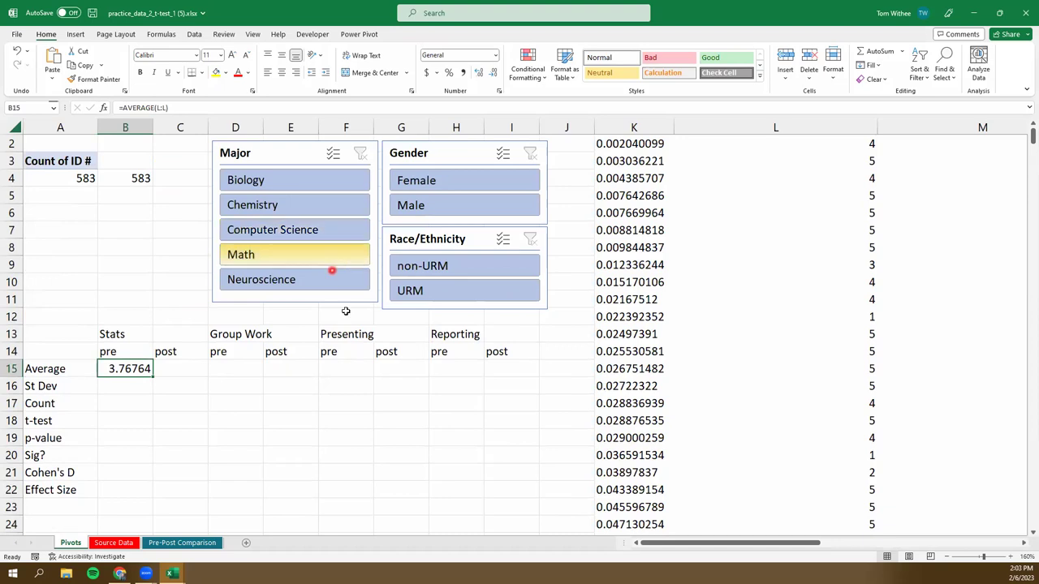
pyautogui.click(118, 385)
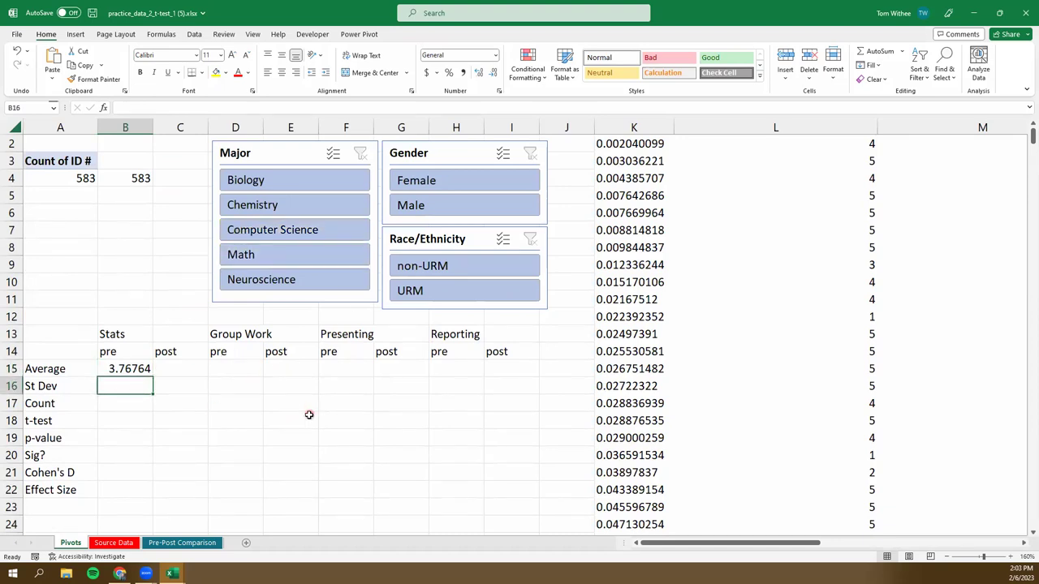
pyautogui.press('Up')
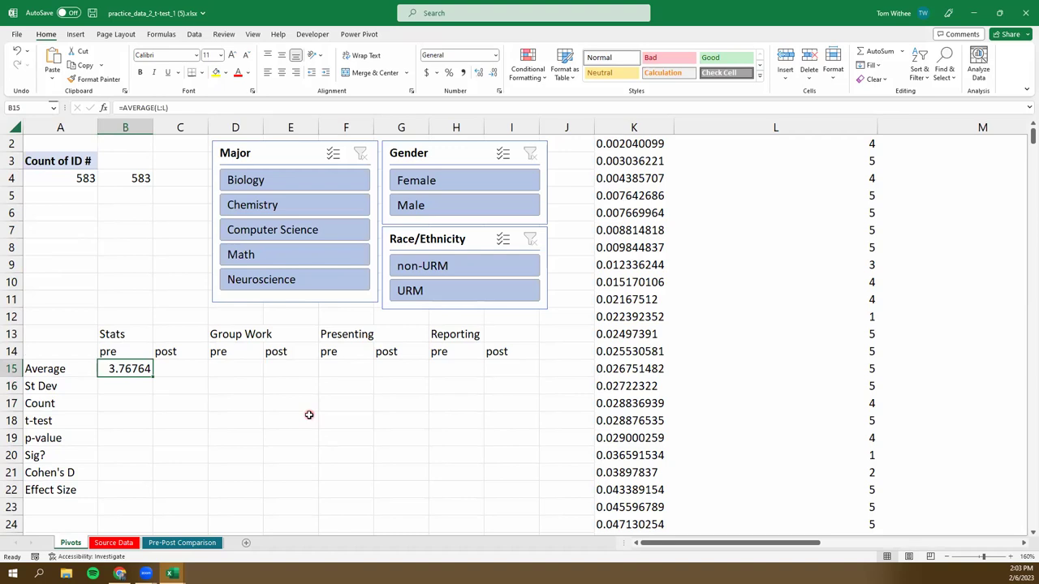
pyautogui.press('Down')
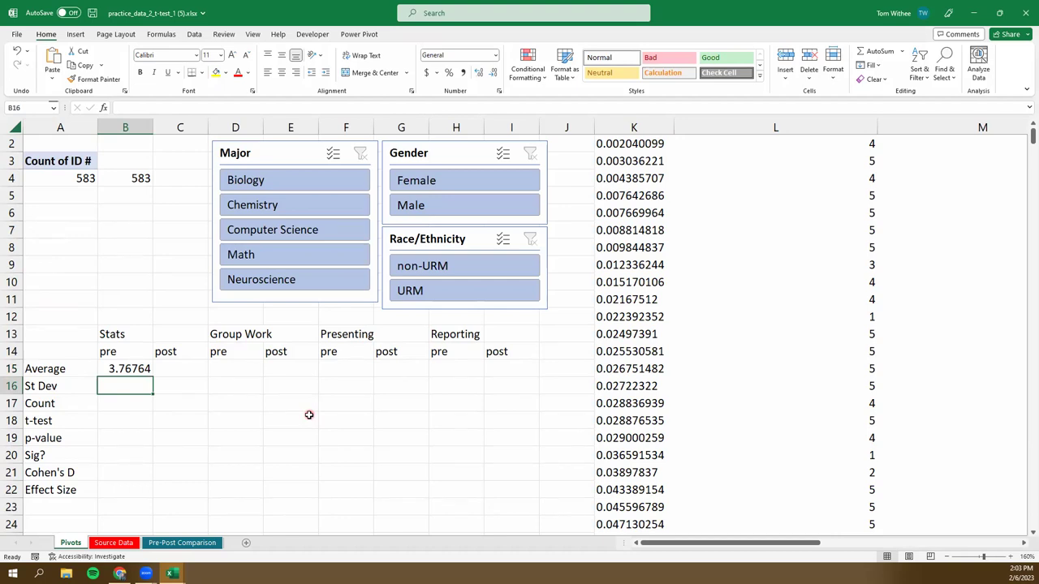
# - Enter =STDEV(L:L) in B16 to get the pre standard deviation of 1.34397
pyautogui.write('=s')
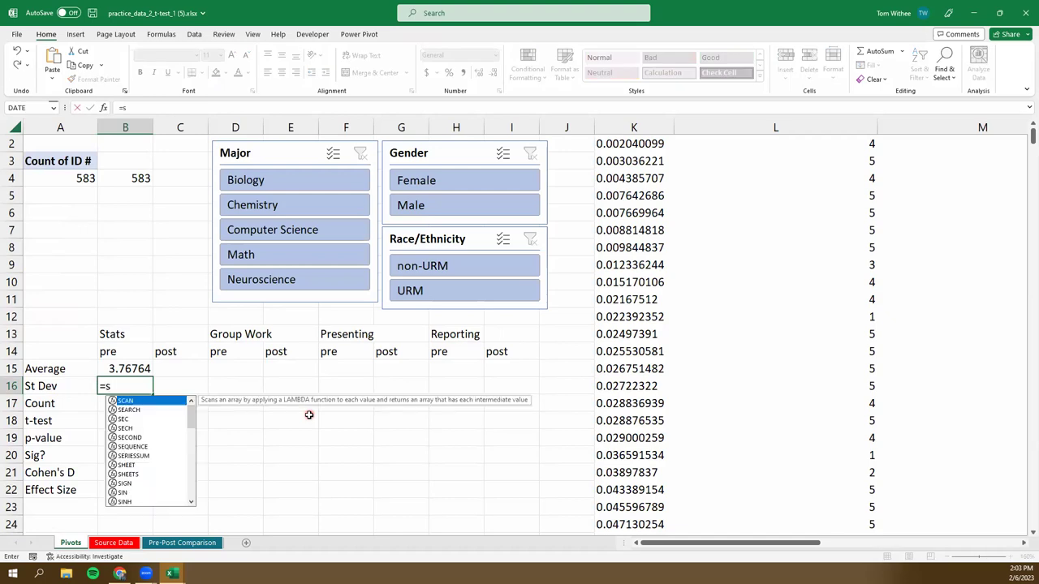
pyautogui.write('tdev')
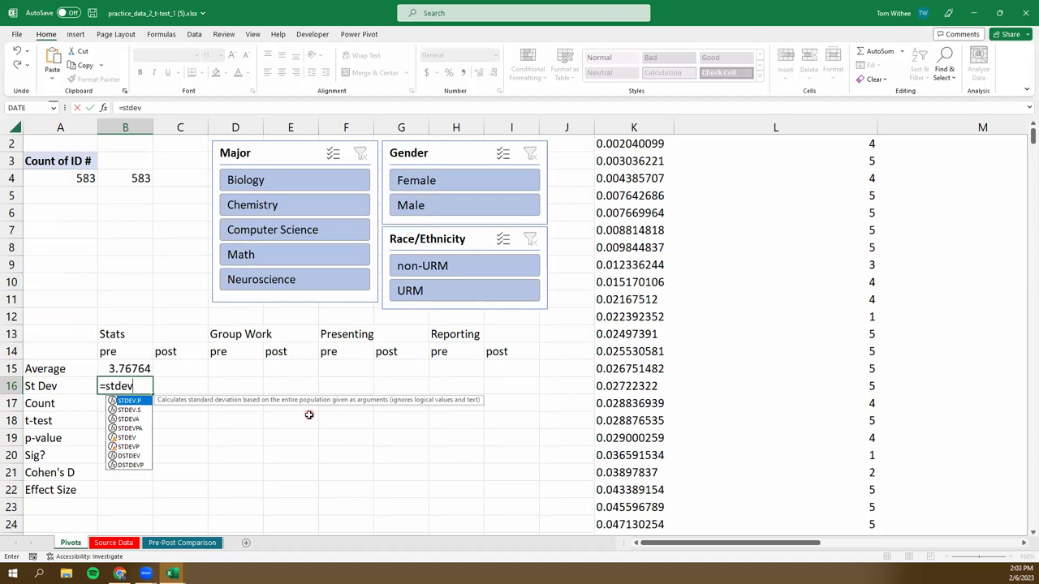
pyautogui.write('(')
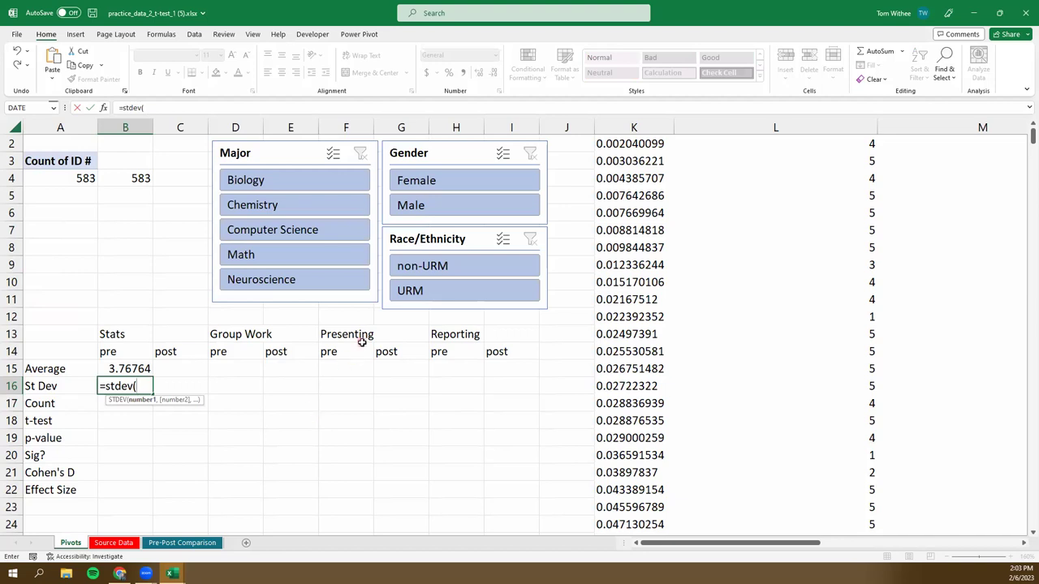
pyautogui.click(731, 124)
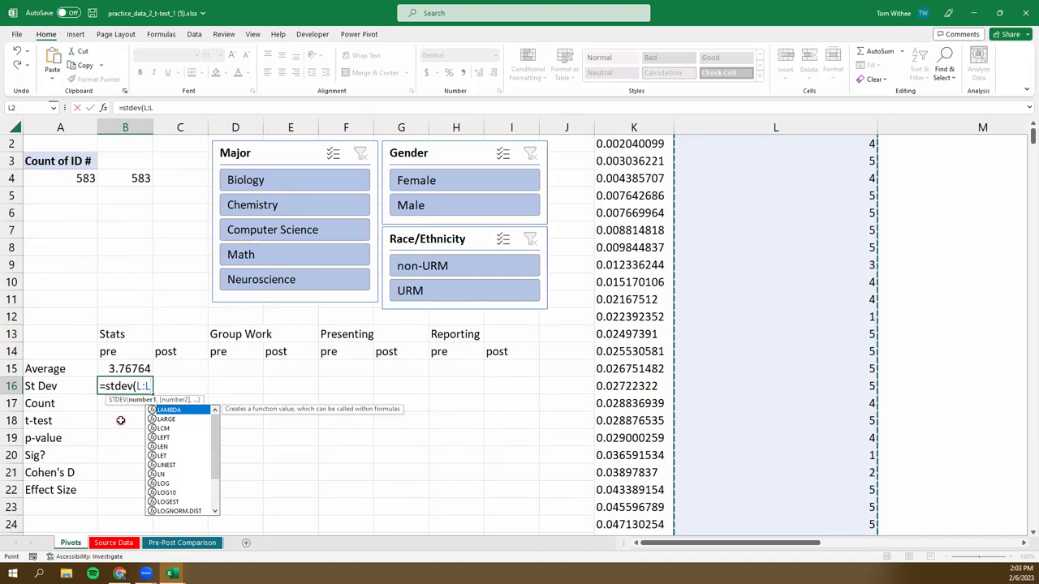
pyautogui.press('Return')
pyautogui.press('Up')
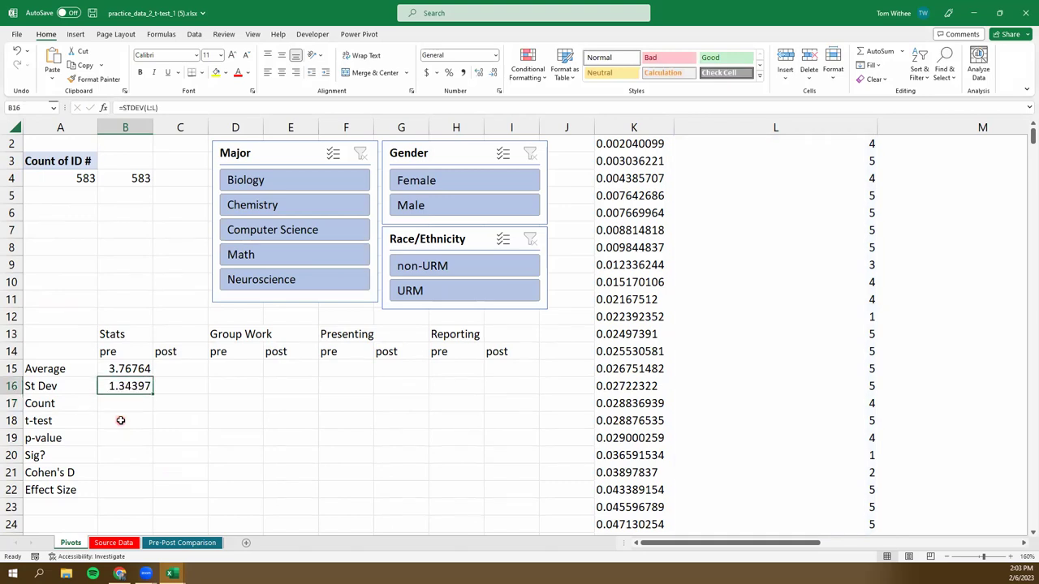
pyautogui.press('Down')
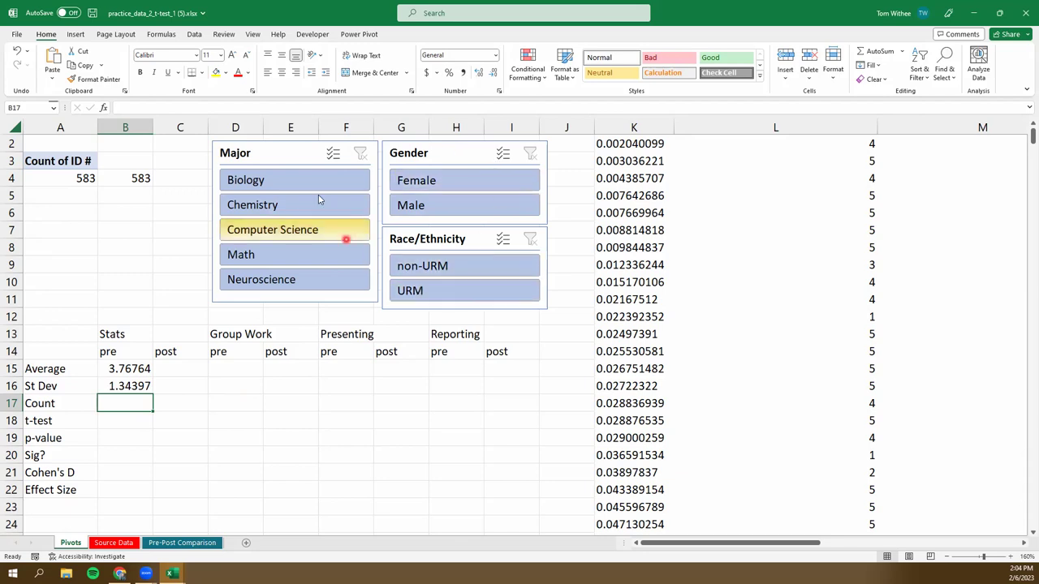
pyautogui.click(297, 181)
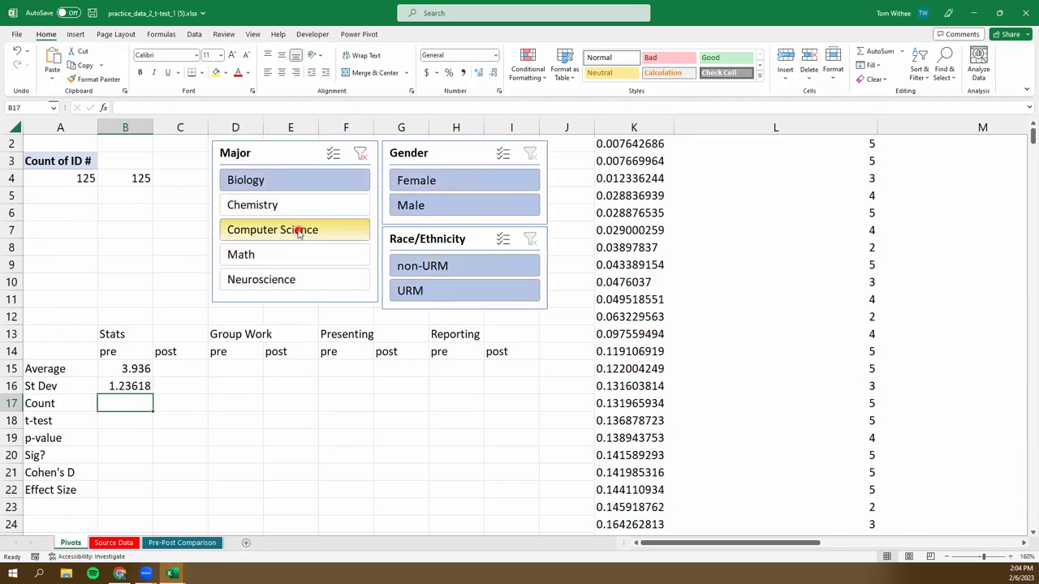
pyautogui.click(293, 231)
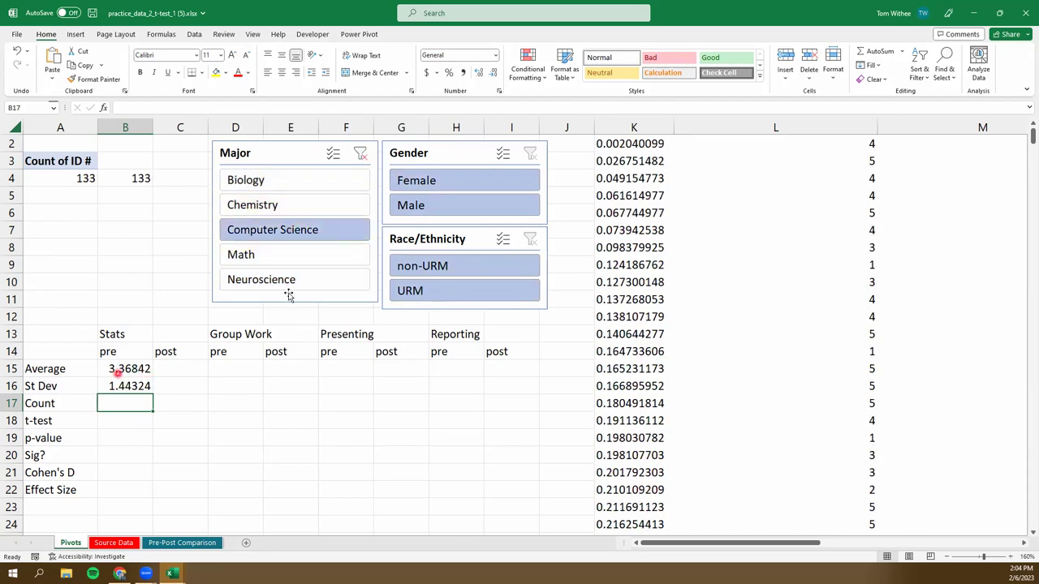
pyautogui.click(430, 181)
pyautogui.click(441, 284)
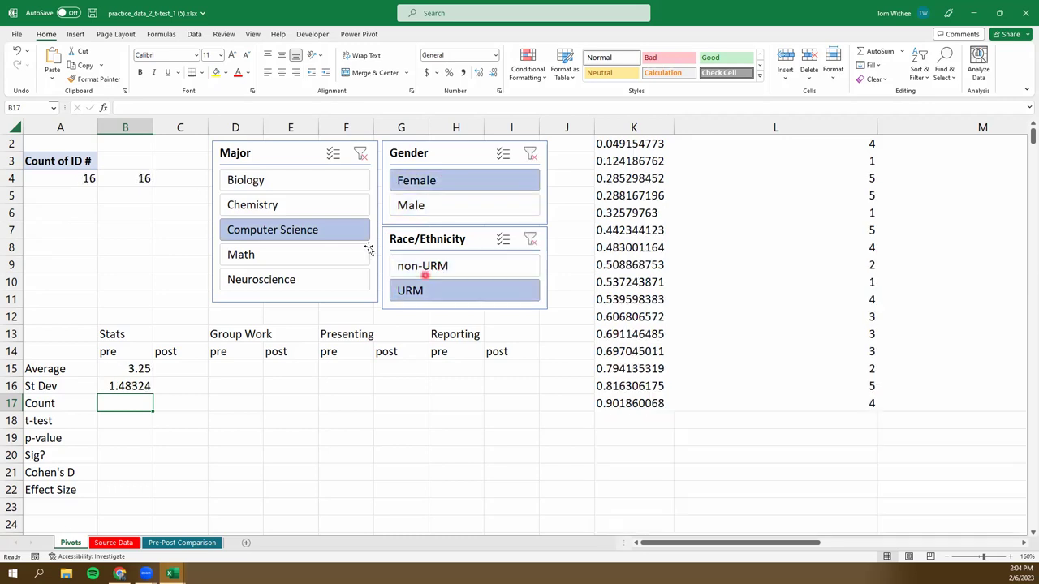
pyautogui.click(361, 153)
pyautogui.click(530, 152)
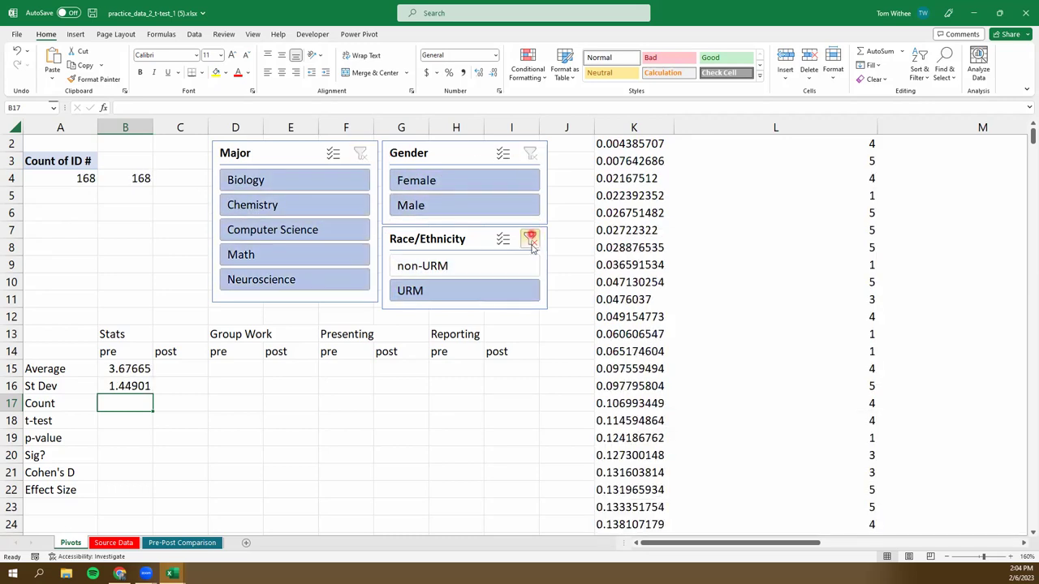
pyautogui.click(530, 238)
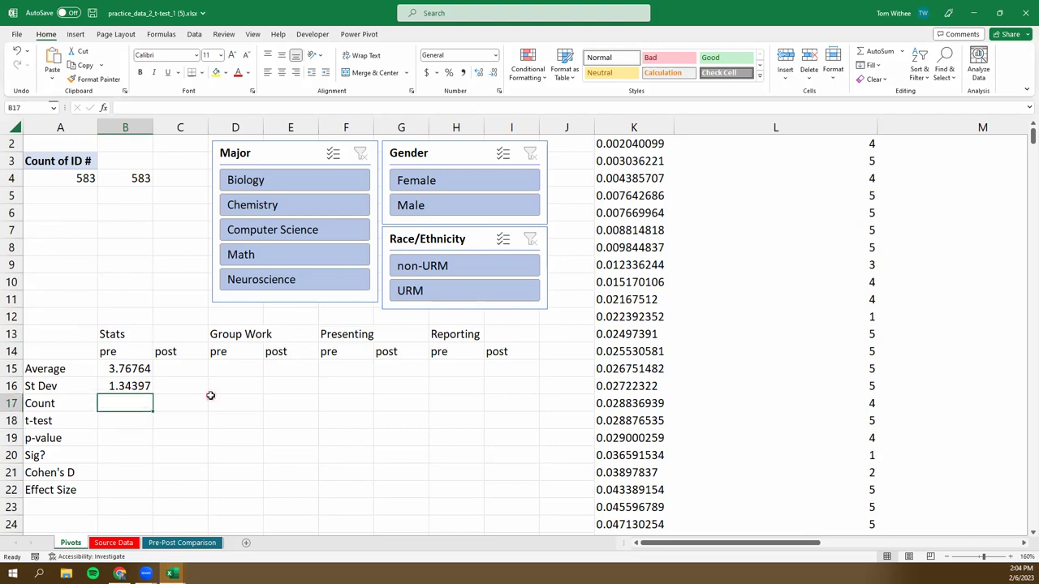
# - Enter =COUNT(L:L) in B17, giving a pre count of 581
pyautogui.write('=')
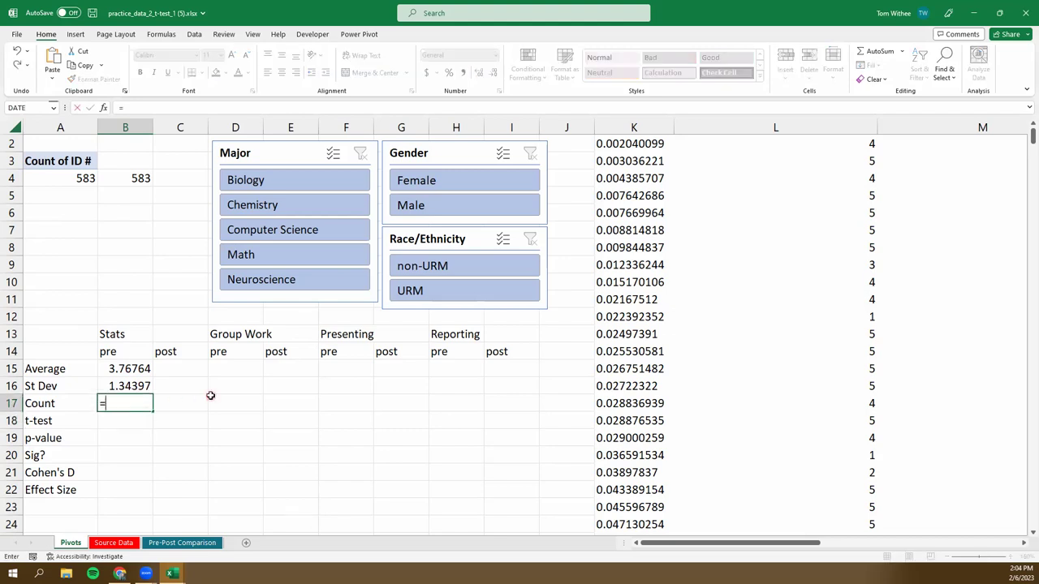
pyautogui.write('count(')
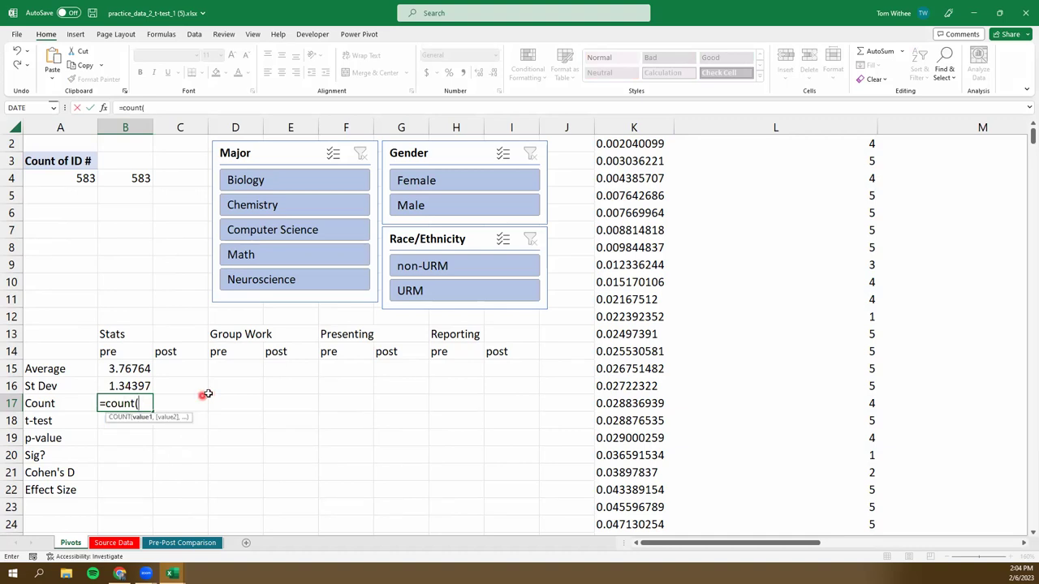
pyautogui.click(733, 126)
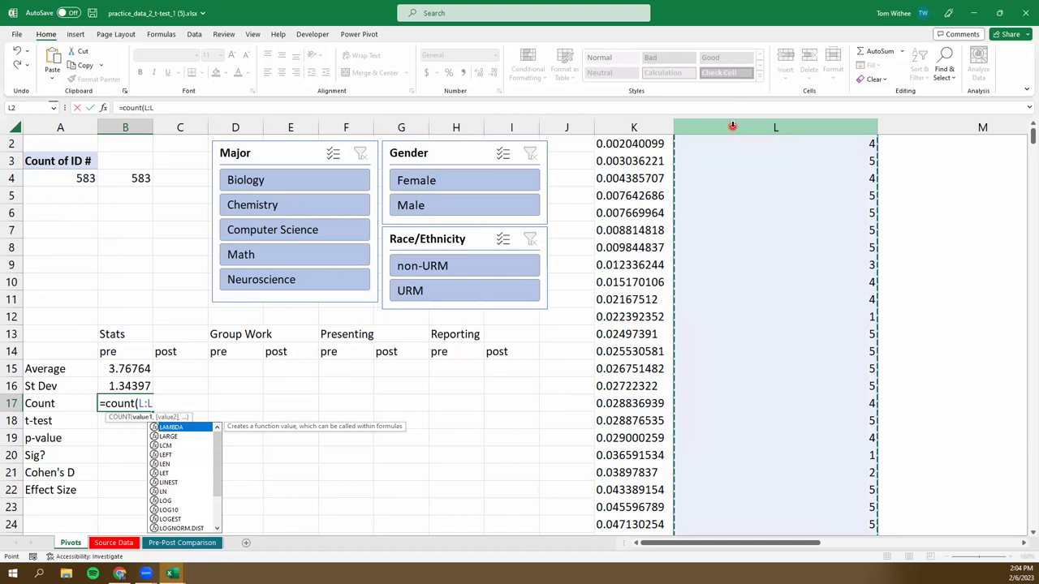
pyautogui.press('Return')
pyautogui.press('Up')
pyautogui.press('Up')
pyautogui.press('Up')
pyautogui.press('Down')
# - Select the pre Average, St Dev and Count cells B15:B17
pyautogui.press('Down')
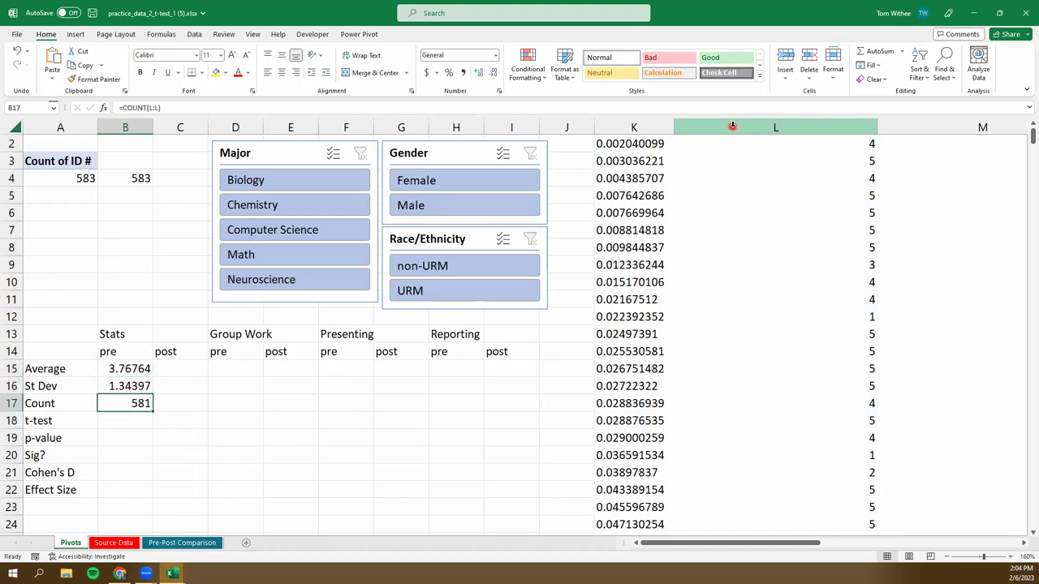
pyautogui.press('Up')
pyautogui.press('Up')
pyautogui.press('Down')
pyautogui.press('Down')
pyautogui.press('Up')
pyautogui.press('Up')
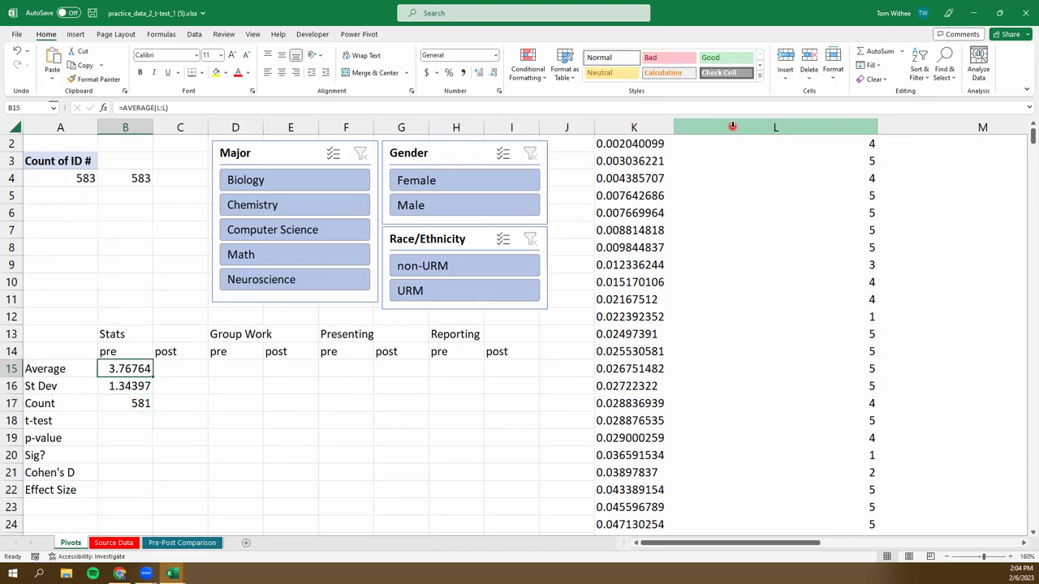
pyautogui.press('Up')
pyautogui.press('Down')
pyautogui.hotkey('shift', 'Down')
pyautogui.hotkey('shift', 'Down')
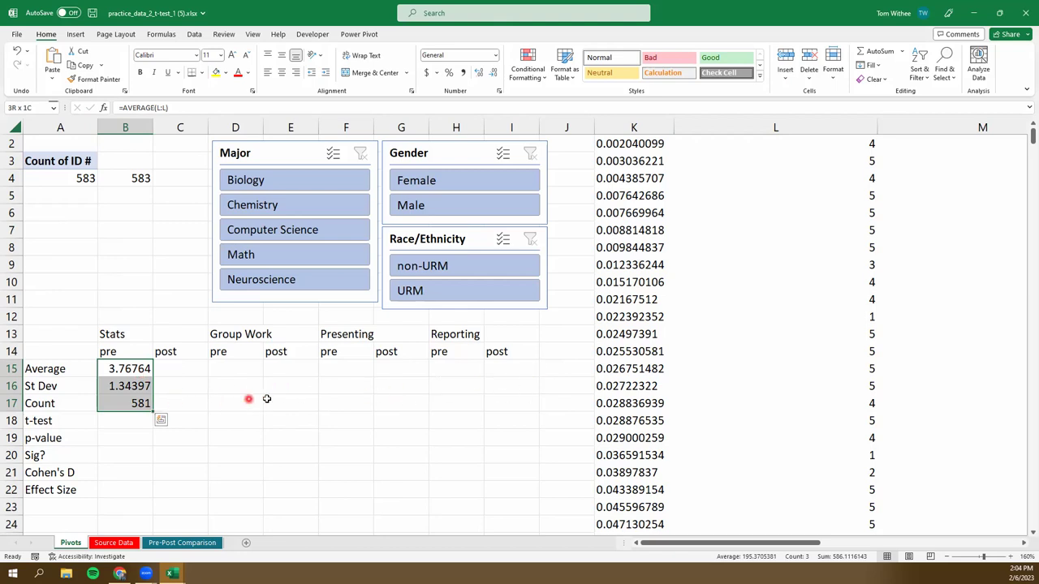
# - Fill the B15:B17 stats formulas right across the pre and post columns
pyautogui.moveTo(114, 370); pyautogui.dragTo(117, 404)
pyautogui.moveTo(151, 410); pyautogui.dragTo(520, 412)
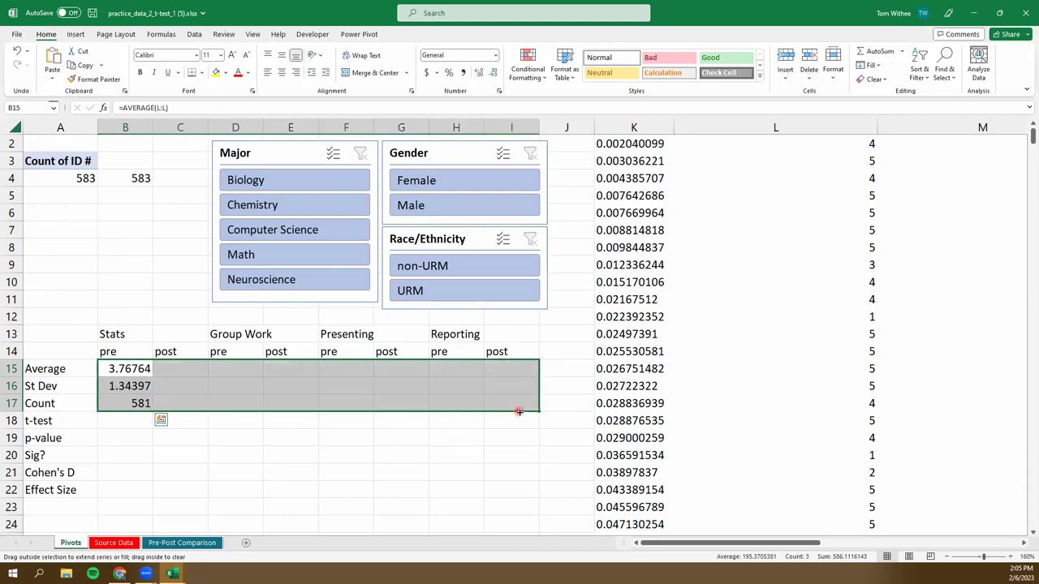
pyautogui.click(185, 370)
pyautogui.click(240, 368)
pyautogui.click(297, 370)
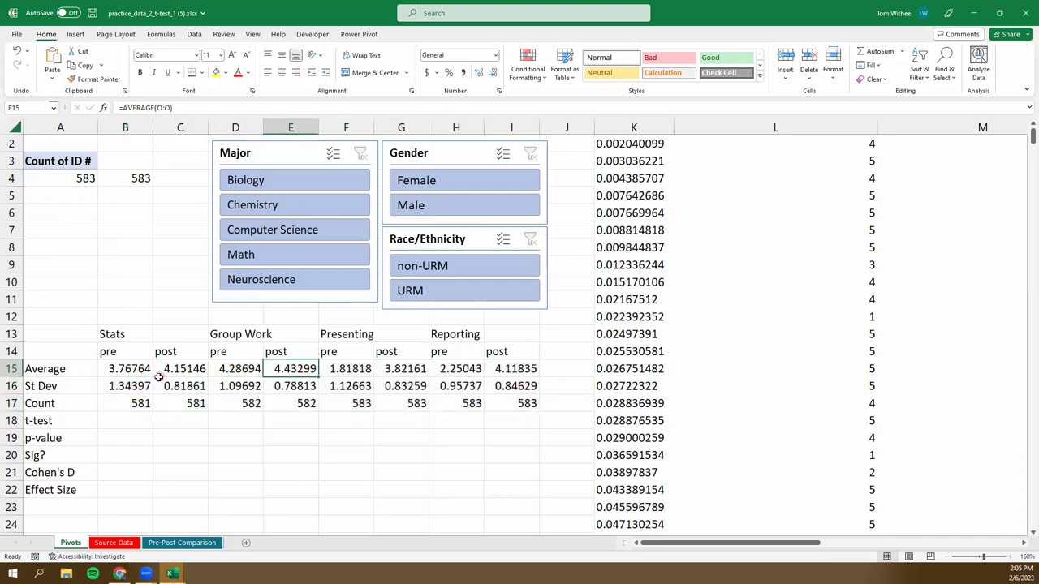
pyautogui.click(125, 369)
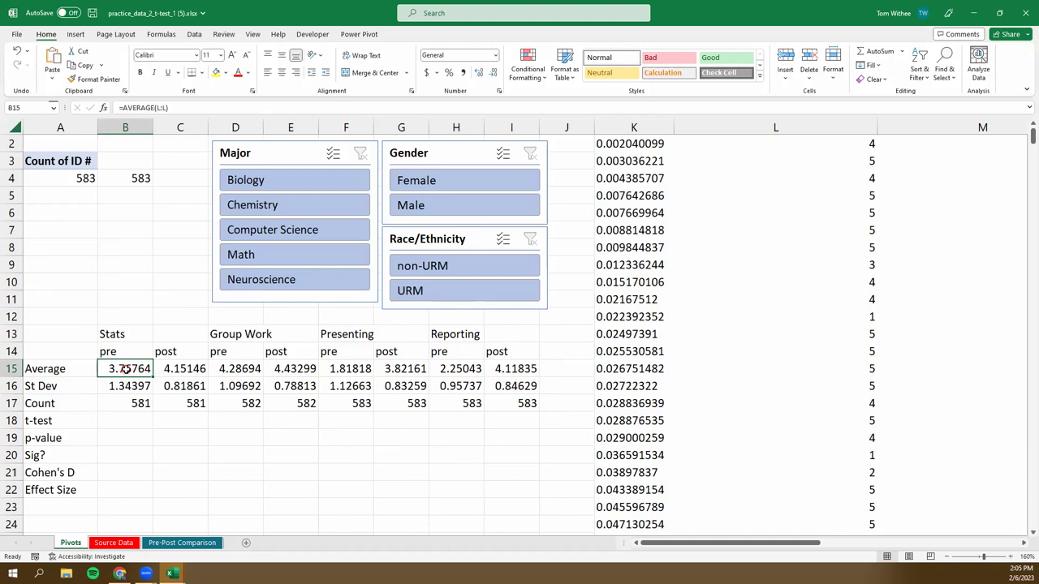
# - Check the copied AVERAGE formulas and refill B15:B17 through column I
pyautogui.press('Right')
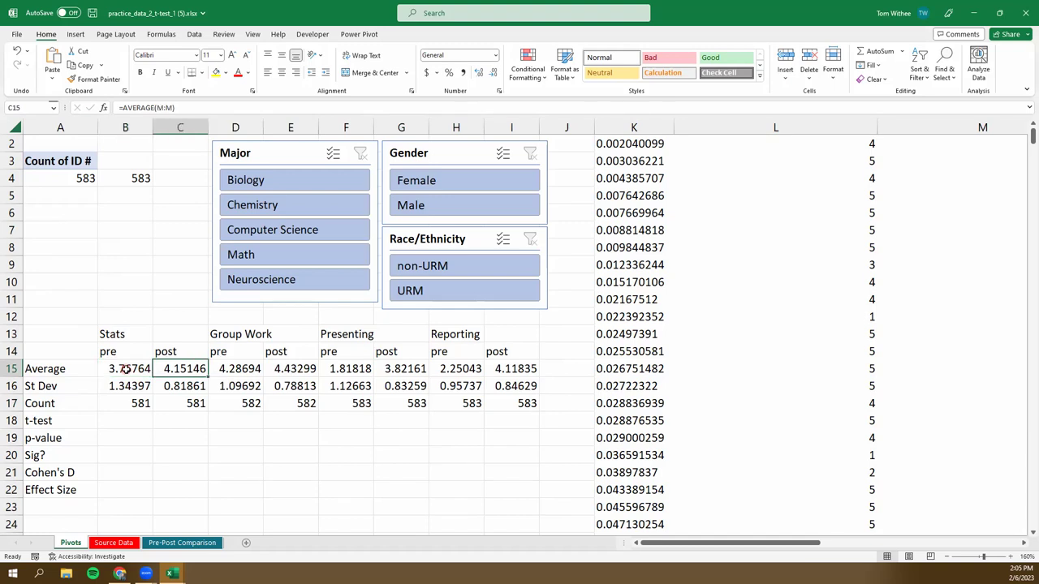
pyautogui.press('Right')
pyautogui.press('Right')
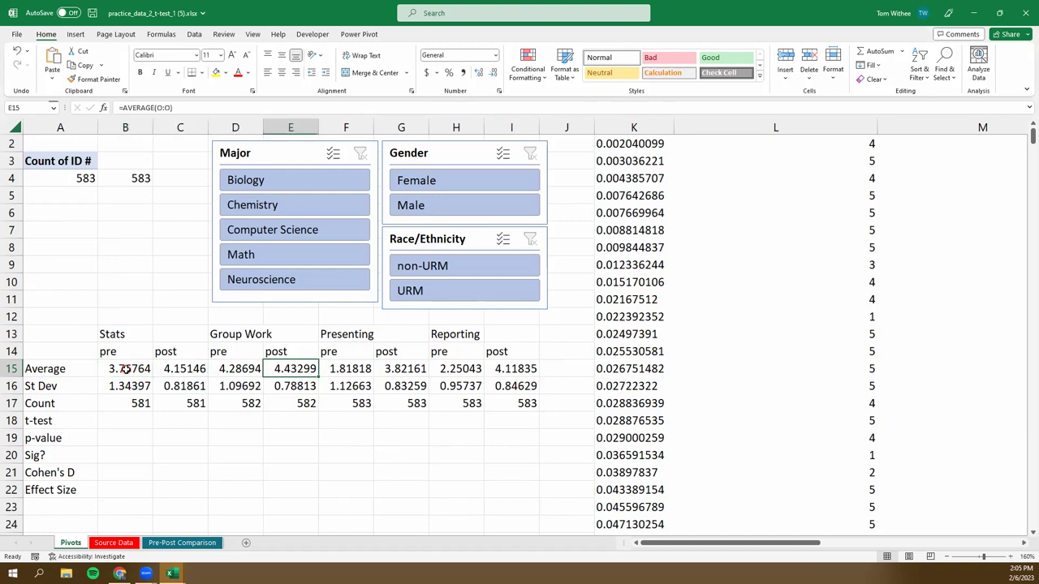
pyautogui.press('Right')
pyautogui.press('Right')
pyautogui.press('Right')
pyautogui.press('Right')
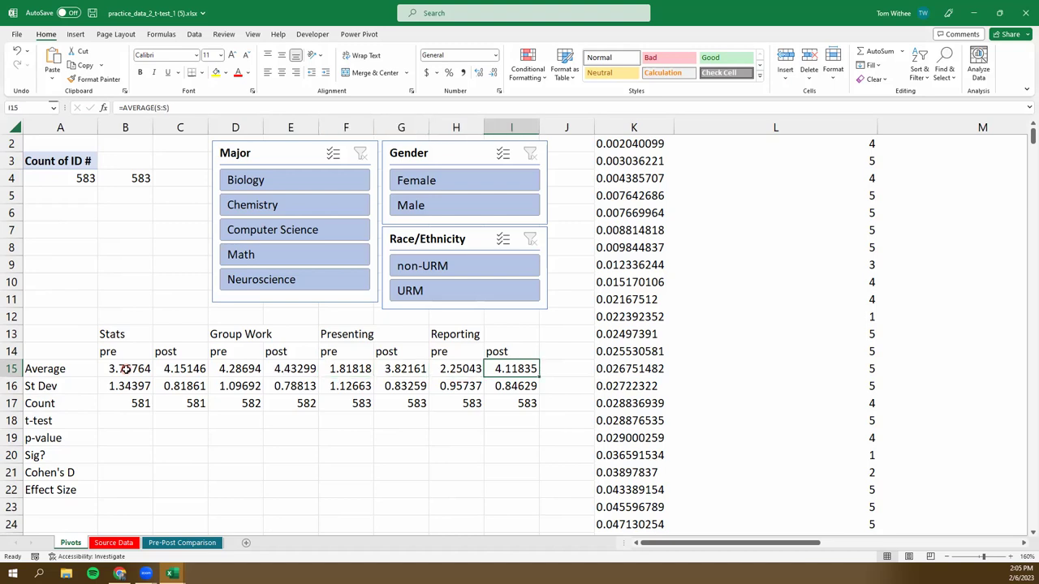
pyautogui.press('Left')
pyautogui.press('Left')
pyautogui.press('Left')
pyautogui.press('Left')
pyautogui.press('Left')
pyautogui.press('Left')
pyautogui.press('Left')
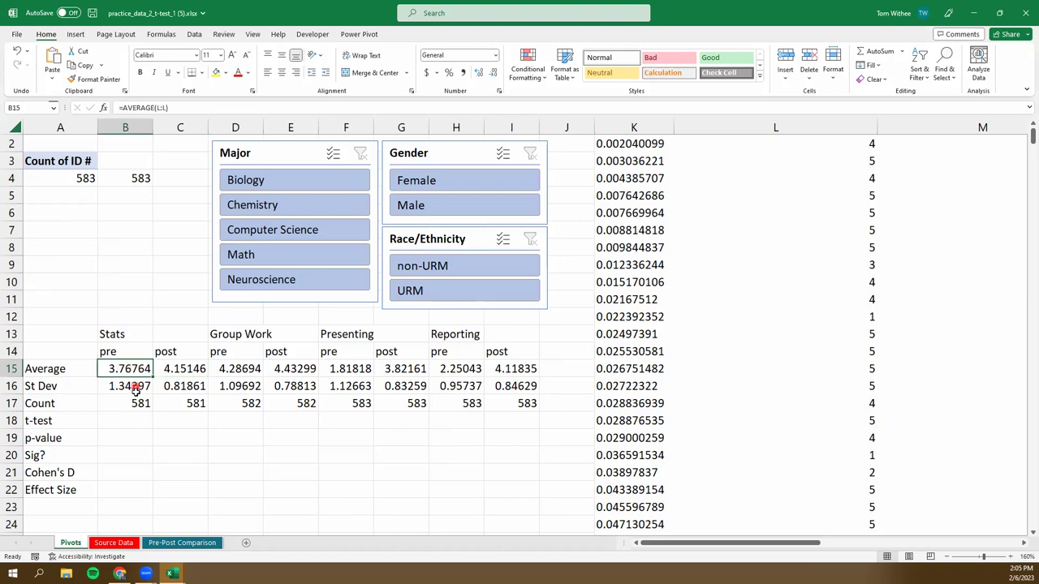
pyautogui.moveTo(131, 381); pyautogui.dragTo(134, 403)
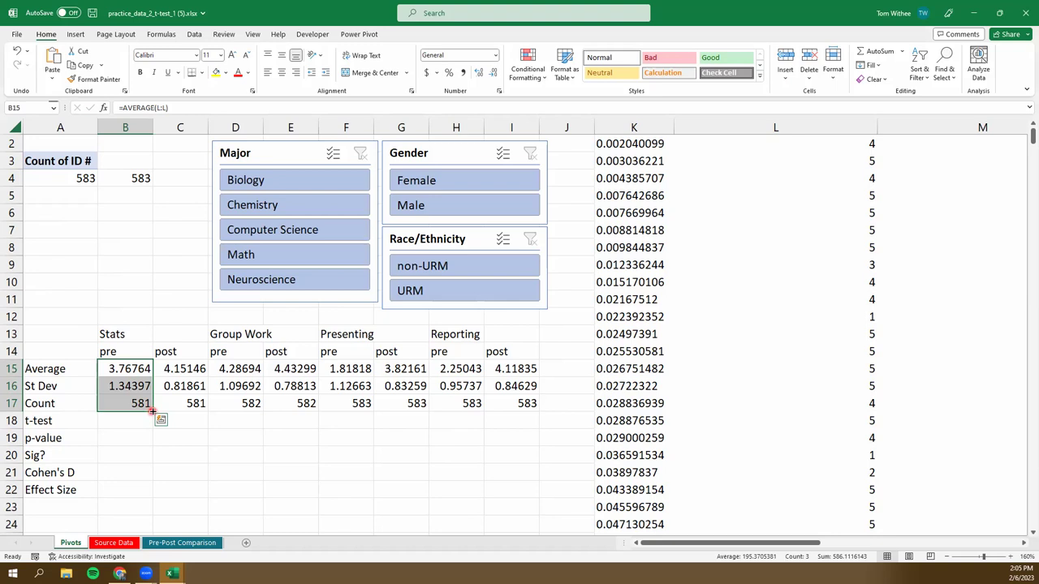
pyautogui.moveTo(152, 411); pyautogui.dragTo(526, 406)
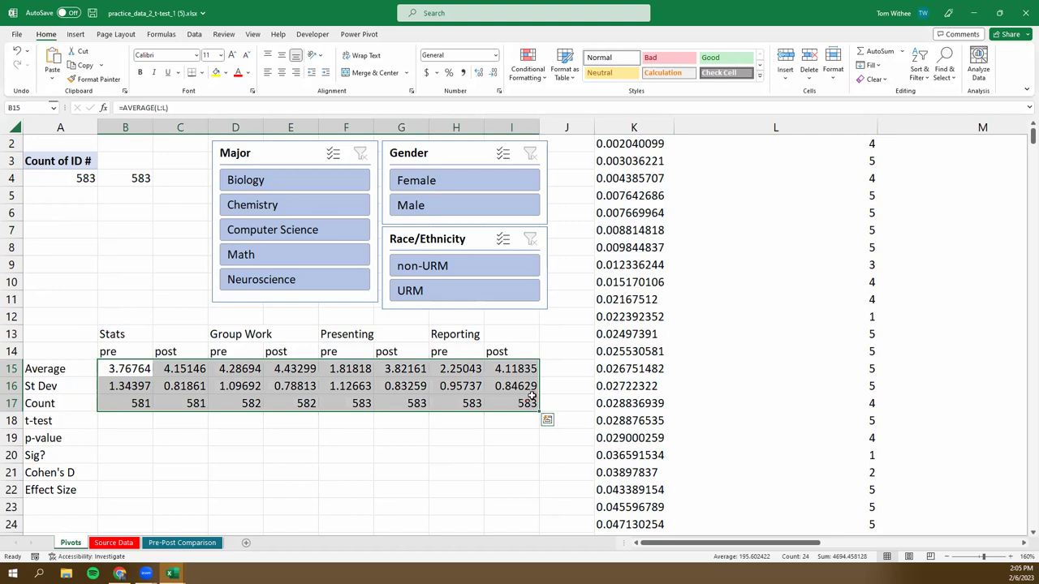
pyautogui.click(135, 420)
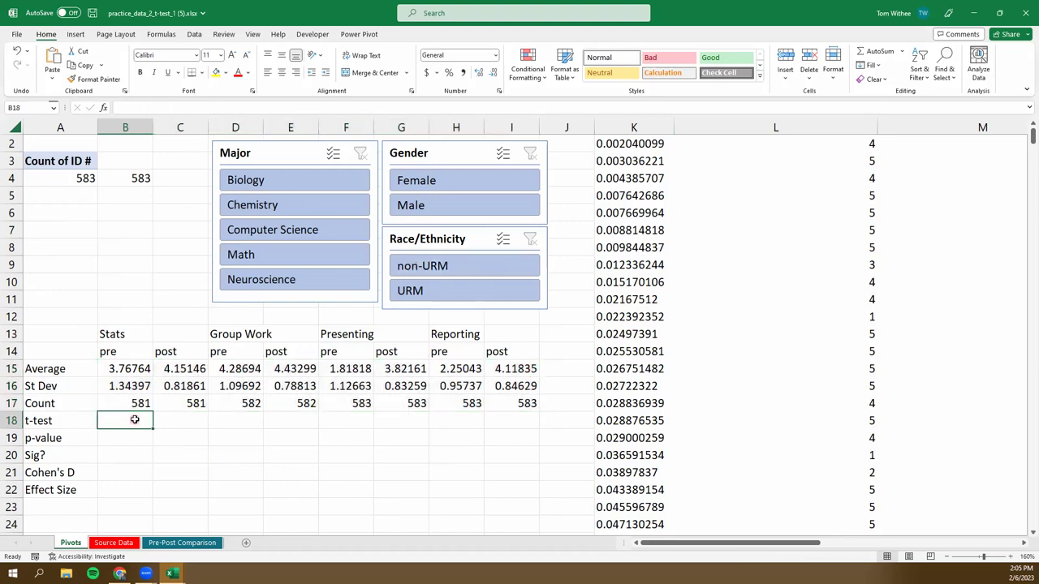
# - Round the Average and St Dev rows to one decimal, e.g. 3.8 and 1.3
pyautogui.click(177, 419)
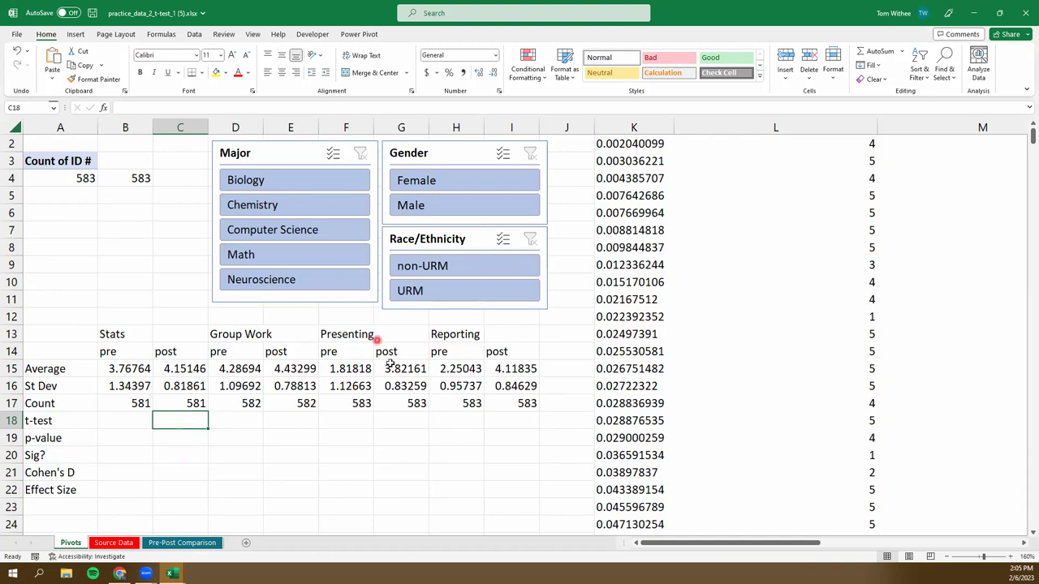
pyautogui.moveTo(101, 373); pyautogui.dragTo(531, 382)
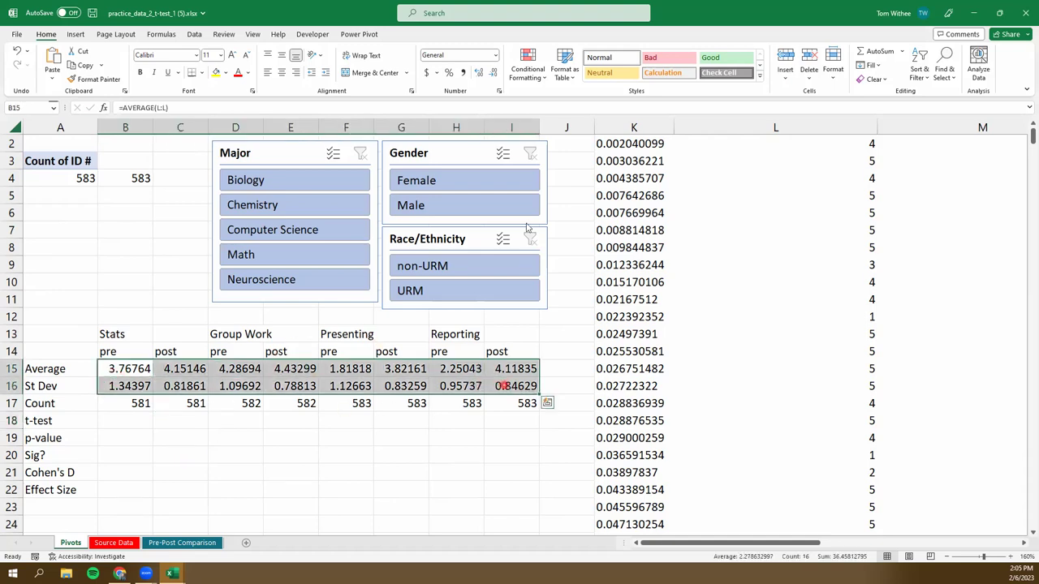
pyautogui.click(479, 72)
pyautogui.click(492, 73)
pyautogui.click(492, 75)
pyautogui.click(493, 75)
pyautogui.click(493, 75)
pyautogui.click(493, 75)
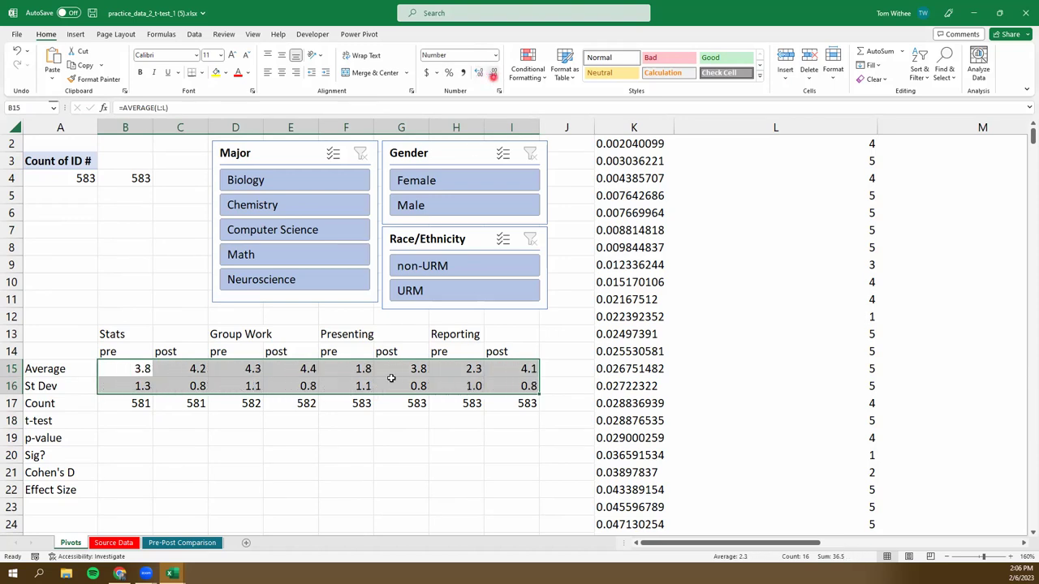
pyautogui.click(195, 442)
pyautogui.click(181, 449)
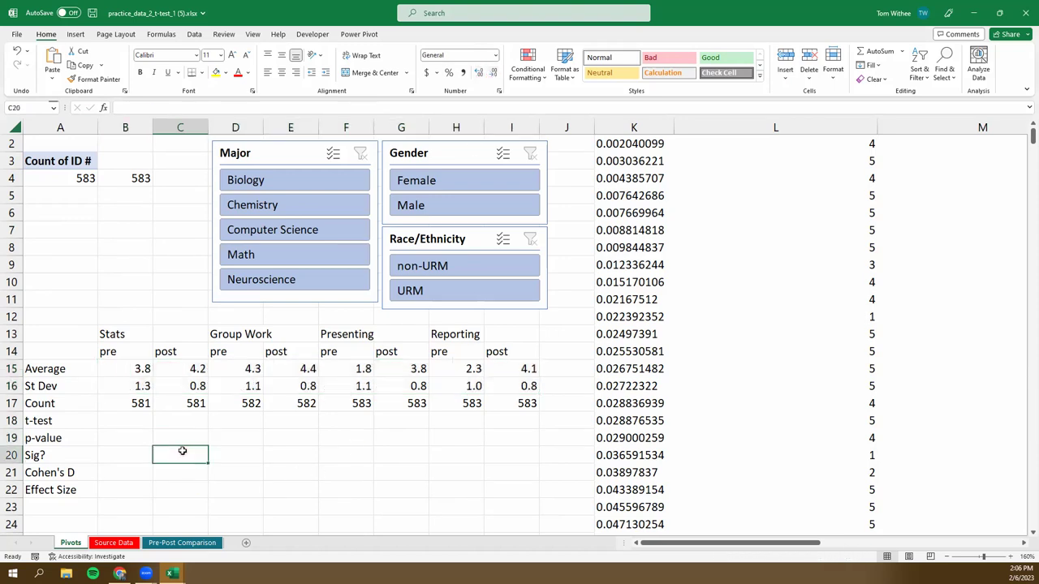
pyautogui.moveTo(134, 370); pyautogui.dragTo(520, 386)
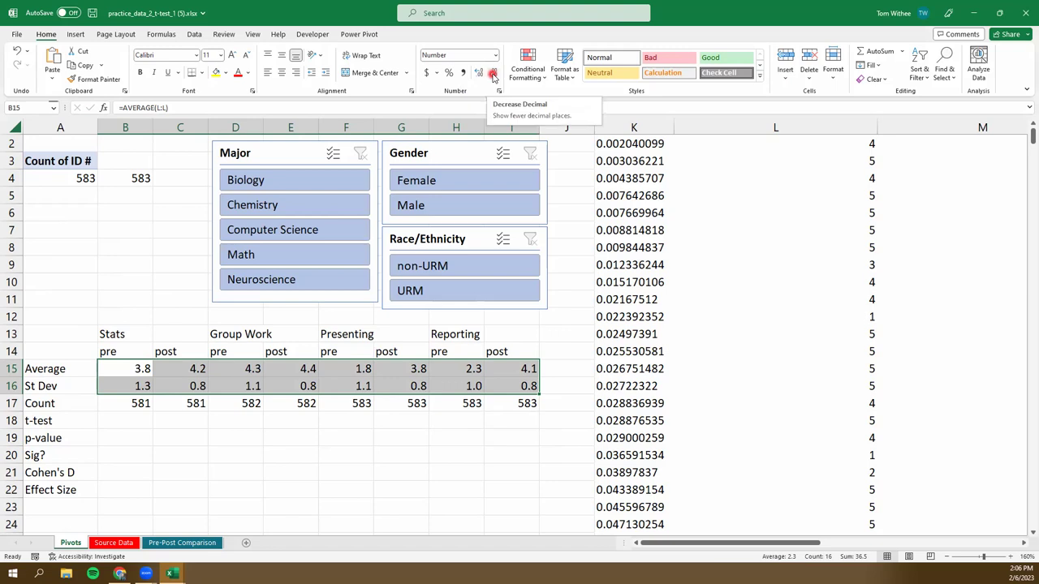
pyautogui.click(213, 436)
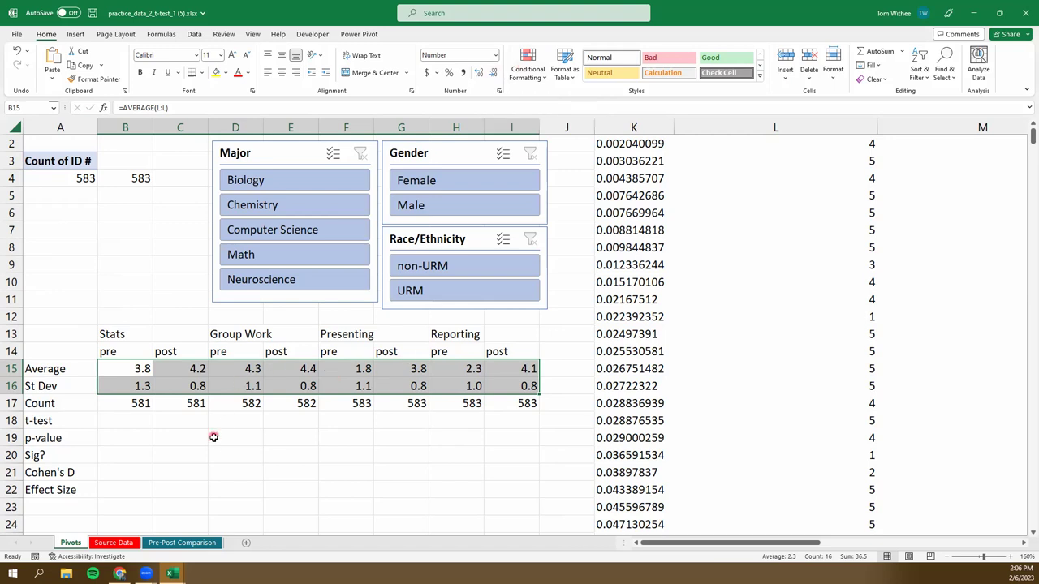
pyautogui.click(170, 421)
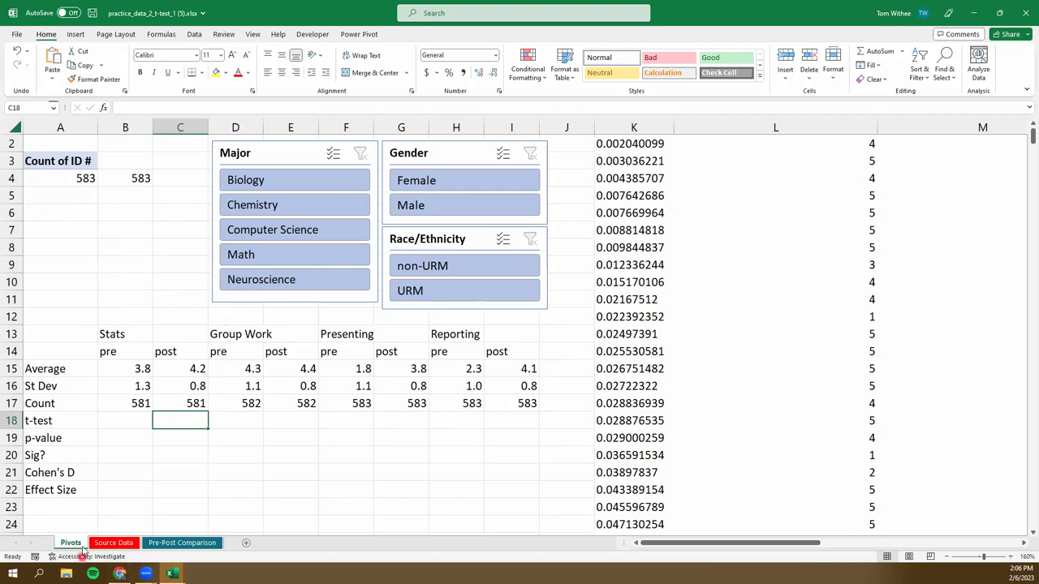
# - Select the five result cells C18:C22 below the post column
pyautogui.click(175, 422)
pyautogui.moveTo(175, 421); pyautogui.dragTo(176, 490)
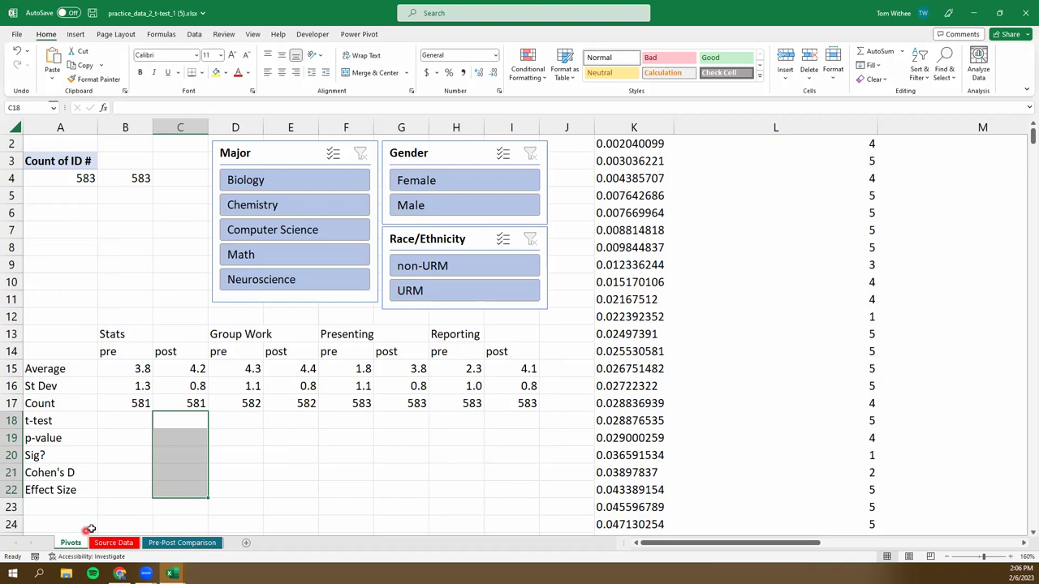
pyautogui.click(71, 543)
pyautogui.click(67, 543)
# - Choose Pivot Dash2 in the sheet tab's Unhide list
pyautogui.rightClick(67, 543)
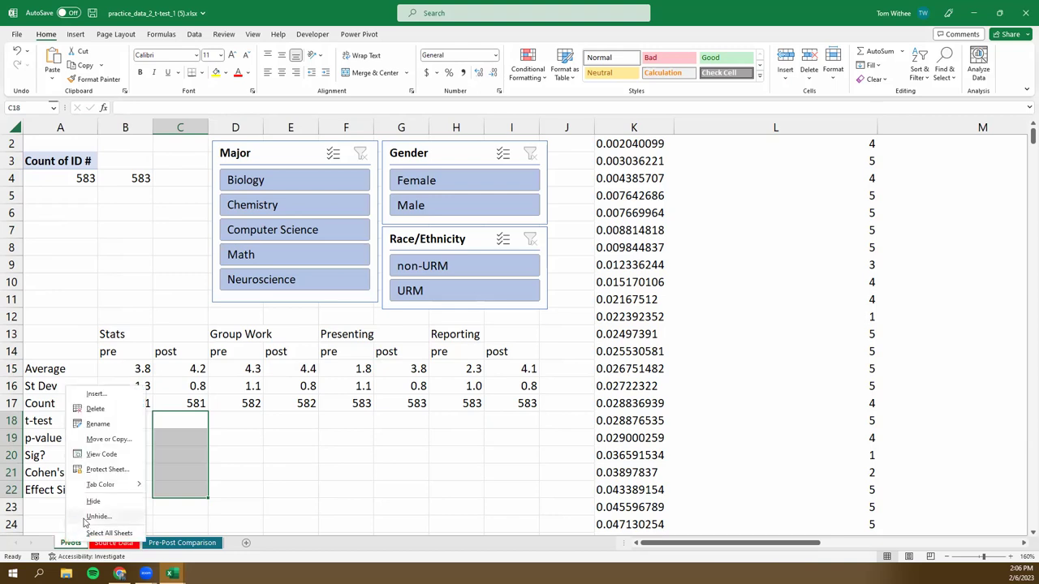
pyautogui.click(95, 517)
pyautogui.click(38, 484)
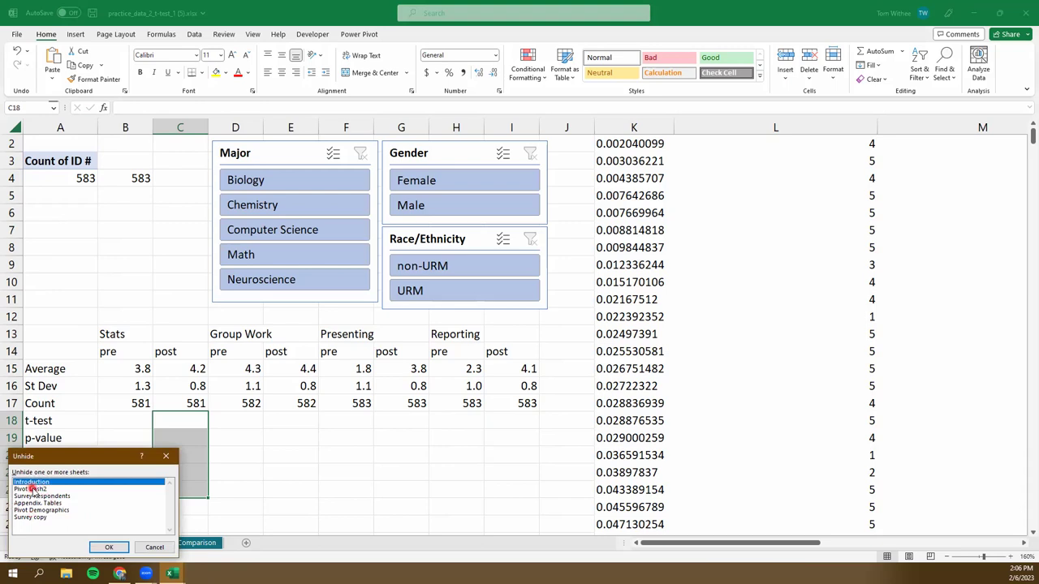
pyautogui.click(53, 489)
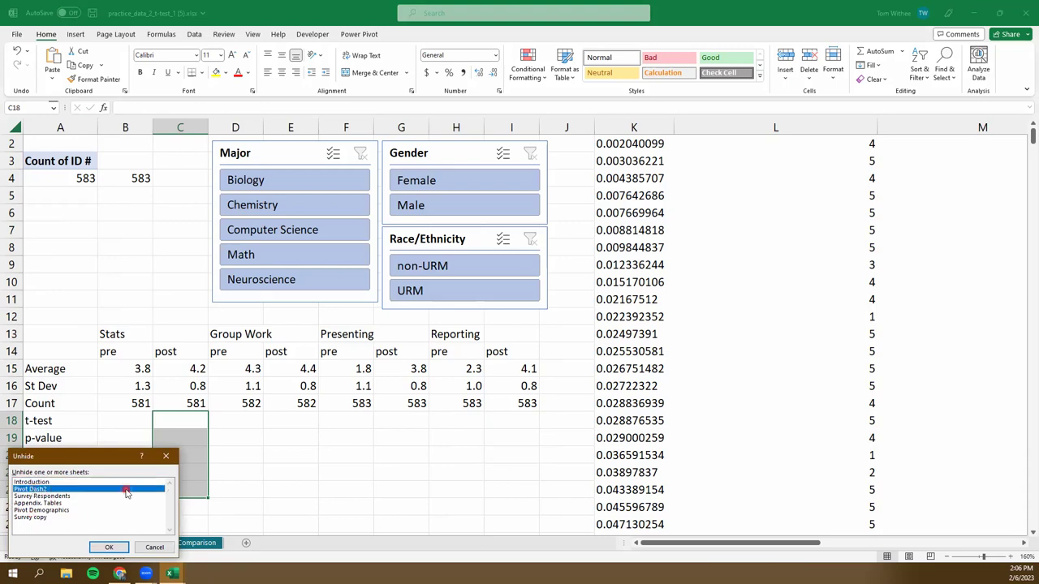
pyautogui.click(111, 549)
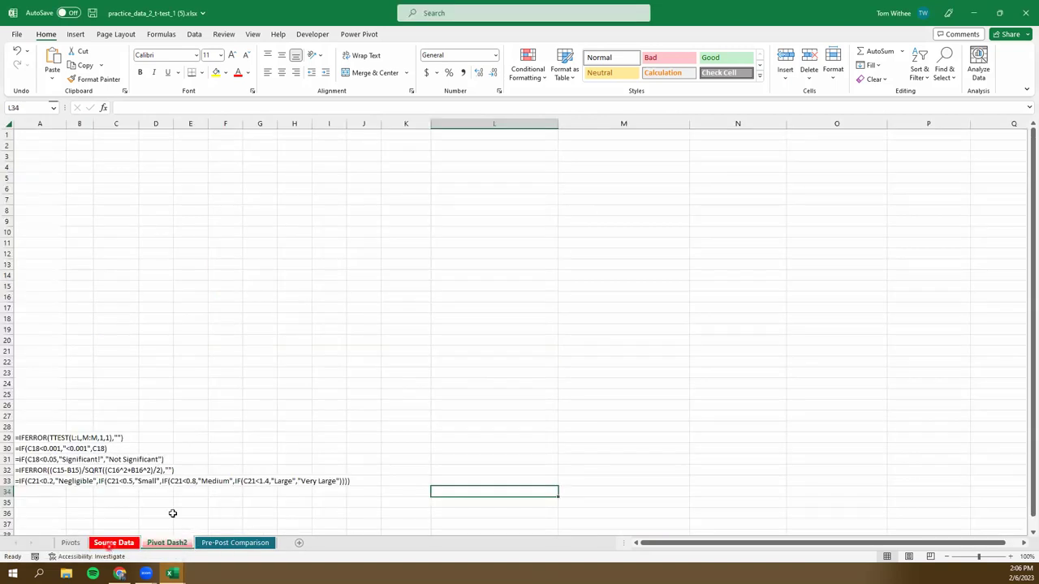
# - Copy the five t-test and effect-size formula lines A29:A33 on Pivot Dash2
pyautogui.moveTo(38, 440); pyautogui.dragTo(29, 481)
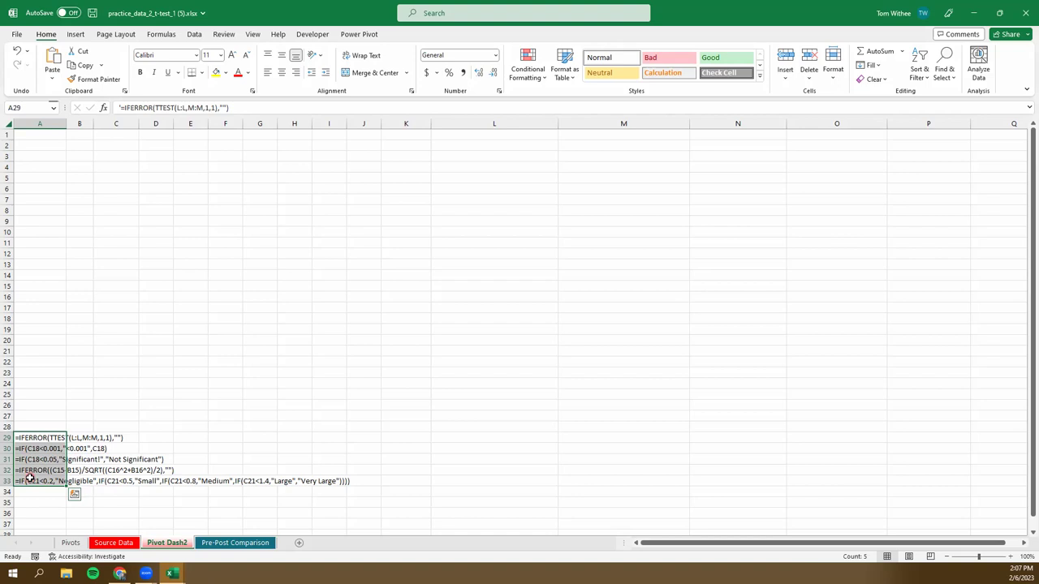
pyautogui.click(155, 542)
pyautogui.click(161, 545)
pyautogui.click(164, 547)
pyautogui.click(184, 543)
pyautogui.click(79, 405)
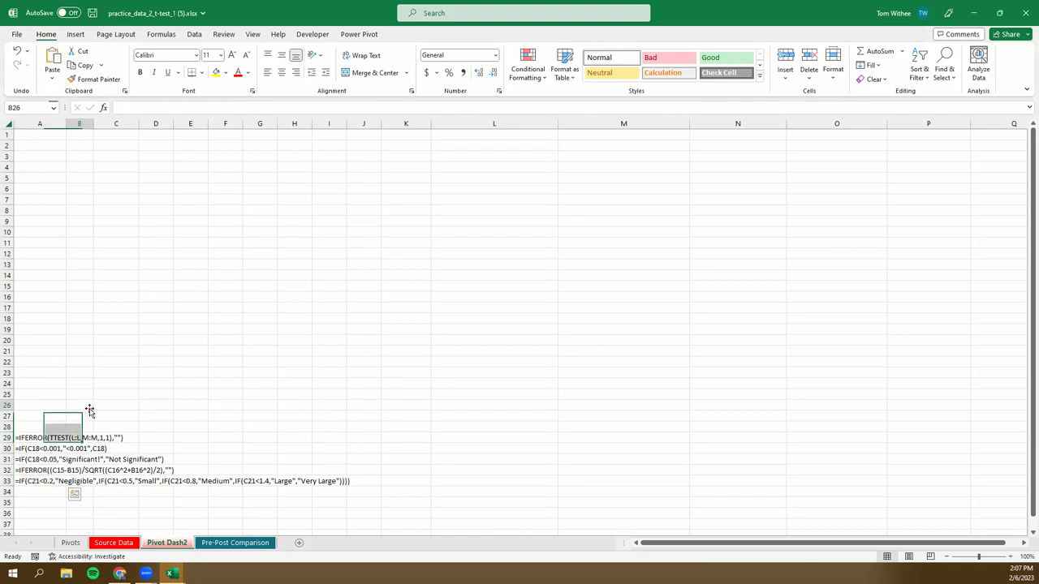
pyautogui.moveTo(31, 438); pyautogui.dragTo(27, 481)
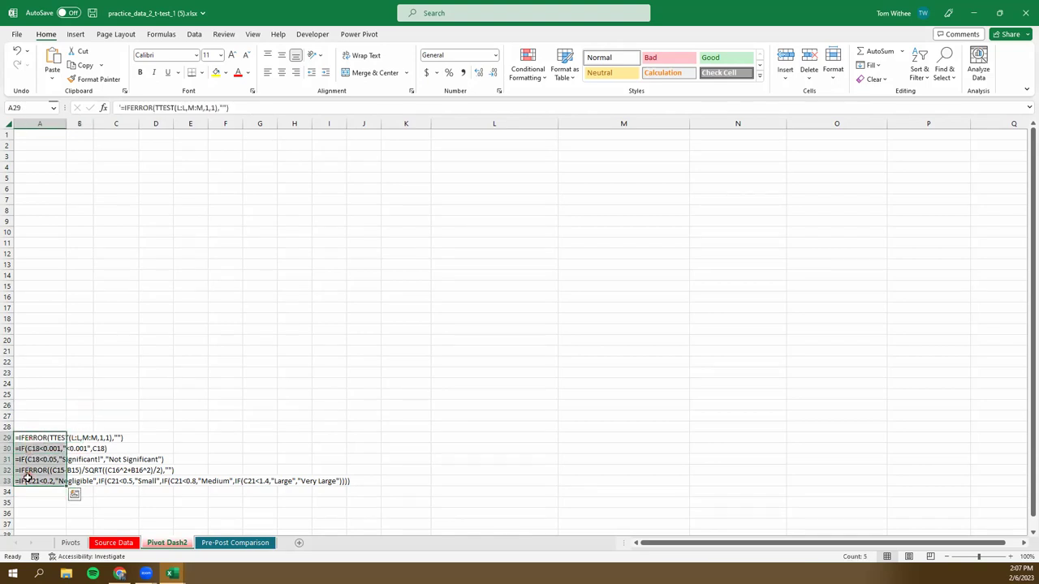
pyautogui.hotkey('ctrl', 'c')
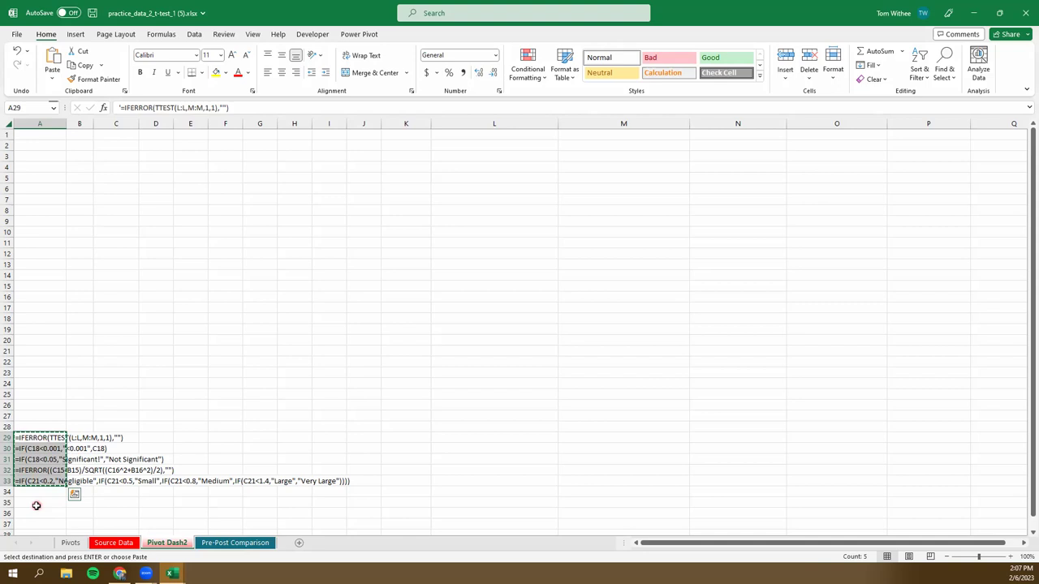
# - Go back to the Pivots sheet
pyautogui.hotkey('ctrl', 'q')
pyautogui.click(58, 519)
pyautogui.click(78, 543)
pyautogui.click(166, 421)
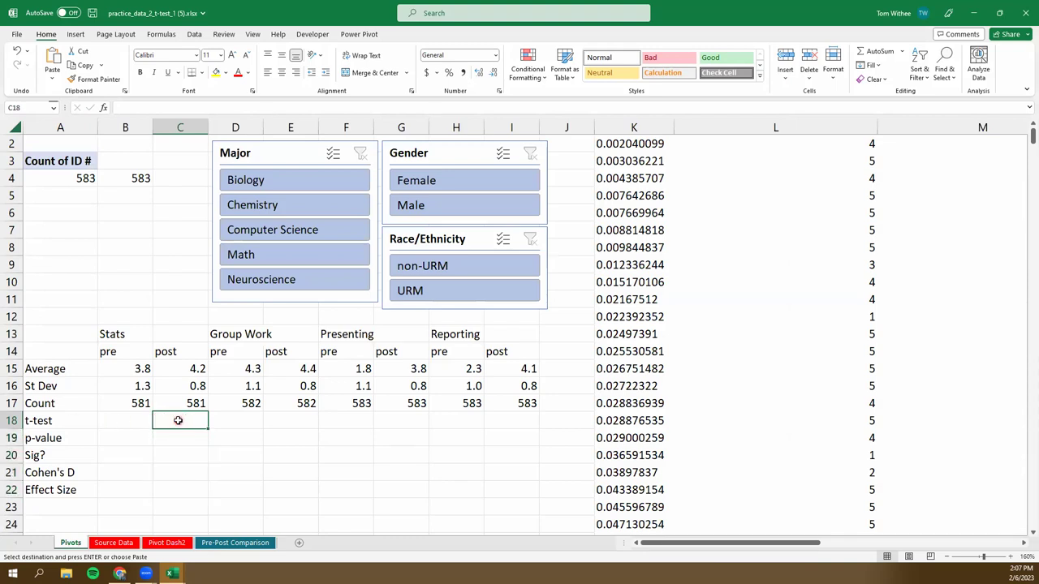
pyautogui.click(177, 421)
pyautogui.hotkey('ctrl', 'v')
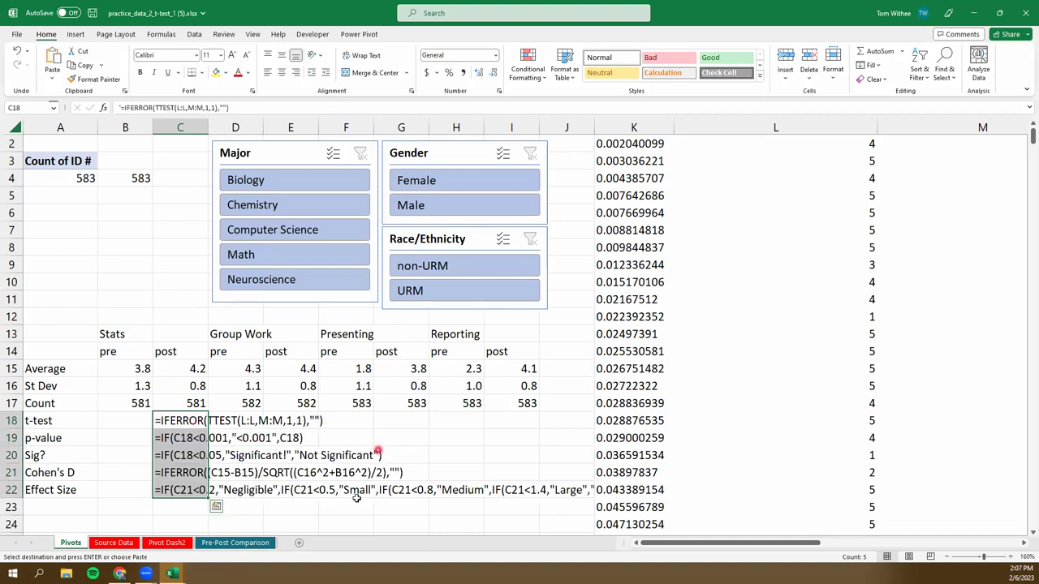
pyautogui.click(177, 471)
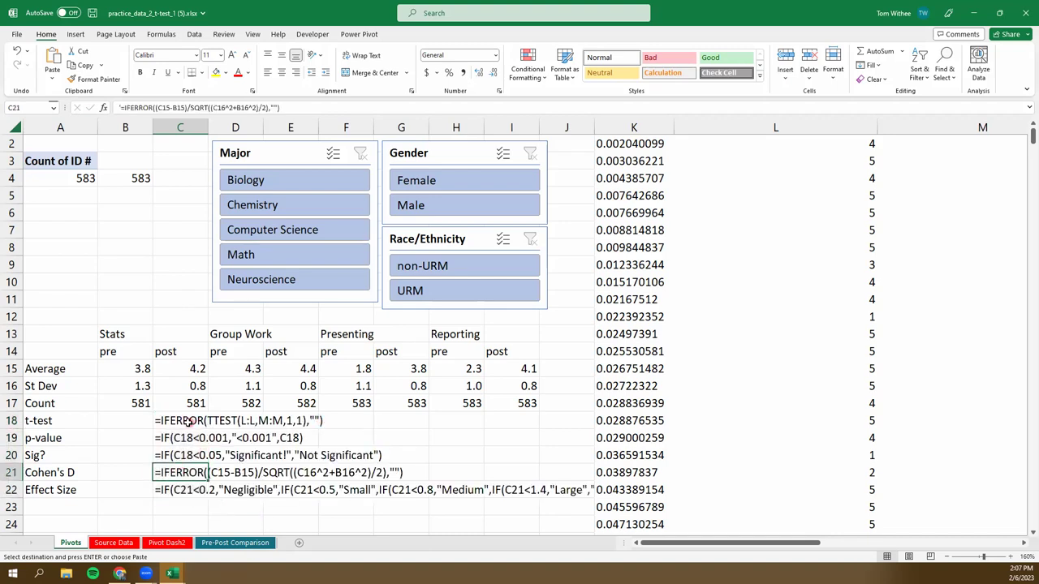
pyautogui.click(184, 421)
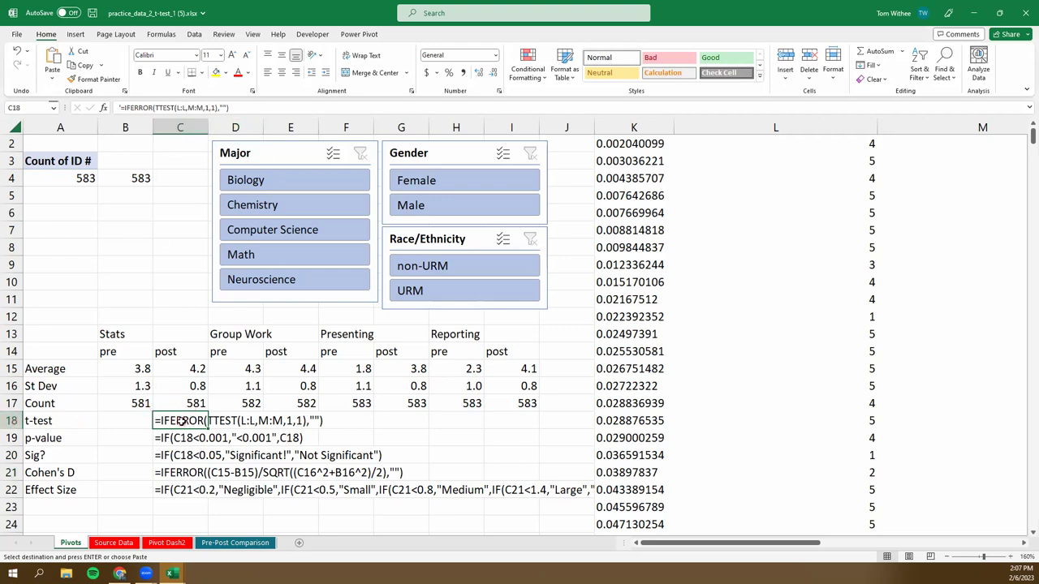
pyautogui.click(173, 439)
pyautogui.click(173, 456)
pyautogui.click(173, 473)
pyautogui.click(173, 491)
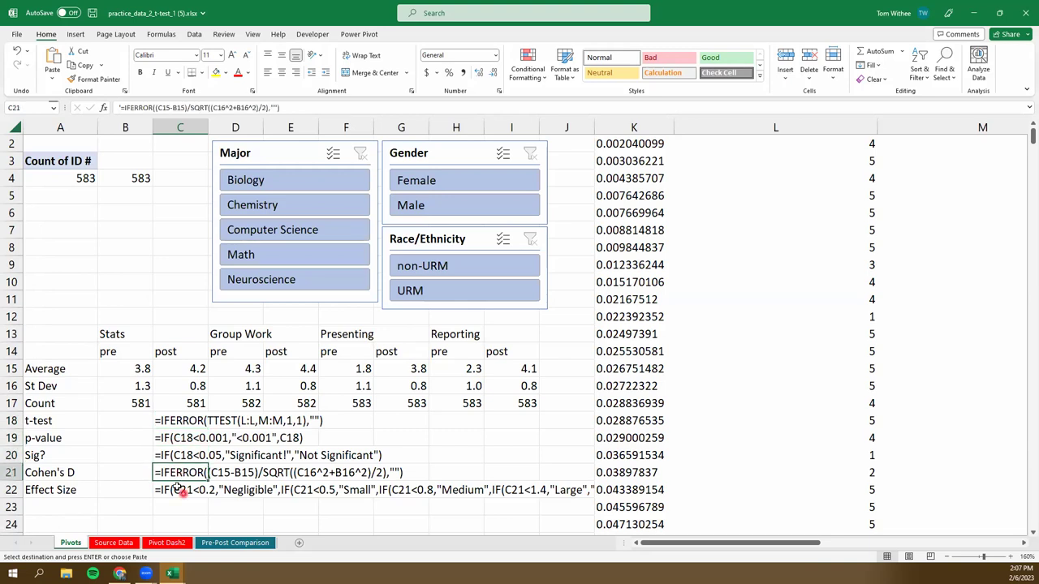
pyautogui.click(45, 422)
pyautogui.moveTo(154, 419); pyautogui.dragTo(169, 421)
pyautogui.moveTo(81, 437); pyautogui.dragTo(182, 439)
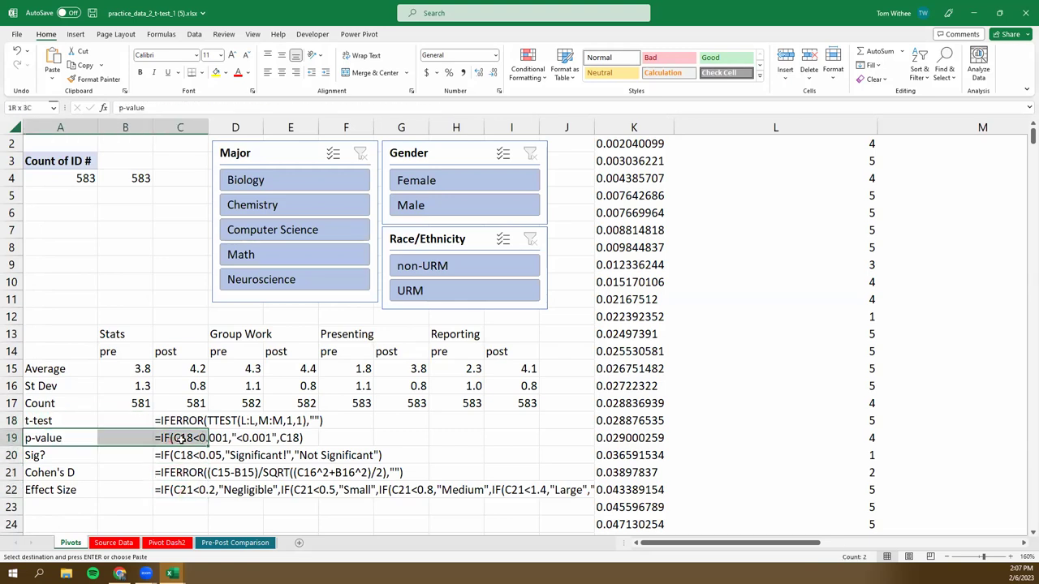
pyautogui.moveTo(57, 460); pyautogui.dragTo(179, 457)
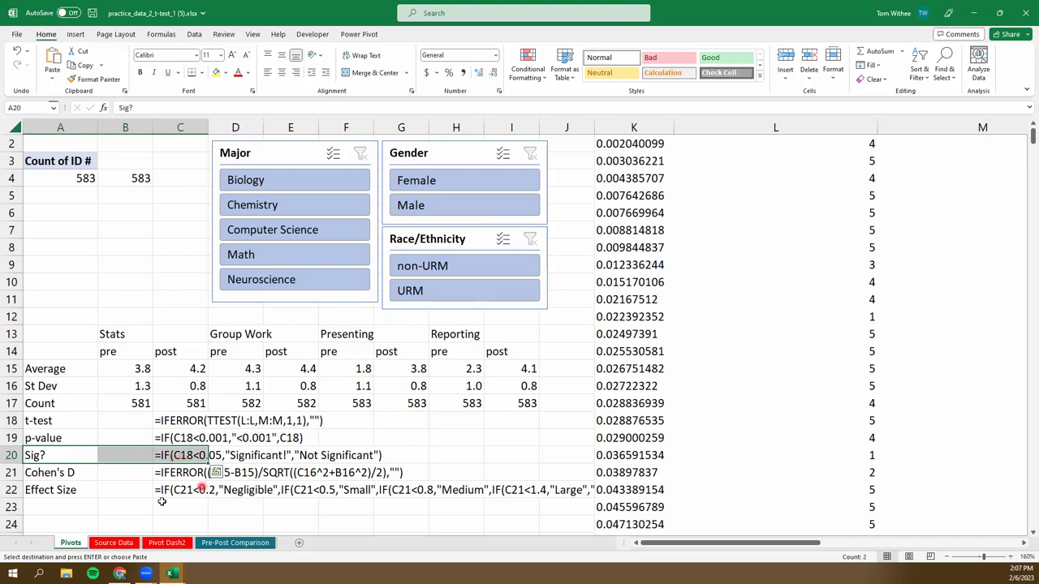
pyautogui.moveTo(57, 475); pyautogui.dragTo(174, 473)
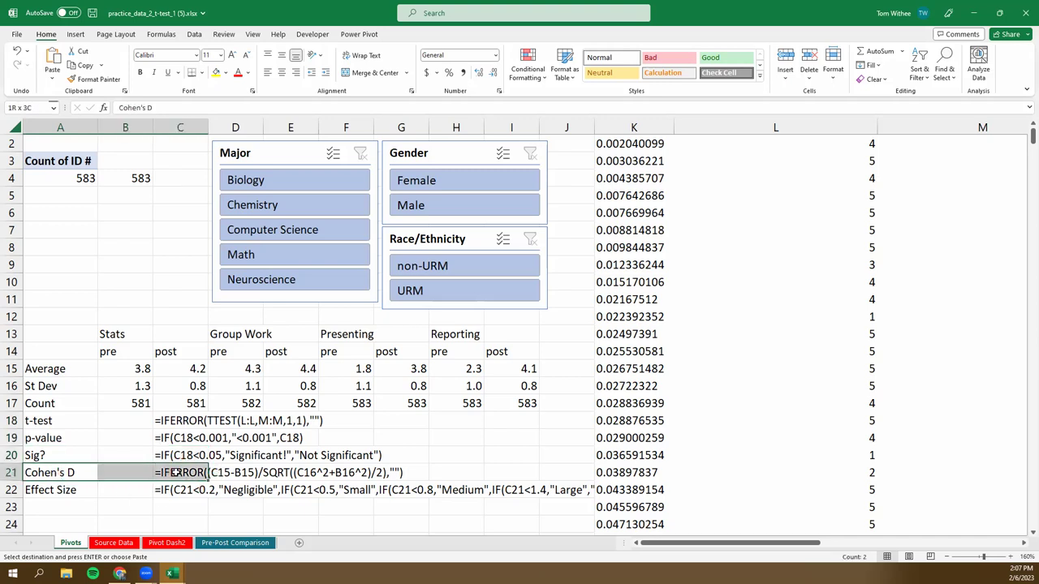
pyautogui.moveTo(55, 490); pyautogui.dragTo(172, 489)
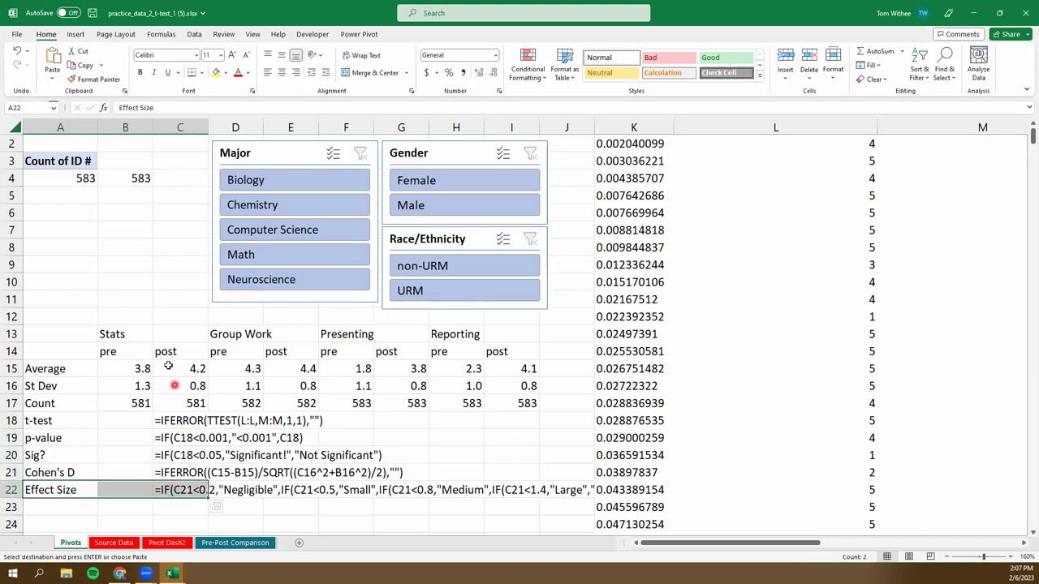
pyautogui.moveTo(174, 420); pyautogui.dragTo(177, 491)
pyautogui.hotkey('ctrl', 'v')
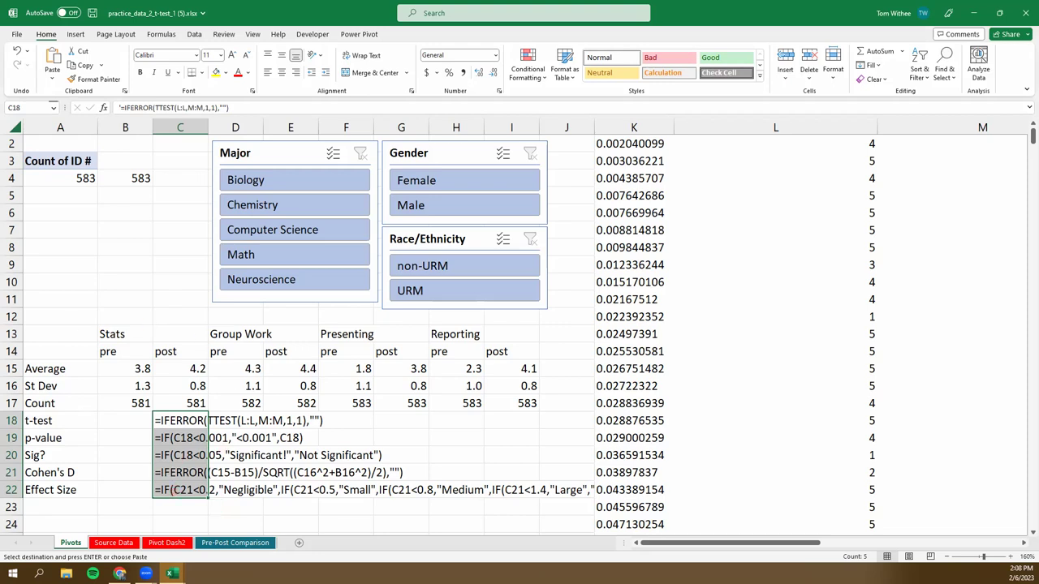
pyautogui.click(180, 419)
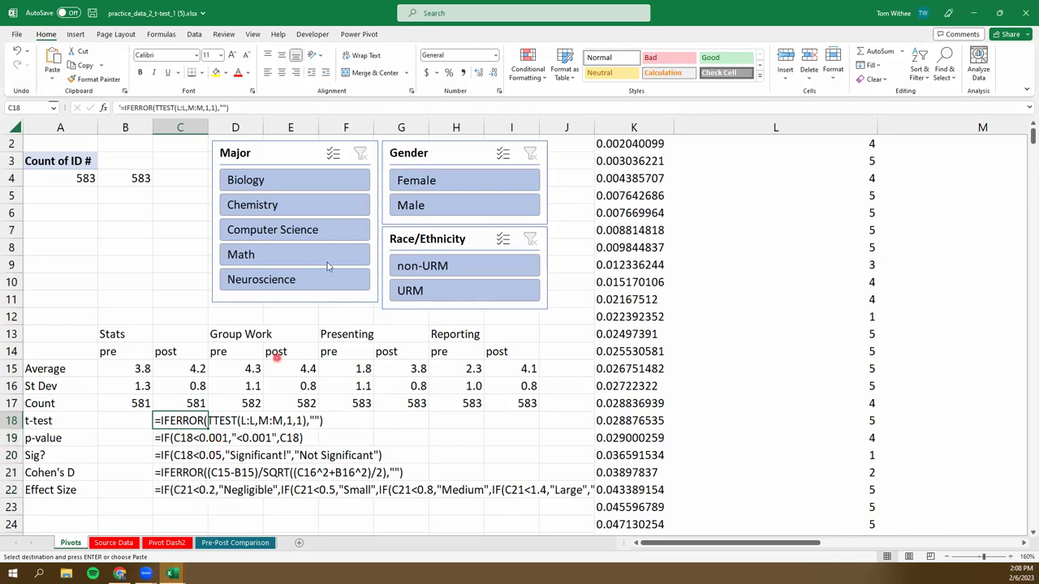
pyautogui.click(168, 455)
pyautogui.click(166, 420)
pyautogui.click(198, 420)
# - Clear the old t-test formula from C18 in the formula bar
pyautogui.click(127, 108)
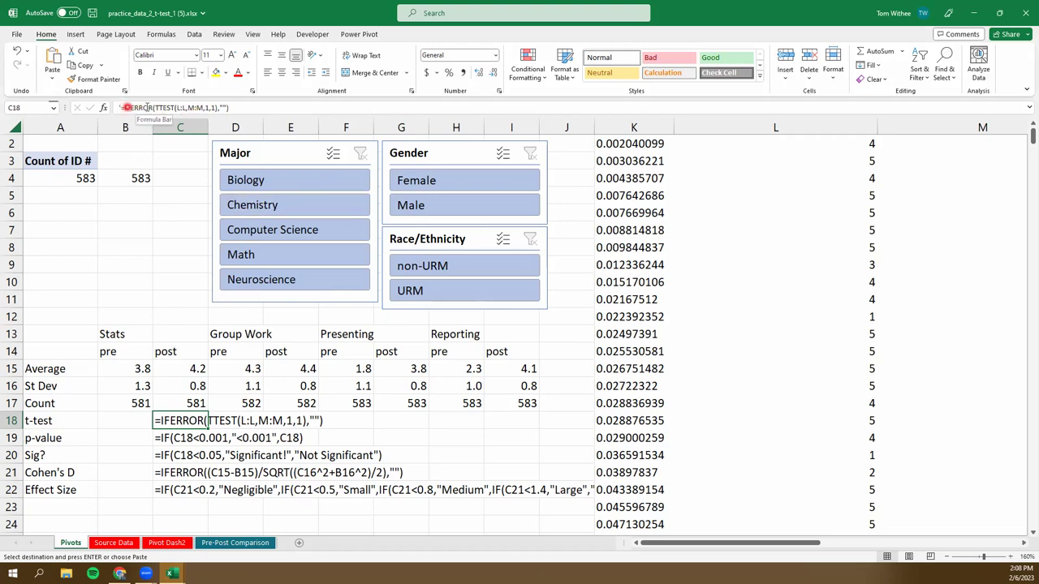
pyautogui.click(115, 108)
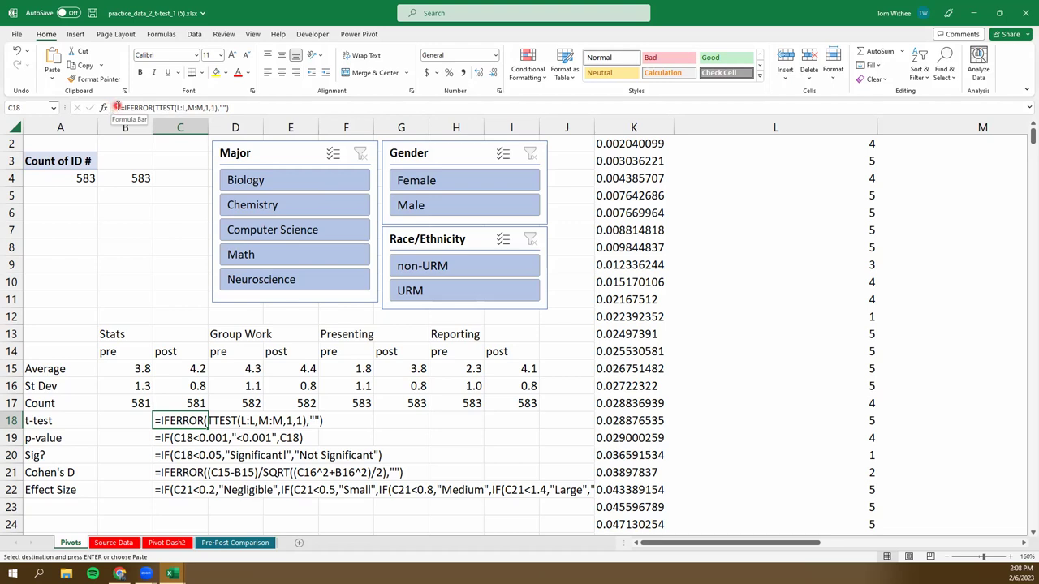
pyautogui.click(119, 108)
pyautogui.write("'")
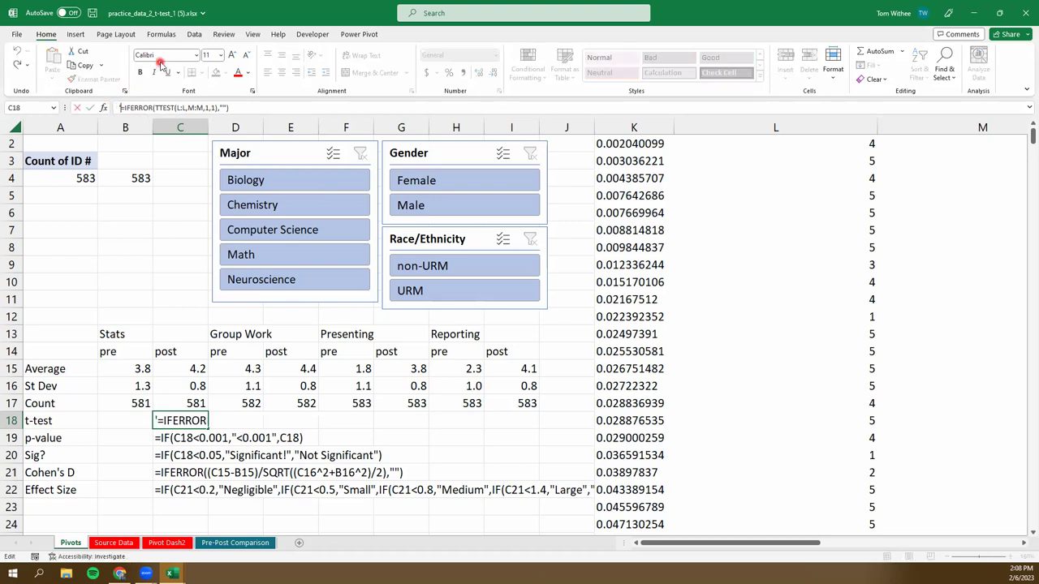
pyautogui.press('BackSpace')
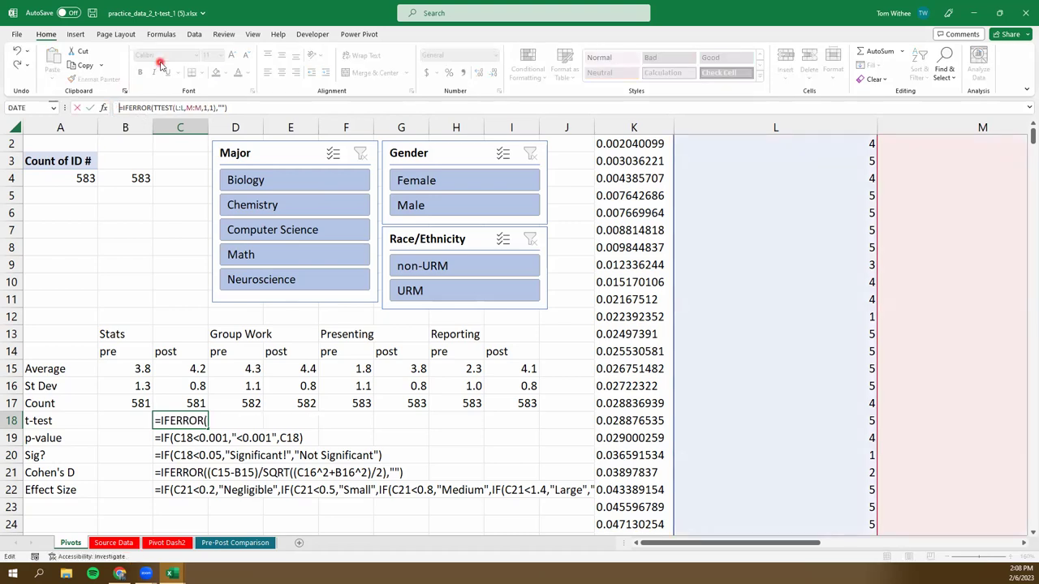
pyautogui.click(242, 108)
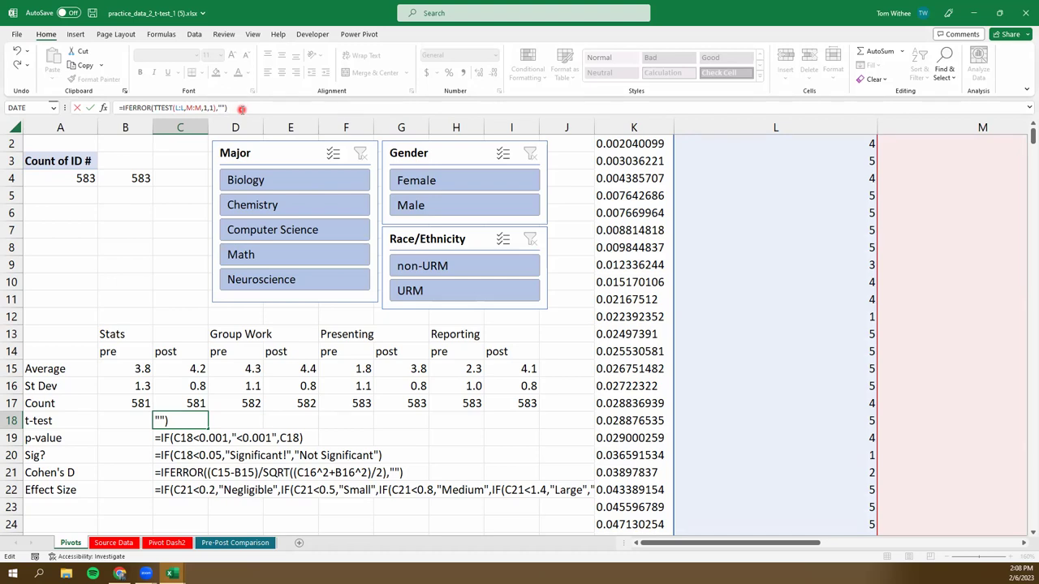
pyautogui.click(242, 107)
pyautogui.moveTo(241, 108); pyautogui.dragTo(89, 107)
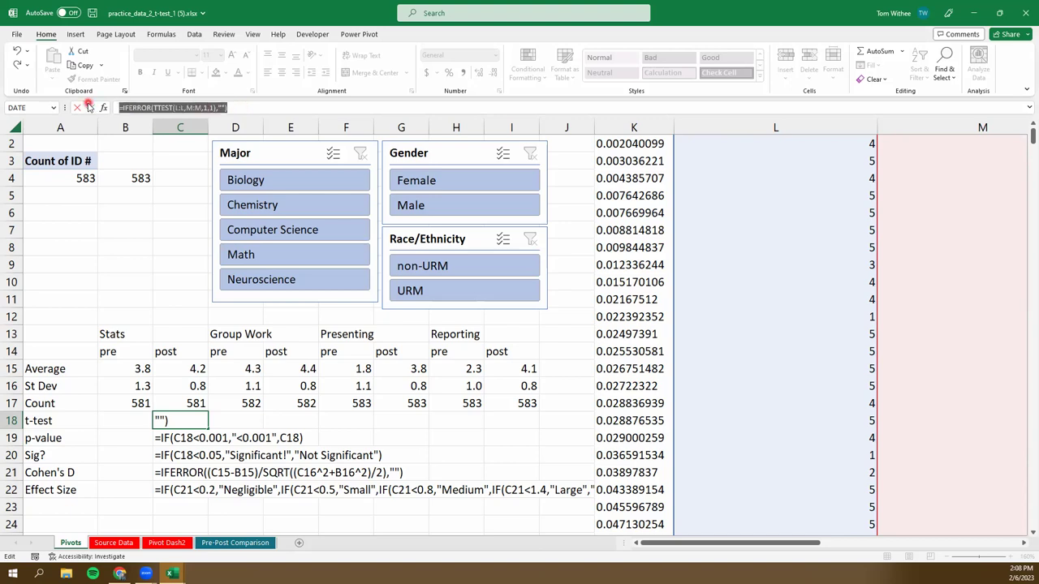
pyautogui.press('BackSpace')
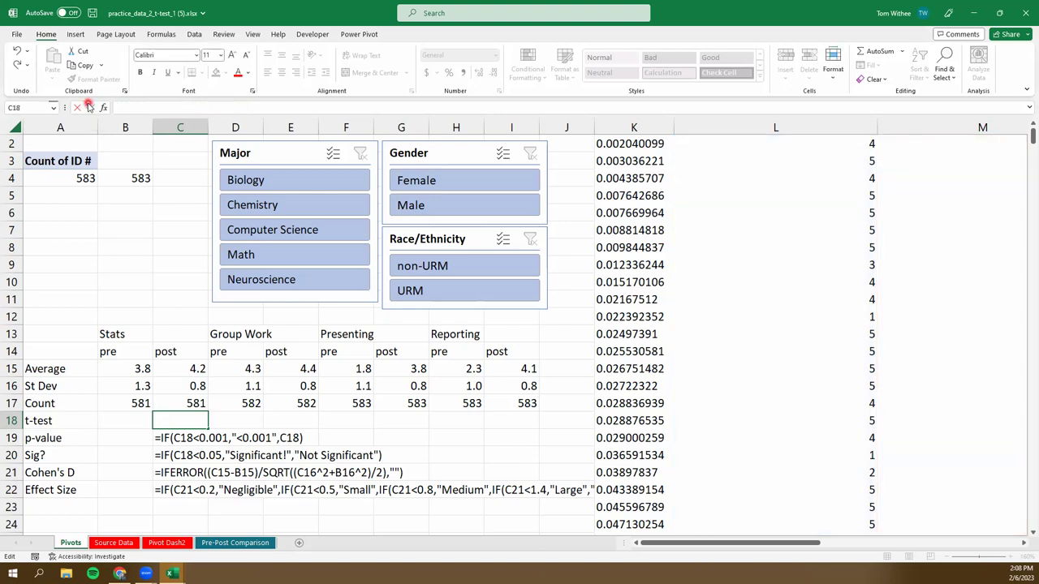
# - Start typing =TTEST(L:L,M:M,1, in C18 for a one-tailed test
pyautogui.write('=ttest')
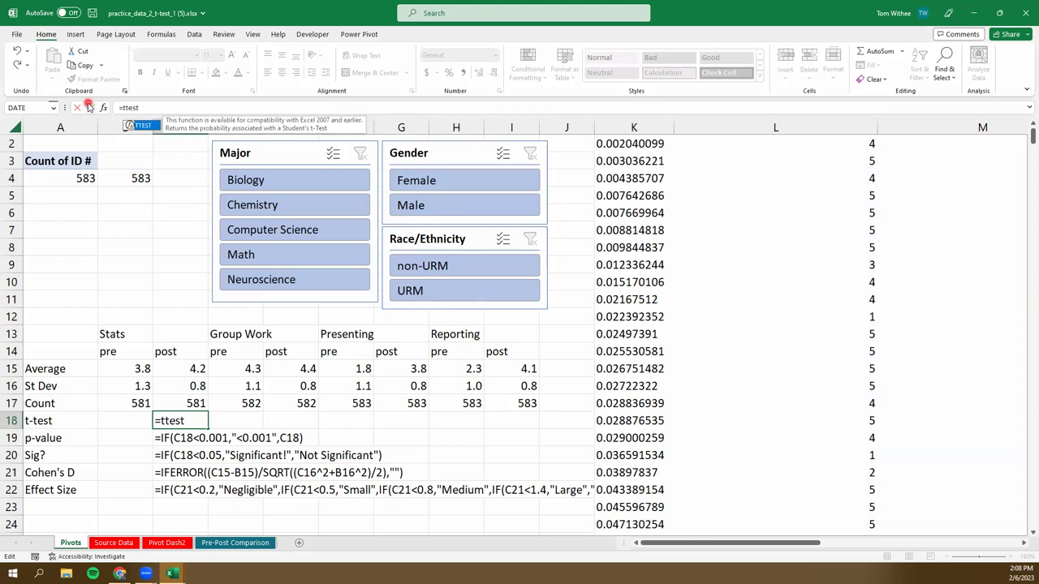
pyautogui.write('(')
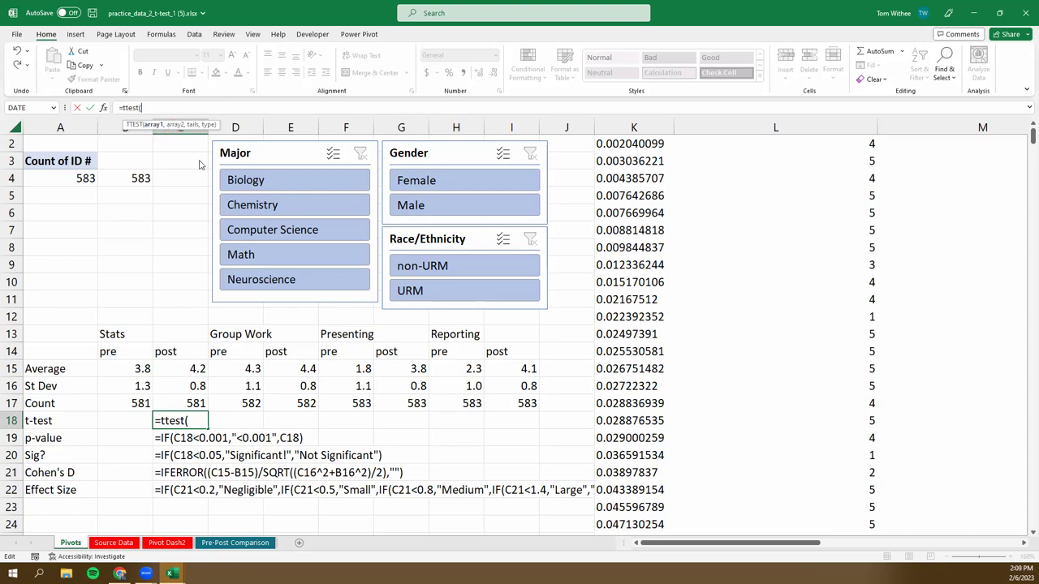
pyautogui.click(759, 122)
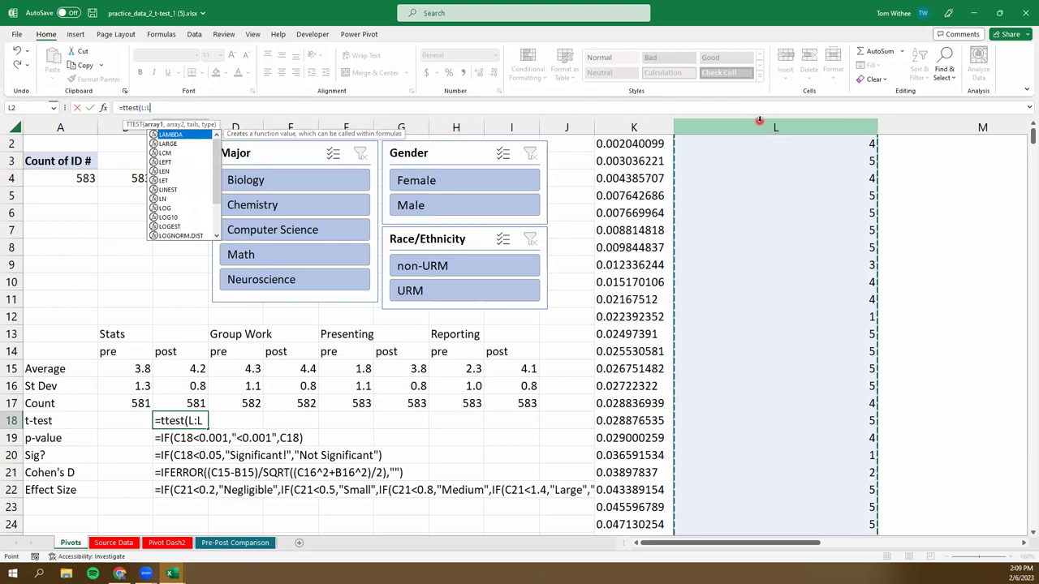
pyautogui.write(',')
pyautogui.click(911, 124)
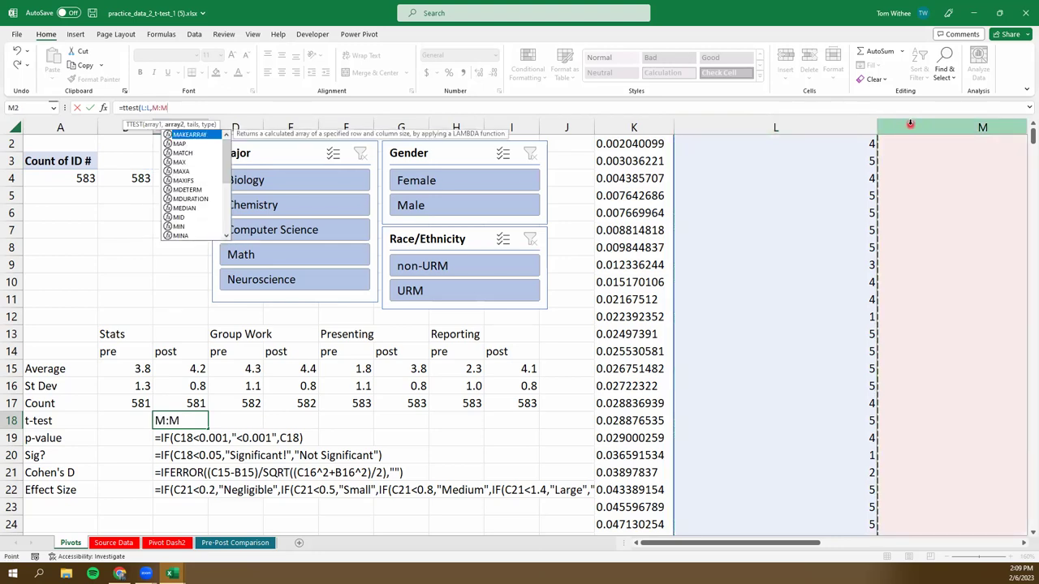
pyautogui.write(',')
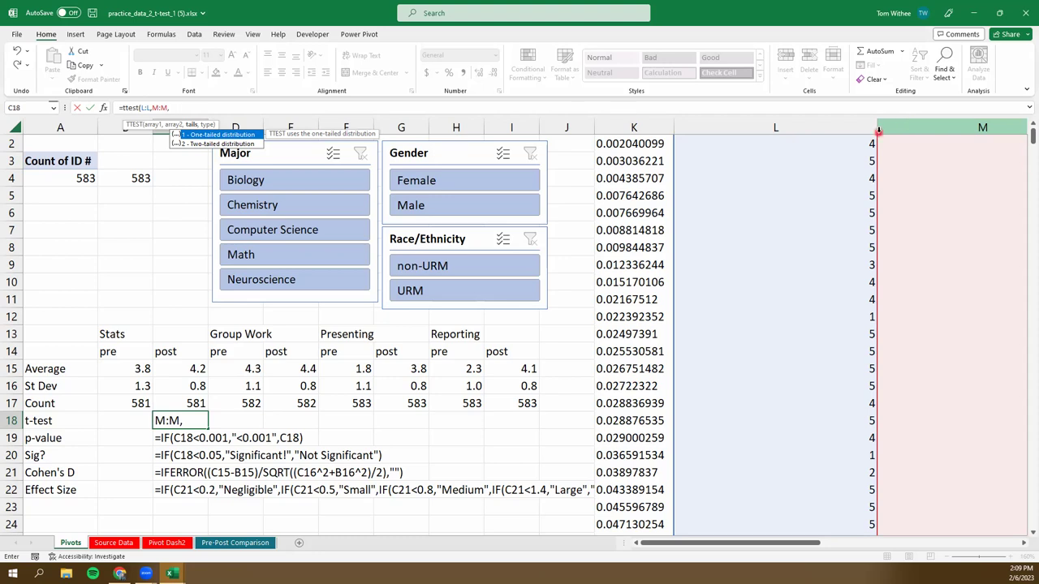
pyautogui.write('1')
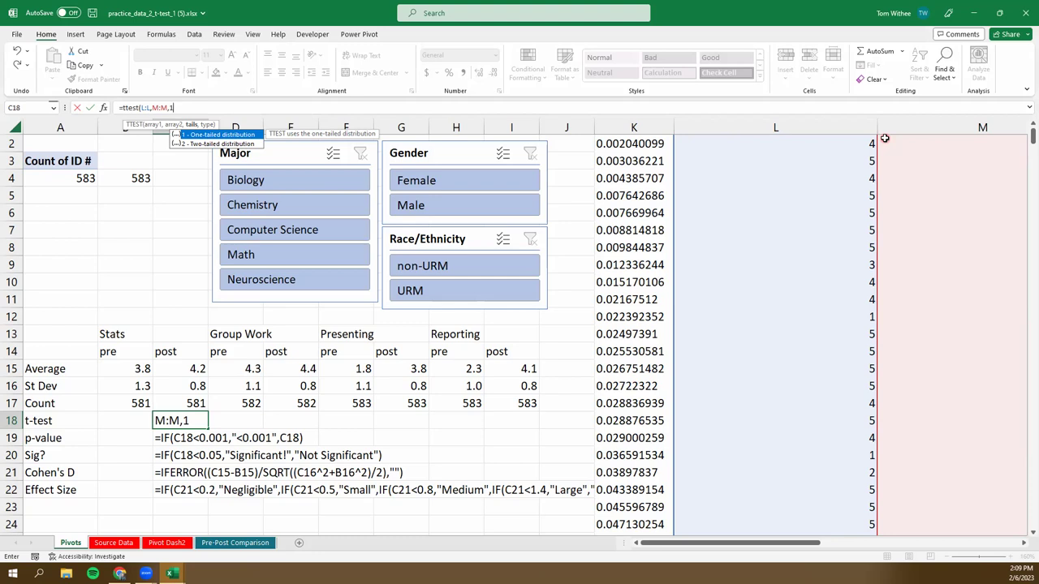
pyautogui.write(',1')
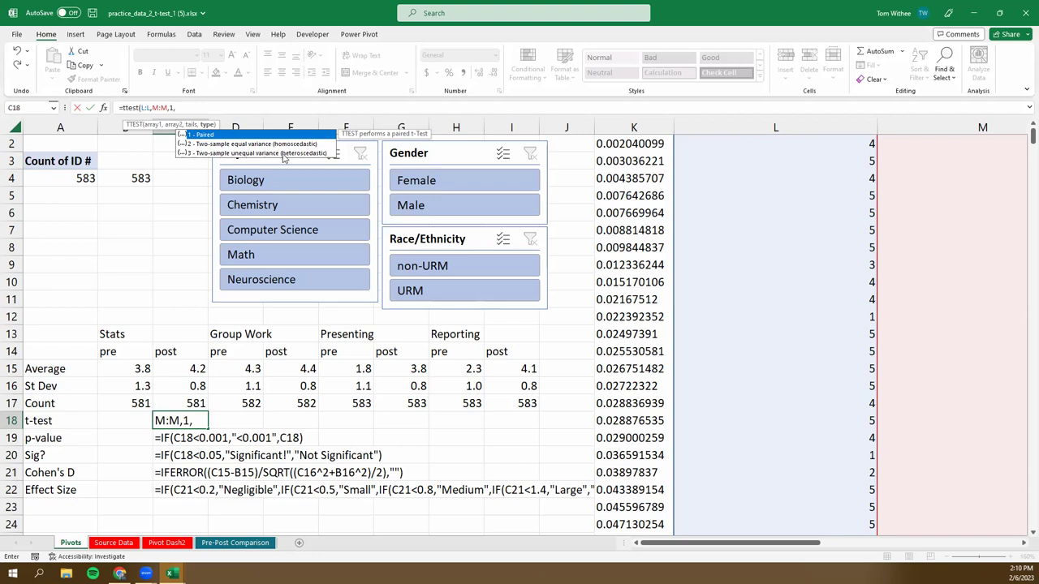
# - Complete the paired one-tailed t-test =TTEST(L:L,M:M,1,1) in C18
pyautogui.write('1)')
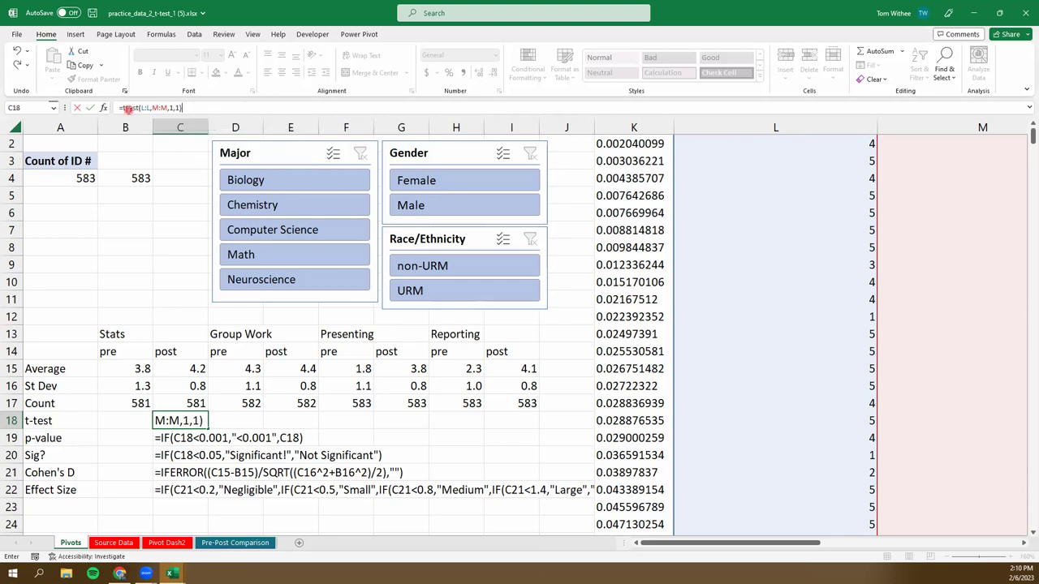
pyautogui.click(201, 107)
pyautogui.press('Return')
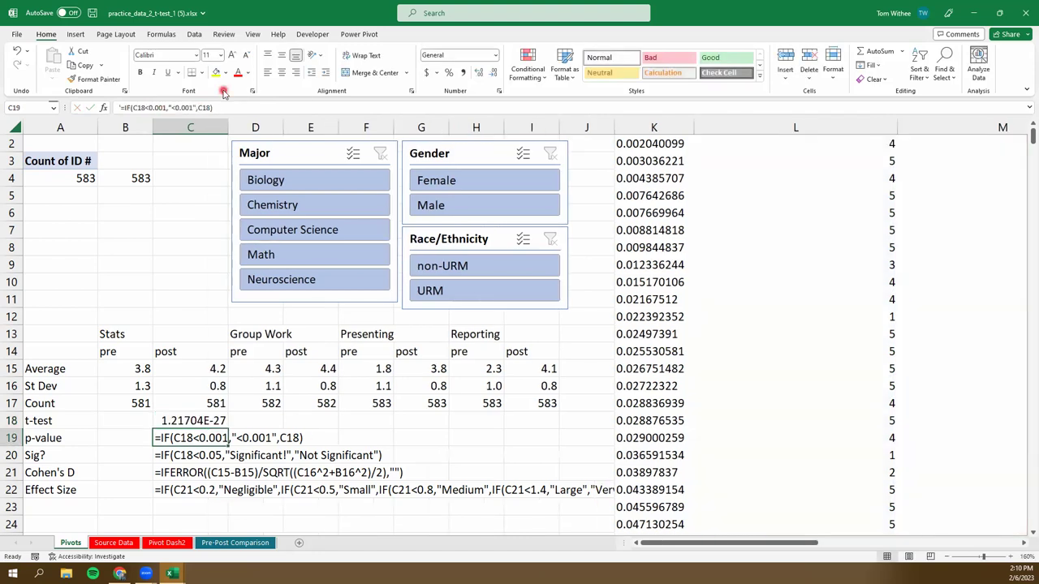
pyautogui.click(195, 420)
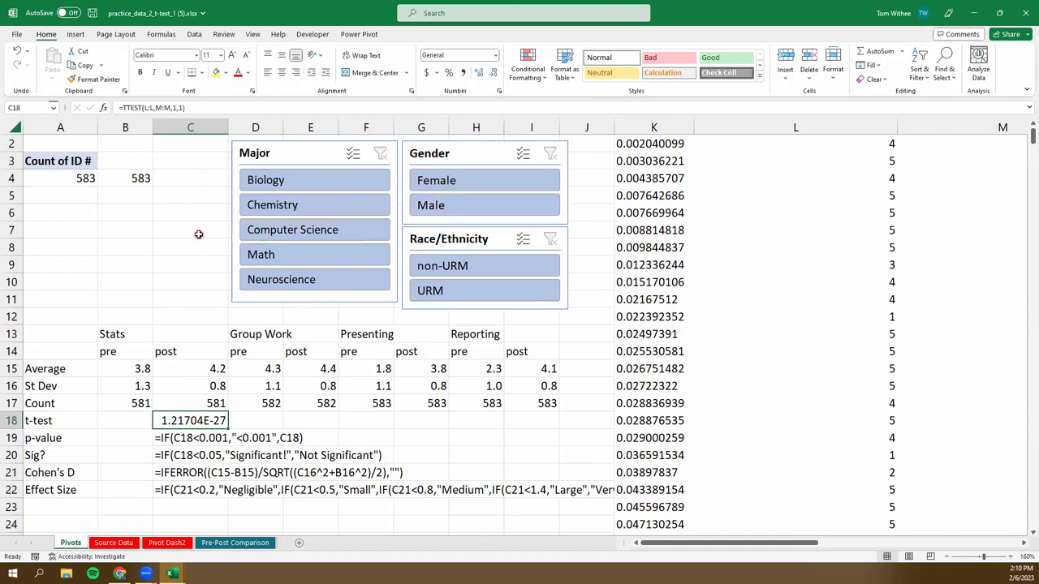
# - Filter the slicers to Chemistry, Male and non-URM students, giving 31 records
pyautogui.click(322, 209)
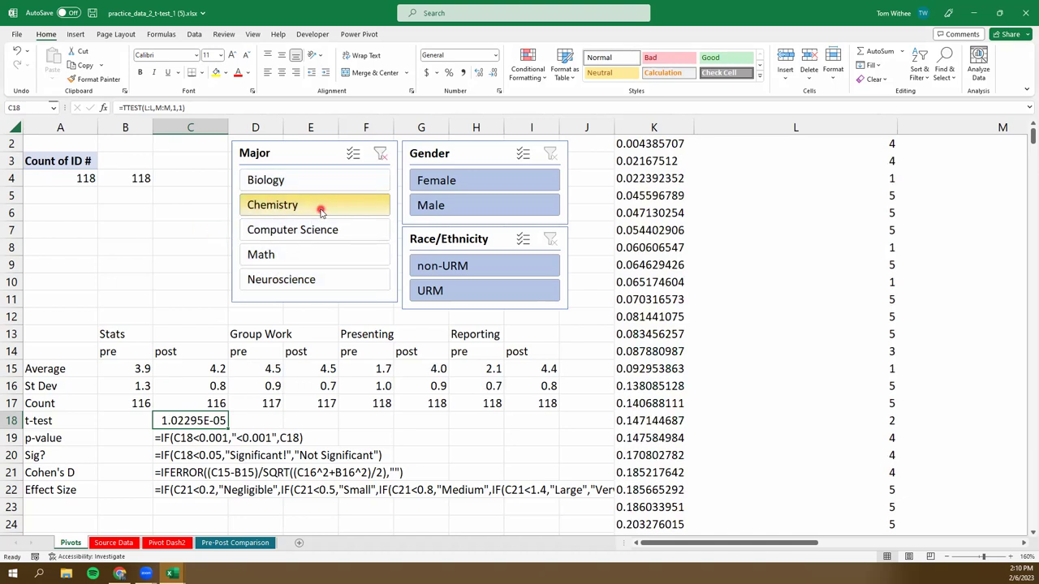
pyautogui.click(448, 204)
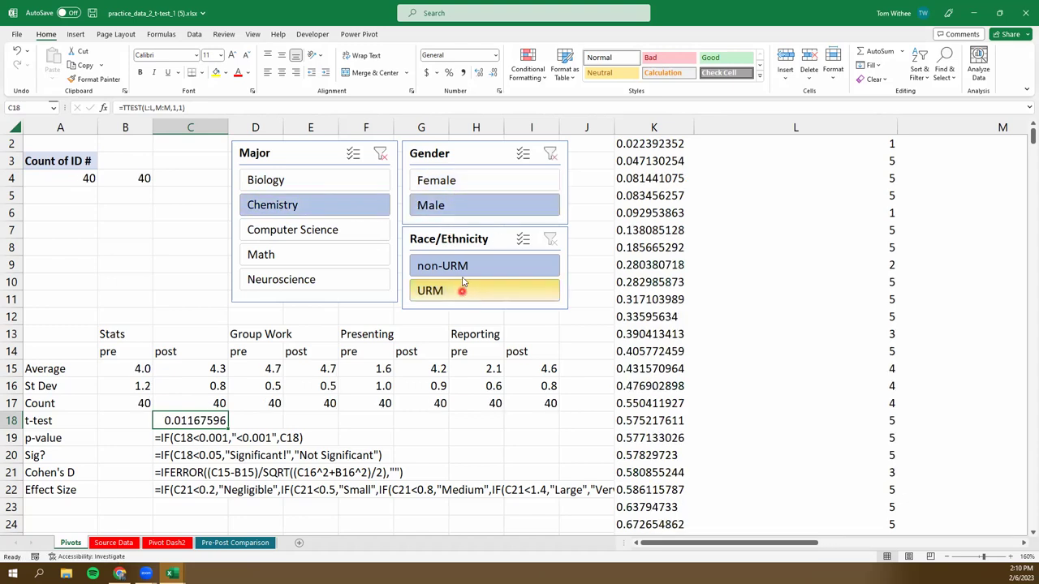
pyautogui.click(462, 269)
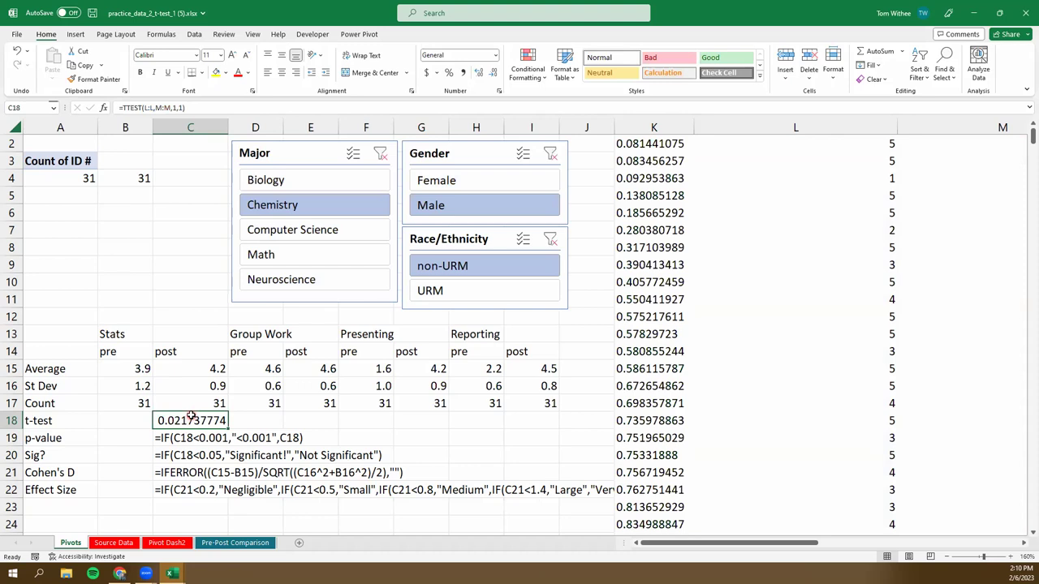
# - Trial-copy the C18 t-test into E18, then clear its #DIV/0! result
pyautogui.hotkey('ctrl', 'c')
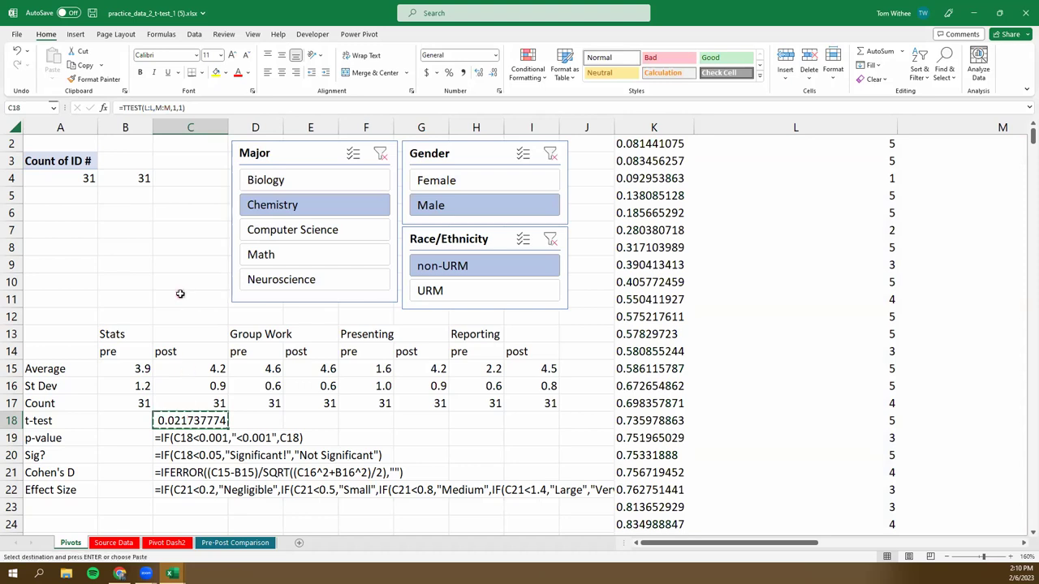
pyautogui.press('Right')
pyautogui.press('Right')
pyautogui.hotkey('ctrl', 'v')
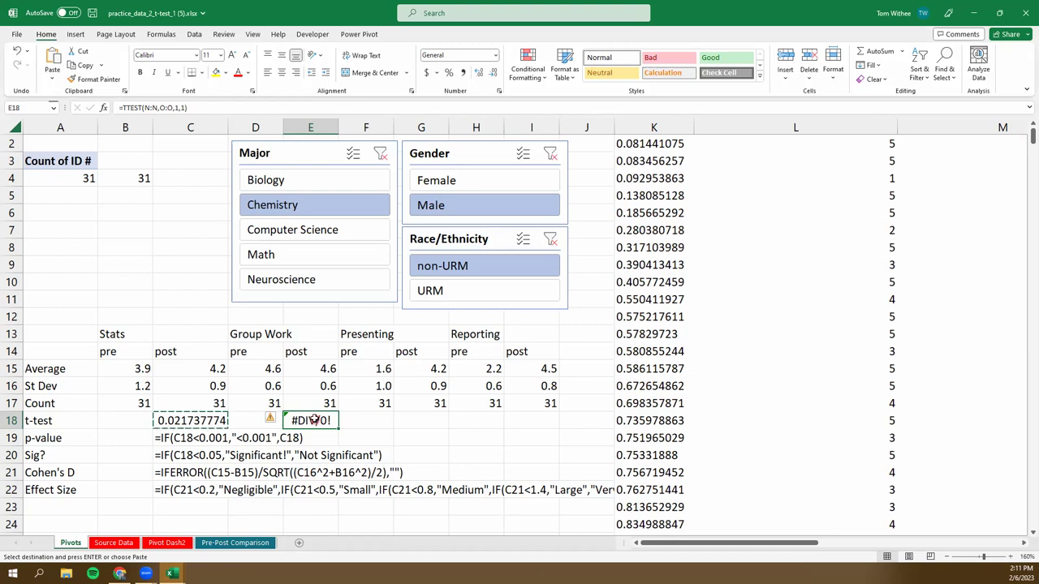
pyautogui.press('Delete')
pyautogui.click(382, 434)
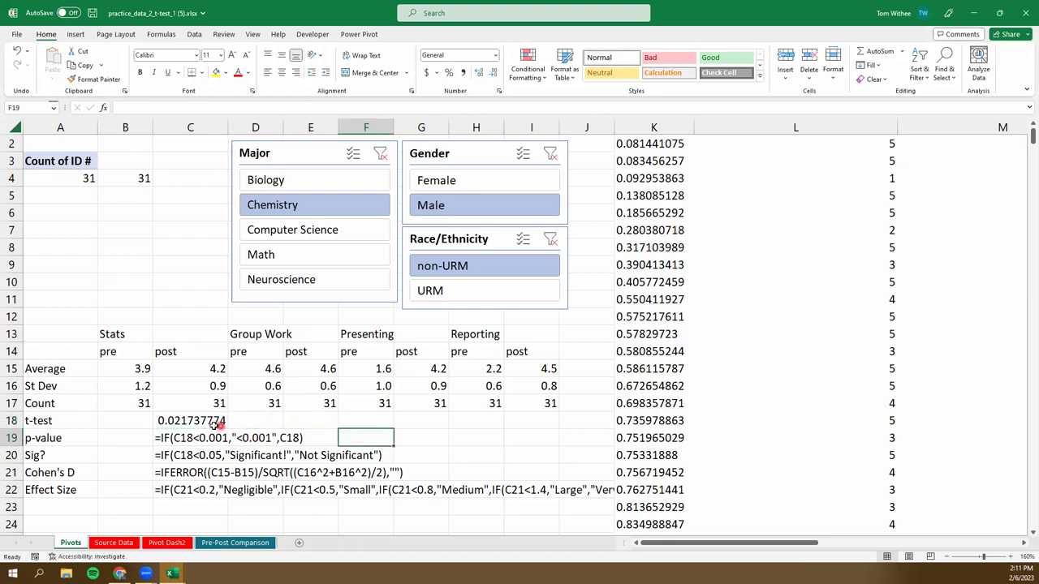
# - Wrap the C18 t-test formula in IFERROR(...,"") so errors show blank
pyautogui.click(210, 422)
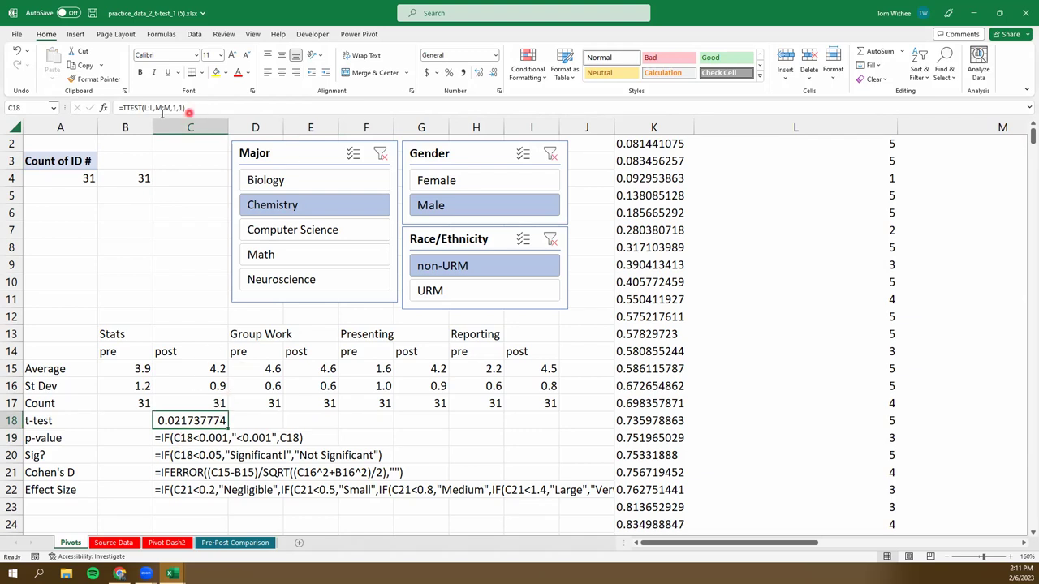
pyautogui.click(124, 108)
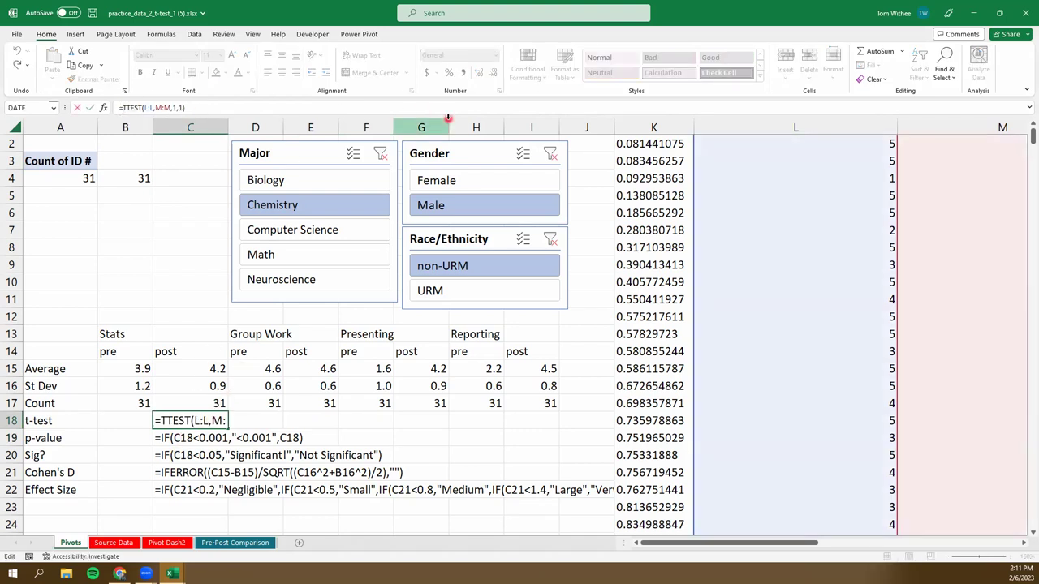
pyautogui.write('iferror')
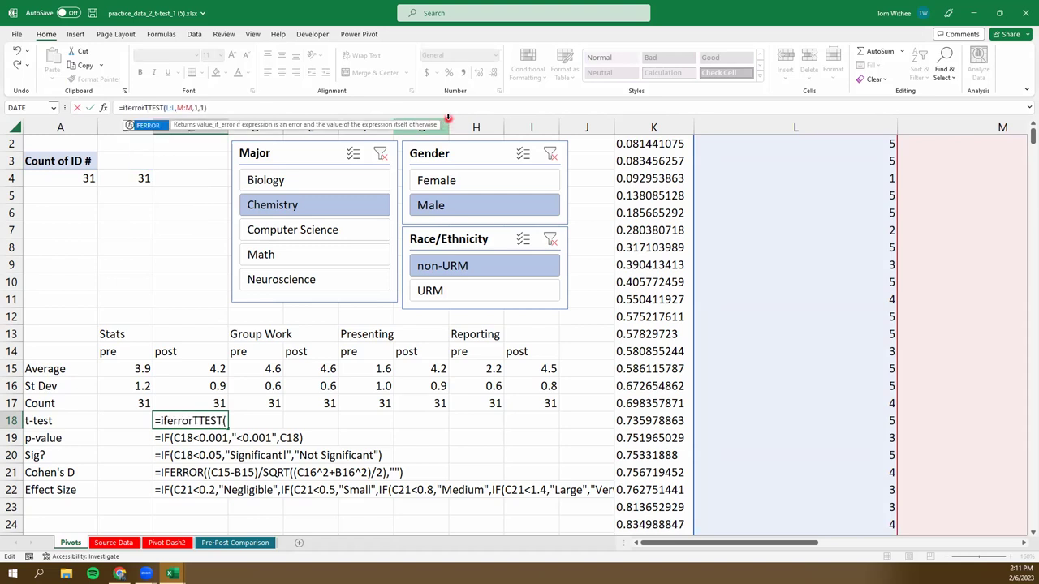
pyautogui.write('(')
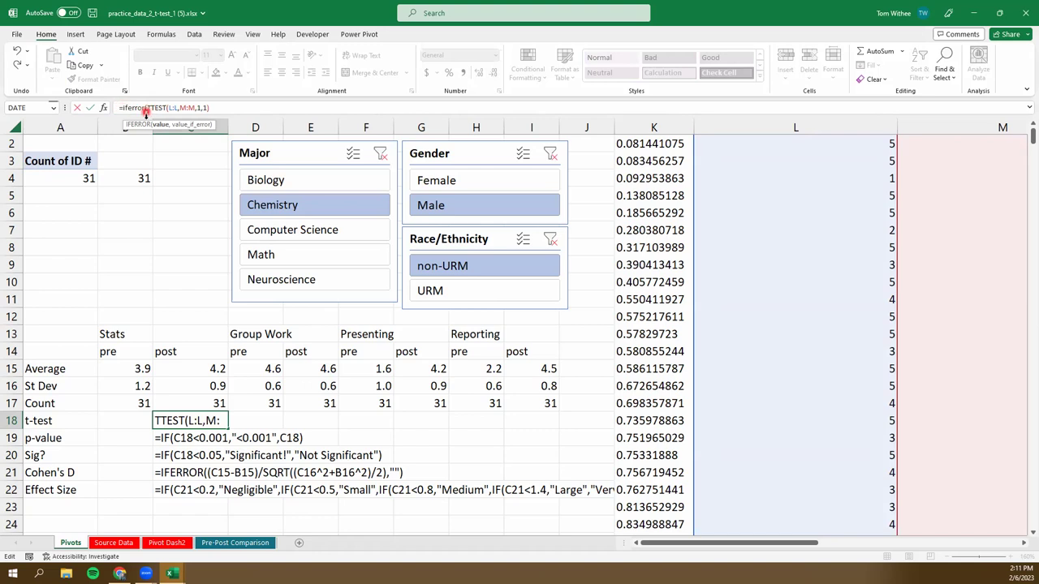
pyautogui.click(233, 107)
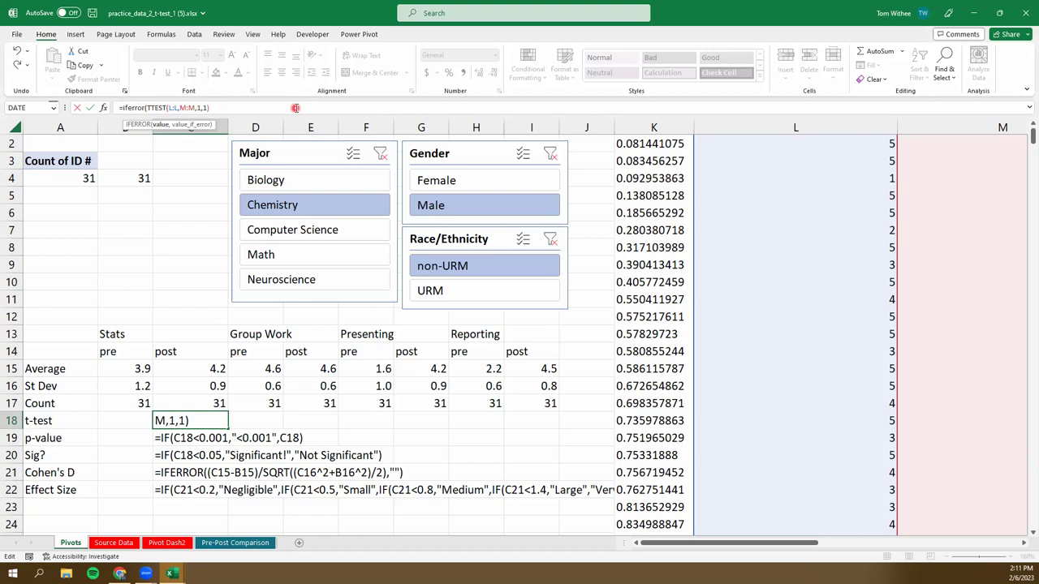
pyautogui.write(',""')
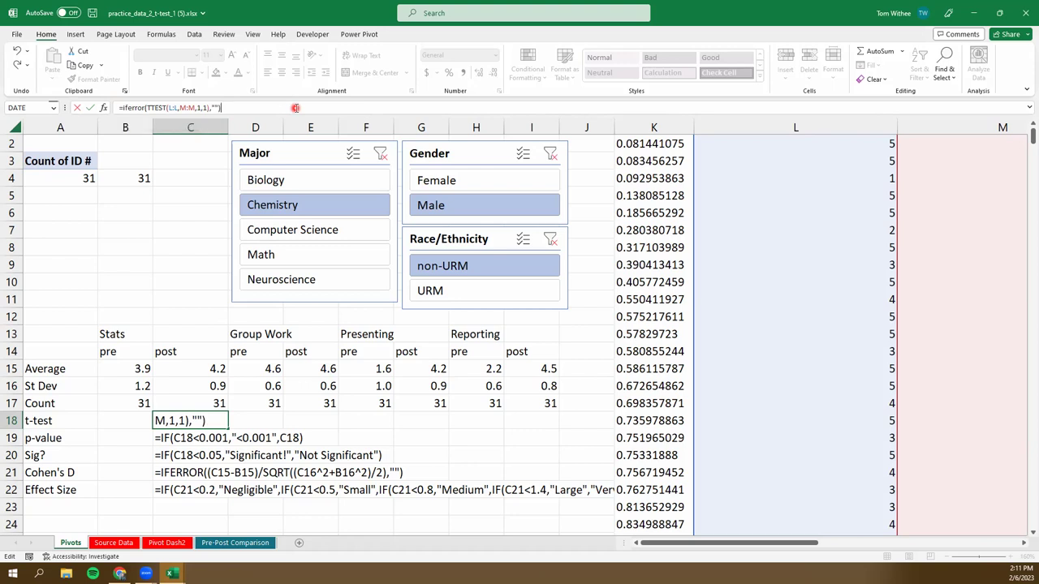
pyautogui.press('Return')
# - Copy the IFERROR-wrapped t-test from C18 into E18, using columns N and O
pyautogui.press('Up')
pyautogui.hotkey('ctrl', 'c')
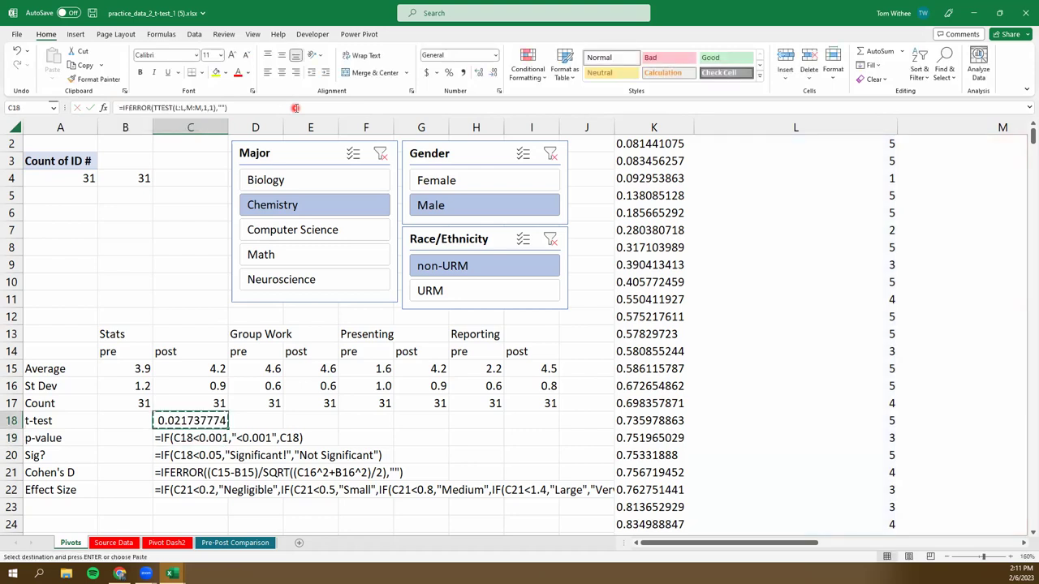
pyautogui.press('Right')
pyautogui.press('Right')
pyautogui.hotkey('ctrl', 'v')
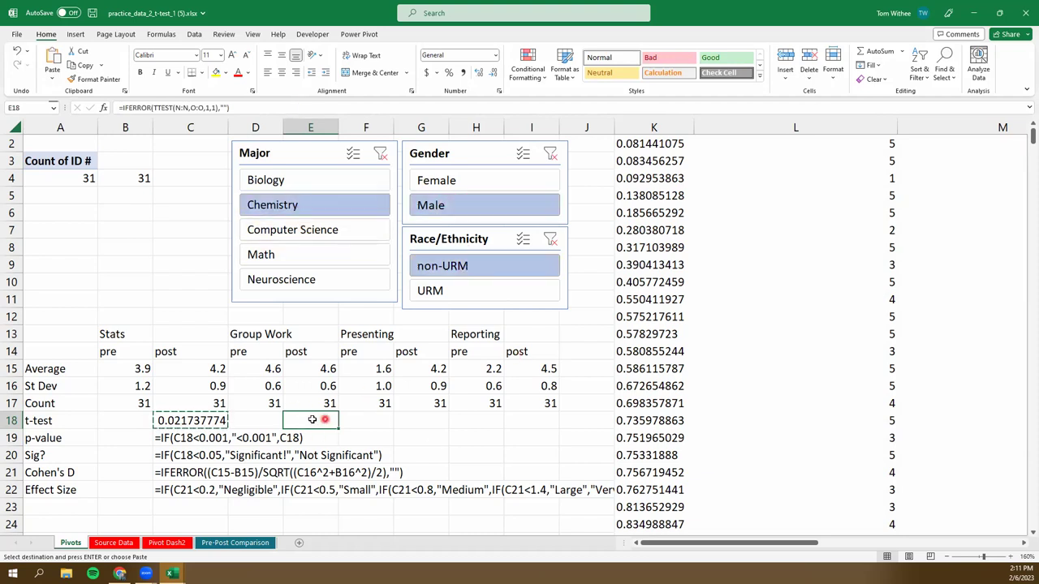
# - Test the copied t-test under Computer Science, Female and URM slicer filters
pyautogui.click(369, 421)
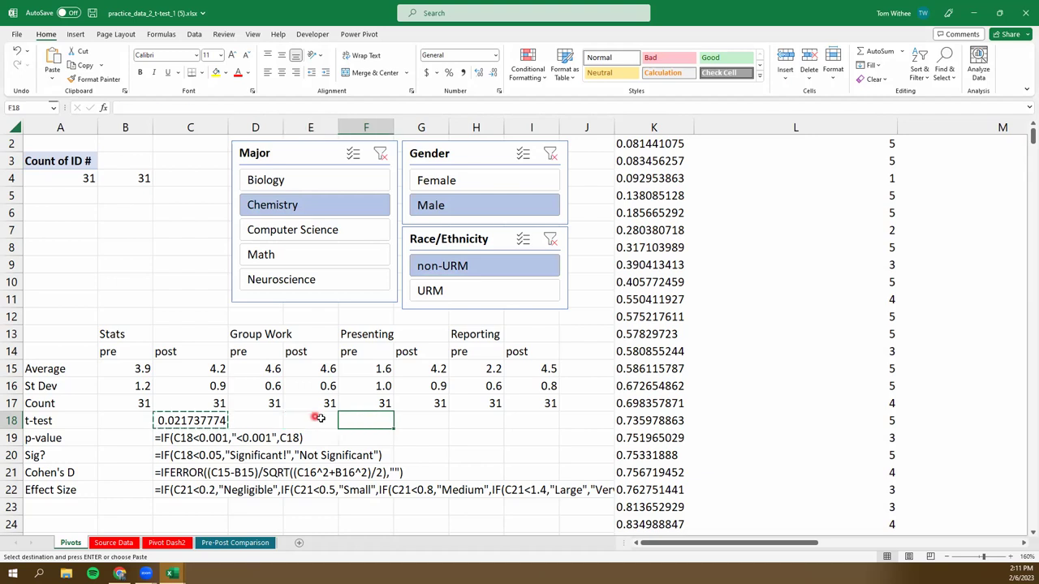
pyautogui.click(302, 228)
pyautogui.click(456, 181)
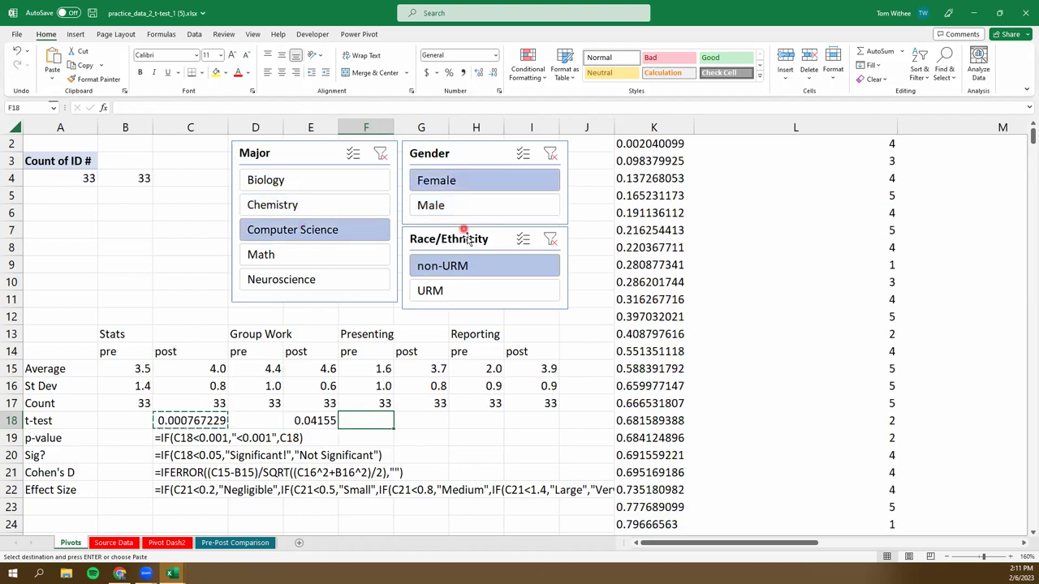
pyautogui.click(464, 236)
pyautogui.click(461, 290)
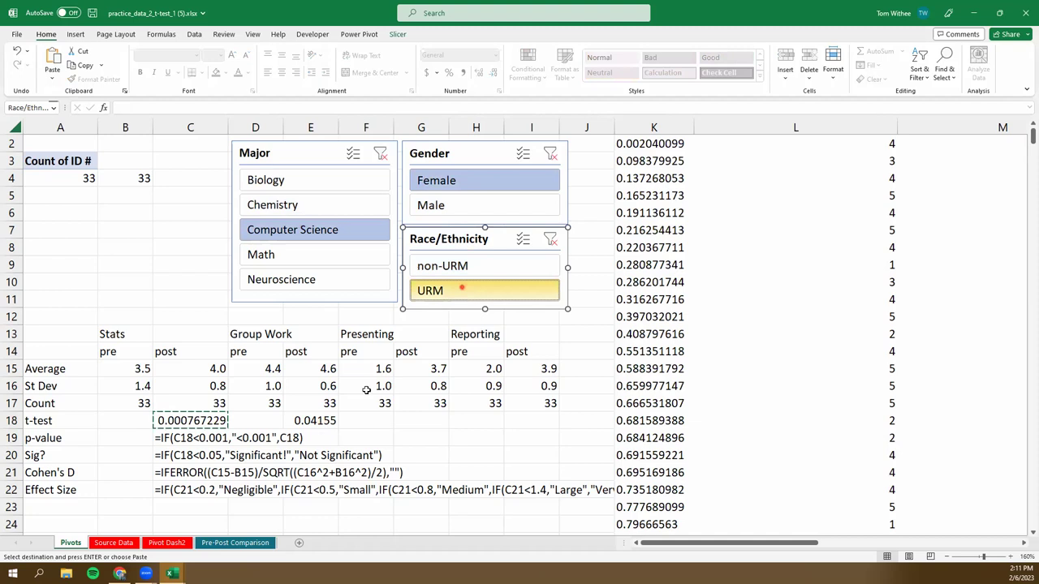
# - Clear the Race, Gender and Major filters to all 583 records and empty E18
pyautogui.click(549, 241)
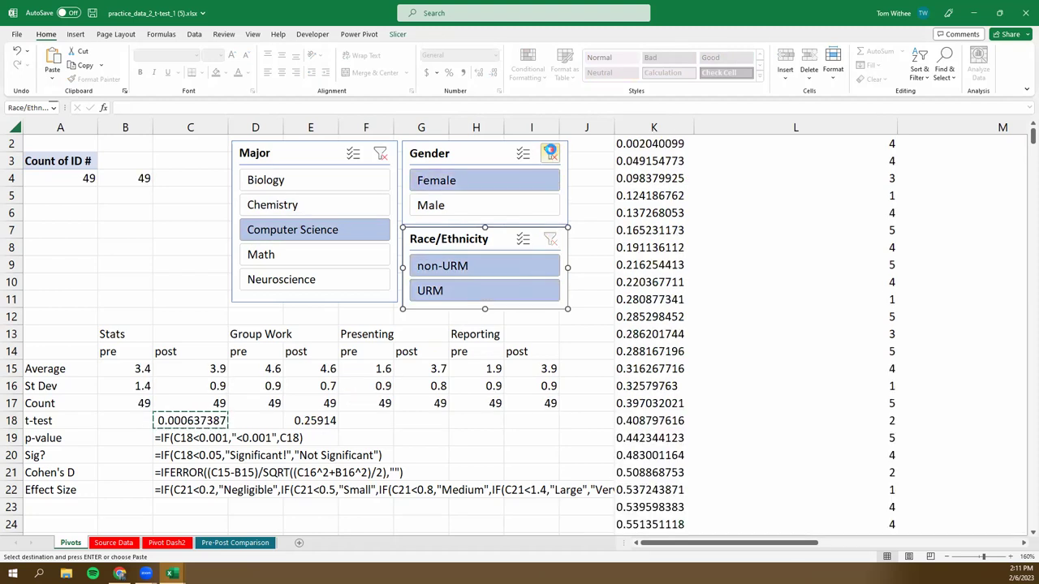
pyautogui.click(550, 154)
pyautogui.click(380, 153)
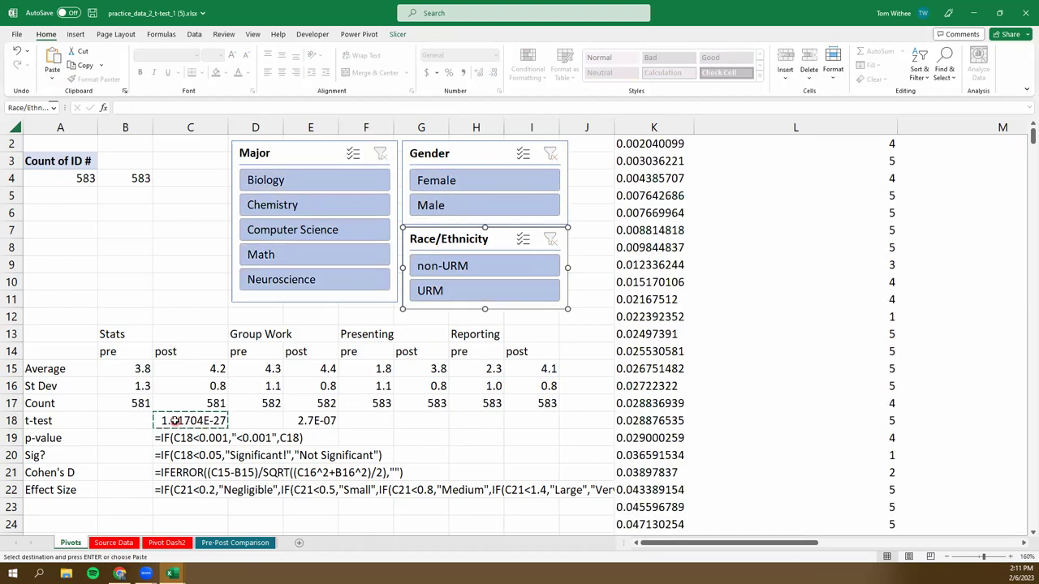
pyautogui.click(313, 421)
pyautogui.press('Delete')
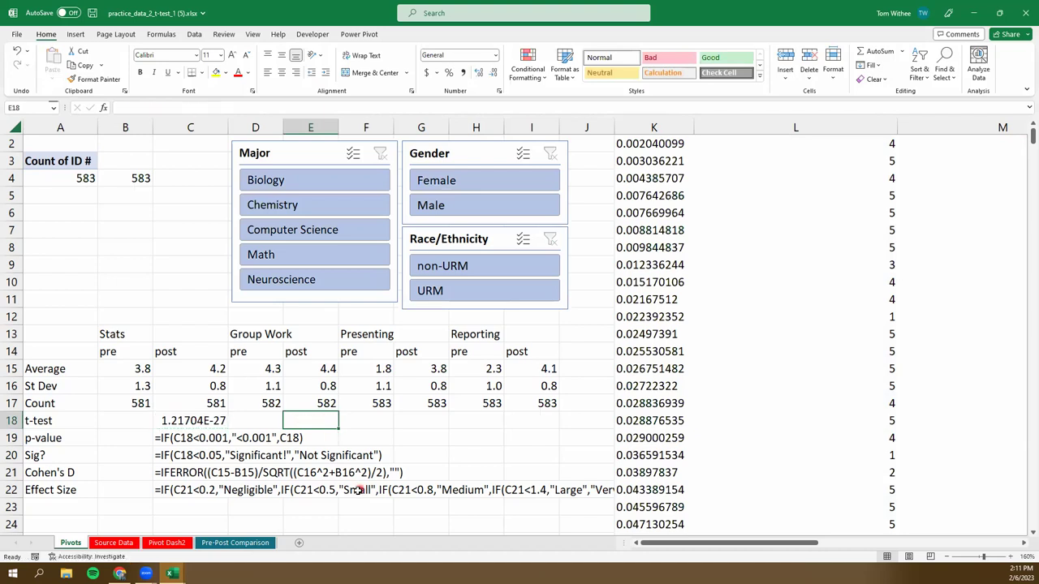
pyautogui.click(357, 490)
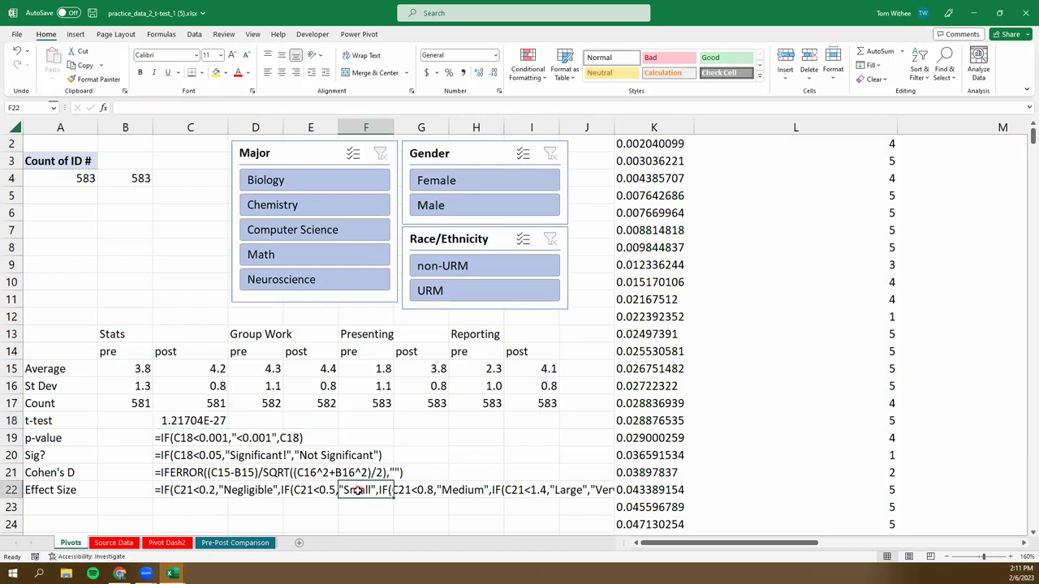
pyautogui.click(187, 423)
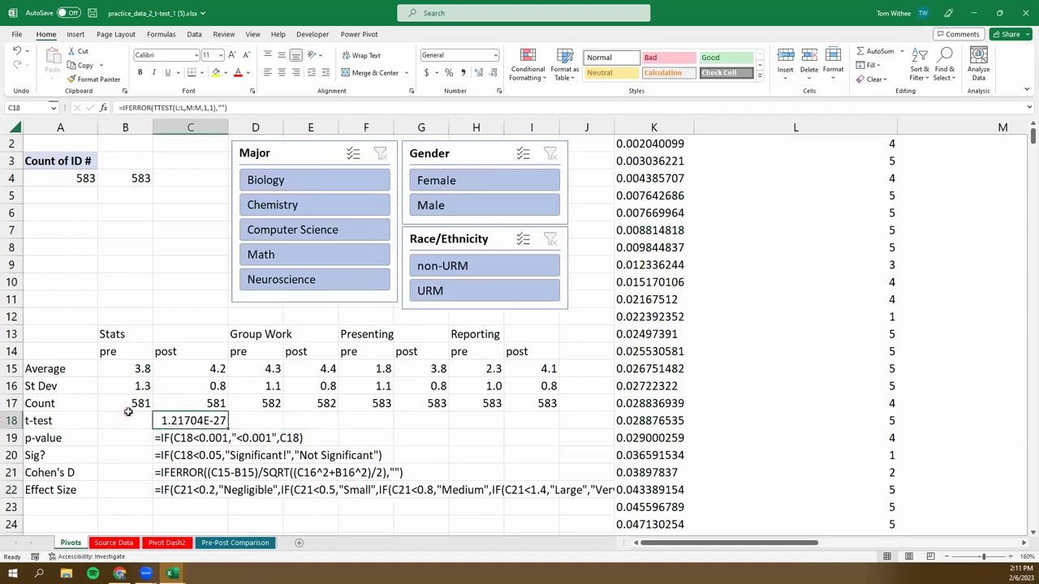
pyautogui.click(191, 438)
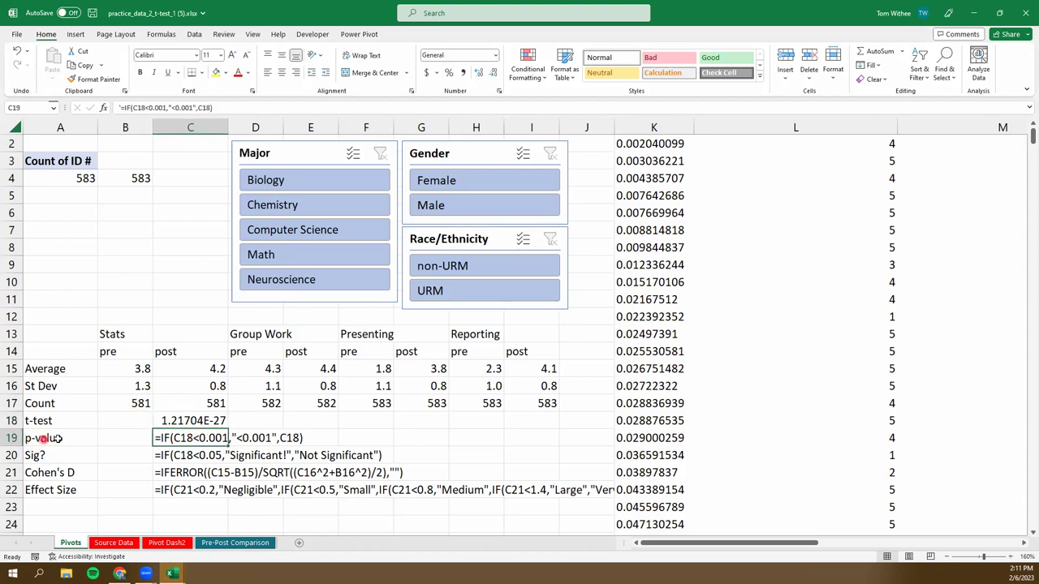
# - Remove the leading apostrophe so the C19 p-value formula calculates, showing <0.001 for tiny results
pyautogui.click(124, 107)
pyautogui.click(299, 79)
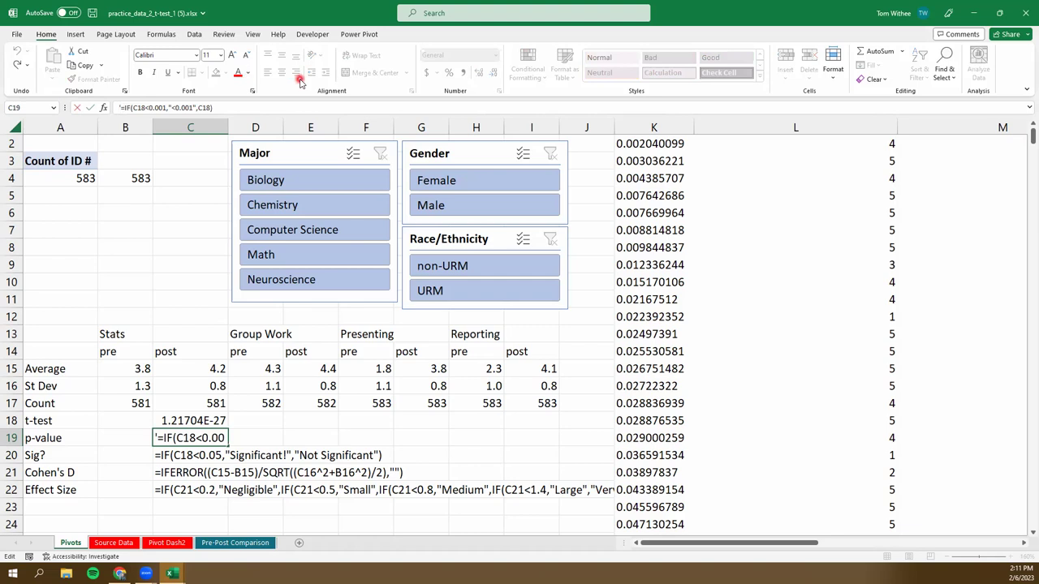
pyautogui.press('BackSpace')
pyautogui.click(266, 104)
pyautogui.click(193, 420)
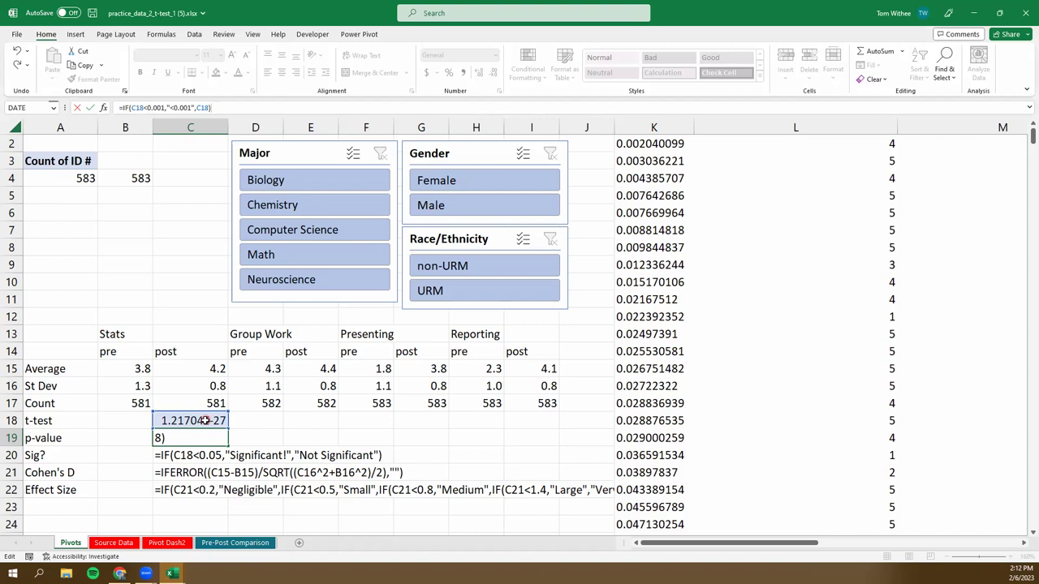
pyautogui.click(169, 108)
pyautogui.click(178, 108)
pyautogui.click(184, 108)
pyautogui.click(208, 108)
pyautogui.click(246, 108)
pyautogui.press('Return')
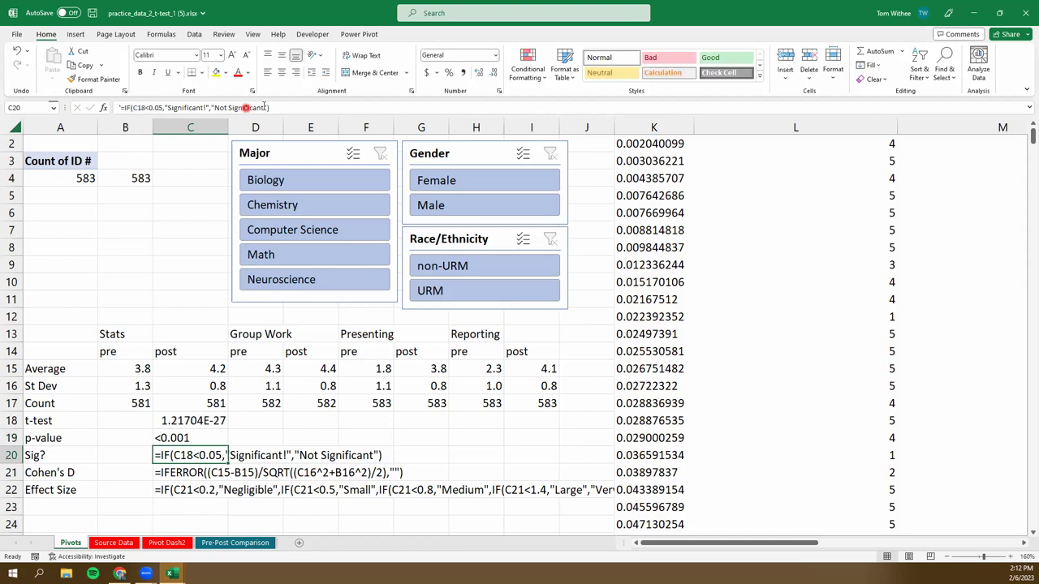
# - Test the C19 p-value with Chemistry and Female filters, then clear the slicers
pyautogui.click(199, 422)
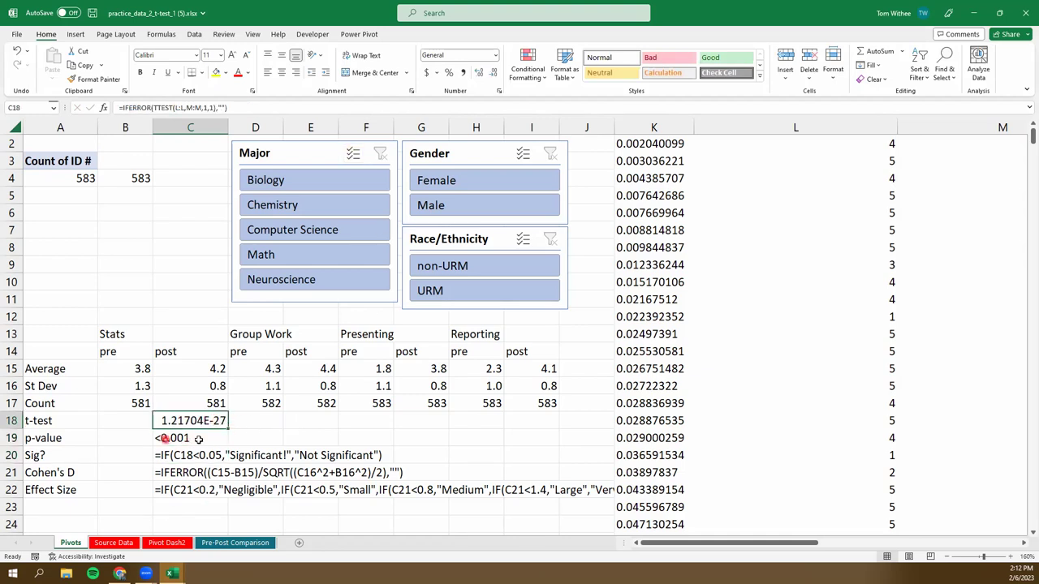
pyautogui.click(194, 439)
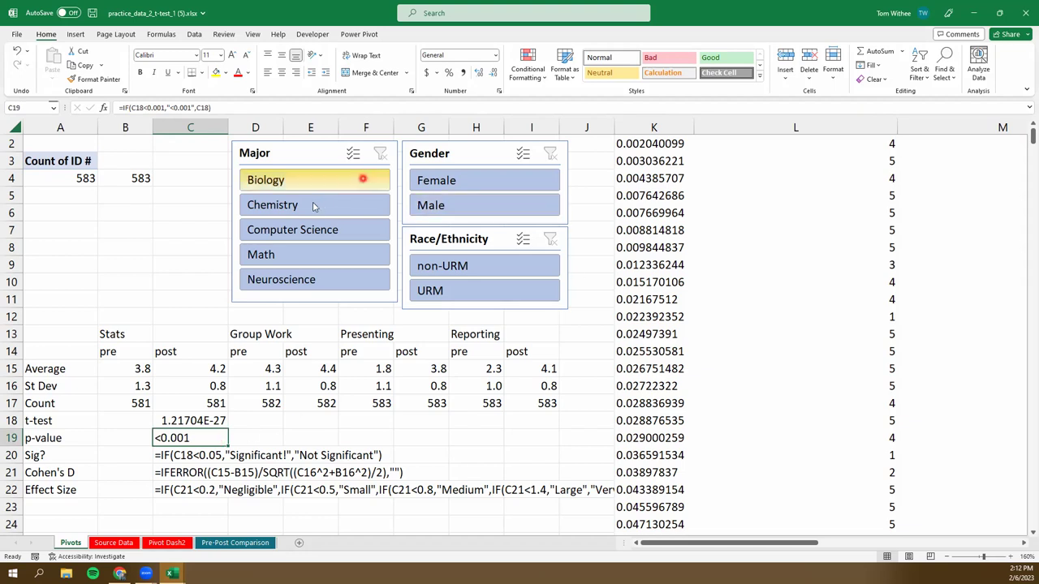
pyautogui.click(353, 204)
pyautogui.click(456, 182)
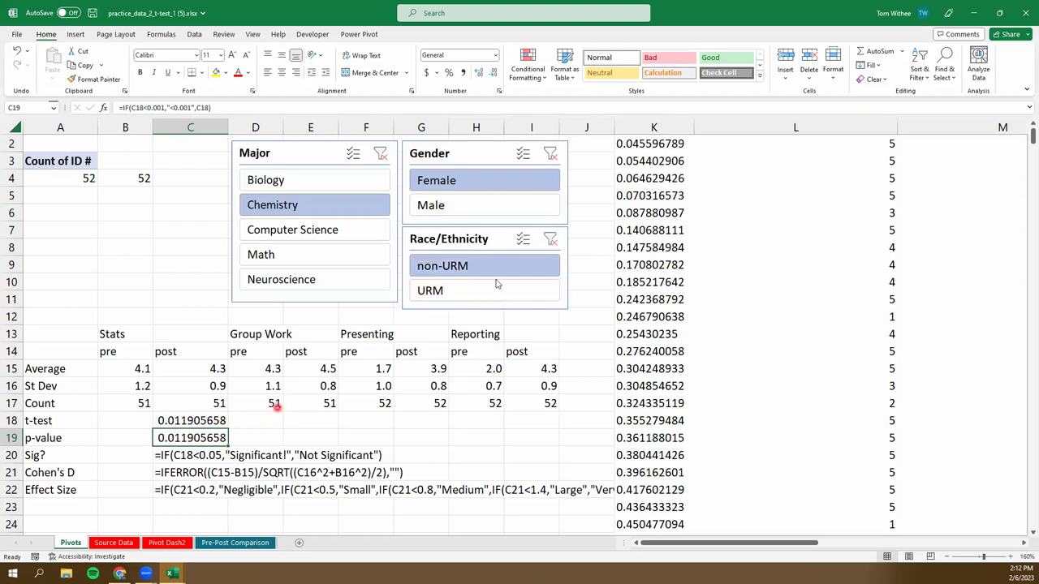
pyautogui.click(388, 153)
pyautogui.click(550, 153)
pyautogui.click(551, 239)
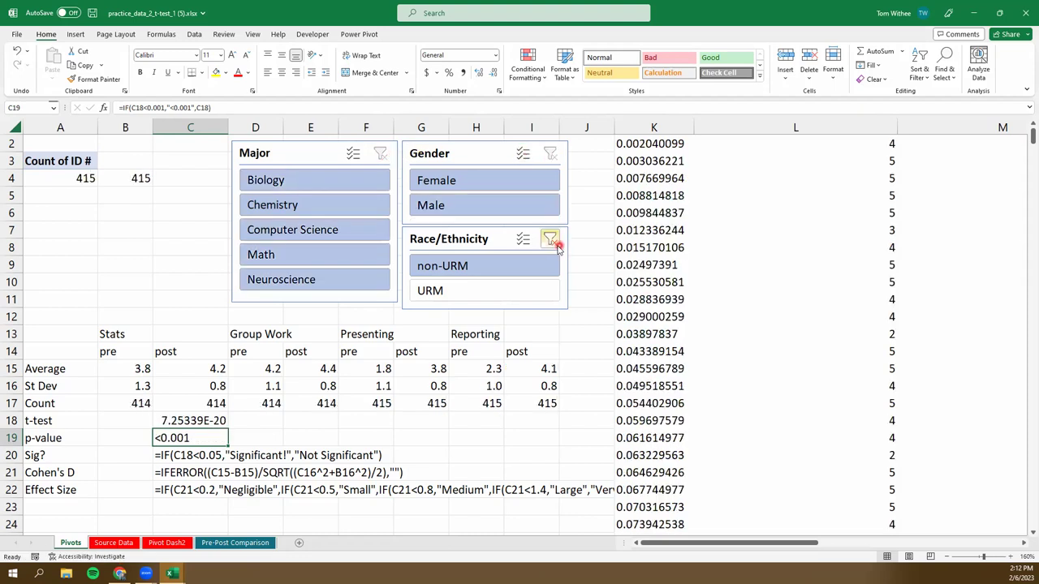
# - Make the C20 Sig? formula calculate and change its label to "Significant!"
pyautogui.click(179, 456)
pyautogui.click(123, 108)
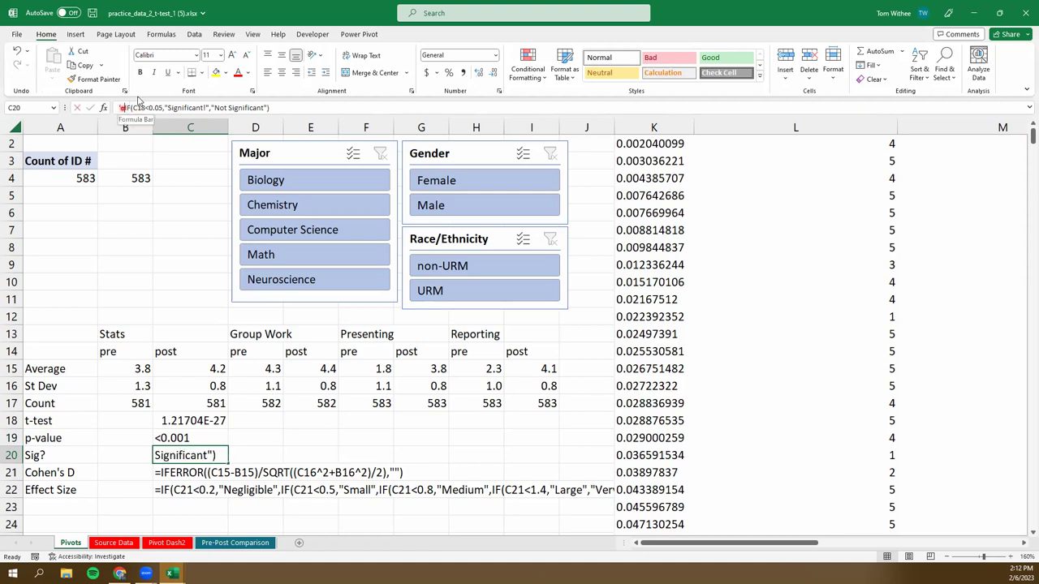
pyautogui.press('BackSpace')
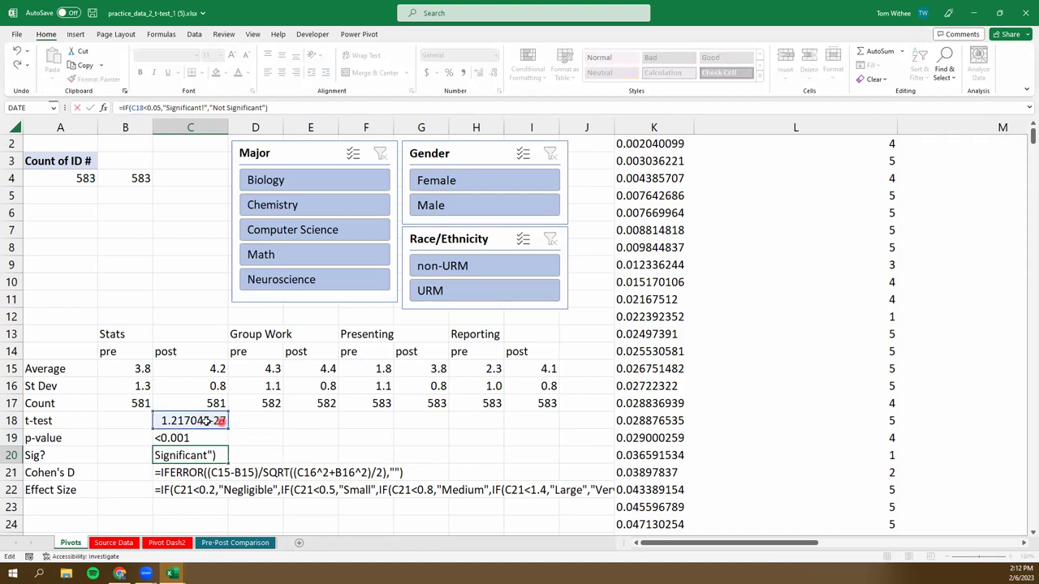
pyautogui.click(208, 107)
pyautogui.write('!')
pyautogui.press('Return')
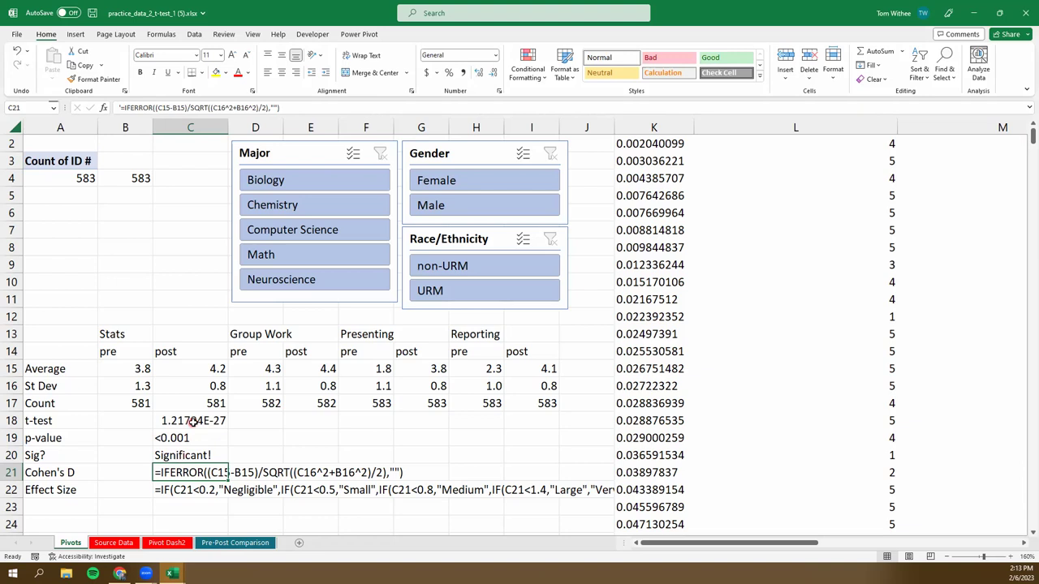
pyautogui.click(189, 453)
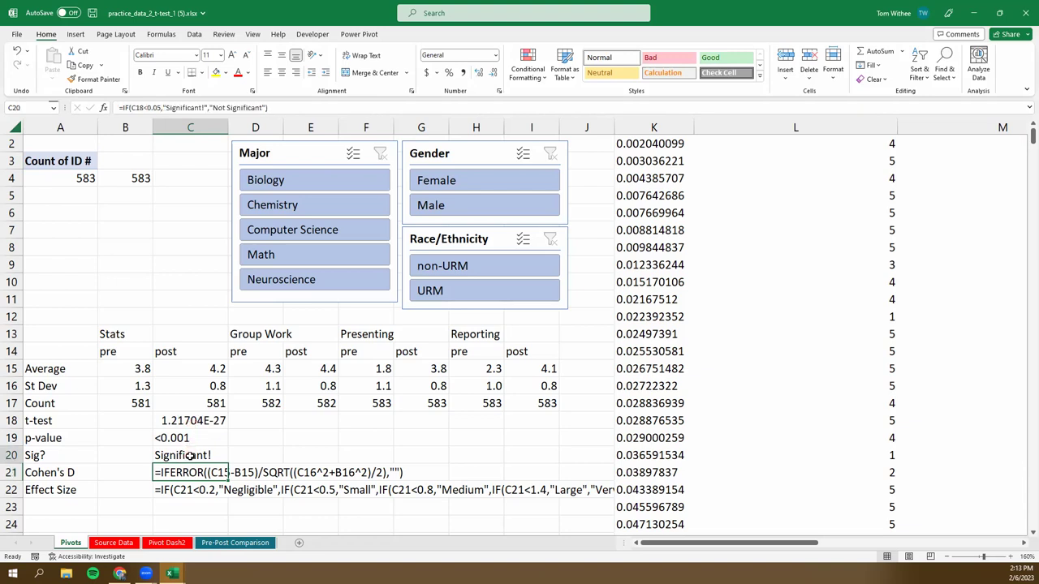
# - Test the Sig? label under Math, Computer Science, Male/Female and URM/non-URM filters, then clear them
pyautogui.click(297, 204)
pyautogui.click(294, 256)
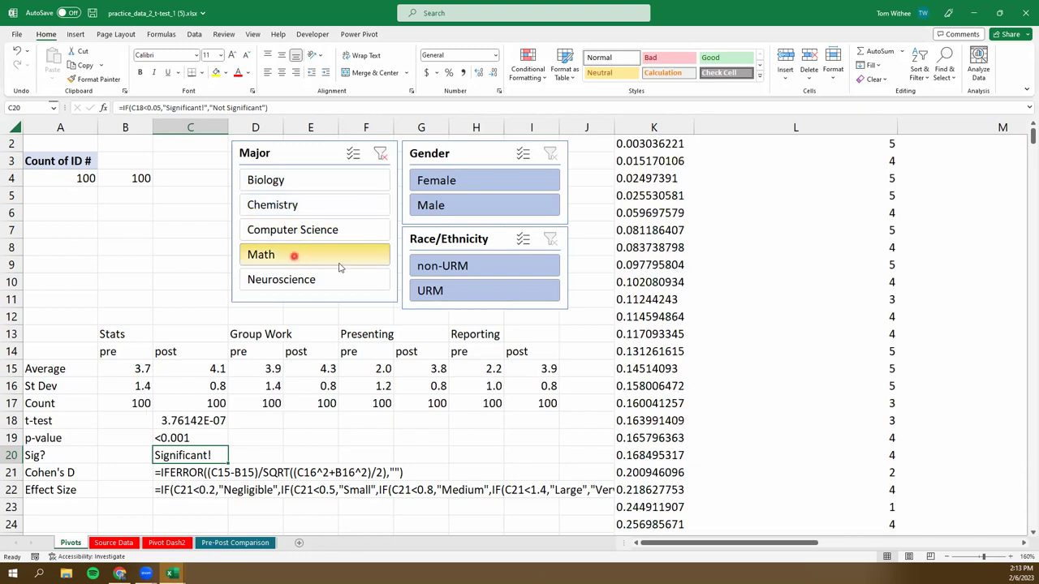
pyautogui.click(448, 203)
pyautogui.click(457, 287)
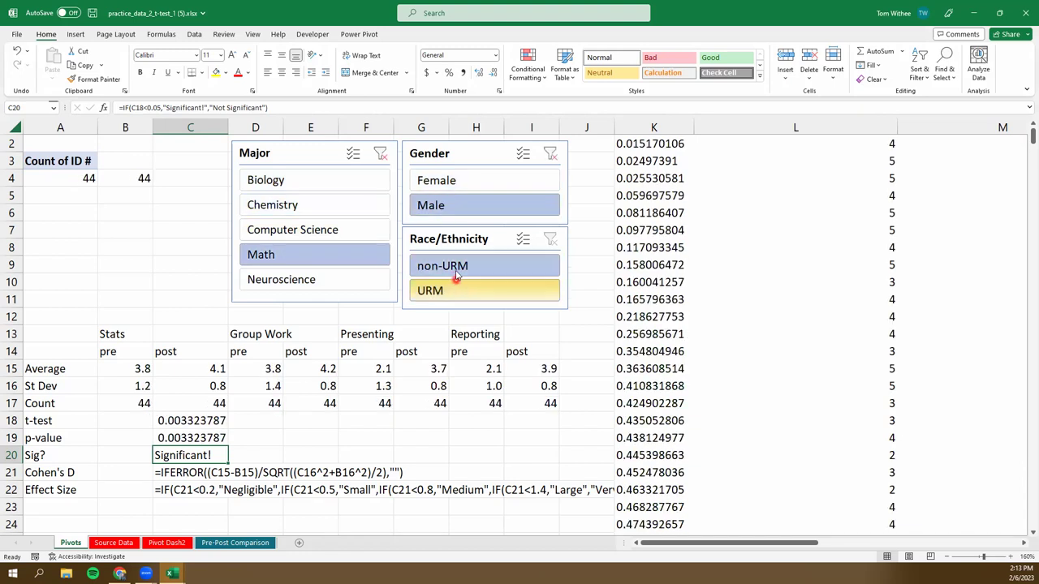
pyautogui.click(456, 289)
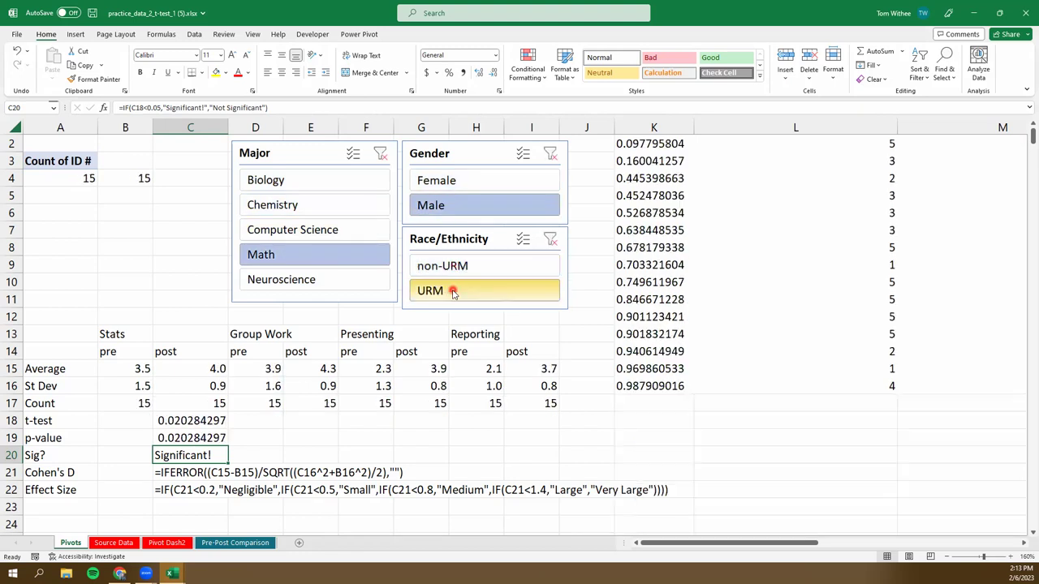
pyautogui.click(453, 184)
pyautogui.click(302, 226)
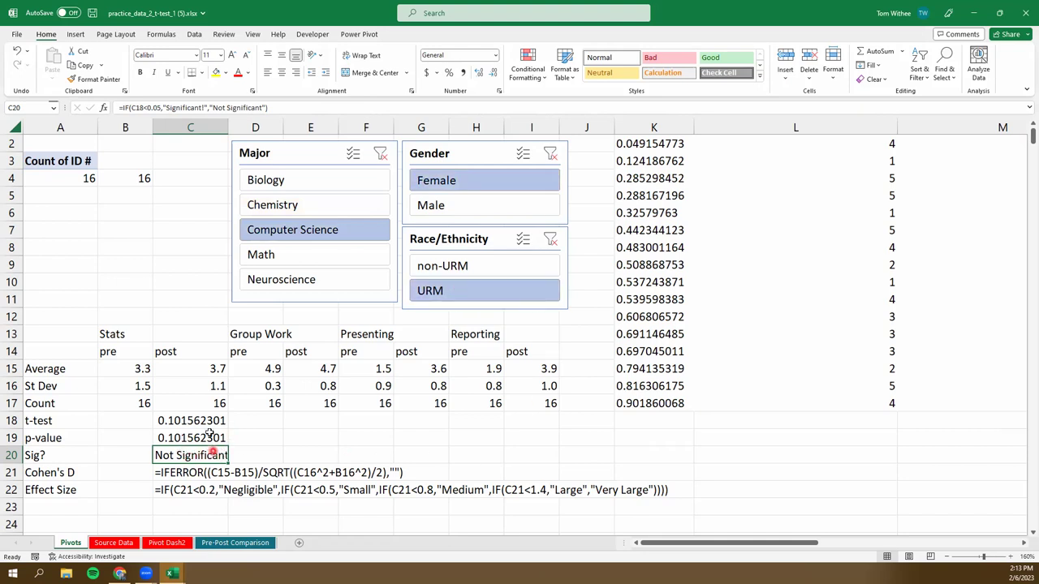
pyautogui.click(381, 153)
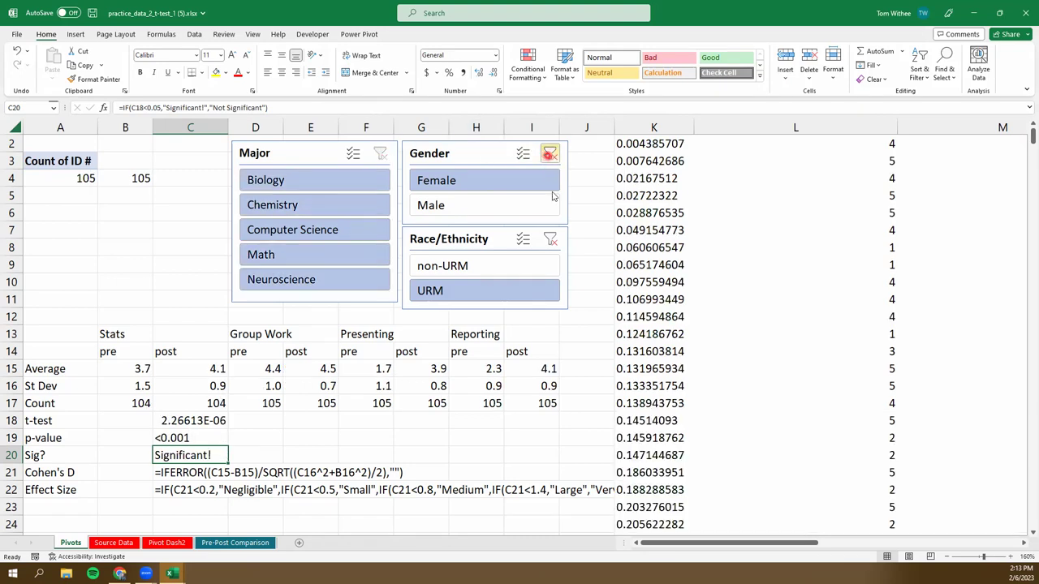
pyautogui.click(551, 239)
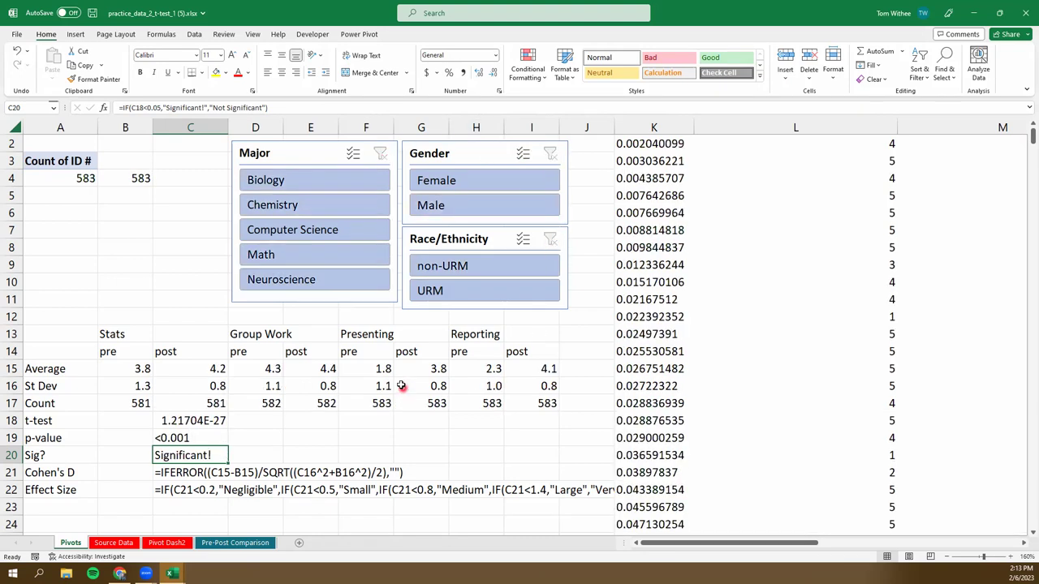
pyautogui.click(192, 473)
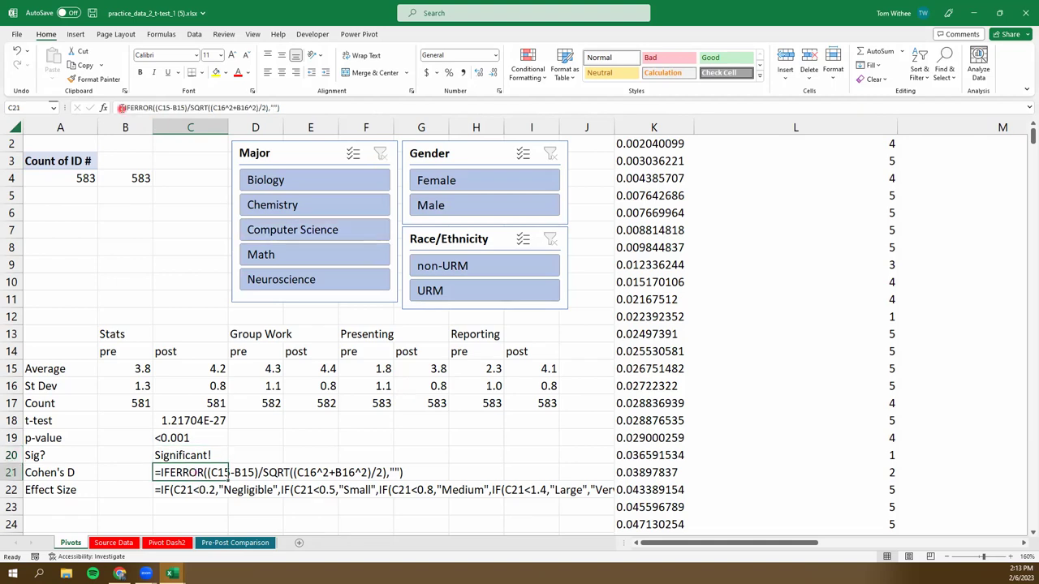
# - Make C21's =IFERROR((C15-B15)/SQRT((C16^2+B16^2)/2),"") calculate, giving Cohen's D 0.344932966
pyautogui.click(120, 107)
pyautogui.press('Delete')
pyautogui.click(306, 107)
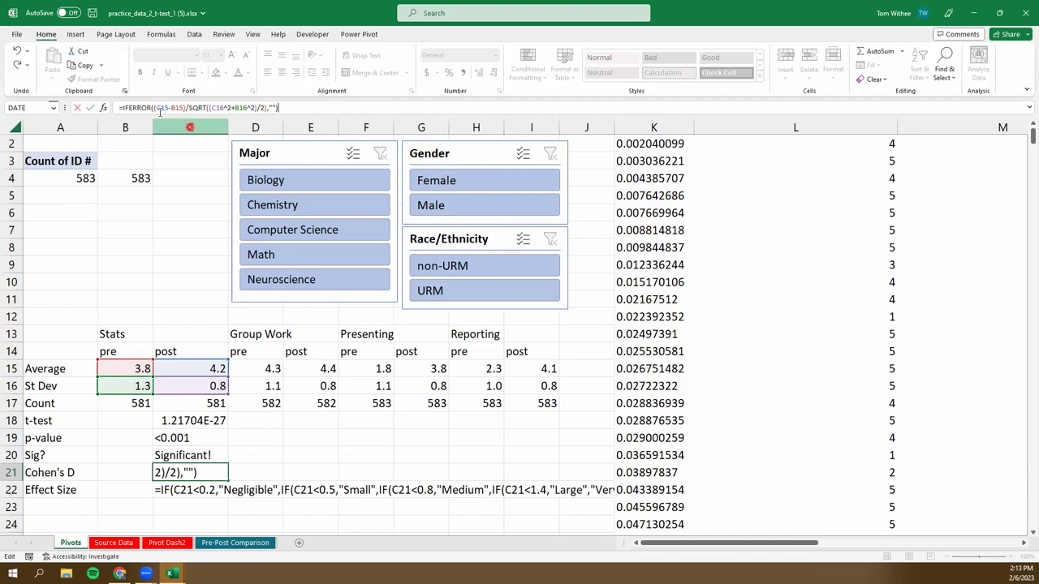
pyautogui.moveTo(151, 107); pyautogui.dragTo(262, 120)
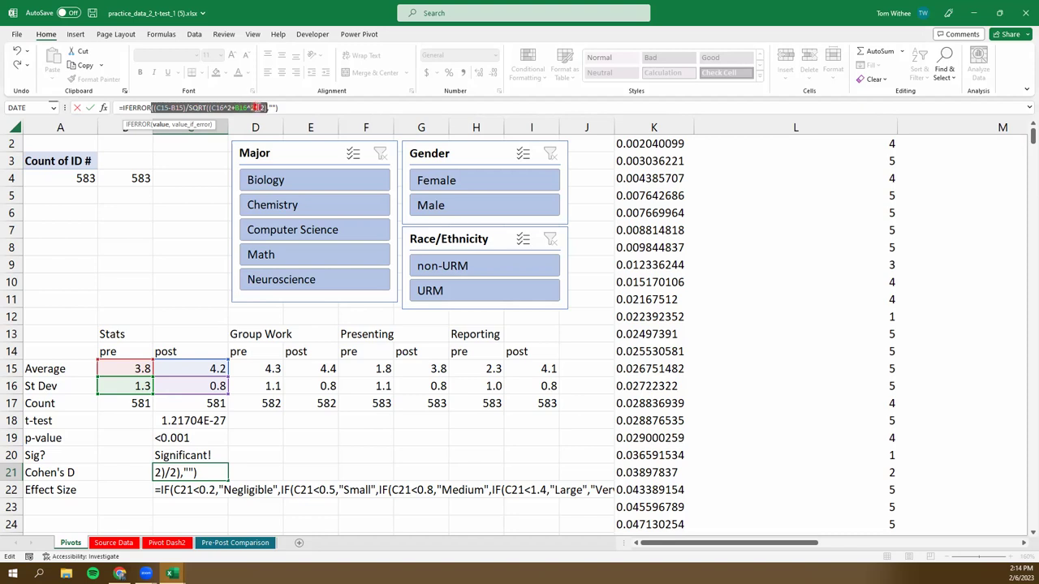
pyautogui.click(341, 106)
pyautogui.click(122, 107)
pyautogui.click(256, 103)
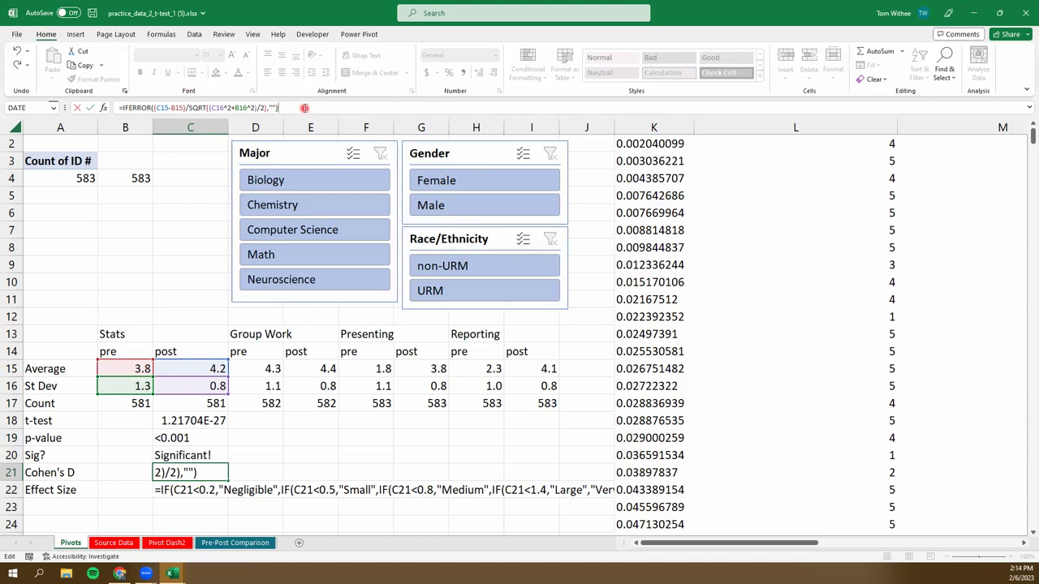
pyautogui.click(177, 108)
pyautogui.click(321, 104)
pyautogui.press('Return')
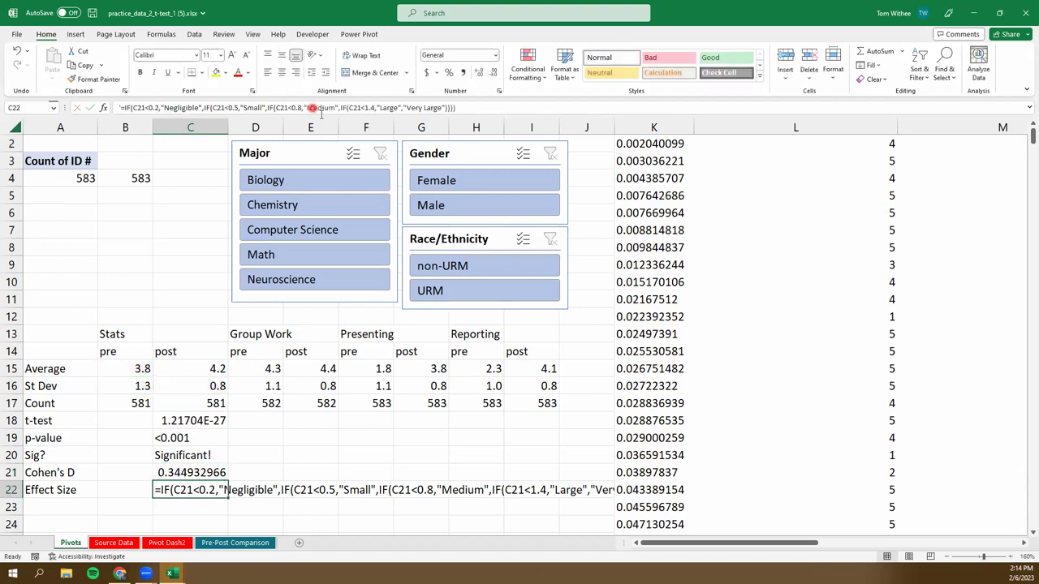
pyautogui.click(181, 472)
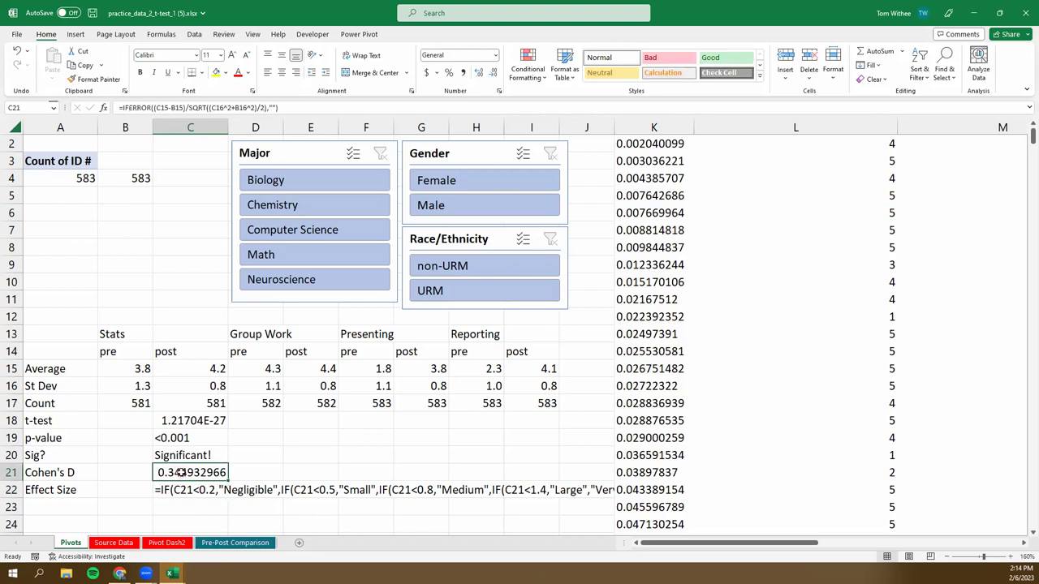
# - Make C22's nested IF on C21 calculate, labelling the effect Small, then select C18:C22
pyautogui.click(47, 490)
pyautogui.click(176, 490)
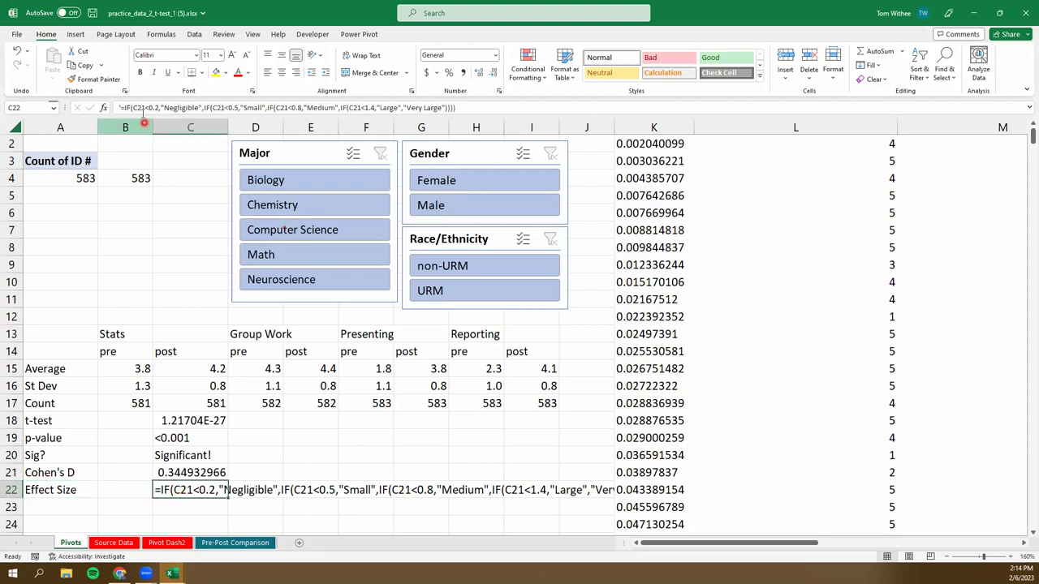
pyautogui.click(122, 107)
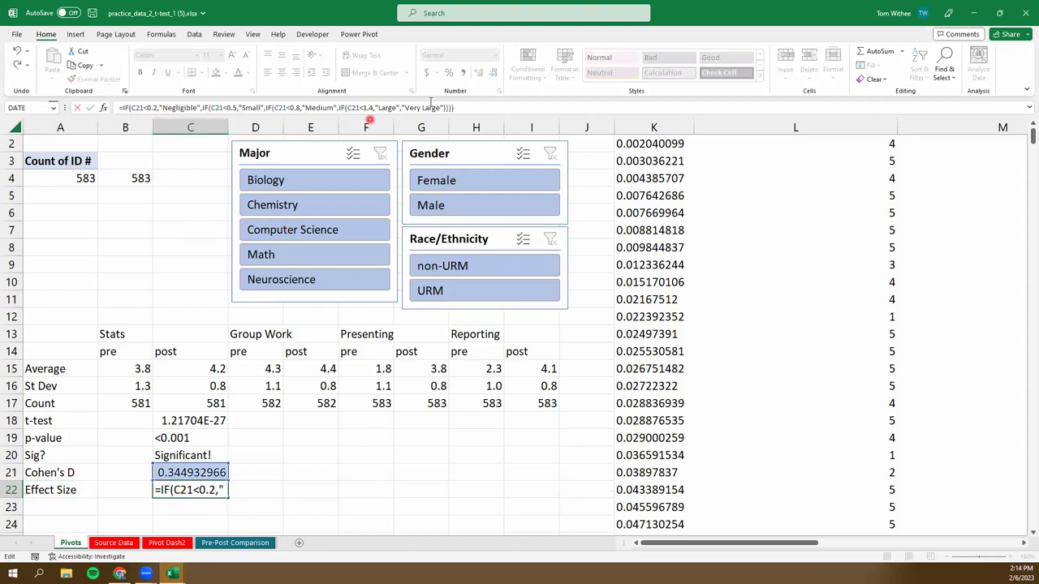
pyautogui.click(469, 107)
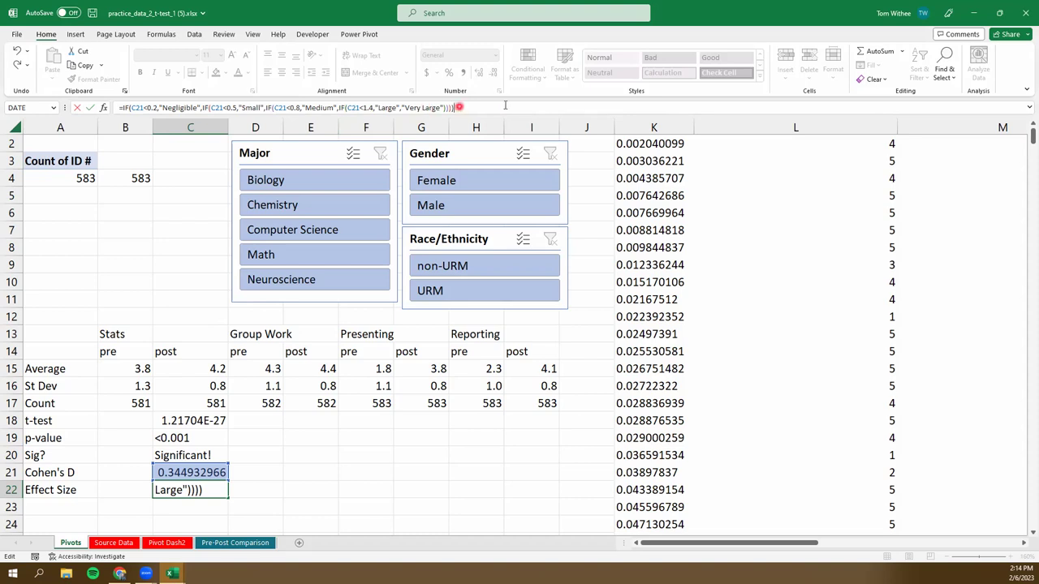
pyautogui.press('Return')
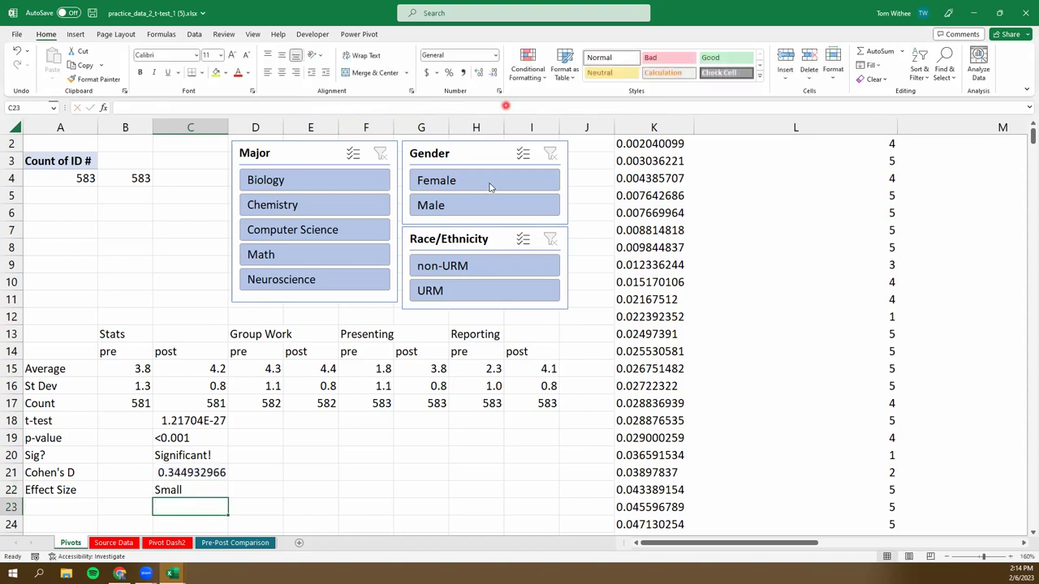
pyautogui.click(196, 420)
pyautogui.moveTo(195, 439); pyautogui.dragTo(194, 486)
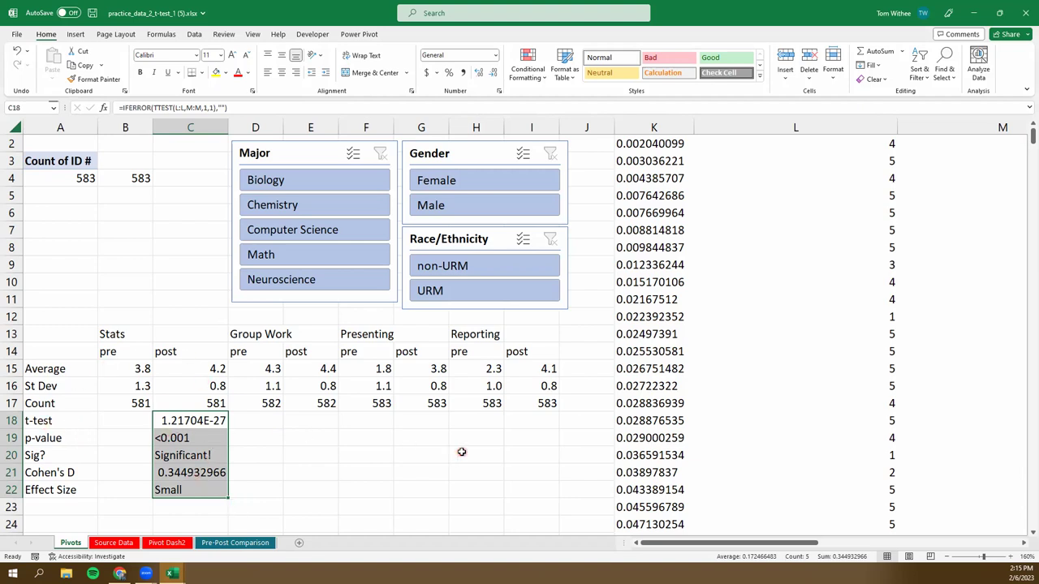
# - Paste the C18:C22 result formulas into E18, G18 and I18 for Group Work, Presenting and Reporting
pyautogui.hotkey('ctrl', 'c')
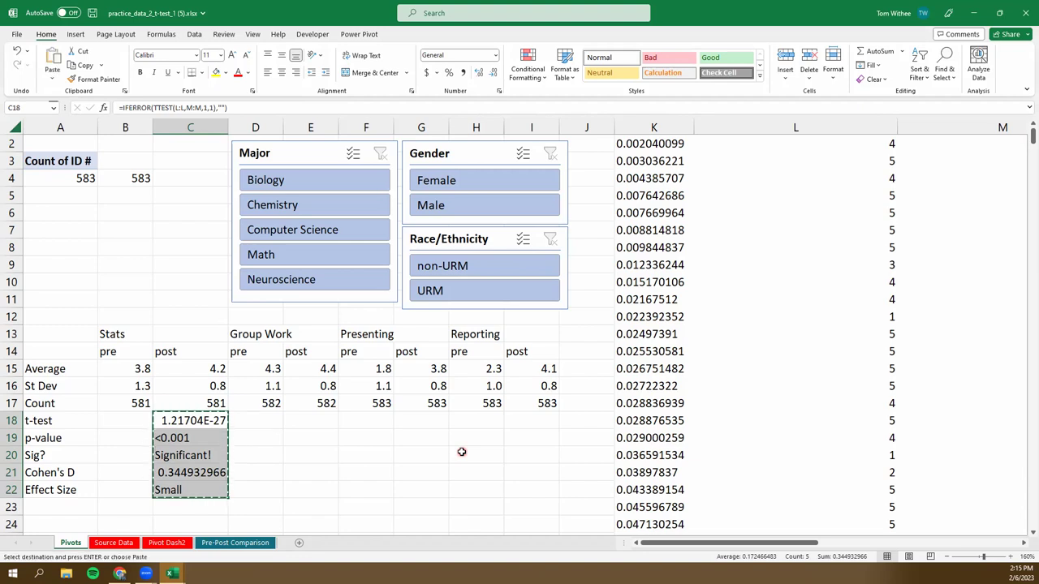
pyautogui.click(306, 425)
pyautogui.hotkey('ctrl', 'v')
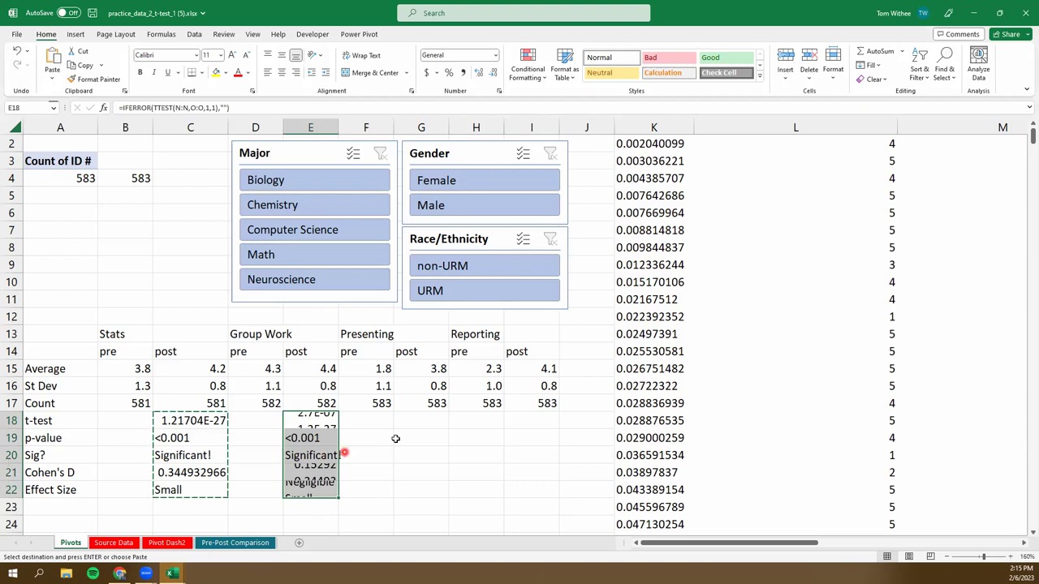
pyautogui.click(424, 422)
pyautogui.hotkey('ctrl', 'v')
pyautogui.click(551, 419)
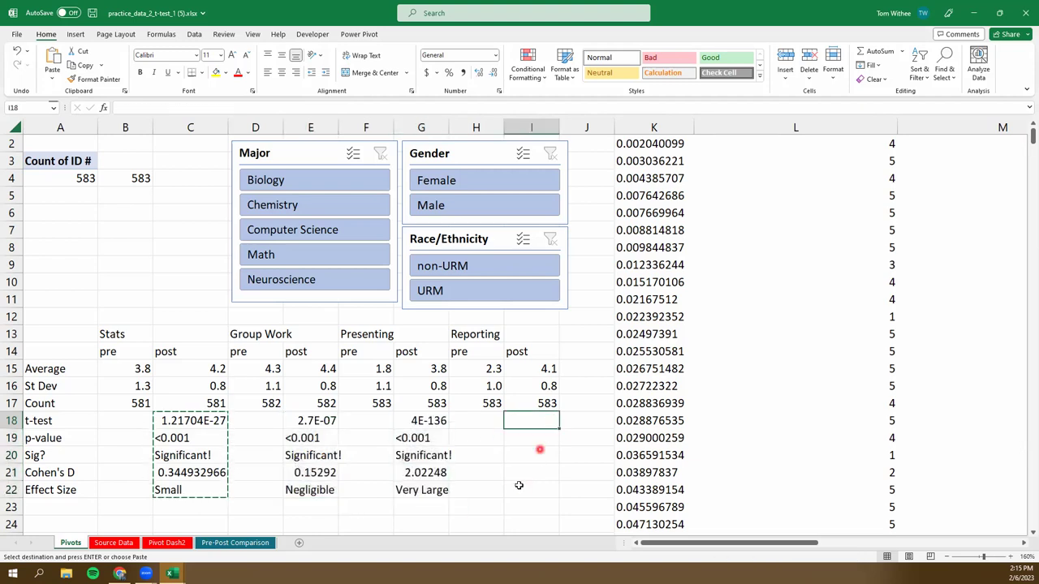
pyautogui.hotkey('ctrl', 'v')
# - Check the pasted t-test formulas in E18, G18 and I18, then end copy mode
pyautogui.click(262, 500)
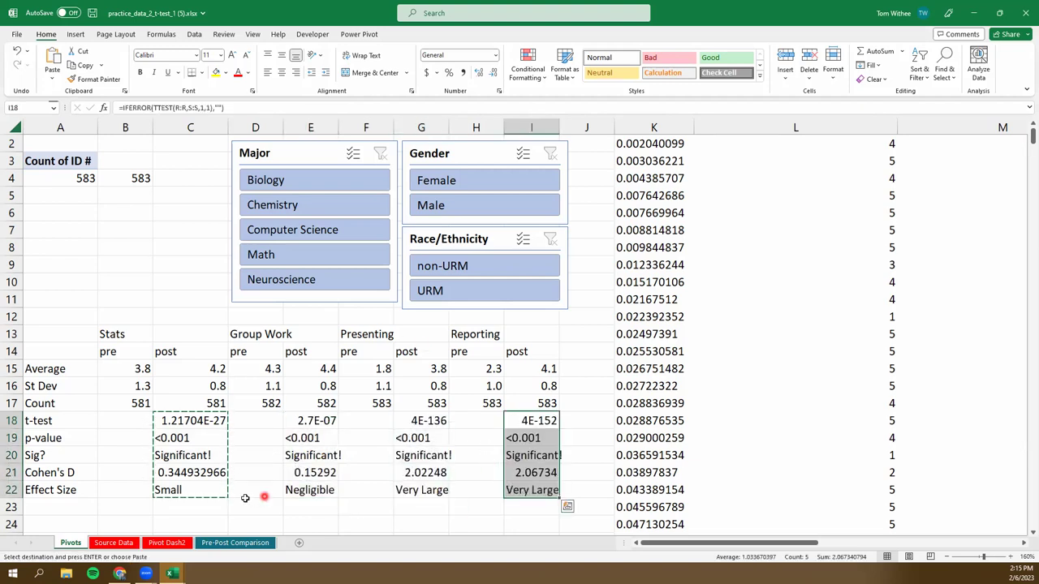
pyautogui.click(176, 421)
pyautogui.moveTo(175, 421); pyautogui.dragTo(167, 490)
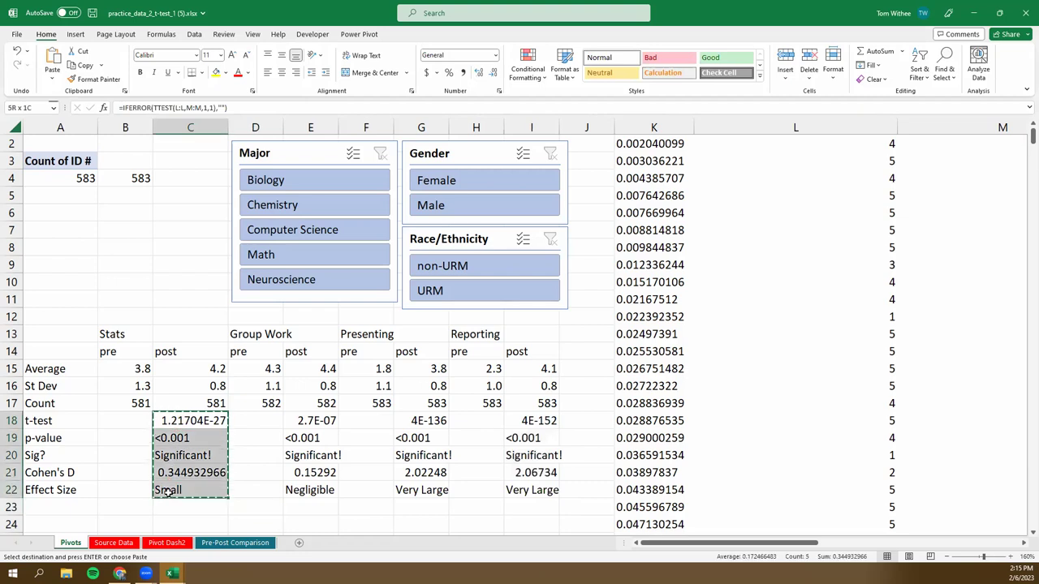
pyautogui.click(318, 420)
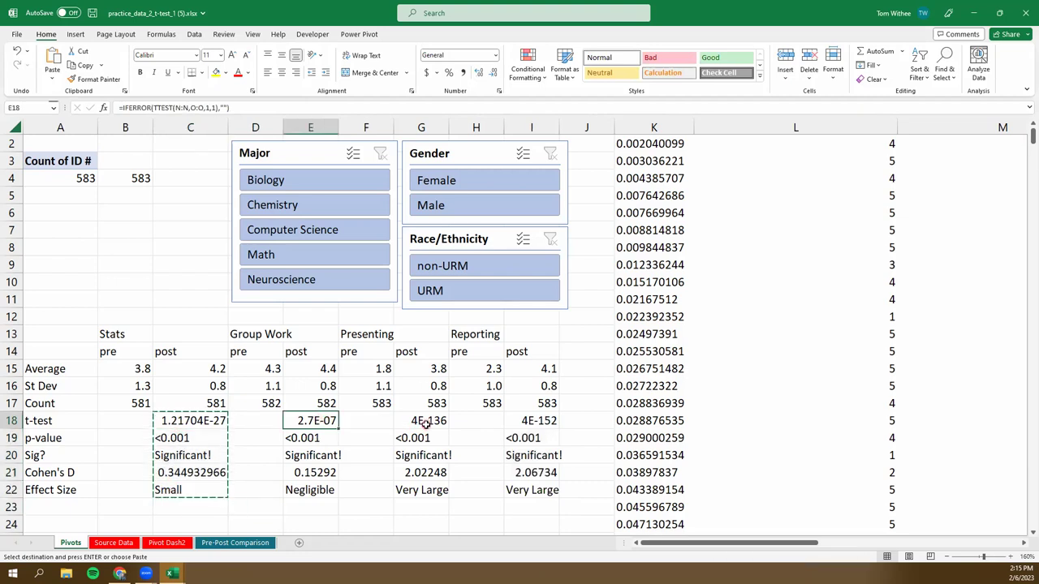
pyautogui.click(424, 422)
pyautogui.click(542, 420)
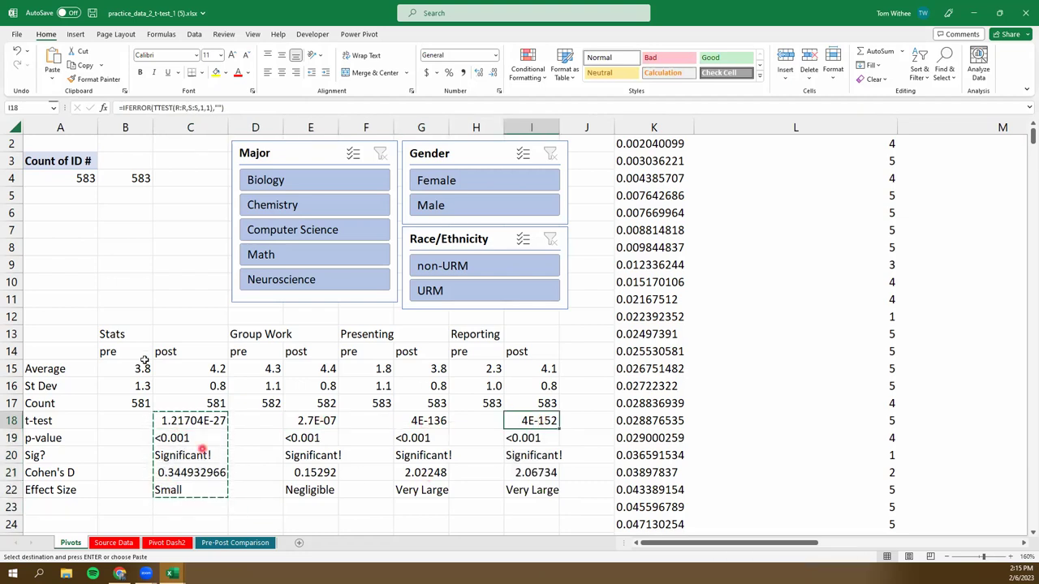
pyautogui.click(129, 267)
pyautogui.press('Escape')
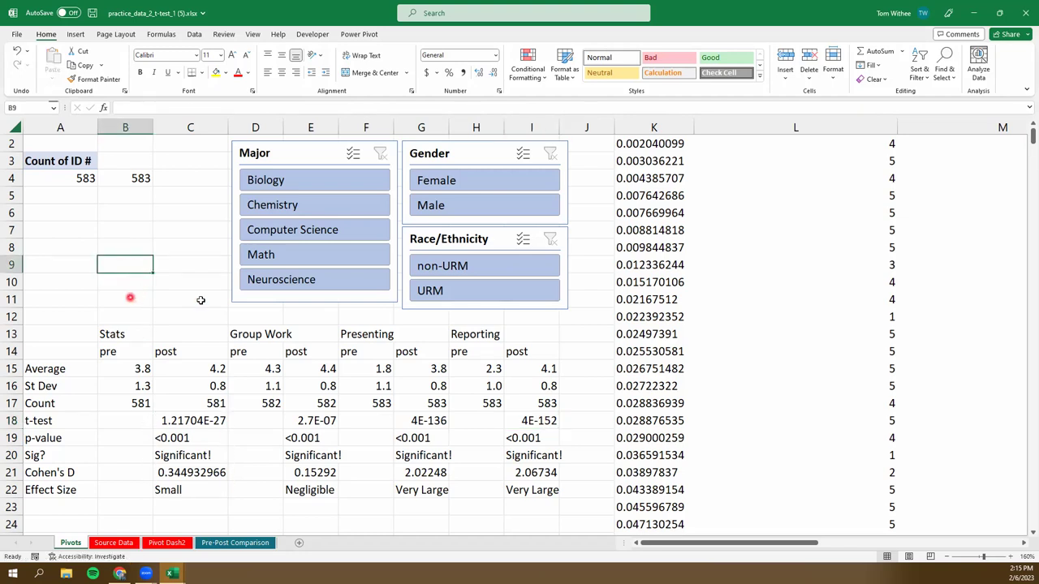
pyautogui.click(302, 182)
pyautogui.click(457, 209)
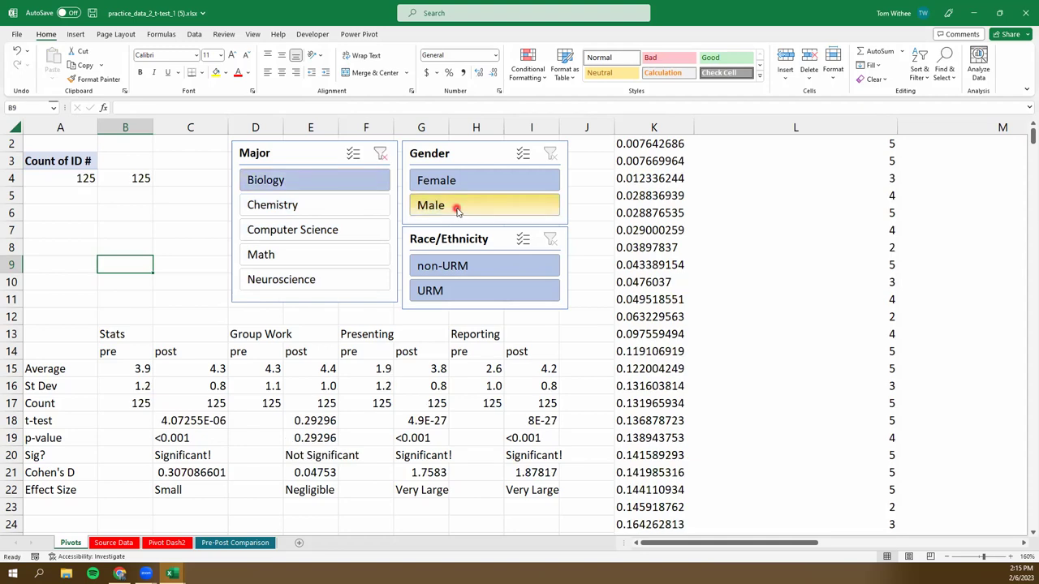
pyautogui.click(447, 292)
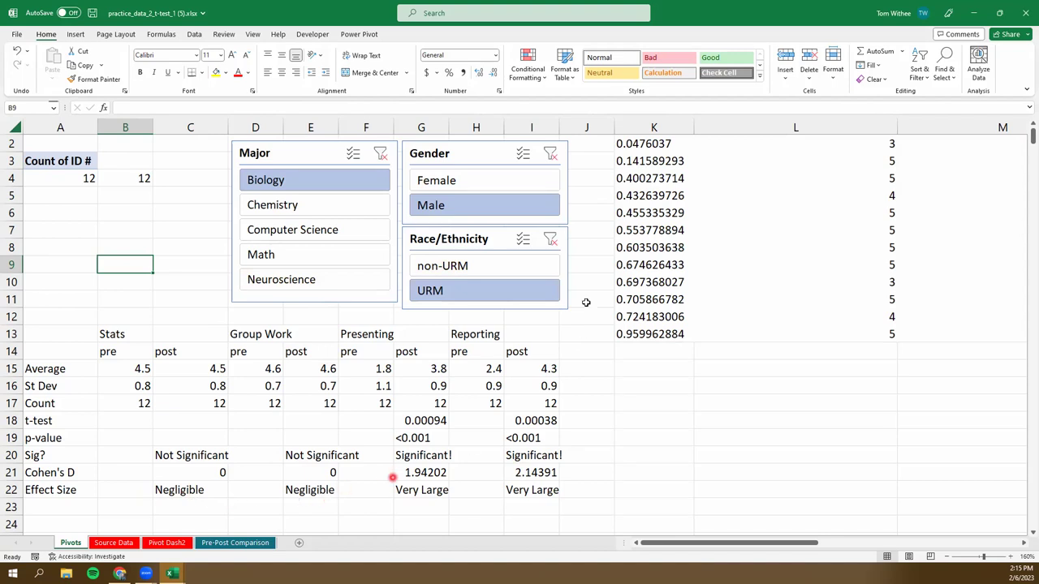
pyautogui.click(550, 153)
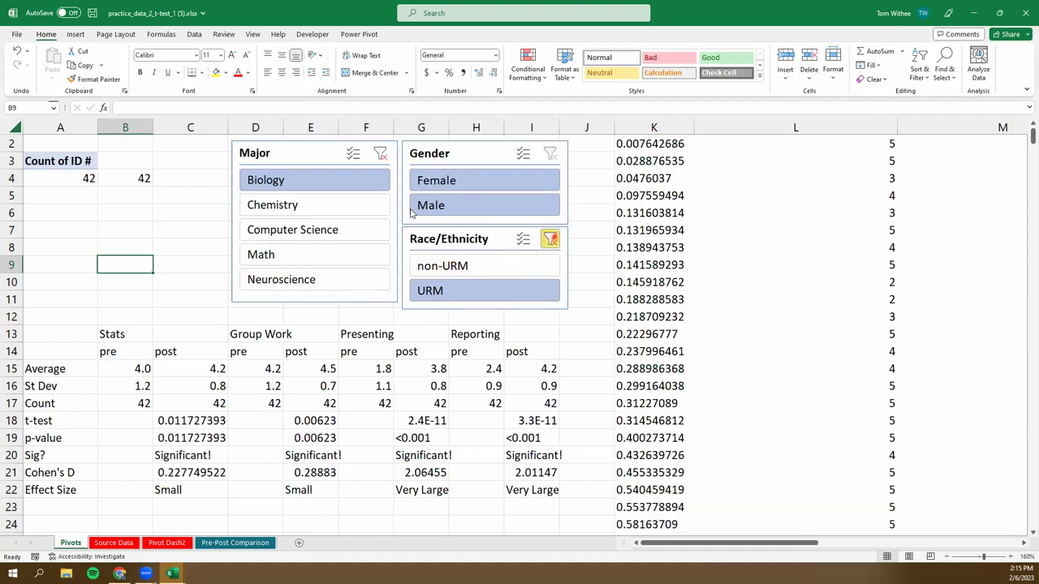
pyautogui.click(552, 238)
pyautogui.click(378, 154)
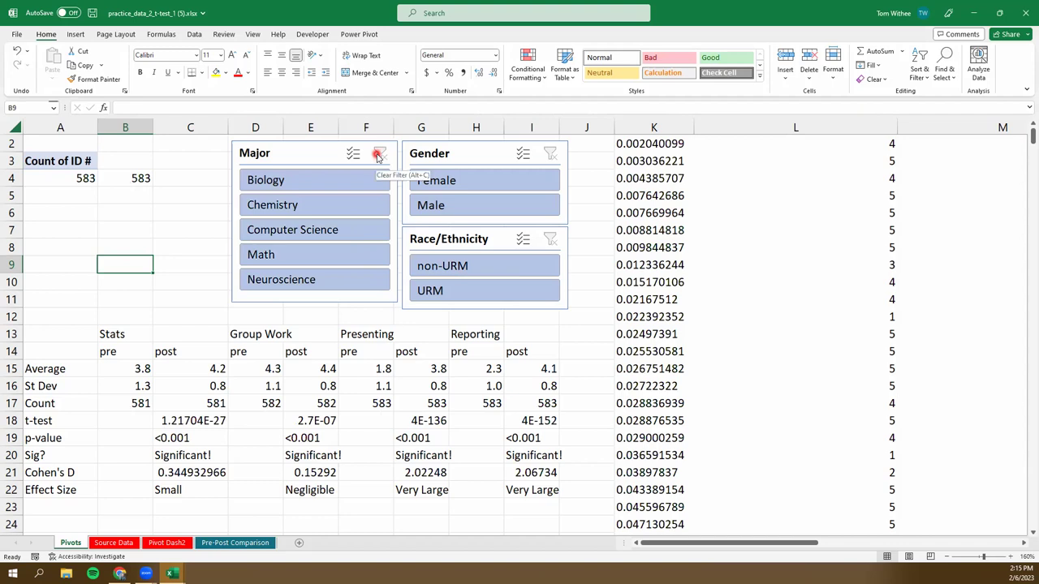
pyautogui.click(294, 208)
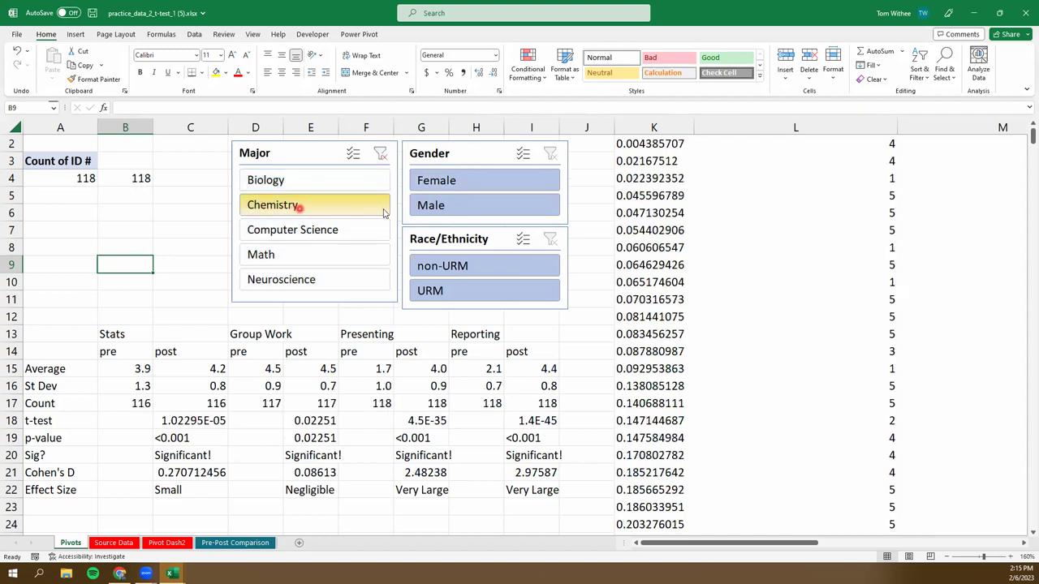
pyautogui.click(447, 207)
pyautogui.click(438, 267)
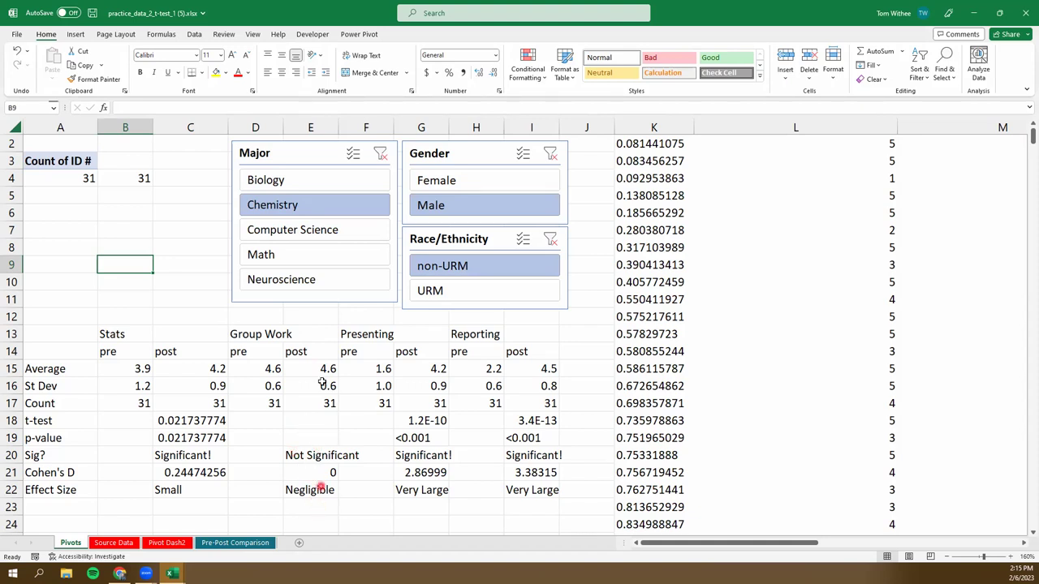
pyautogui.click(278, 369)
pyautogui.moveTo(317, 369); pyautogui.dragTo(318, 370)
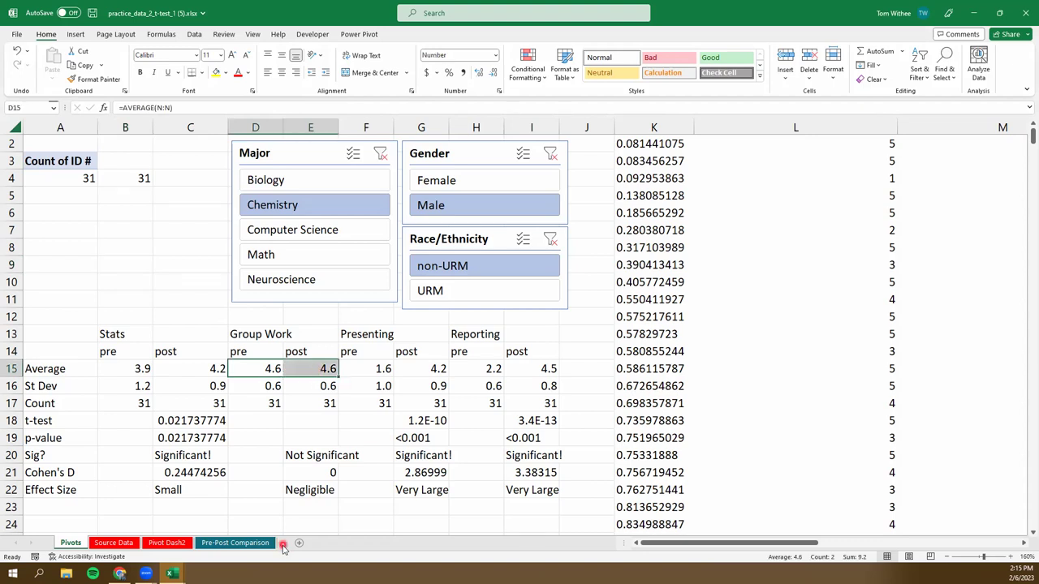
pyautogui.click(550, 154)
pyautogui.click(550, 239)
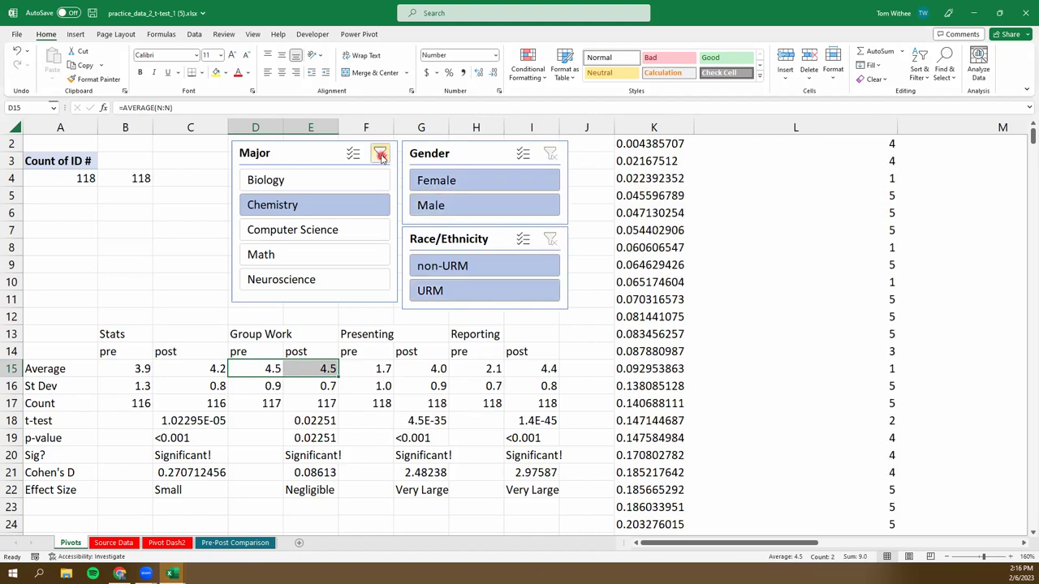
pyautogui.click(381, 155)
pyautogui.click(67, 247)
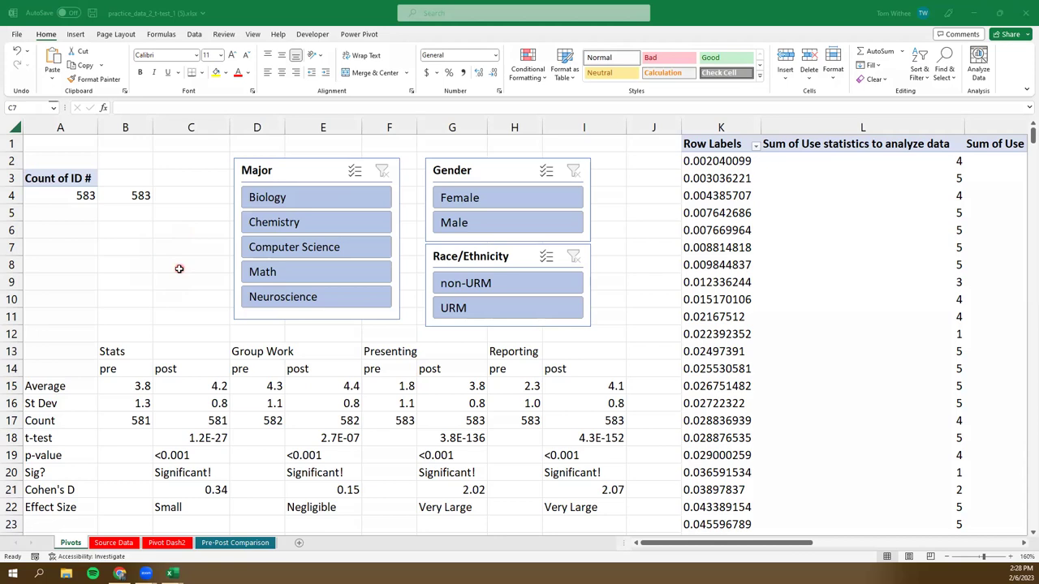
pyautogui.scroll(-3, 181, 301)
pyautogui.scroll(3, 186, 295)
pyautogui.scroll(-3, 186, 295)
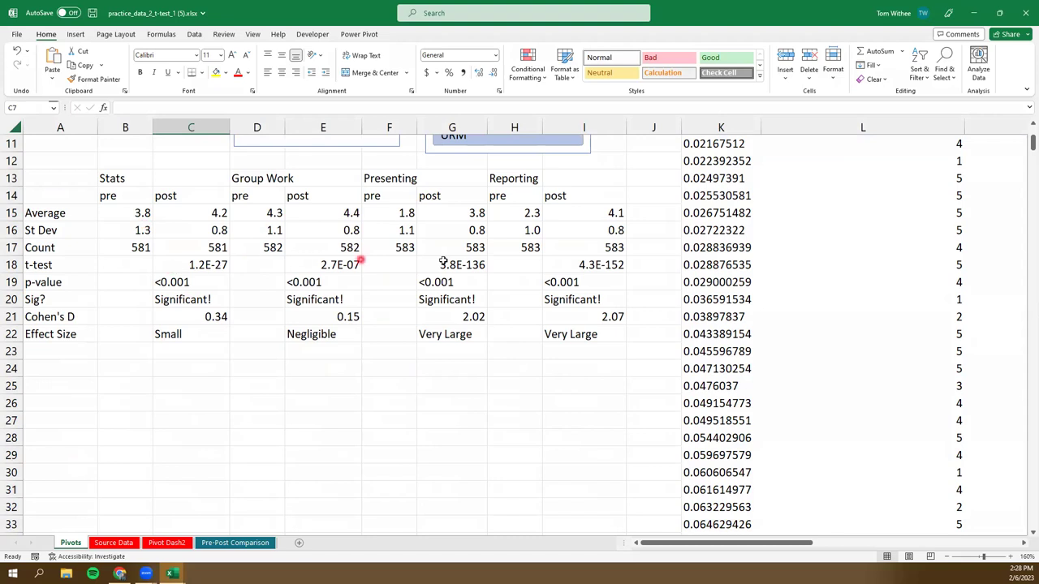
# - Add one decimal place to the t-test results in C18:I18
pyautogui.click(597, 264)
pyautogui.click(475, 265)
pyautogui.click(298, 268)
pyautogui.moveTo(190, 264); pyautogui.dragTo(597, 265)
pyautogui.click(478, 73)
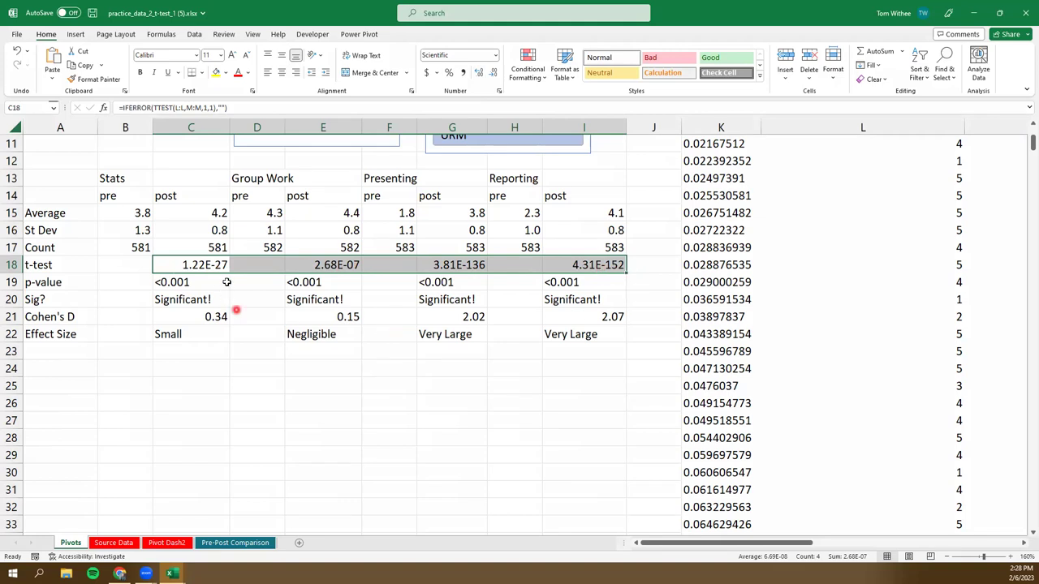
pyautogui.click(493, 73)
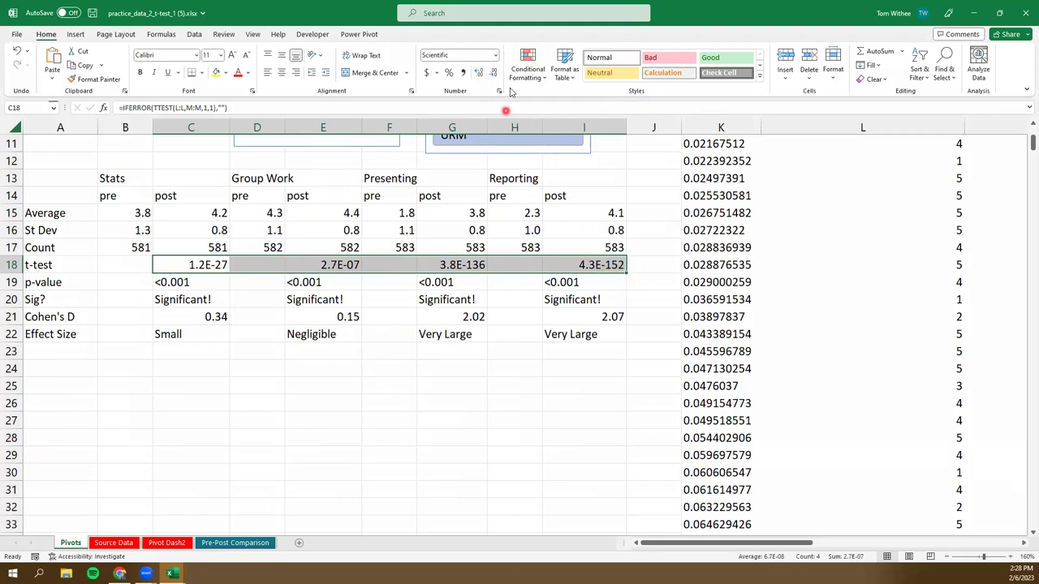
pyautogui.click(478, 73)
# - Keep the Cohen's D values in row 21 at two decimal places
pyautogui.moveTo(219, 316); pyautogui.dragTo(613, 316)
pyautogui.click(478, 72)
pyautogui.click(493, 72)
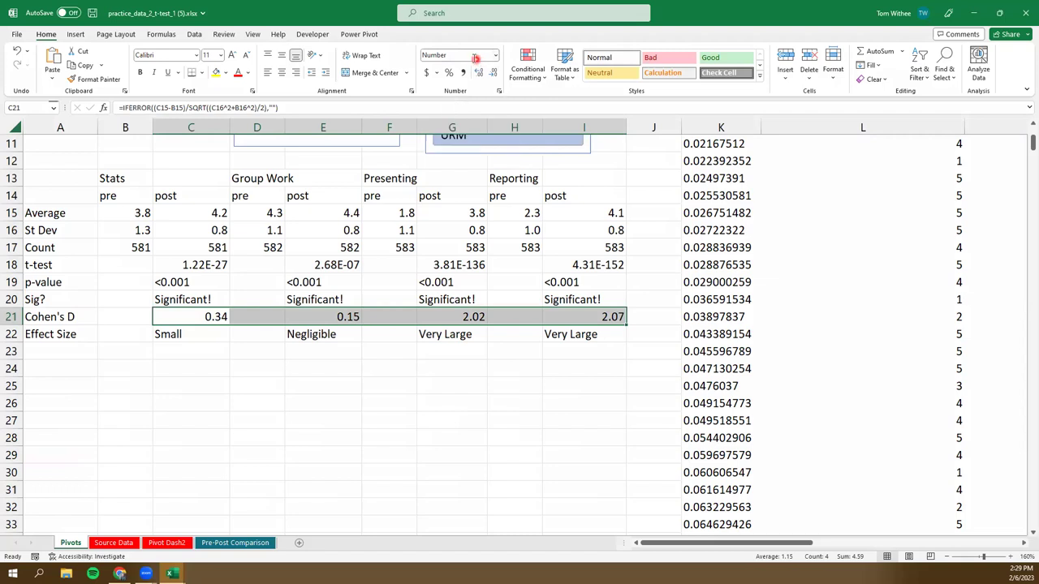
pyautogui.click(173, 376)
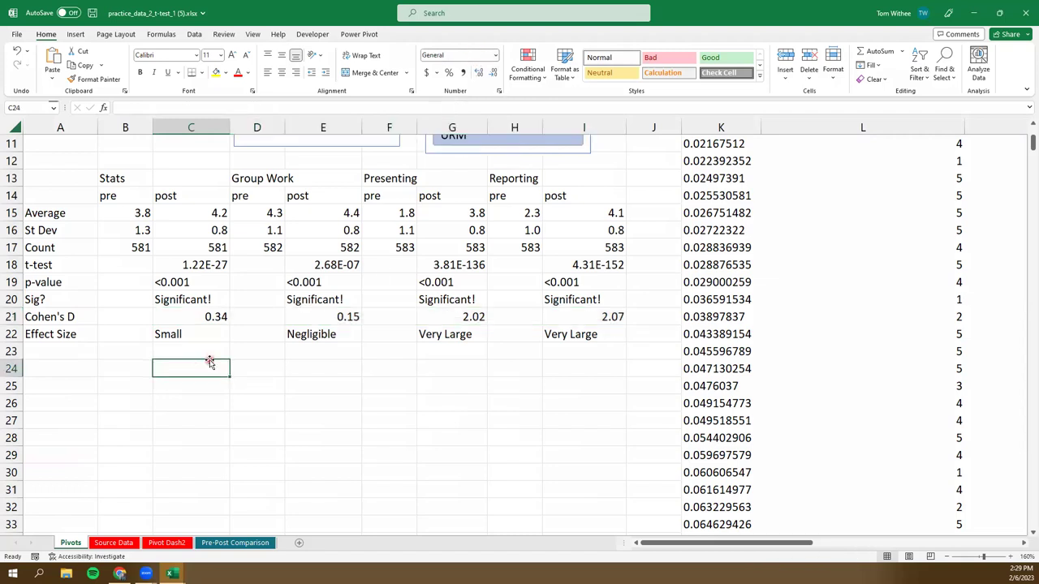
# - Check the record count formula in B4, then open the Pre-Post Comparison sheet
pyautogui.scroll(4, 210, 363)
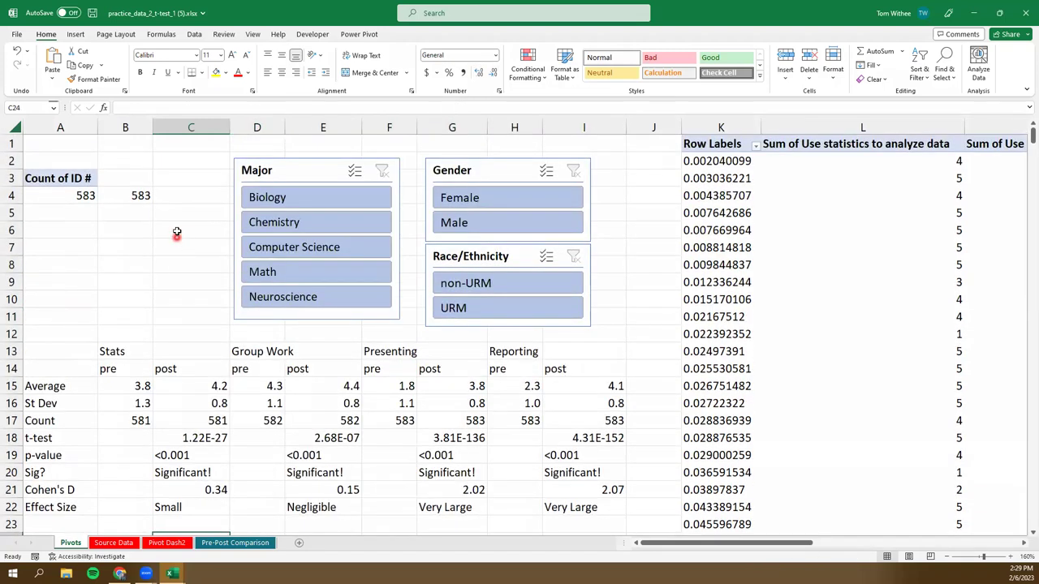
pyautogui.click(178, 234)
pyautogui.click(136, 191)
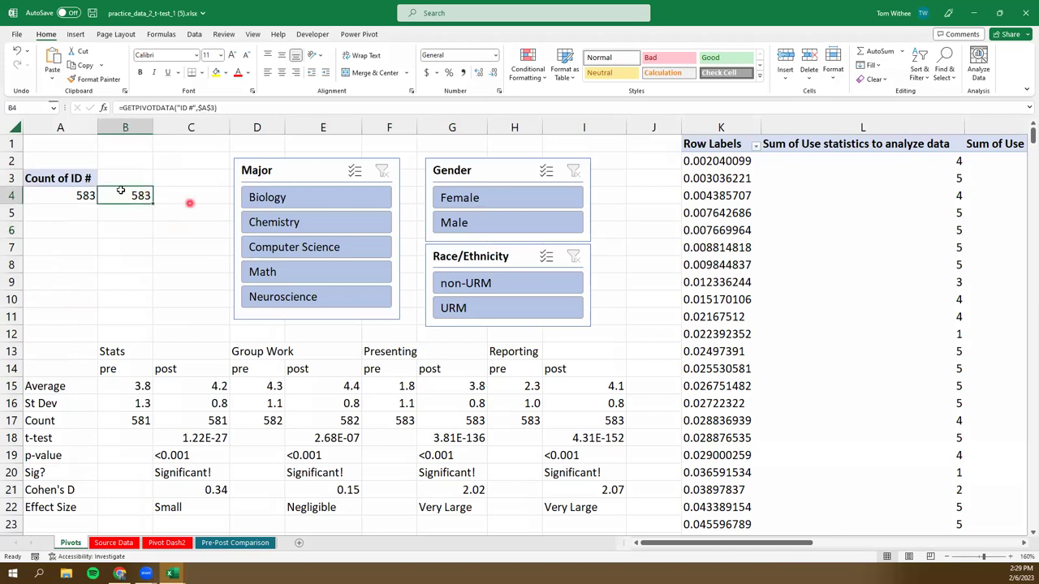
pyautogui.click(83, 194)
pyautogui.click(133, 195)
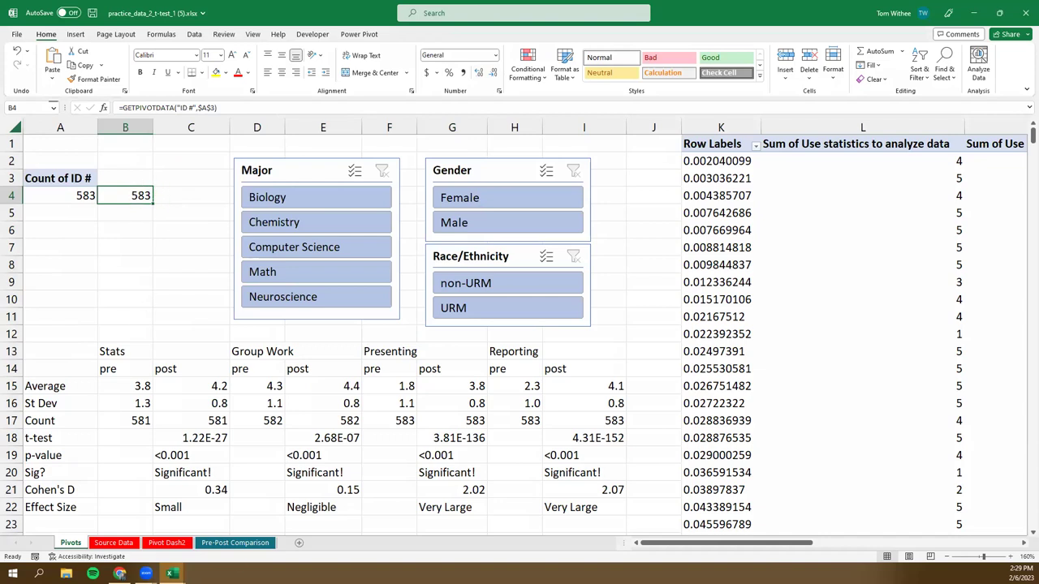
pyautogui.click(233, 543)
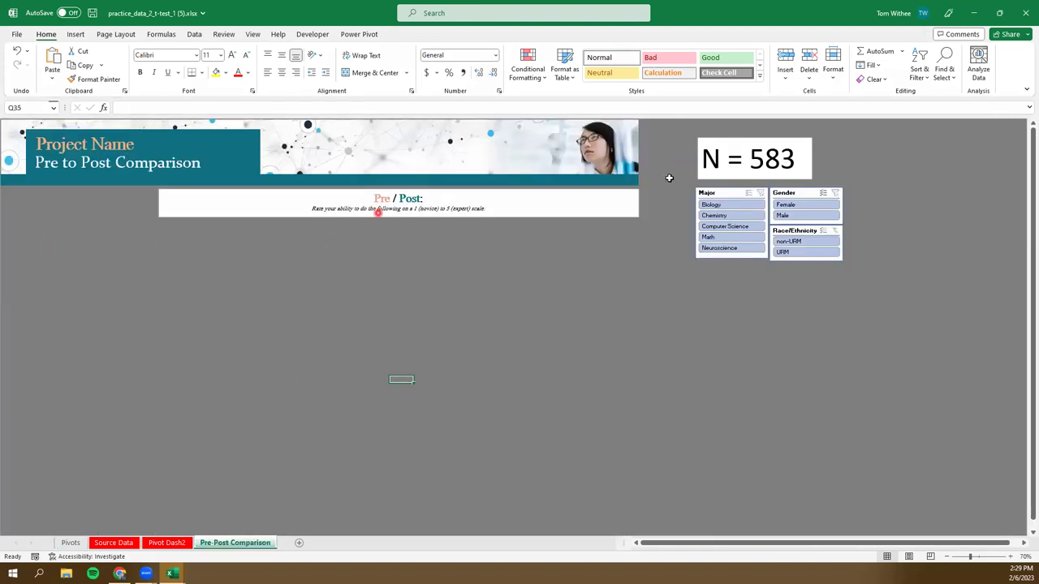
# - Link cell AD23 to the Pivots sheet's 583 total count and enlarge its font
pyautogui.click(719, 289)
pyautogui.write('=')
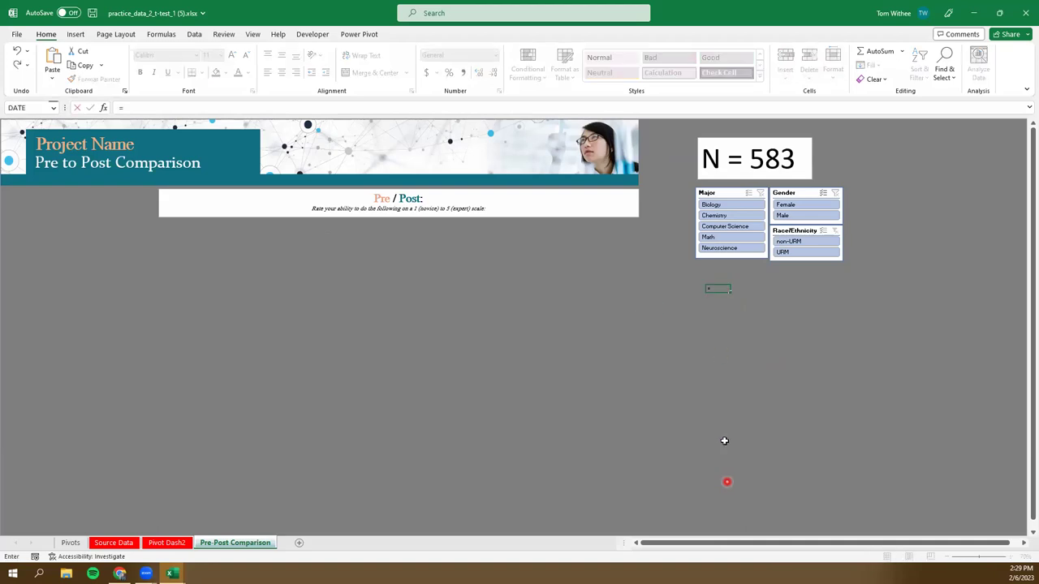
pyautogui.click(71, 543)
pyautogui.click(91, 196)
pyautogui.press('Return')
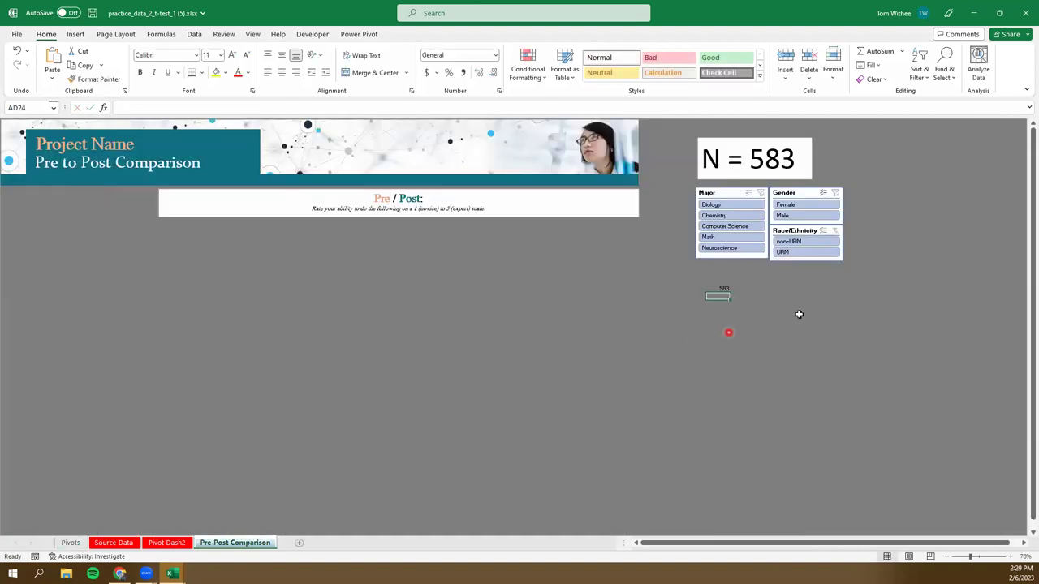
pyautogui.click(719, 290)
pyautogui.click(231, 55)
pyautogui.click(232, 55)
pyautogui.click(231, 55)
pyautogui.click(231, 54)
pyautogui.click(232, 54)
pyautogui.click(232, 55)
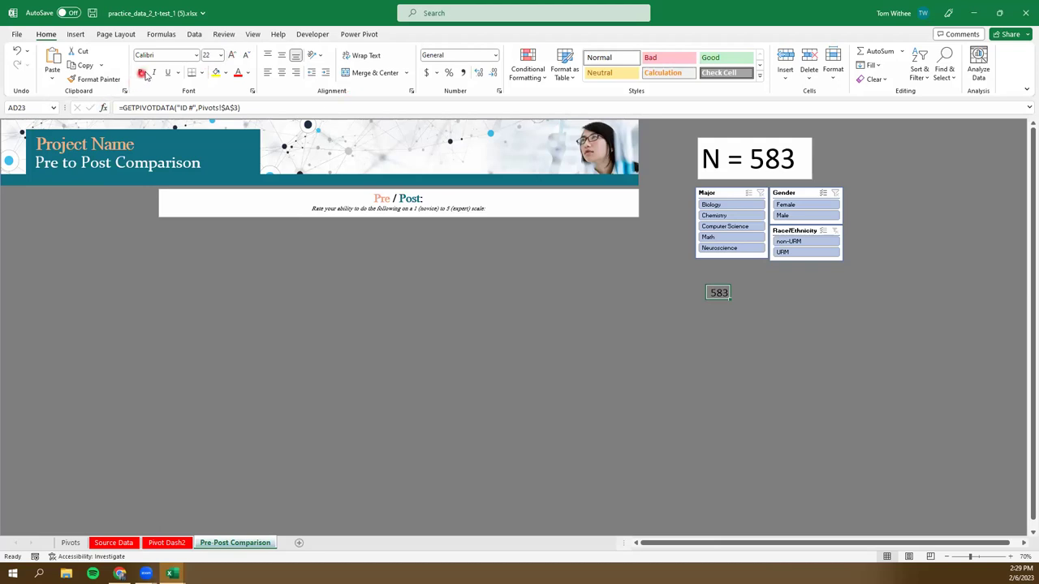
pyautogui.click(569, 332)
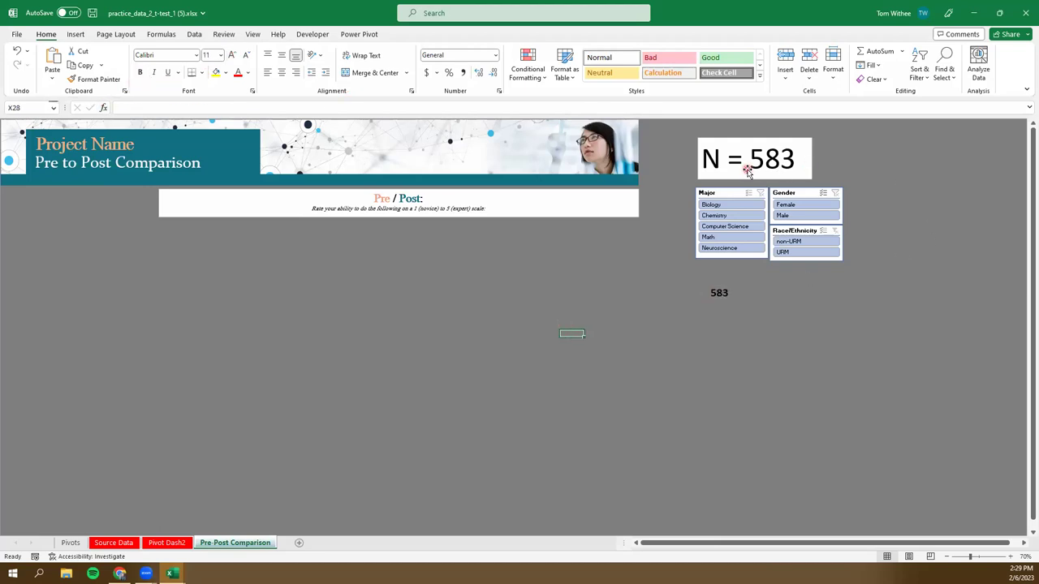
# - Shrink the N = 583 text box to font size 40 and place it above the slicers
pyautogui.click(775, 179)
pyautogui.moveTo(775, 179); pyautogui.dragTo(85, 230)
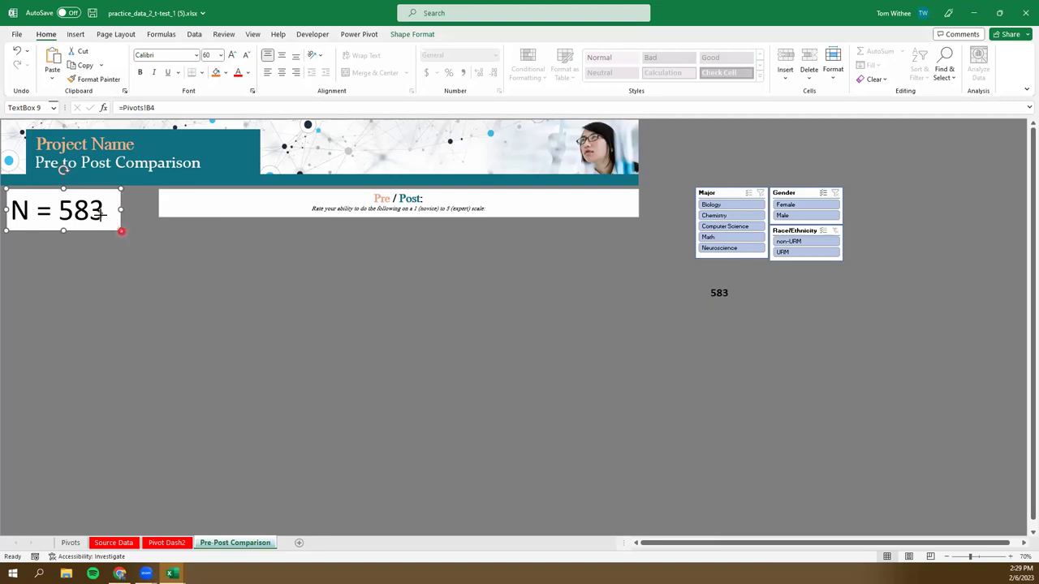
pyautogui.moveTo(121, 232); pyautogui.dragTo(103, 216)
pyautogui.click(244, 56)
pyautogui.click(244, 56)
pyautogui.click(244, 56)
pyautogui.click(243, 56)
pyautogui.click(73, 215)
pyautogui.moveTo(71, 212); pyautogui.dragTo(756, 172)
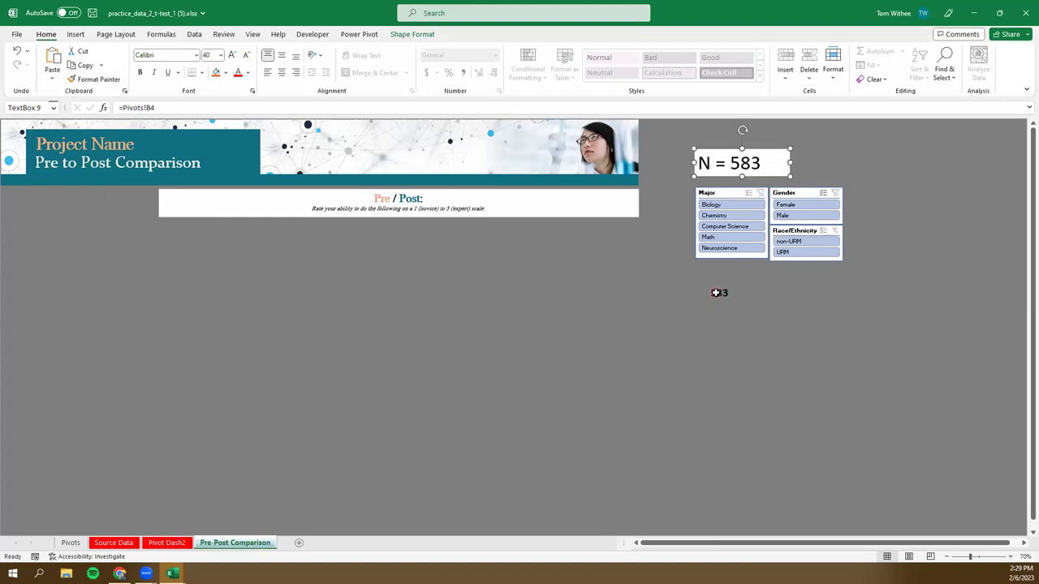
pyautogui.click(718, 293)
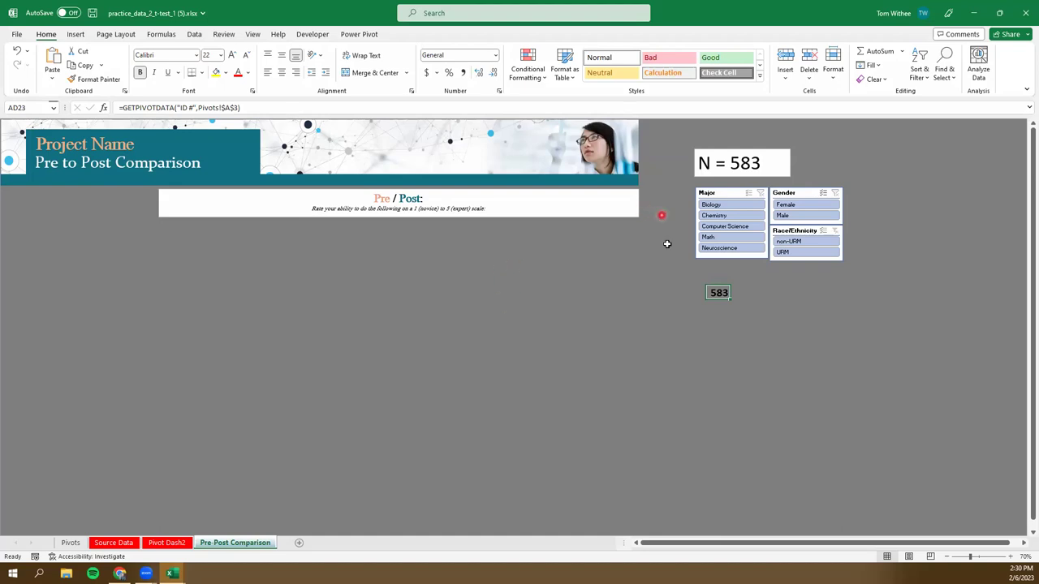
# - Clear the helper 583 cell and return to the Pivots sheet
pyautogui.click(735, 167)
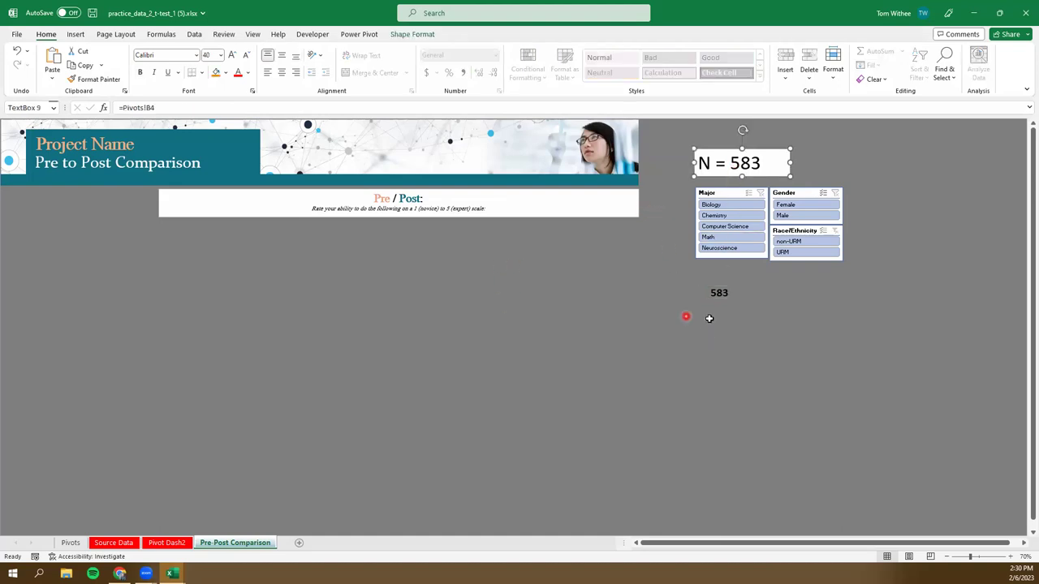
pyautogui.click(720, 293)
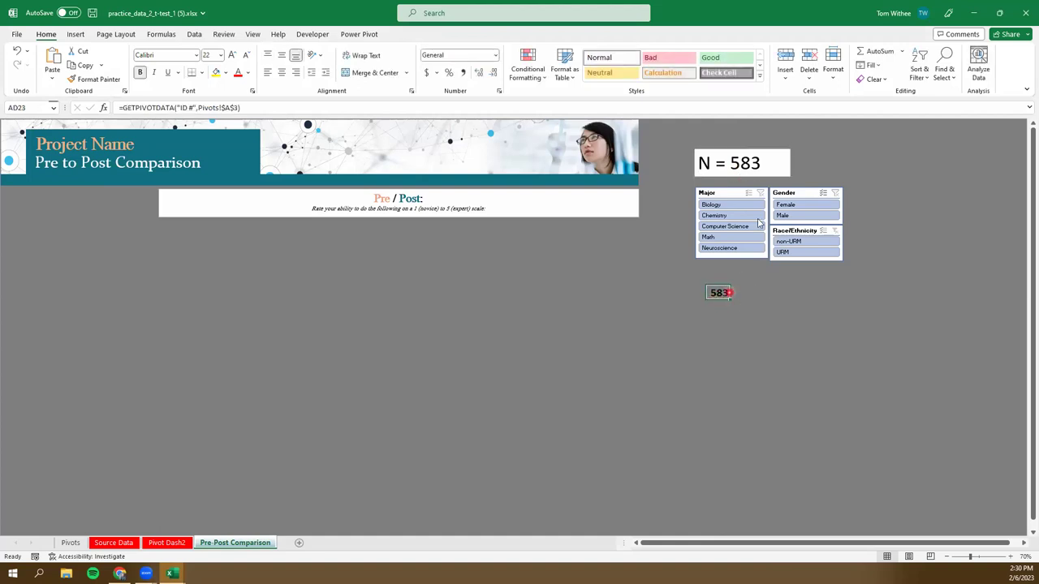
pyautogui.click(719, 295)
pyautogui.press('Delete')
pyautogui.click(766, 318)
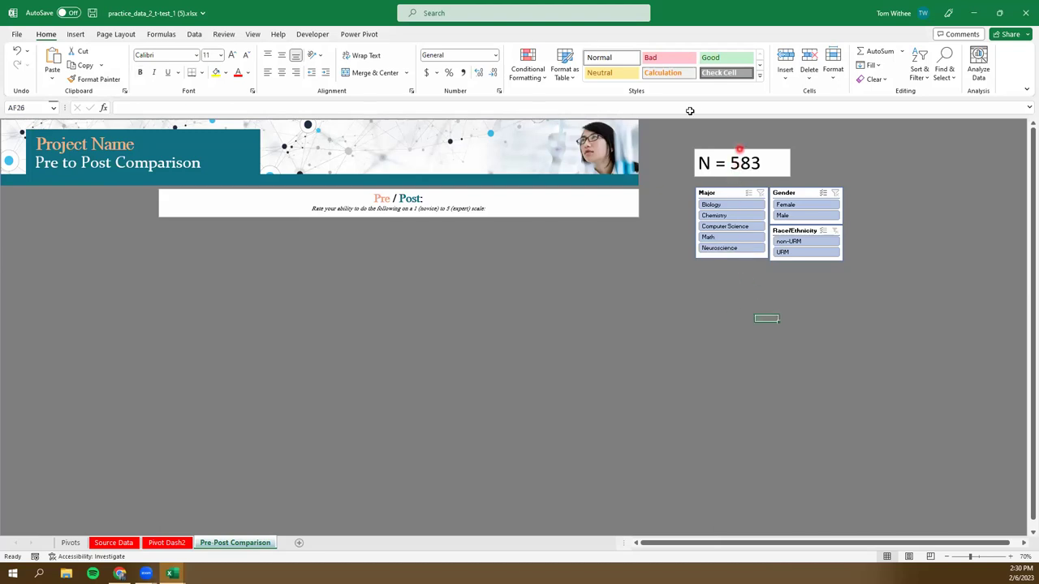
pyautogui.click(72, 542)
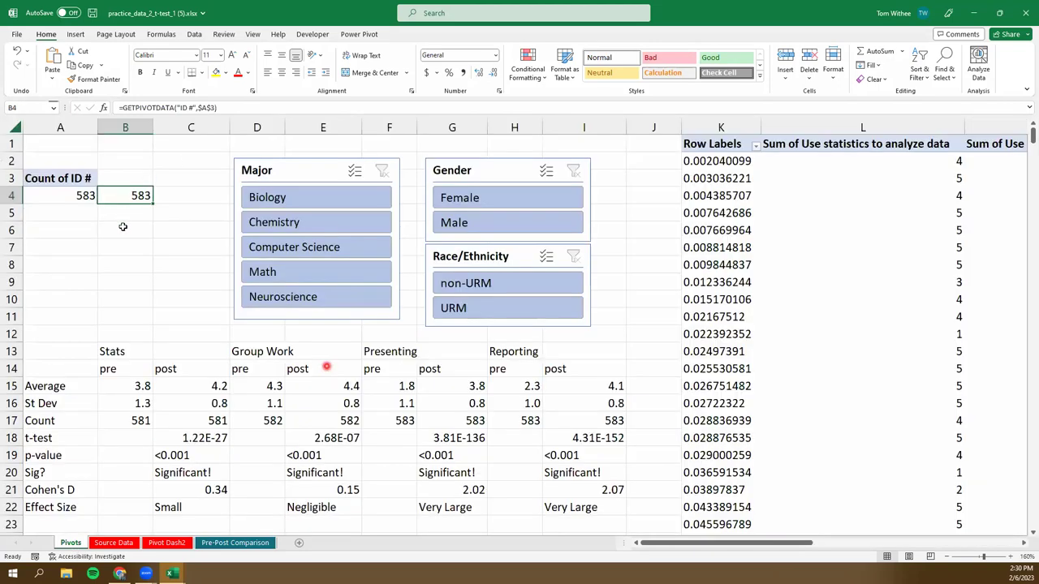
pyautogui.click(124, 244)
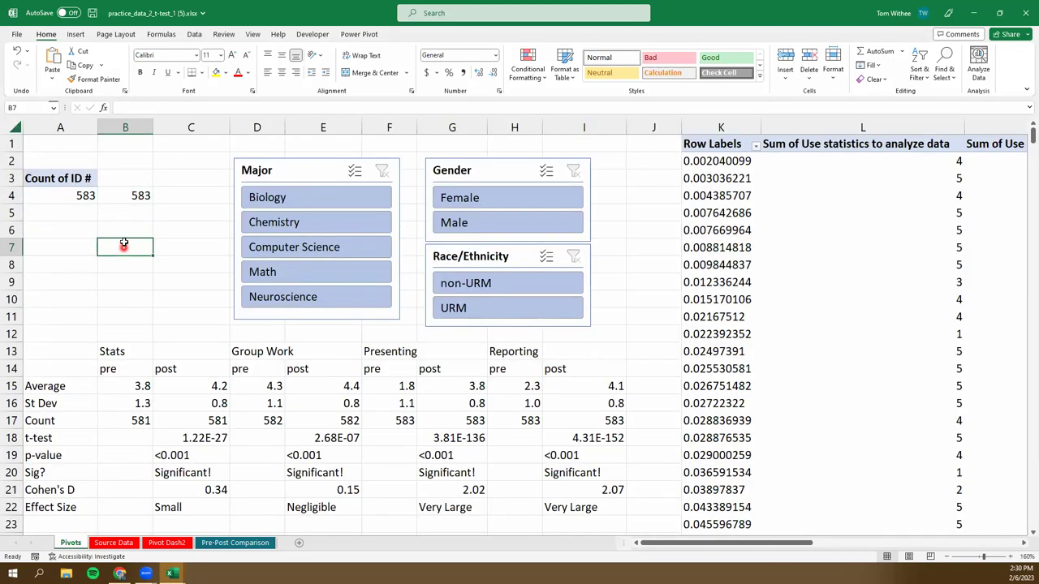
pyautogui.click(189, 473)
pyautogui.click(183, 457)
pyautogui.click(209, 491)
pyautogui.click(199, 508)
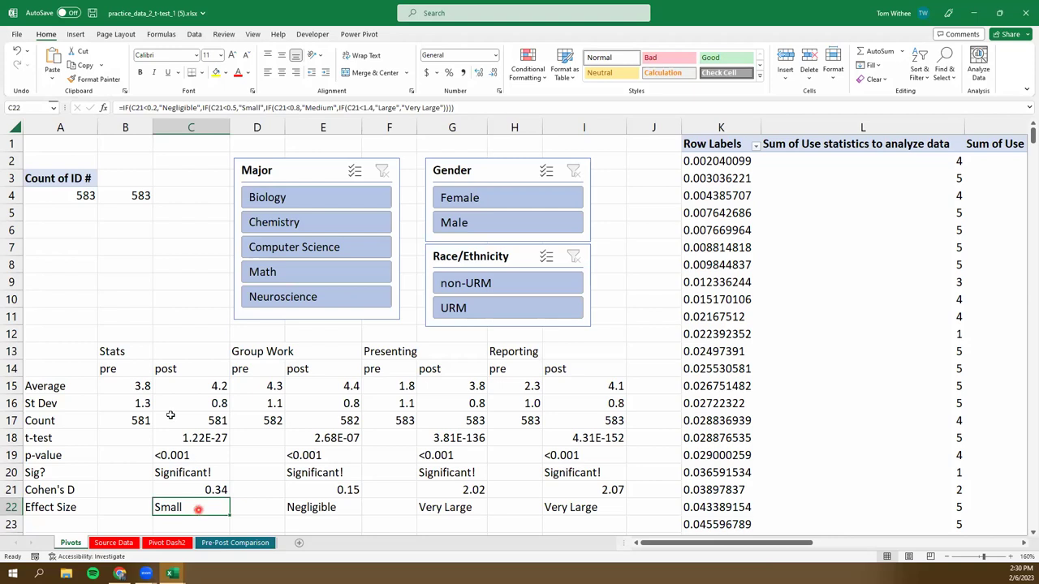
pyautogui.click(161, 276)
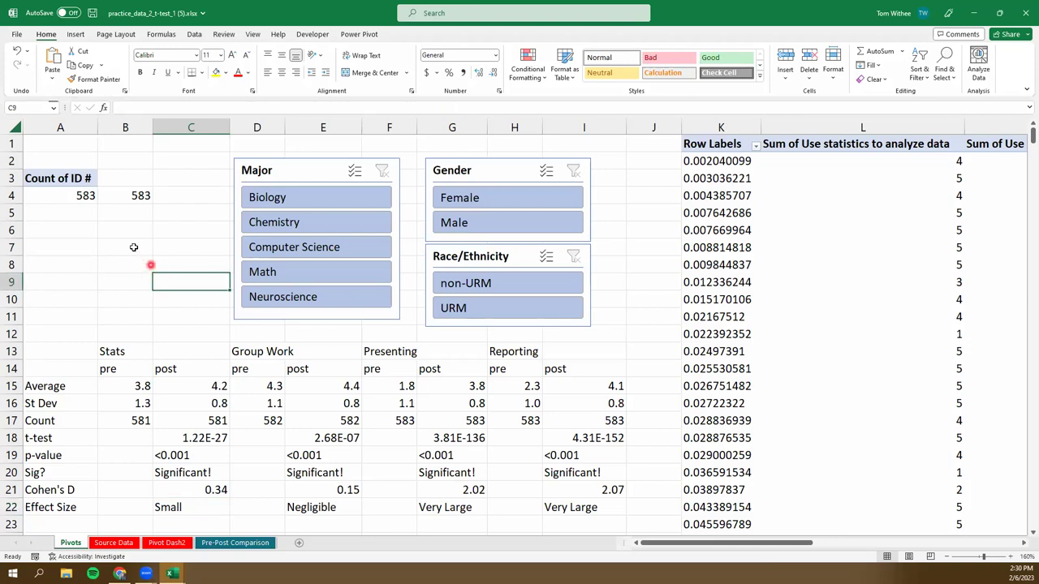
pyautogui.scroll(-3, 134, 246)
pyautogui.click(222, 391)
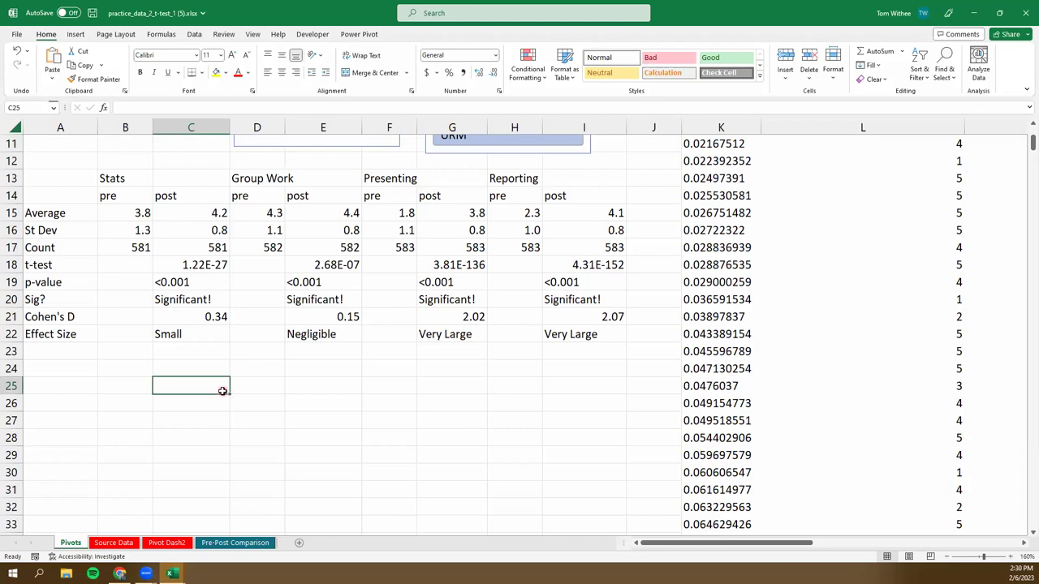
pyautogui.scroll(3, 214, 378)
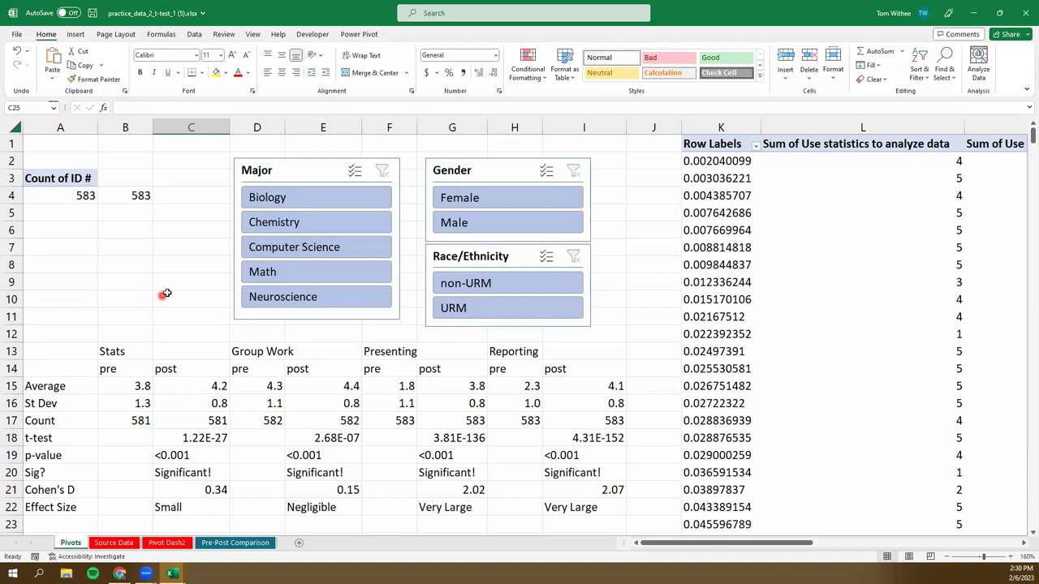
pyautogui.scroll(-3, 167, 292)
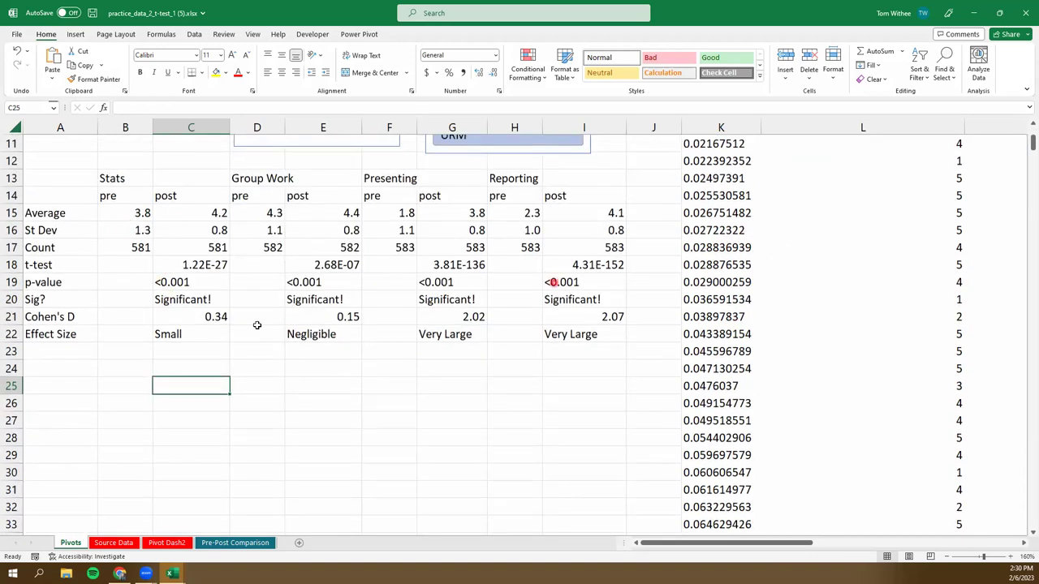
pyautogui.scroll(3, 349, 270)
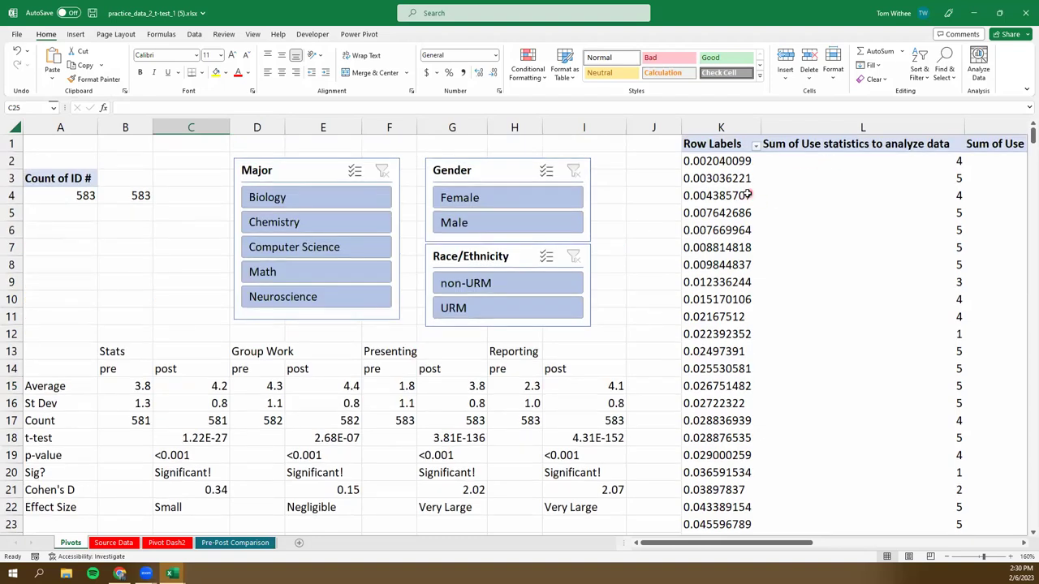
pyautogui.click(751, 196)
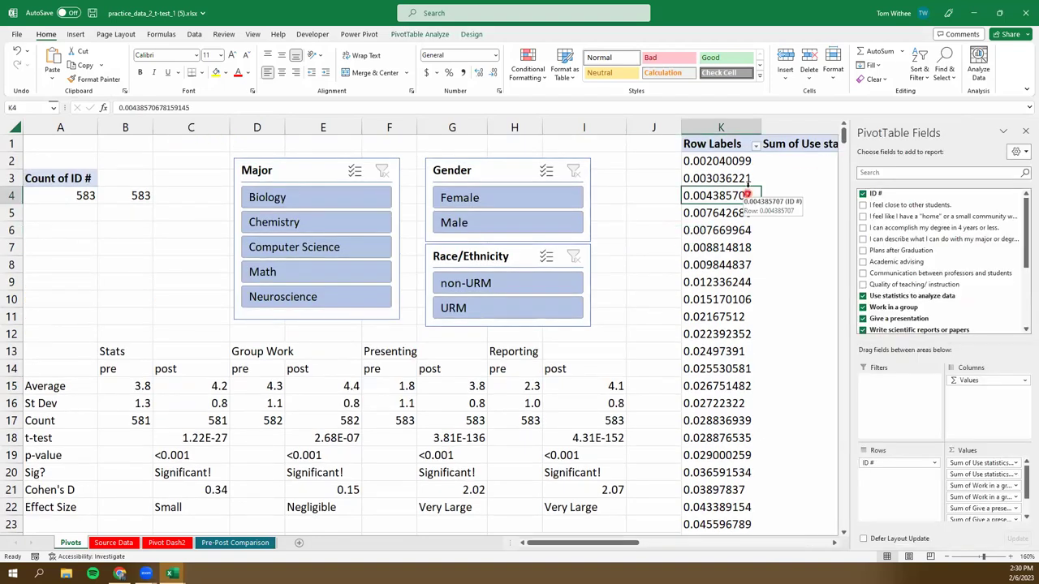
# - Change the PivotTable Name from PivotTable2 to 't table'
pyautogui.click(420, 34)
pyautogui.doubleClick(55, 62)
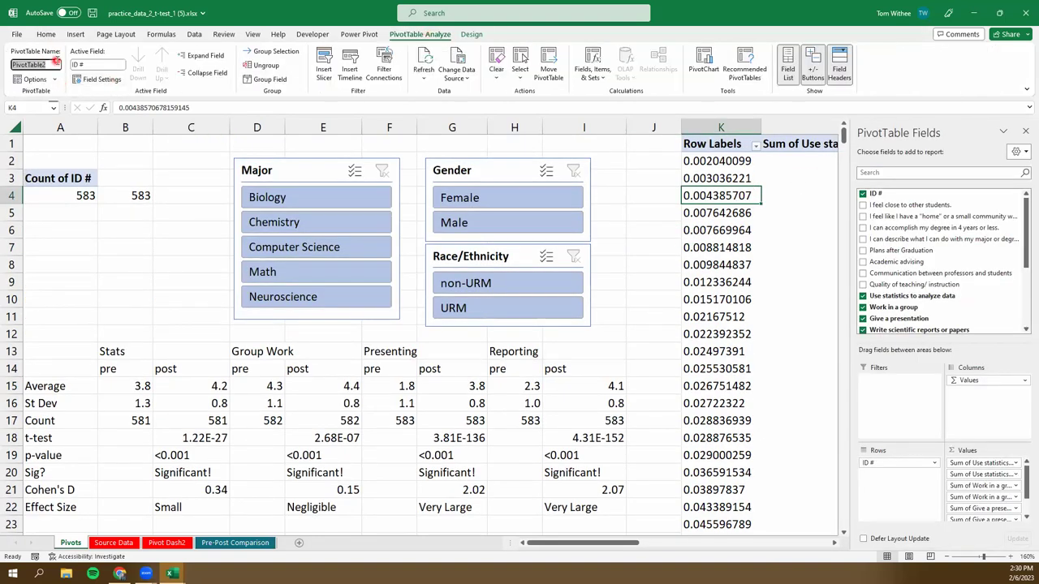
pyautogui.press('BackSpace')
pyautogui.press('Return')
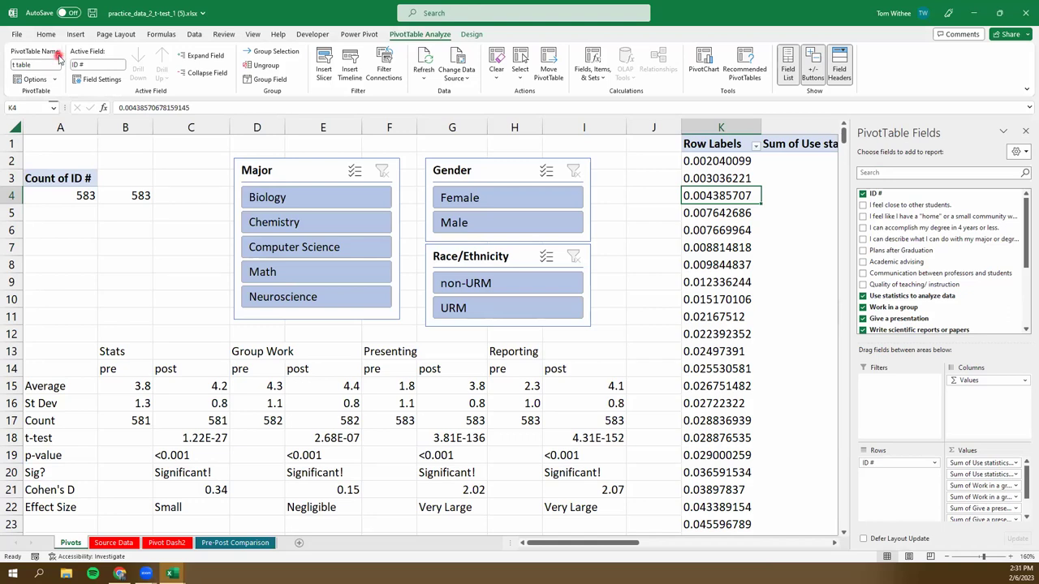
pyautogui.click(123, 282)
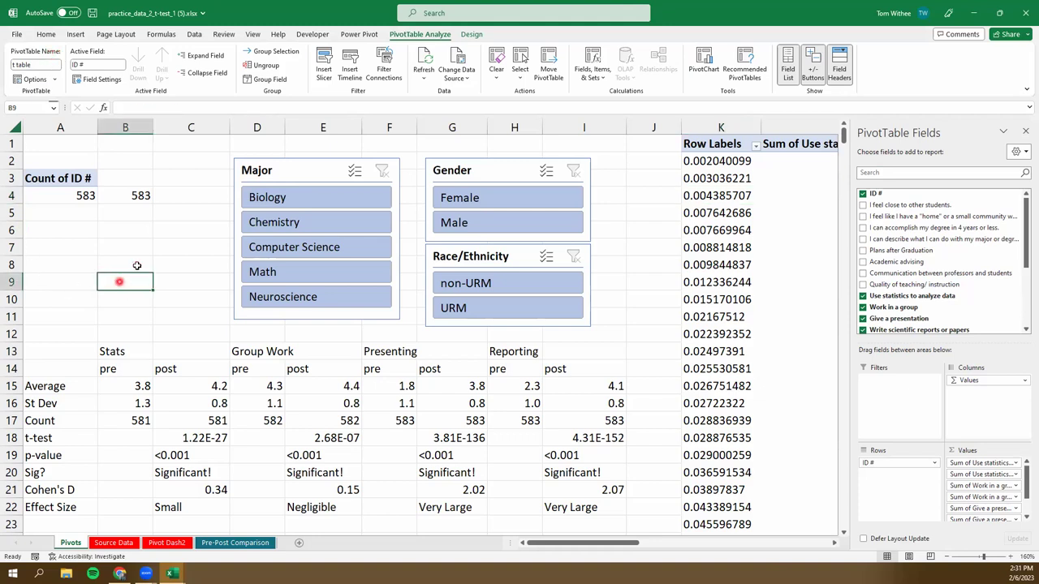
pyautogui.scroll(-3, 146, 256)
pyautogui.scroll(-1, 155, 247)
# - Insert a Line chart from the Stats pre/post headings and averages in B14:C15
pyautogui.click(134, 212)
pyautogui.click(148, 196)
pyautogui.moveTo(179, 195); pyautogui.dragTo(193, 213)
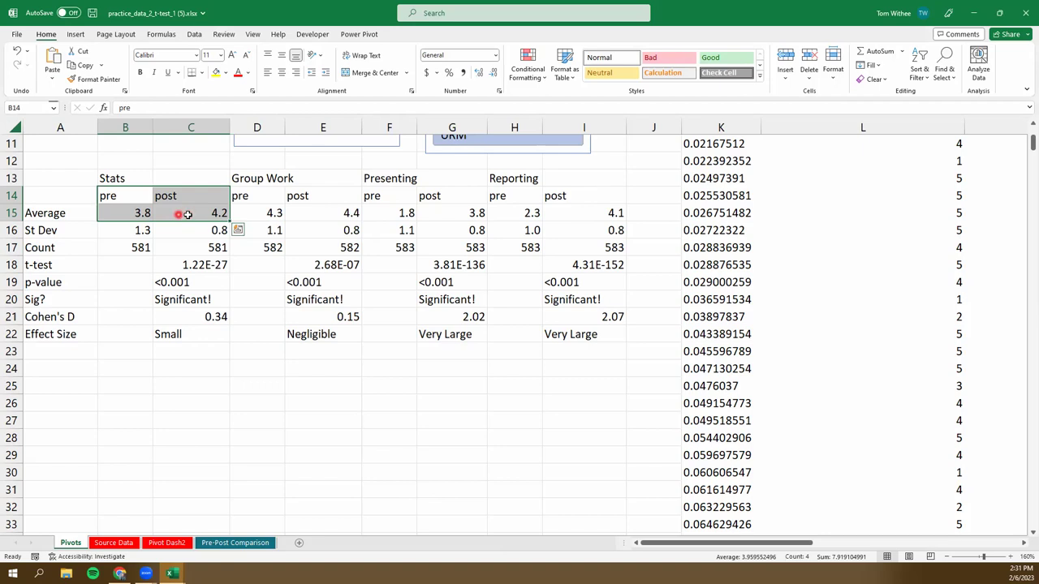
pyautogui.moveTo(126, 196); pyautogui.dragTo(174, 214)
pyautogui.click(75, 34)
pyautogui.click(436, 59)
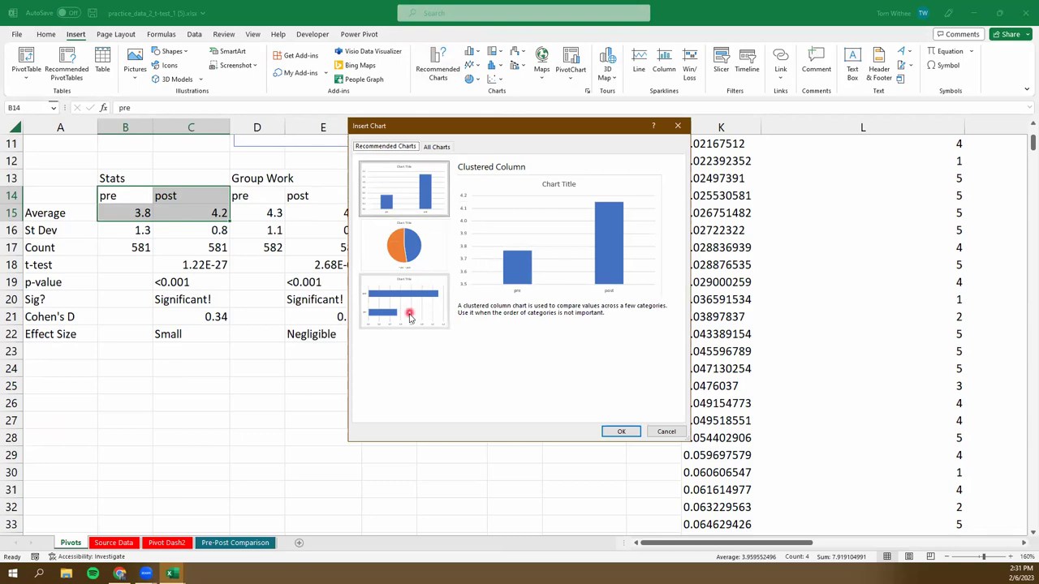
pyautogui.click(436, 147)
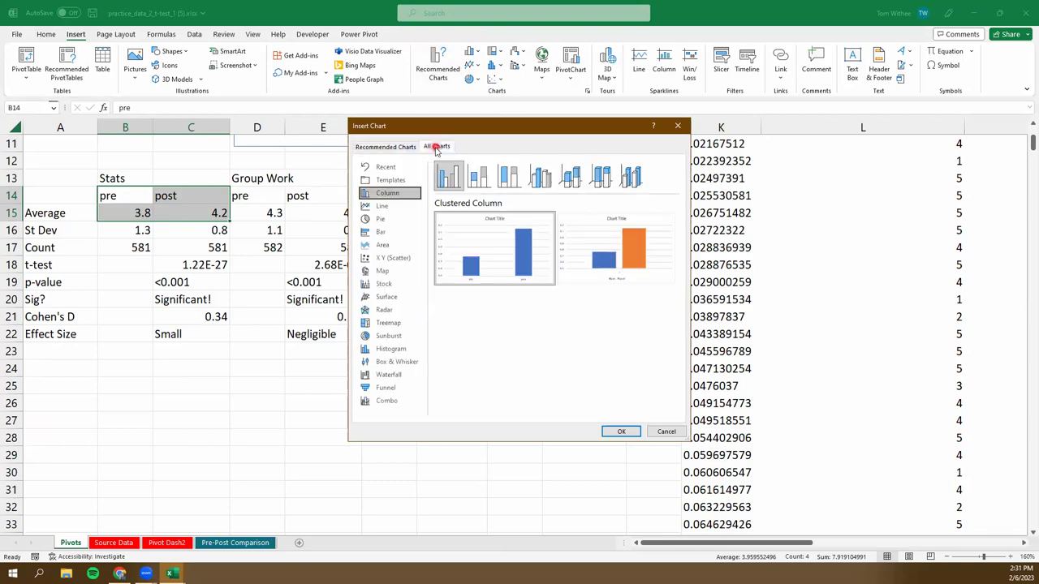
pyautogui.click(381, 208)
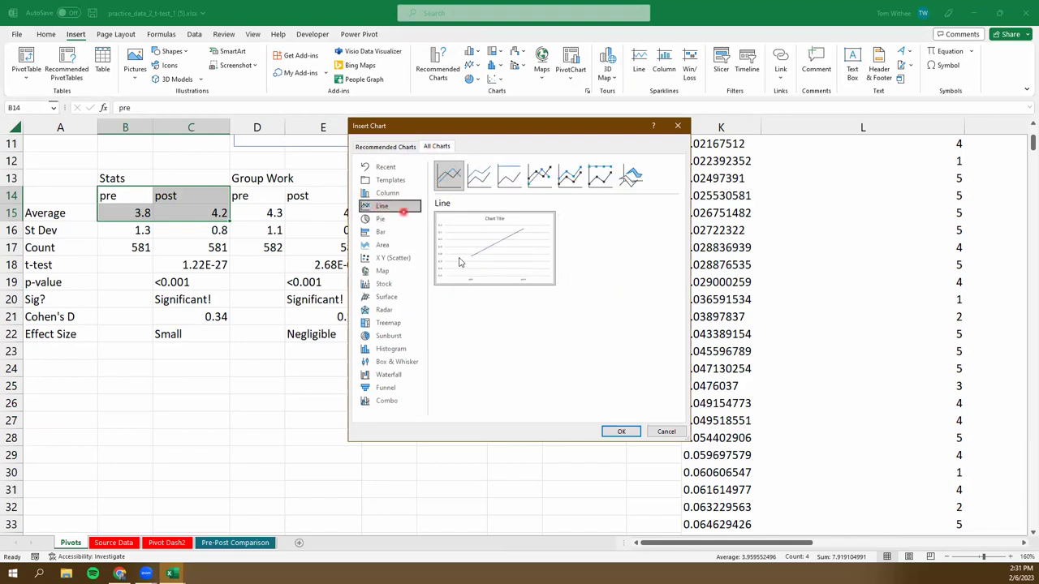
pyautogui.click(488, 254)
pyautogui.click(623, 431)
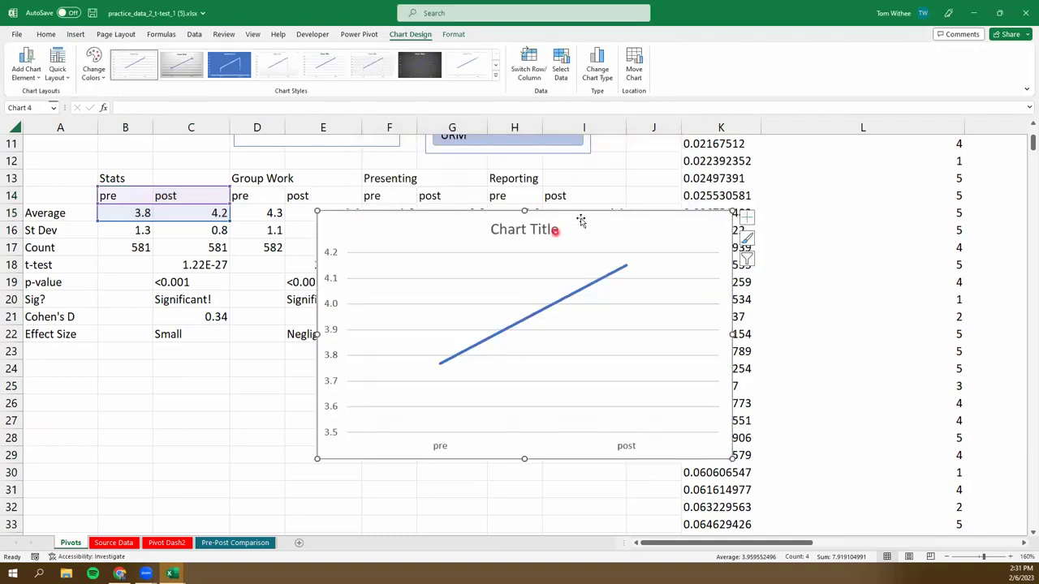
# - Move the chart below the Stats table and set its vertical axis bounds to 1.0 and 5.0
pyautogui.moveTo(565, 214); pyautogui.dragTo(343, 238)
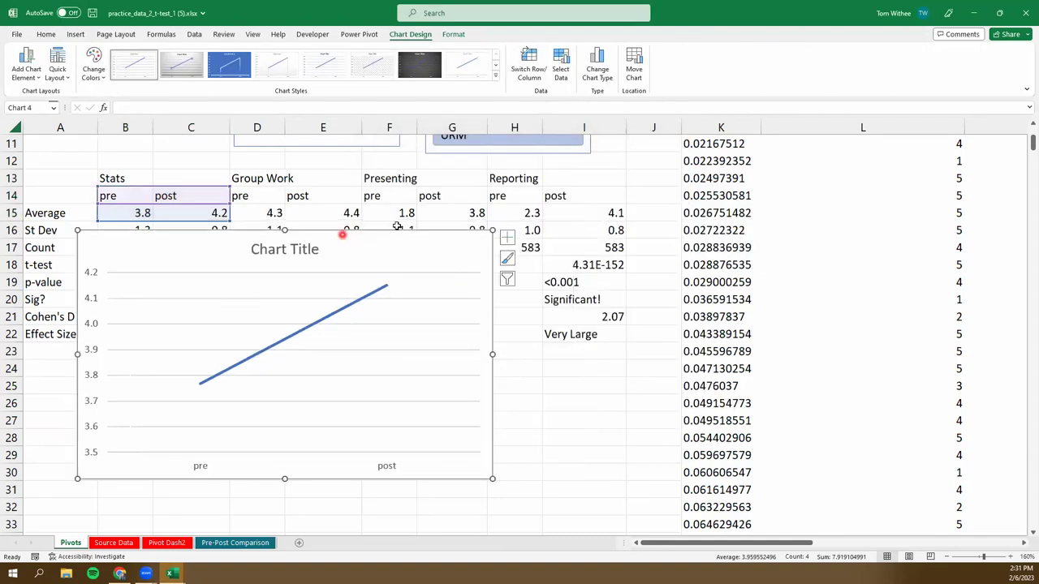
pyautogui.click(227, 333)
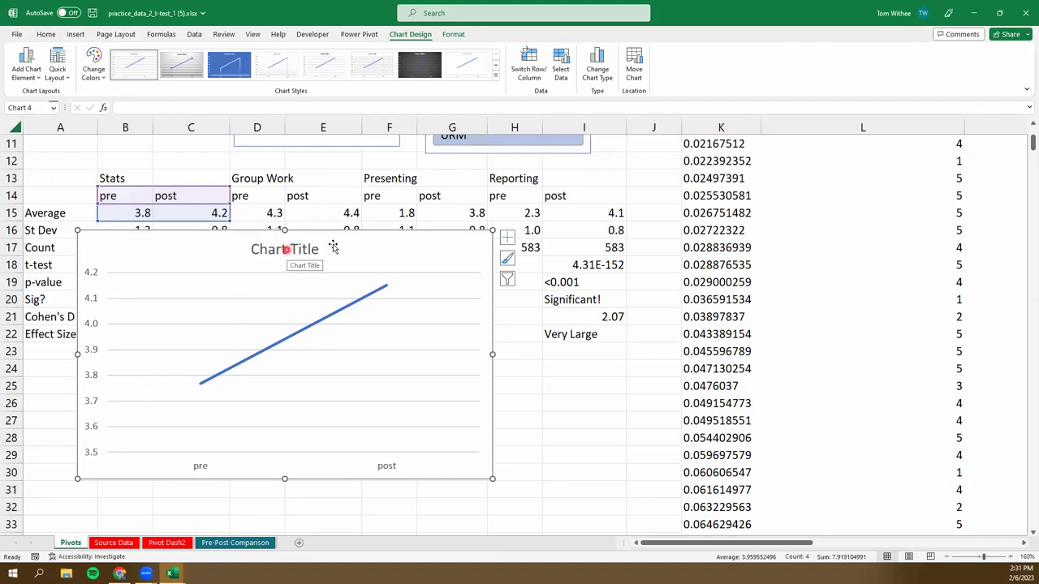
pyautogui.click(93, 353)
pyautogui.doubleClick(93, 353)
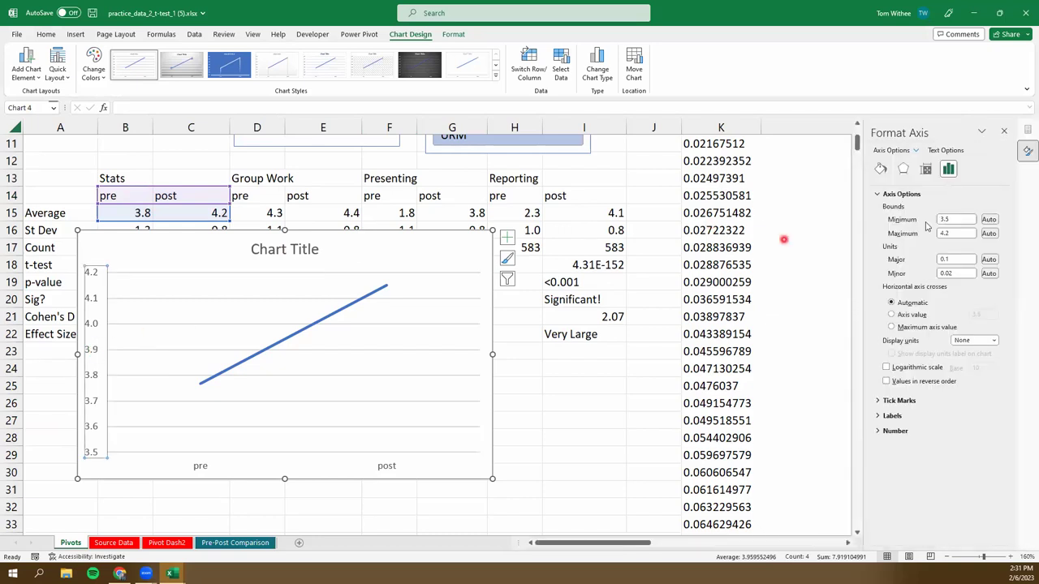
pyautogui.click(966, 219)
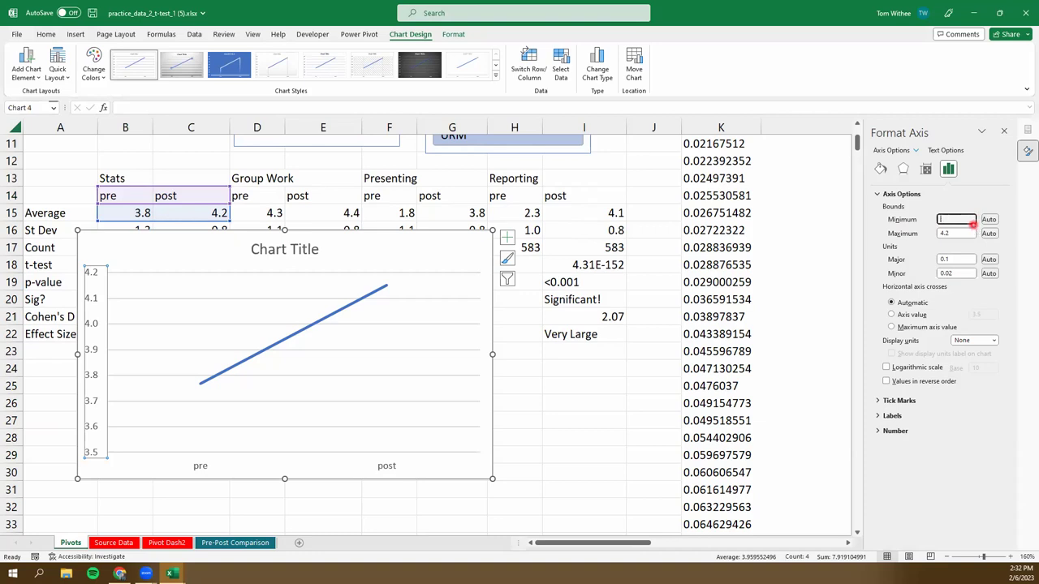
pyautogui.write('1')
pyautogui.click(962, 234)
pyautogui.press('BackSpace')
pyautogui.write('5')
pyautogui.press('Return')
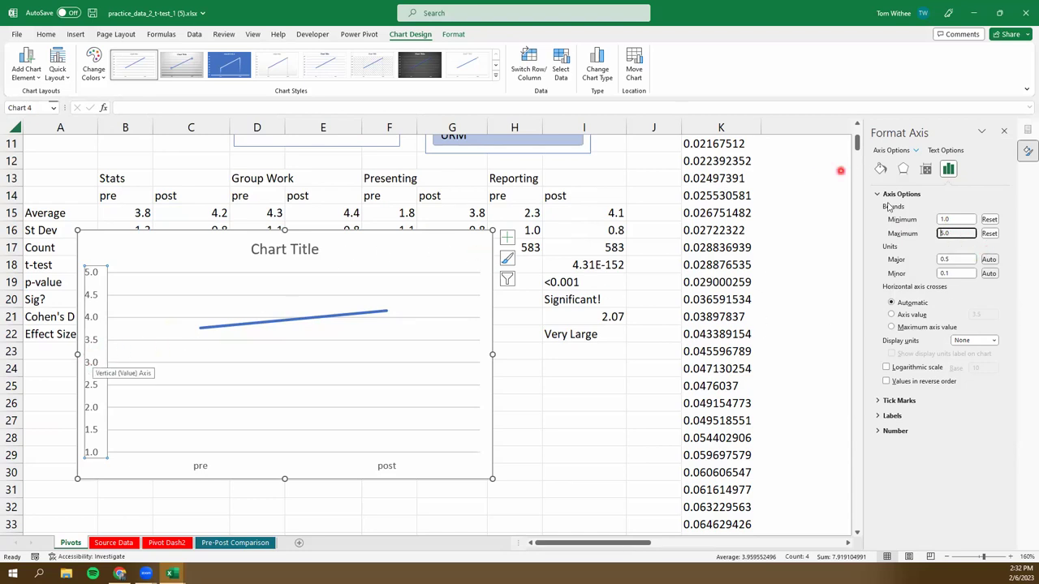
pyautogui.click(961, 219)
pyautogui.click(961, 232)
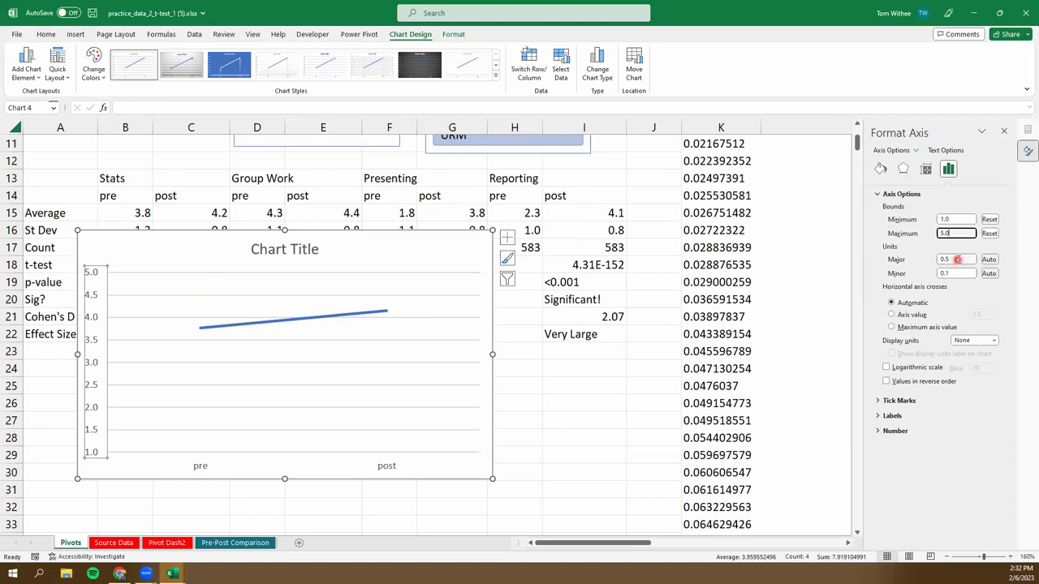
pyautogui.click(406, 233)
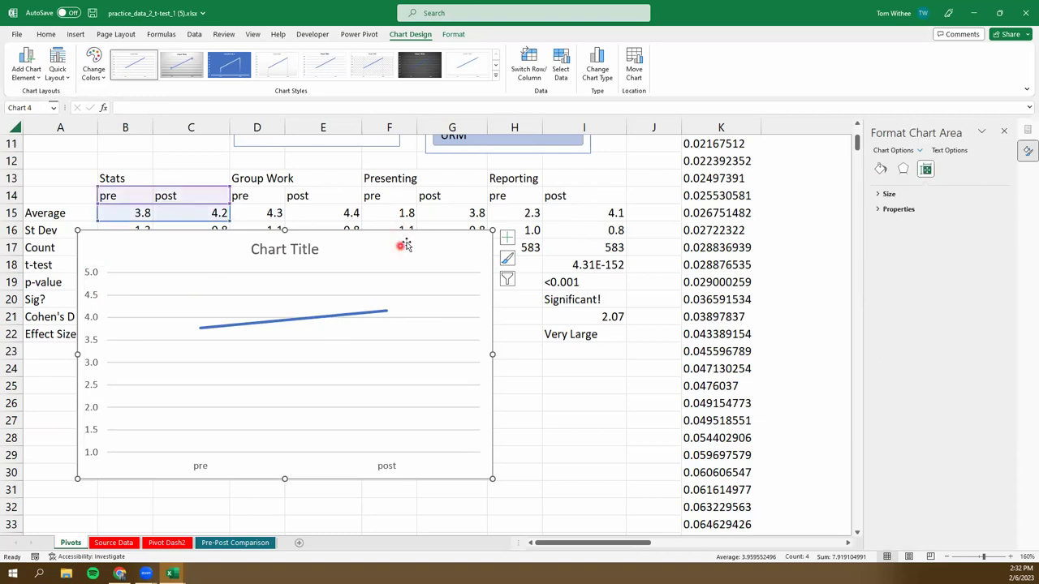
# - Show data labels and switch the series to built-in circle markers
pyautogui.click(508, 236)
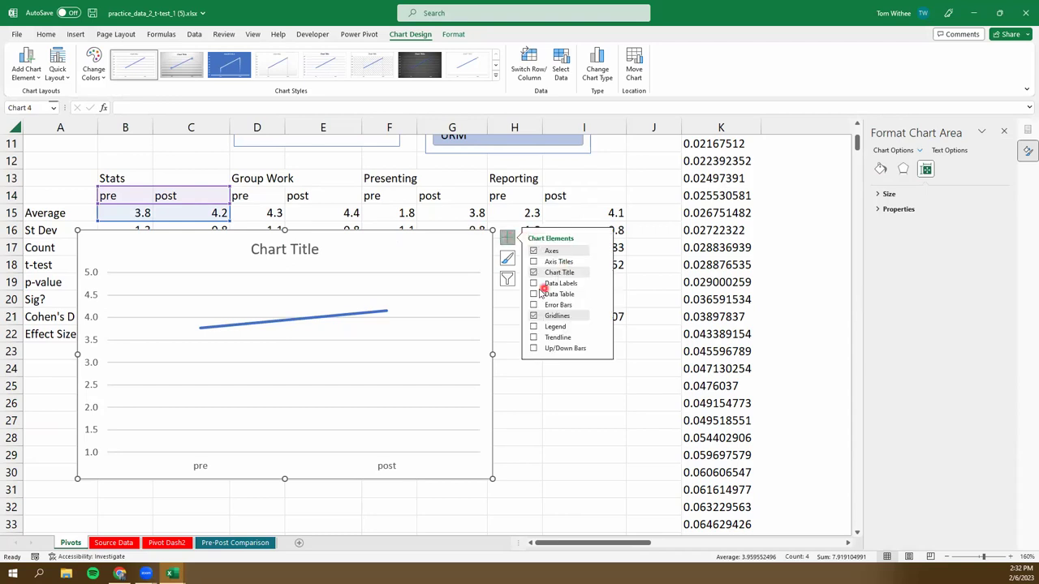
pyautogui.click(535, 284)
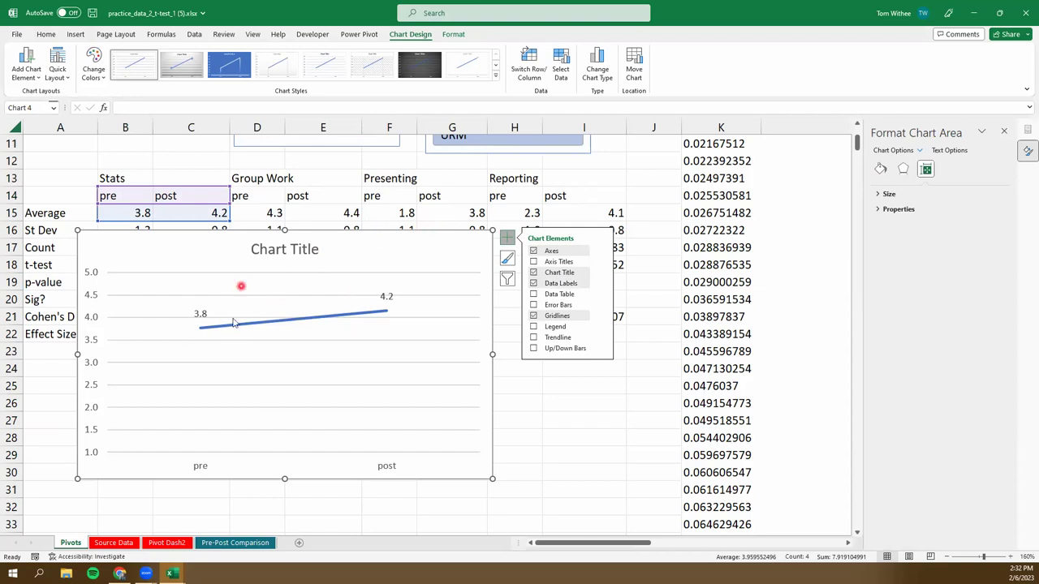
pyautogui.click(309, 319)
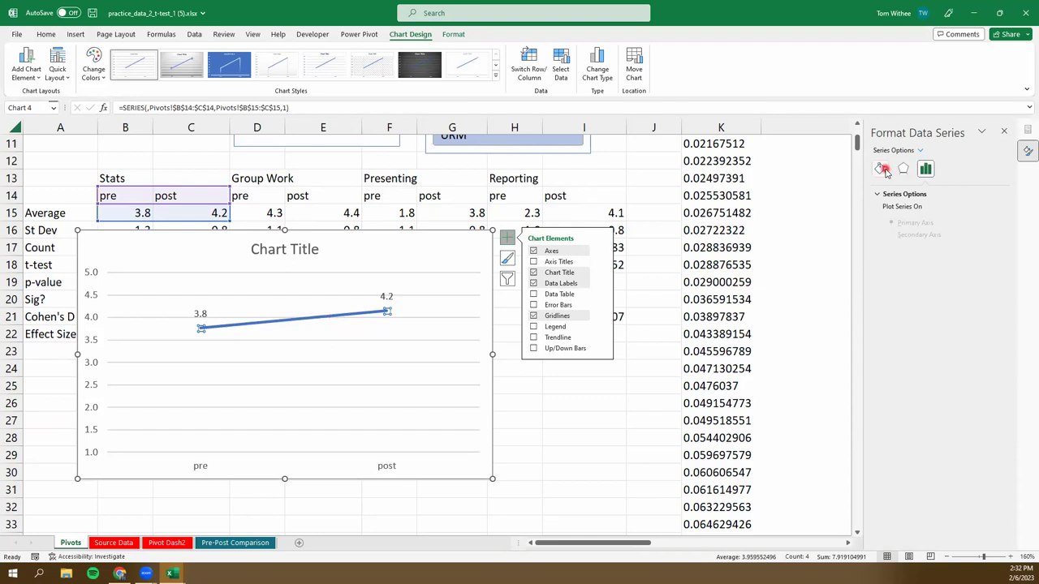
pyautogui.click(883, 168)
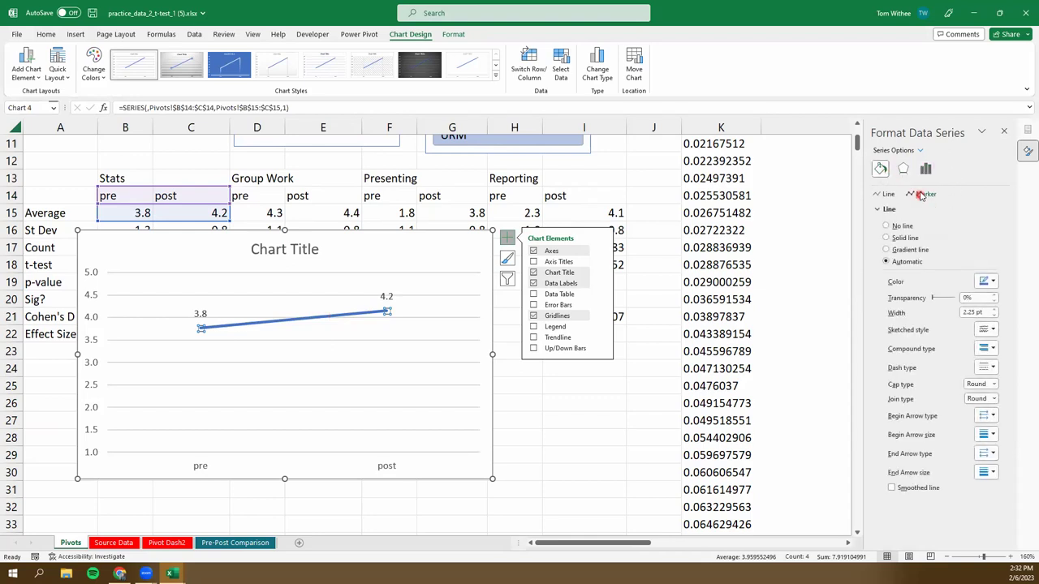
pyautogui.click(923, 194)
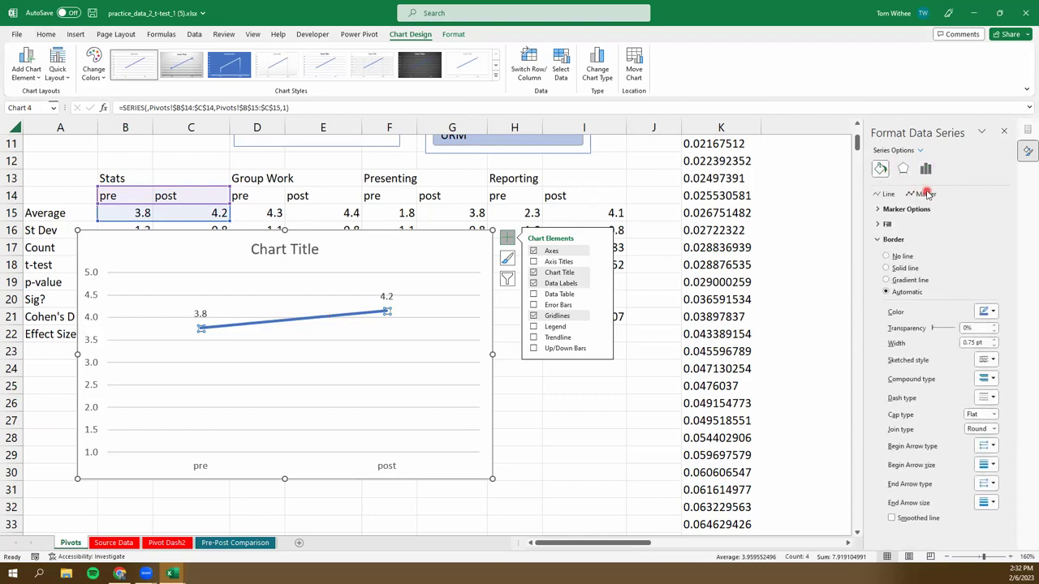
pyautogui.click(889, 209)
pyautogui.click(893, 253)
pyautogui.click(927, 263)
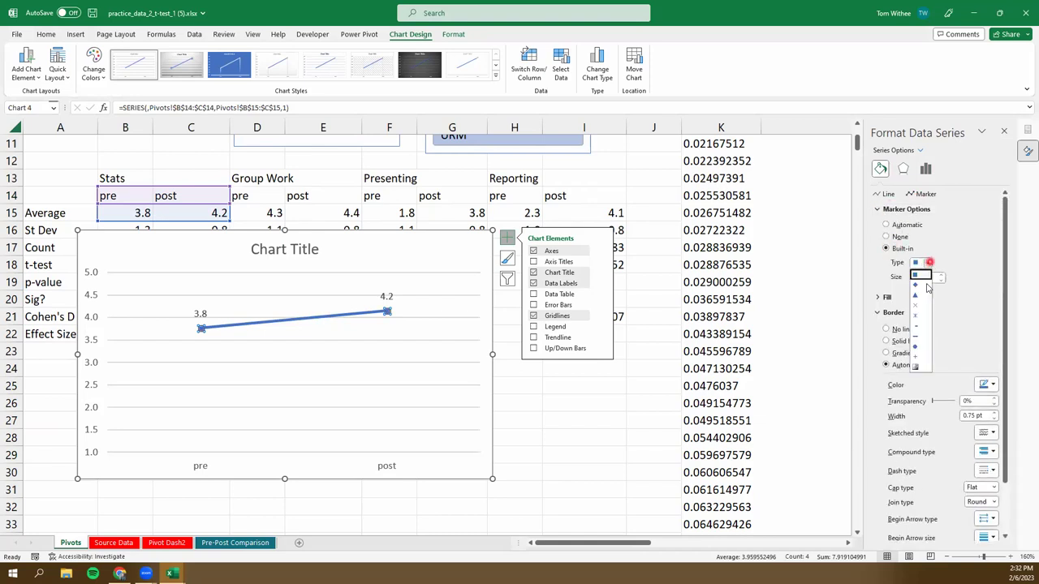
pyautogui.click(922, 348)
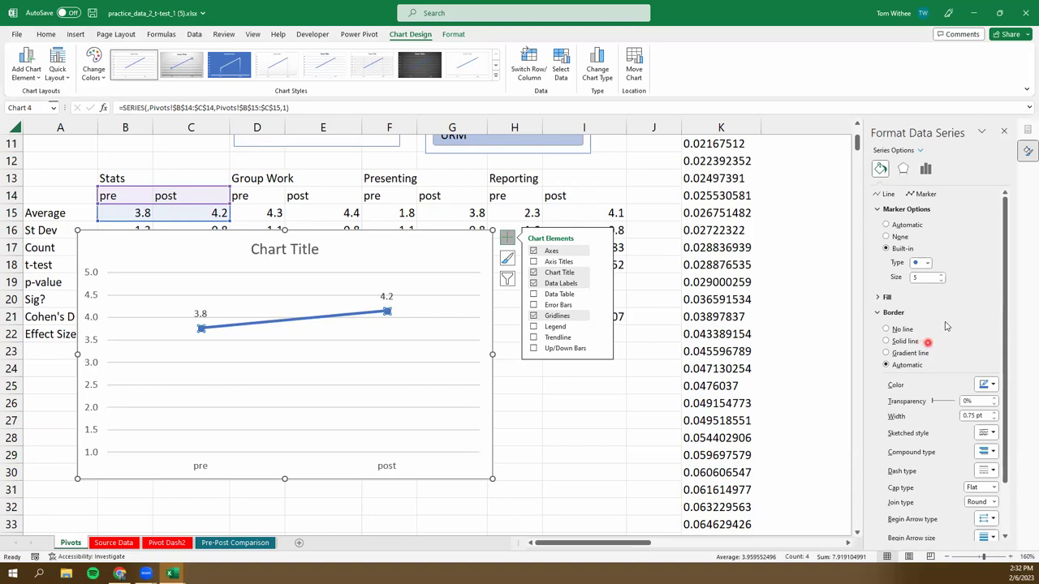
# - Enlarge the marker on the post data point
pyautogui.click(359, 316)
pyautogui.click(880, 168)
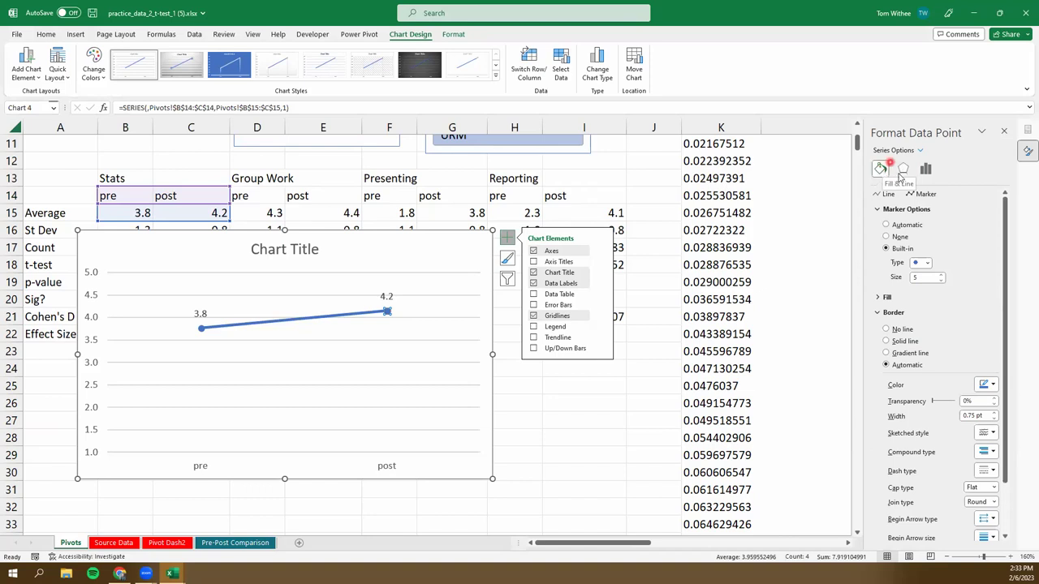
pyautogui.click(926, 194)
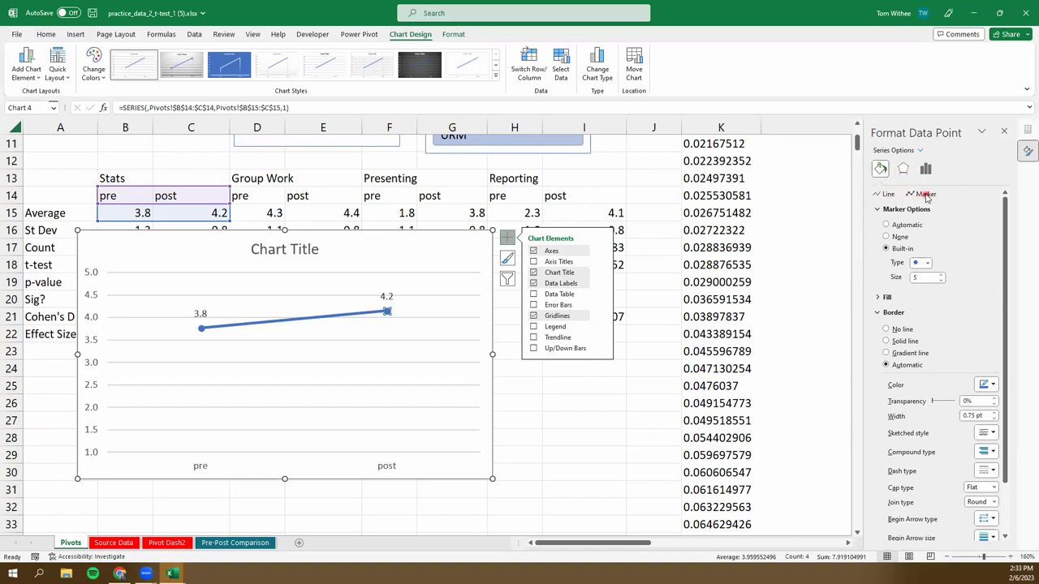
pyautogui.click(900, 249)
pyautogui.click(942, 275)
pyautogui.click(338, 408)
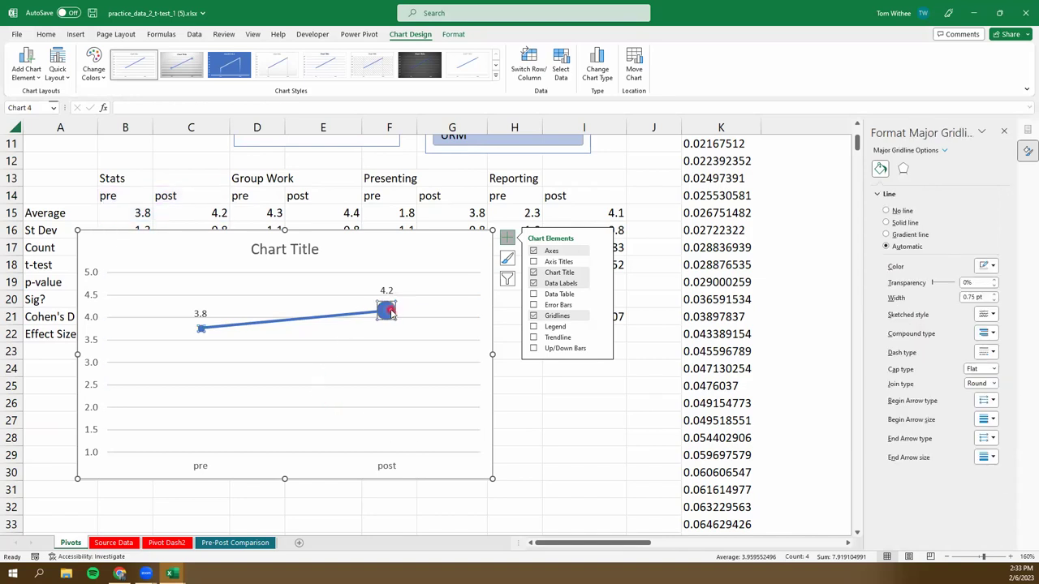
# - Set both markers to size 23 with a pale blue solid fill
pyautogui.click(388, 312)
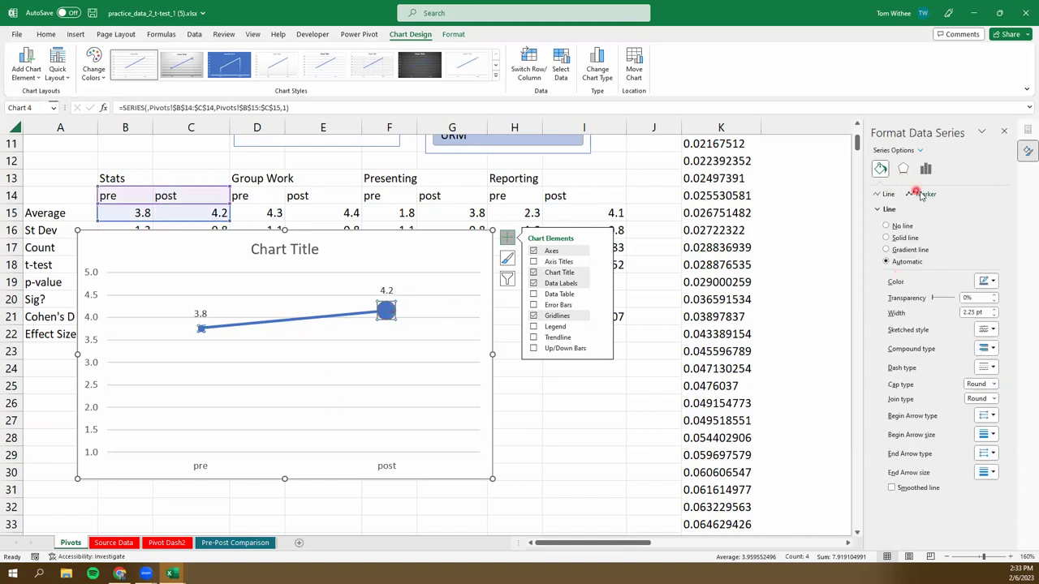
pyautogui.click(921, 195)
pyautogui.click(924, 211)
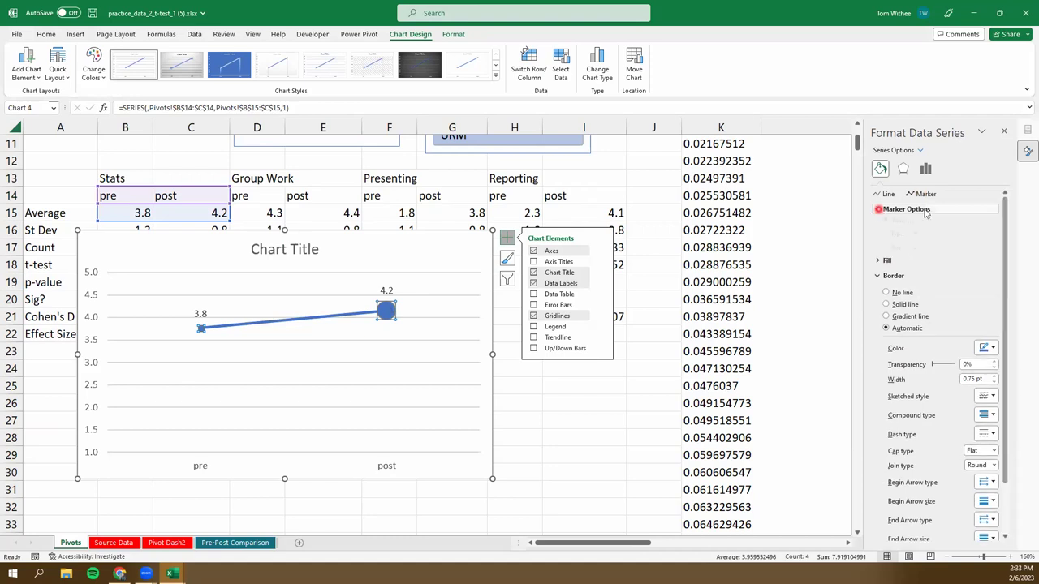
pyautogui.click(942, 278)
pyautogui.click(942, 277)
pyautogui.click(942, 278)
pyautogui.click(942, 277)
pyautogui.click(941, 278)
pyautogui.click(941, 277)
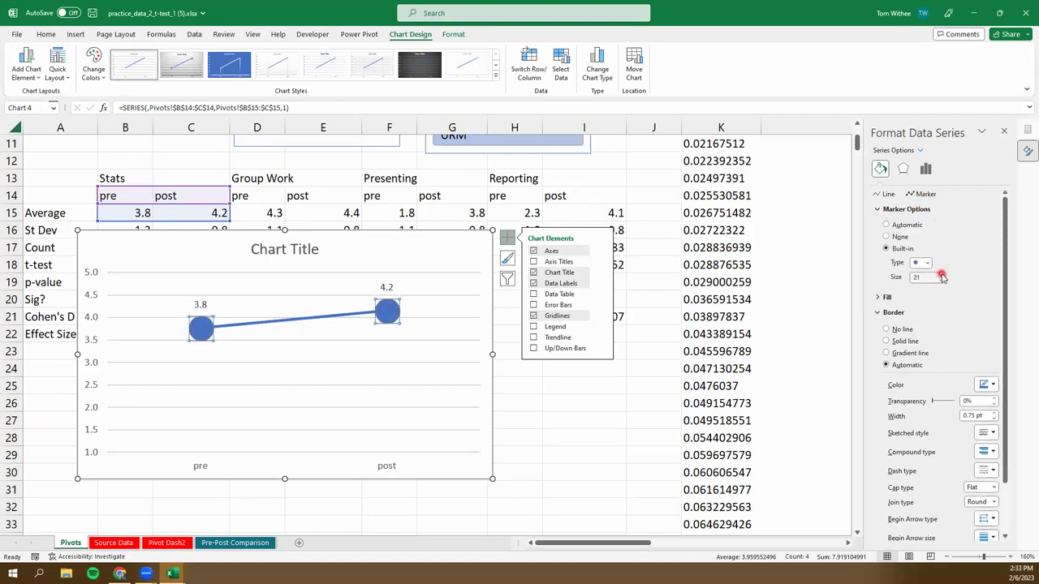
pyautogui.click(941, 276)
pyautogui.click(941, 276)
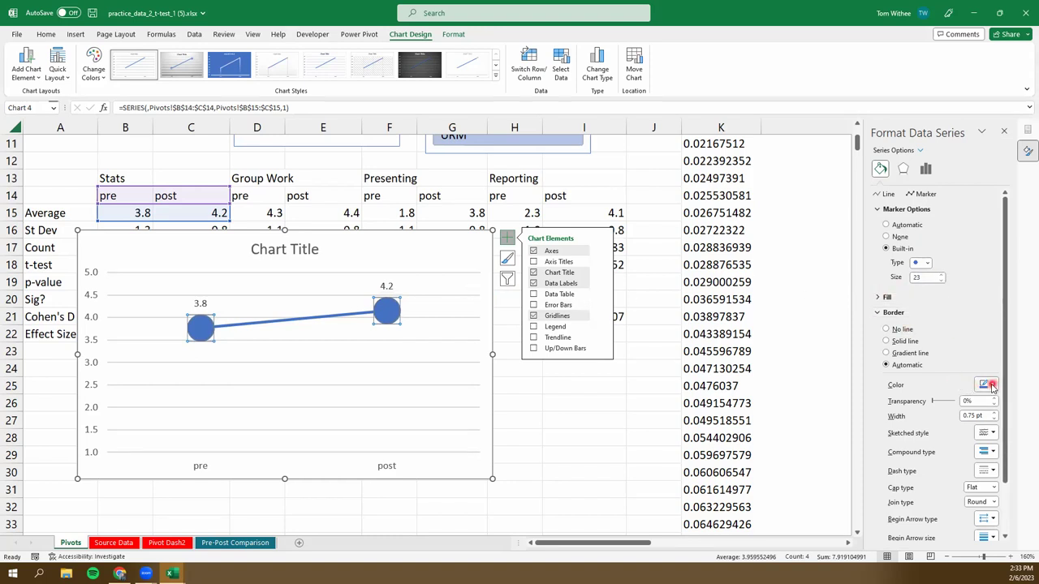
pyautogui.click(887, 297)
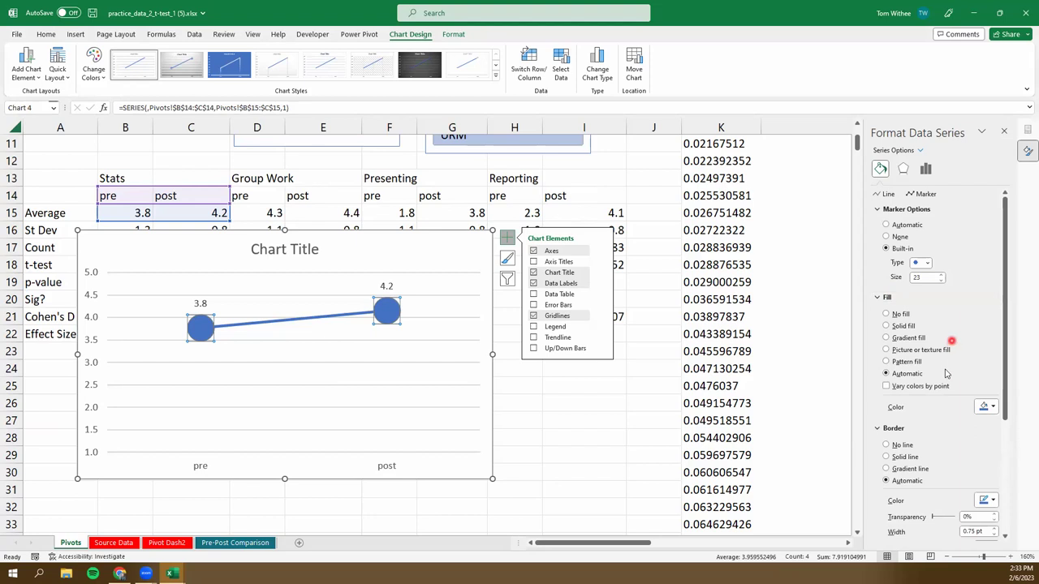
pyautogui.click(991, 406)
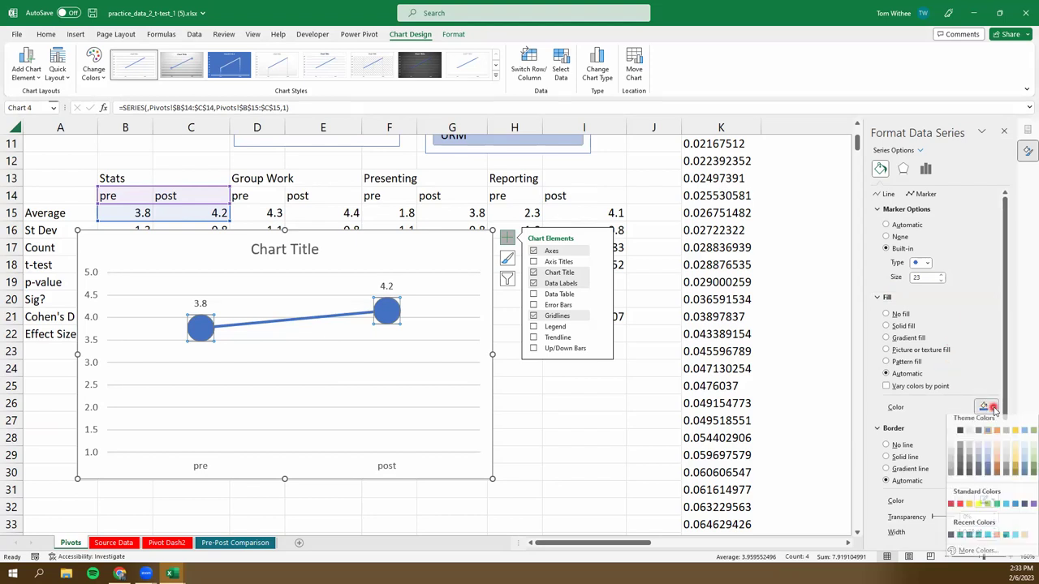
pyautogui.click(989, 460)
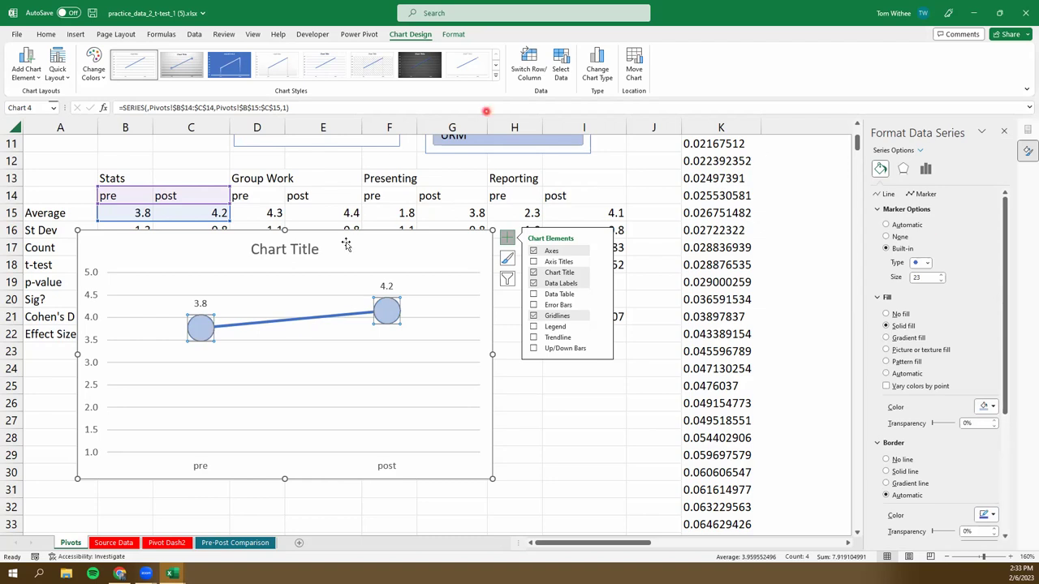
# - Center the 3.8 and 4.2 data labels inside the markers
pyautogui.click(387, 286)
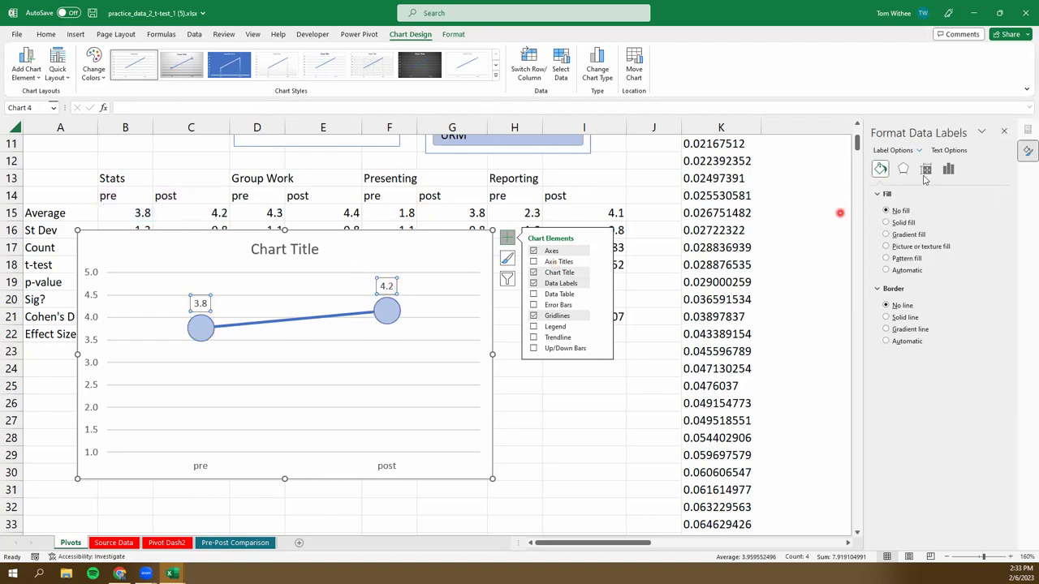
pyautogui.click(387, 287)
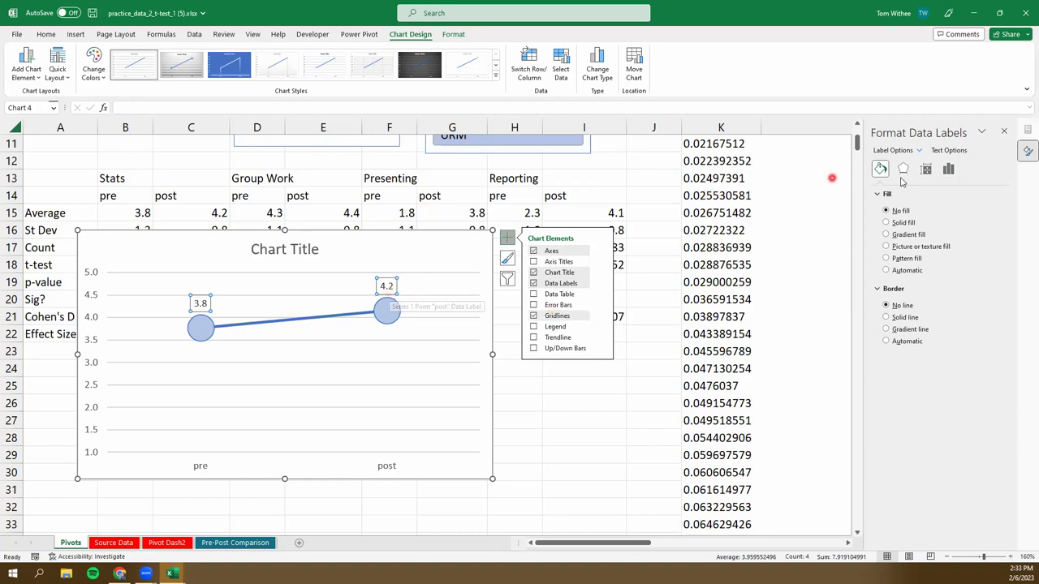
pyautogui.click(948, 168)
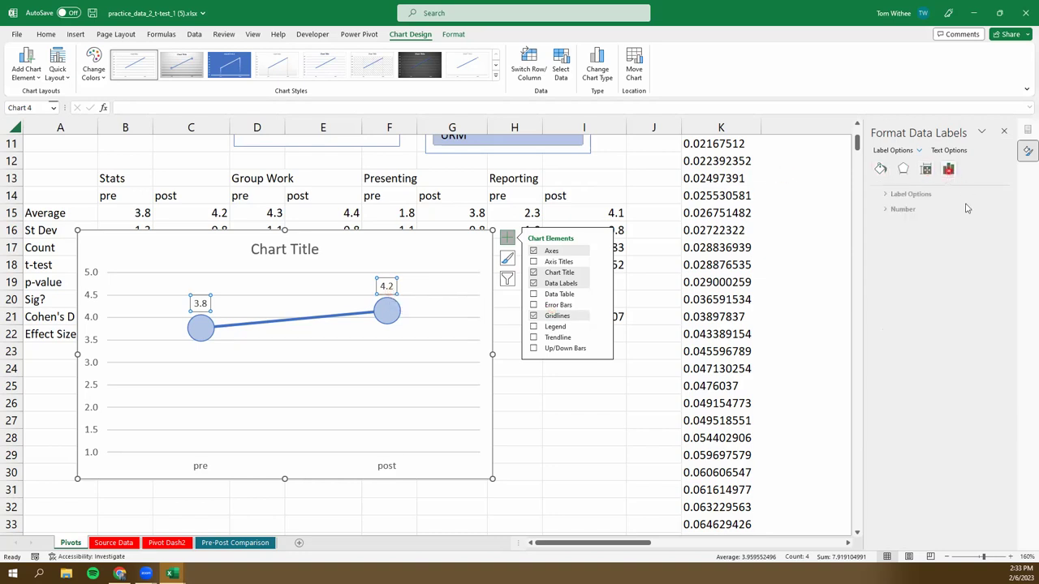
pyautogui.click(893, 194)
pyautogui.click(896, 360)
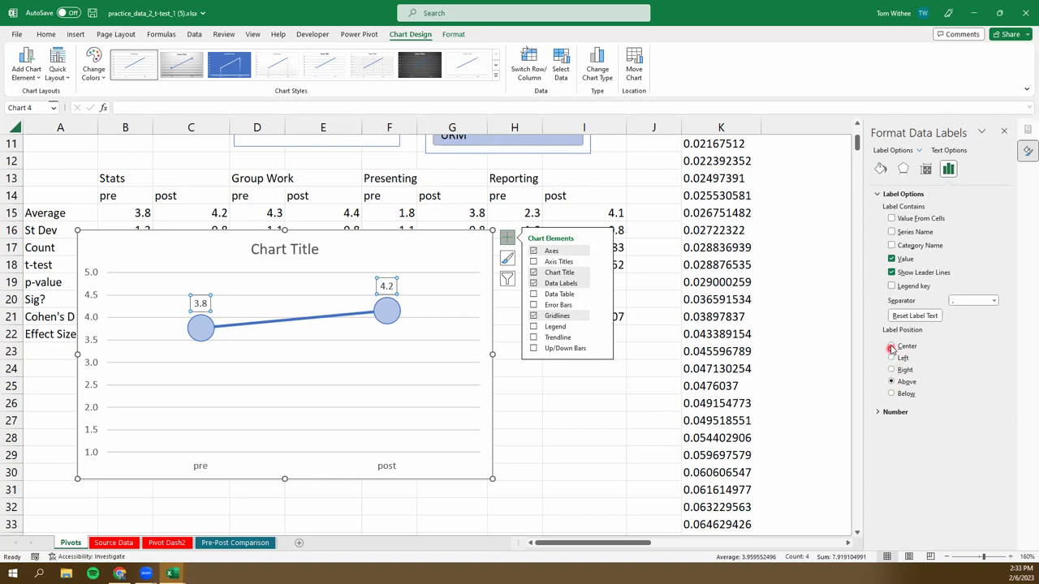
pyautogui.click(891, 346)
pyautogui.click(326, 379)
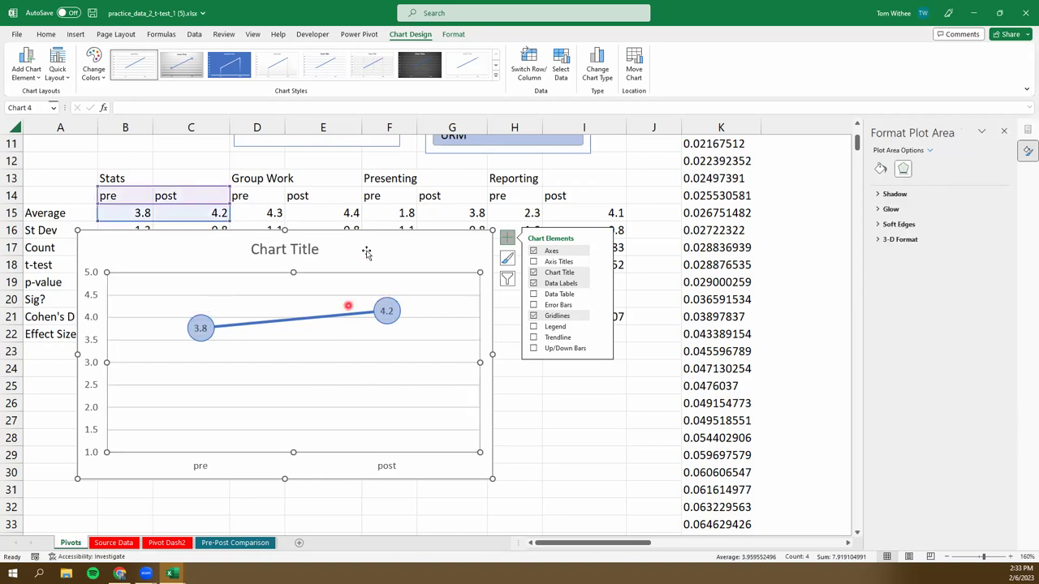
pyautogui.click(369, 233)
# - Type 'Can Use Stats' as the chart title, then trim it to 'Use Stats'
pyautogui.click(272, 247)
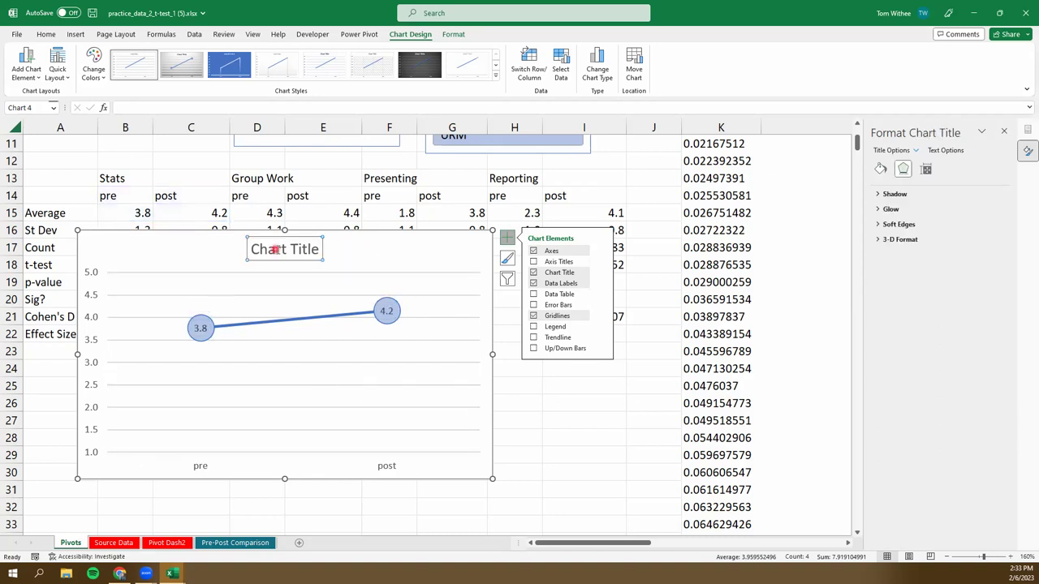
pyautogui.click(276, 250)
pyautogui.tripleClick(276, 250)
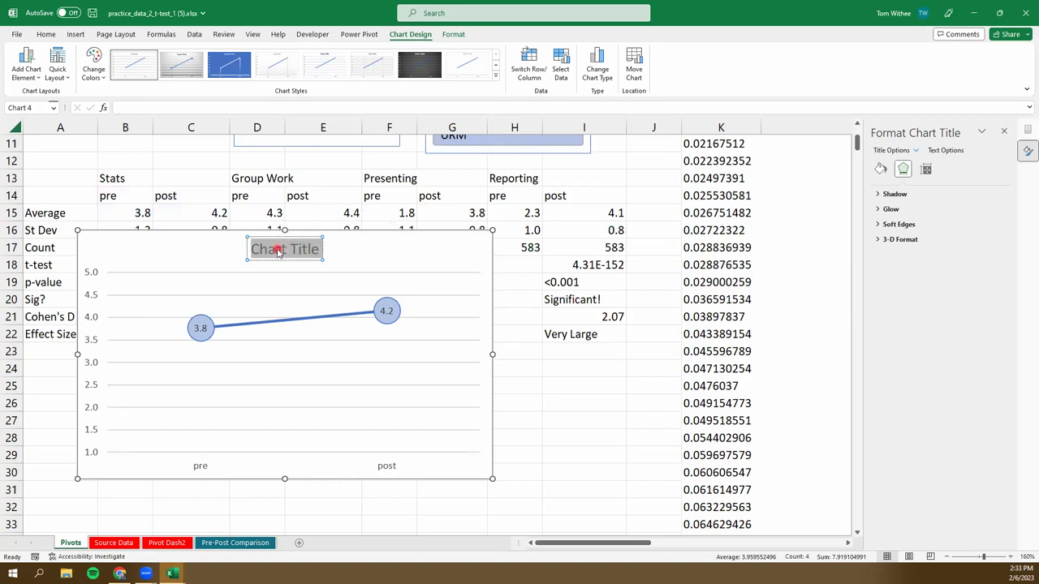
pyautogui.write('Can Use')
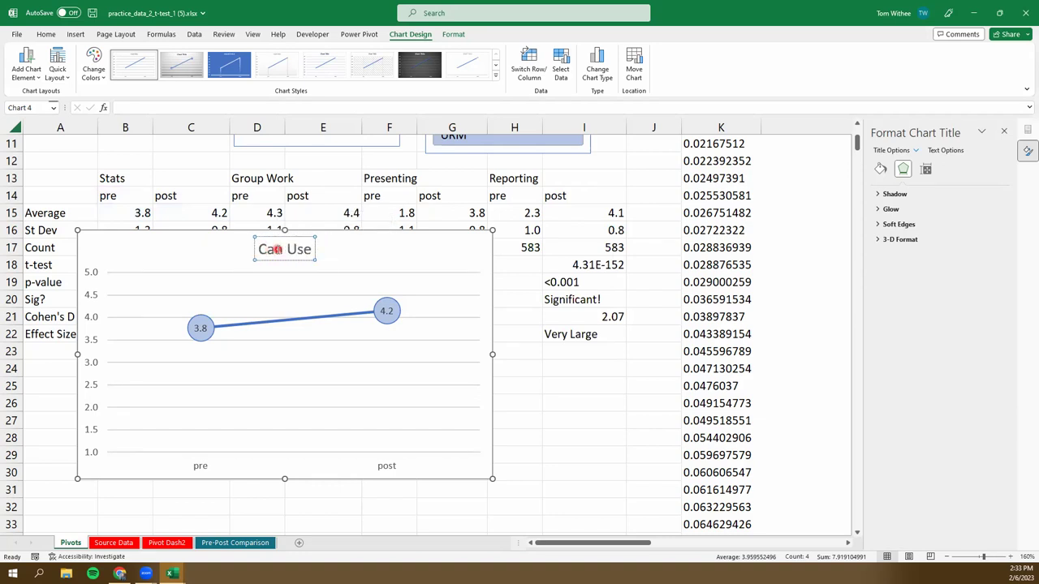
pyautogui.write(' State')
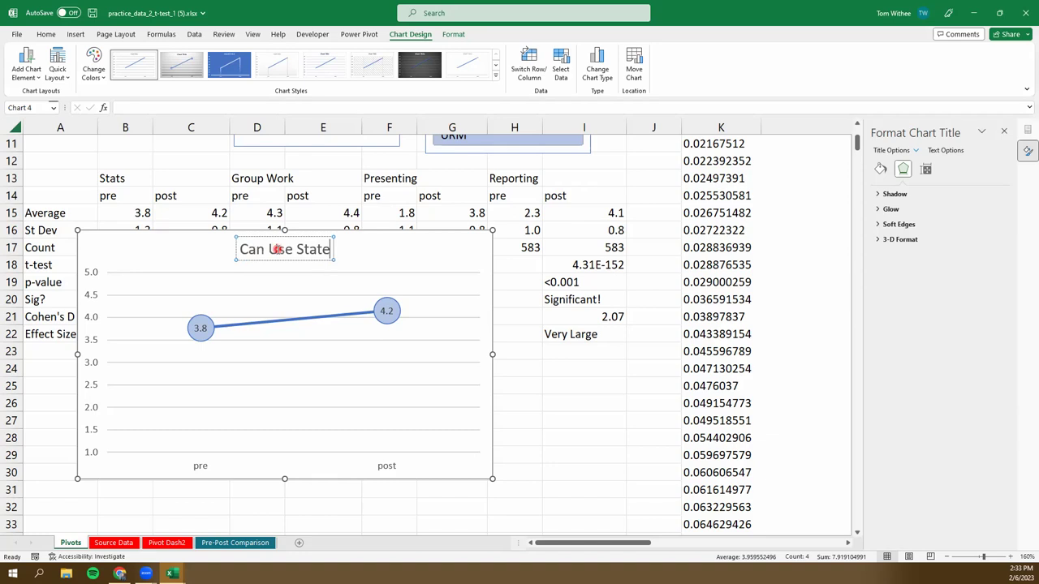
pyautogui.press('BackSpace')
pyautogui.write('s')
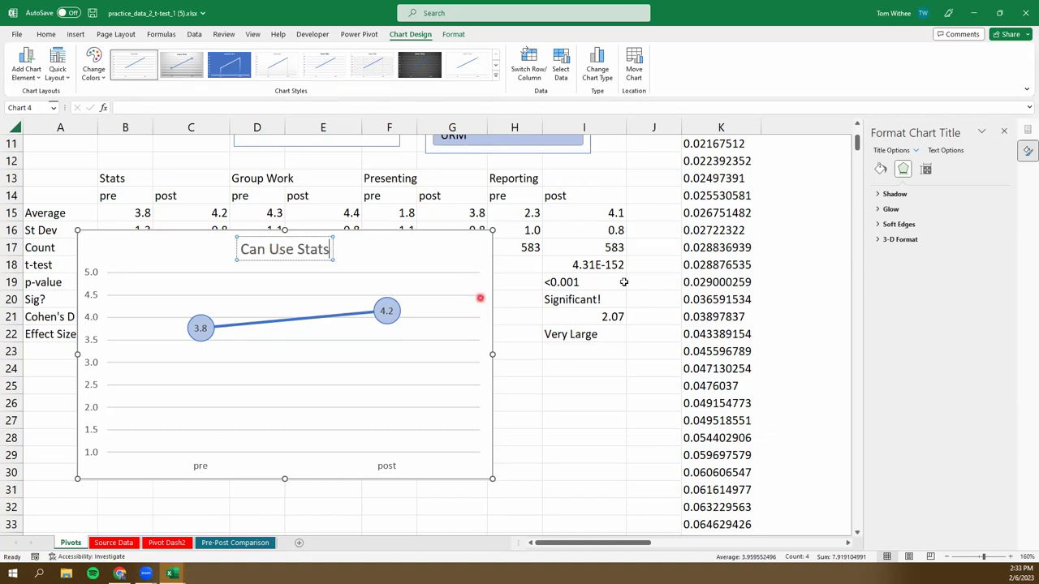
pyautogui.scroll(3, 751, 233)
pyautogui.click(814, 145)
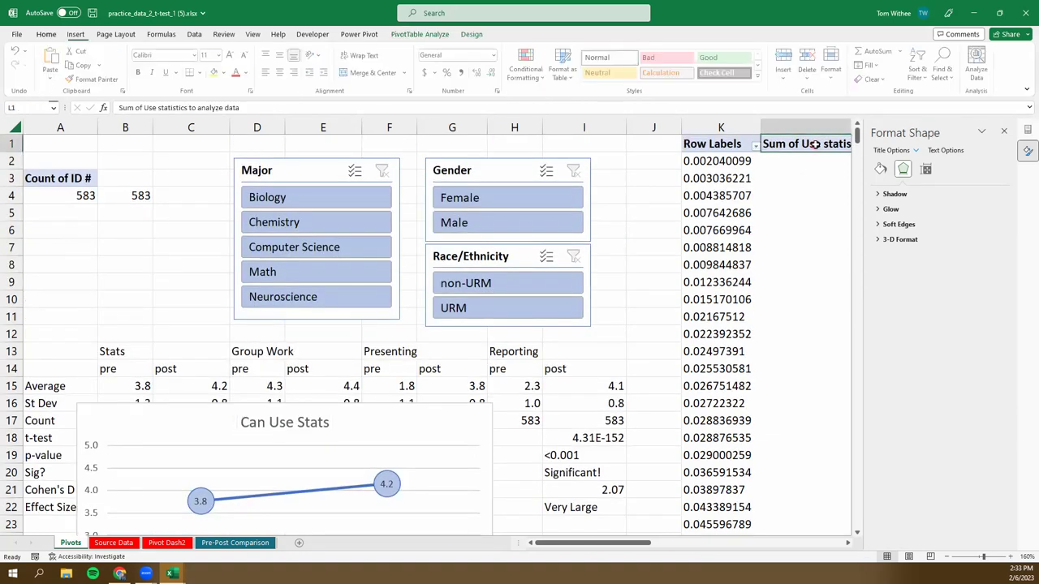
pyautogui.click(297, 428)
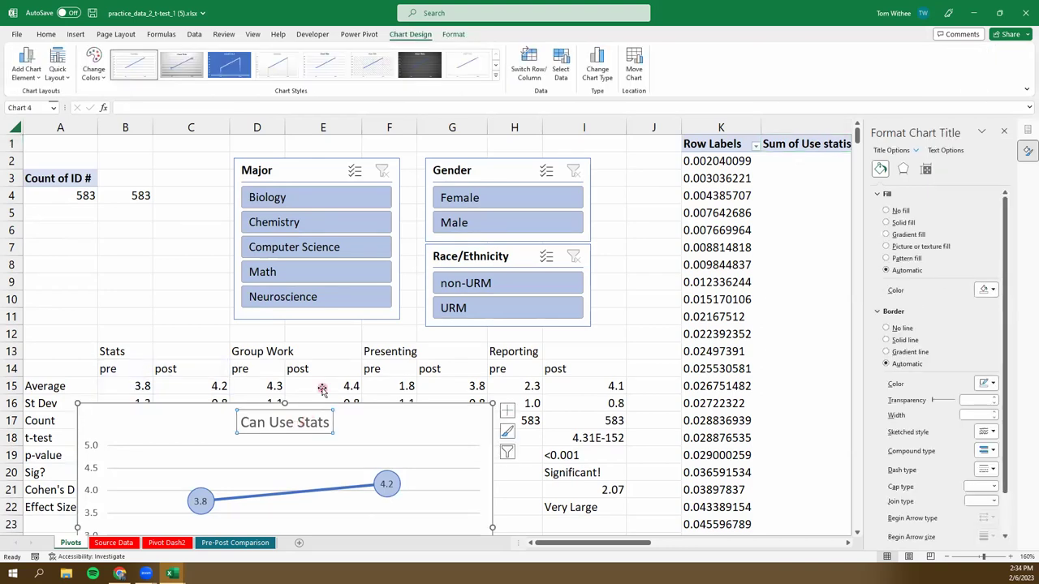
pyautogui.scroll(-3, 302, 422)
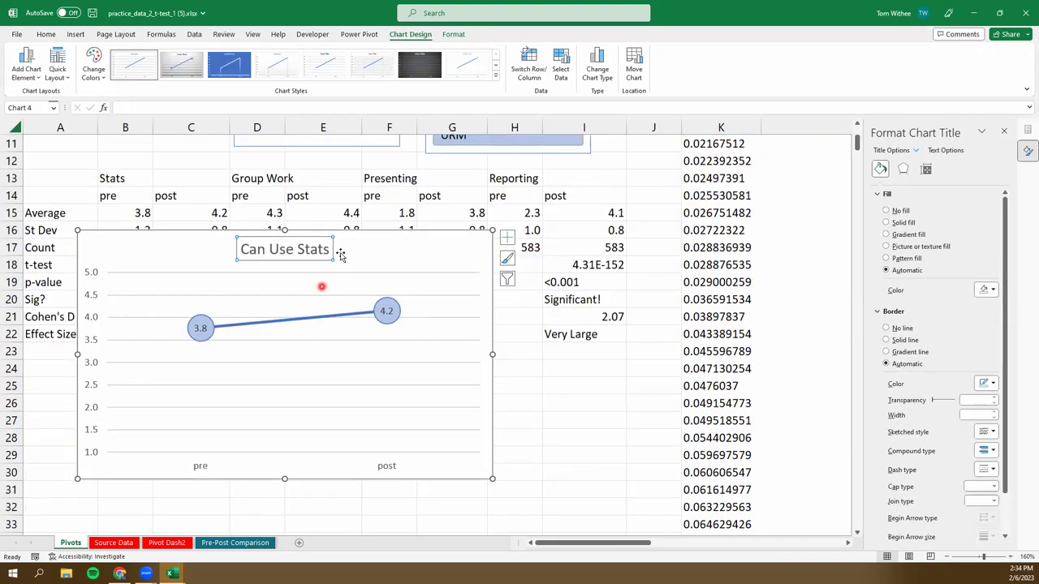
pyautogui.click(296, 251)
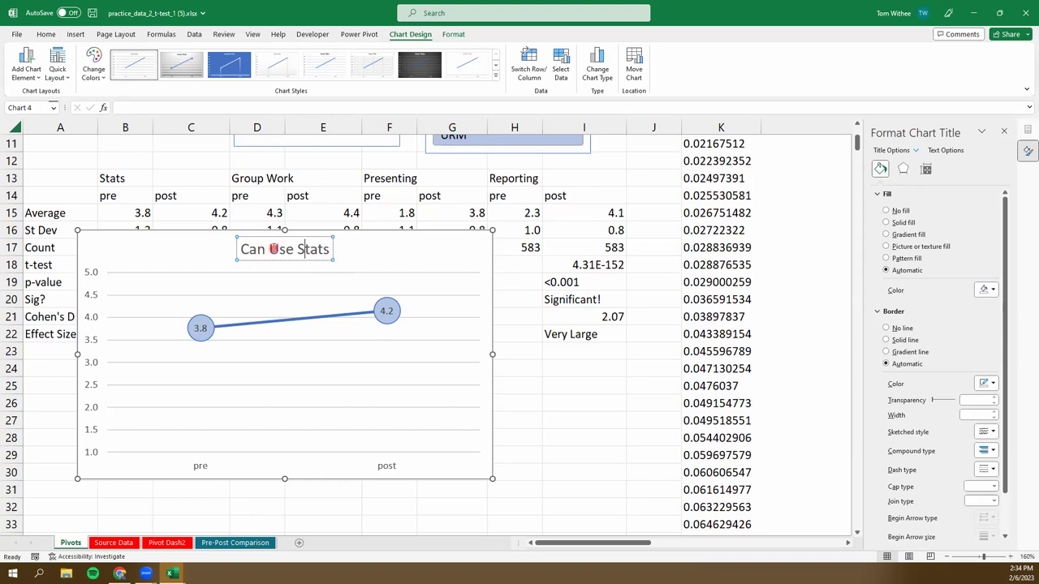
pyautogui.press('BackSpace')
pyautogui.press('BackSpace')
pyautogui.press('BackSpace')
pyautogui.press('BackSpace')
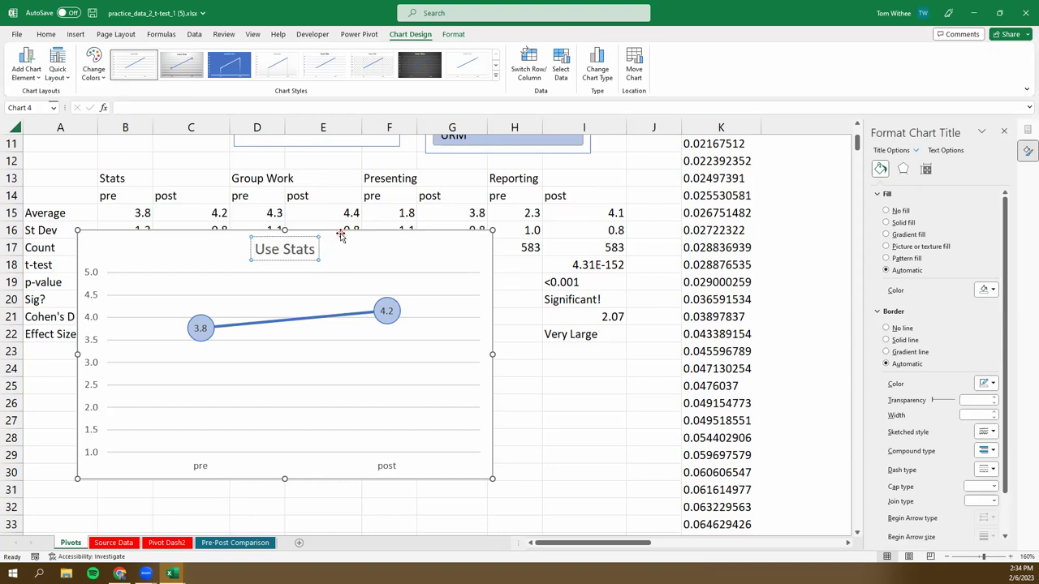
pyautogui.click(333, 237)
# - Remove the major gridlines and set the vertical axis font colour to white
pyautogui.click(320, 363)
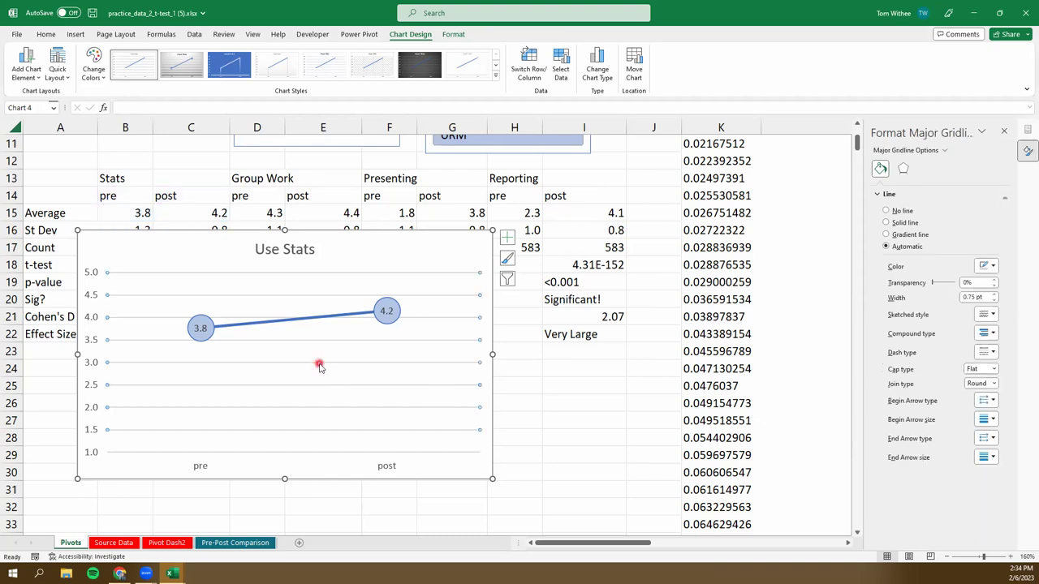
pyautogui.click(359, 321)
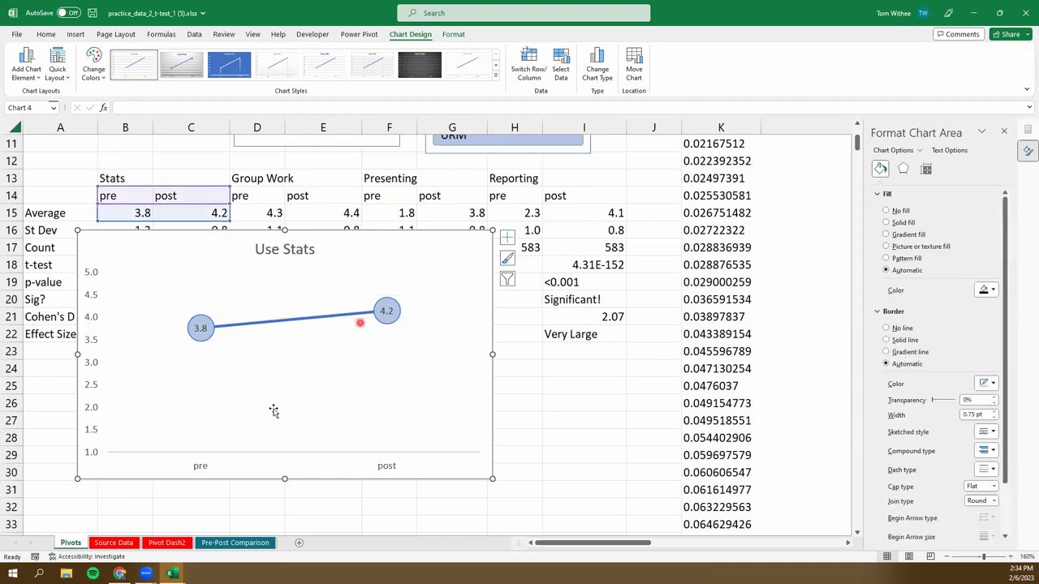
pyautogui.click(89, 366)
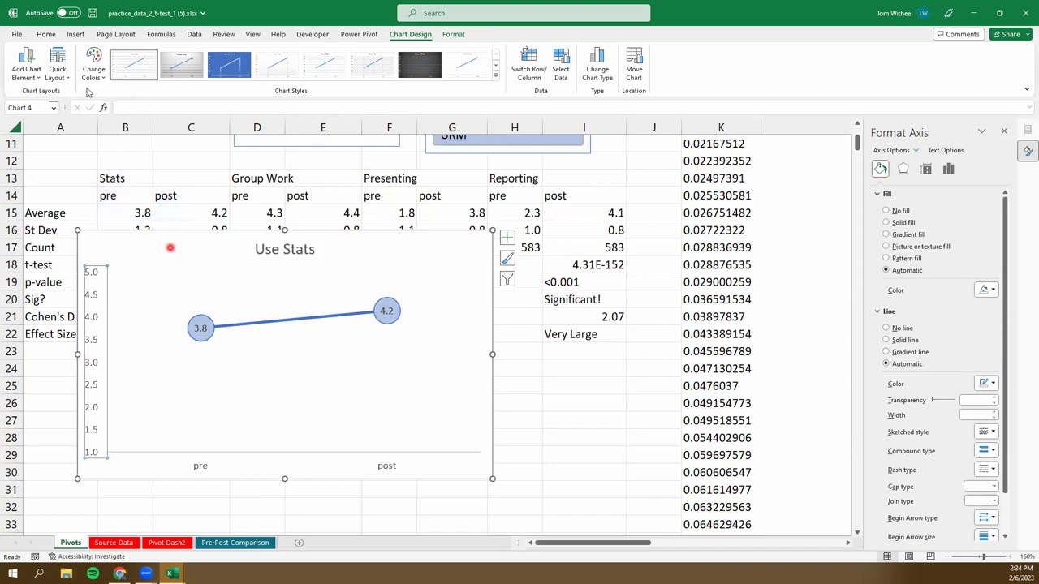
pyautogui.click(46, 34)
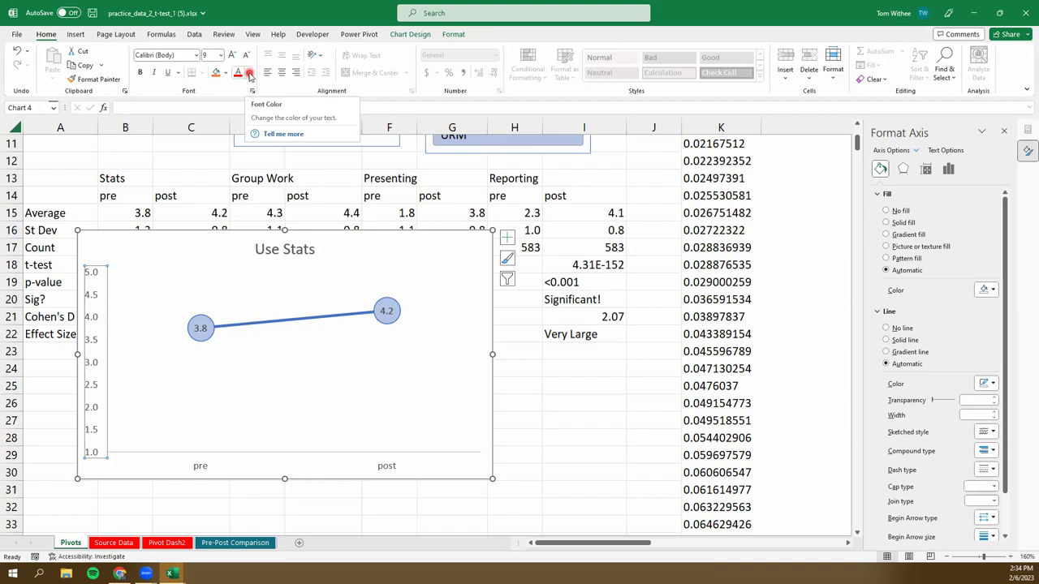
pyautogui.click(249, 75)
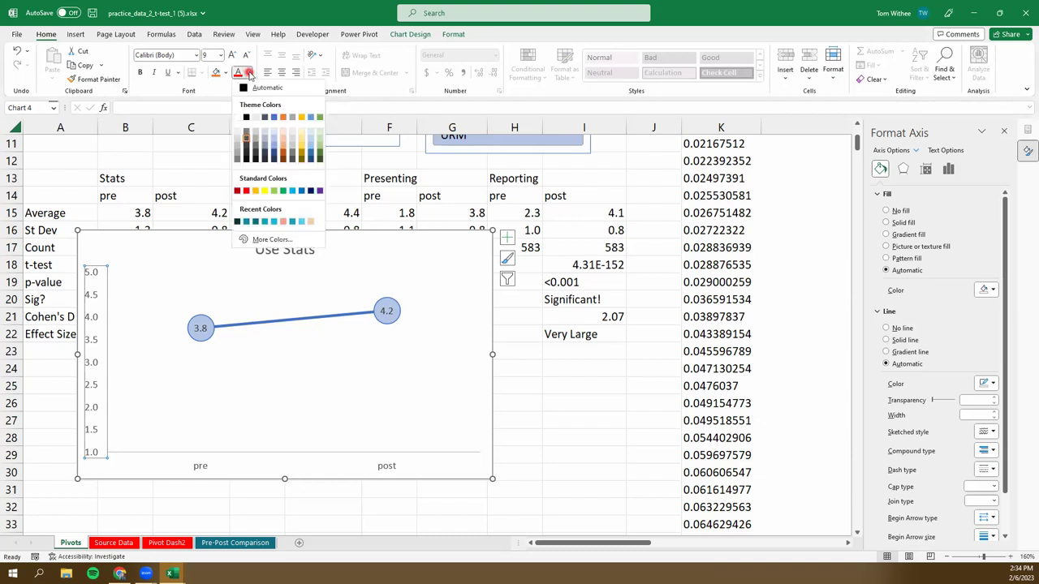
pyautogui.click(236, 118)
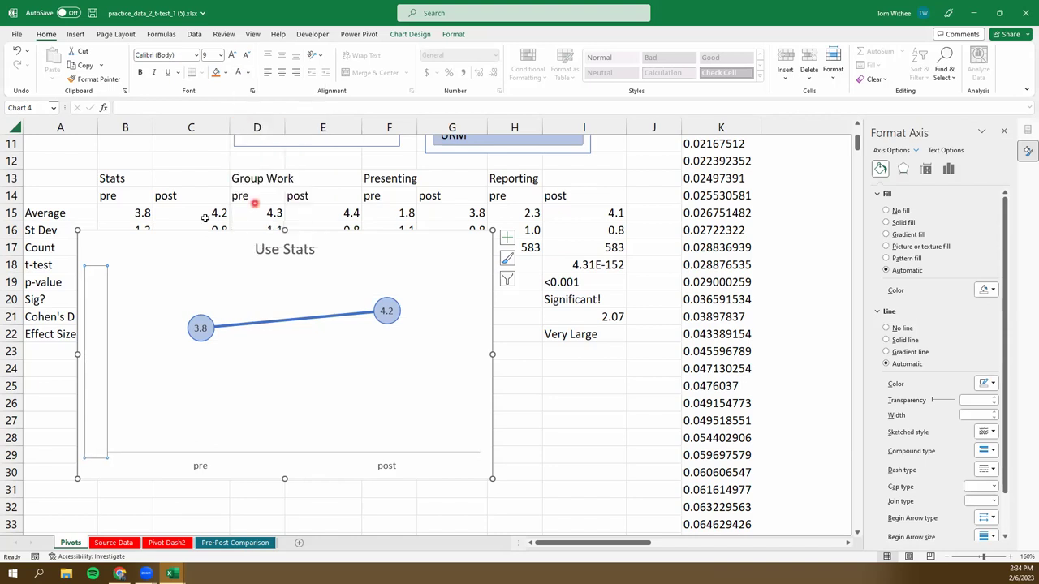
pyautogui.click(309, 358)
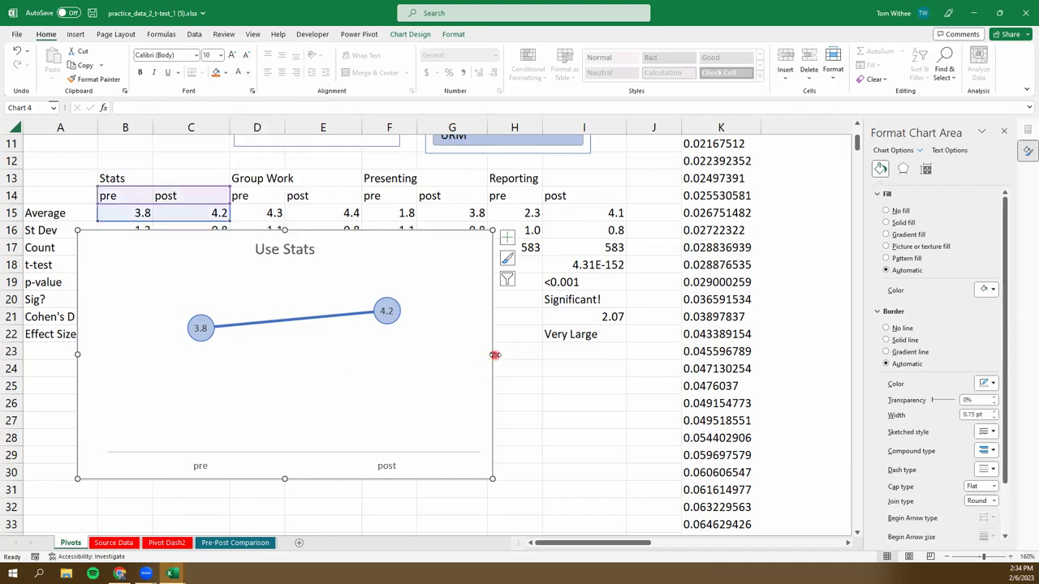
# - Narrow and shorten the Use Stats chart and fit it beneath the Stats table
pyautogui.moveTo(494, 355); pyautogui.dragTo(322, 355)
pyautogui.moveTo(200, 271); pyautogui.dragTo(229, 242)
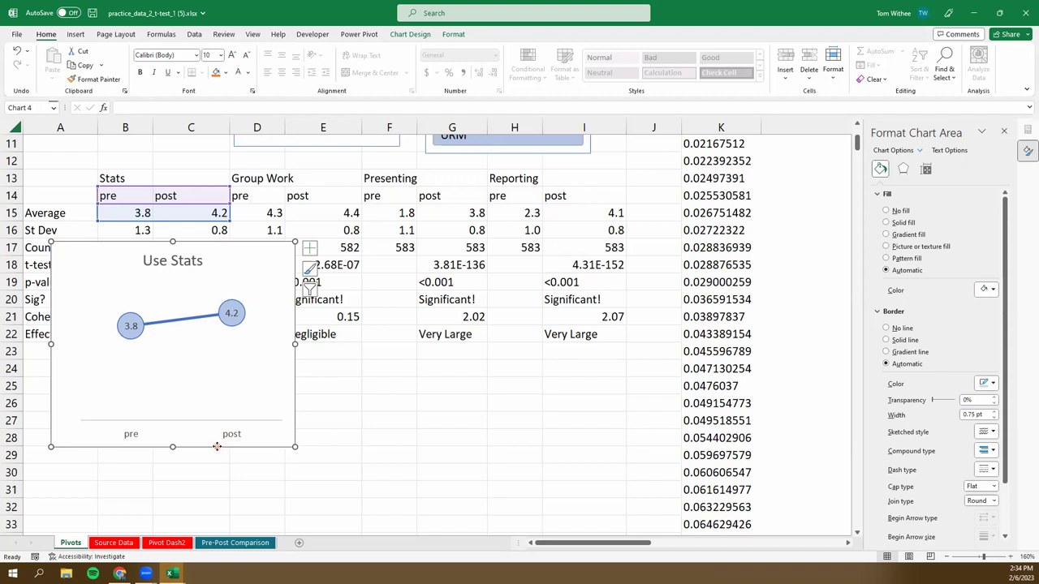
pyautogui.moveTo(217, 446); pyautogui.dragTo(214, 442)
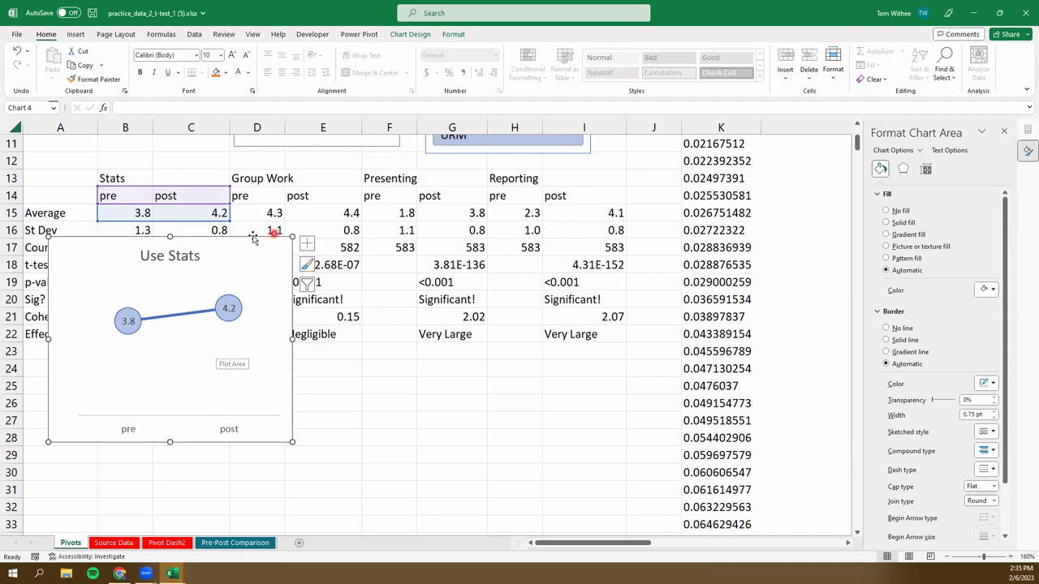
pyautogui.moveTo(277, 241); pyautogui.dragTo(241, 258)
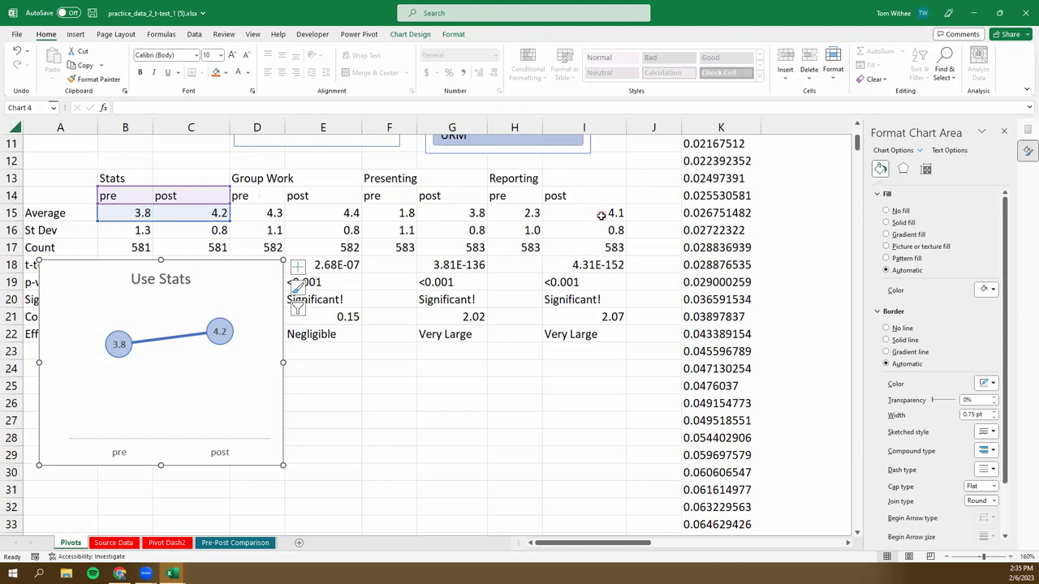
pyautogui.click(279, 298)
pyautogui.moveTo(228, 261); pyautogui.dragTo(235, 246)
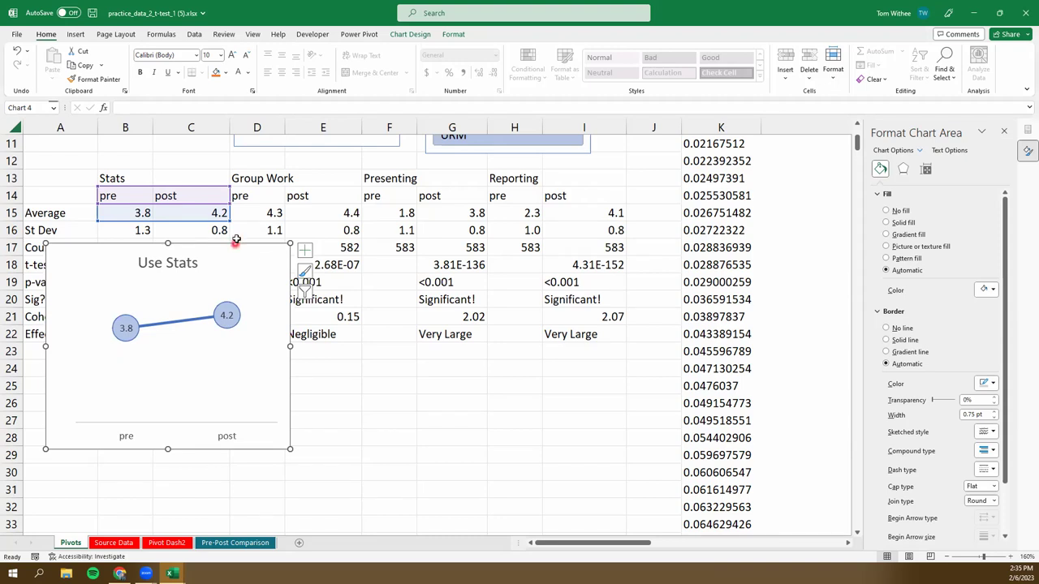
# - Give the Use Stats line series built-in circle markers in Format Data Series
pyautogui.click(227, 318)
pyautogui.click(227, 317)
pyautogui.click(175, 320)
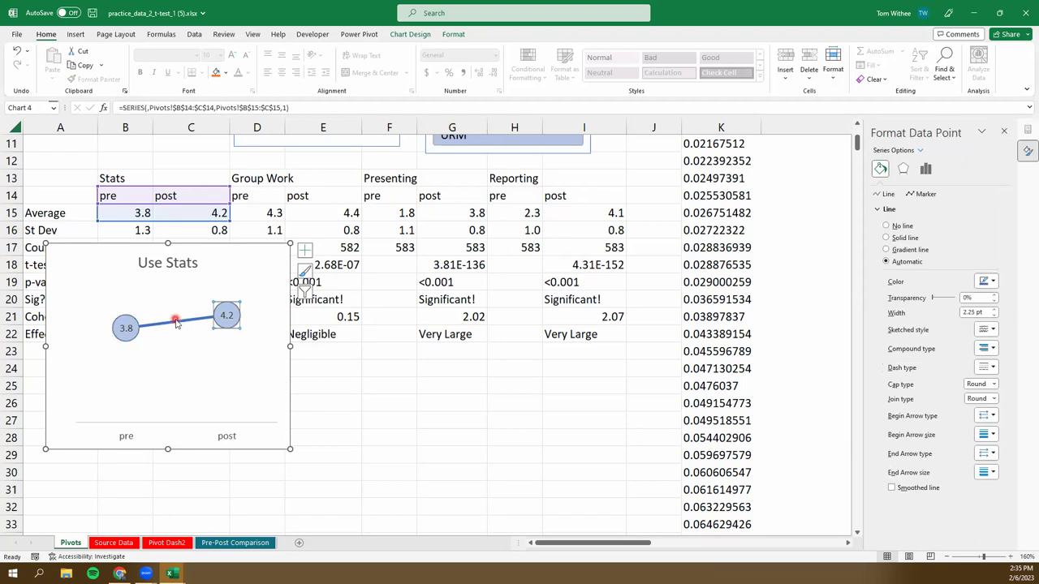
pyautogui.click(202, 408)
pyautogui.click(180, 323)
pyautogui.click(880, 169)
pyautogui.click(926, 195)
pyautogui.click(879, 210)
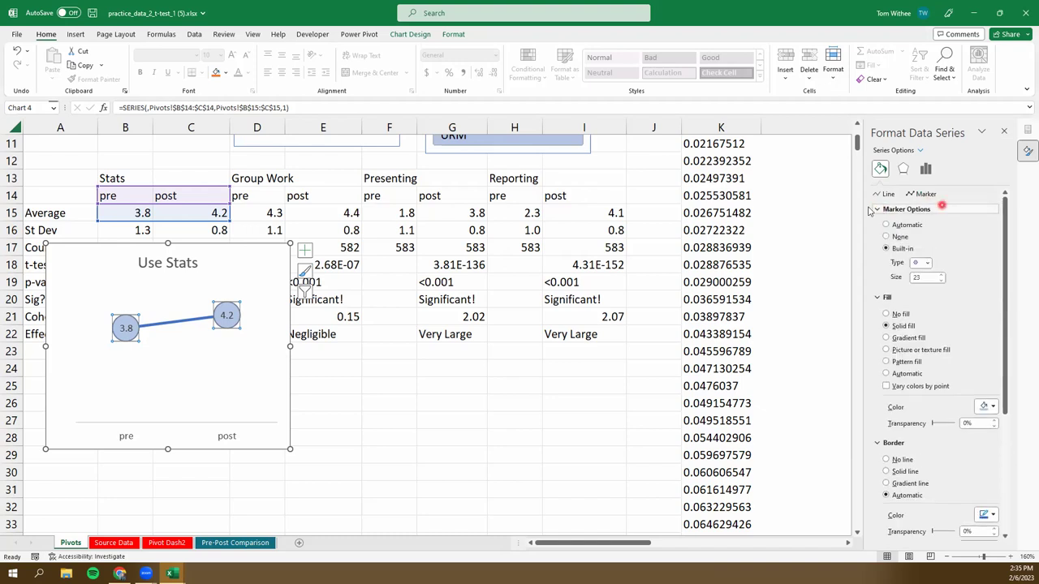
pyautogui.click(889, 250)
pyautogui.click(927, 265)
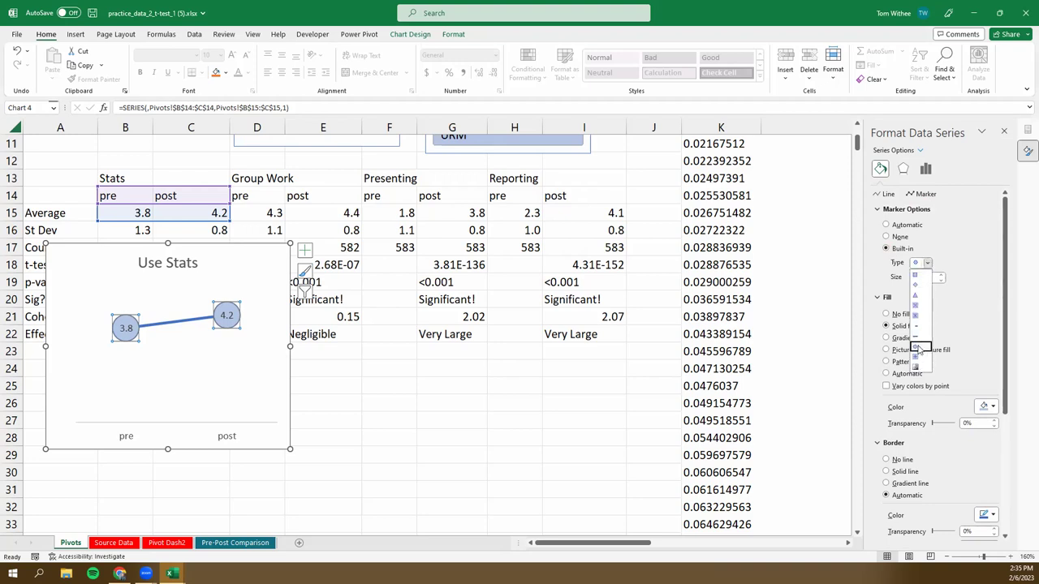
pyautogui.click(919, 349)
# - Reduce the circle marker size to 18
pyautogui.click(928, 277)
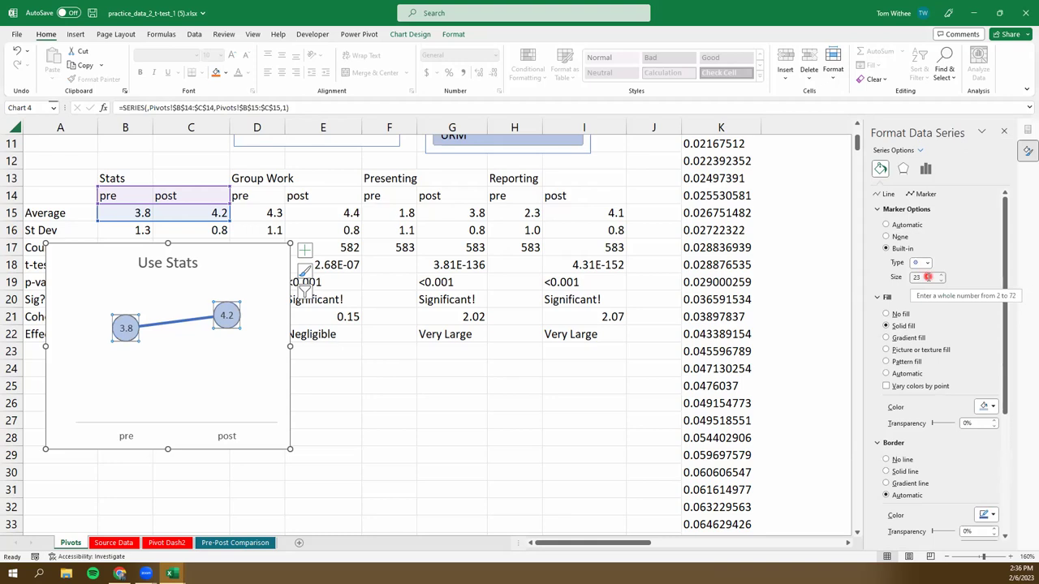
pyautogui.click(944, 278)
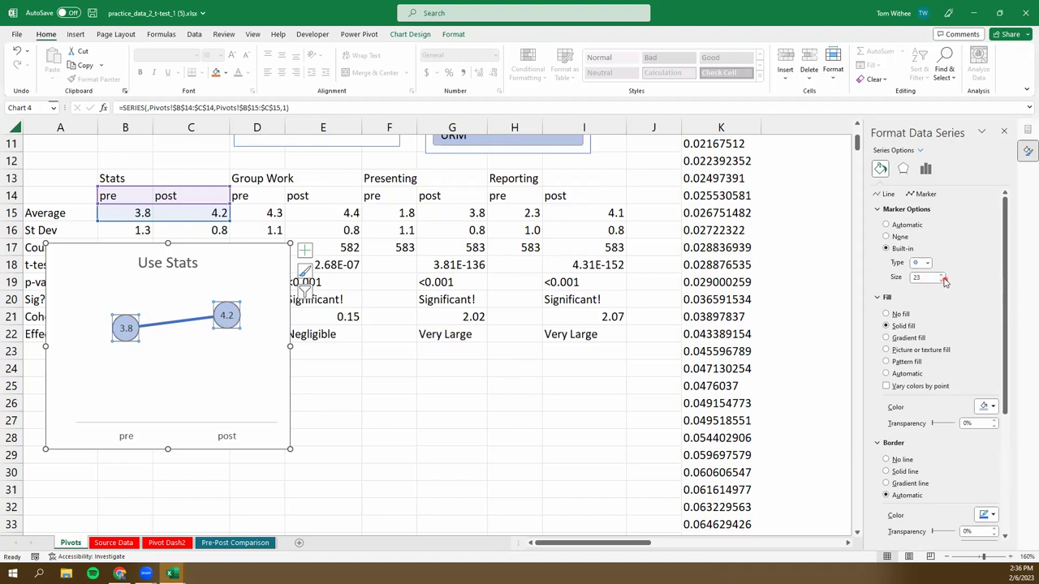
pyautogui.click(939, 278)
pyautogui.click(941, 280)
pyautogui.click(941, 280)
pyautogui.click(941, 280)
pyautogui.click(941, 280)
pyautogui.click(941, 280)
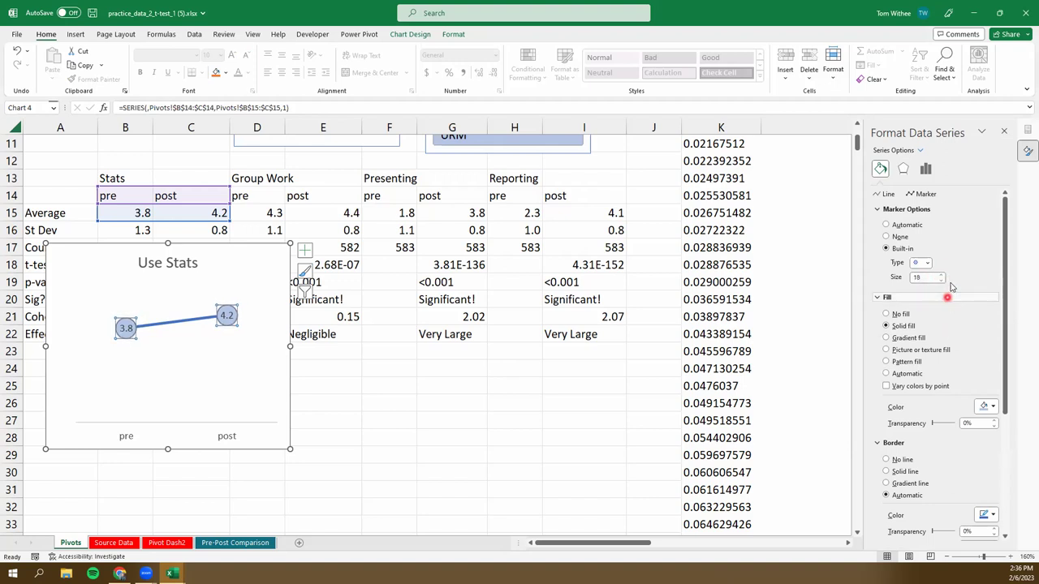
# - Centre the data labels inside the markers via Chart Elements > Data Labels
pyautogui.click(132, 297)
pyautogui.click(266, 297)
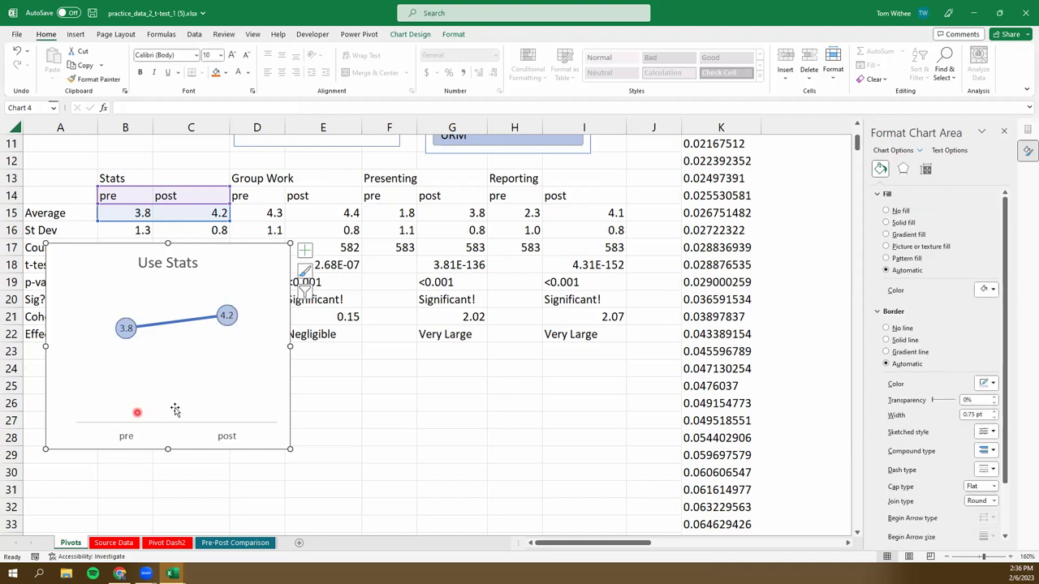
pyautogui.click(225, 317)
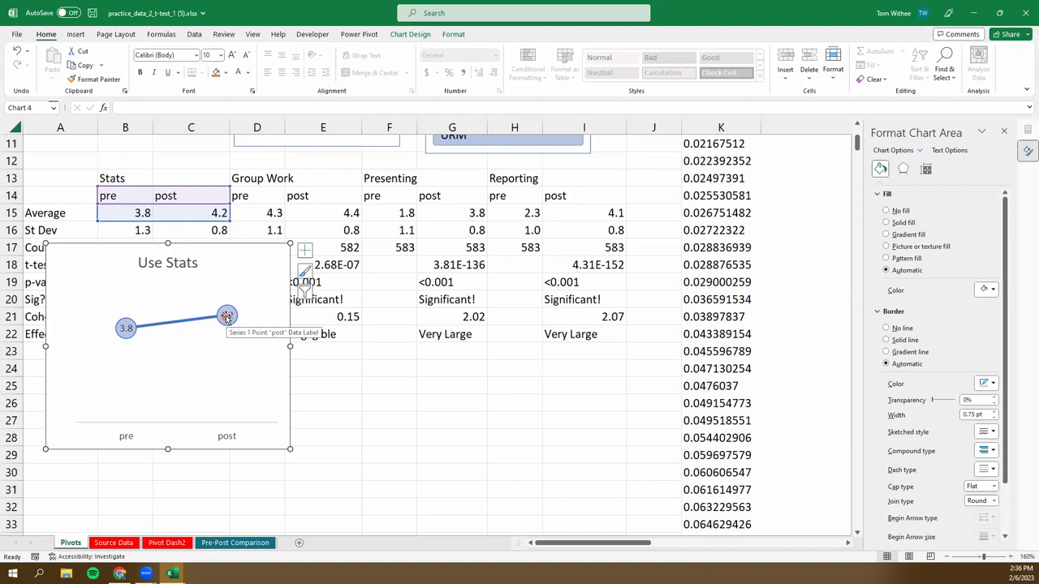
pyautogui.click(227, 317)
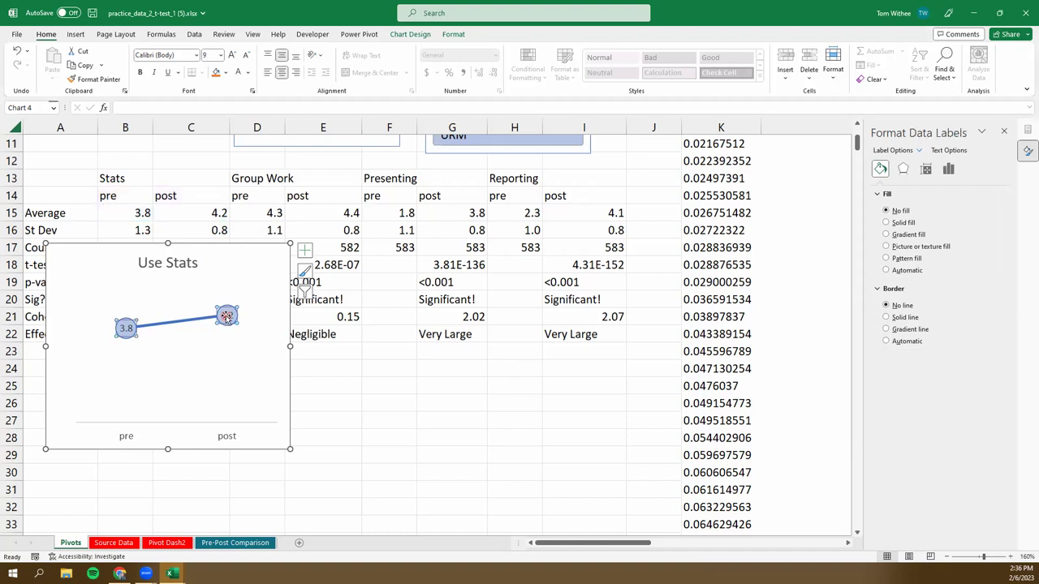
pyautogui.click(305, 252)
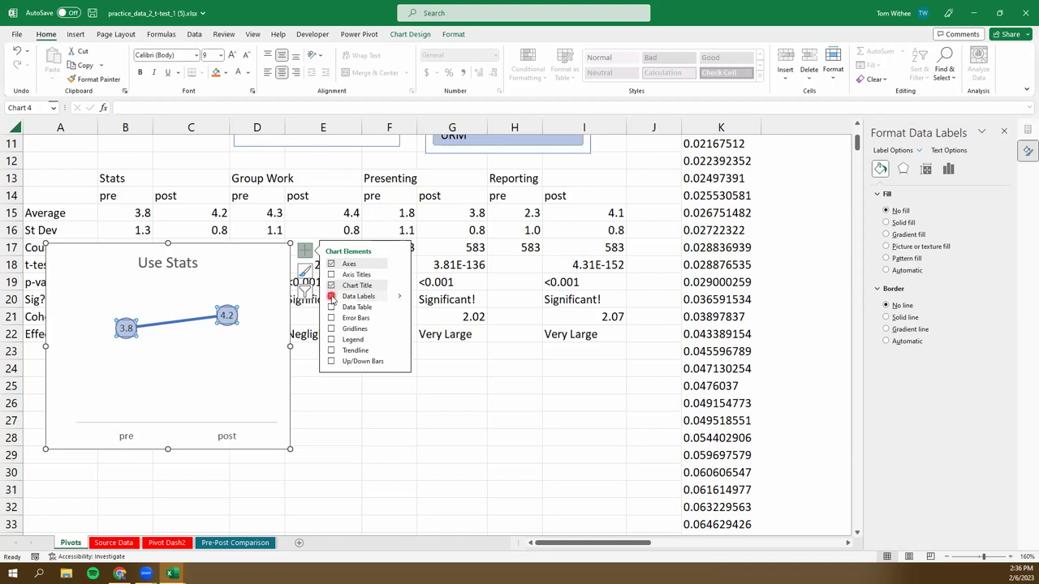
pyautogui.click(401, 297)
pyautogui.click(434, 300)
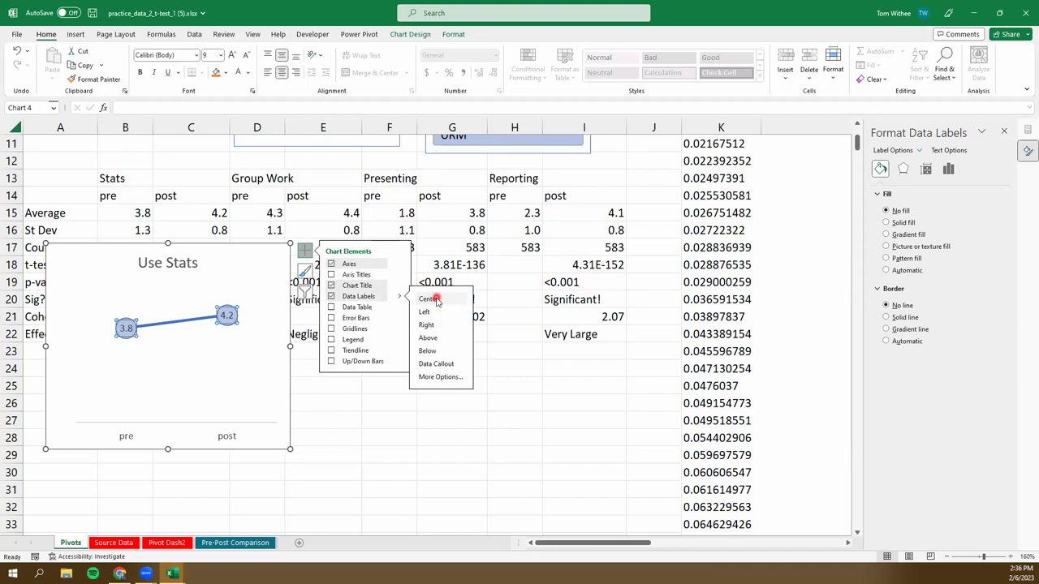
# - Move the Use Stats chart slightly down and left, below the Count row
pyautogui.click(236, 380)
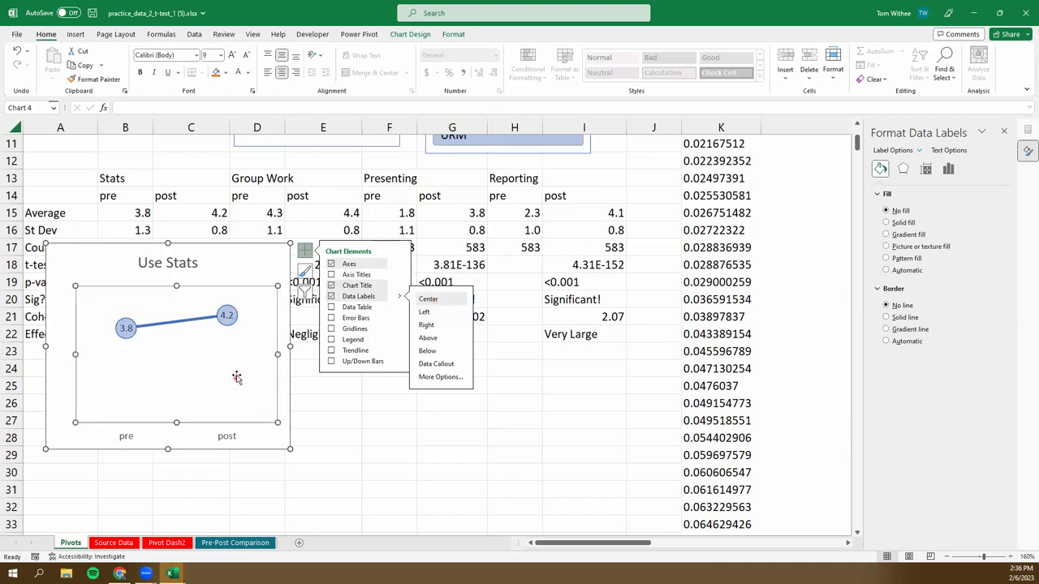
pyautogui.click(247, 258)
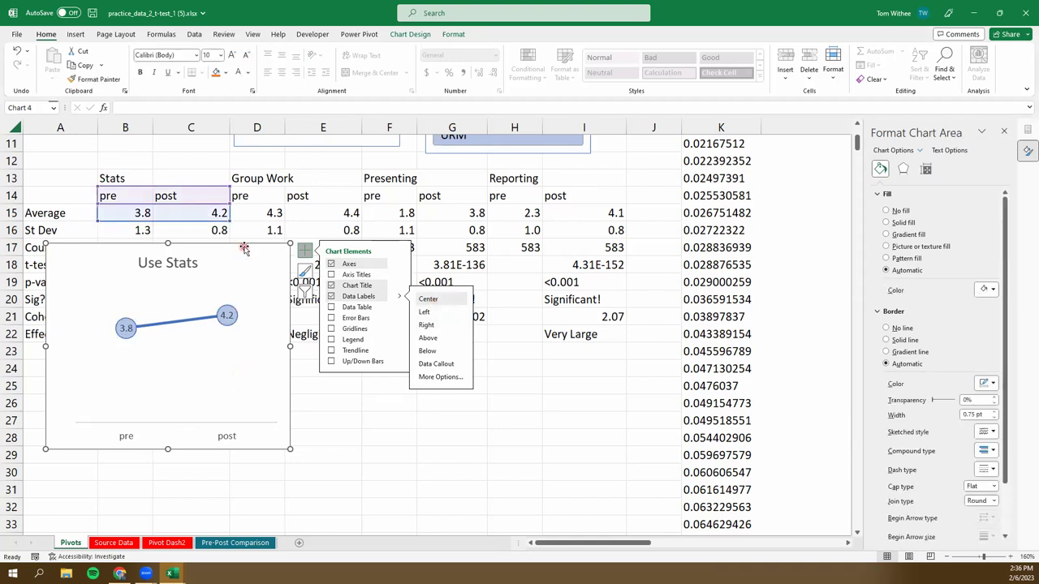
pyautogui.click(307, 255)
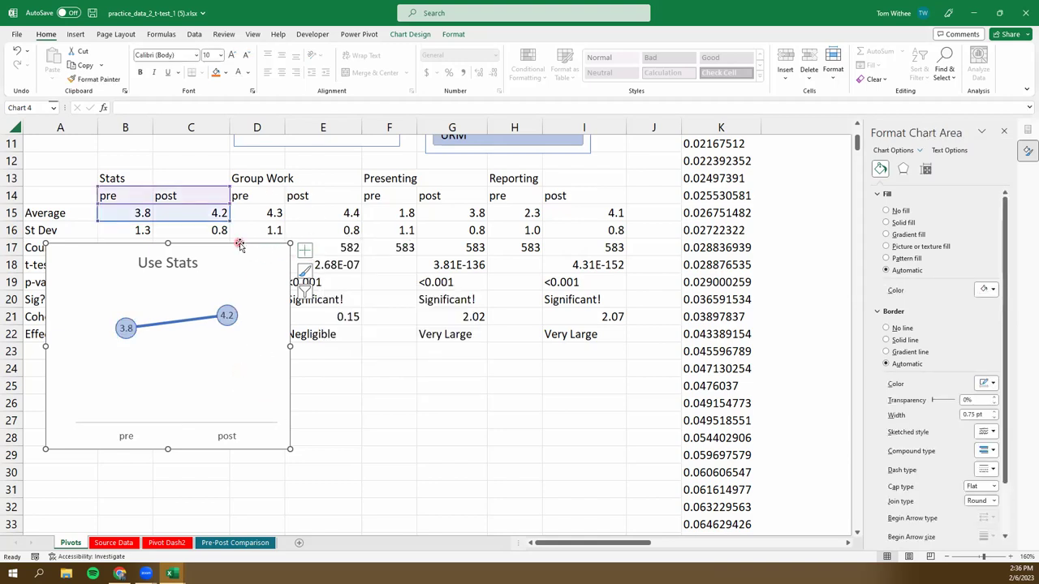
pyautogui.moveTo(239, 245)
pyautogui.mouseDown()
pyautogui.moveTo(289, 244)
pyautogui.moveTo(233, 254)
pyautogui.mouseUp()
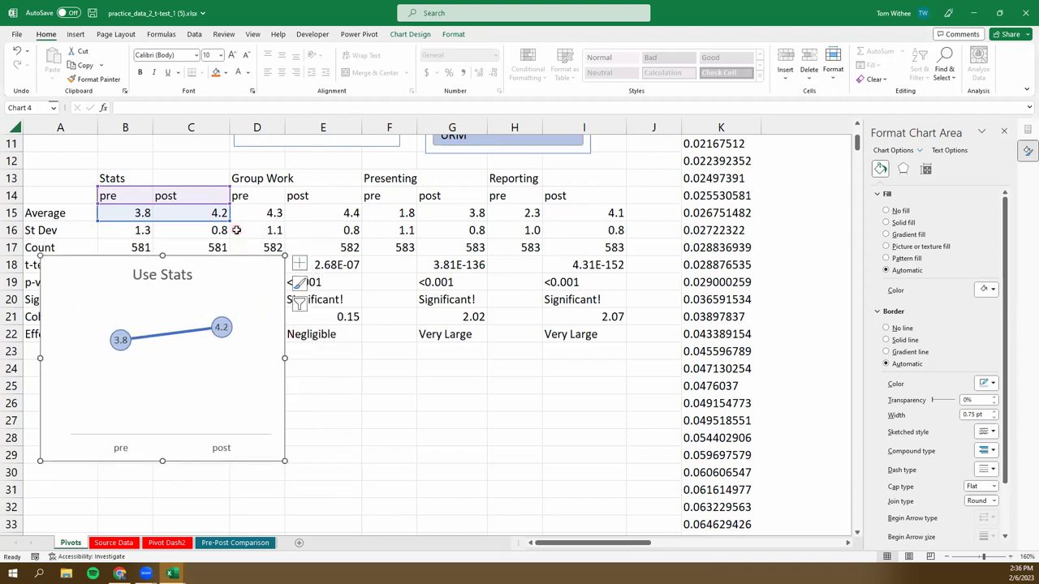
# - Paste a copy of the Use Stats chart at E24, then undo that paste
pyautogui.click(219, 261)
pyautogui.click(354, 369)
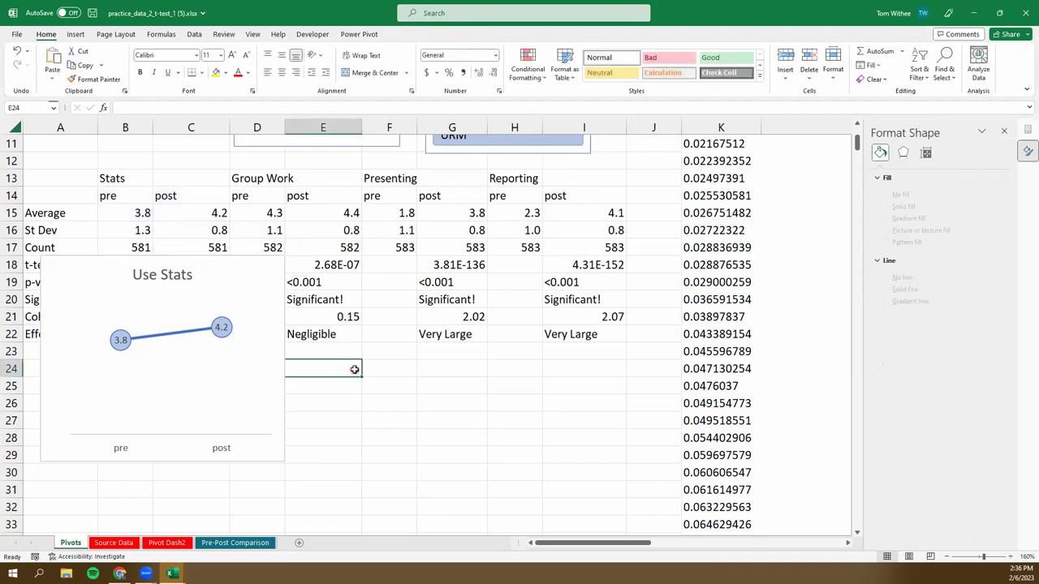
pyautogui.hotkey('ctrl', 'v')
pyautogui.moveTo(356, 361); pyautogui.dragTo(357, 257)
pyautogui.click(475, 354)
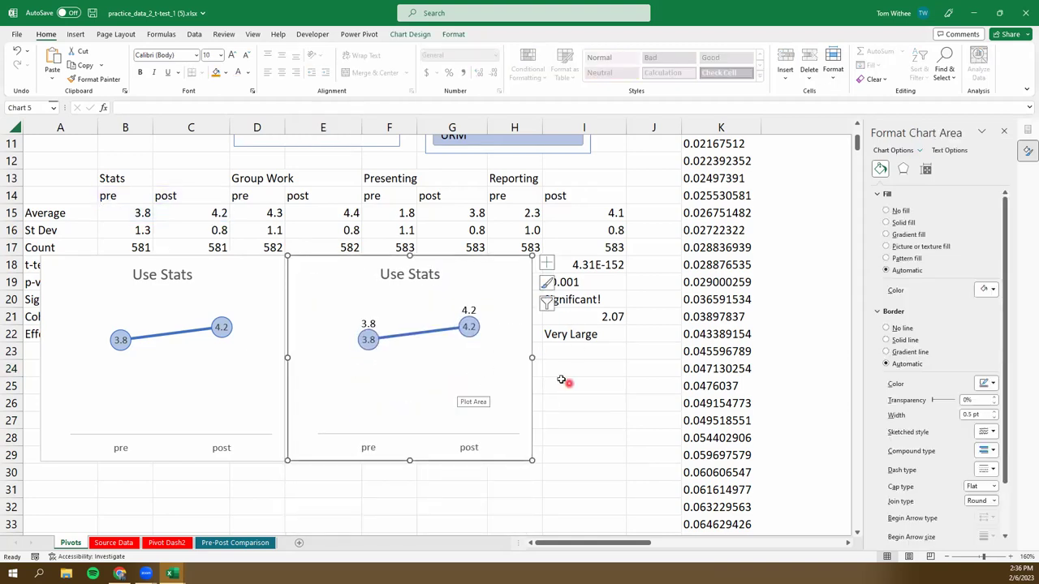
pyautogui.click(574, 403)
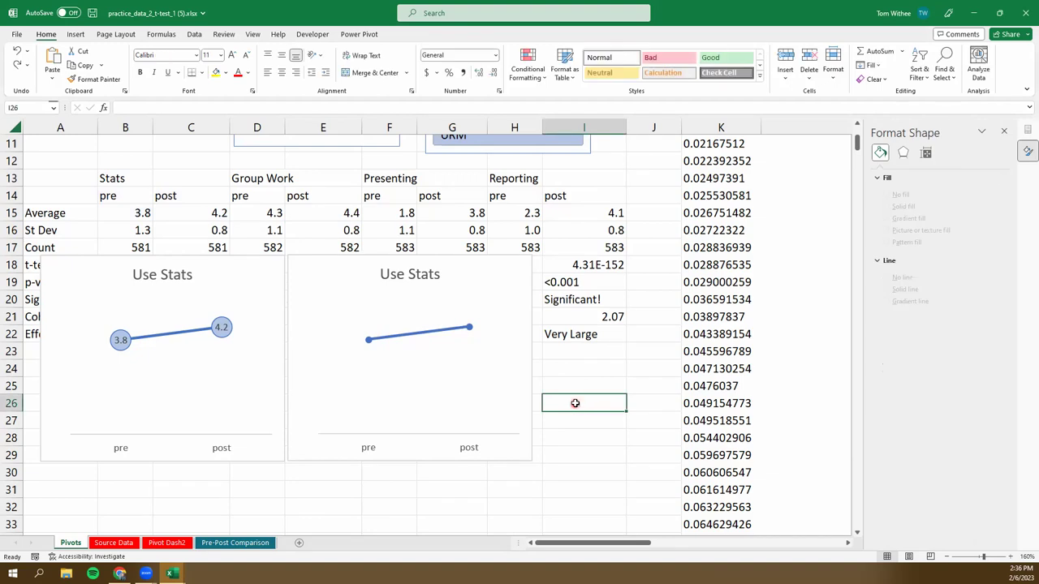
pyautogui.hotkey('ctrl', 'z')
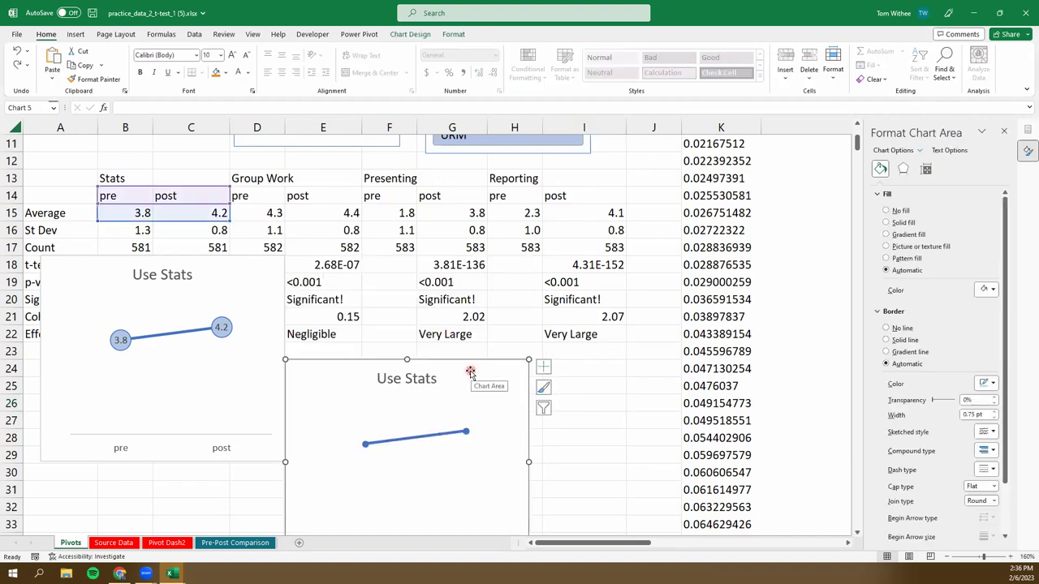
pyautogui.hotkey('ctrl', 'z')
# - Paste chart copies at F24 and I25 and drag them up beside the original
pyautogui.click(375, 363)
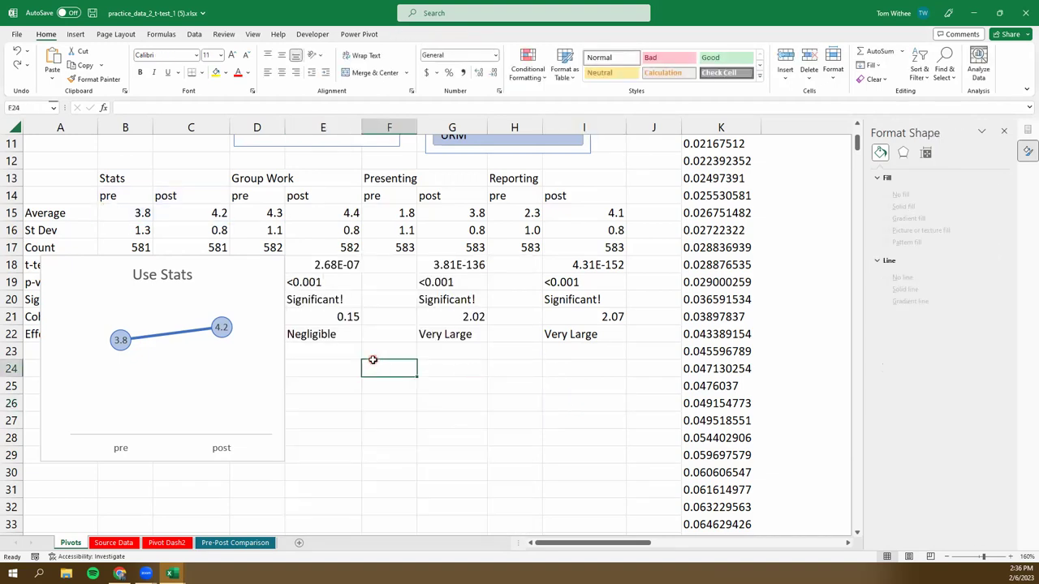
pyautogui.hotkey('ctrl', 'v')
pyautogui.moveTo(572, 448); pyautogui.dragTo(502, 348)
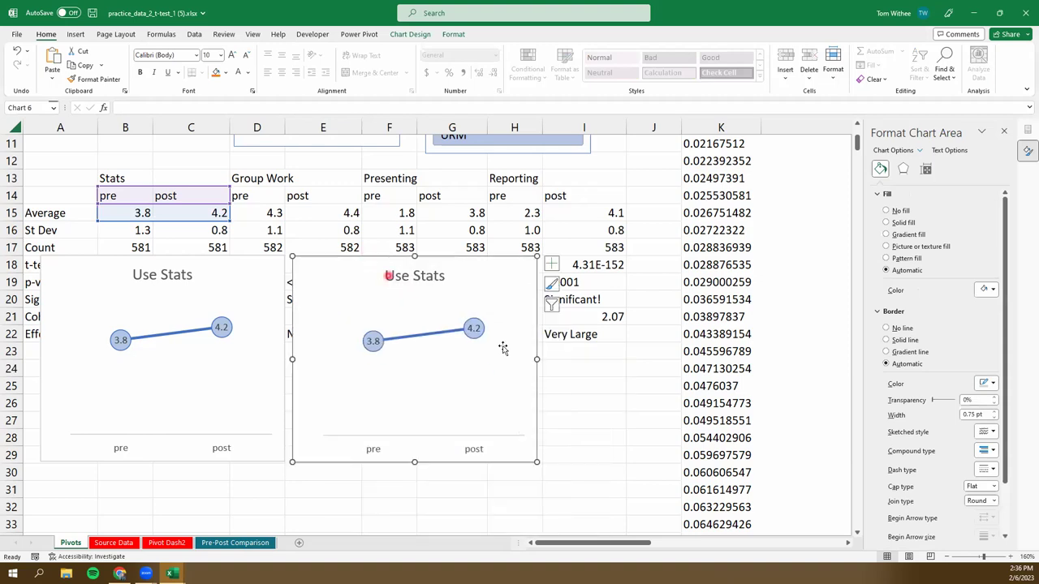
pyautogui.click(603, 388)
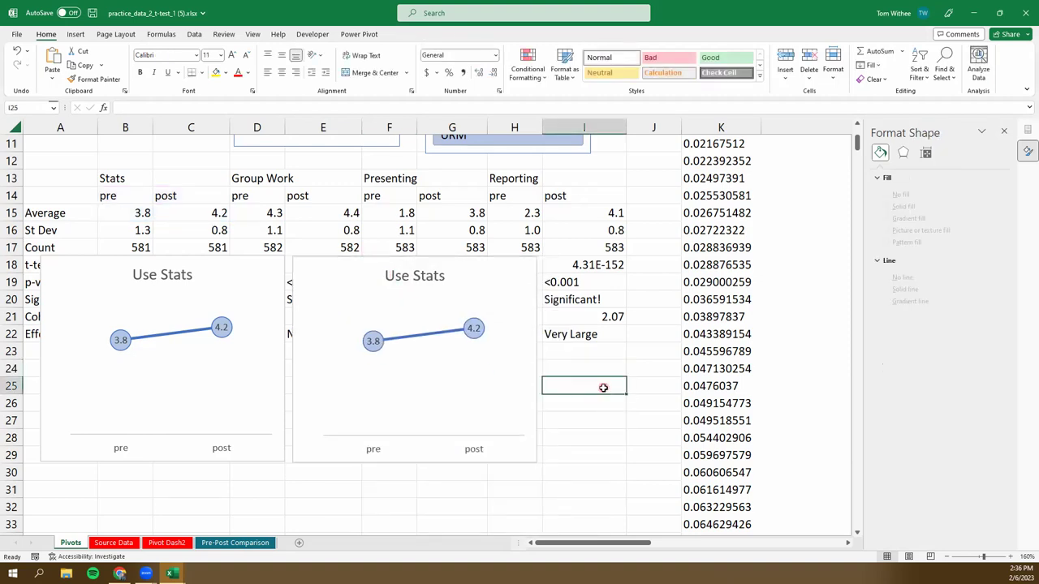
pyautogui.hotkey('ctrl', 'v')
pyautogui.moveTo(606, 376); pyautogui.dragTo(609, 256)
# - Paste another copy at H31 and stagger the charts, nudging the first one left
pyautogui.click(503, 491)
pyautogui.hotkey('ctrl', 'v')
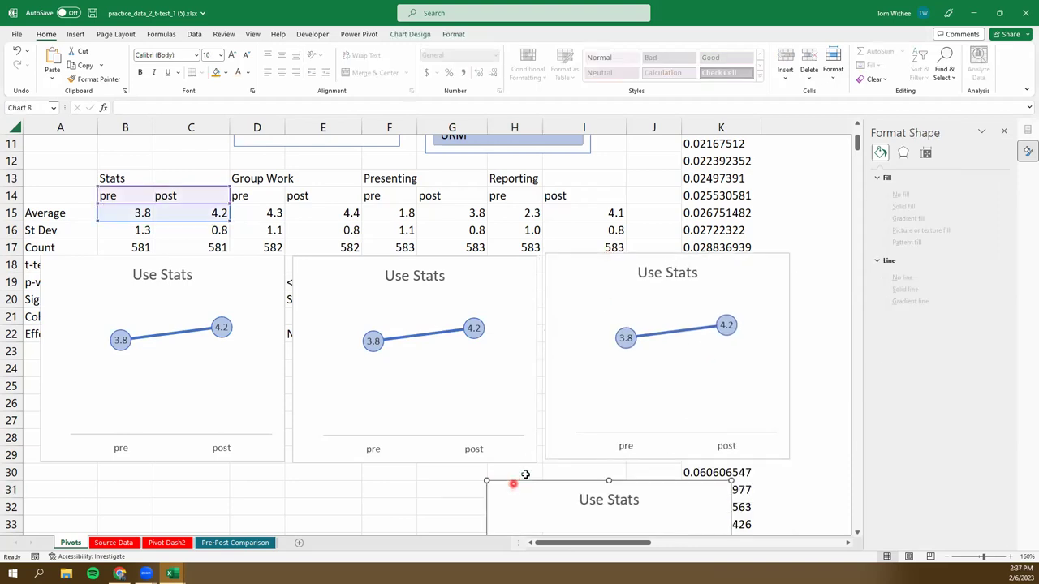
pyautogui.moveTo(544, 479); pyautogui.dragTo(703, 306)
pyautogui.moveTo(618, 256); pyautogui.dragTo(509, 302)
pyautogui.moveTo(728, 306); pyautogui.dragTo(687, 354)
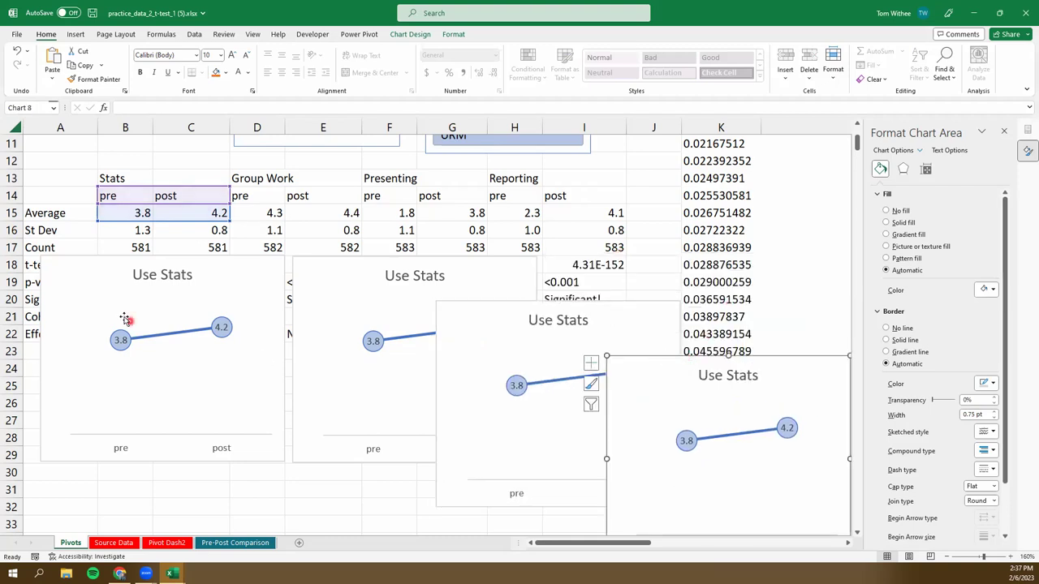
pyautogui.click(225, 257)
pyautogui.moveTo(225, 256); pyautogui.dragTo(207, 257)
# - Point the second chart at the Group Work data and retitle it 'Group Work'
pyautogui.click(349, 260)
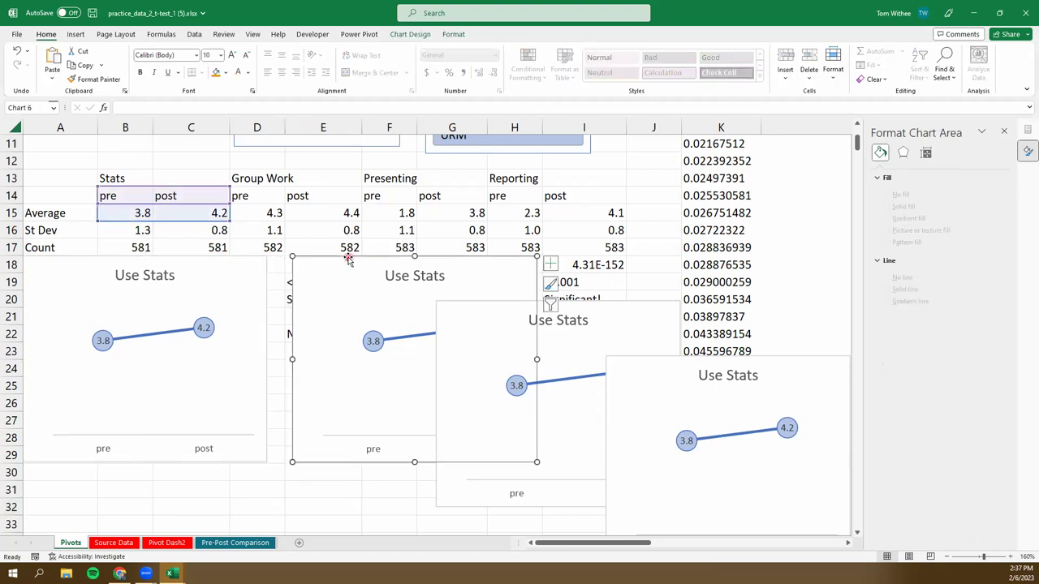
pyautogui.moveTo(230, 213); pyautogui.dragTo(315, 212)
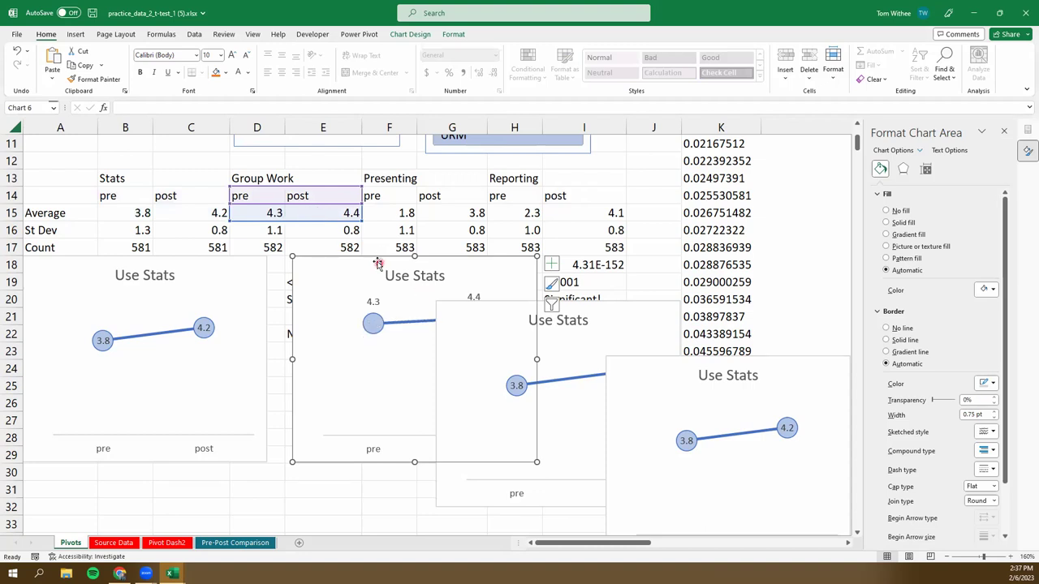
pyautogui.click(429, 278)
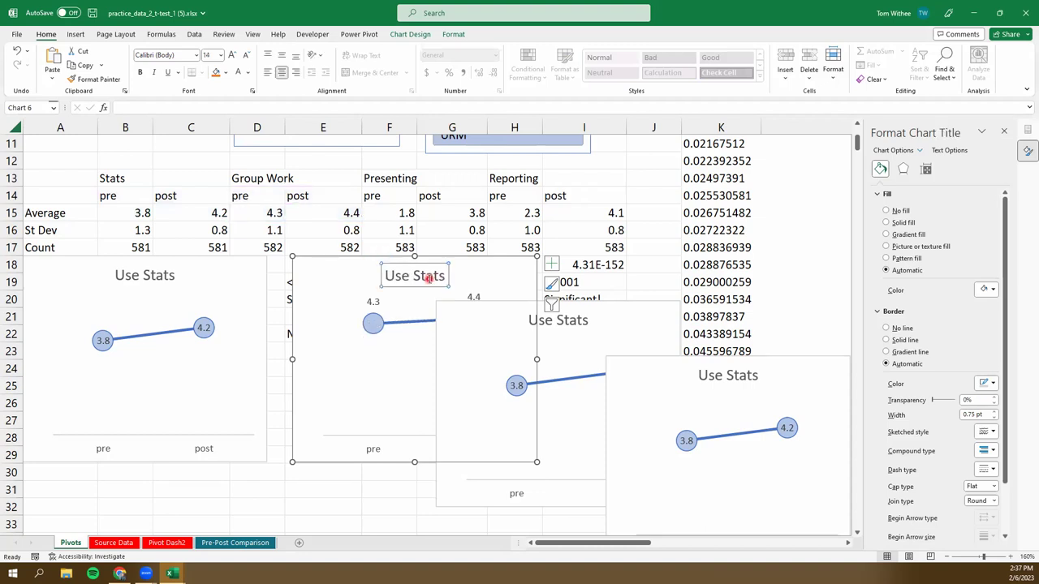
pyautogui.doubleClick(429, 277)
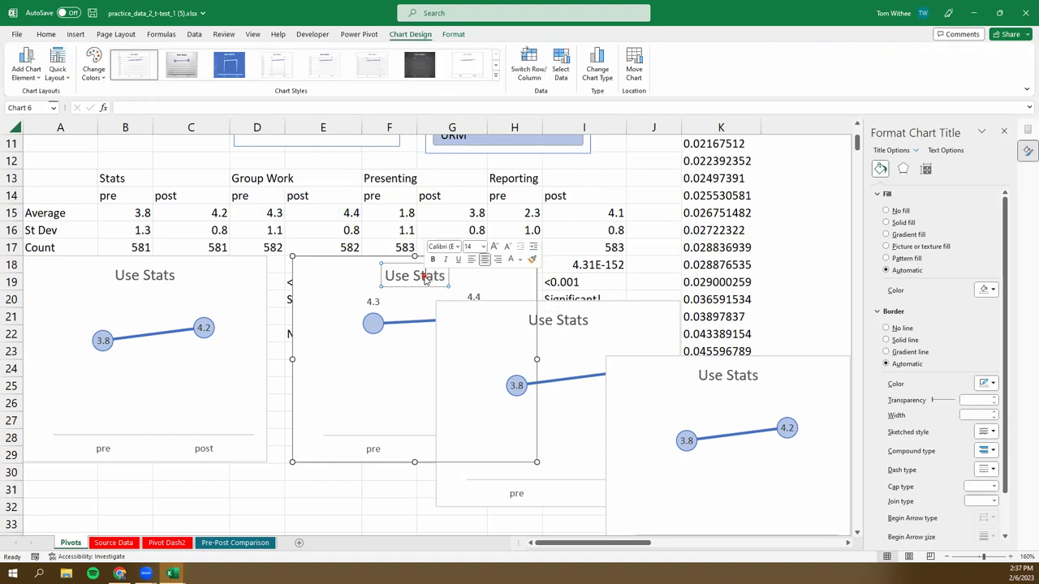
pyautogui.tripleClick(424, 276)
pyautogui.write('Group')
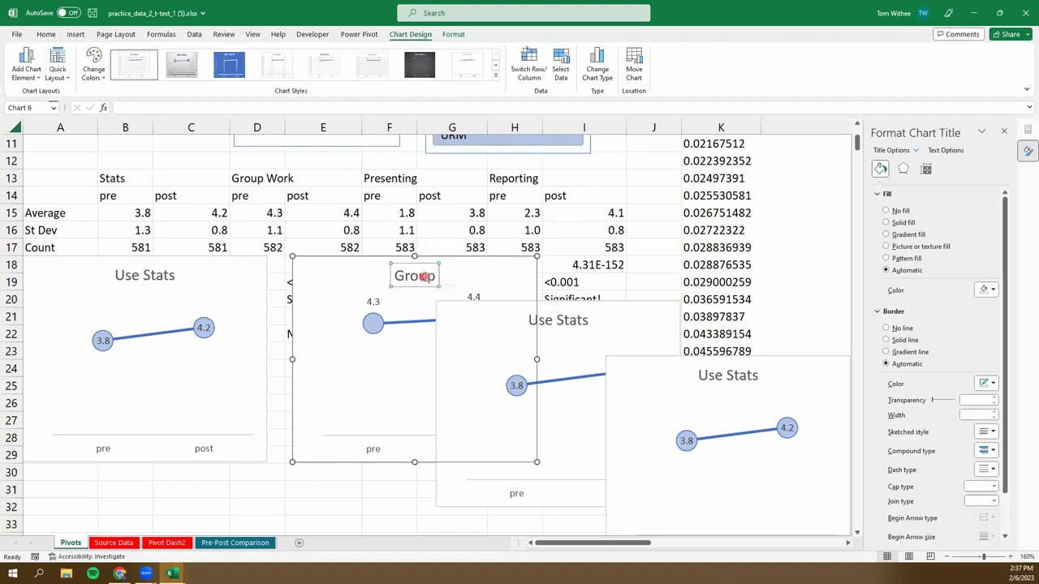
pyautogui.write(' Work')
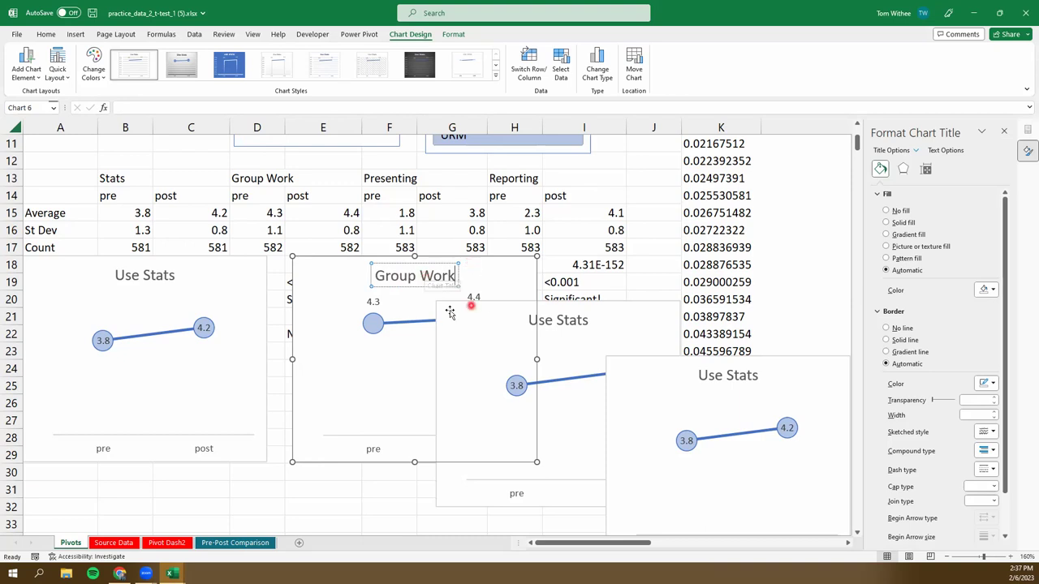
# - Centre the 4.3 and 4.4 labels and move the chart beside the first
pyautogui.click(373, 302)
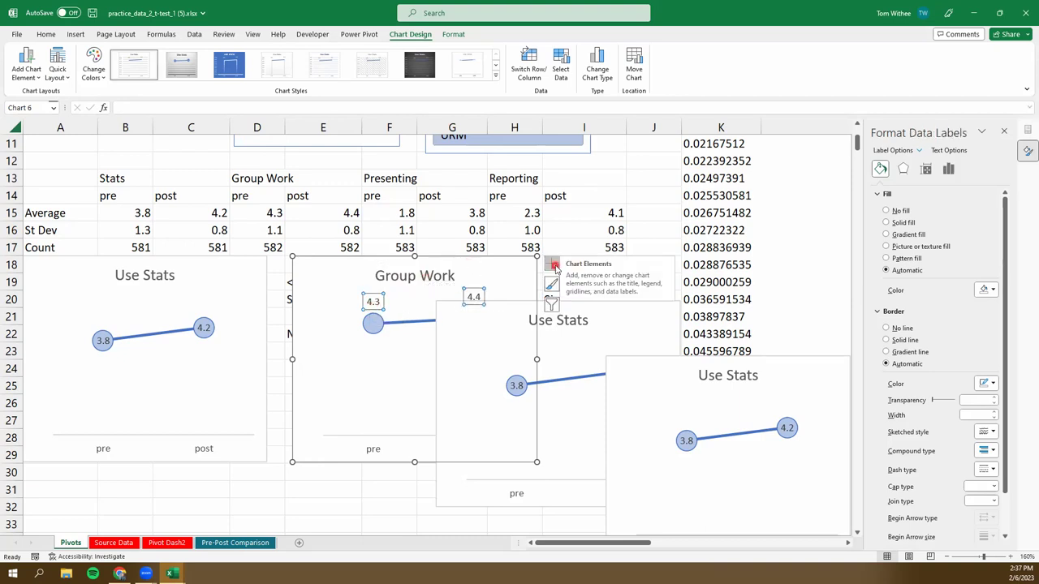
pyautogui.click(555, 266)
pyautogui.click(650, 310)
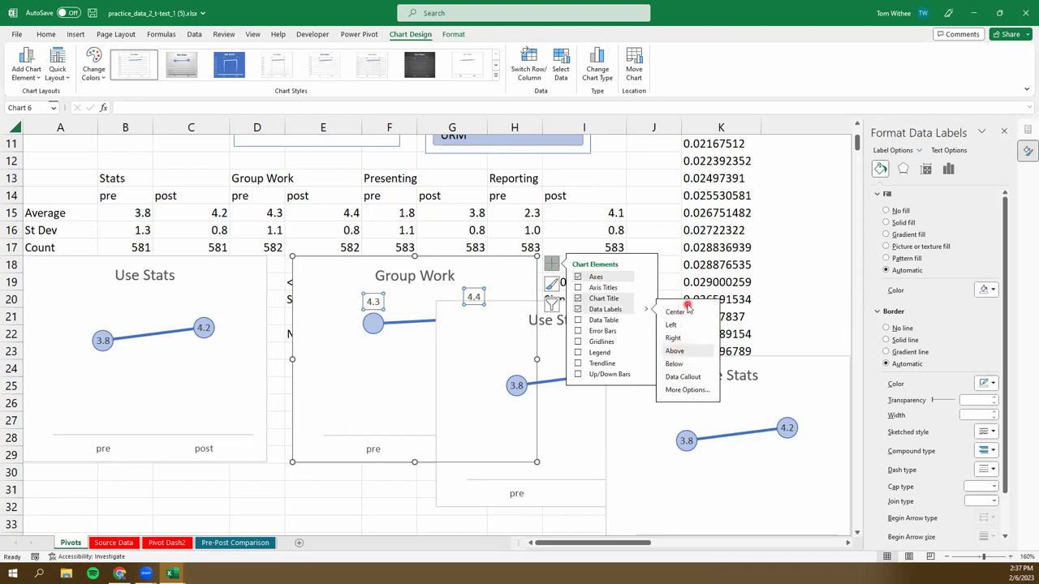
pyautogui.click(684, 314)
pyautogui.click(495, 301)
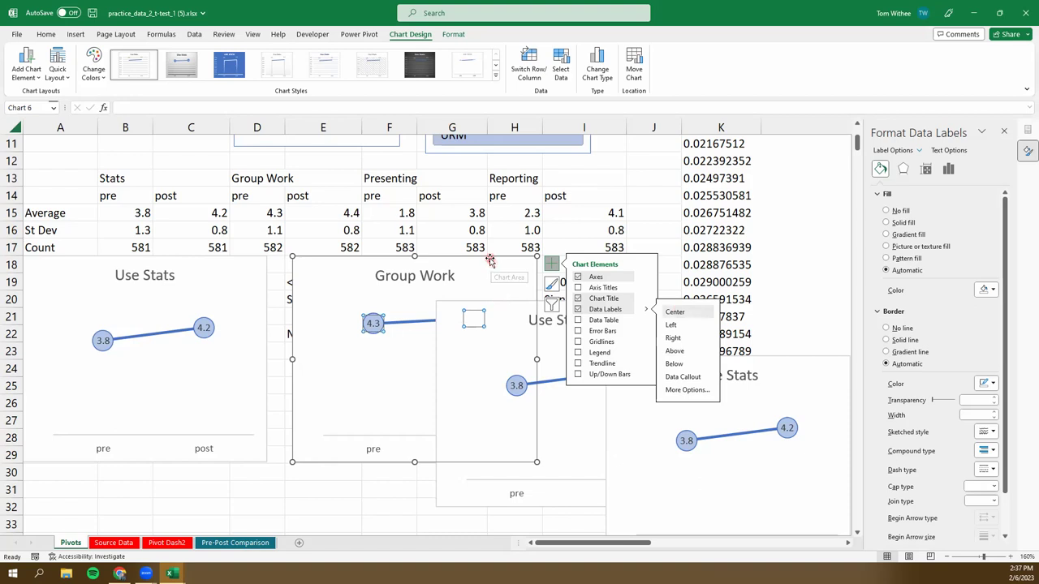
pyautogui.moveTo(491, 259); pyautogui.dragTo(265, 298)
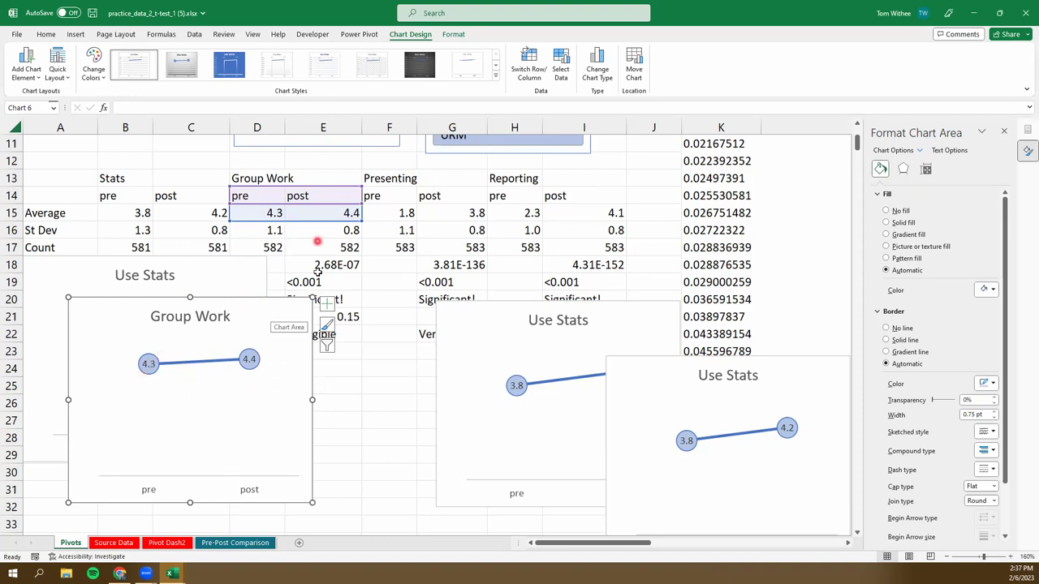
# - Point the third chart at the Presenting data F14:G15 and title it 'Presenting'
pyautogui.moveTo(504, 304); pyautogui.dragTo(416, 275)
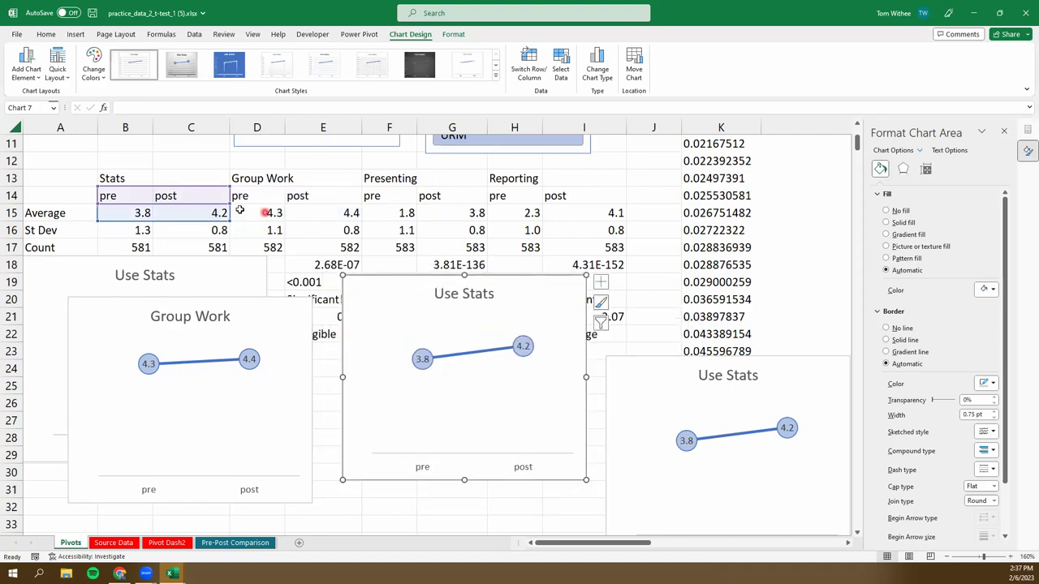
pyautogui.moveTo(230, 197); pyautogui.dragTo(438, 197)
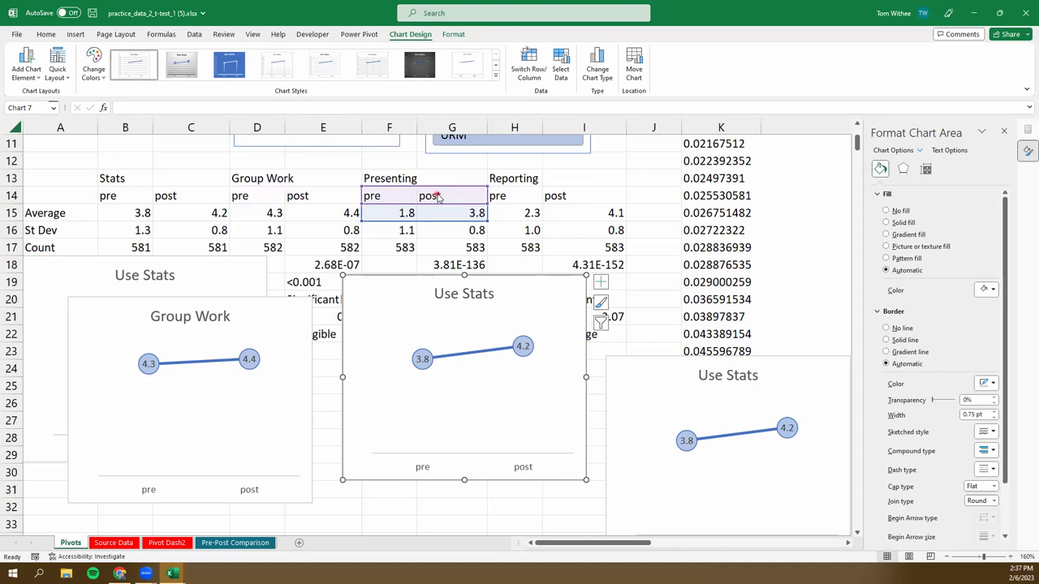
pyautogui.moveTo(437, 197); pyautogui.dragTo(437, 198)
pyautogui.click(469, 294)
pyautogui.doubleClick(469, 294)
pyautogui.tripleClick(470, 294)
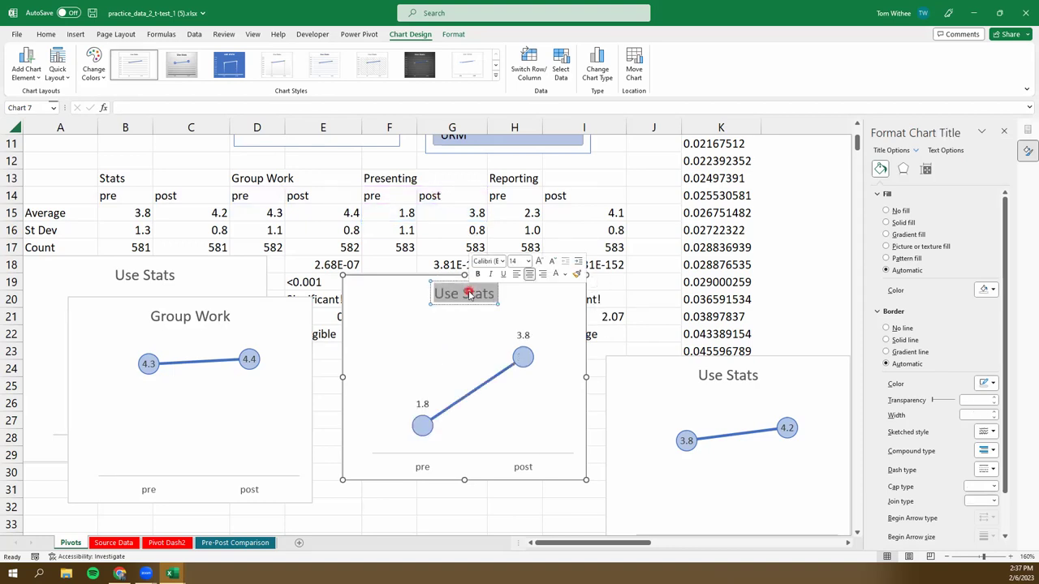
pyautogui.write('Presenting')
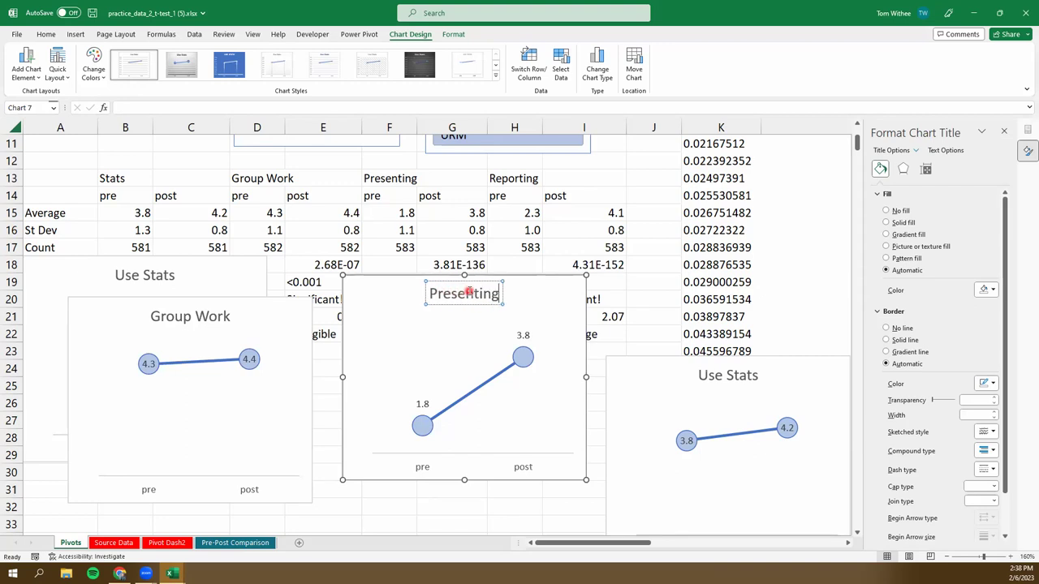
# - Centre the 1.8 and 3.8 labels and move the Presenting chart left and down
pyautogui.click(525, 336)
pyautogui.click(600, 282)
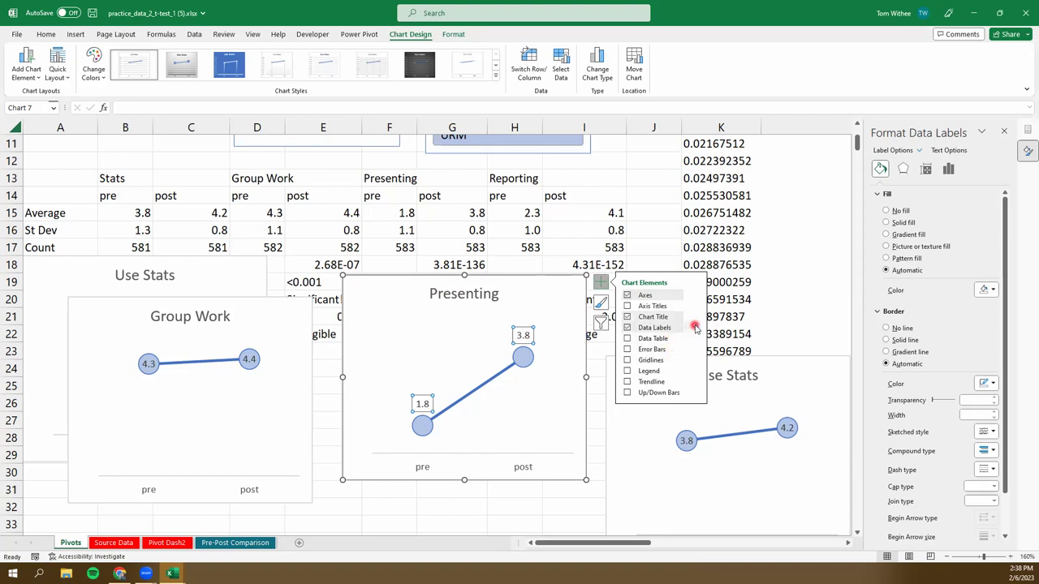
pyautogui.click(695, 328)
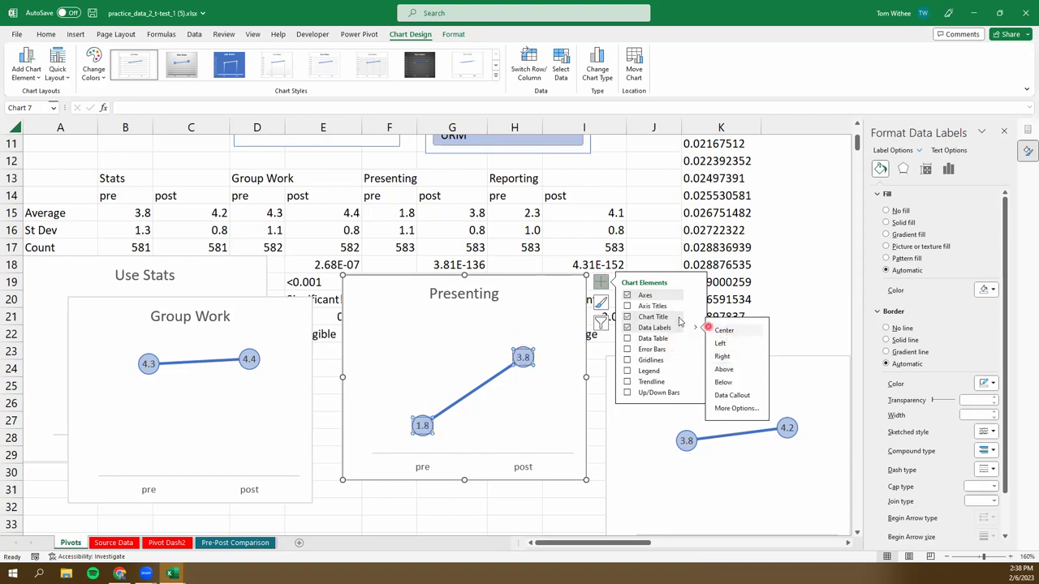
pyautogui.click(521, 277)
pyautogui.moveTo(462, 305); pyautogui.dragTo(264, 368)
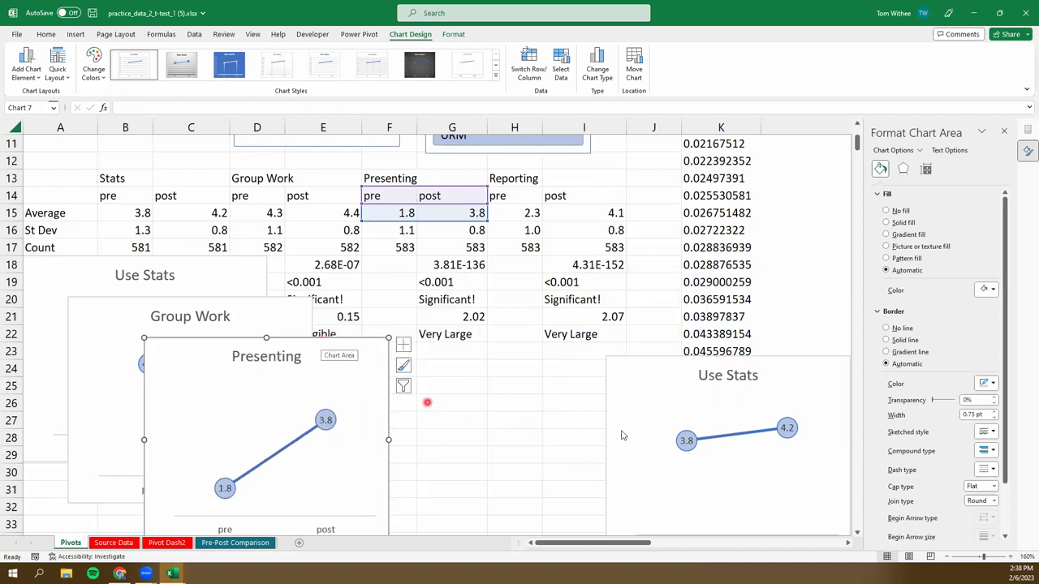
# - Move the fourth chart, point it at the Reporting data H14:I15, and centre its labels
pyautogui.click(671, 357)
pyautogui.moveTo(670, 357); pyautogui.dragTo(477, 296)
pyautogui.moveTo(305, 202); pyautogui.dragTo(570, 197)
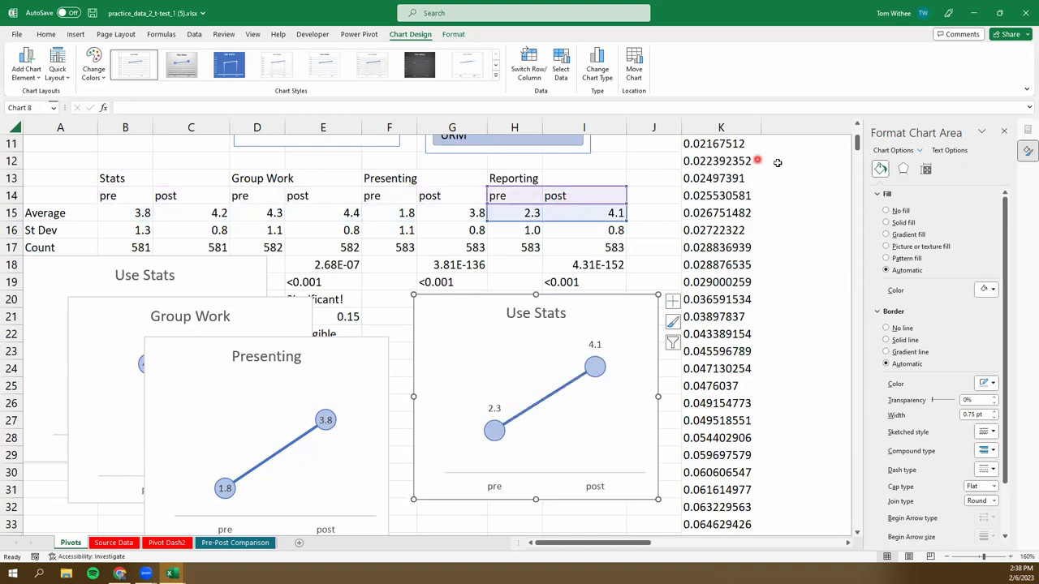
pyautogui.click(597, 346)
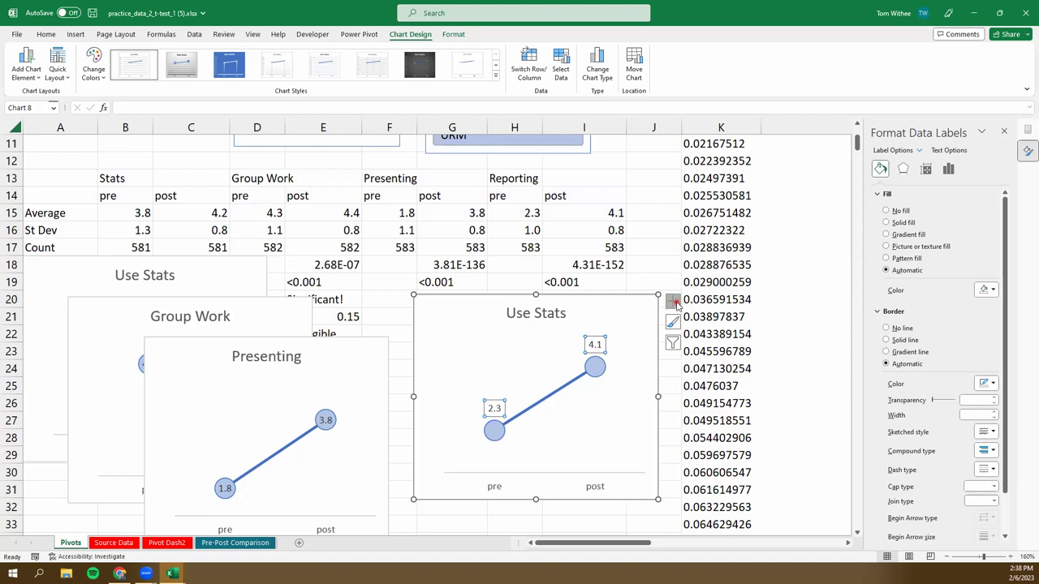
pyautogui.click(672, 302)
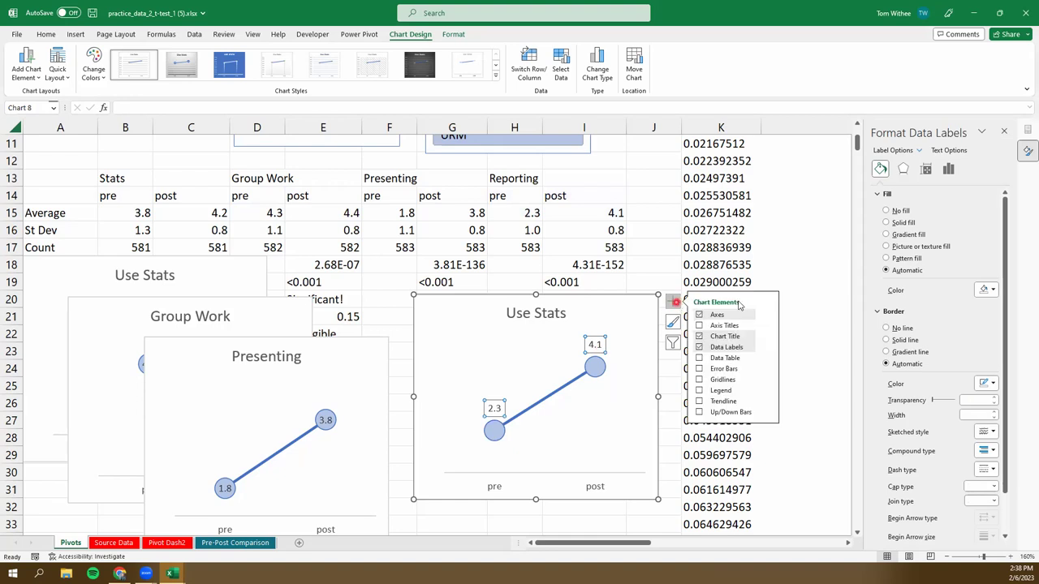
pyautogui.click(766, 347)
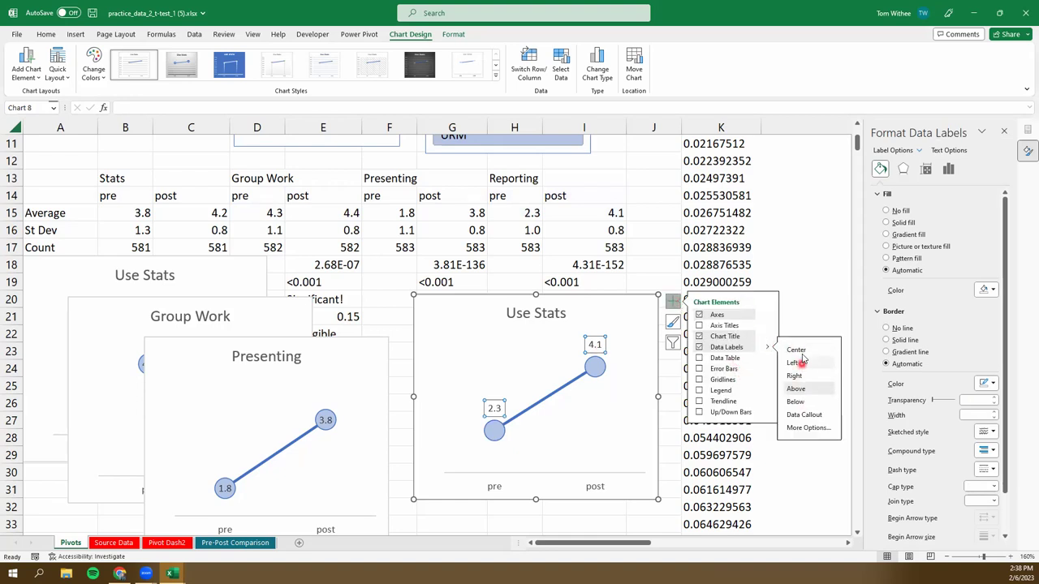
pyautogui.click(799, 350)
# - Retitle the fourth chart 'Reporting'
pyautogui.click(554, 315)
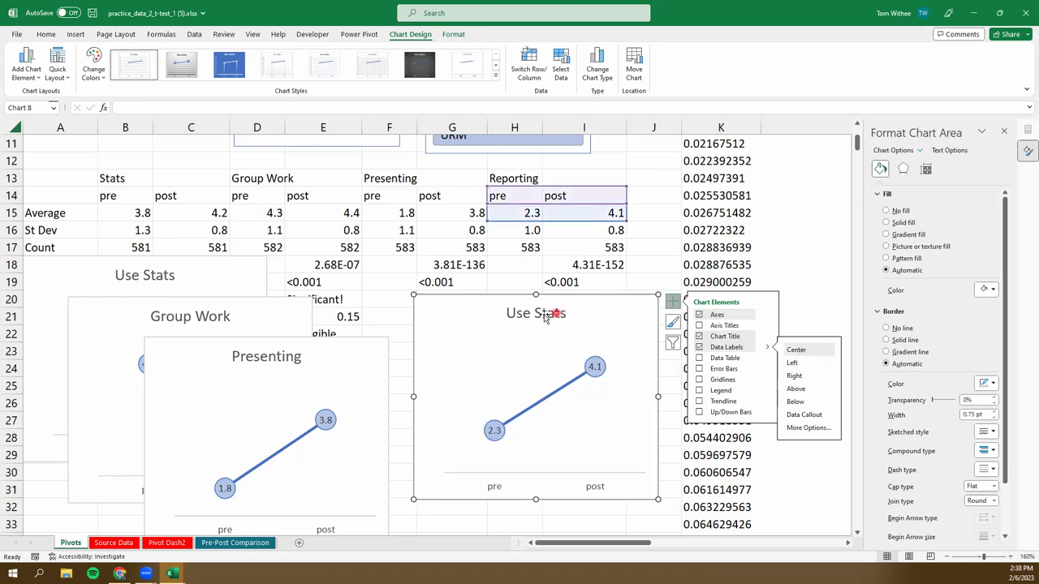
pyautogui.click(535, 317)
pyautogui.tripleClick(536, 317)
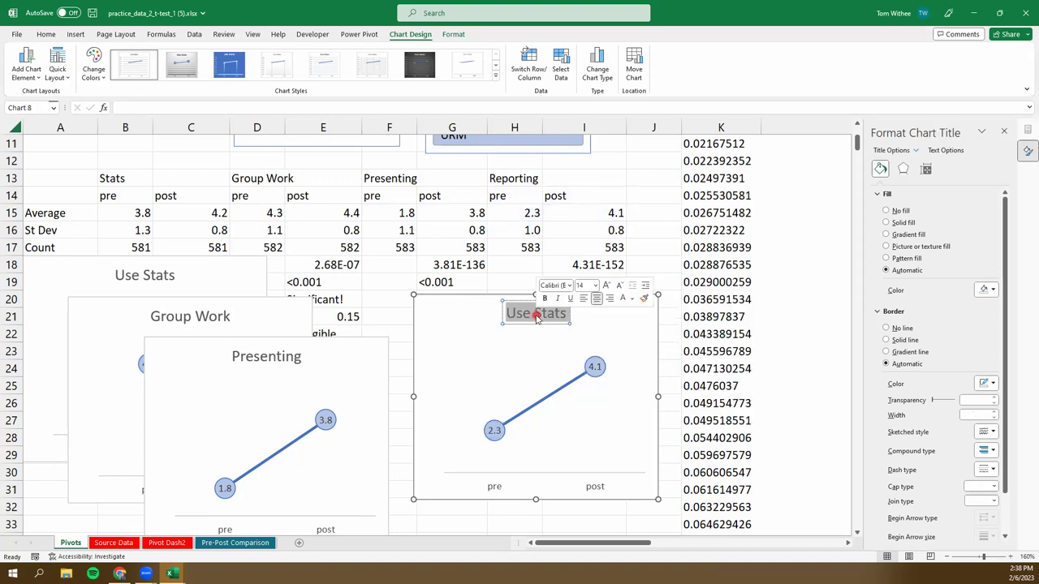
pyautogui.write('Reporting')
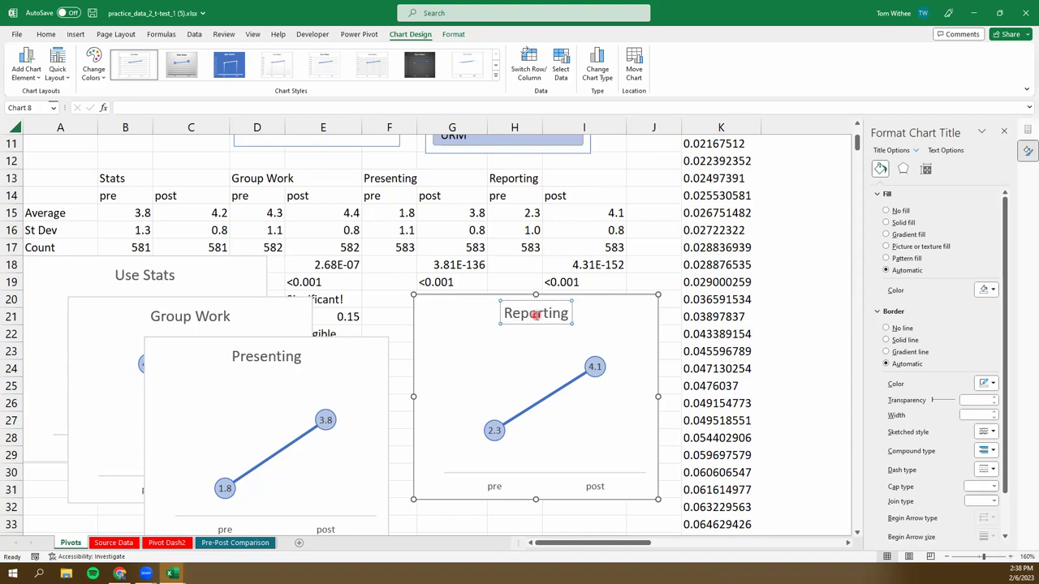
pyautogui.click(599, 299)
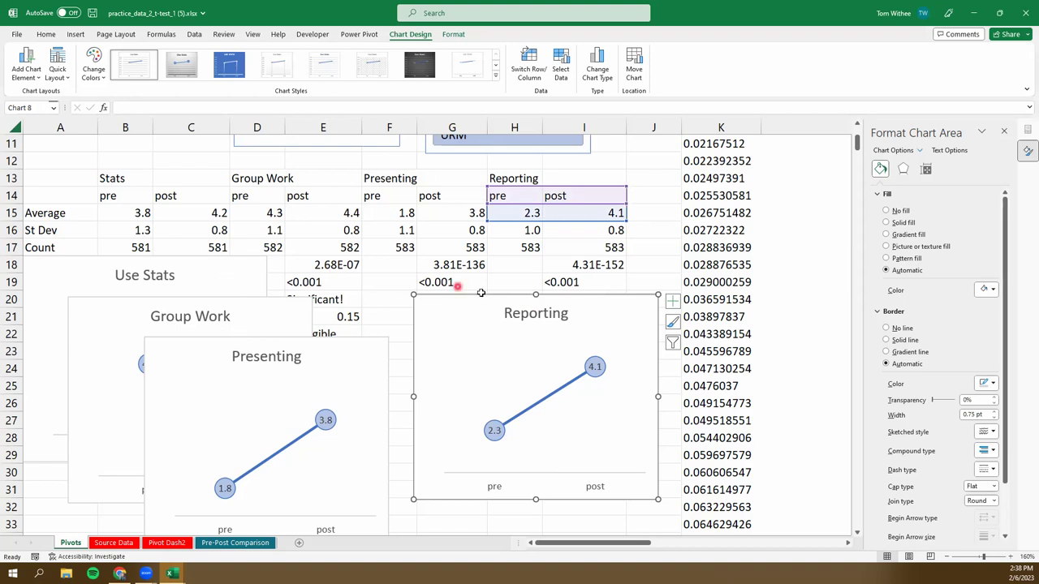
# - Rearrange the charts, moving Presenting up over the Reporting chart
pyautogui.click(396, 282)
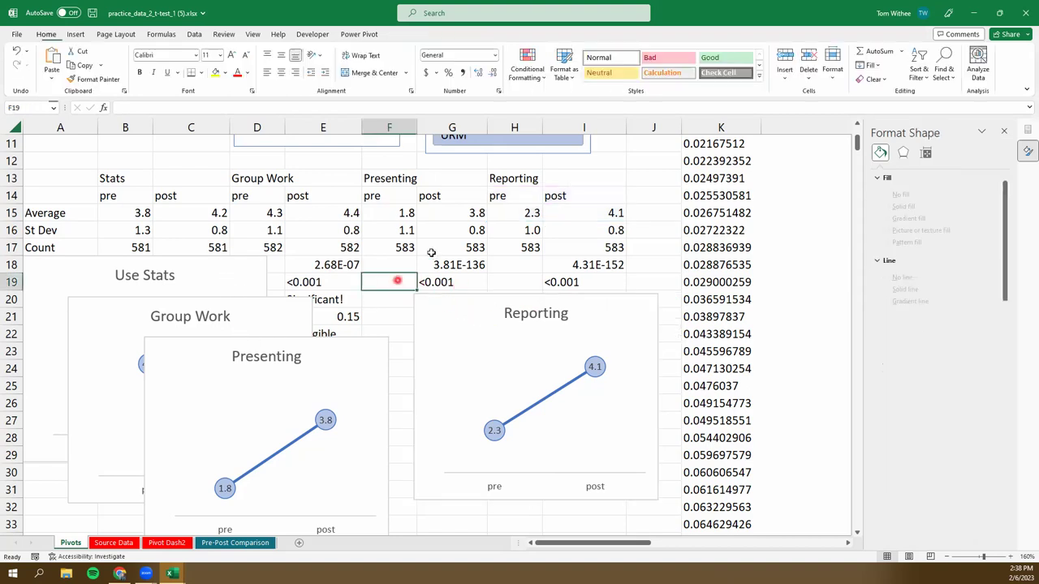
pyautogui.click(229, 264)
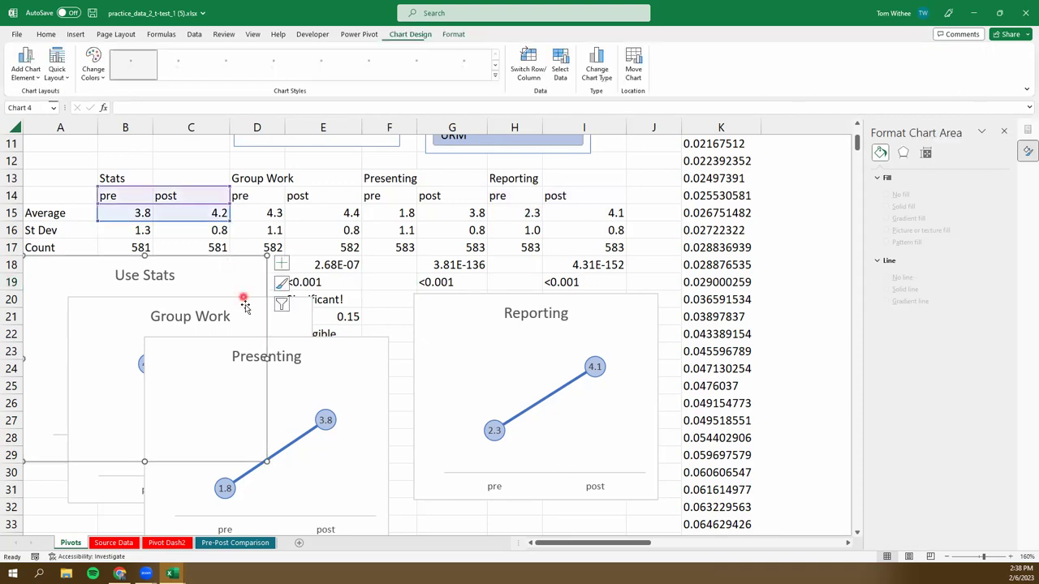
pyautogui.click(302, 312)
pyautogui.click(382, 360)
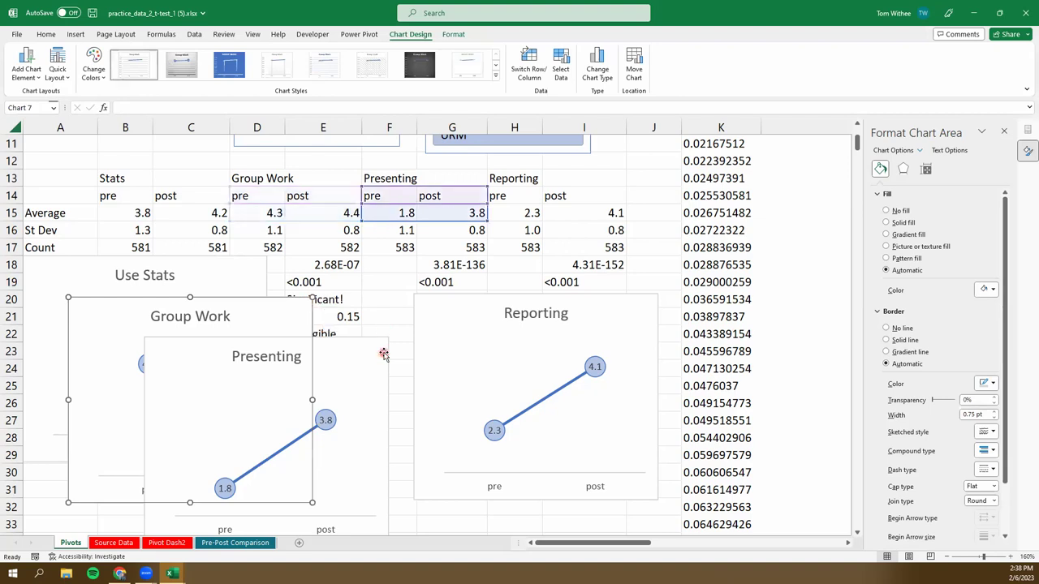
pyautogui.click(479, 302)
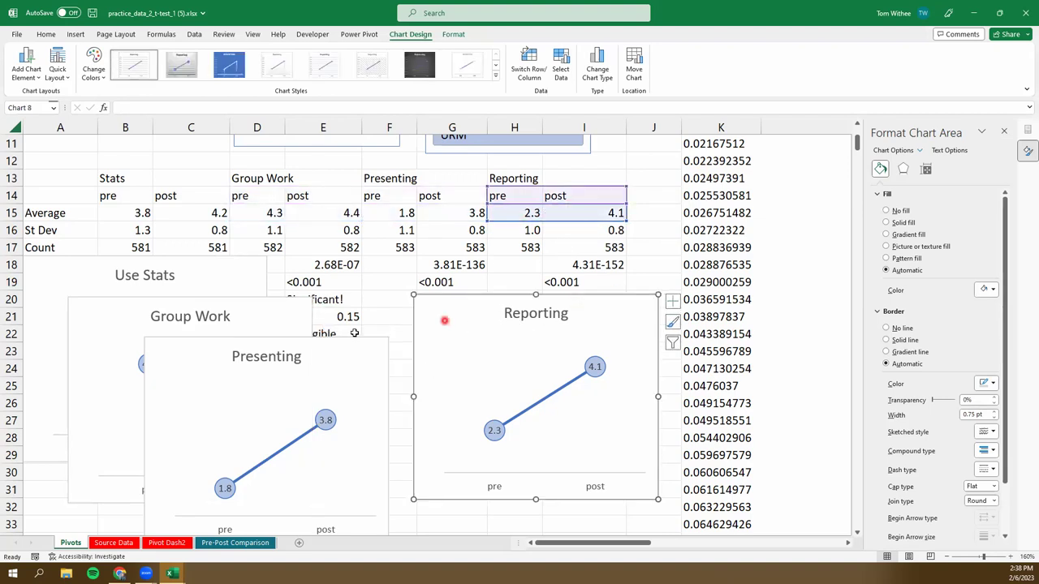
pyautogui.click(274, 341)
pyautogui.moveTo(274, 341); pyautogui.dragTo(473, 256)
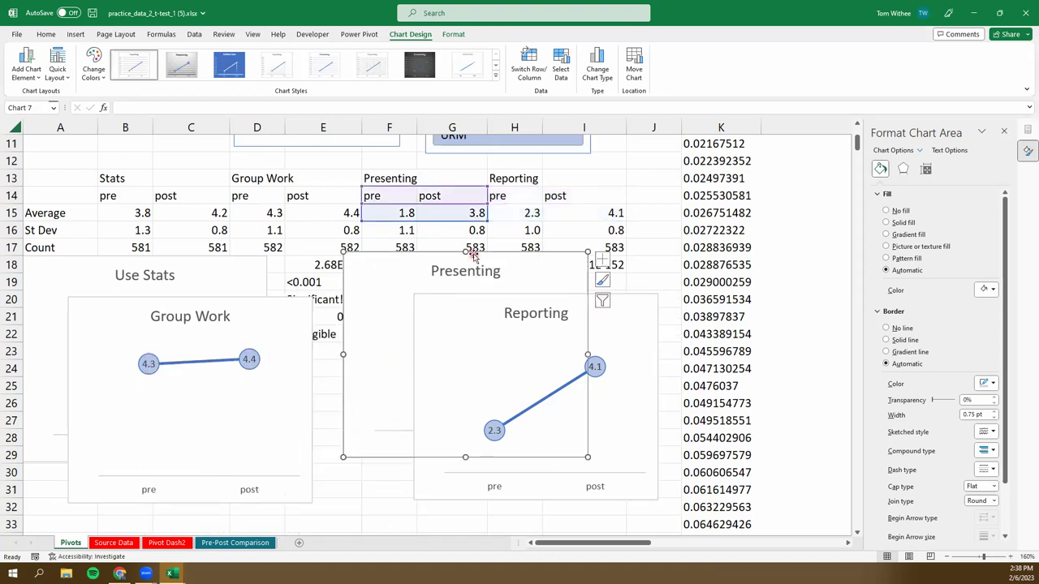
pyautogui.click(665, 241)
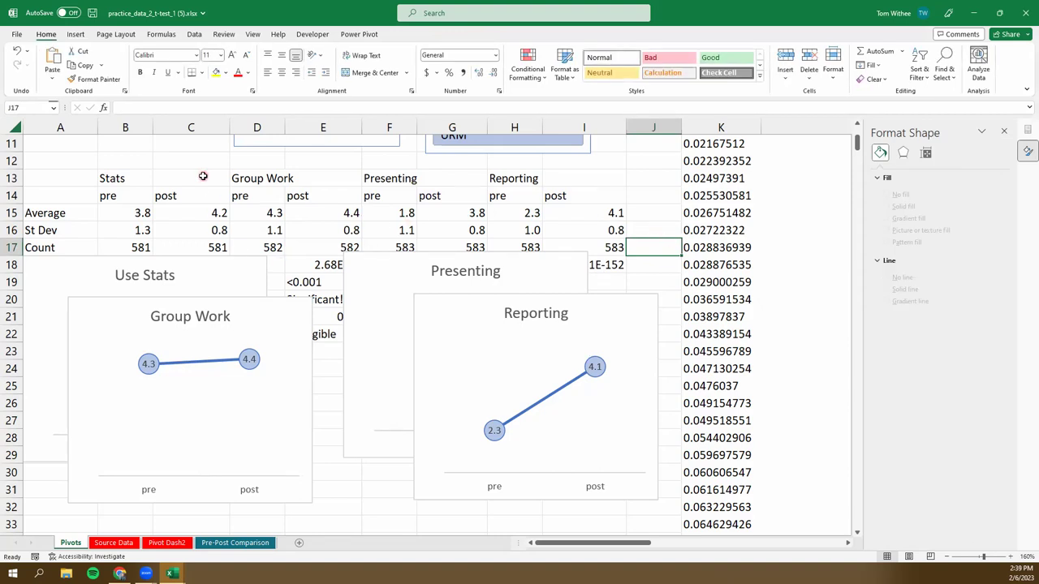
# - Select the Use Stats, Group Work, Presenting and Reporting charts and cut them
pyautogui.click(205, 274)
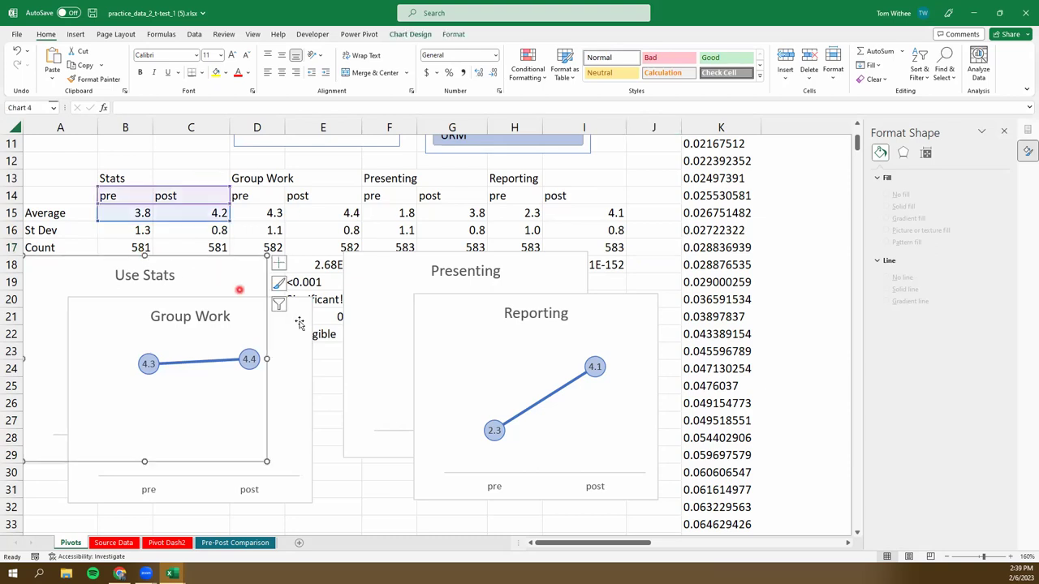
pyautogui.keyDown('ctrl'); pyautogui.click(304, 307); pyautogui.keyUp('ctrl')
pyautogui.keyDown('ctrl'); pyautogui.click(389, 283); pyautogui.keyUp('ctrl')
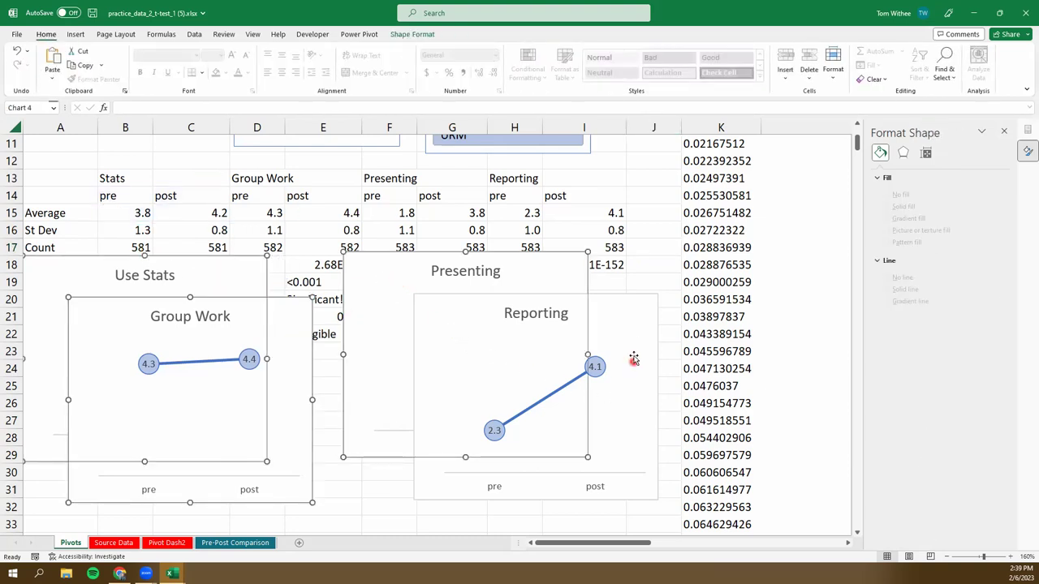
pyautogui.keyDown('ctrl'); pyautogui.click(631, 328); pyautogui.keyUp('ctrl')
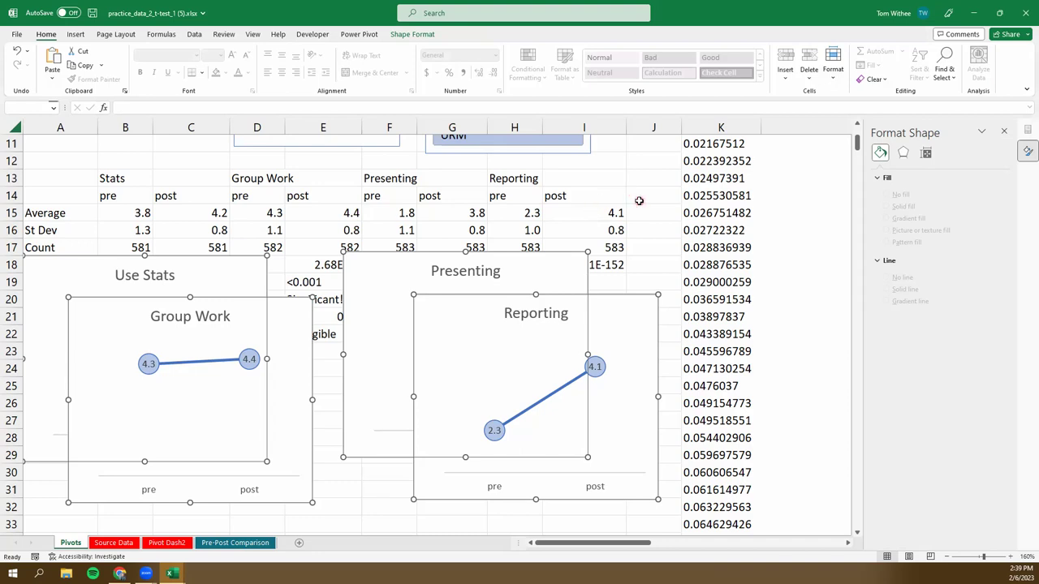
pyautogui.hotkey('ctrl', 'x')
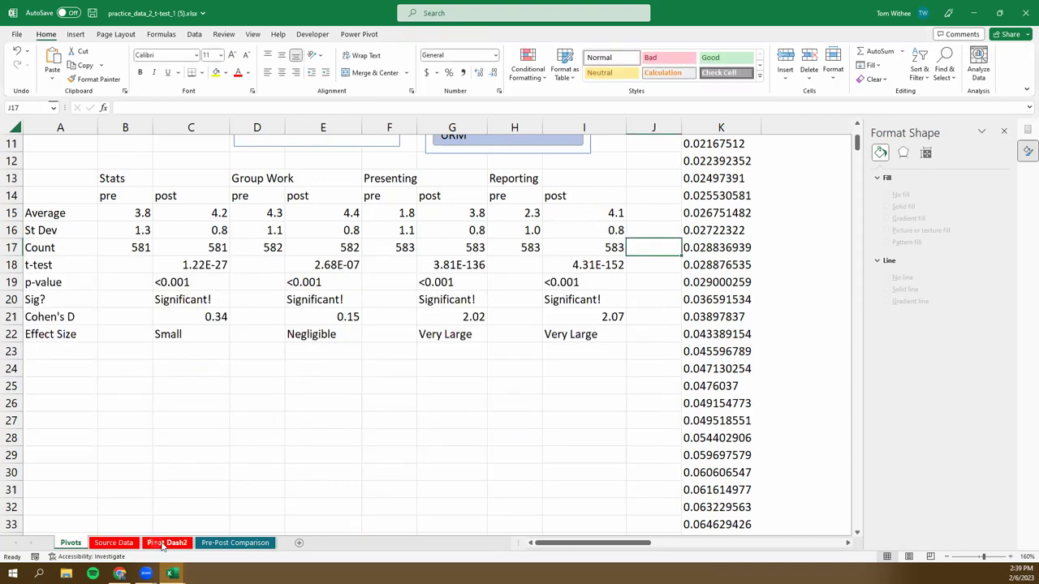
# - Paste the four charts onto Pre-Post Comparison in a 2x2 grid under the Pre/Post header
pyautogui.click(235, 543)
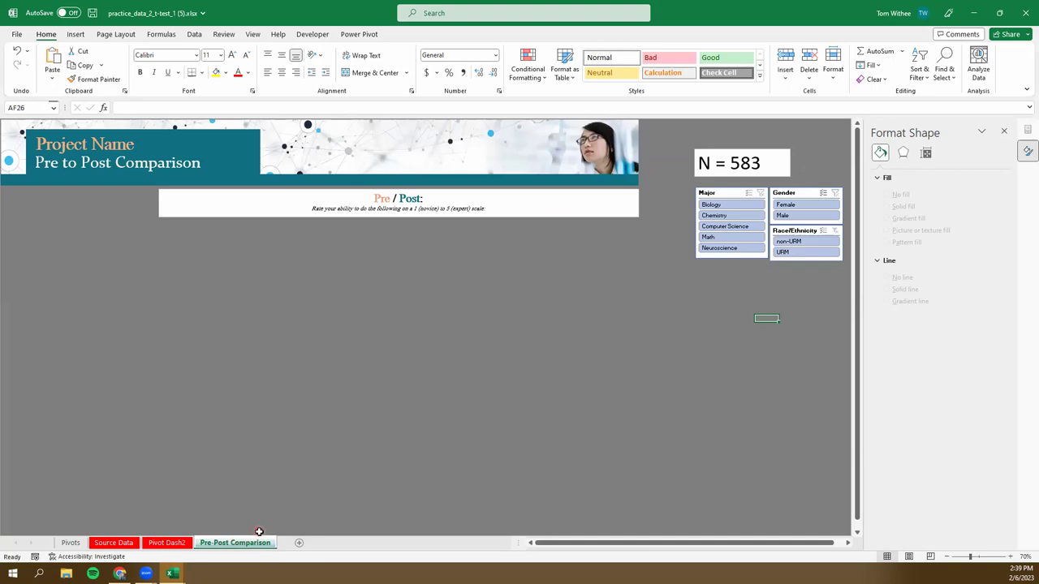
pyautogui.hotkey('ctrl', 'v')
pyautogui.moveTo(795, 318); pyautogui.dragTo(208, 229)
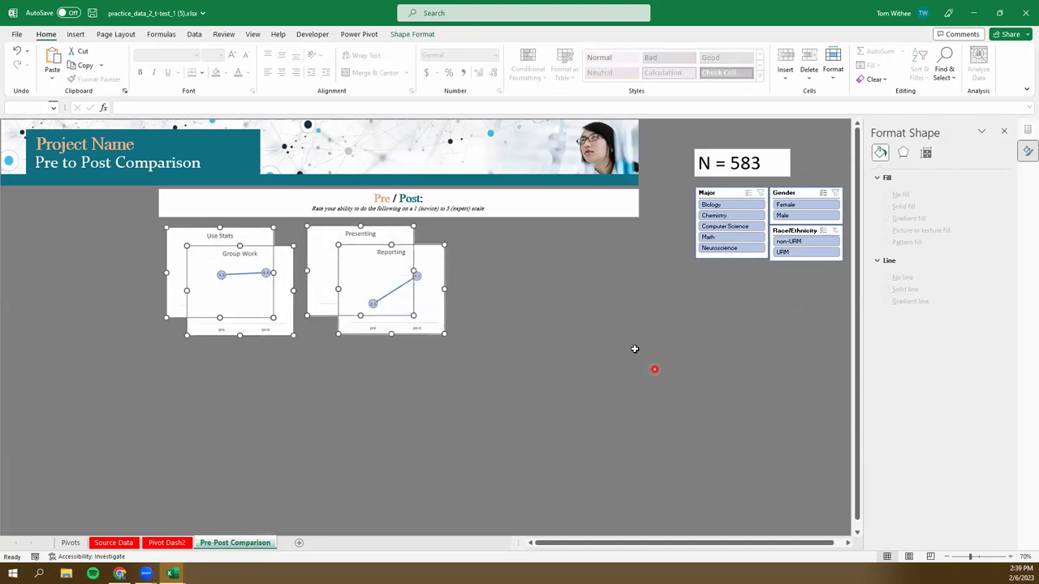
pyautogui.click(588, 326)
pyautogui.moveTo(276, 247); pyautogui.dragTo(252, 362)
pyautogui.moveTo(428, 240); pyautogui.dragTo(414, 355)
pyautogui.moveTo(396, 228); pyautogui.dragTo(410, 228)
pyautogui.click(543, 312)
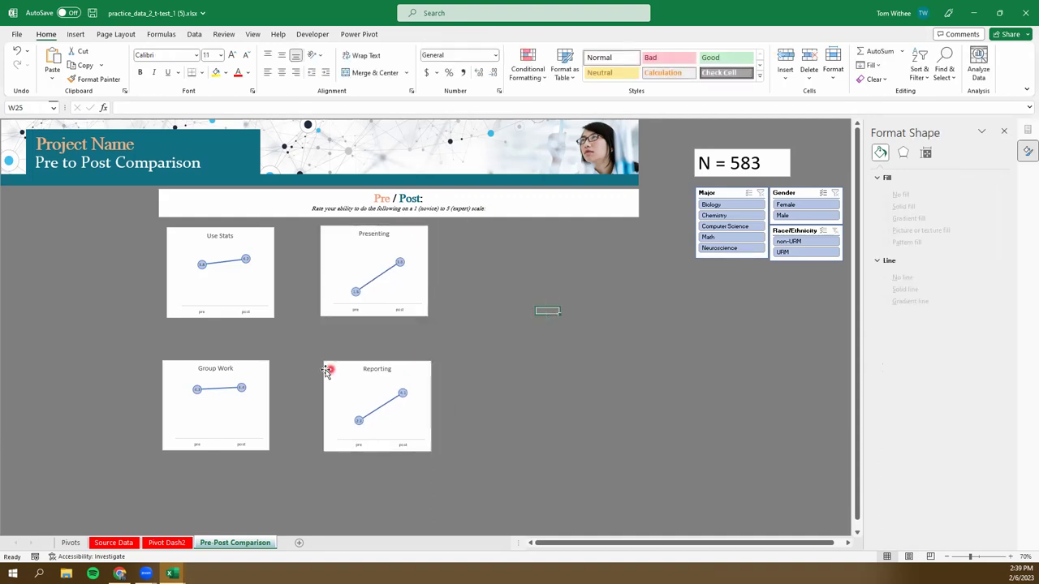
pyautogui.click(1004, 133)
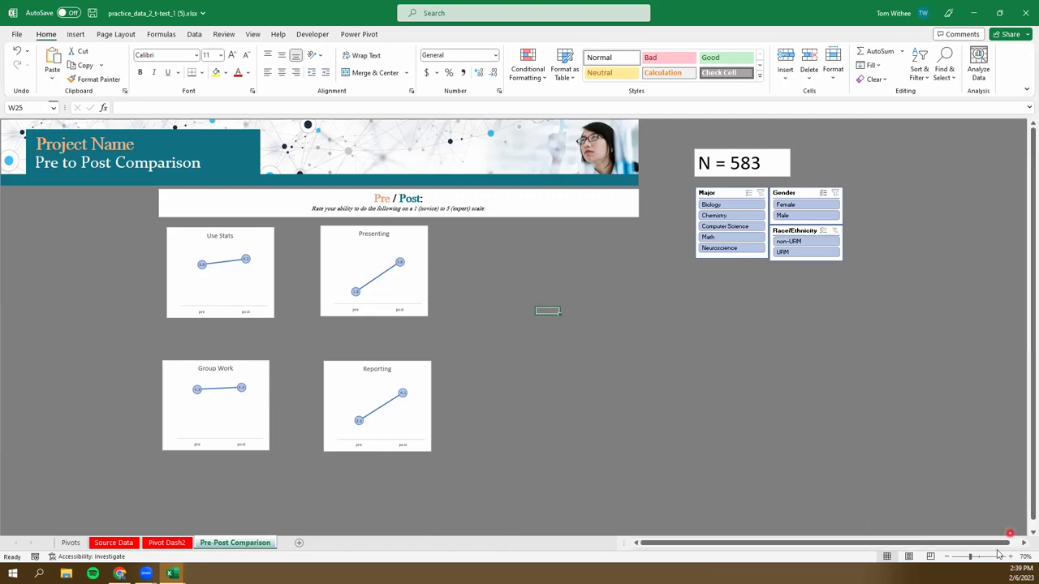
# - Zoom the dashboard to 100%
pyautogui.click(1008, 557)
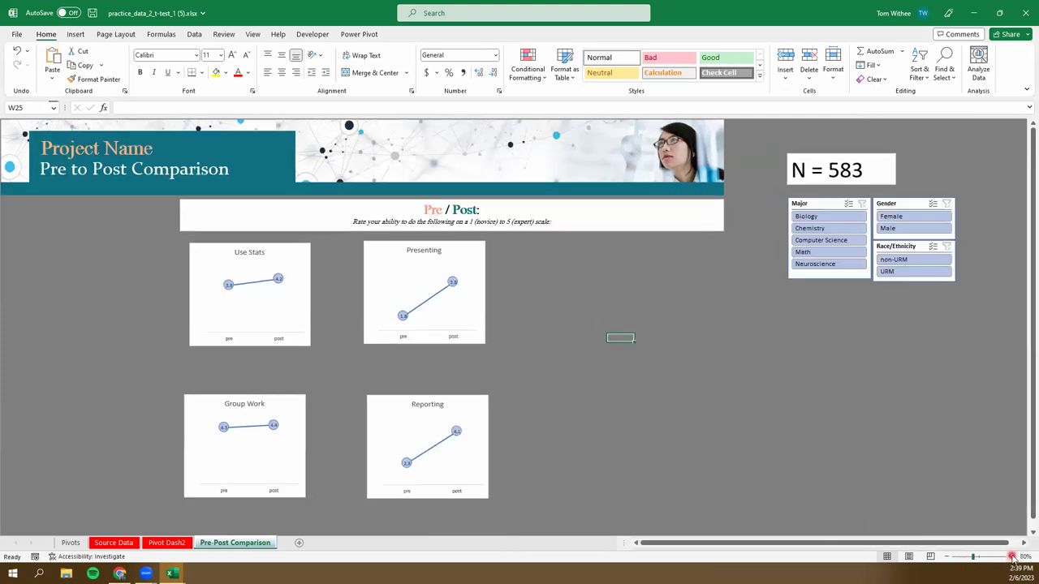
pyautogui.click(1008, 557)
pyautogui.scroll(-2, 637, 317)
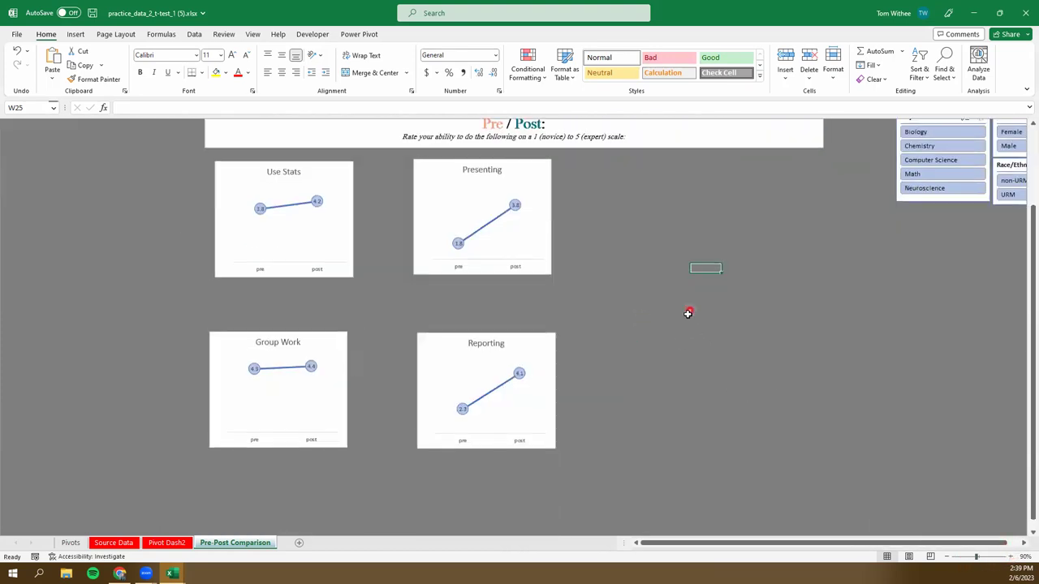
pyautogui.moveTo(1016, 356); pyautogui.dragTo(1025, 276)
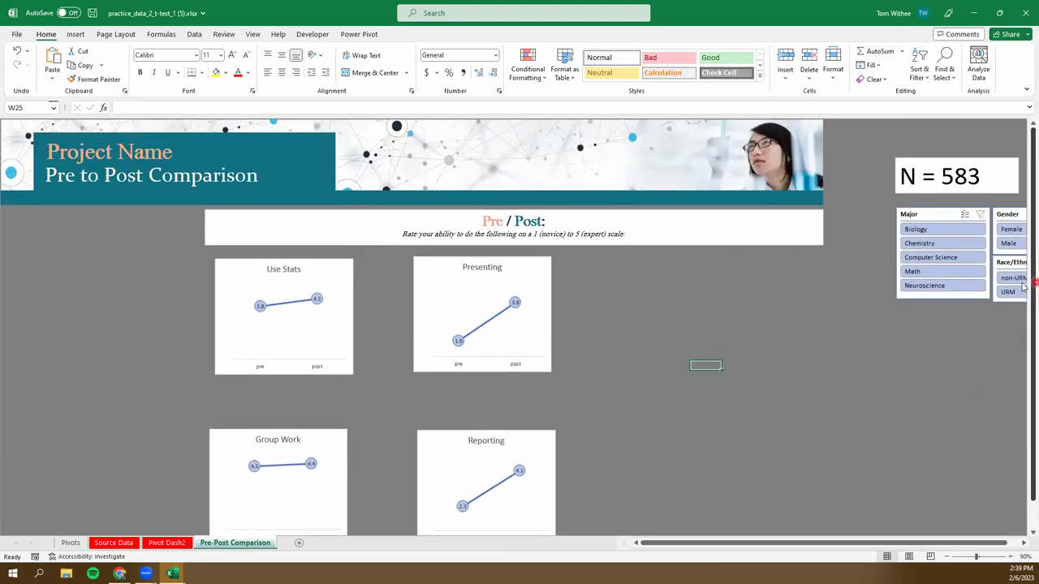
pyautogui.click(1012, 558)
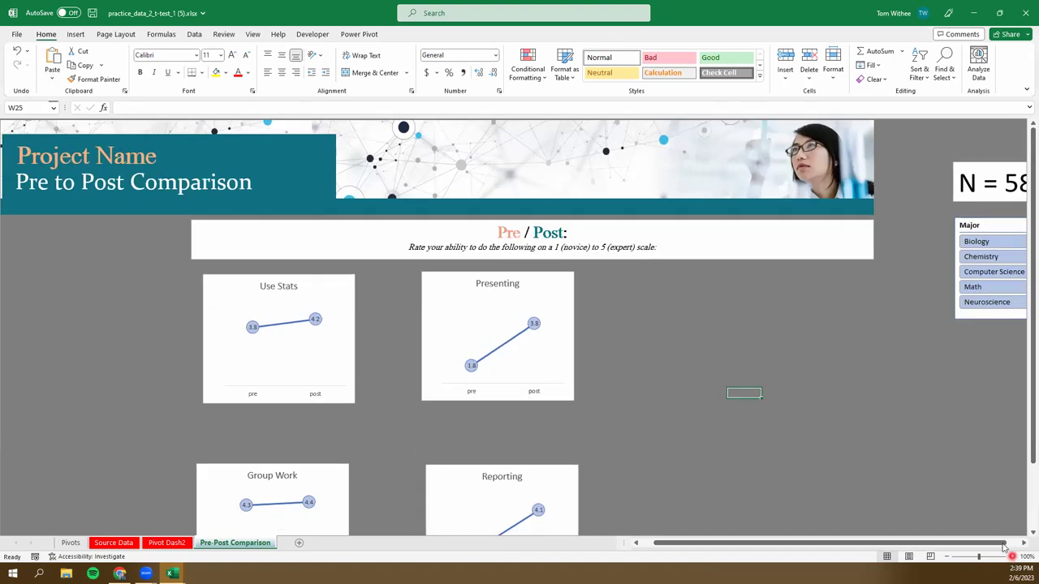
# - Drag Group Work and Reporting up beside Use Stats and Presenting to form one row
pyautogui.moveTo(301, 279); pyautogui.dragTo(285, 271)
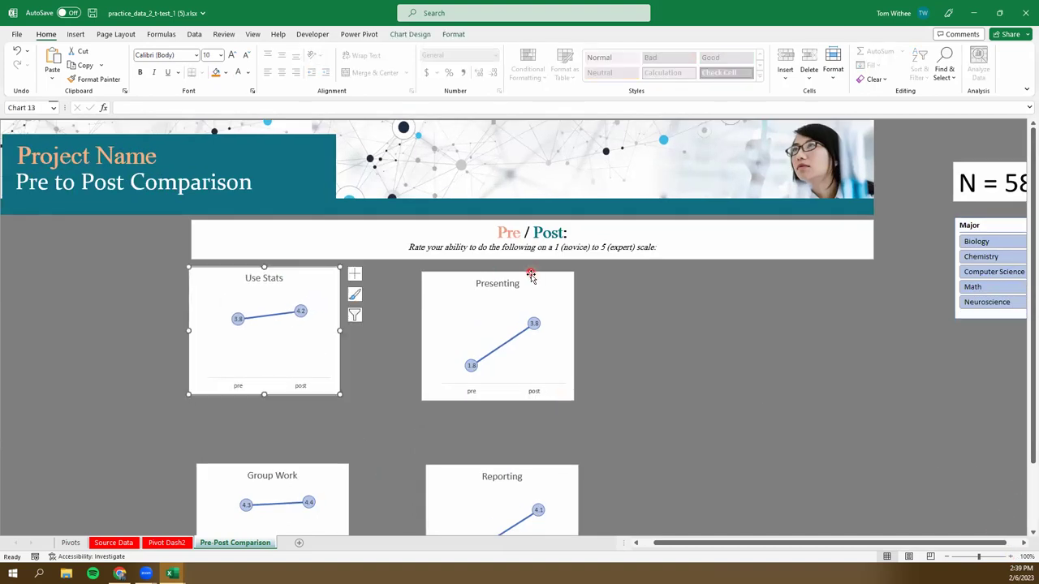
pyautogui.moveTo(532, 275); pyautogui.dragTo(472, 270)
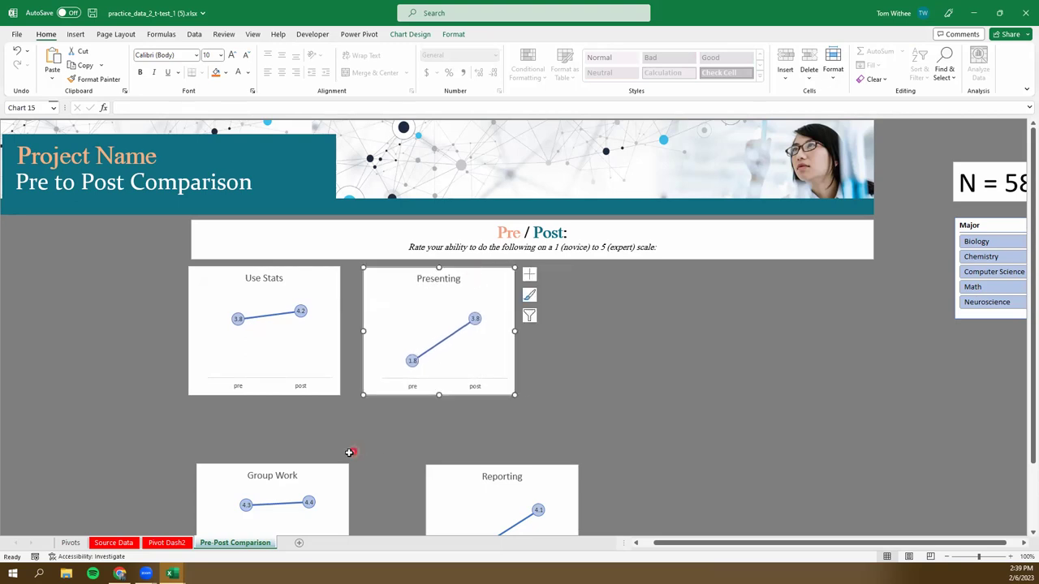
pyautogui.moveTo(325, 464); pyautogui.dragTo(671, 268)
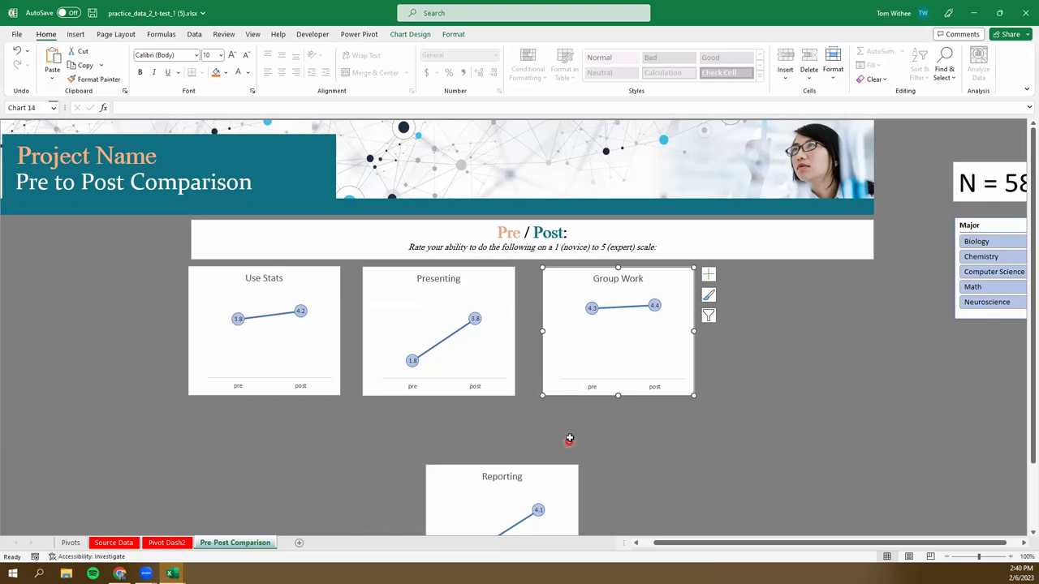
pyautogui.moveTo(545, 471); pyautogui.dragTo(840, 271)
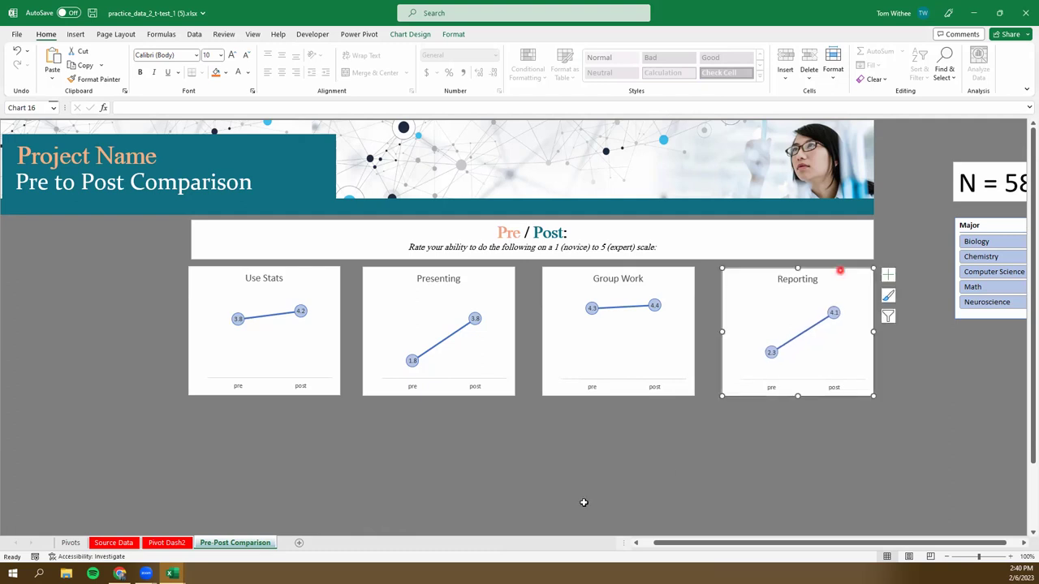
pyautogui.click(214, 419)
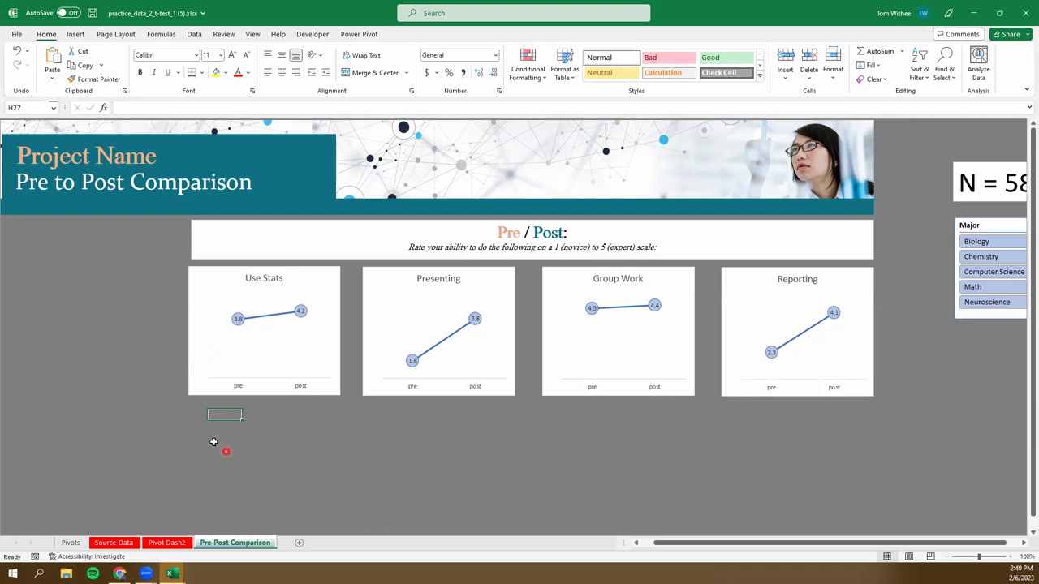
pyautogui.click(196, 439)
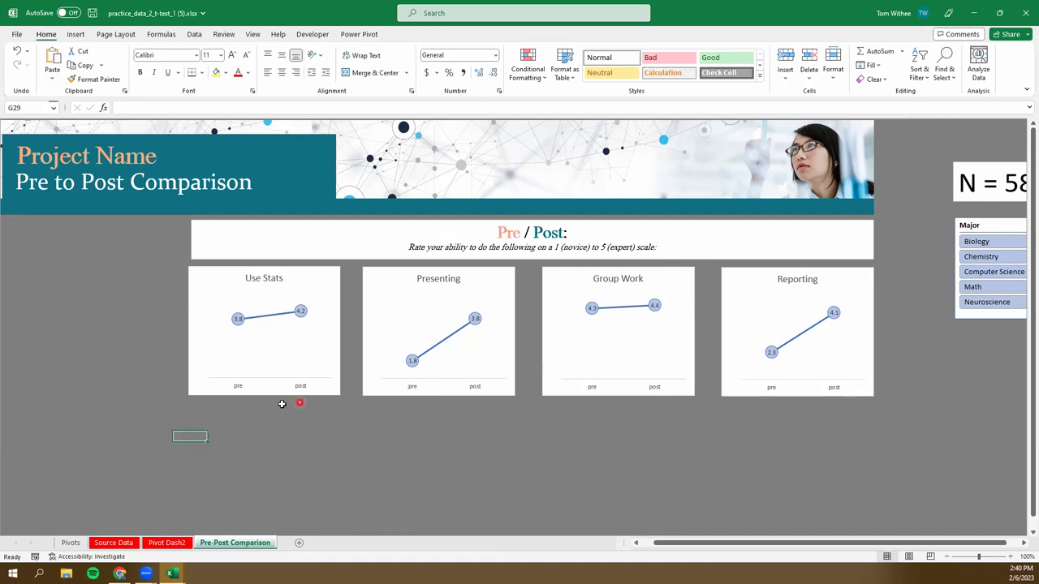
pyautogui.click(435, 388)
pyautogui.click(482, 480)
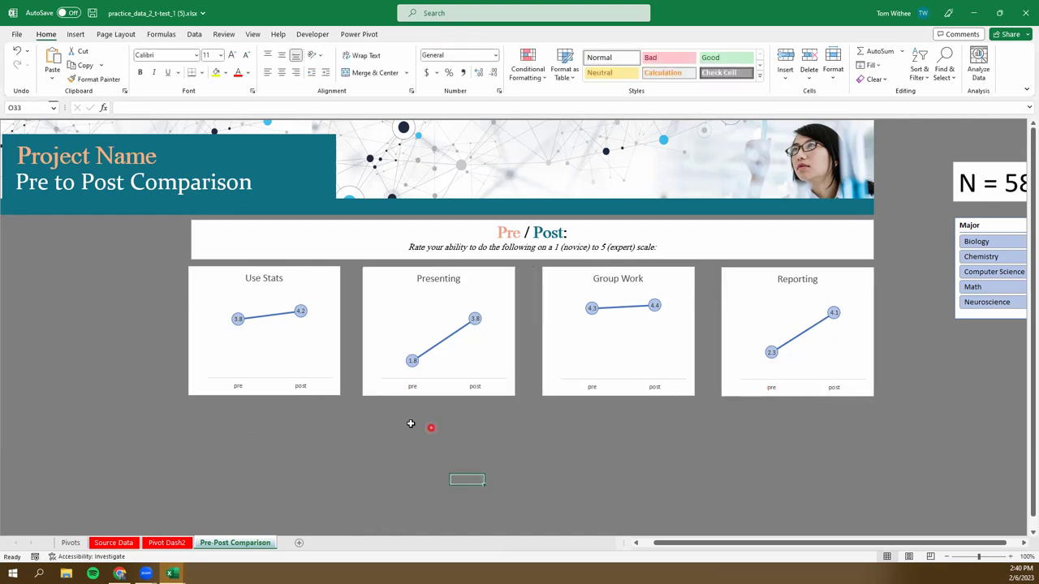
pyautogui.click(320, 447)
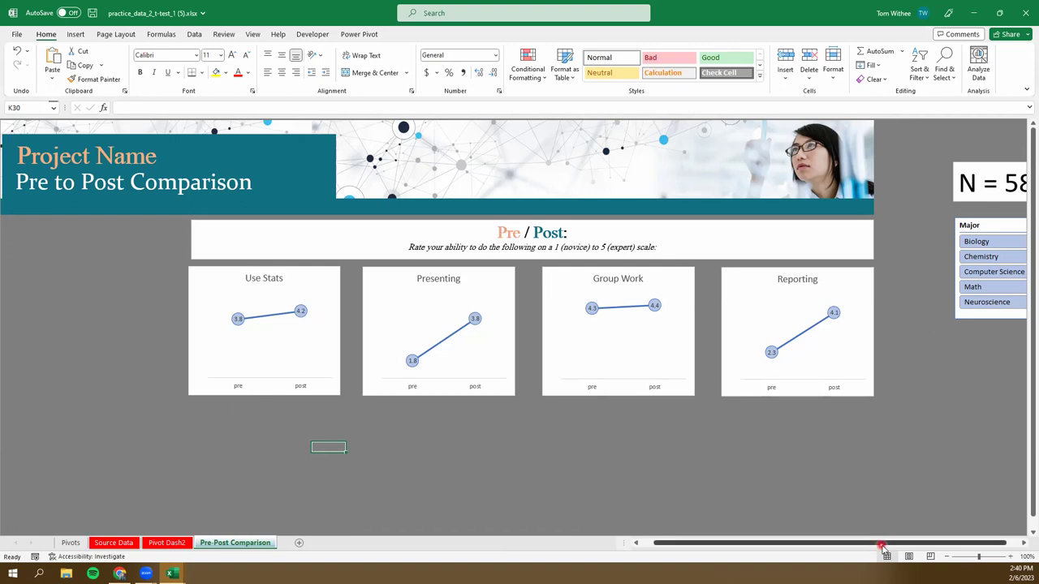
pyautogui.moveTo(882, 546); pyautogui.dragTo(953, 546)
pyautogui.click(1023, 545)
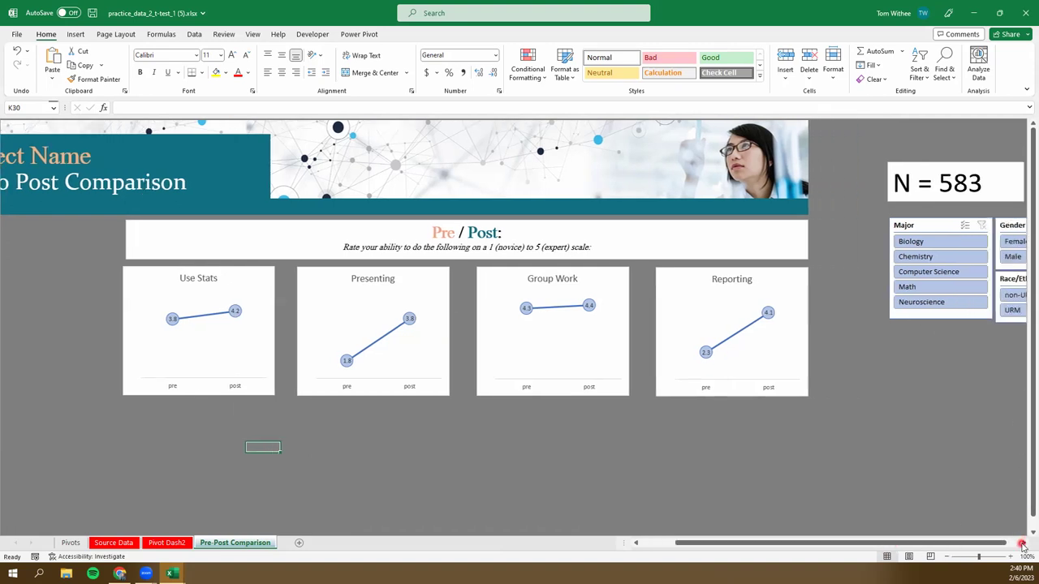
pyautogui.click(1023, 544)
pyautogui.click(1023, 544)
pyautogui.click(819, 259)
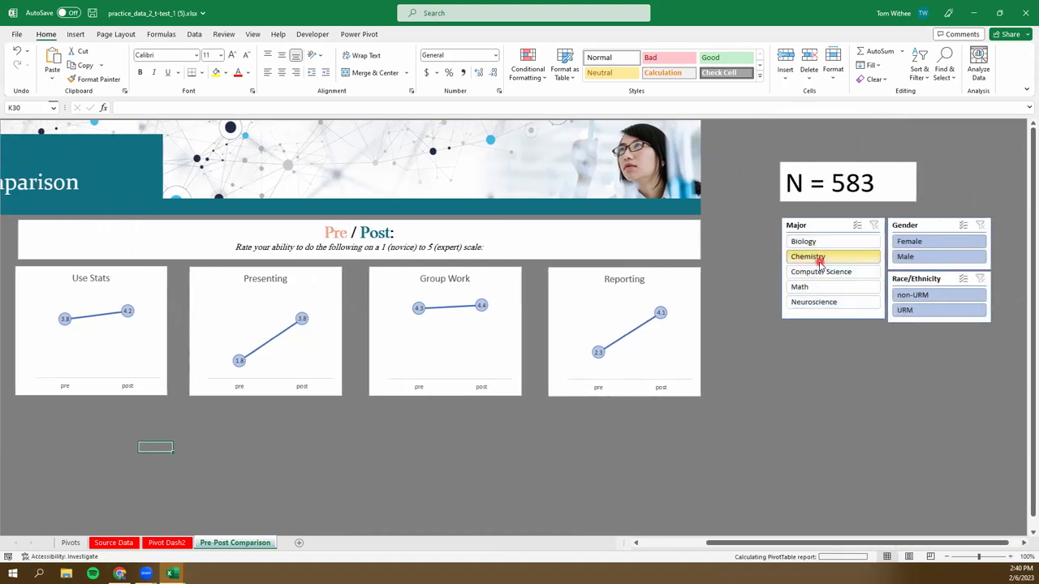
pyautogui.click(824, 301)
pyautogui.click(931, 256)
pyautogui.click(932, 257)
pyautogui.click(942, 295)
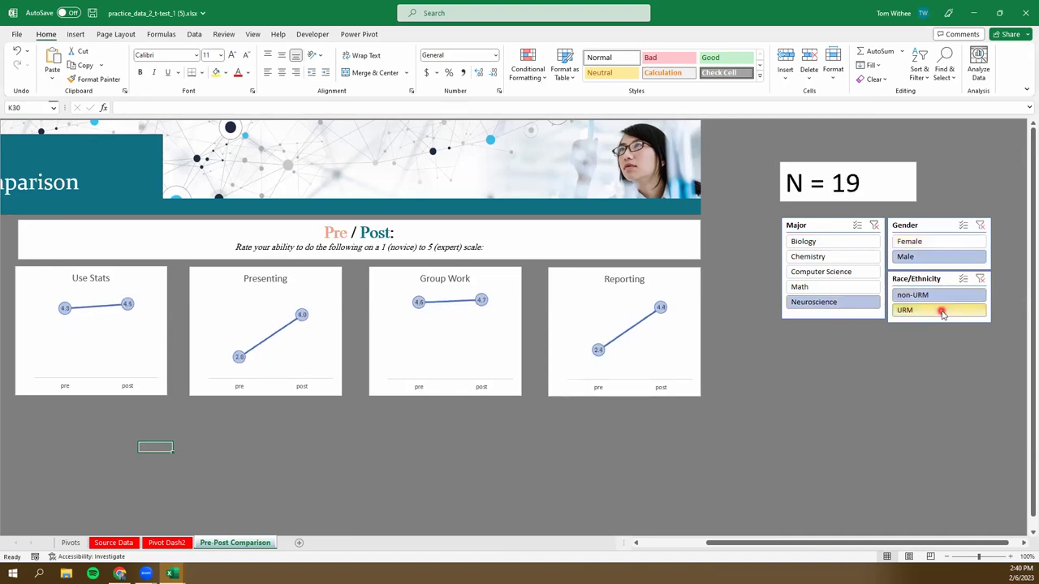
pyautogui.click(942, 312)
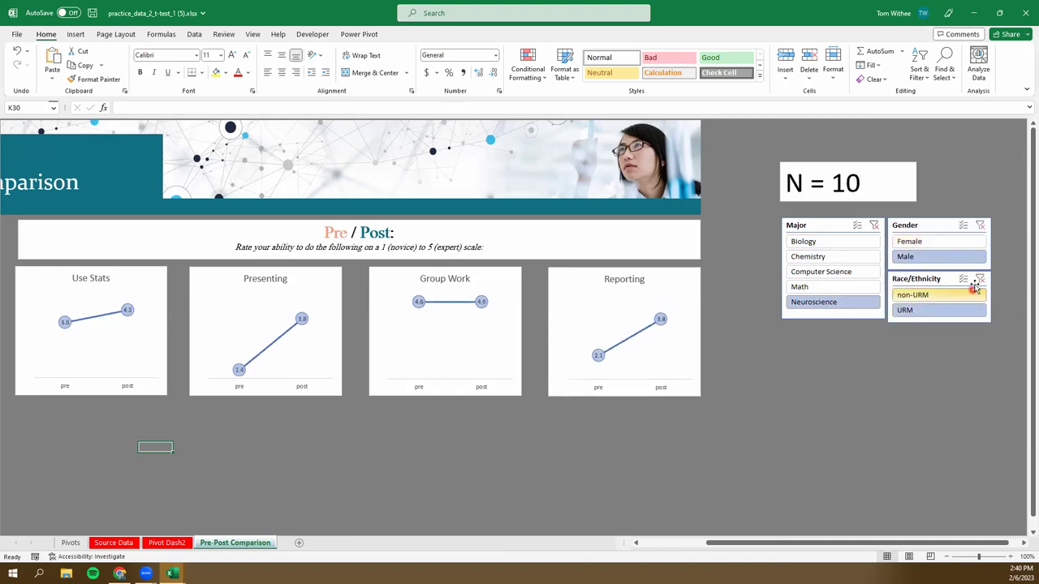
pyautogui.click(873, 225)
pyautogui.click(979, 225)
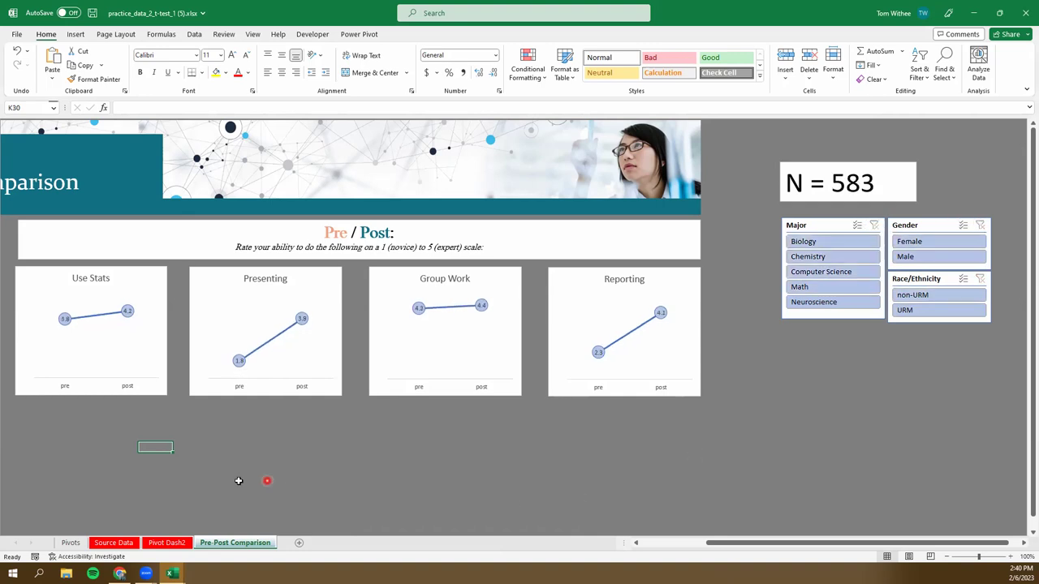
pyautogui.click(194, 436)
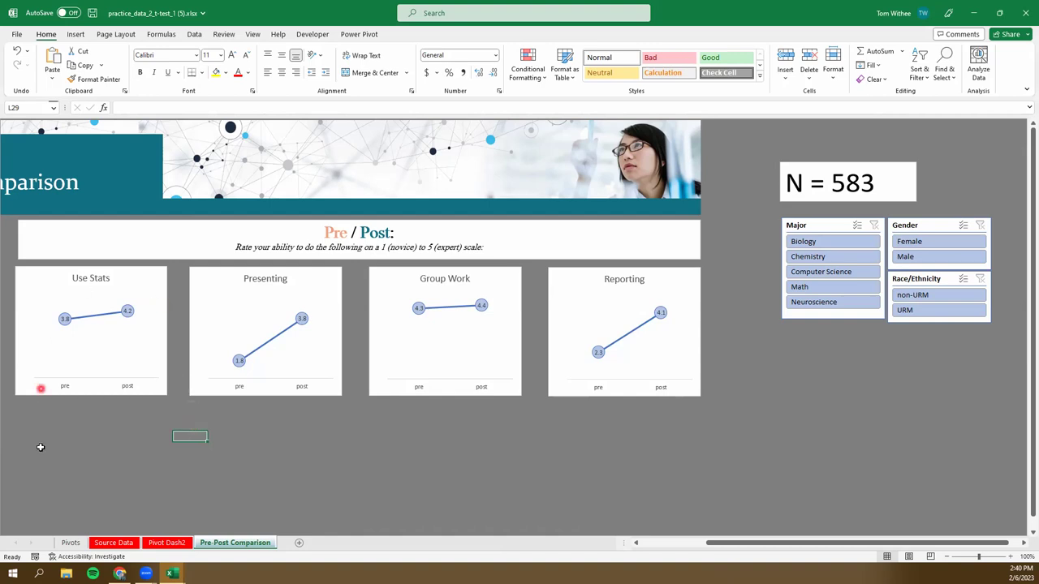
pyautogui.click(42, 415)
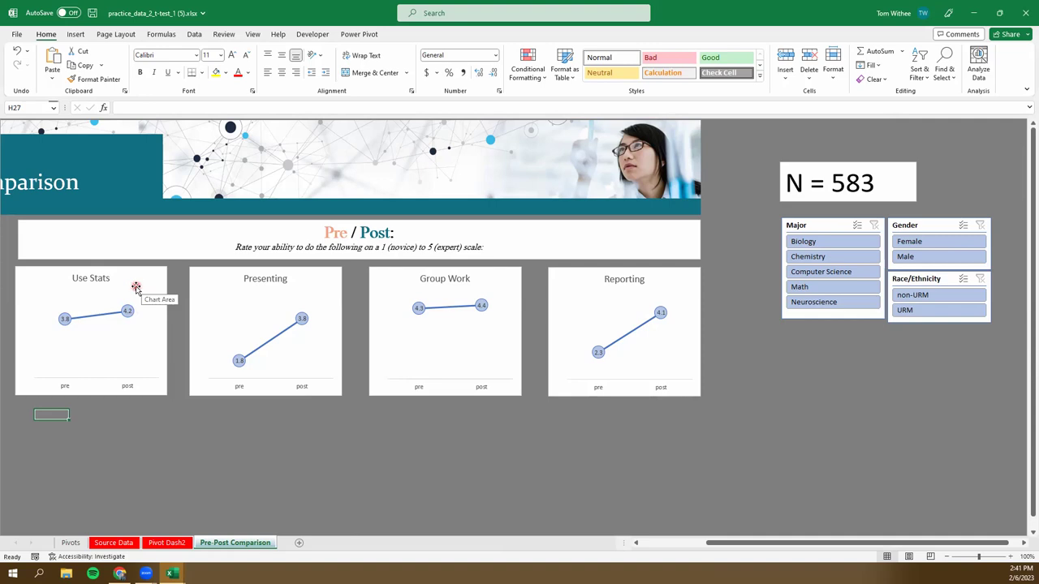
# - Nudge the N = 583 text box slightly down and to the right
pyautogui.moveTo(814, 167); pyautogui.dragTo(817, 173)
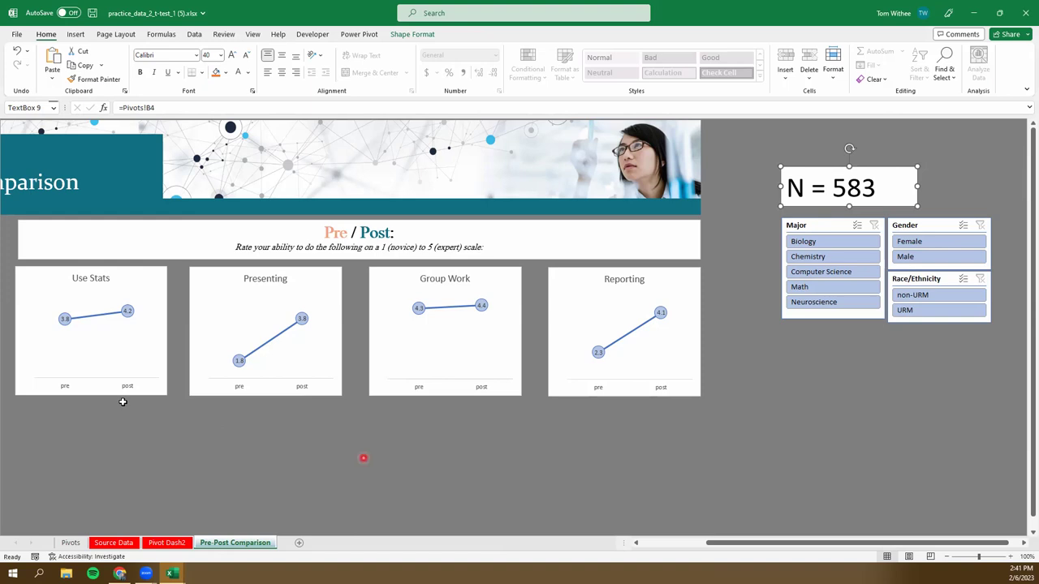
pyautogui.click(28, 419)
pyautogui.click(41, 418)
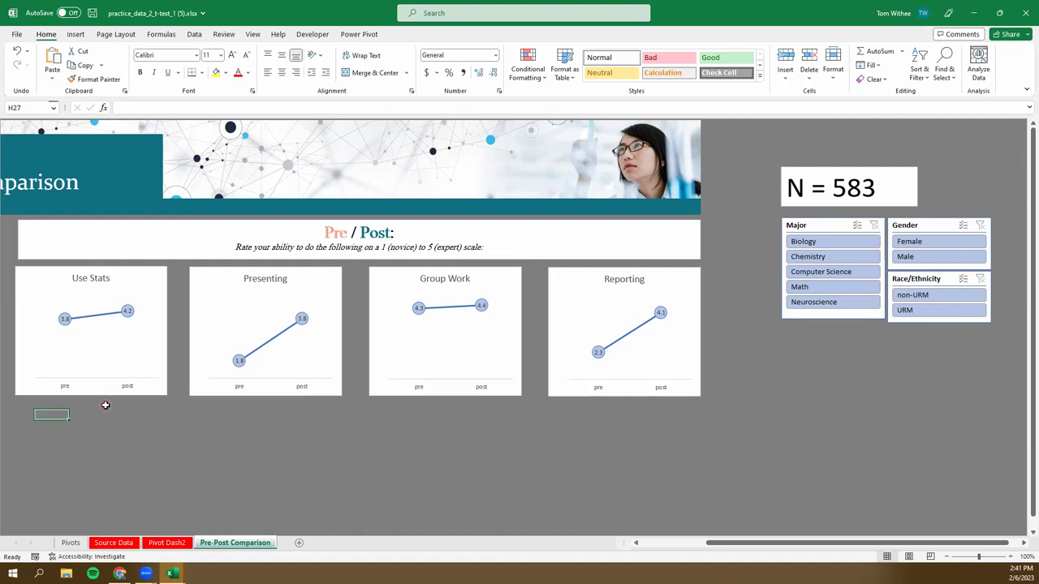
# - Nudge the Use Stats chart slightly right, then start a formula in H27 referencing the Pivots sheet
pyautogui.click(134, 268)
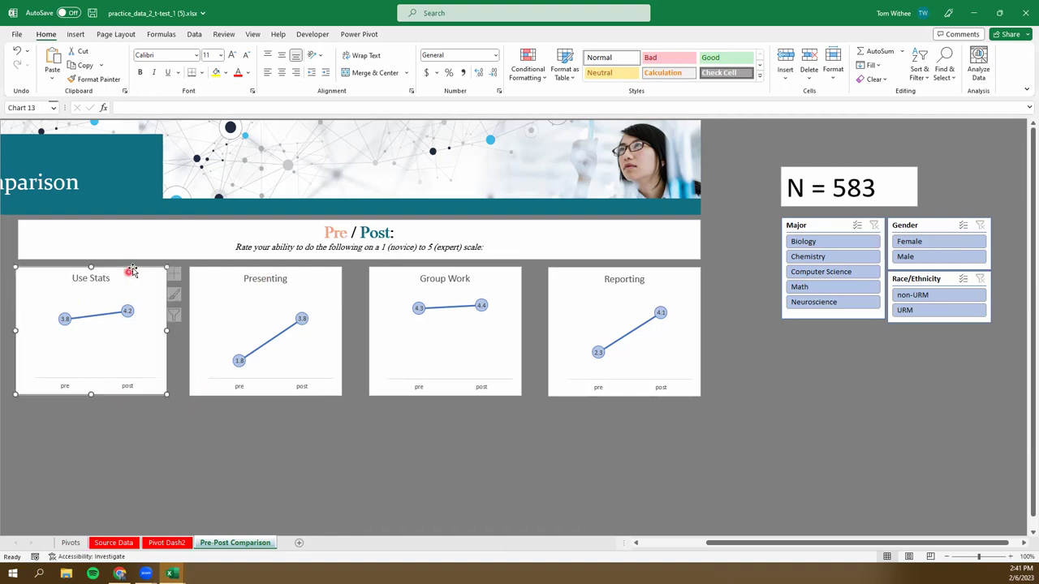
pyautogui.moveTo(136, 265); pyautogui.dragTo(142, 265)
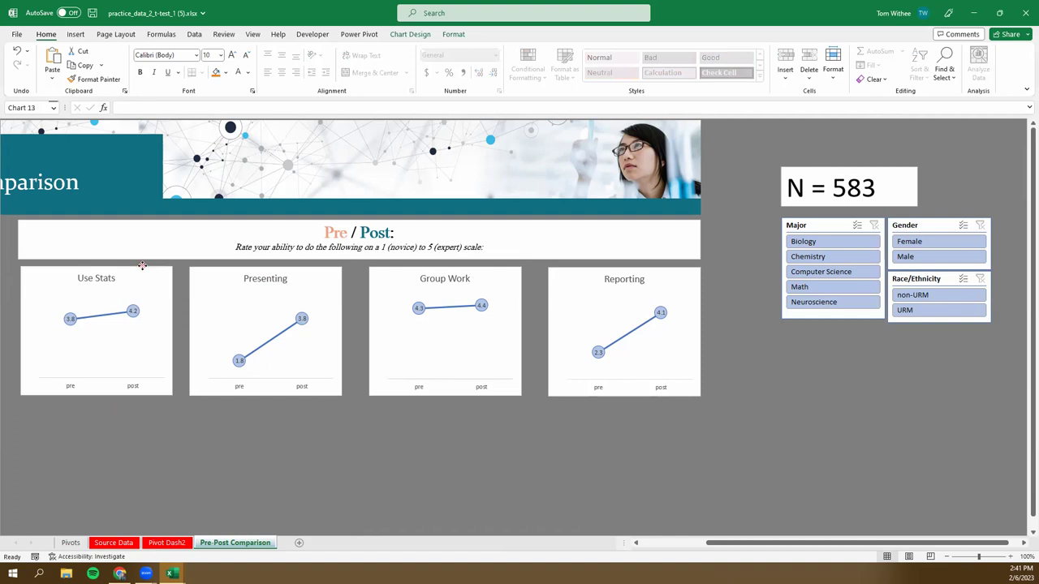
pyautogui.click(37, 413)
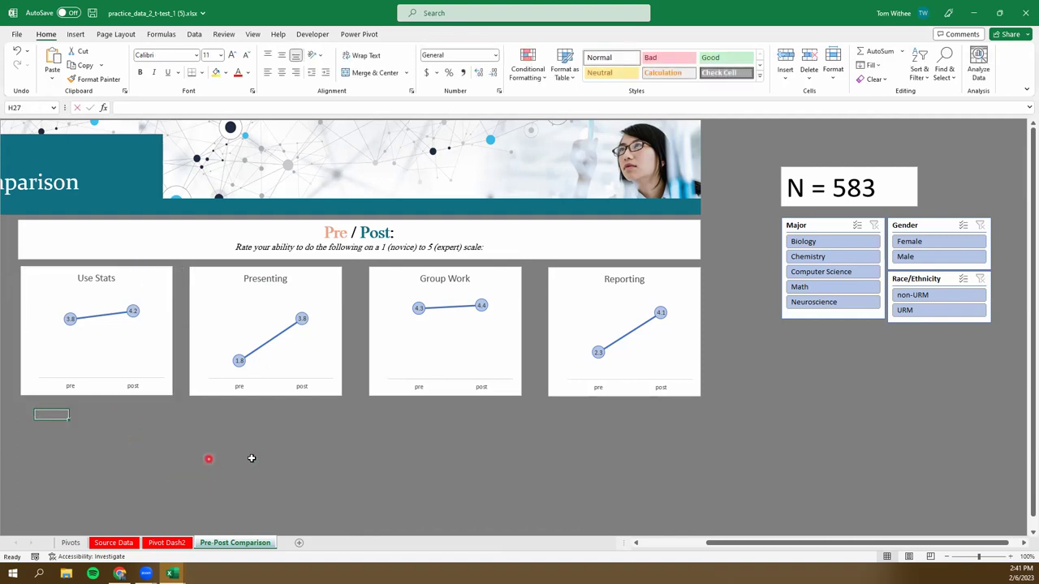
pyautogui.write('=')
pyautogui.click(69, 543)
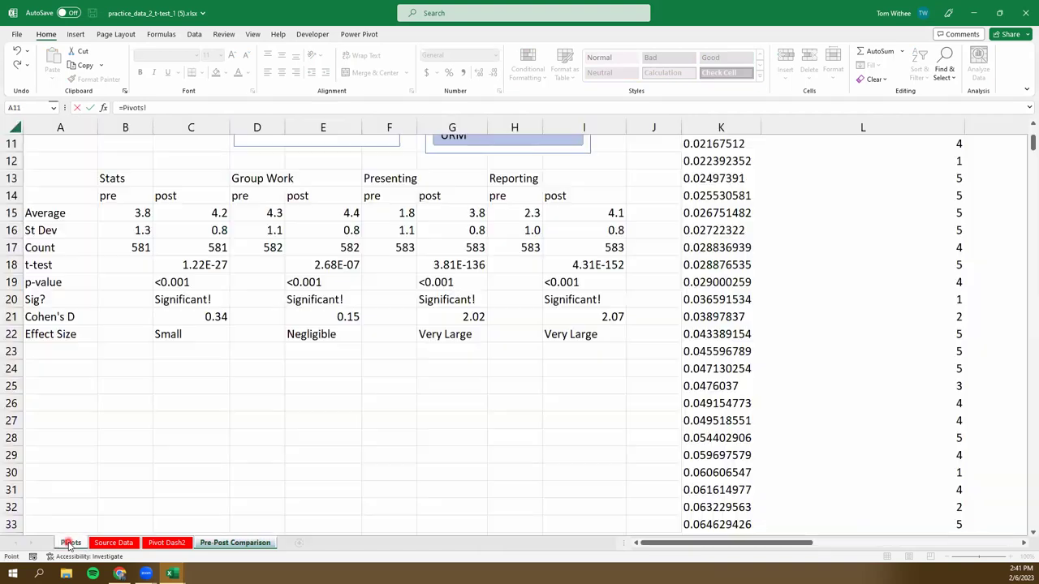
# - Link H27, H28 and H29 to Pivots cells C19, C20 and C21 (p-value, significance, Cohen's D)
pyautogui.click(180, 281)
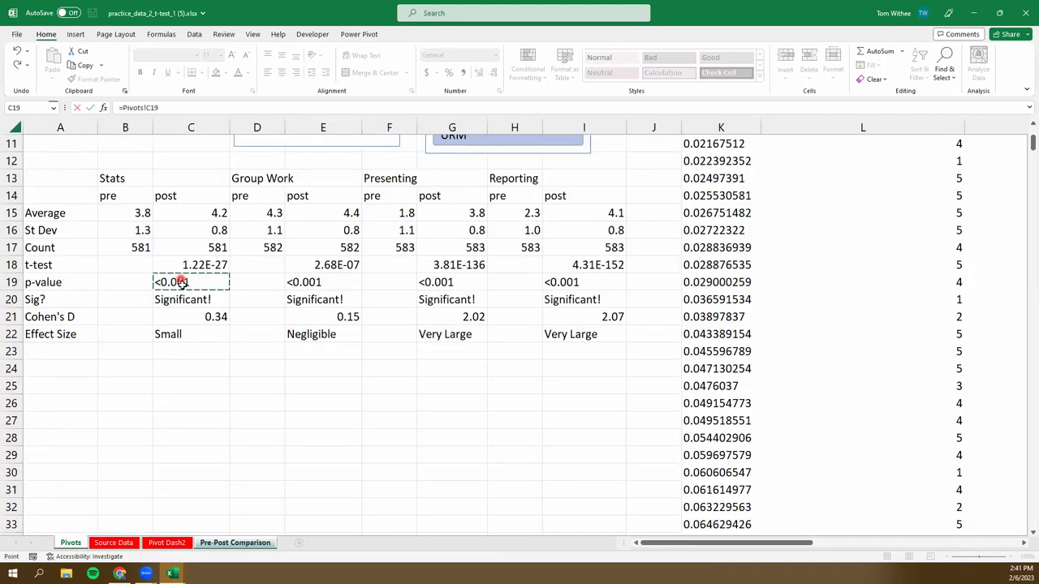
pyautogui.press('Return')
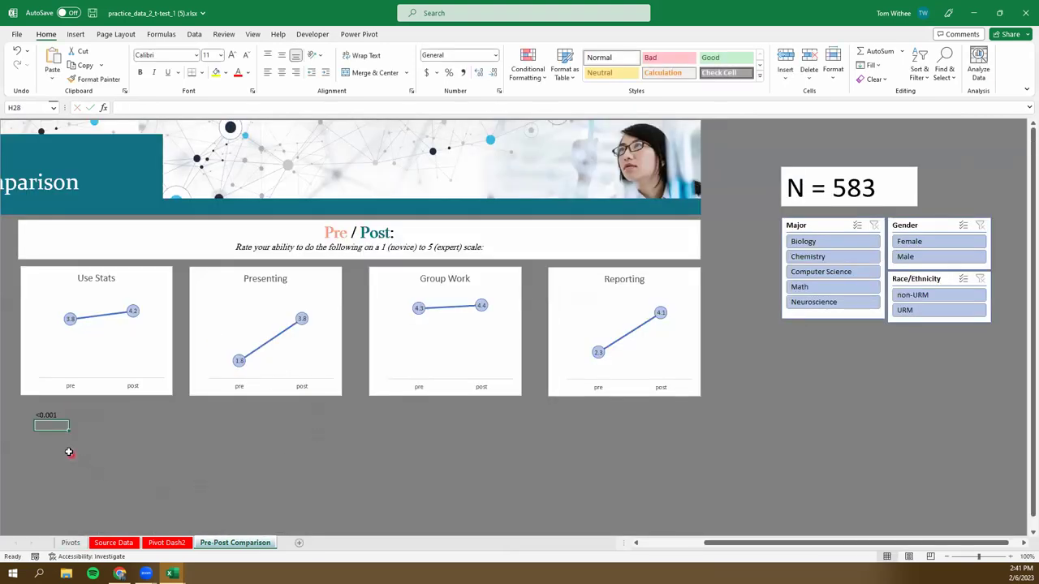
pyautogui.write('=')
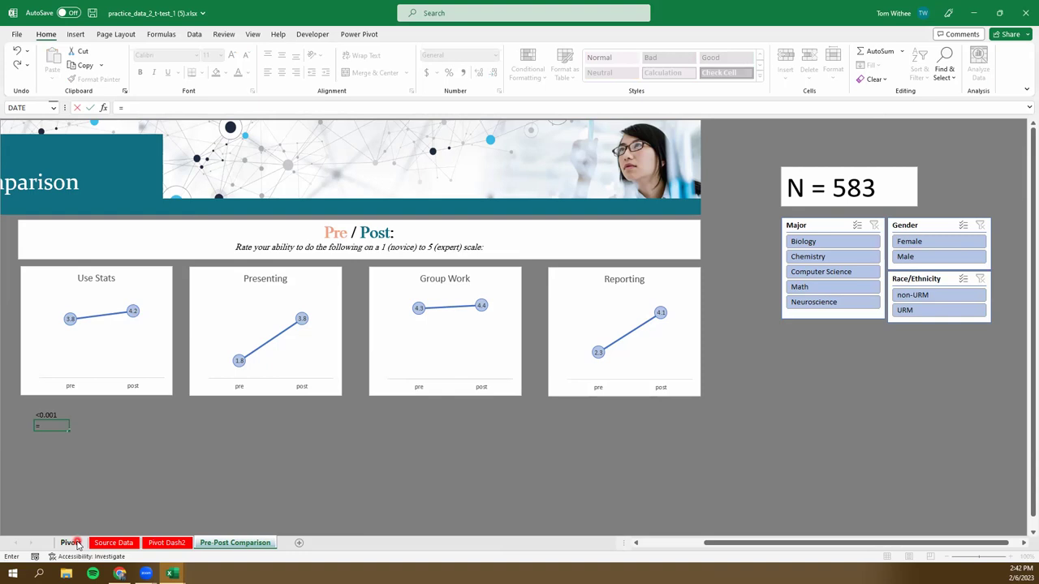
pyautogui.click(74, 543)
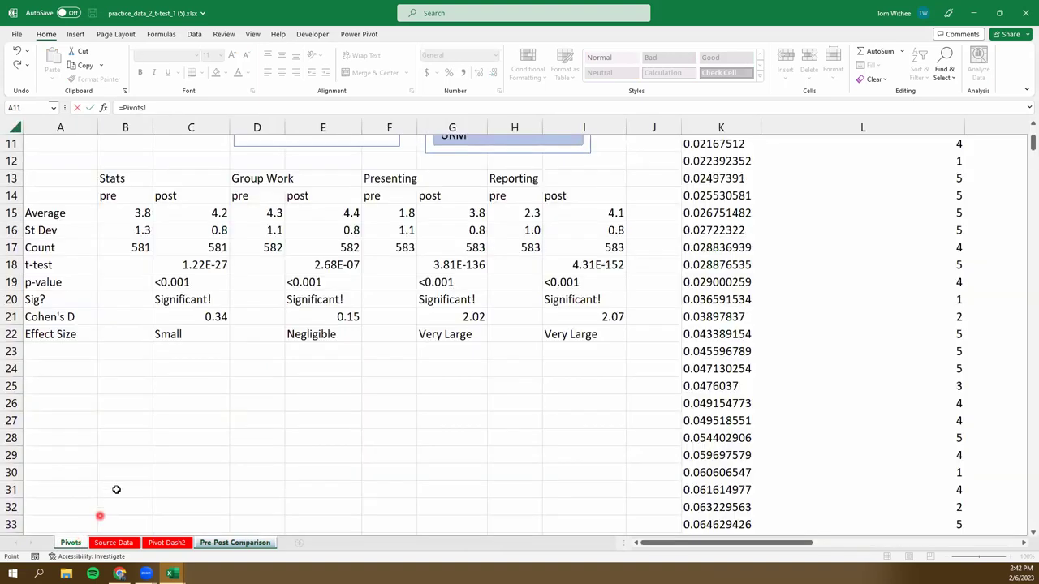
pyautogui.click(189, 300)
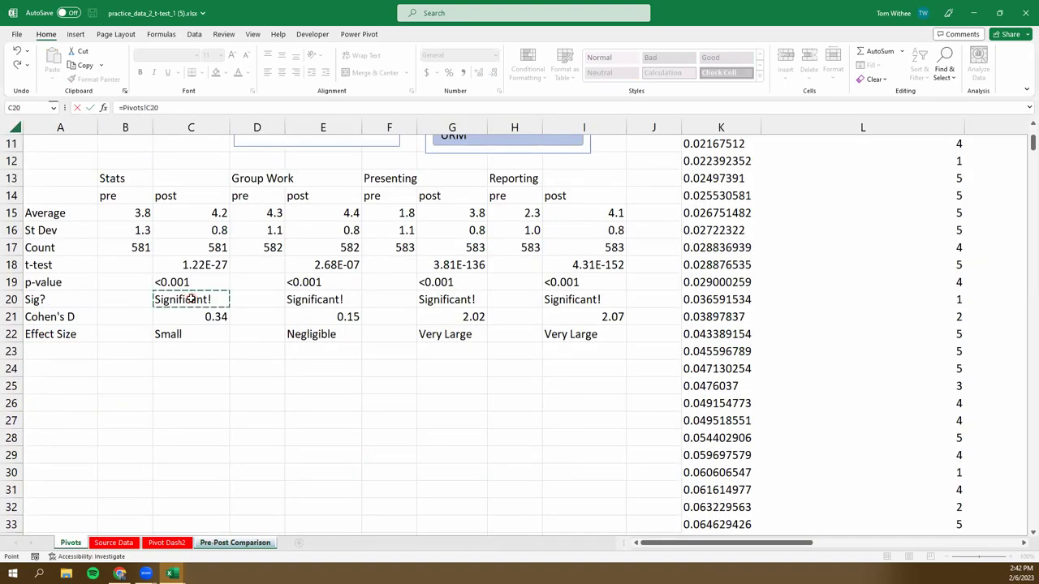
pyautogui.press('Return')
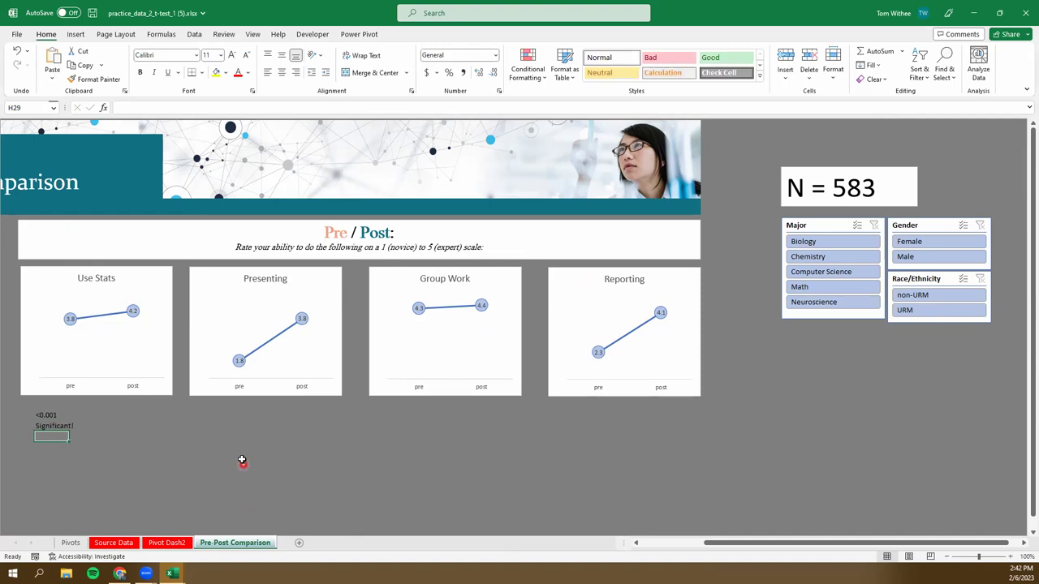
pyautogui.write('=')
pyautogui.click(71, 543)
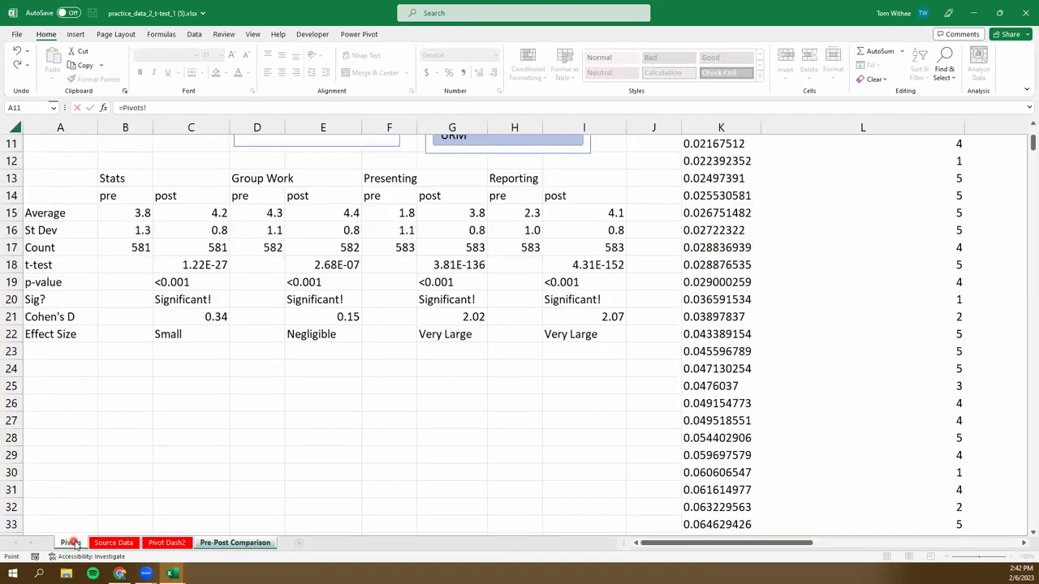
pyautogui.click(218, 317)
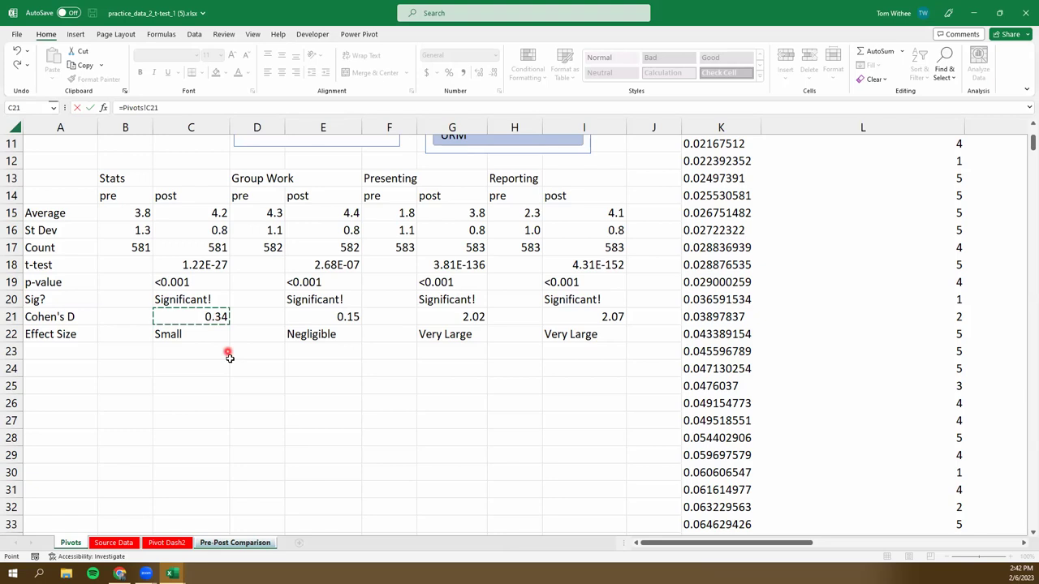
pyautogui.press('Return')
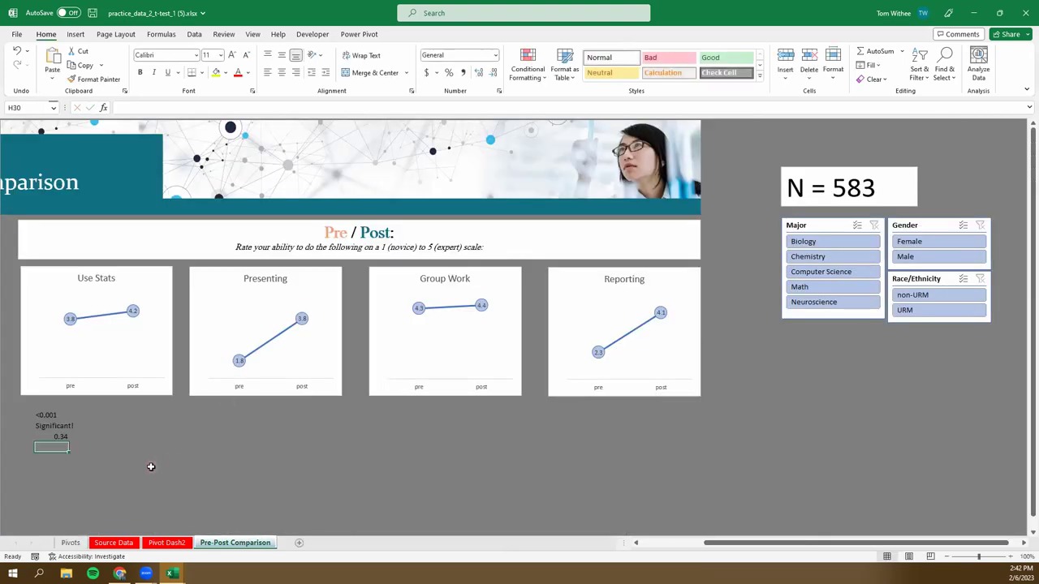
# - Link H30 to the Pivots effect size in C22 and check the H27 formula
pyautogui.click(71, 543)
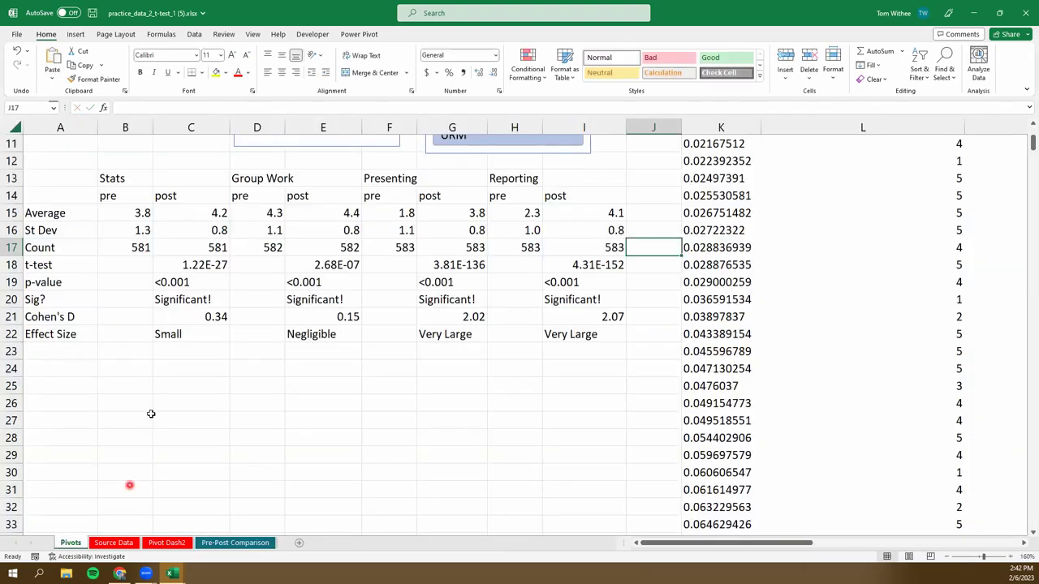
pyautogui.click(171, 339)
pyautogui.press('Down')
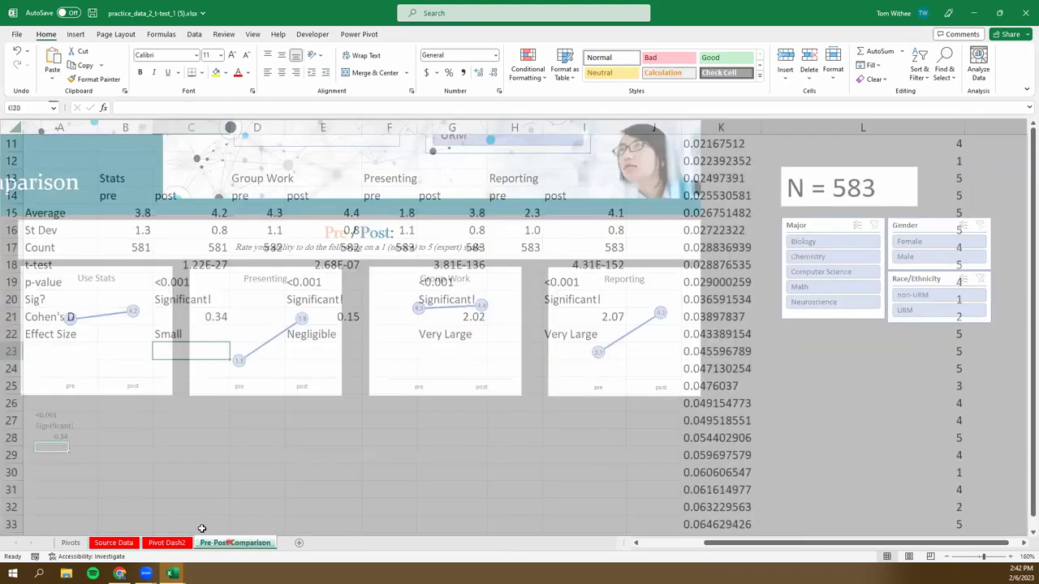
pyautogui.click(235, 543)
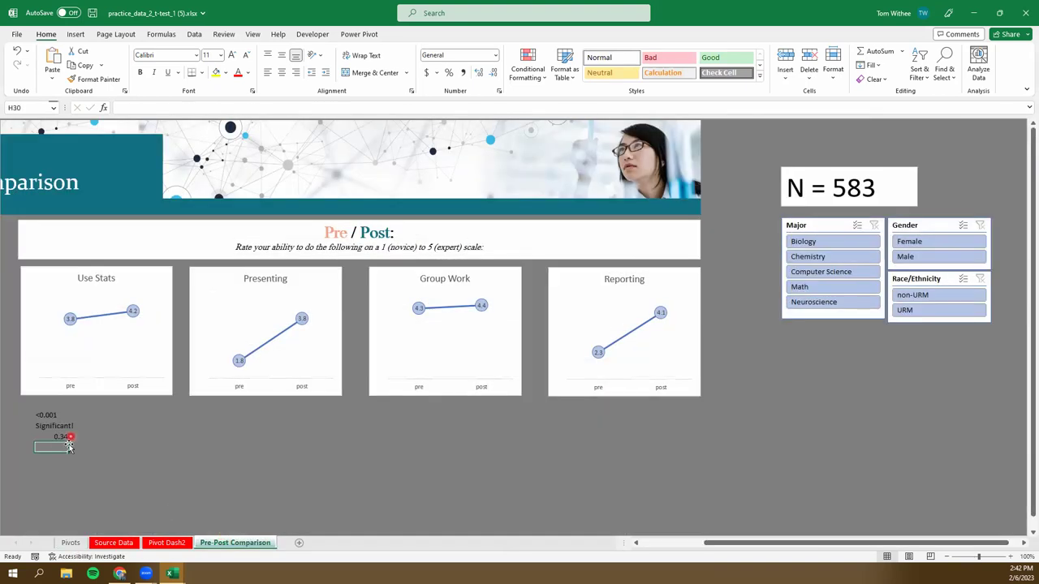
pyautogui.write('=')
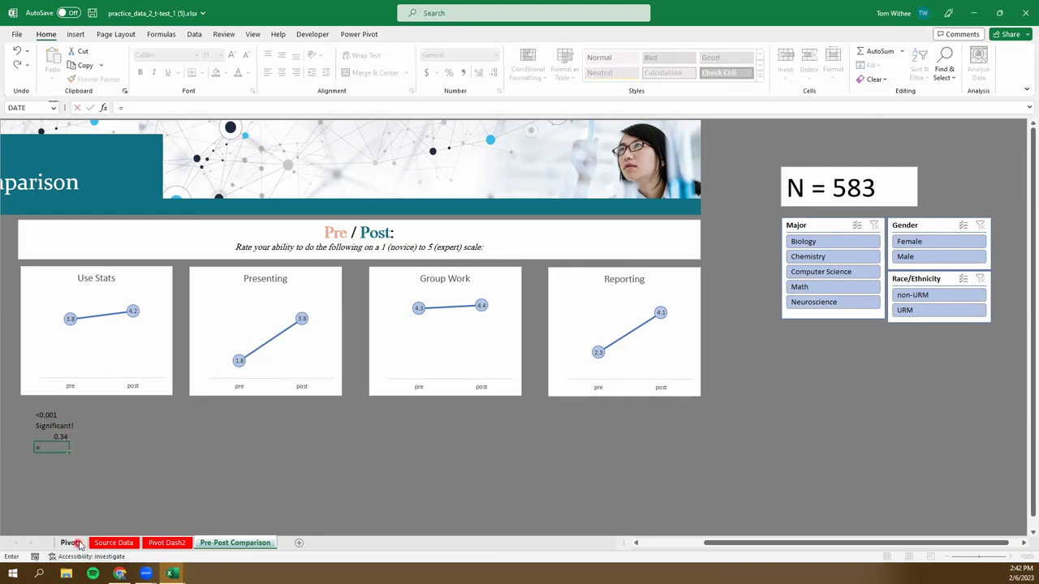
pyautogui.click(71, 543)
pyautogui.click(163, 334)
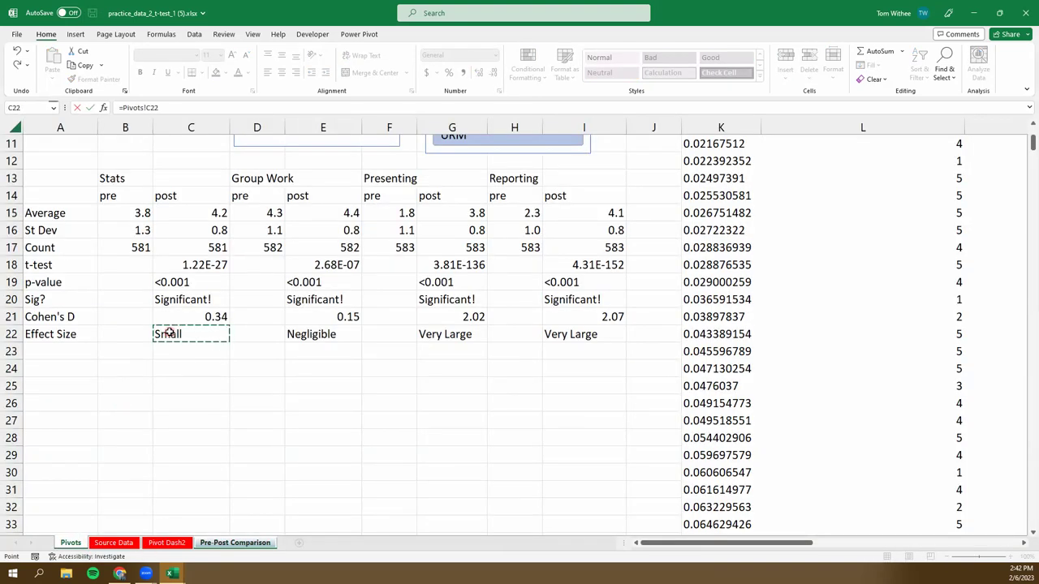
pyautogui.press('Return')
pyautogui.click(297, 425)
pyautogui.click(55, 416)
pyautogui.moveTo(755, 551); pyautogui.dragTo(731, 550)
# - Enter the p-value label in G27 with the p italicized
pyautogui.click(72, 413)
pyautogui.press('Right')
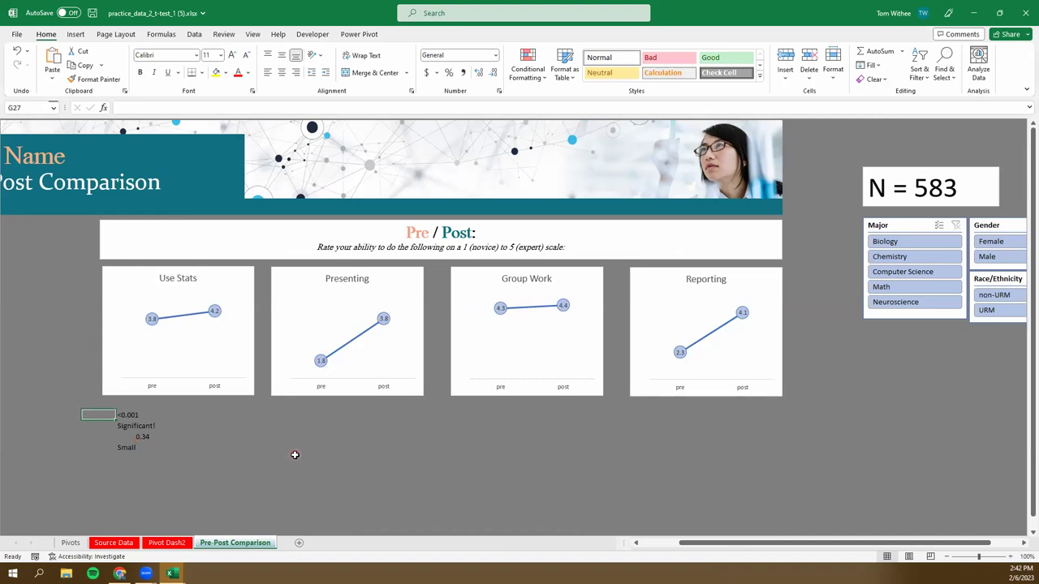
pyautogui.write('p=')
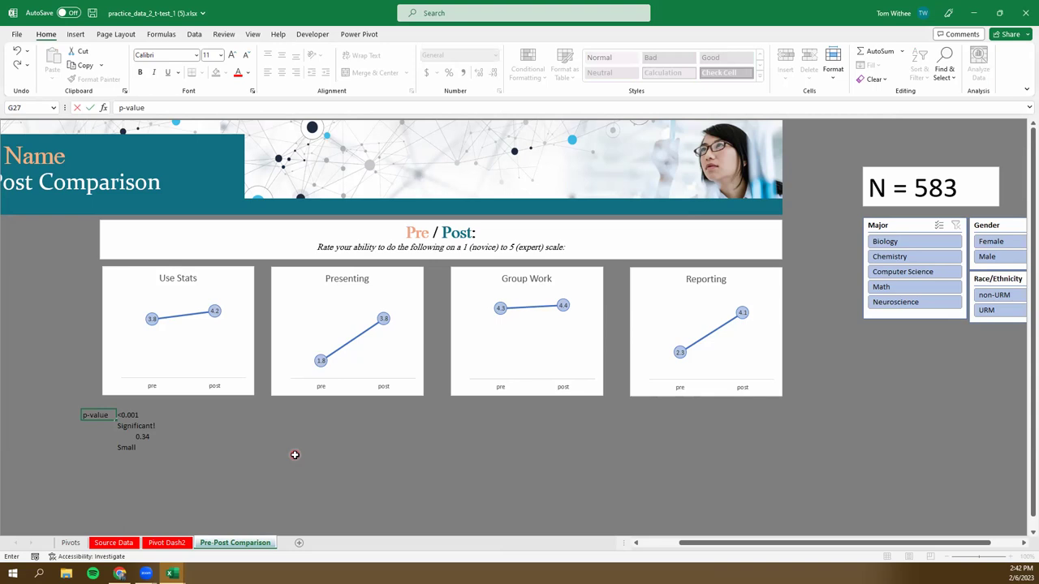
pyautogui.click(123, 108)
pyautogui.click(149, 71)
pyautogui.press('Return')
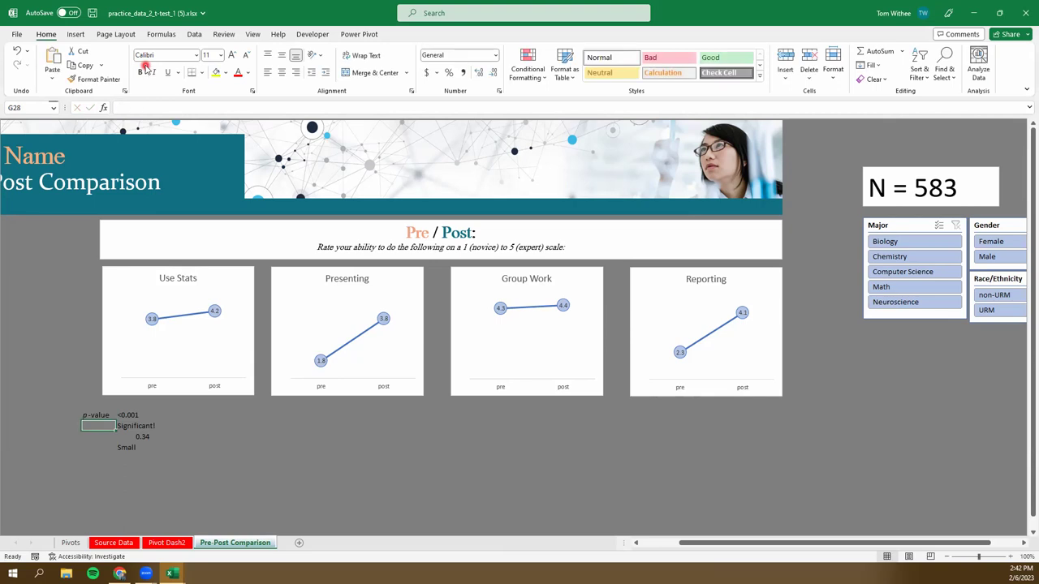
# - Add the labels Is it significant?, Cohen's D and Effect Size in G28:G30
pyautogui.write('S')
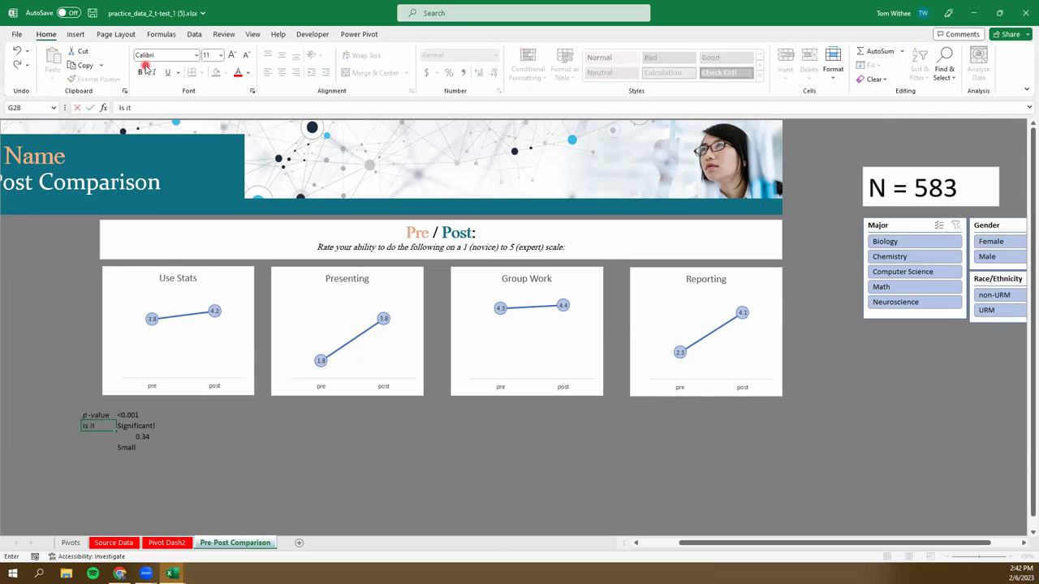
pyautogui.write('s it significant?')
pyautogui.press('Return')
pyautogui.write("Cohen's D")
pyautogui.press('Return')
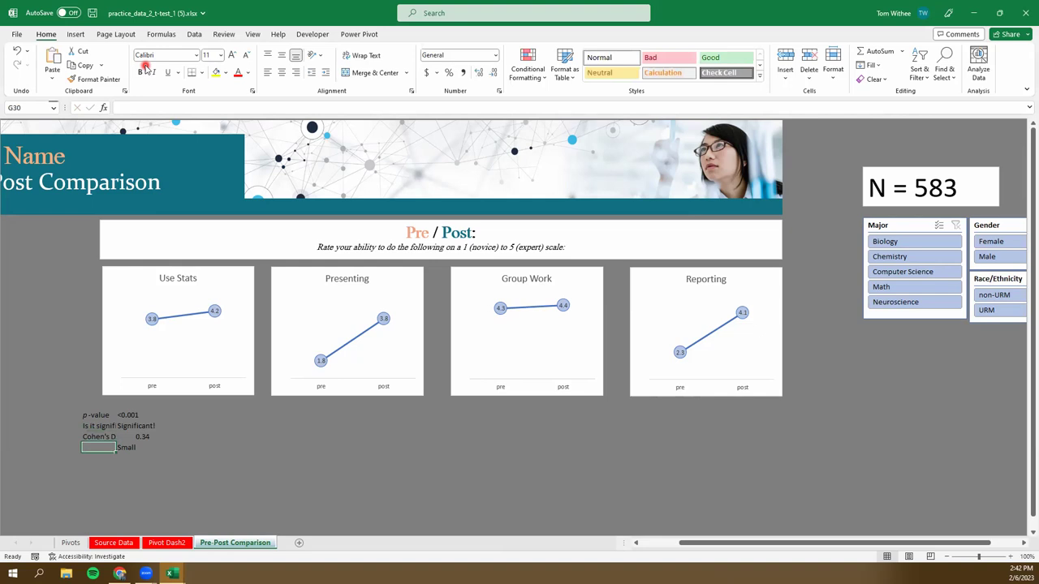
pyautogui.write('W')
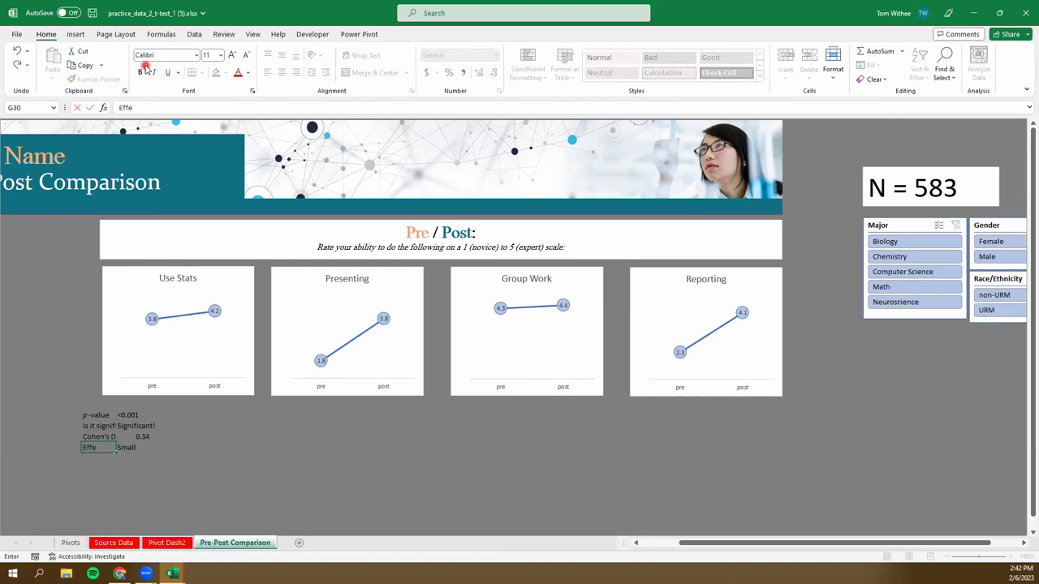
pyautogui.write('ffect Size')
pyautogui.press('Return')
pyautogui.press('Up')
pyautogui.press('Up')
pyautogui.press('Up')
pyautogui.press('Up')
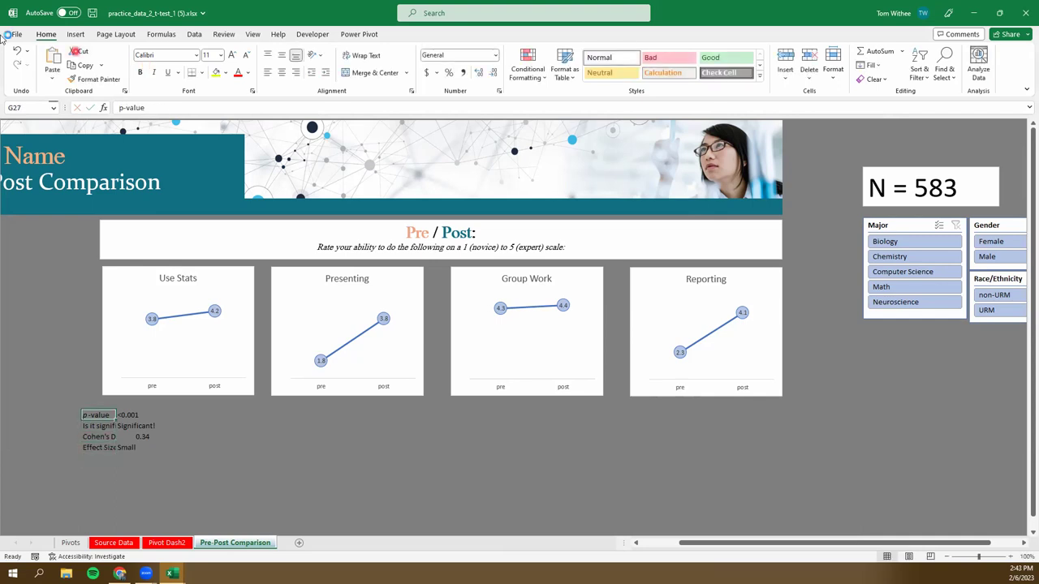
# - Right-align the four result values in H27:H30
pyautogui.click(132, 413)
pyautogui.hotkey('shift', 'Down')
pyautogui.hotkey('shift', 'Down')
pyautogui.hotkey('shift', 'Down')
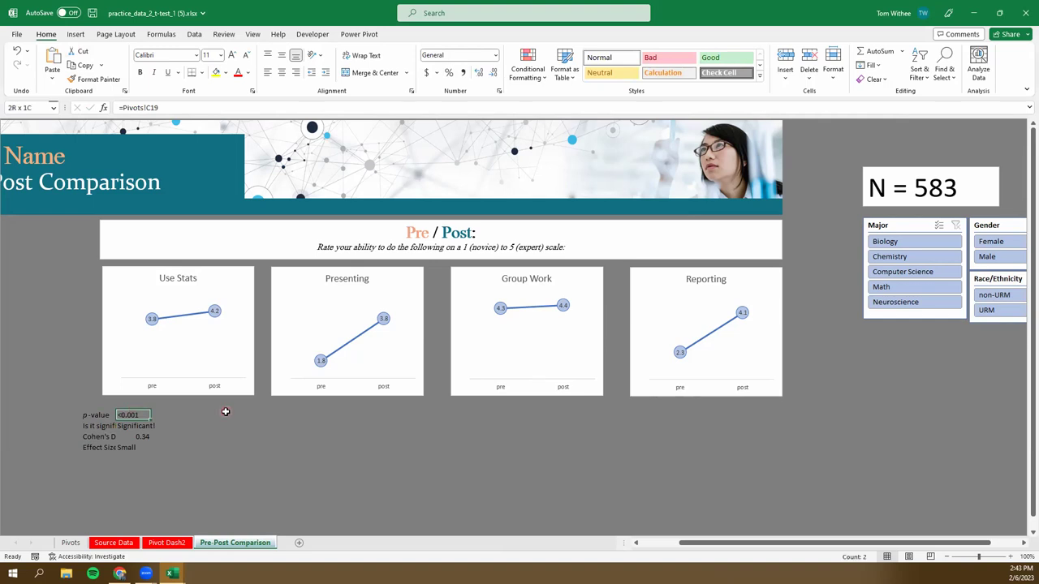
pyautogui.click(295, 73)
pyautogui.click(96, 416)
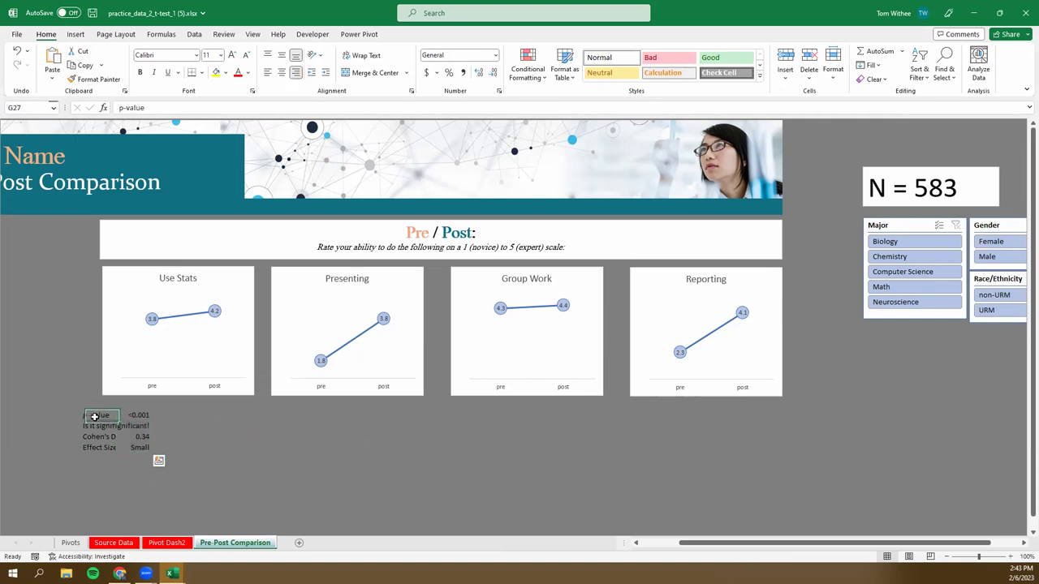
pyautogui.press('Down')
pyautogui.press('Down')
pyautogui.press('Down')
pyautogui.press('Right')
pyautogui.press('Up')
pyautogui.press('Up')
pyautogui.click(135, 415)
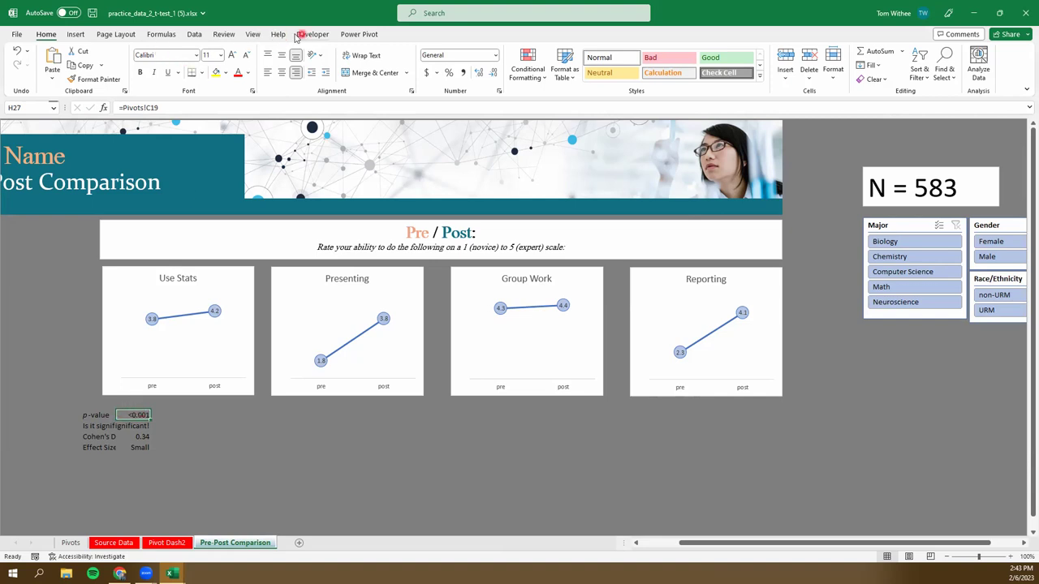
# - Turn on gridlines and row and column headings from the View tab
pyautogui.click(253, 34)
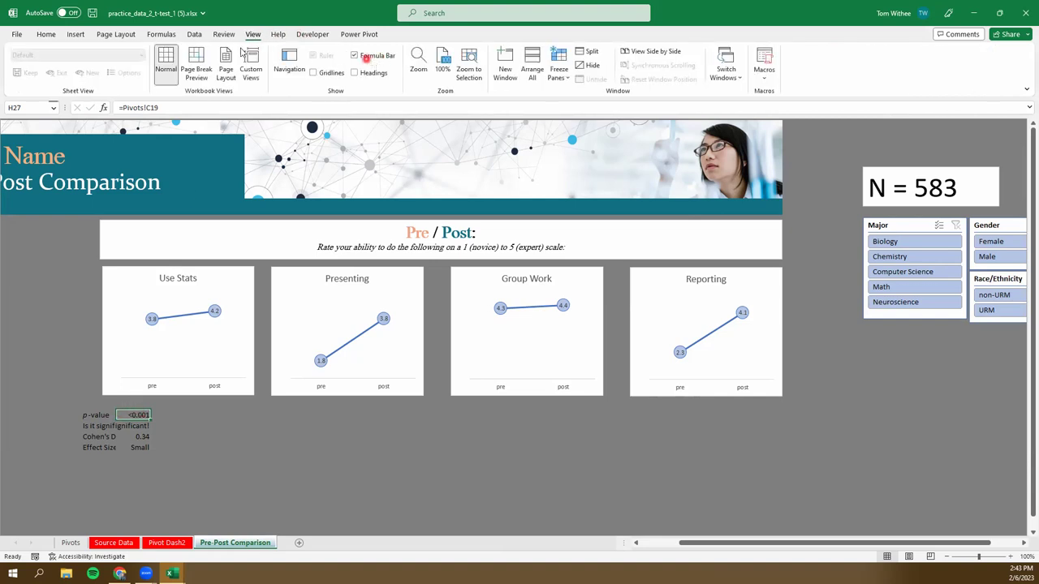
pyautogui.click(314, 72)
pyautogui.click(354, 72)
pyautogui.click(323, 456)
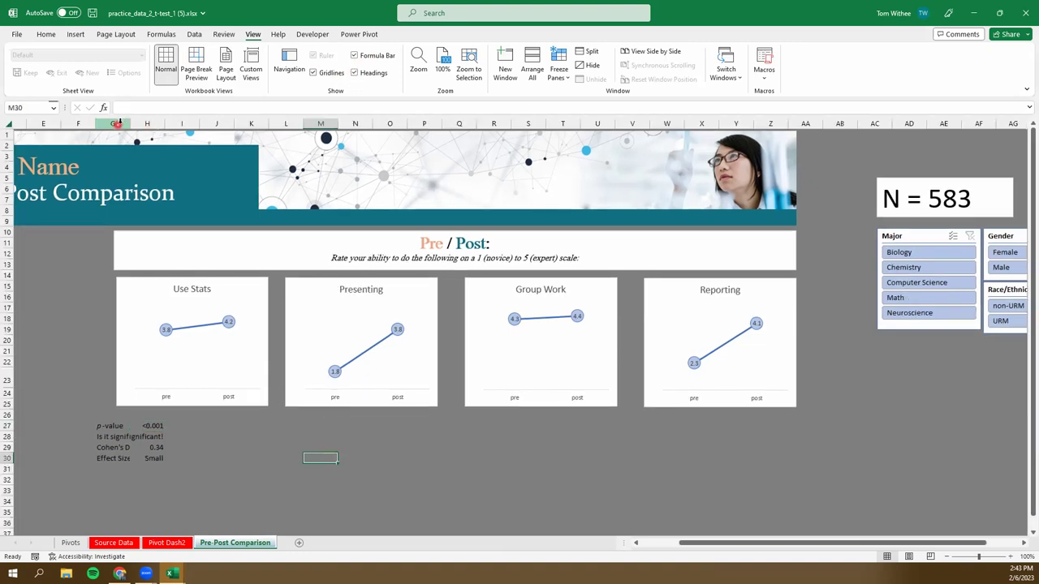
# - Widen columns G and H so the labels and stats values are fully readable
pyautogui.moveTo(129, 124); pyautogui.dragTo(163, 124)
pyautogui.click(234, 344)
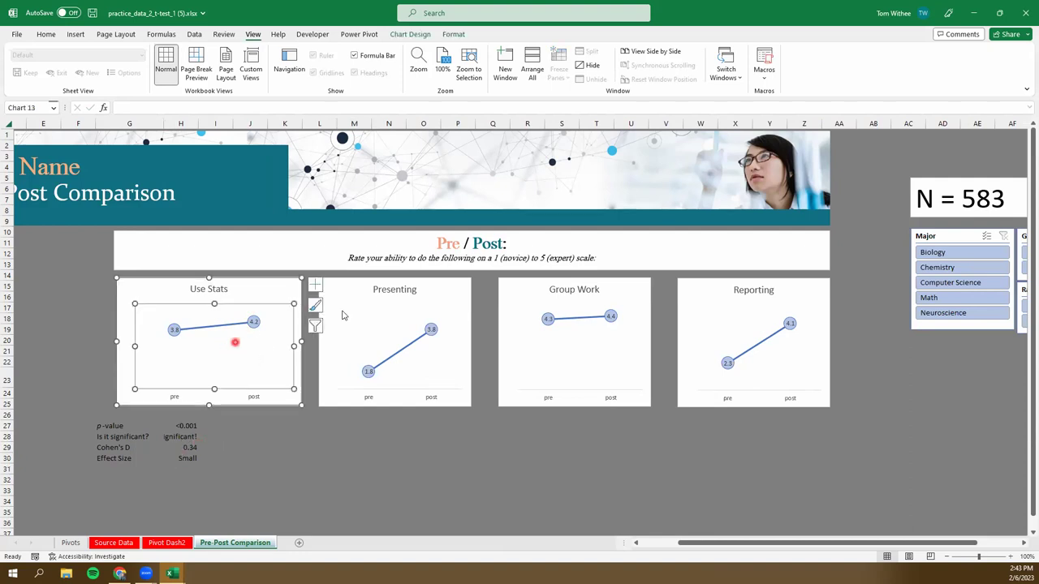
pyautogui.click(180, 426)
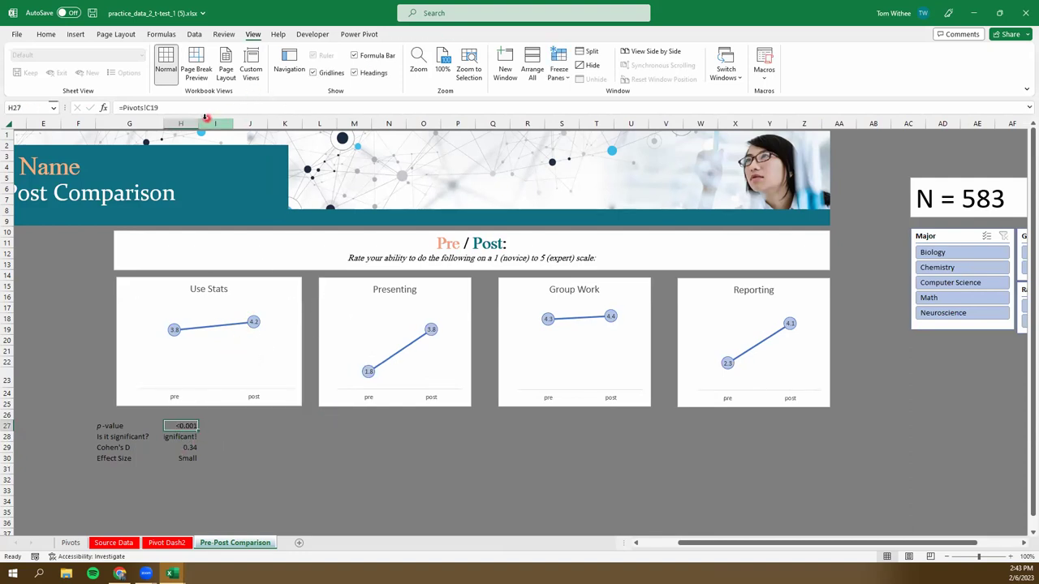
pyautogui.moveTo(198, 123); pyautogui.dragTo(218, 123)
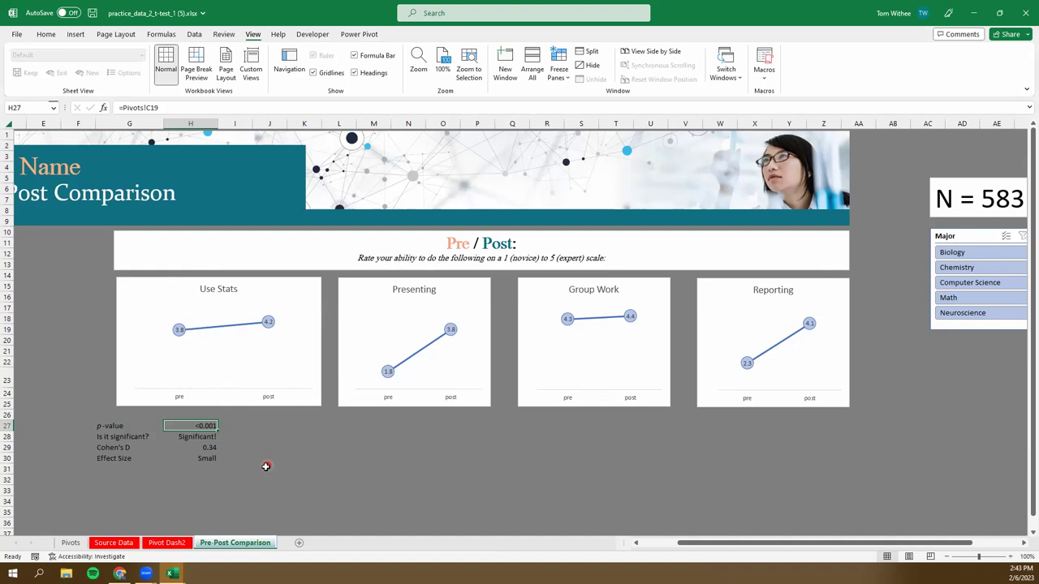
pyautogui.click(268, 468)
pyautogui.click(186, 482)
pyautogui.click(204, 436)
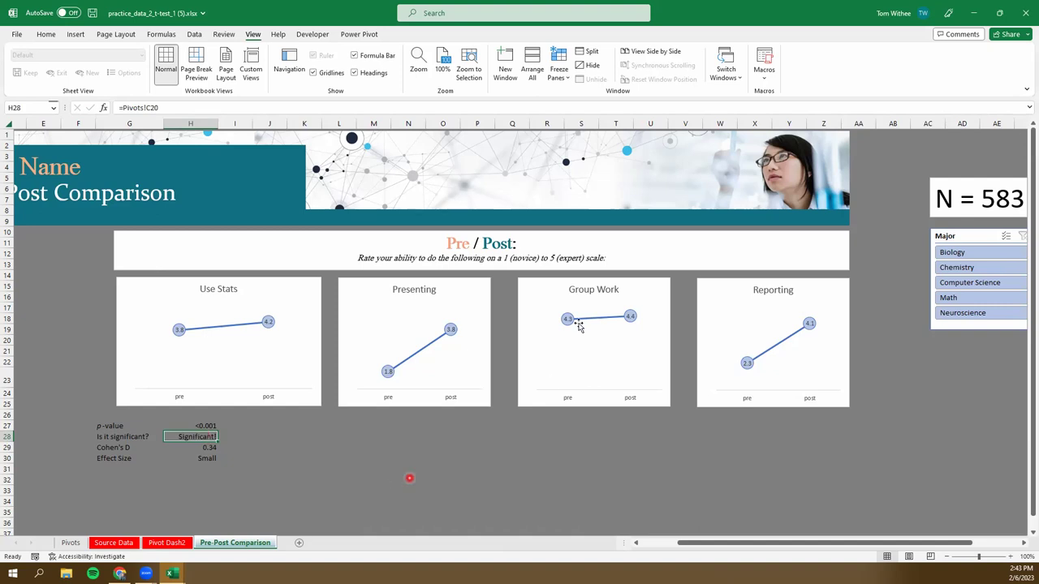
pyautogui.click(308, 482)
pyautogui.click(198, 435)
# - Add a Text that Contains rule to H28, giving it light red fill with dark red text
pyautogui.click(49, 34)
pyautogui.click(527, 63)
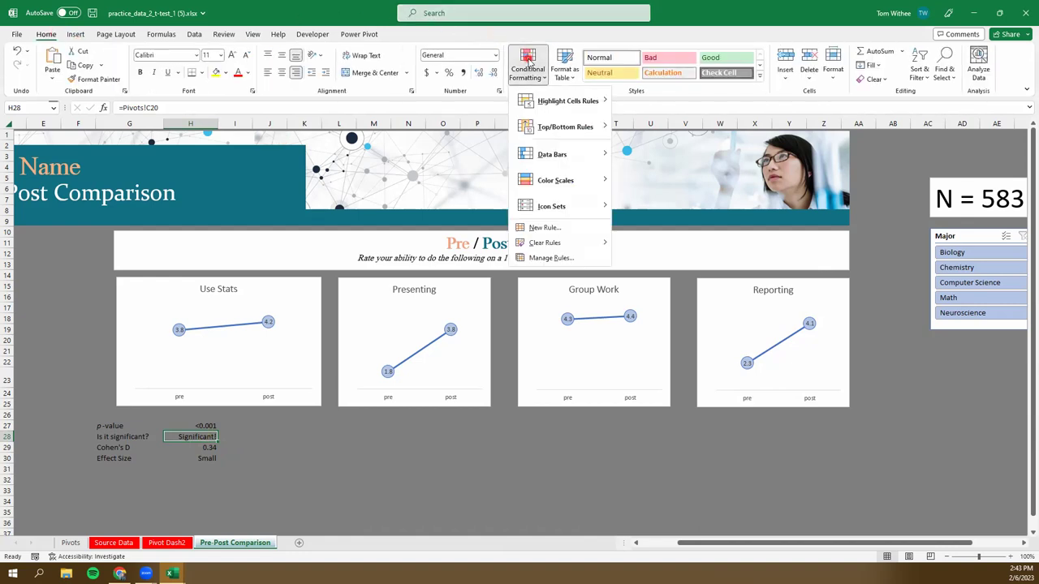
pyautogui.moveTo(549, 103)
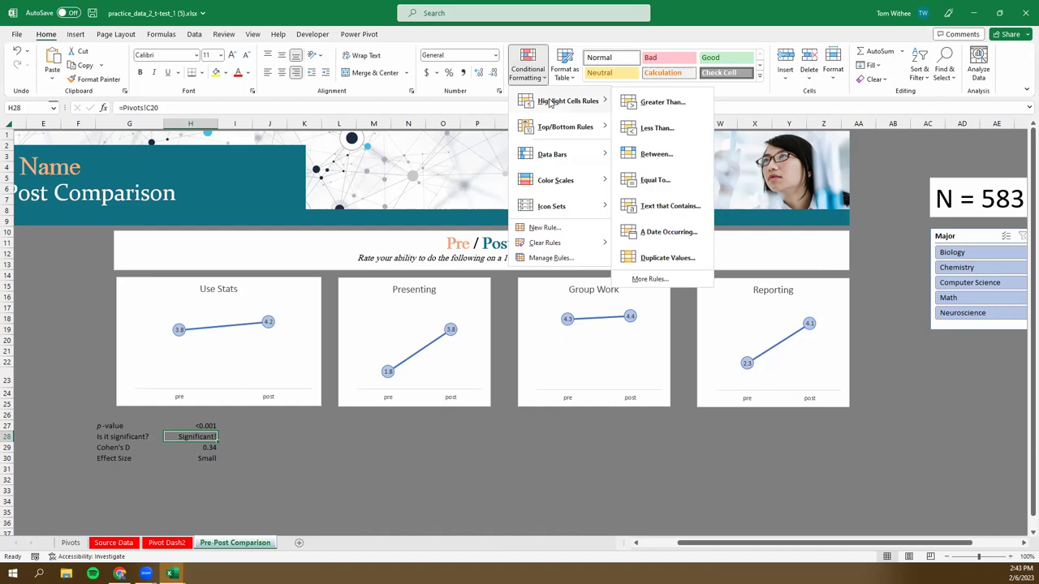
pyautogui.click(657, 206)
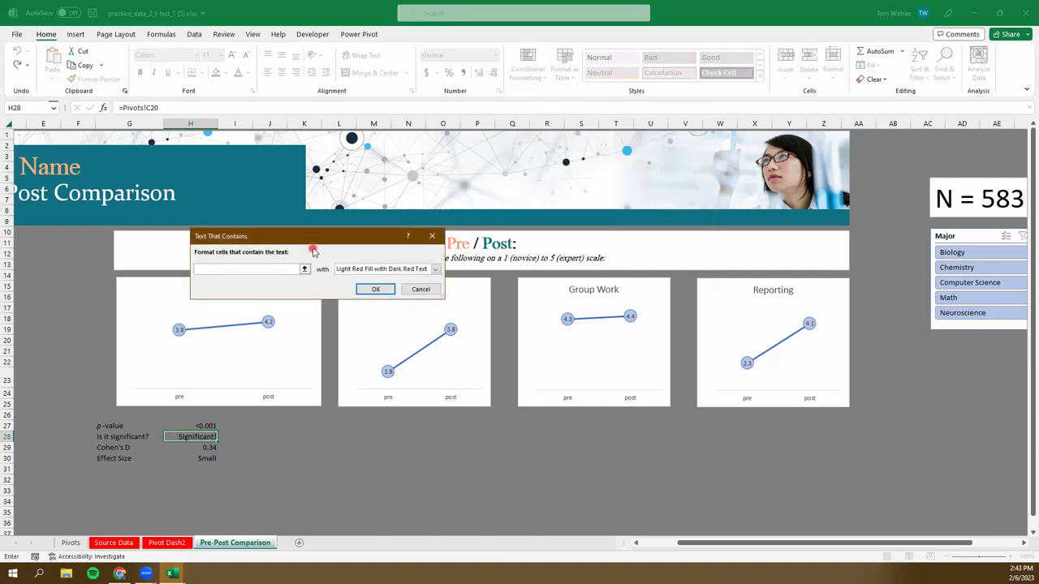
pyautogui.press('Escape')
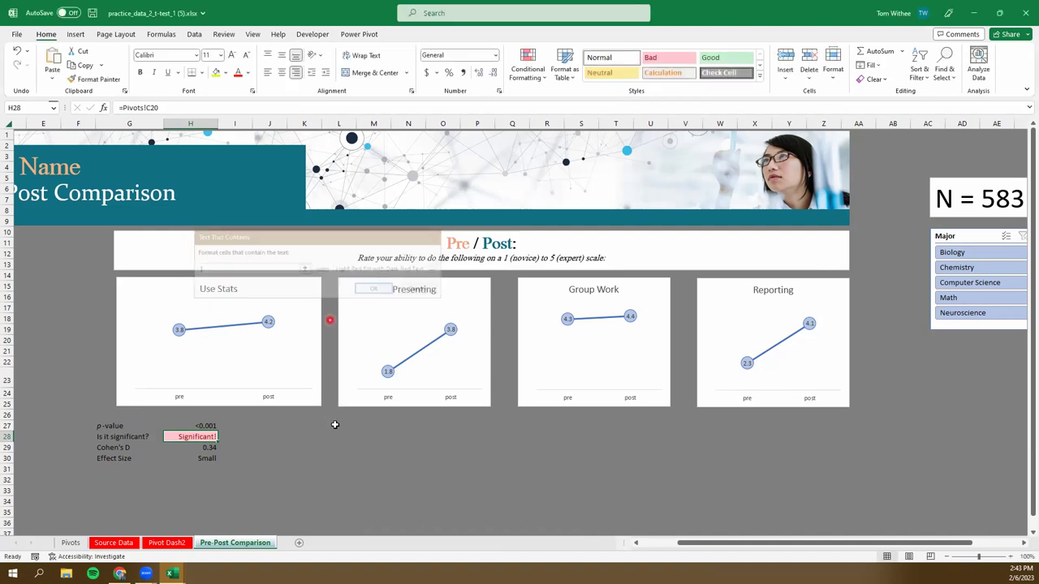
pyautogui.click(304, 468)
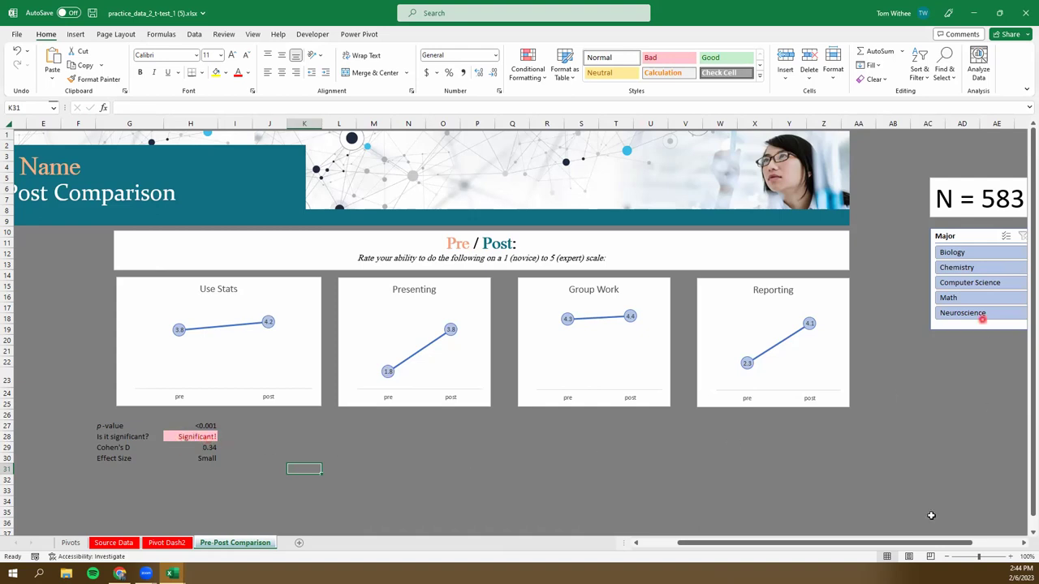
# - Filter the slicers to Chemistry majors, Male students and URM students
pyautogui.moveTo(903, 543); pyautogui.dragTo(921, 547)
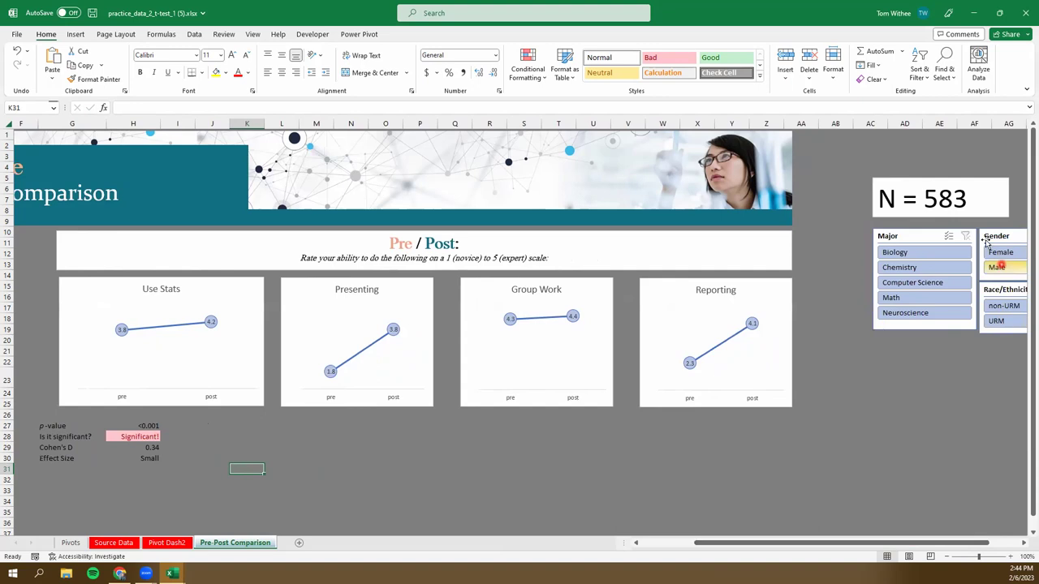
pyautogui.click(965, 270)
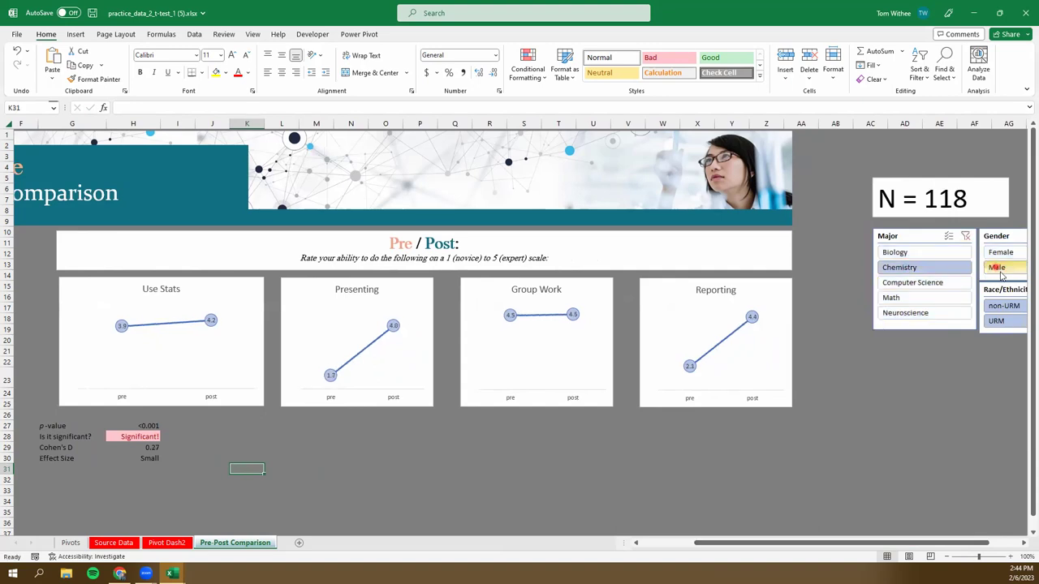
pyautogui.click(999, 268)
pyautogui.click(1009, 308)
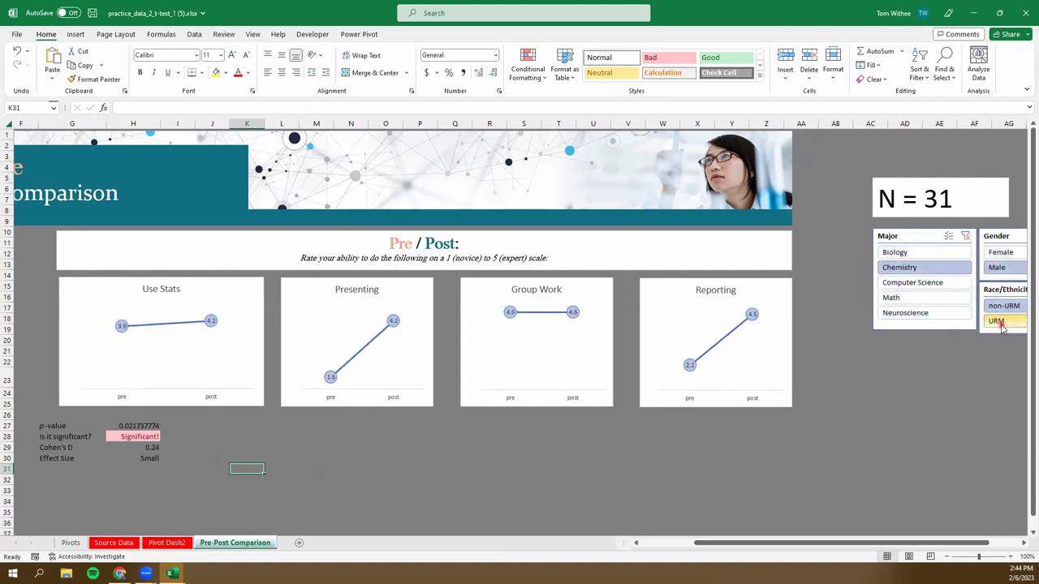
pyautogui.click(1001, 323)
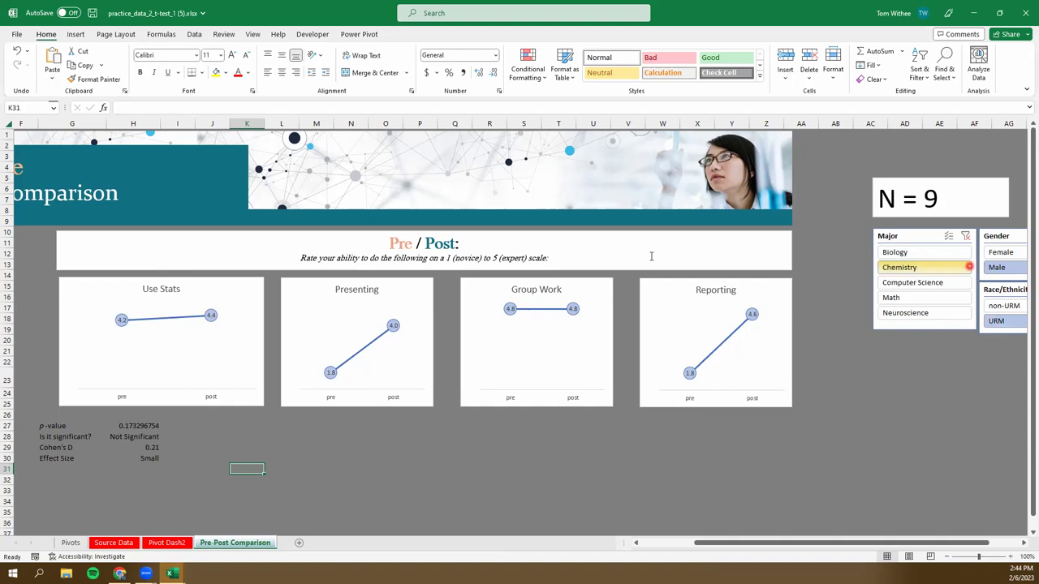
# - Decrease the decimal places in H27 so the p-value reads 0.17
pyautogui.click(140, 436)
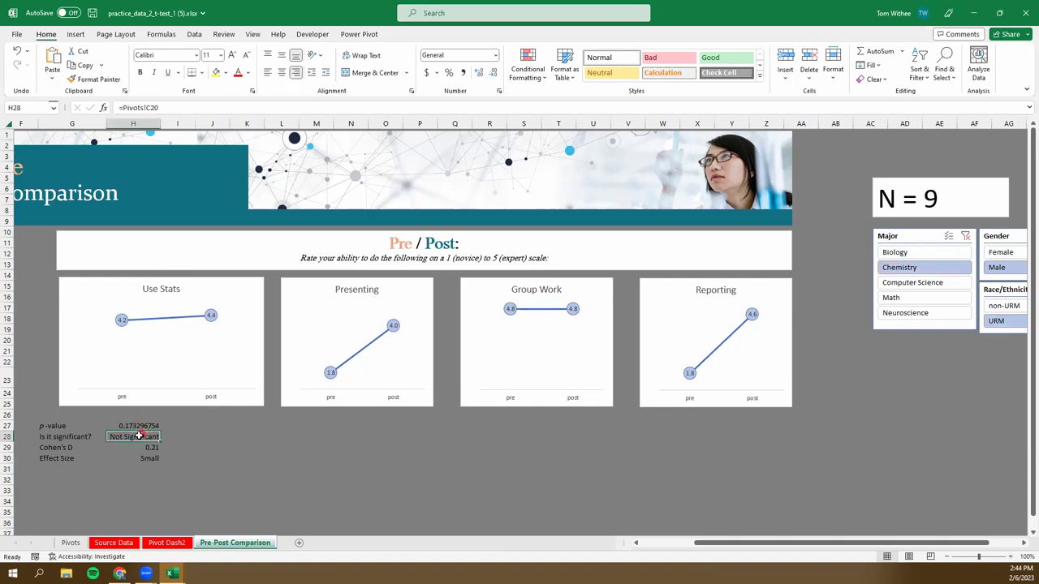
pyautogui.click(149, 459)
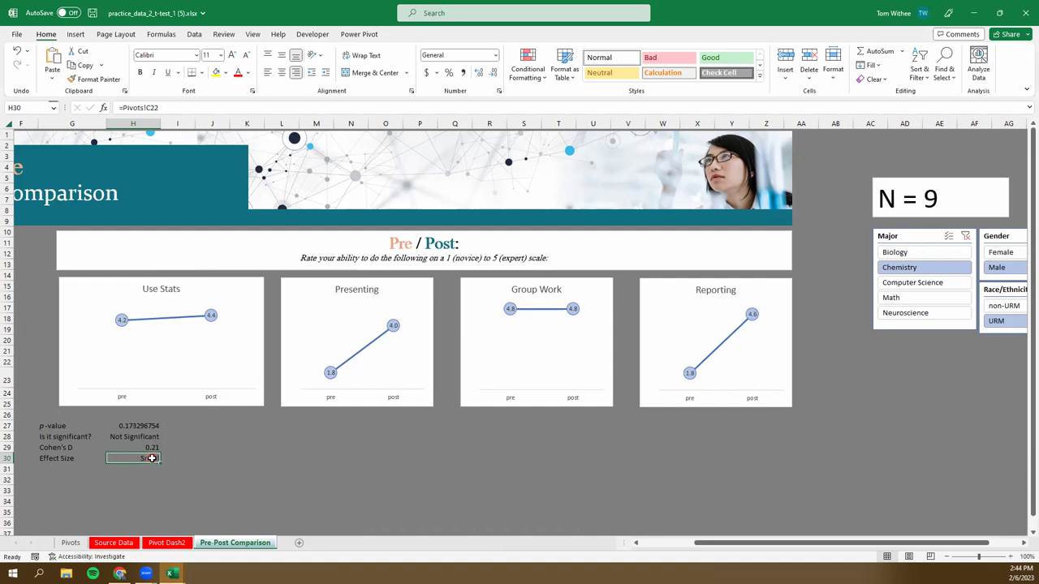
pyautogui.click(148, 435)
pyautogui.click(146, 425)
pyautogui.click(148, 435)
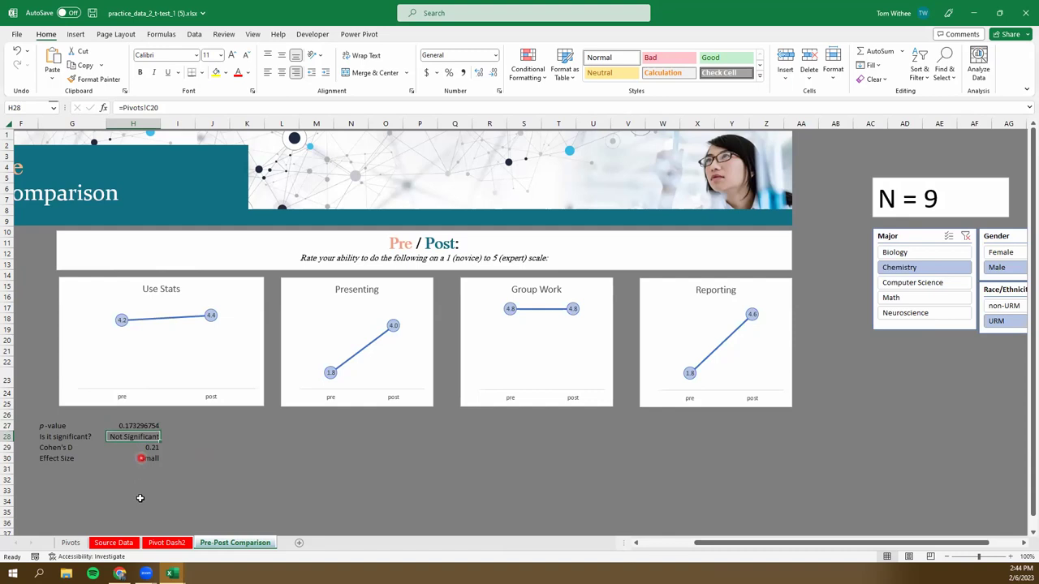
pyautogui.click(150, 426)
pyautogui.click(493, 72)
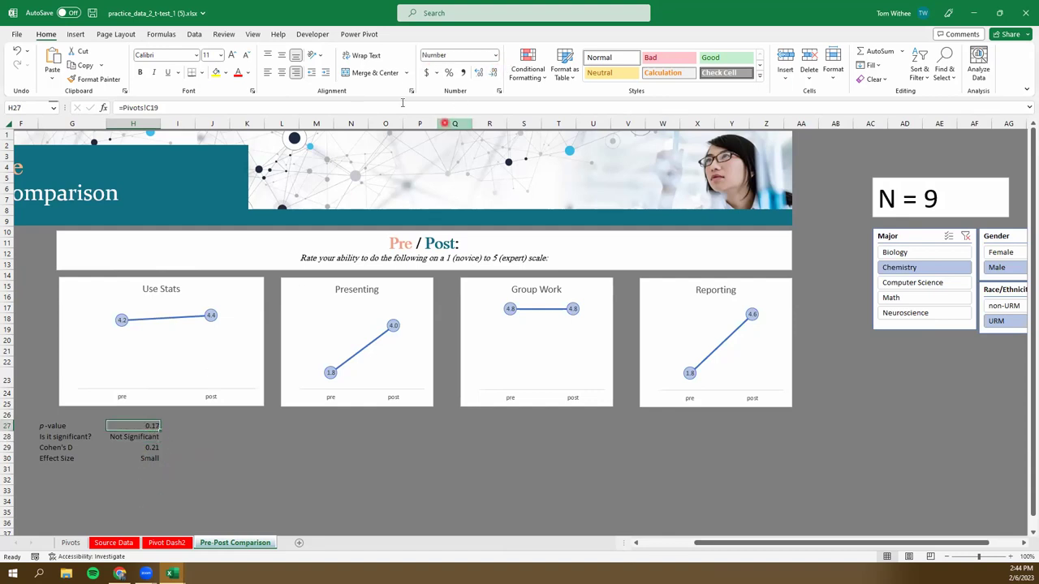
# - Add a Less Than rule highlighting p-values below .05 in H27
pyautogui.click(539, 77)
pyautogui.moveTo(560, 100)
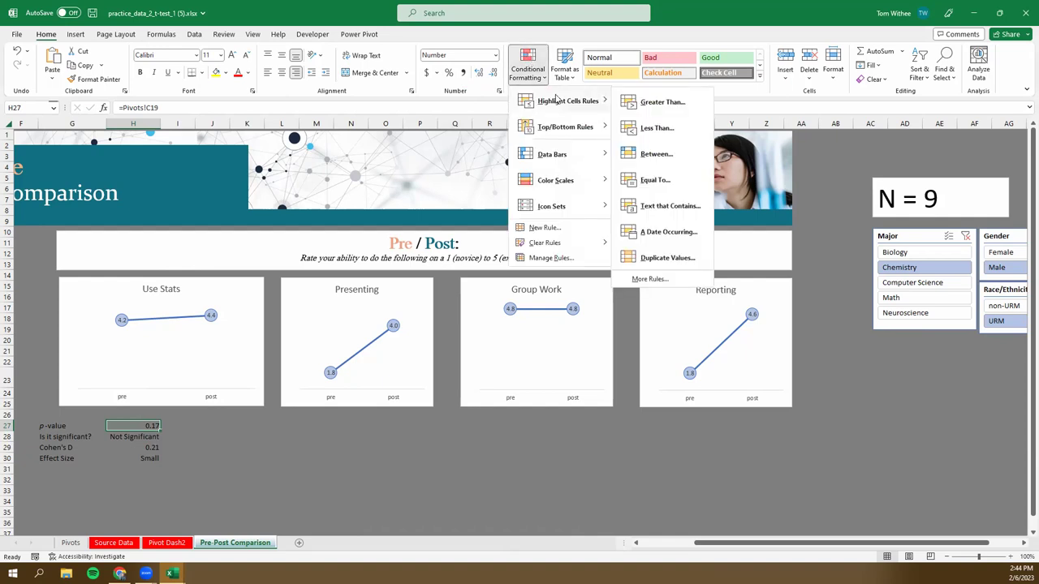
pyautogui.click(661, 128)
pyautogui.click(292, 255)
pyautogui.write('.05')
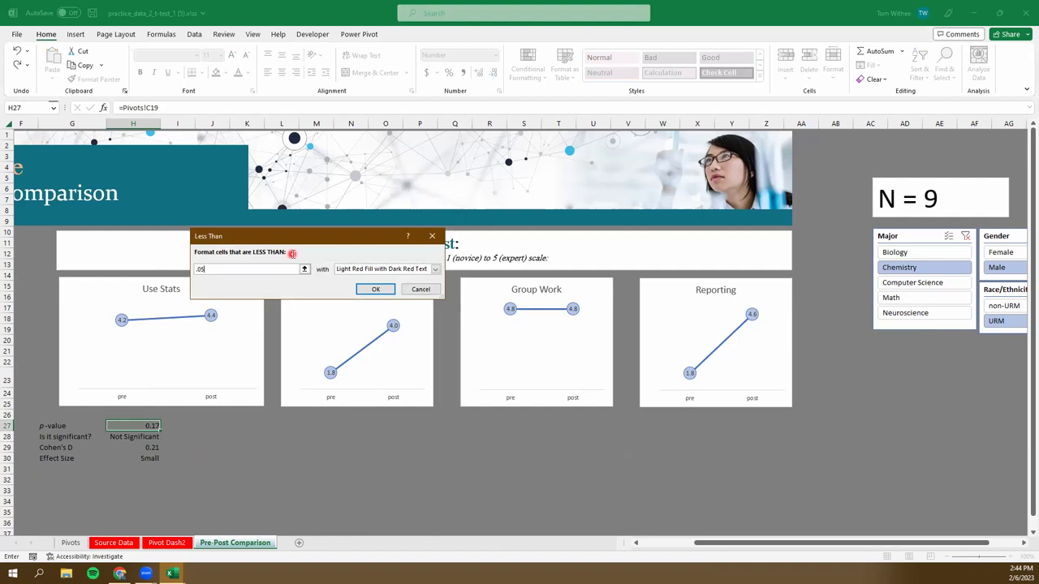
pyautogui.press('Return')
pyautogui.click(315, 480)
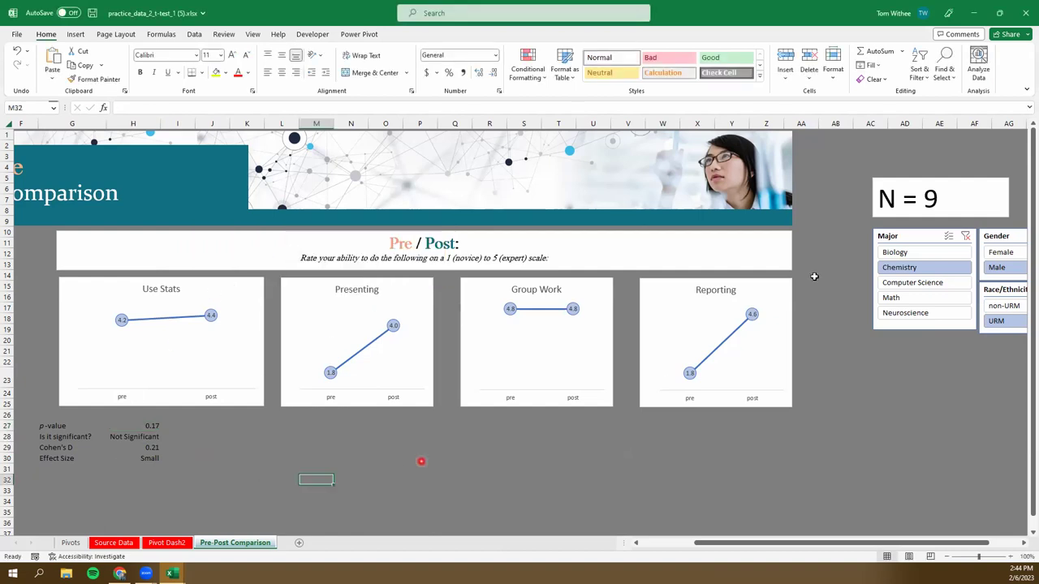
# - Clear the Major, Race/Ethnicity and Gender slicer filters to show all 583 students
pyautogui.click(965, 235)
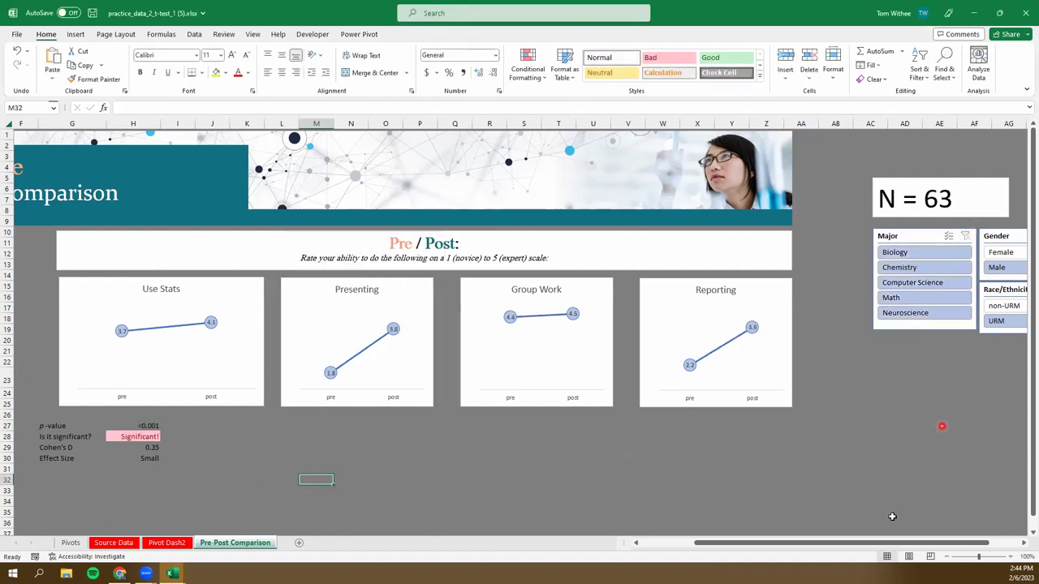
pyautogui.hscroll(2, 888, 528)
pyautogui.click(1001, 292)
pyautogui.click(1000, 233)
pyautogui.click(994, 236)
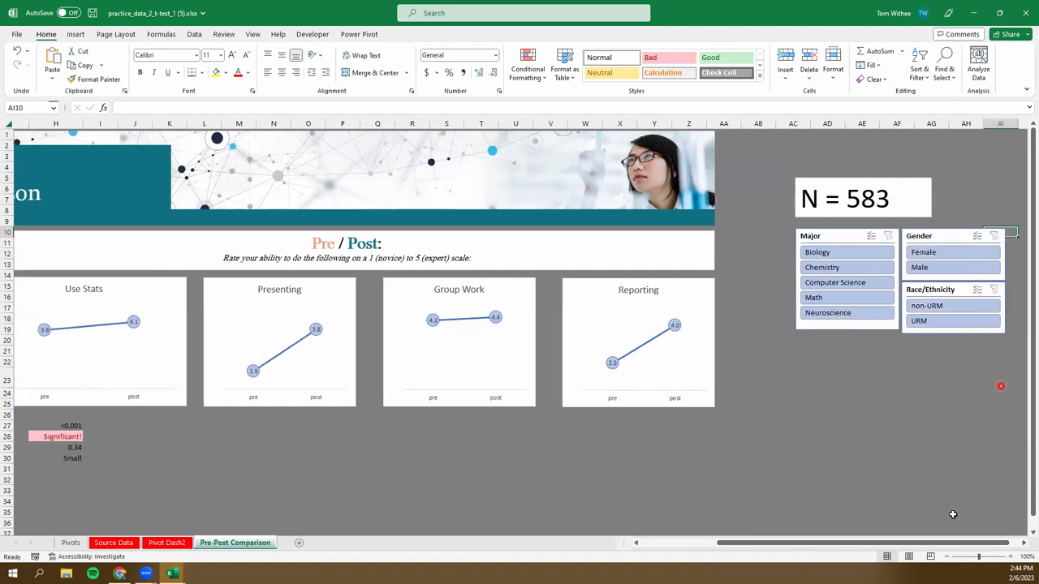
pyautogui.moveTo(863, 542); pyautogui.dragTo(811, 542)
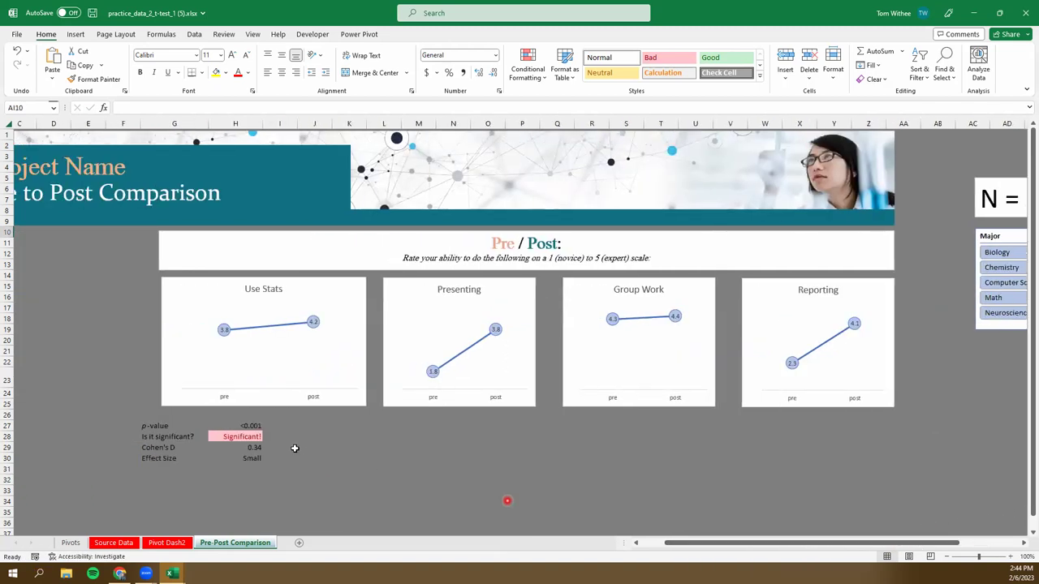
# - Add a Text that Contains '<' rule so the <0.001 p-value is highlighted
pyautogui.click(247, 428)
pyautogui.click(527, 70)
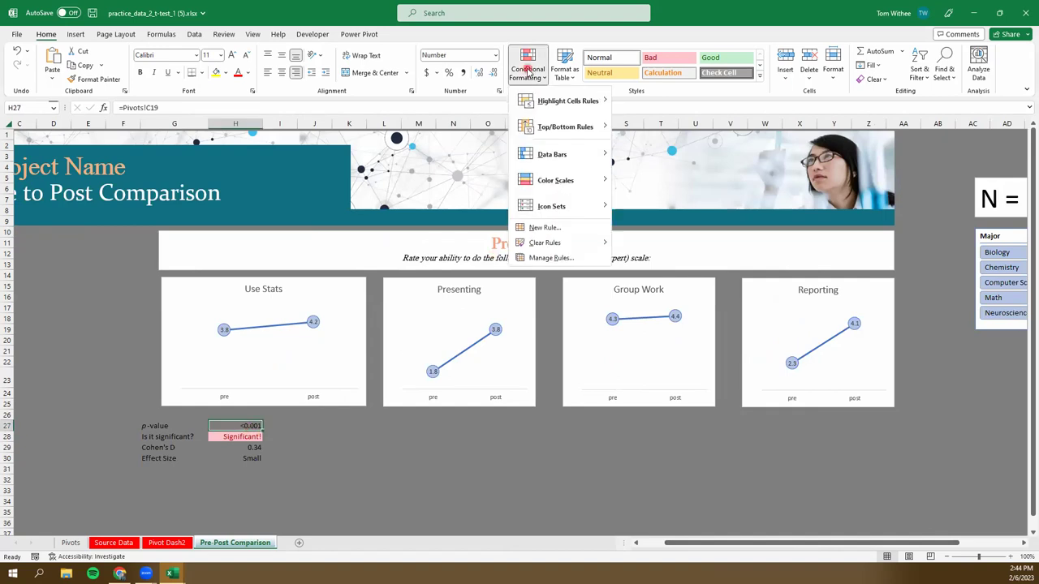
pyautogui.moveTo(544, 100)
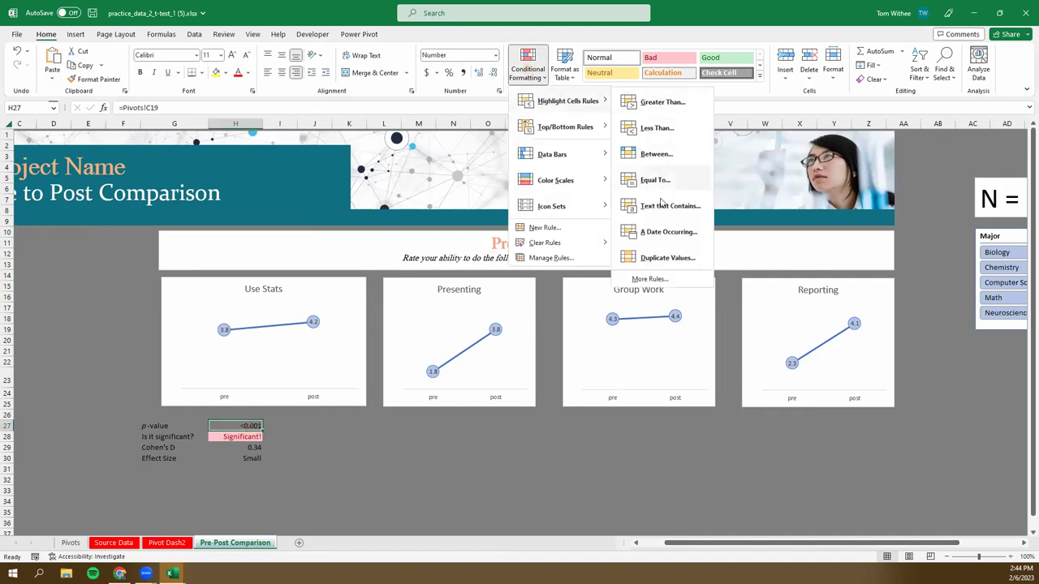
pyautogui.click(658, 208)
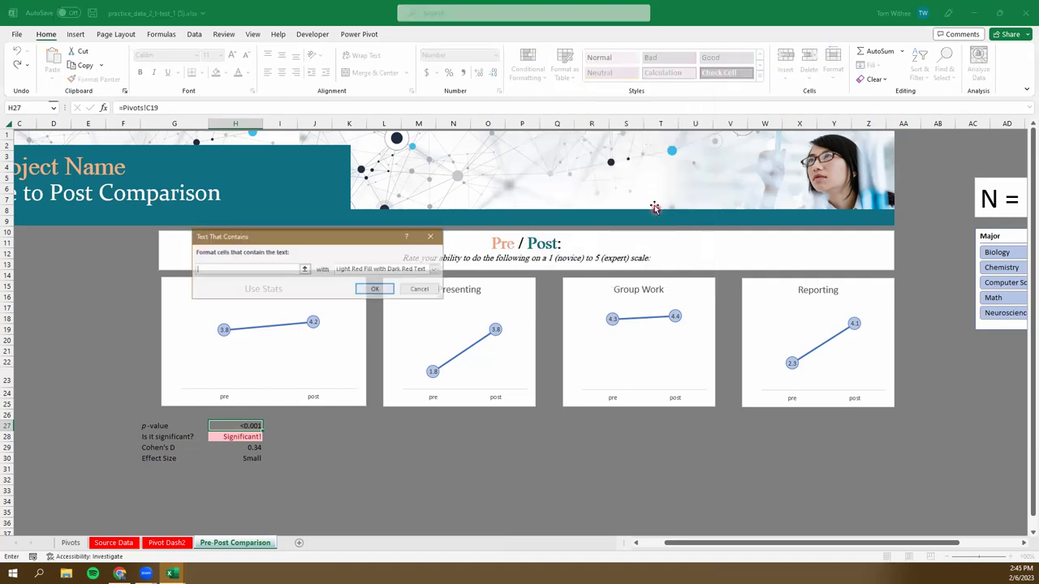
pyautogui.write('<')
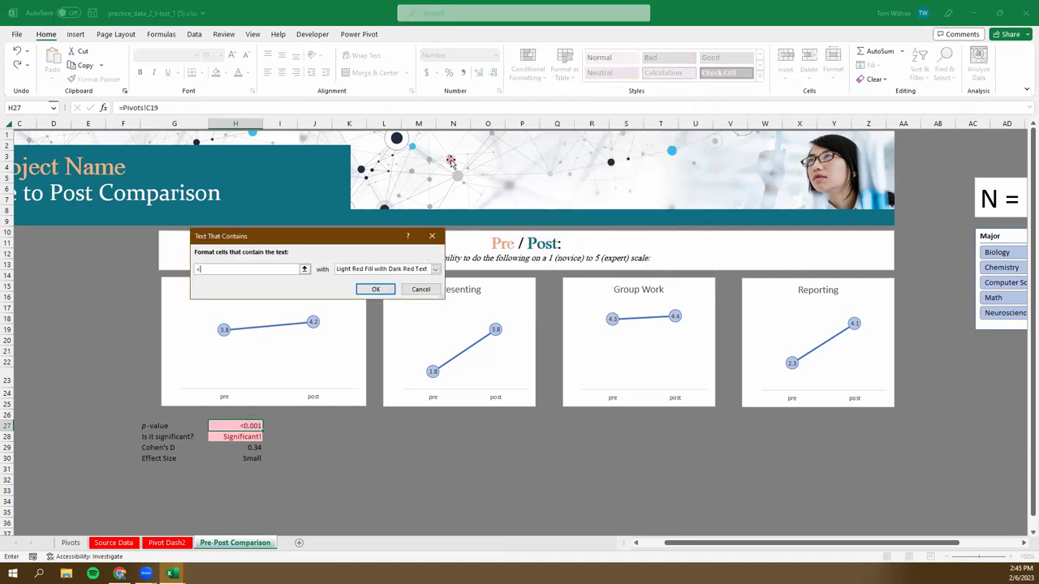
pyautogui.click(375, 289)
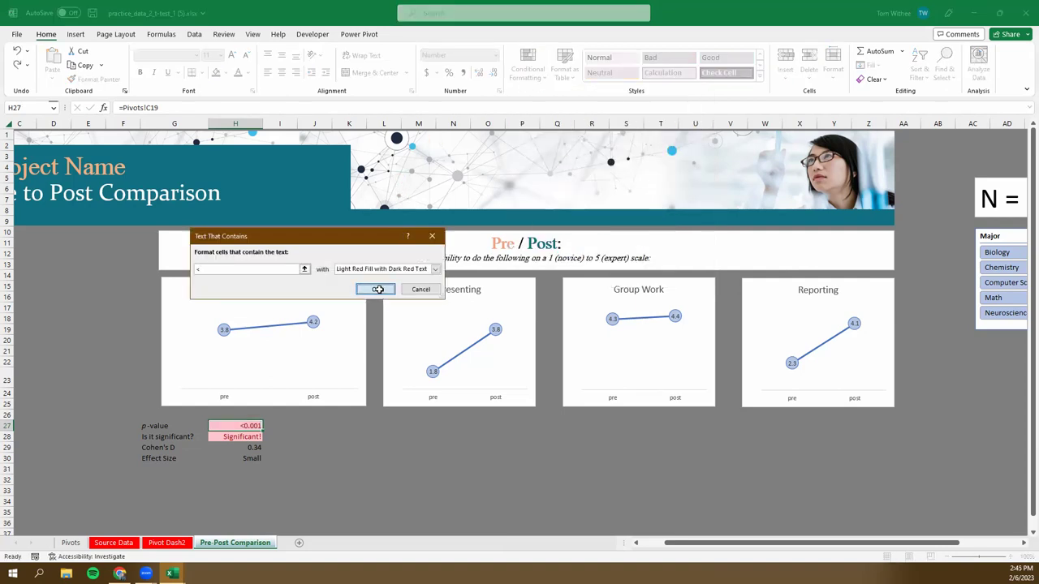
pyautogui.click(362, 439)
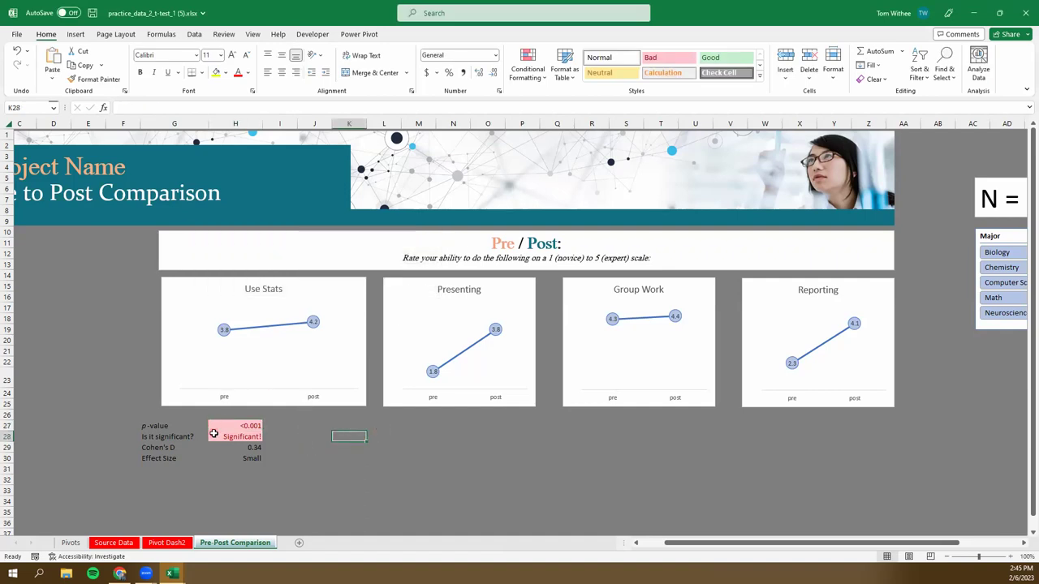
# - Review the G27:H30 stats block from p-value to Effect Size, then deselect it
pyautogui.click(245, 426)
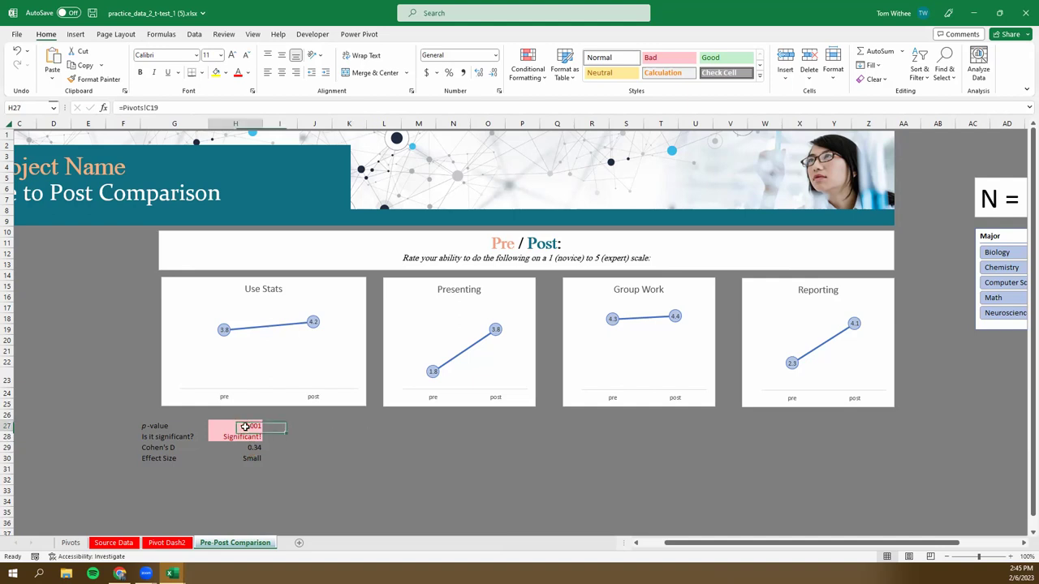
pyautogui.click(248, 438)
pyautogui.click(250, 448)
pyautogui.click(251, 459)
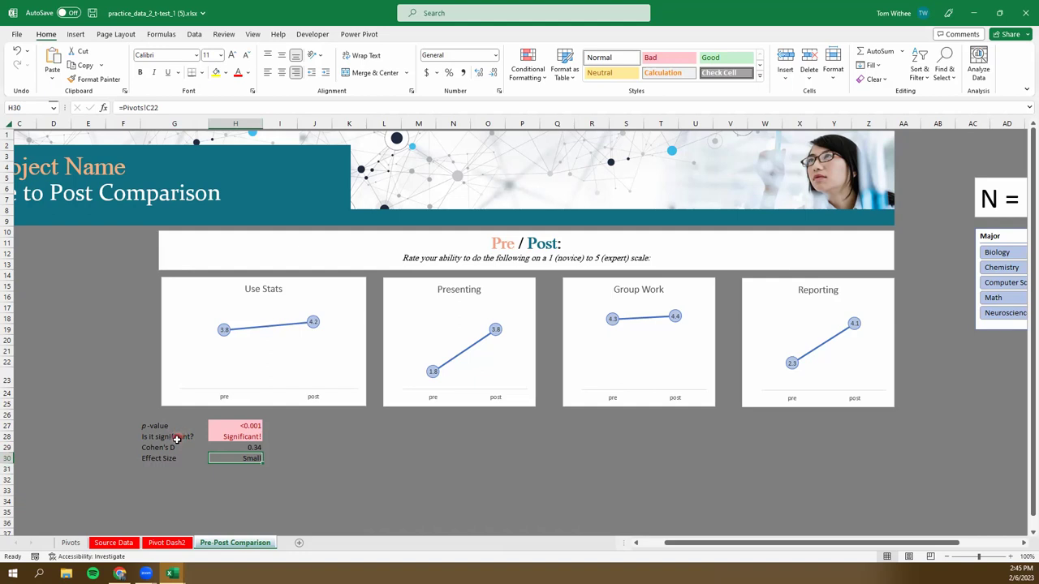
pyautogui.moveTo(150, 427); pyautogui.dragTo(233, 458)
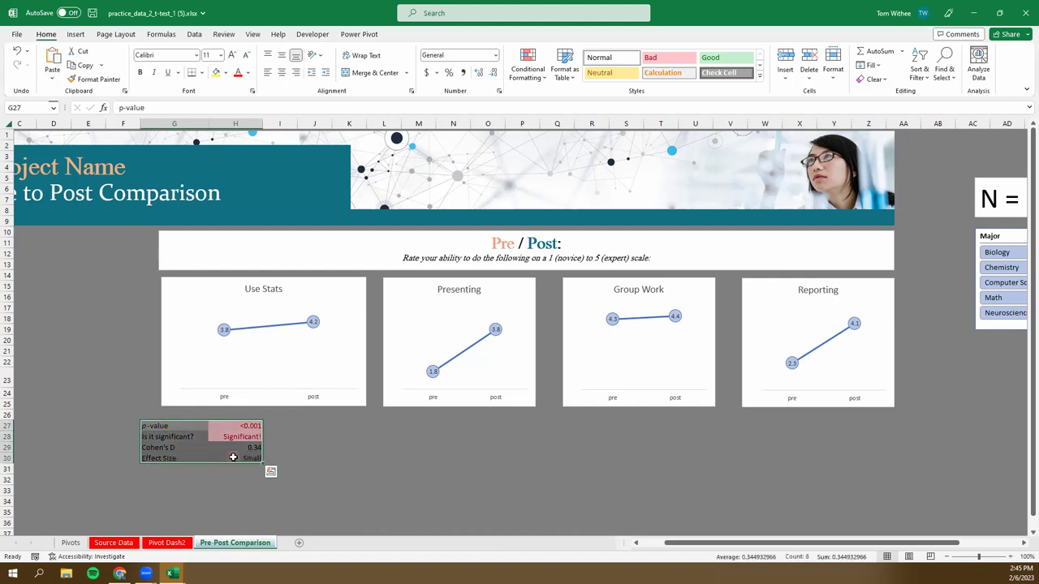
pyautogui.click(376, 449)
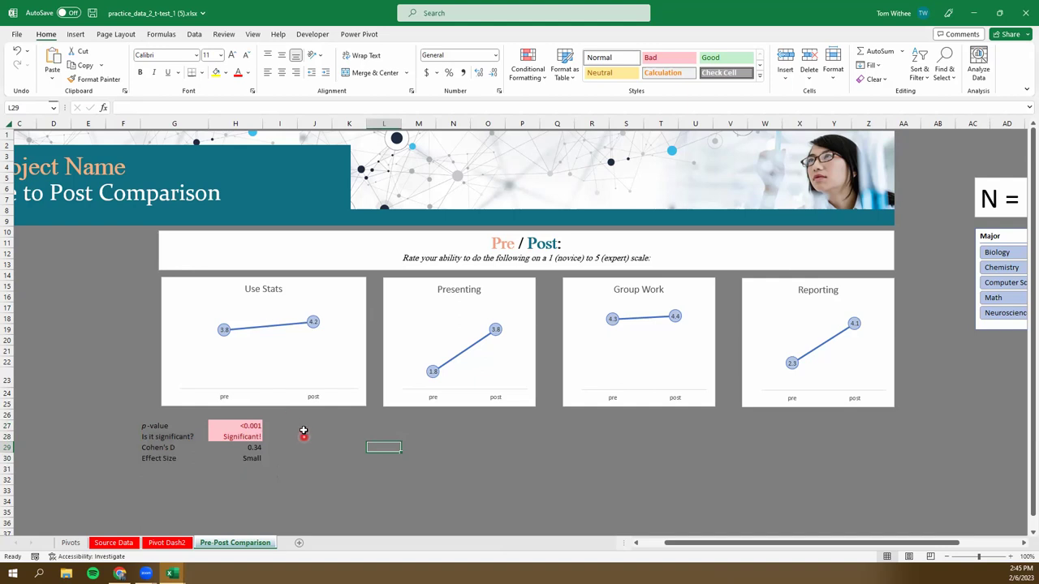
pyautogui.press('Up')
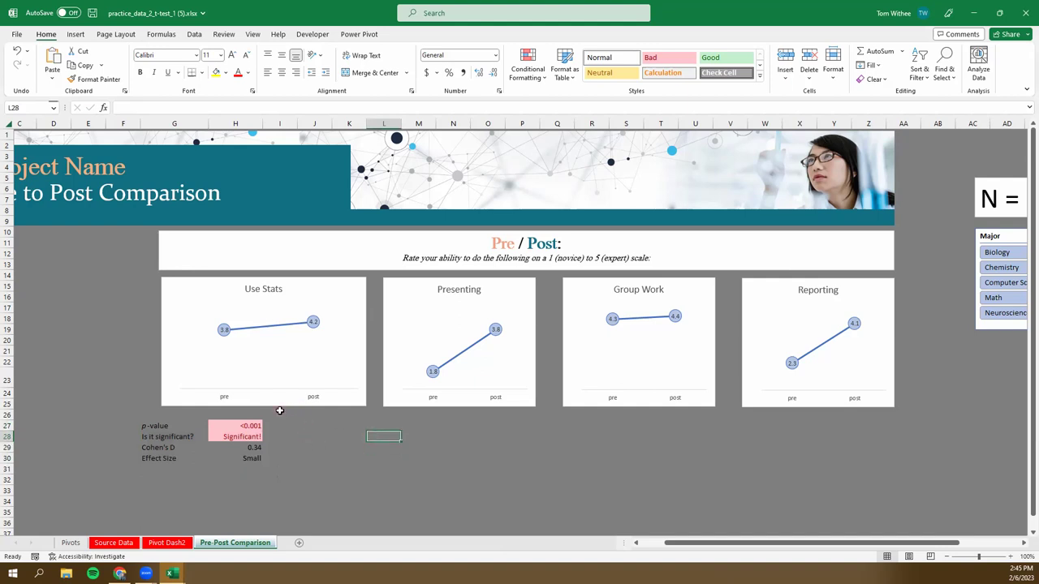
# - Move the N = 583 label to the top right of the chart
pyautogui.click(990, 196)
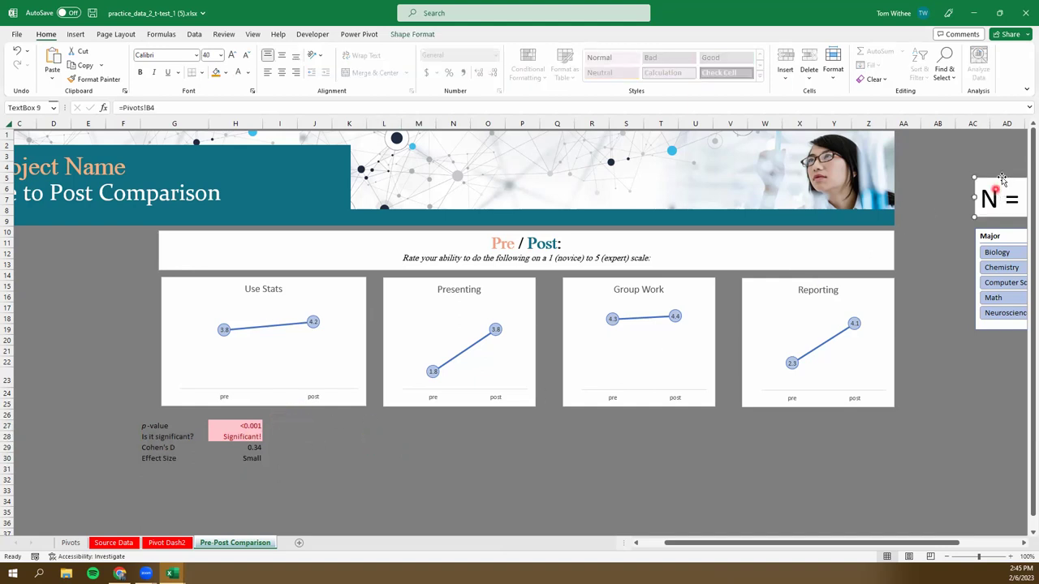
pyautogui.moveTo(966, 180); pyautogui.dragTo(926, 166)
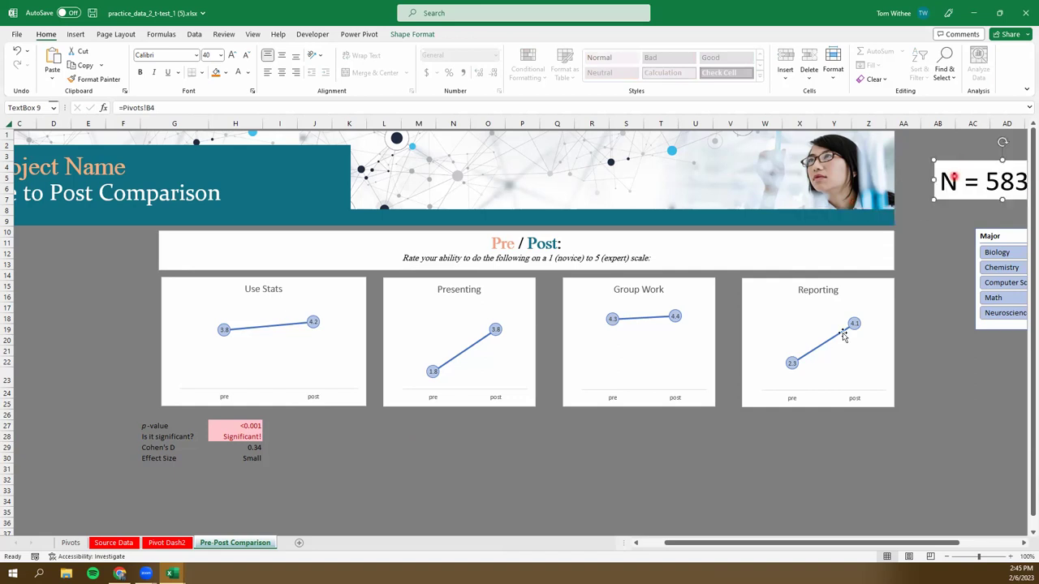
pyautogui.click(418, 424)
# - Draw a text box below the Presenting chart and link it to Pivots!E18
pyautogui.click(75, 34)
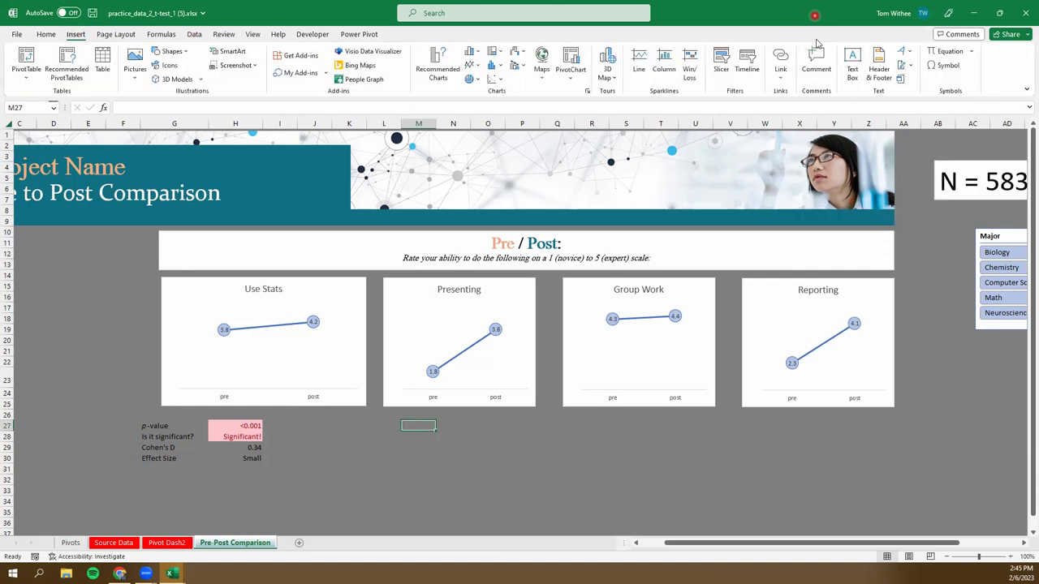
pyautogui.click(852, 63)
pyautogui.moveTo(410, 425); pyautogui.dragTo(496, 469)
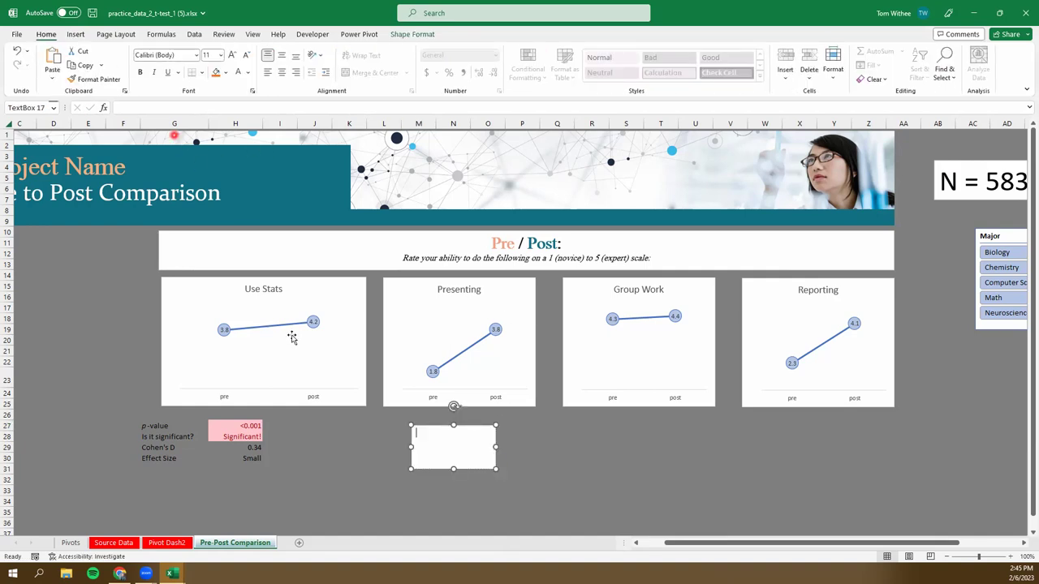
pyautogui.moveTo(439, 427); pyautogui.dragTo(420, 422)
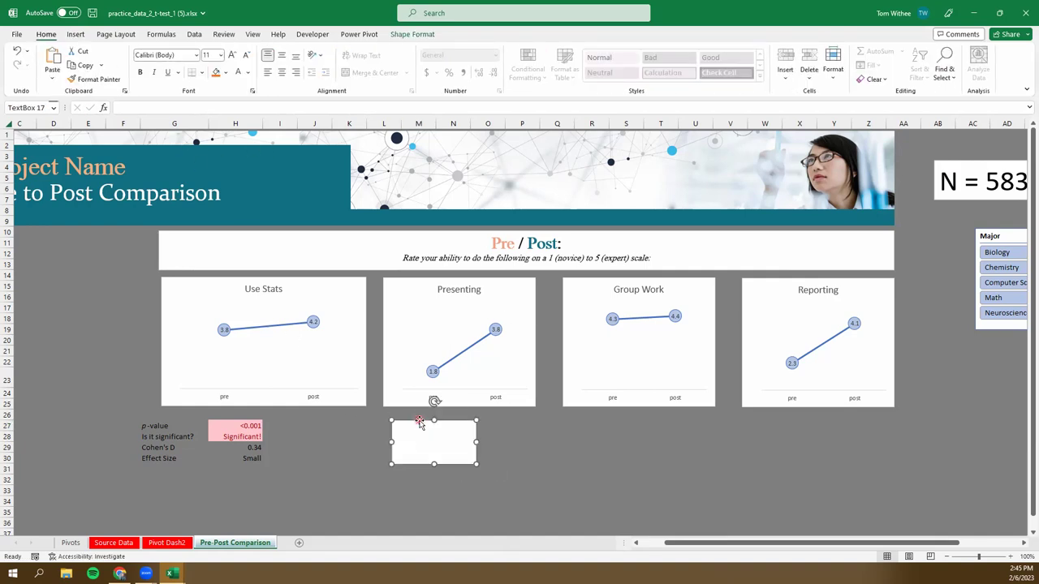
pyautogui.click(174, 108)
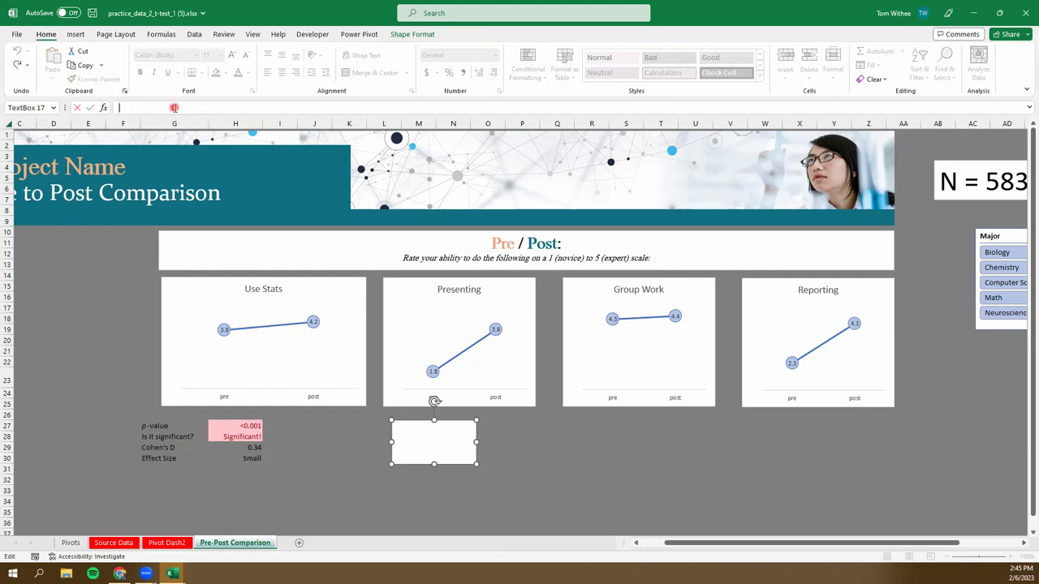
pyautogui.write('=')
pyautogui.click(70, 543)
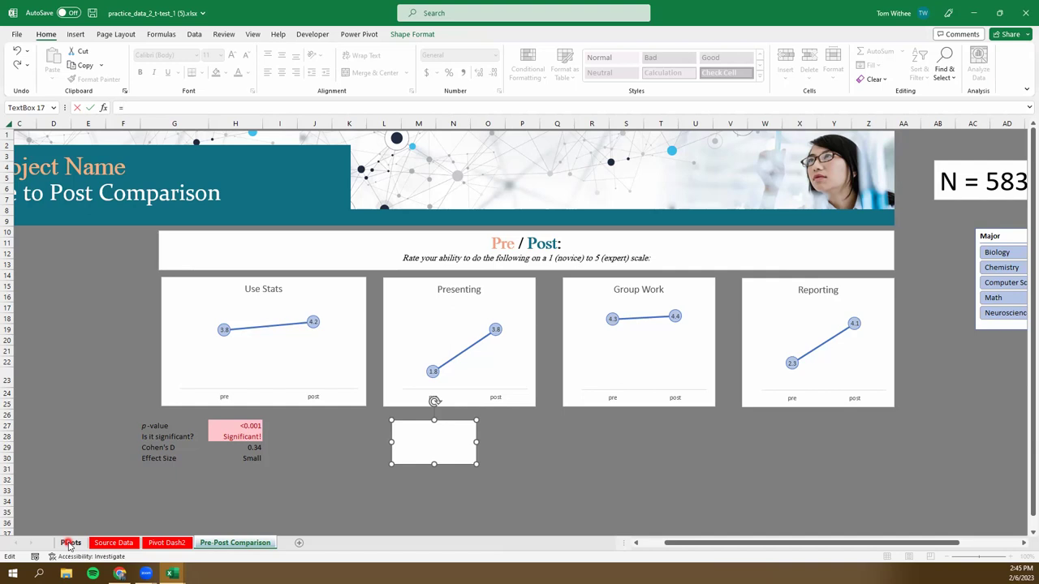
pyautogui.click(69, 543)
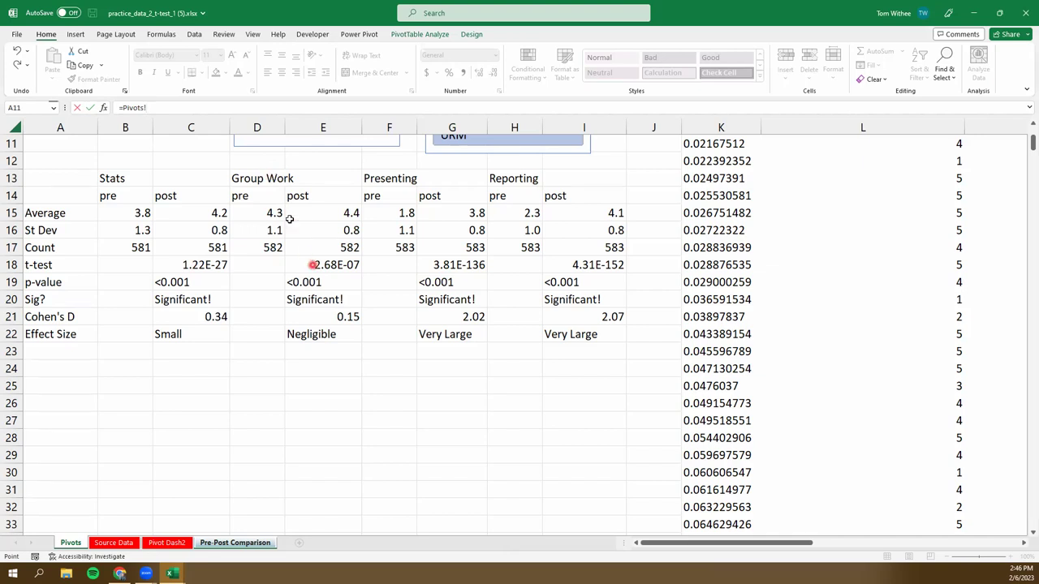
pyautogui.click(314, 264)
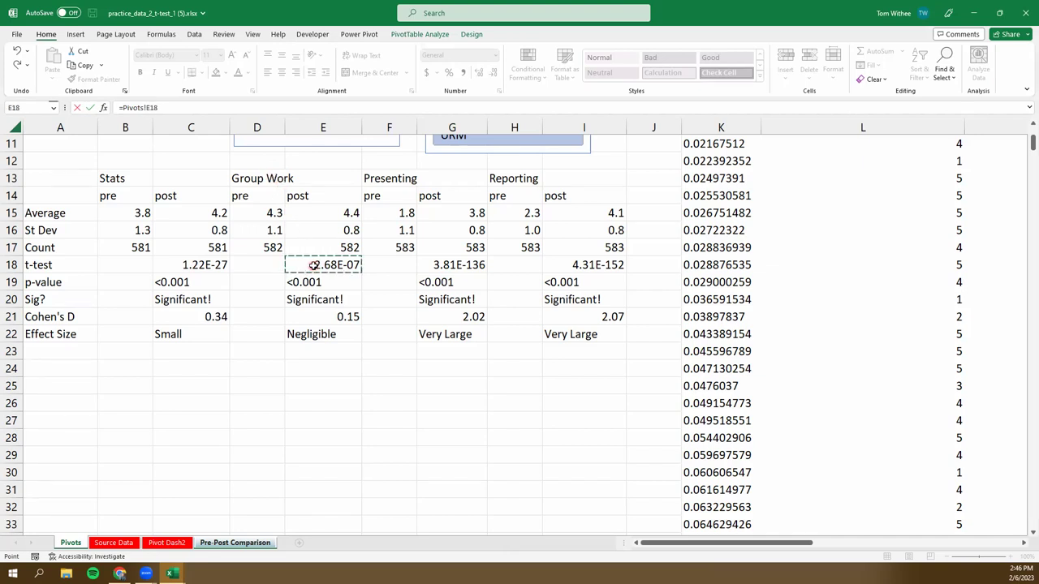
pyautogui.press('Return')
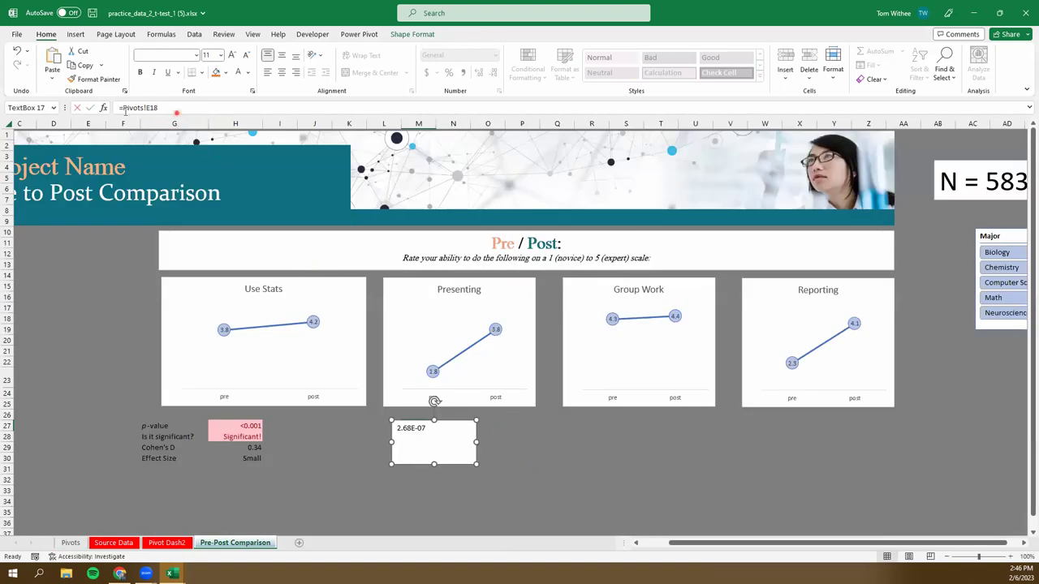
# - Relink the text box to Pivots!E19 so it shows <0.001, and shrink it to one line
pyautogui.moveTo(158, 107); pyautogui.dragTo(93, 112)
pyautogui.write('=')
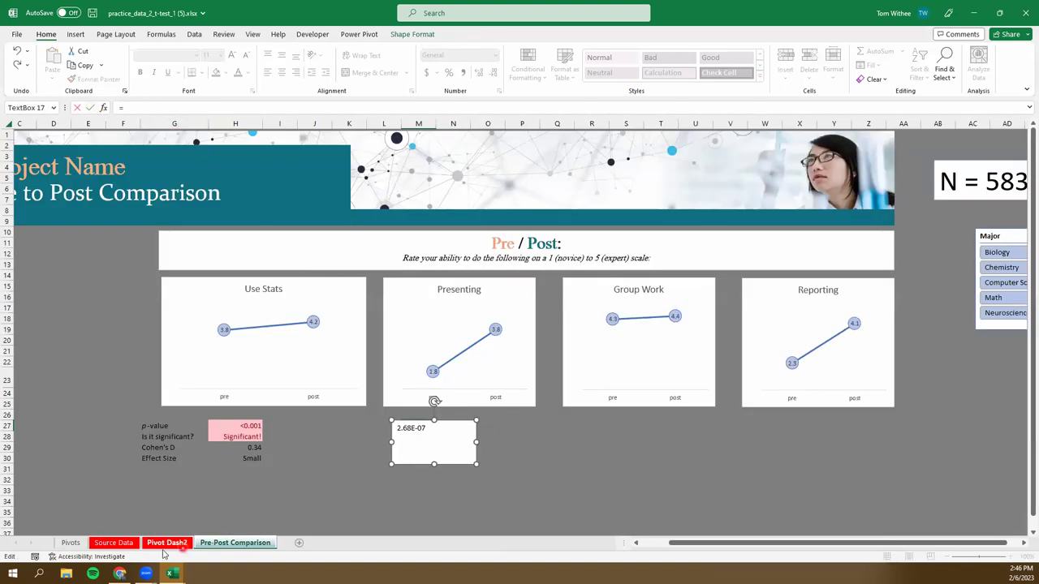
pyautogui.click(71, 543)
pyautogui.click(316, 282)
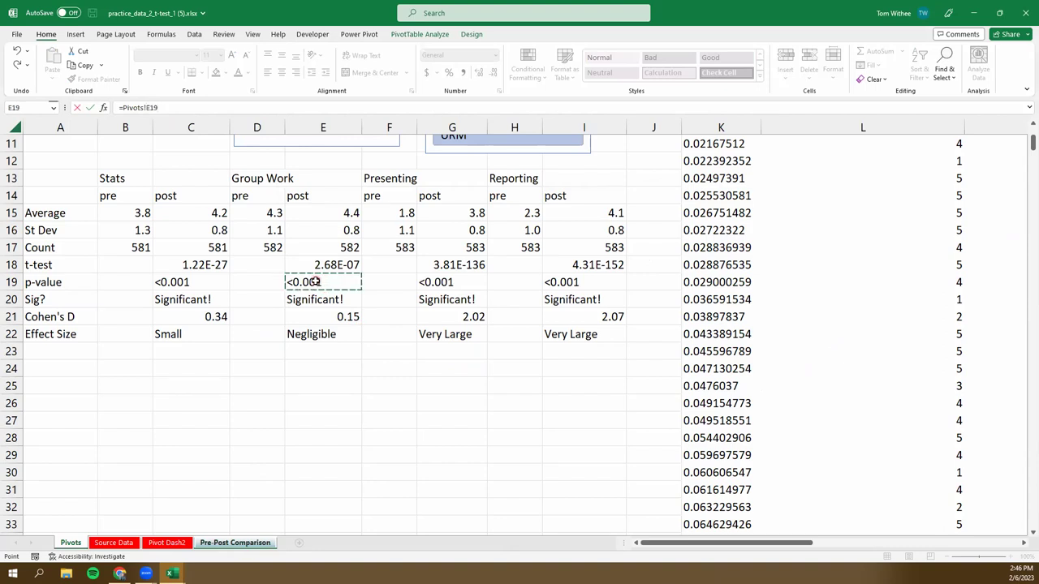
pyautogui.press('Return')
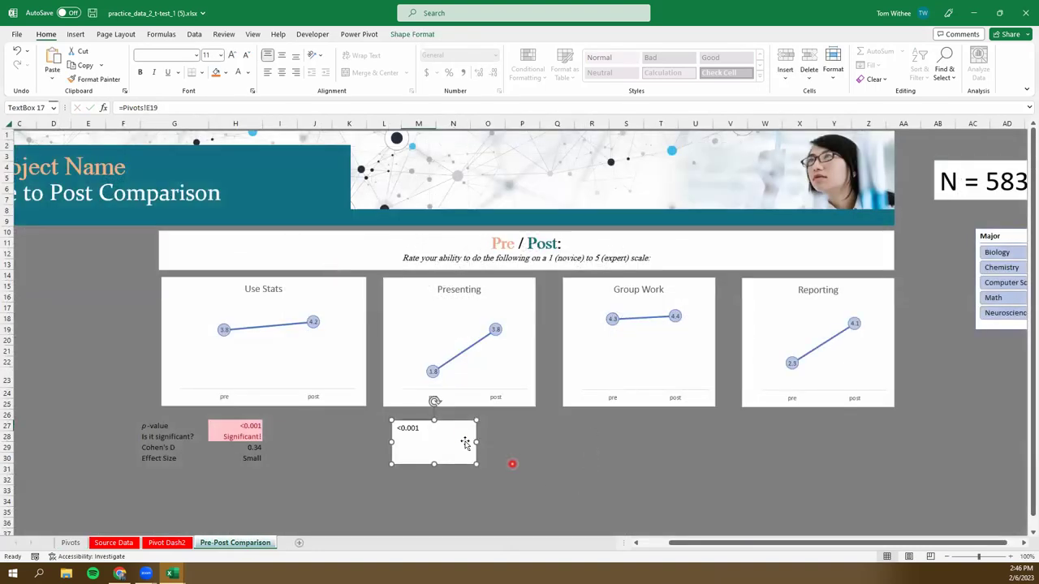
pyautogui.moveTo(434, 458); pyautogui.dragTo(438, 428)
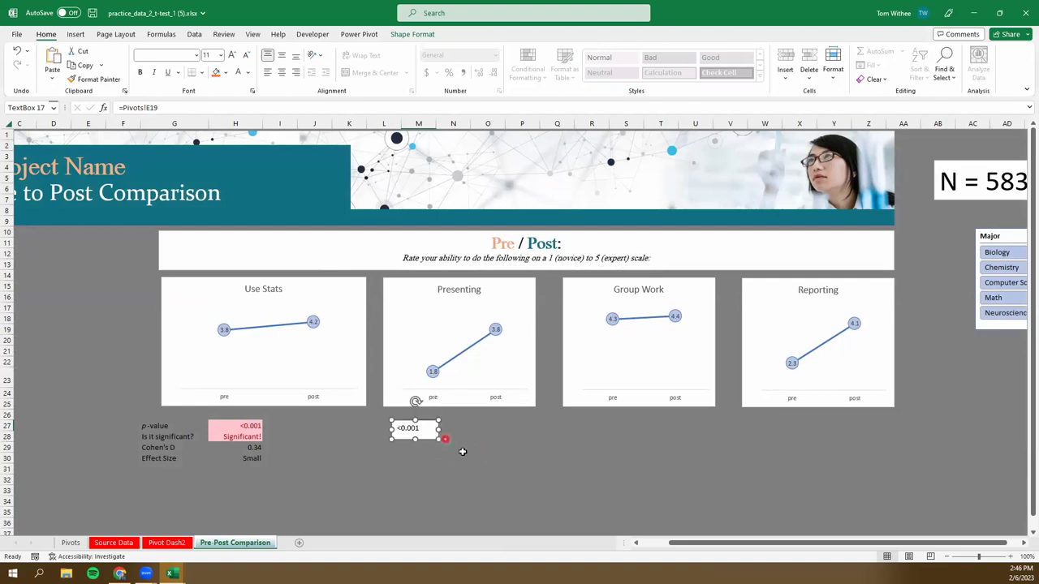
pyautogui.click(460, 449)
# - Place the <0.001 label under the chart's post side and stack three pasted copies beneath it
pyautogui.click(410, 434)
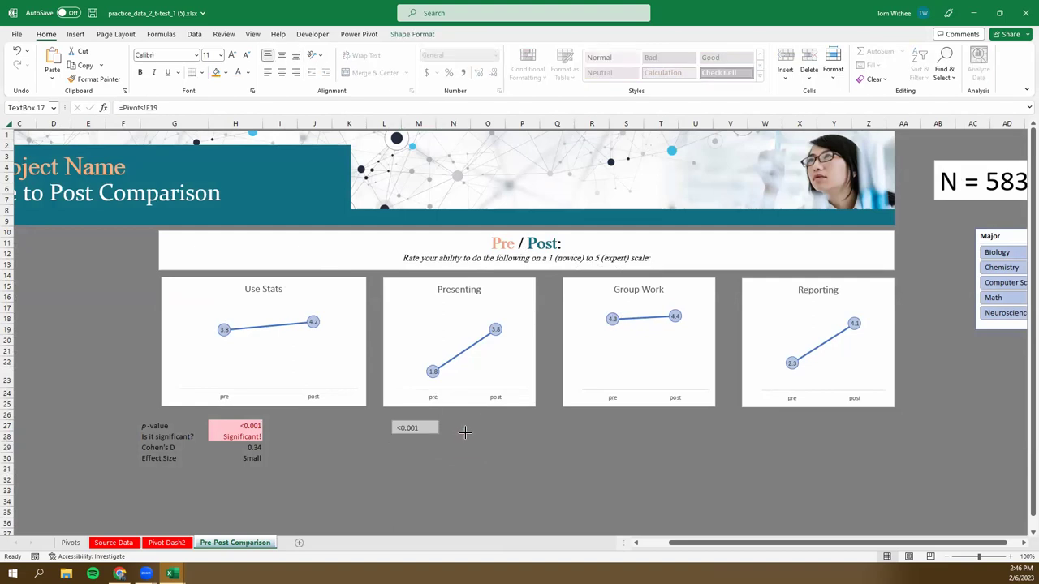
pyautogui.moveTo(415, 434); pyautogui.dragTo(513, 438)
pyautogui.click(512, 469)
pyautogui.click(509, 439)
pyautogui.click(489, 472)
pyautogui.hotkey('ctrl', 'v')
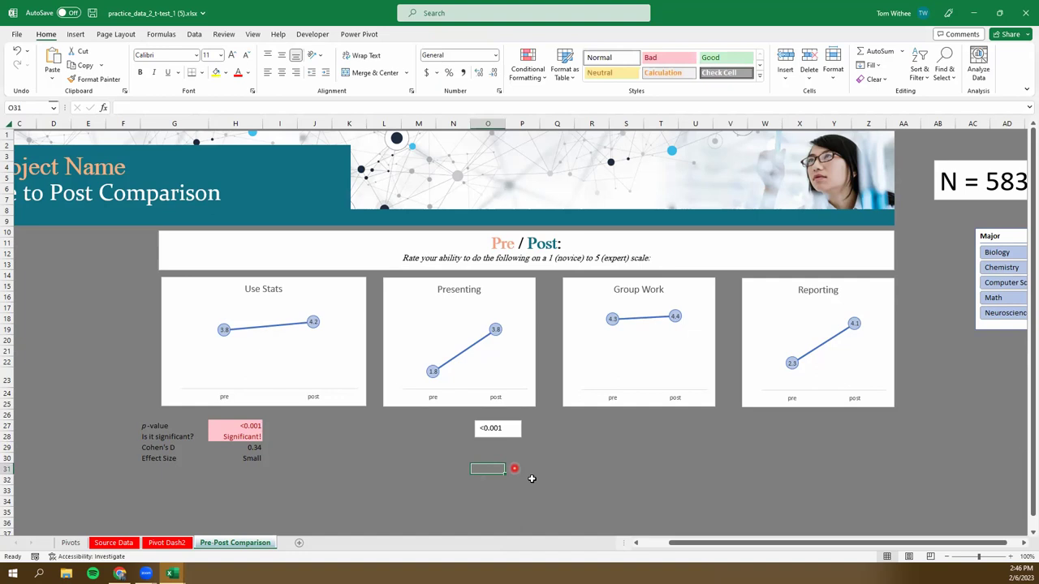
pyautogui.moveTo(509, 465)
pyautogui.mouseDown()
pyautogui.moveTo(509, 441)
pyautogui.moveTo(517, 465)
pyautogui.moveTo(497, 465)
pyautogui.mouseUp()
pyautogui.click(558, 431)
pyautogui.hotkey('ctrl', 'v')
pyautogui.click(557, 447)
pyautogui.hotkey('ctrl', 'v')
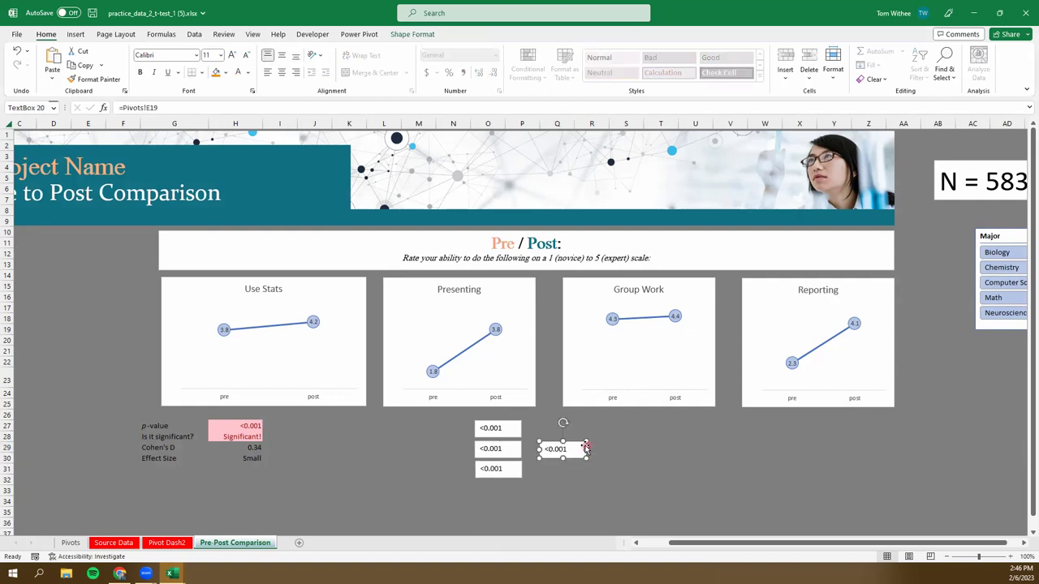
pyautogui.moveTo(578, 447); pyautogui.dragTo(517, 484)
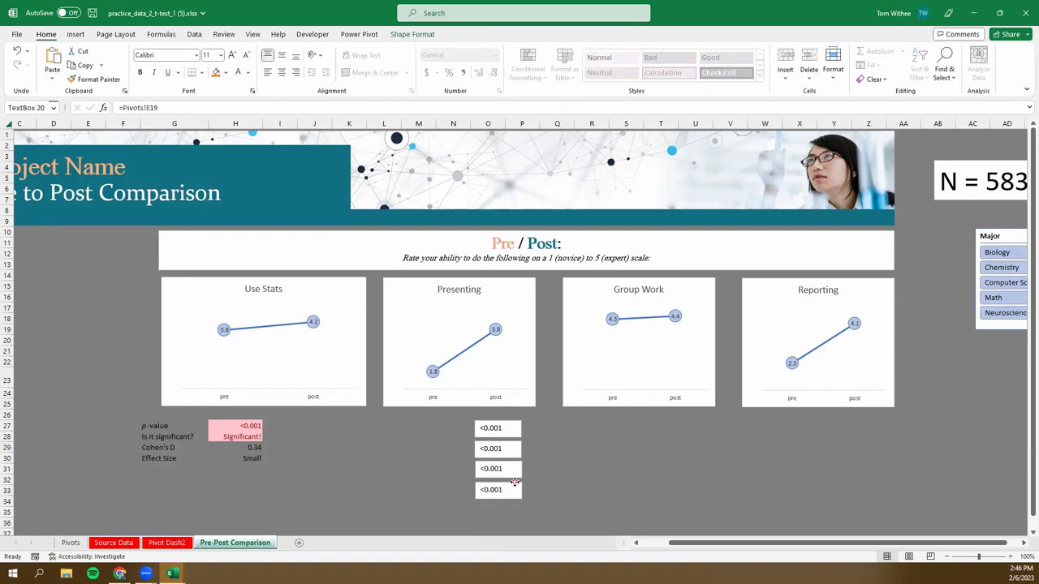
# - Relink the three copies to Pivots E20, E21, E22 to show Significant!, 0.15 and Negligible
pyautogui.click(71, 542)
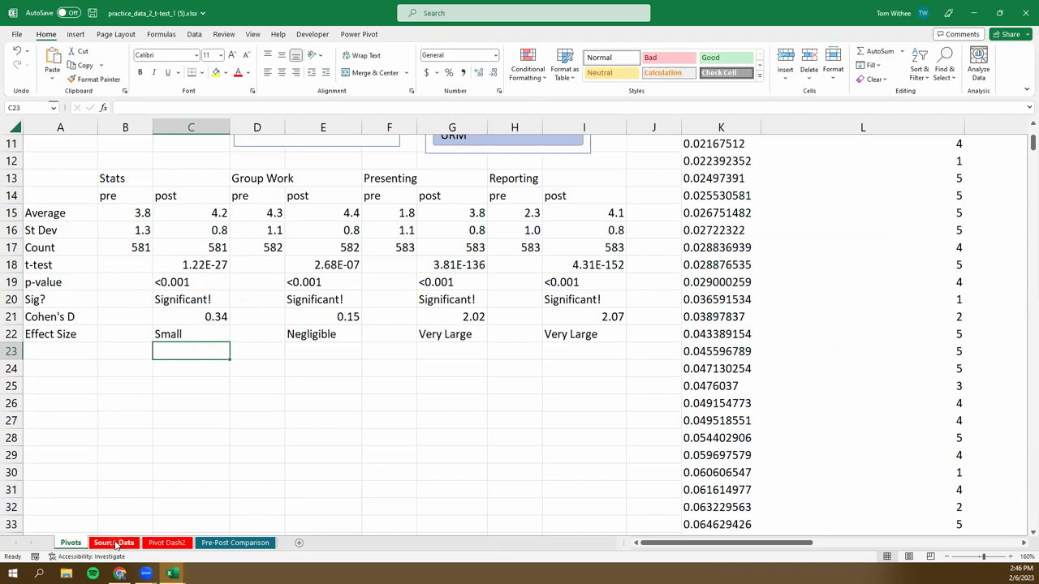
pyautogui.click(223, 542)
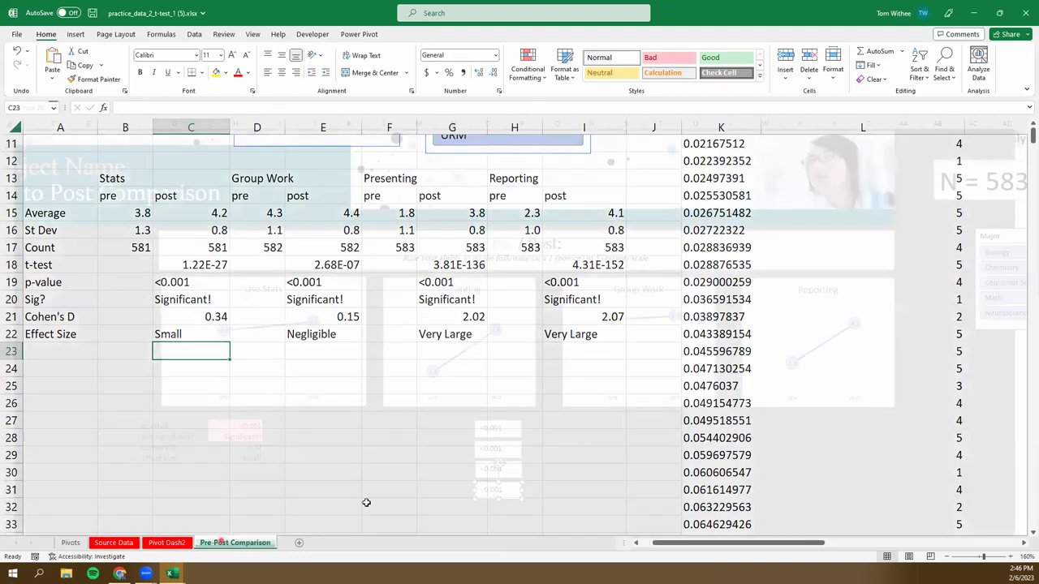
pyautogui.click(499, 451)
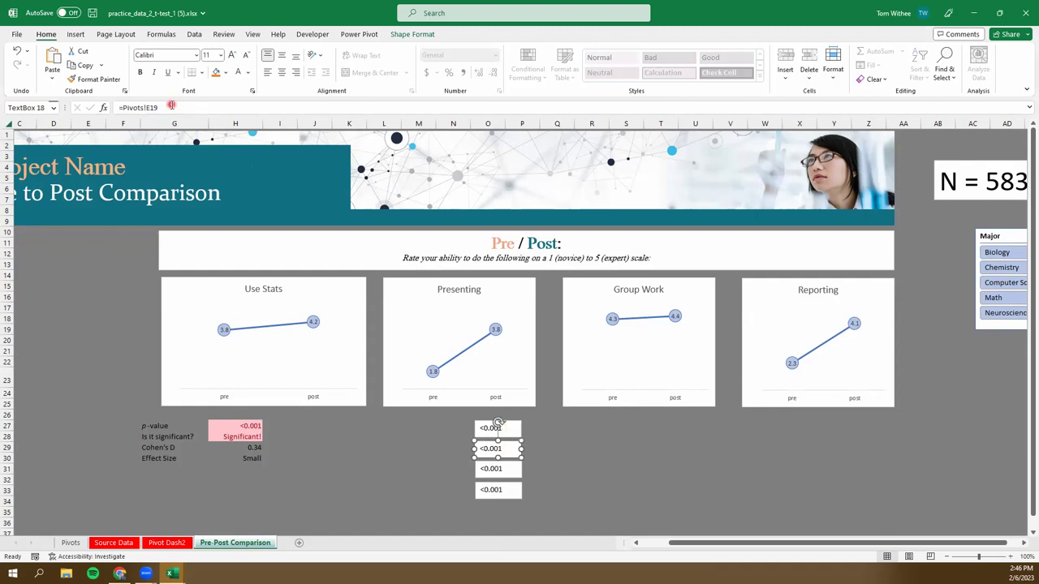
pyautogui.click(171, 106)
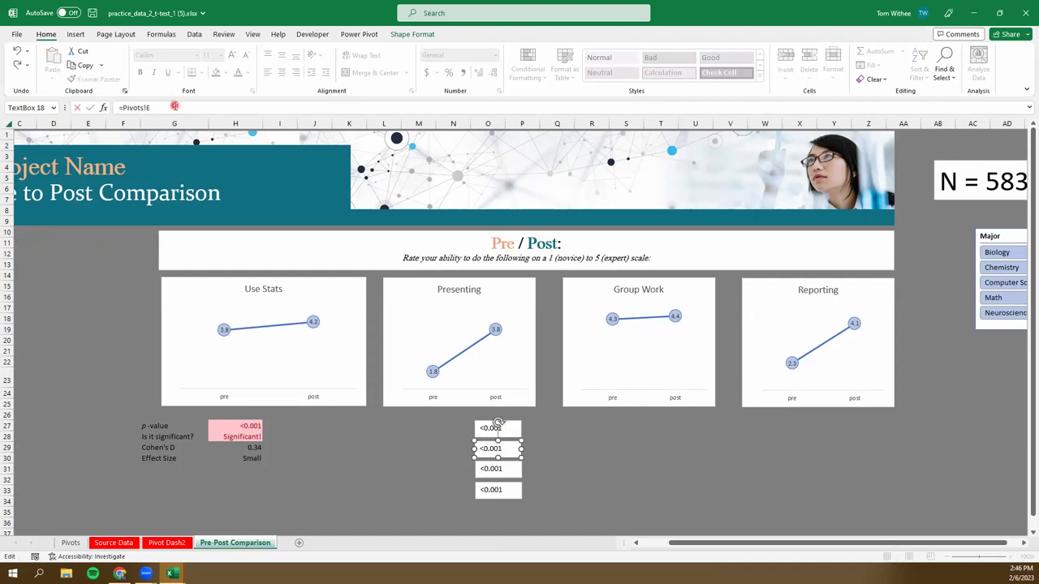
pyautogui.press('Return')
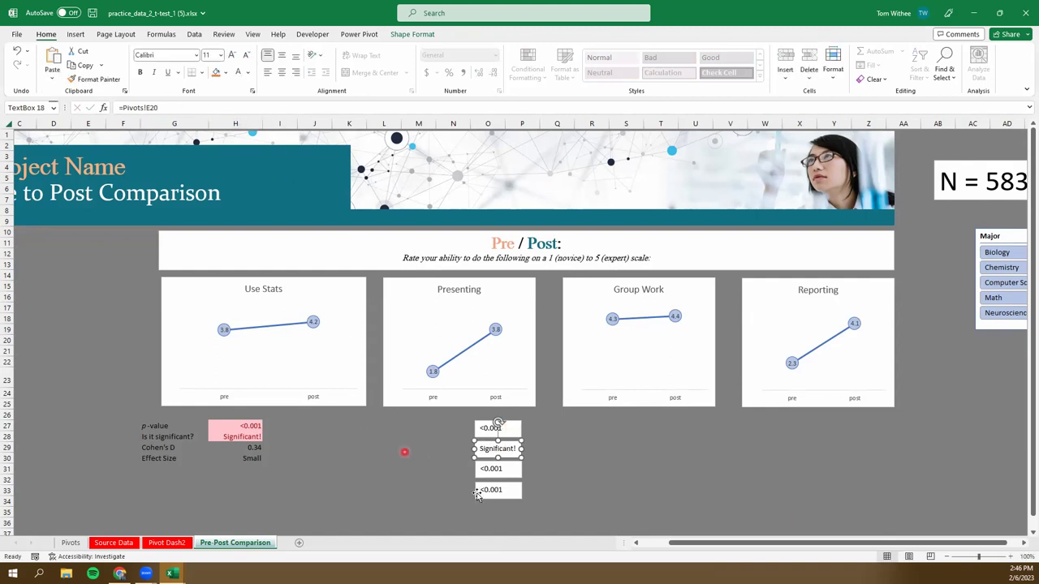
pyautogui.click(518, 469)
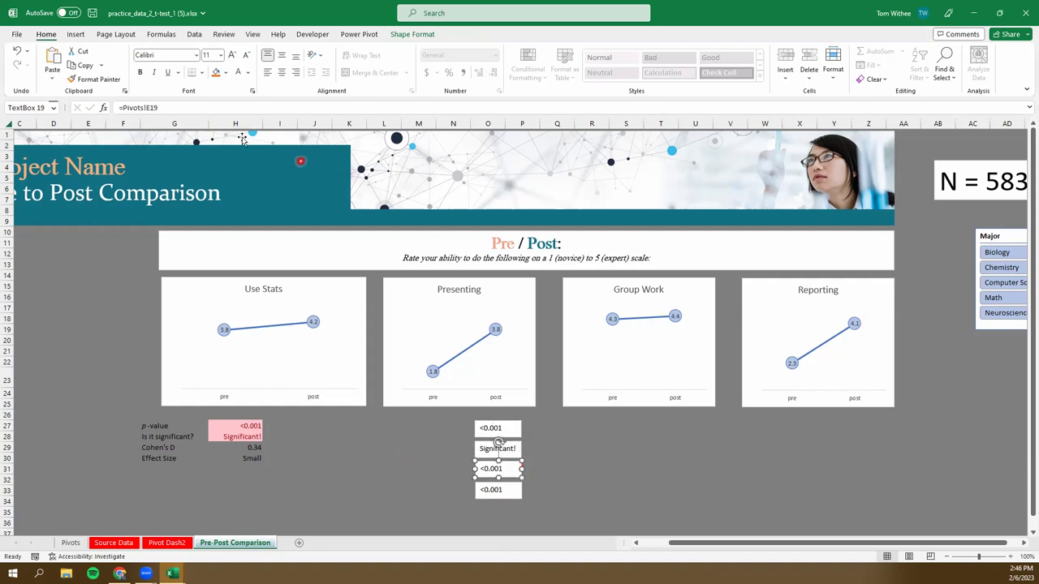
pyautogui.click(189, 107)
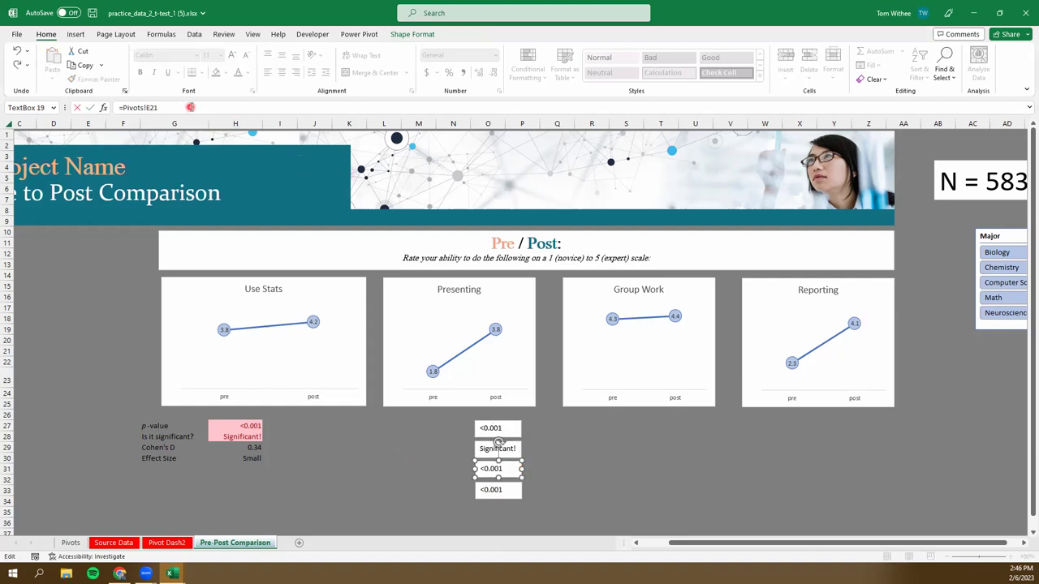
pyautogui.press('Return')
pyautogui.click(507, 497)
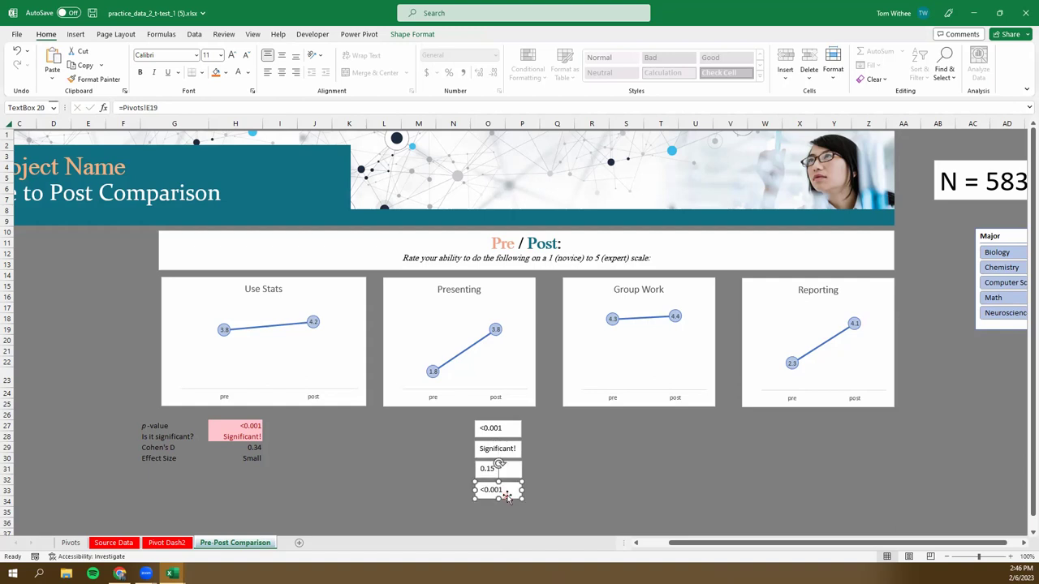
pyautogui.click(165, 107)
pyautogui.press('BackSpace')
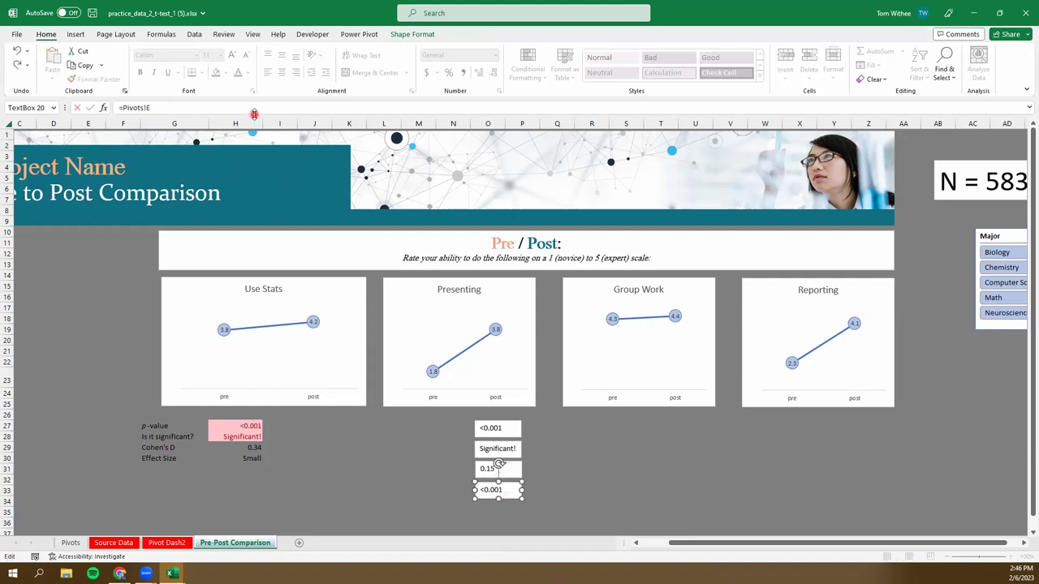
pyautogui.press('Return')
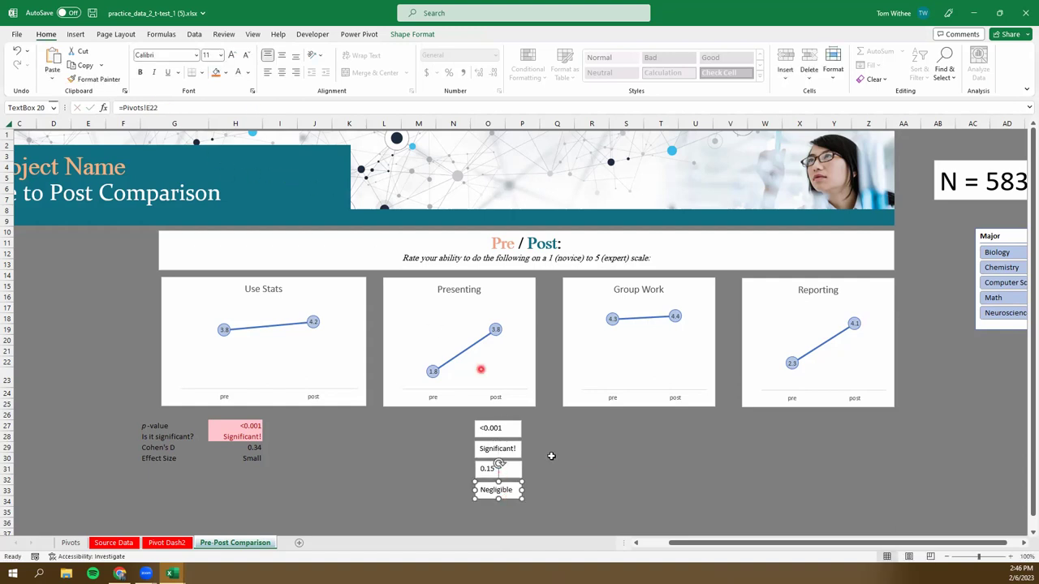
pyautogui.click(586, 461)
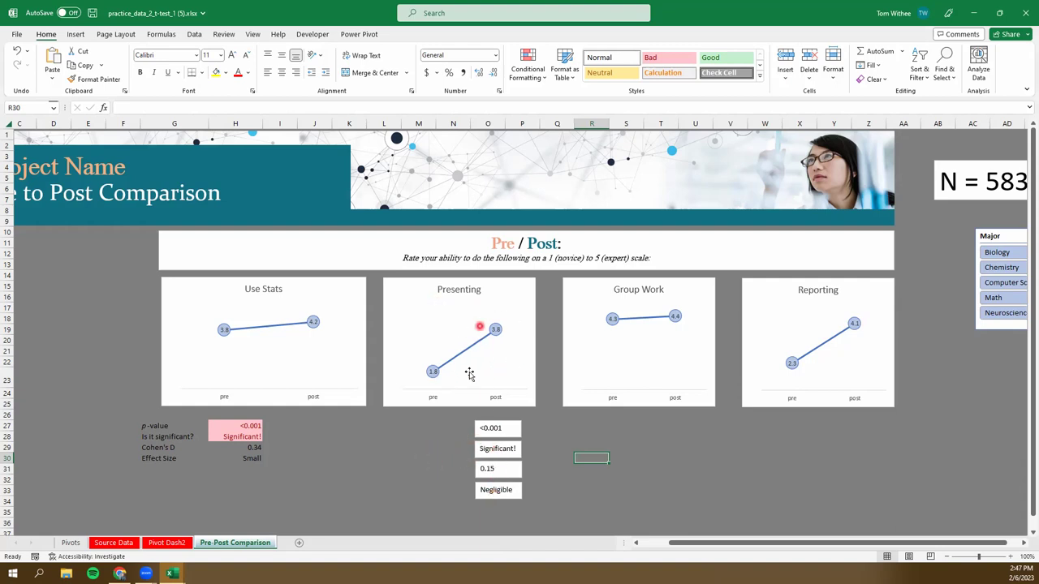
pyautogui.click(467, 405)
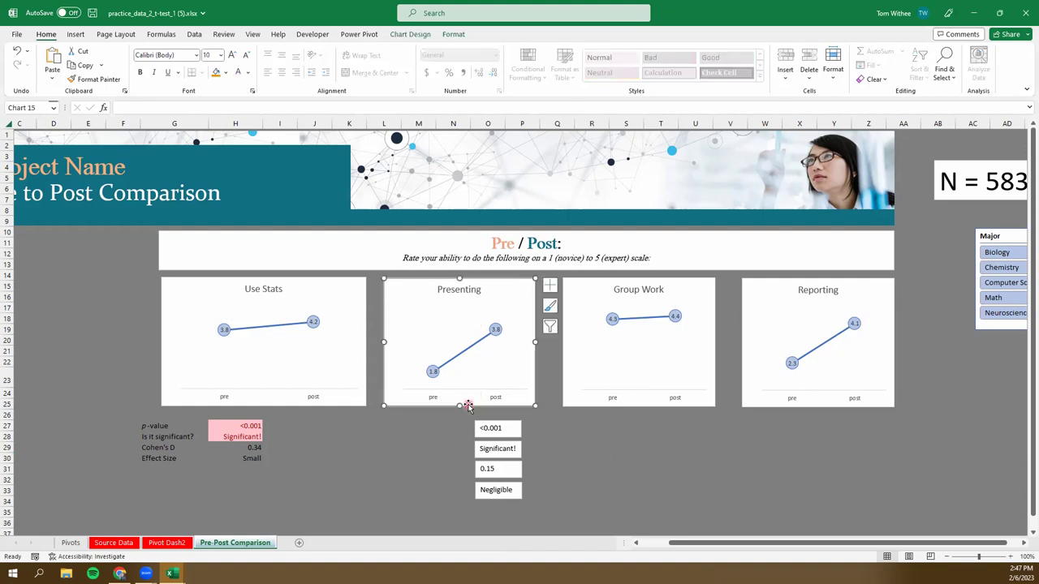
pyautogui.click(502, 436)
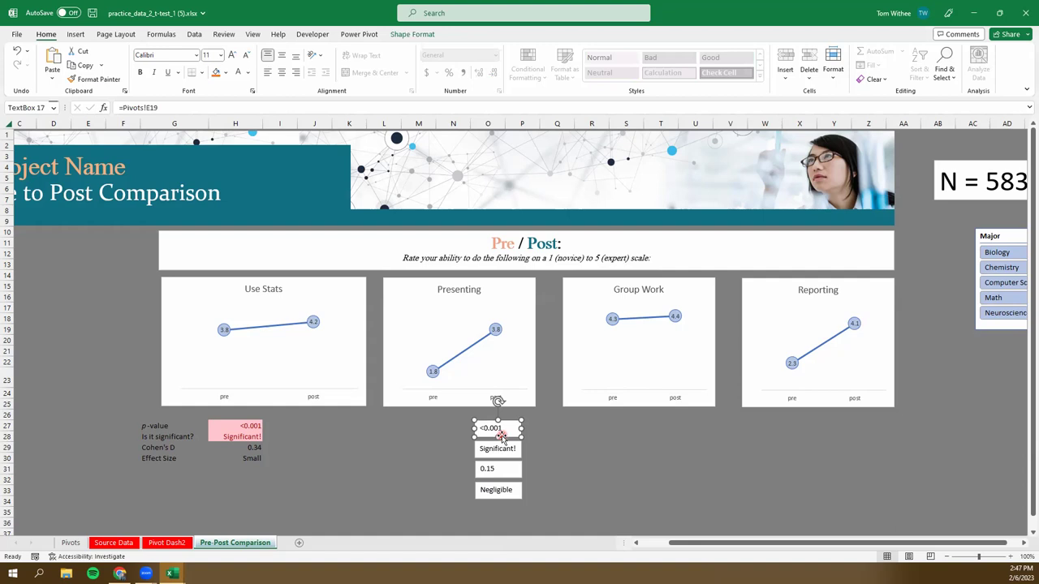
pyautogui.click(221, 427)
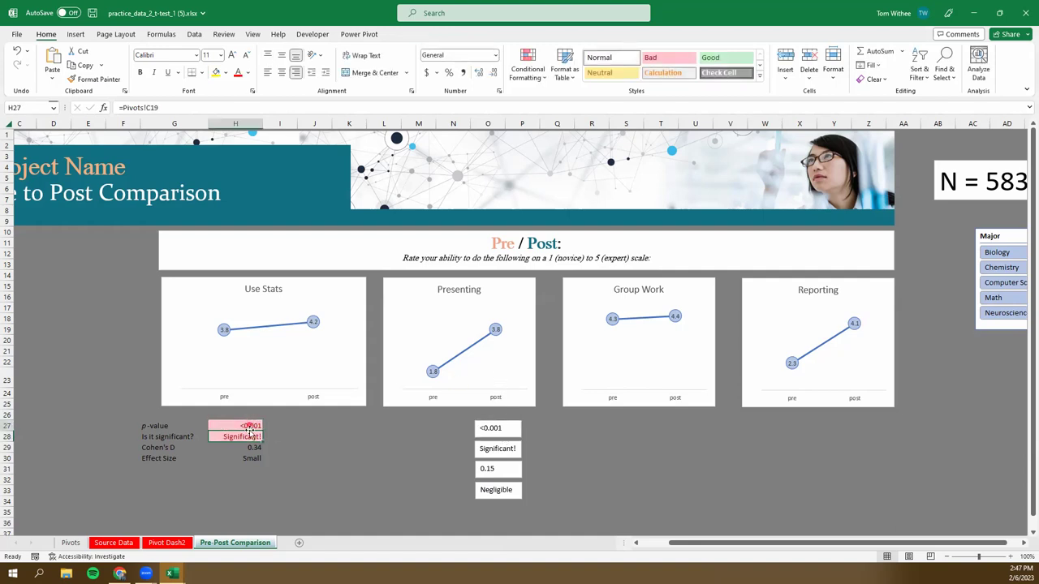
pyautogui.click(246, 424)
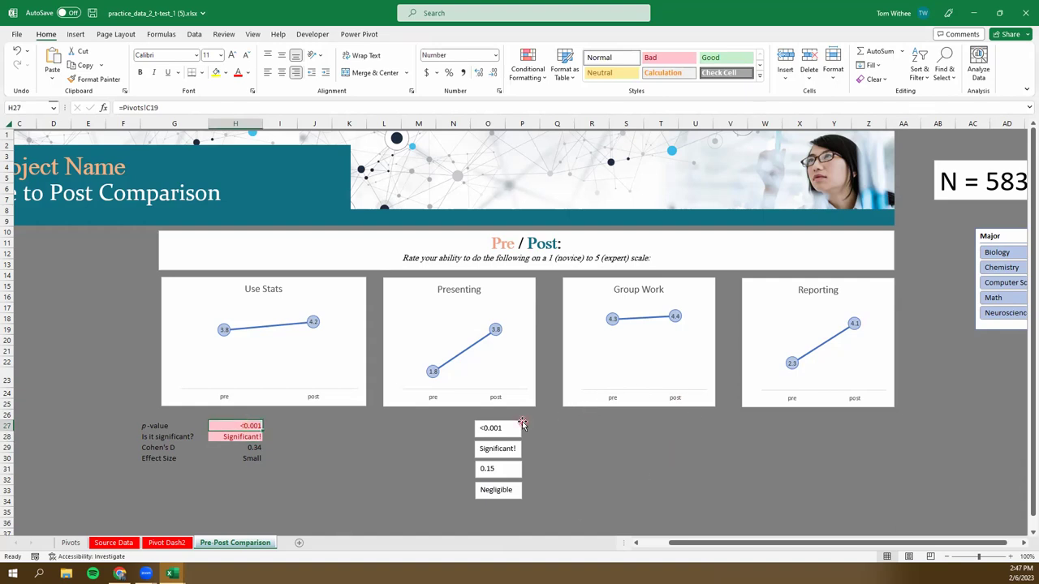
pyautogui.click(517, 428)
pyautogui.click(517, 453)
pyautogui.click(512, 475)
pyautogui.click(508, 495)
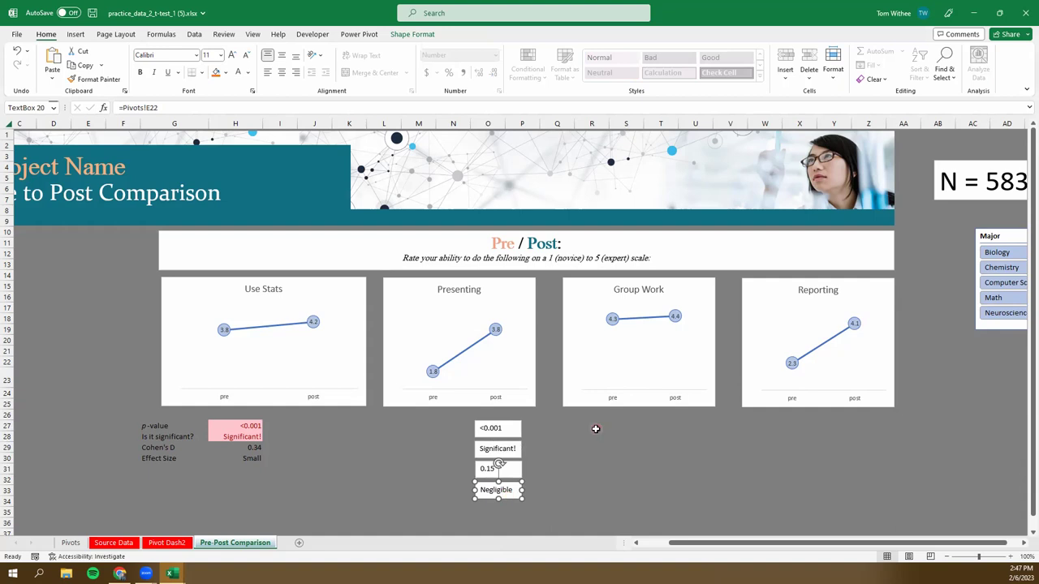
pyautogui.click(466, 512)
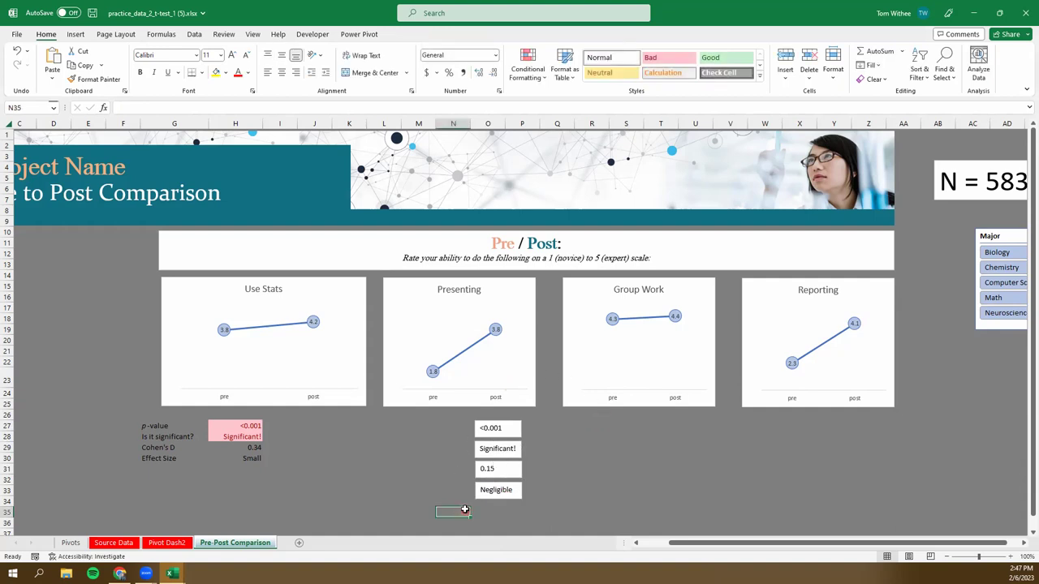
pyautogui.click(428, 426)
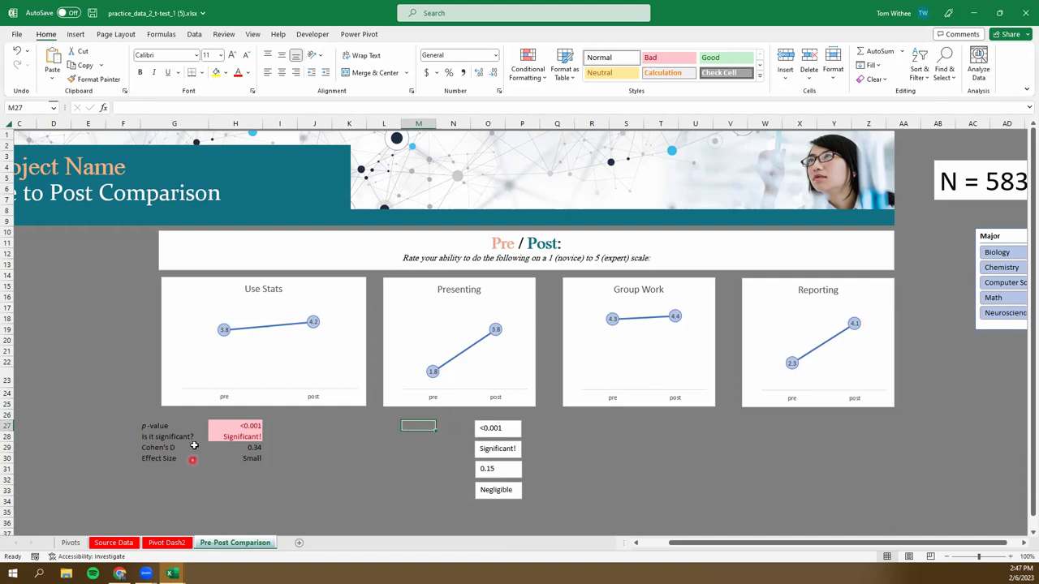
pyautogui.moveTo(150, 426); pyautogui.dragTo(162, 458)
pyautogui.click(438, 434)
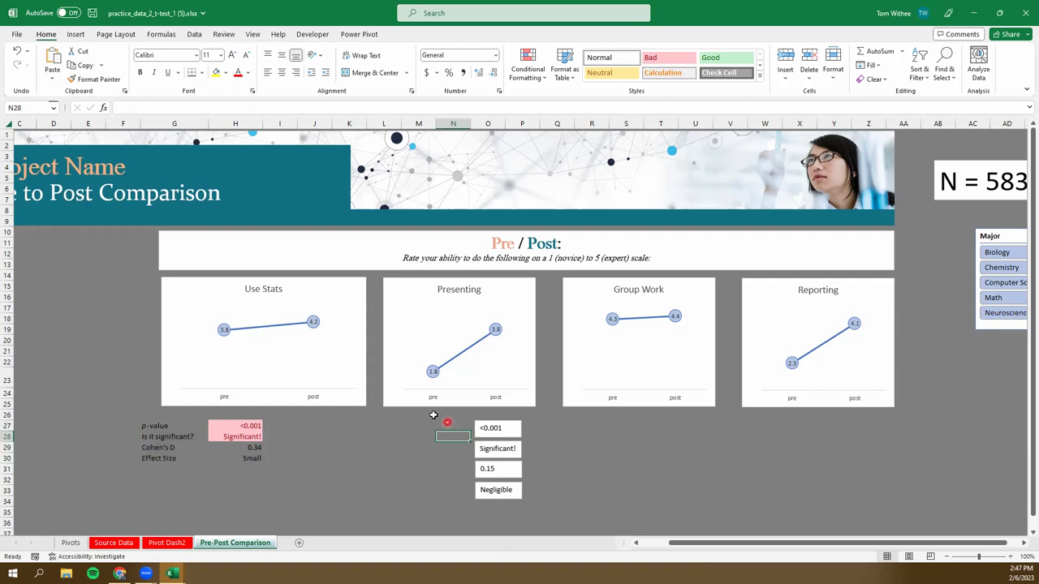
pyautogui.moveTo(172, 573)
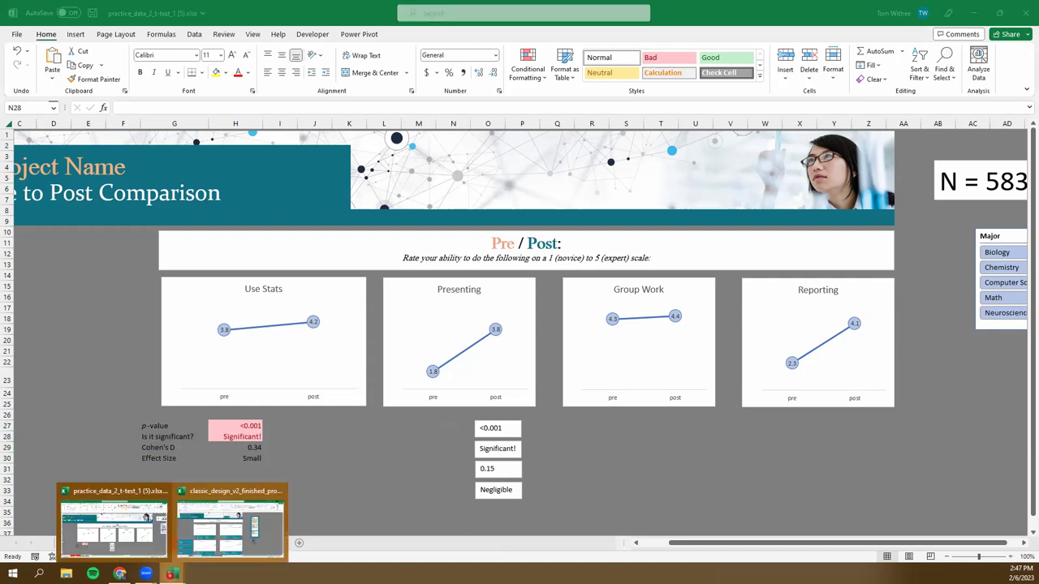
# - Switch to classic_design_v2 and select each chart's Significant and effect-size boxes (Small, Very Large)
pyautogui.click(234, 528)
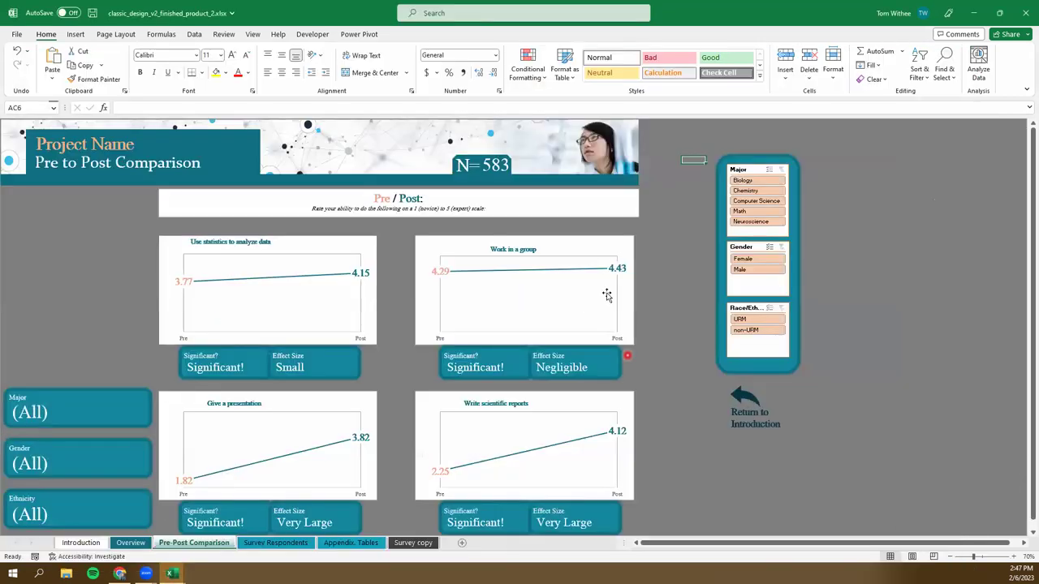
pyautogui.click(215, 366)
pyautogui.click(325, 364)
pyautogui.click(223, 522)
pyautogui.click(312, 522)
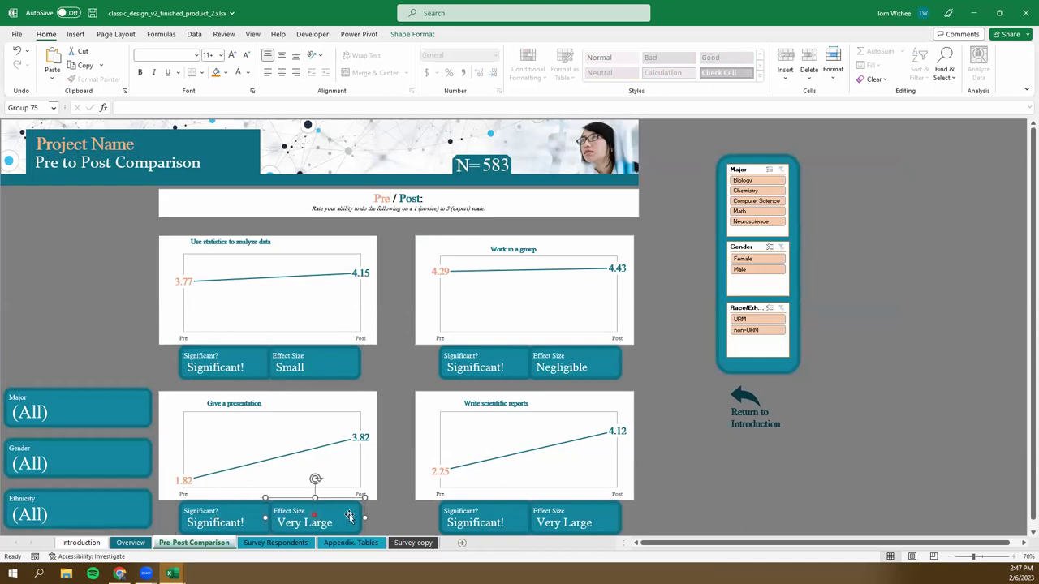
pyautogui.click(487, 522)
pyautogui.click(573, 522)
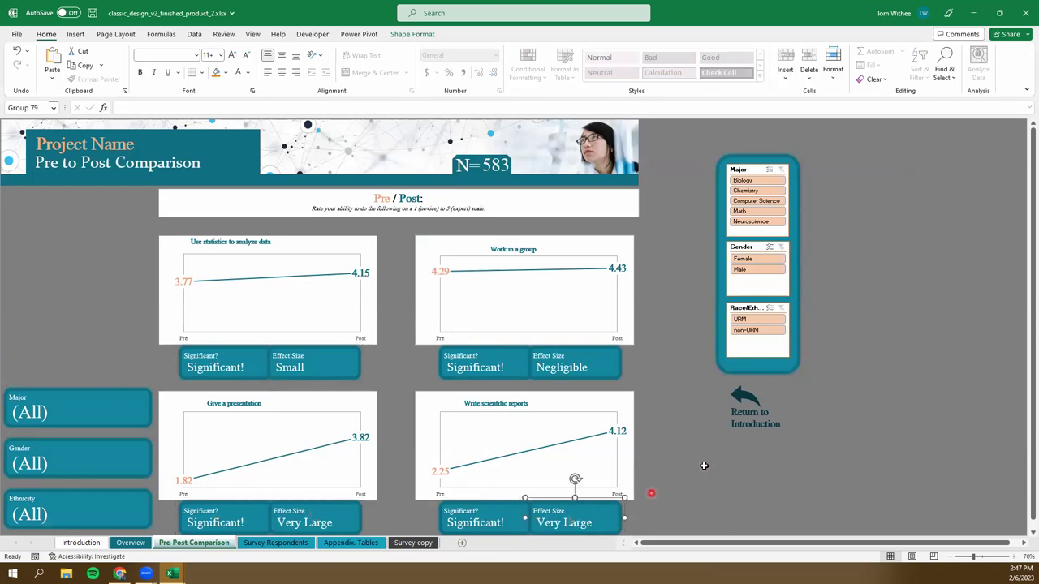
# - Inspect the effect-size box's value text and Effect Size label to see their links
pyautogui.scroll(-2, 574, 504)
pyautogui.click(575, 448)
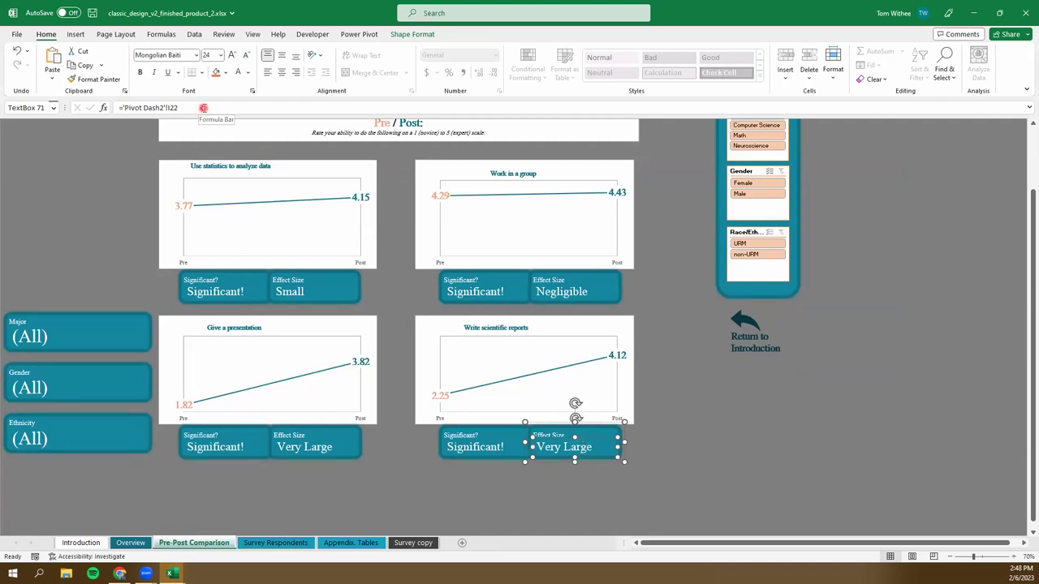
pyautogui.click(557, 435)
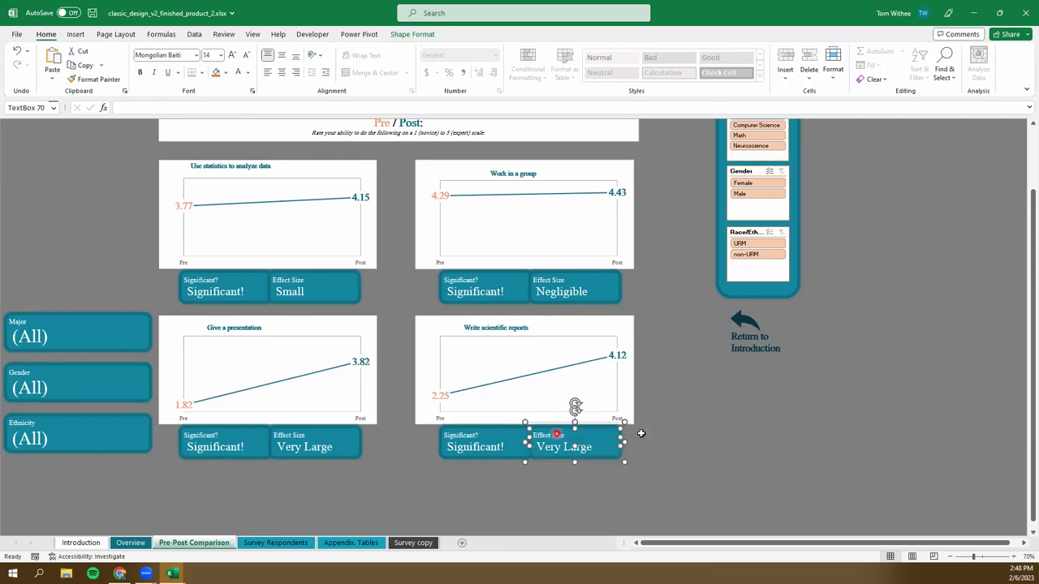
pyautogui.click(723, 424)
pyautogui.scroll(2, 691, 395)
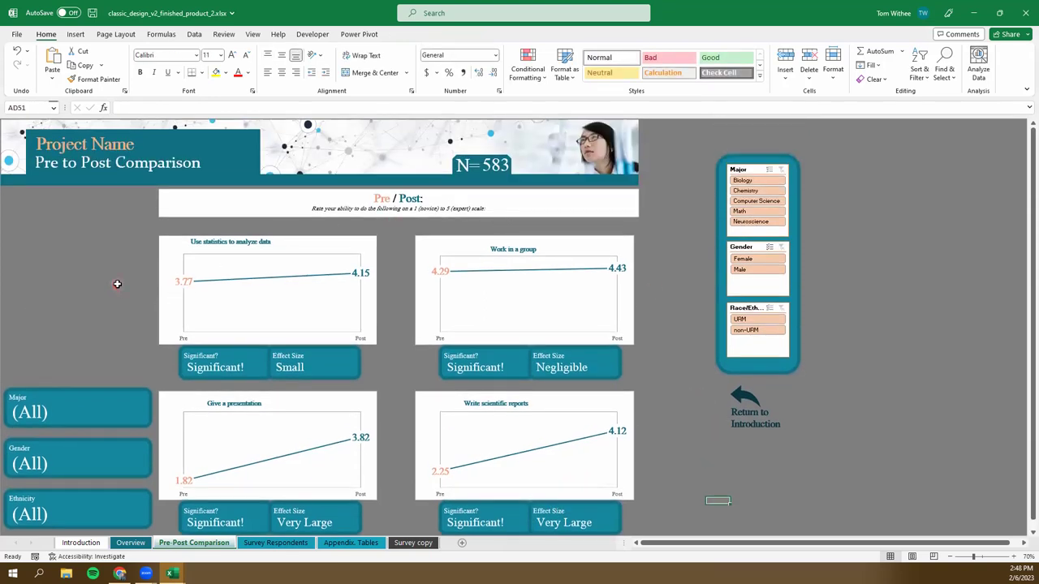
# - Minimize the classic_design_v2 window to return to the practice_data workbook
pyautogui.click(973, 13)
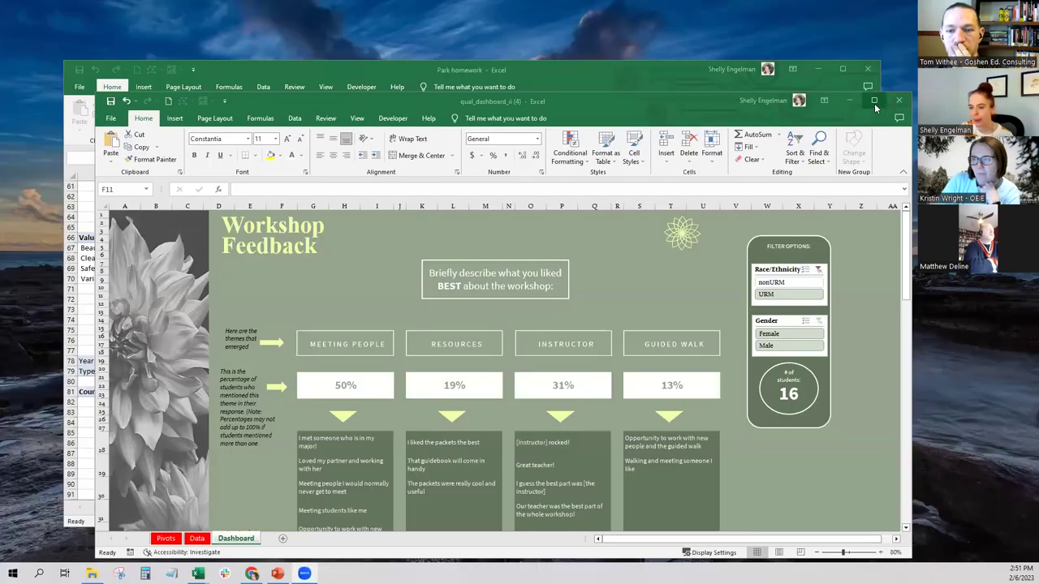
# - Maximize the workbook, glance at the Data sheet, then try the Female, URM and Male slicer filters
pyautogui.press('super+Up')
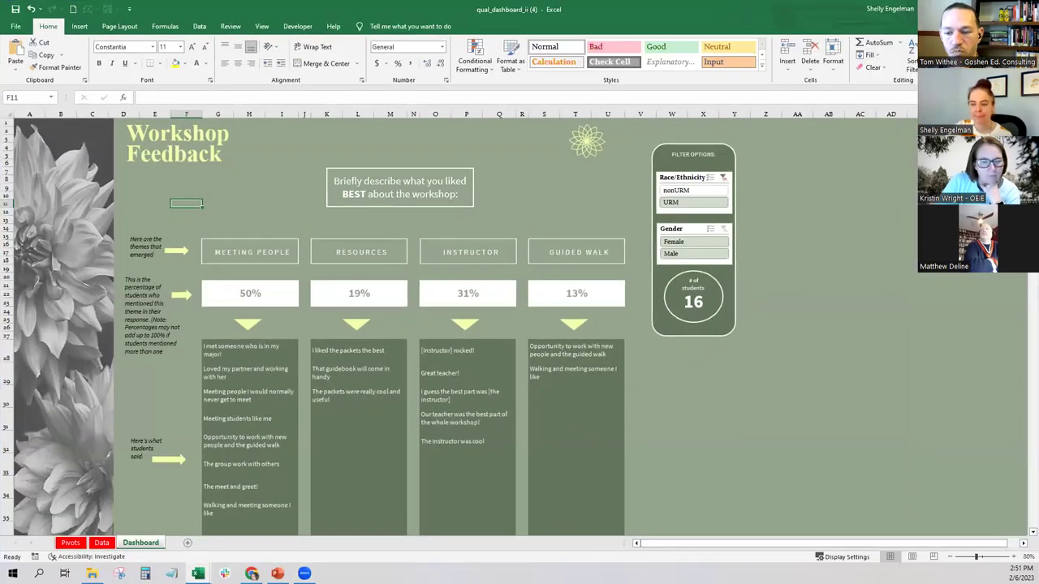
pyautogui.click(101, 543)
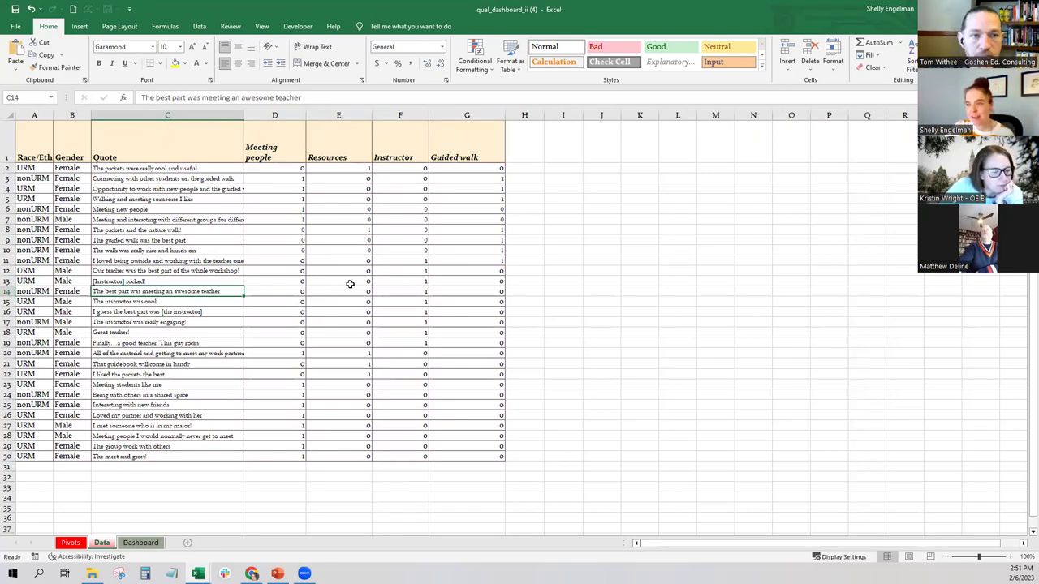
pyautogui.click(140, 543)
pyautogui.click(680, 243)
pyautogui.click(687, 205)
pyautogui.click(688, 205)
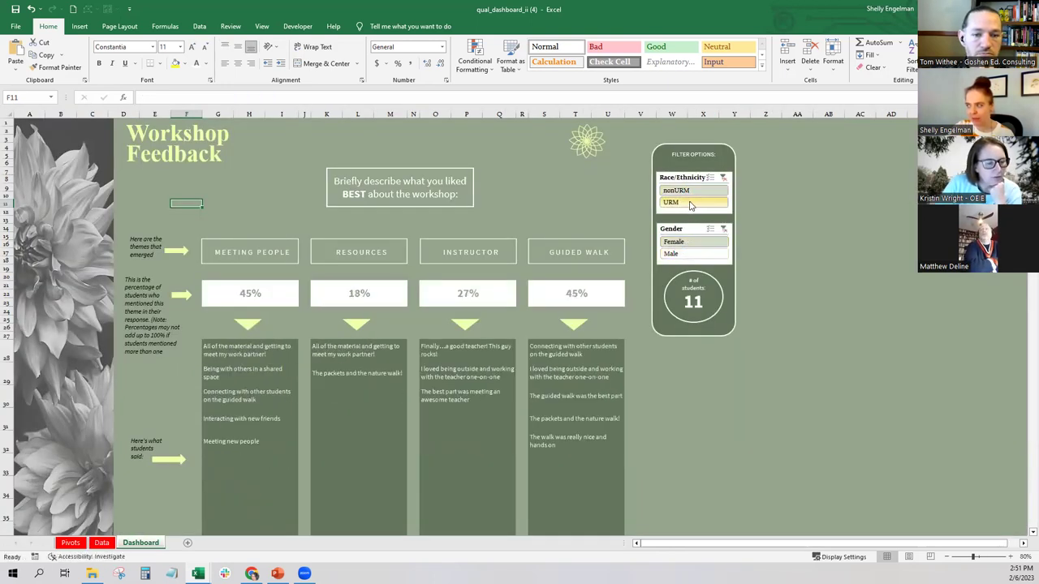
pyautogui.click(691, 254)
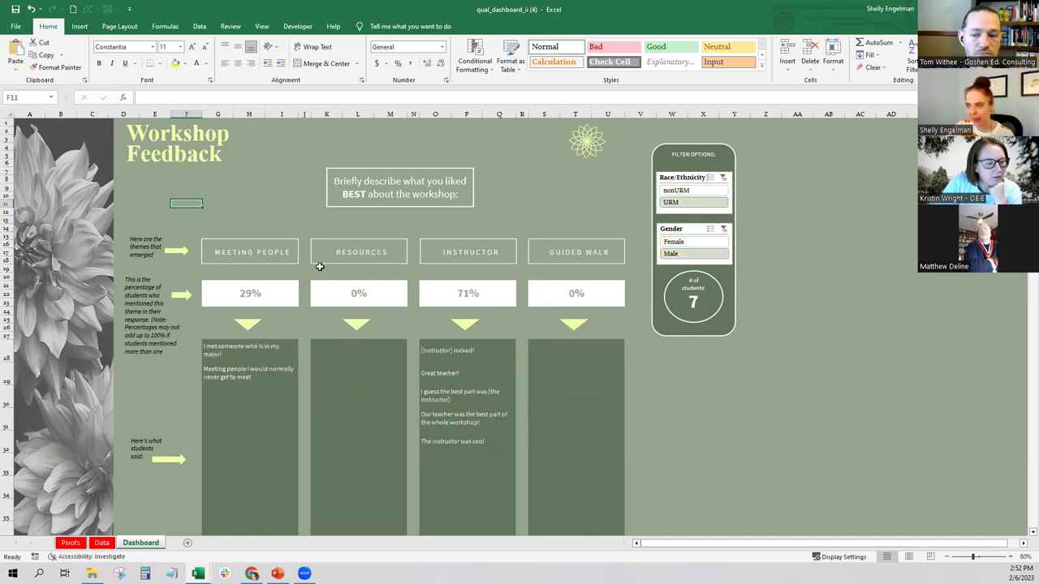
# - Zoom the dashboard to 100% and retry the Female, Male and URM slicer filters
pyautogui.click(1010, 556)
pyautogui.click(1011, 556)
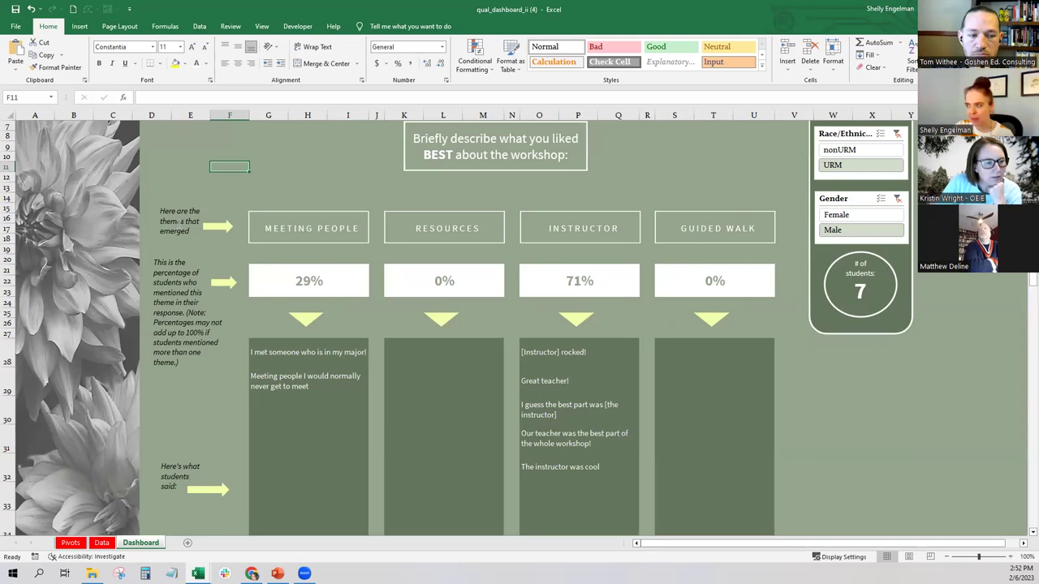
pyautogui.scroll(2, 415, 202)
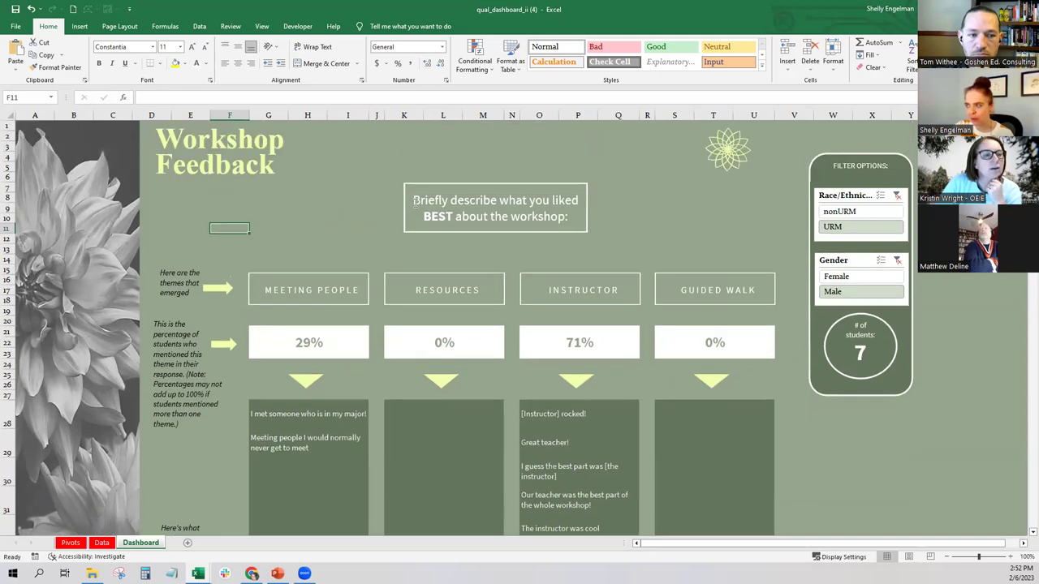
pyautogui.click(467, 183)
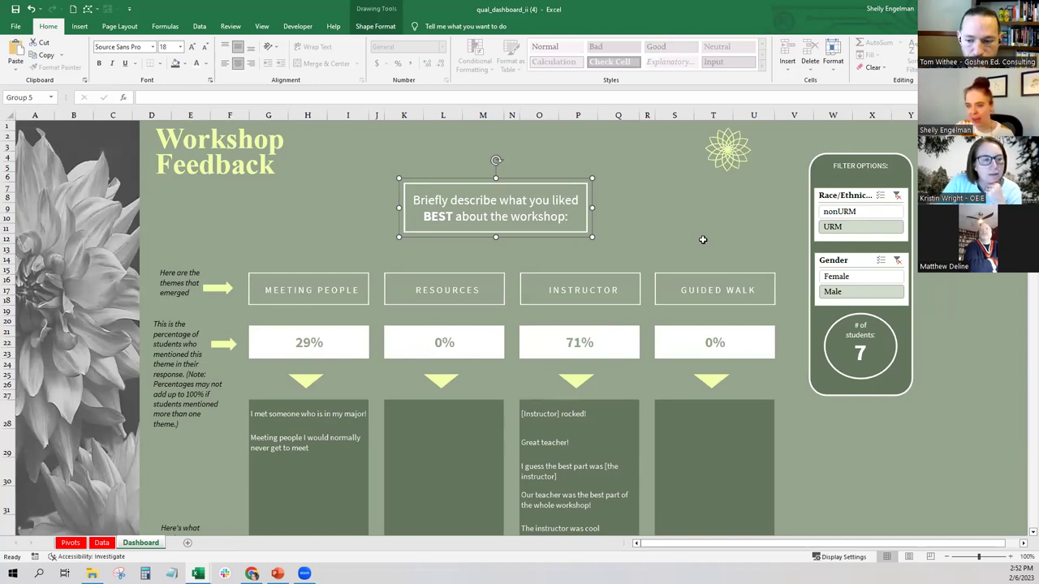
pyautogui.click(834, 289)
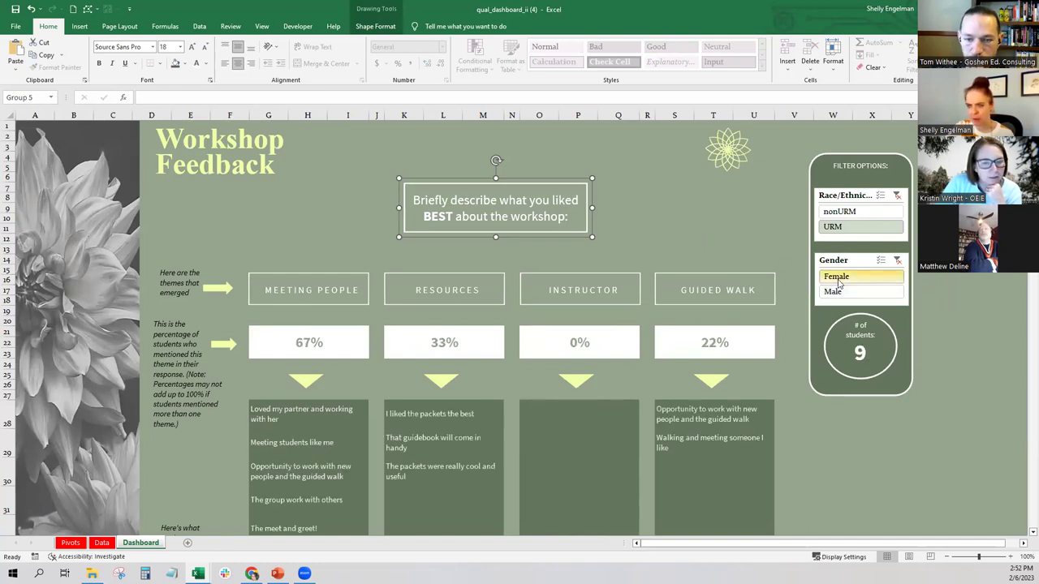
pyautogui.click(847, 295)
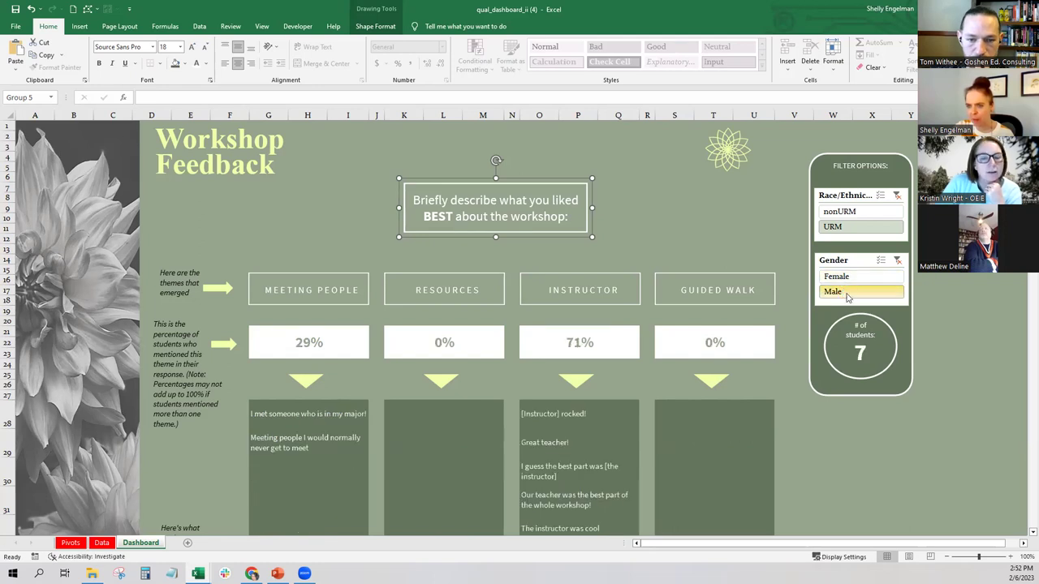
pyautogui.click(856, 231)
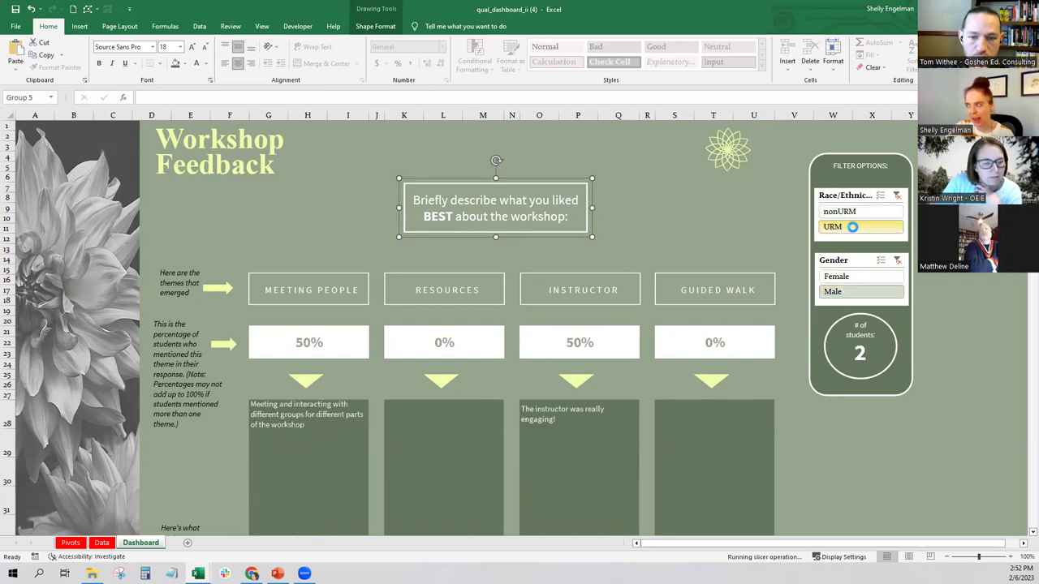
pyautogui.click(857, 278)
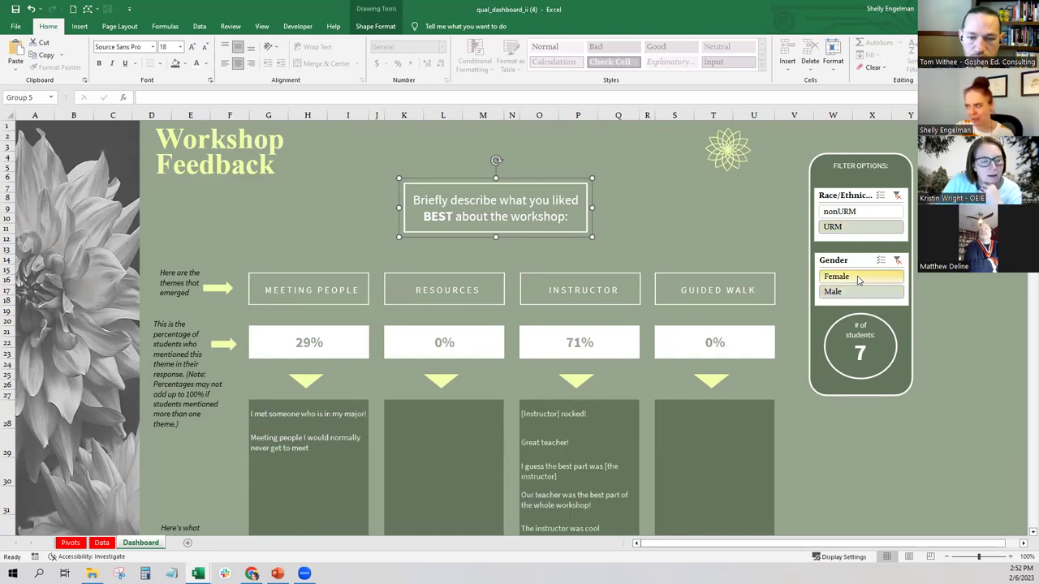
# - Clear the Gender and Race/Ethnicity slicer filters and open the Data sheet
pyautogui.click(897, 259)
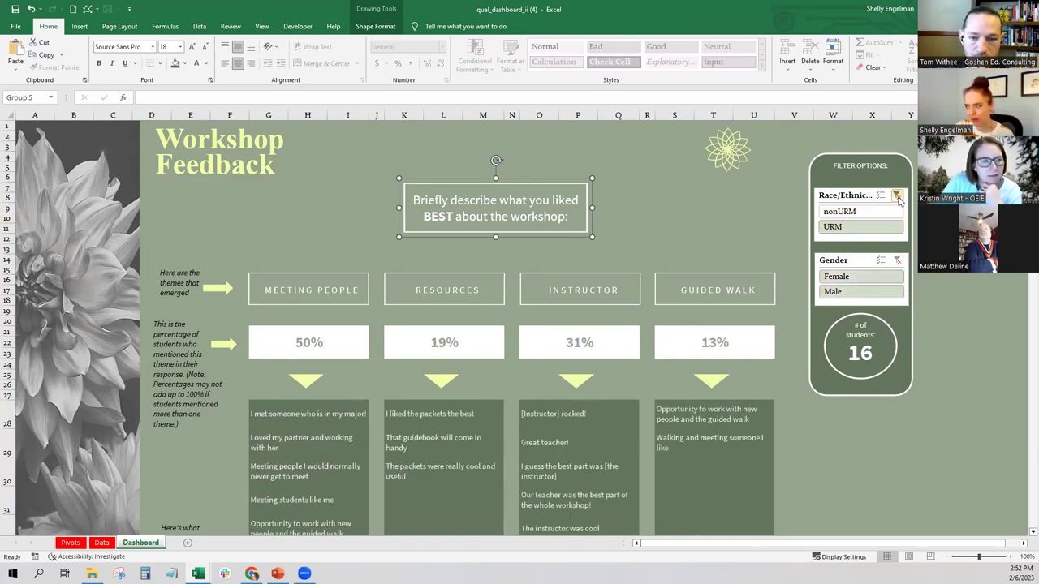
pyautogui.click(897, 196)
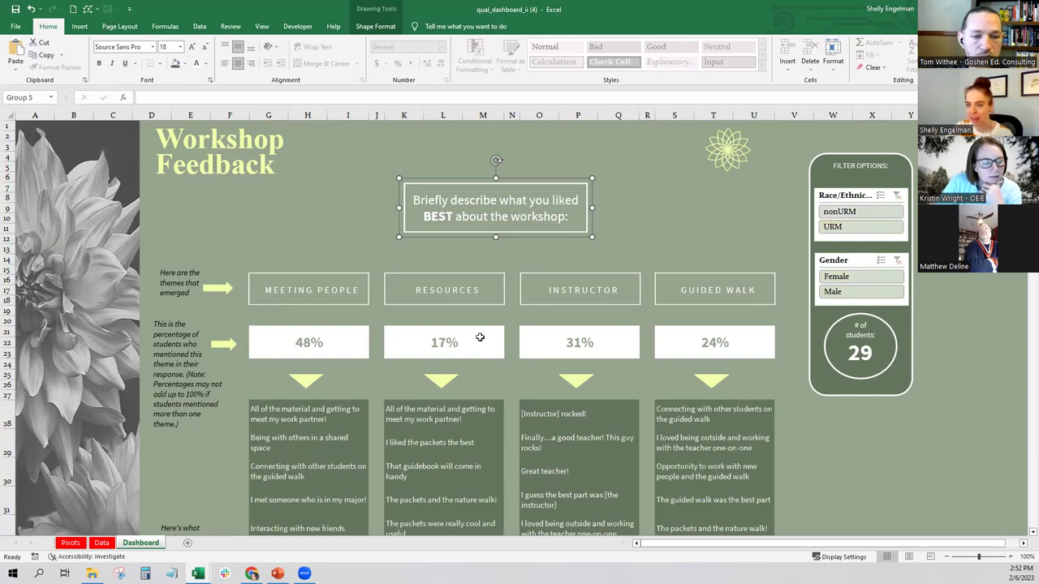
pyautogui.click(104, 543)
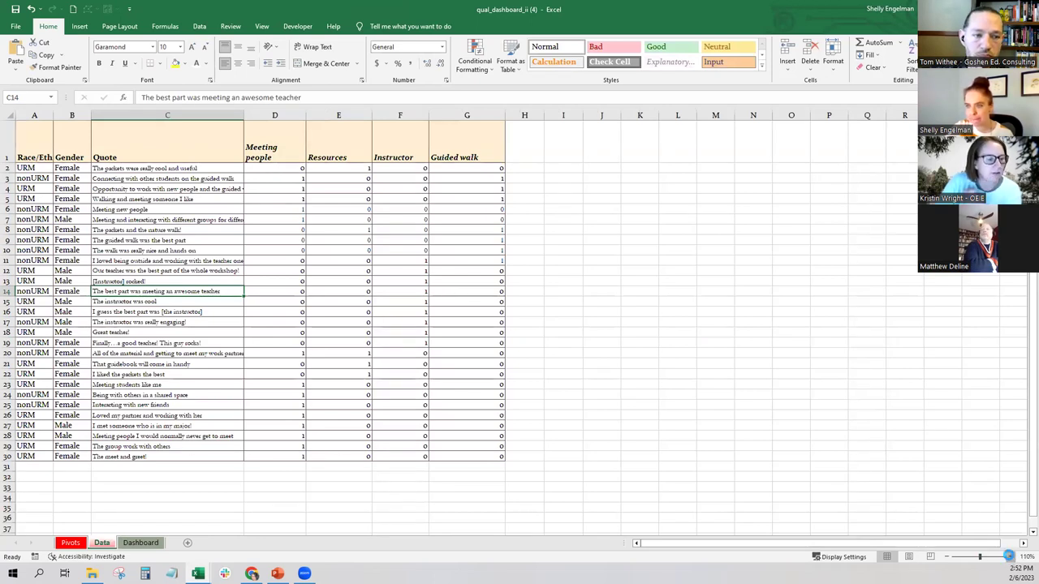
pyautogui.click(1009, 557)
pyautogui.click(1009, 557)
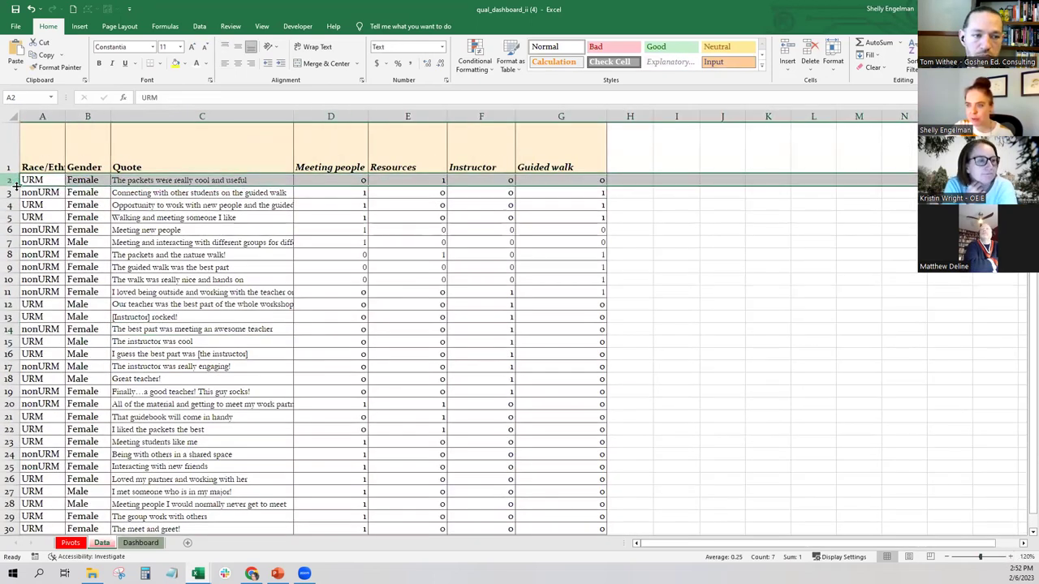
pyautogui.click(10, 192)
pyautogui.click(36, 180)
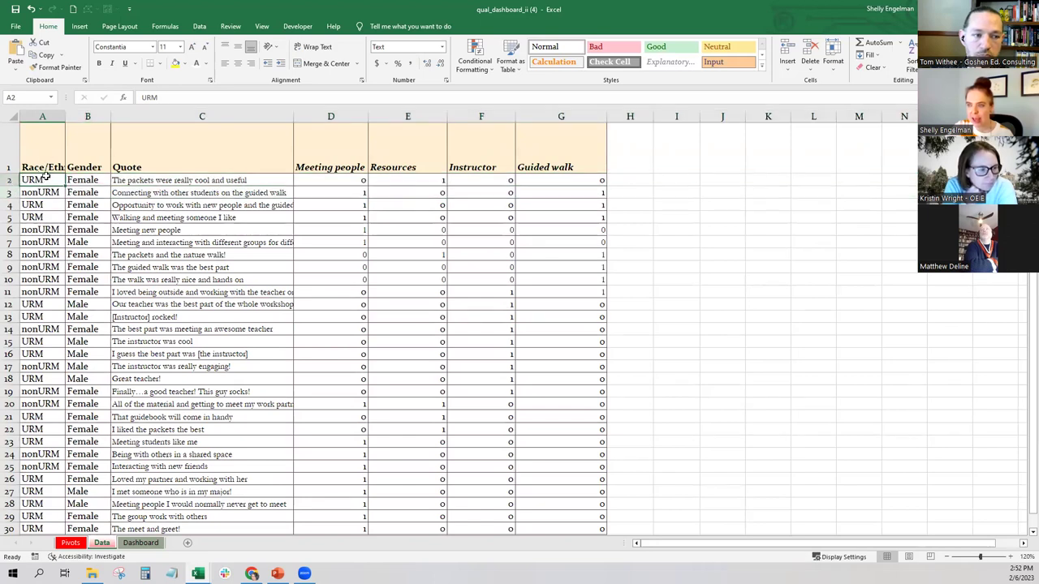
pyautogui.click(138, 180)
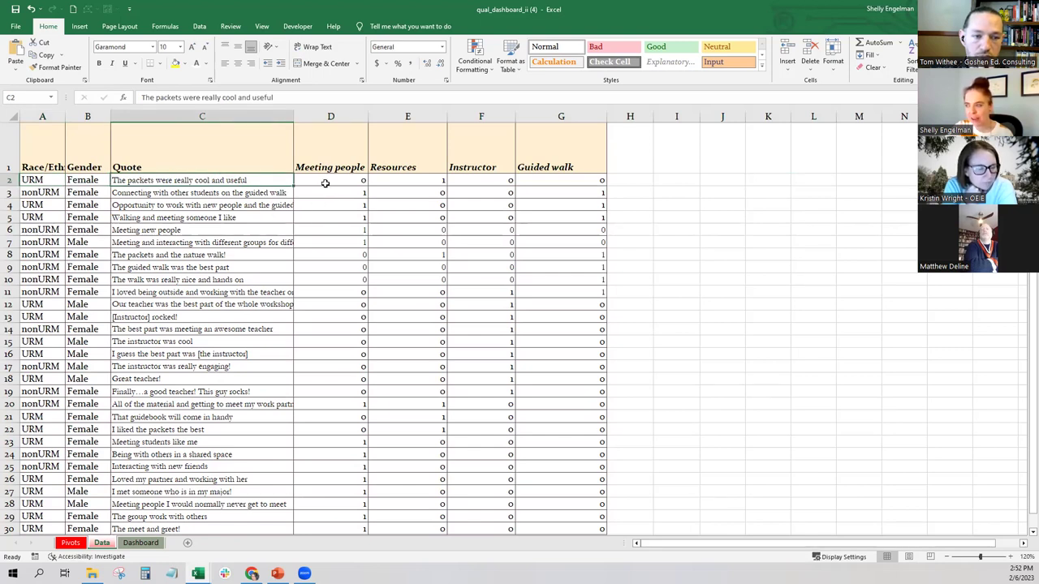
pyautogui.click(413, 180)
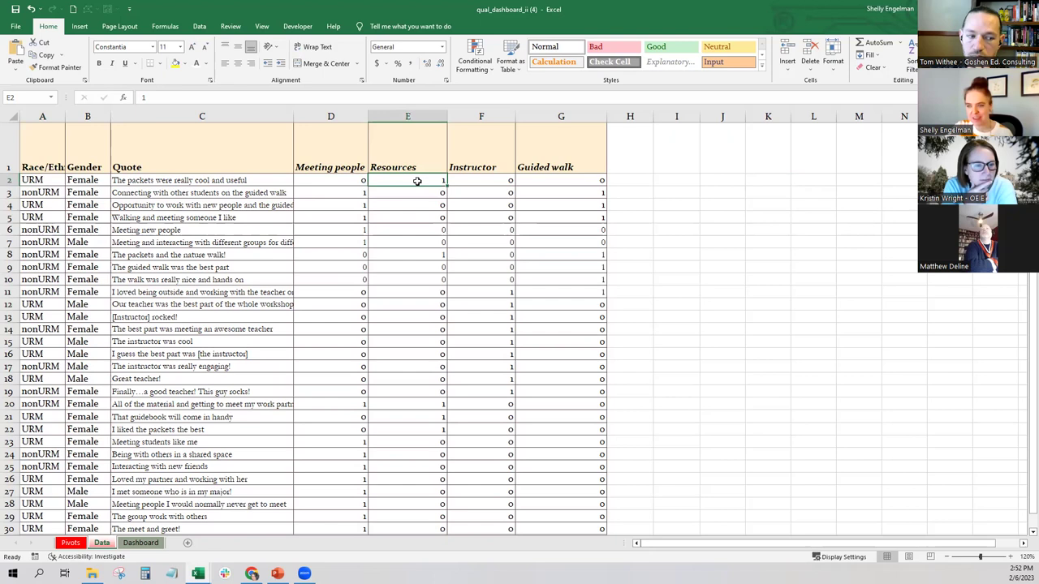
pyautogui.click(357, 181)
pyautogui.click(479, 181)
pyautogui.click(560, 181)
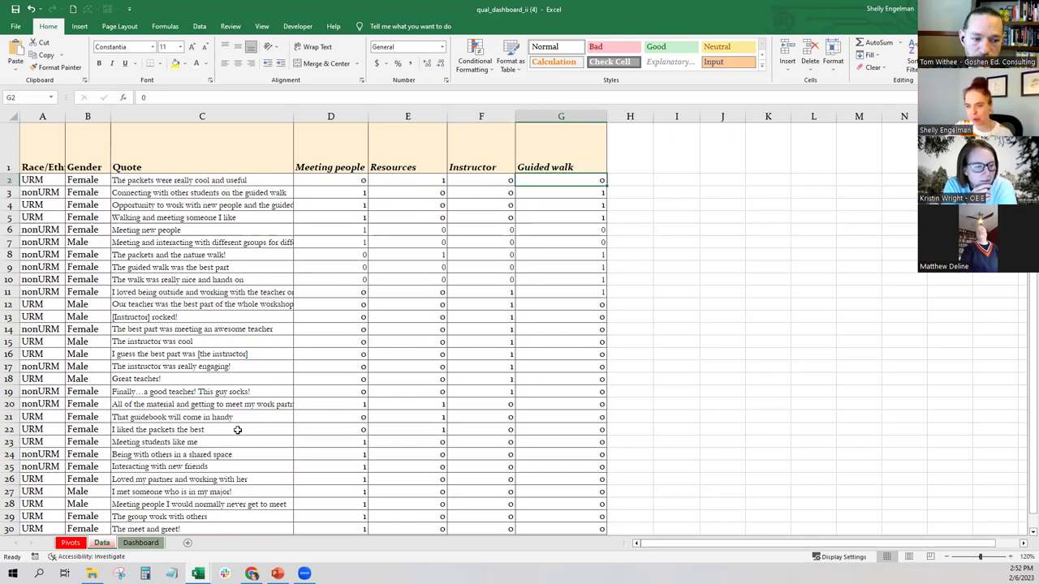
pyautogui.click(330, 155)
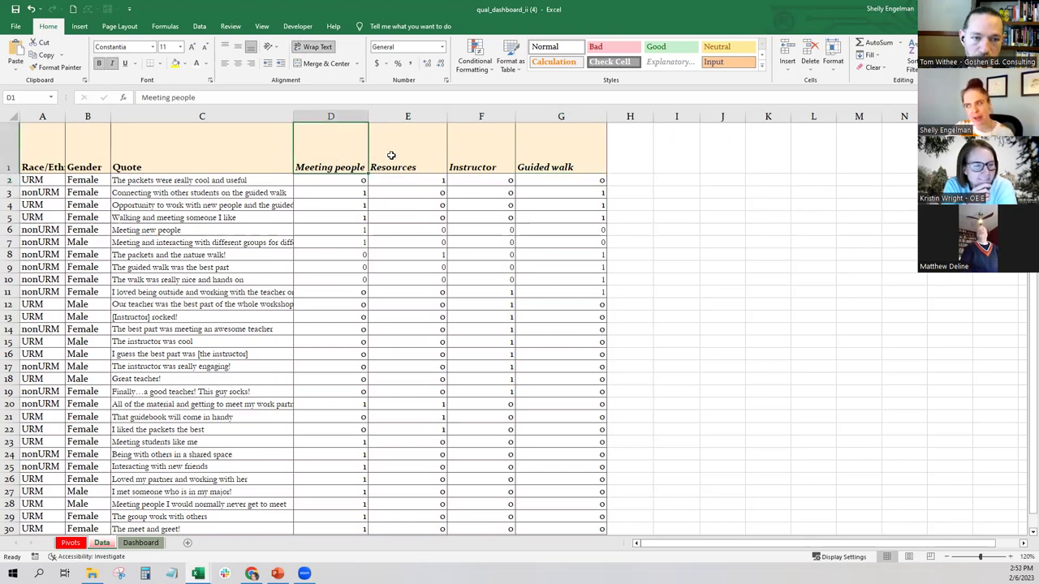
pyautogui.click(391, 155)
pyautogui.click(487, 157)
pyautogui.click(556, 163)
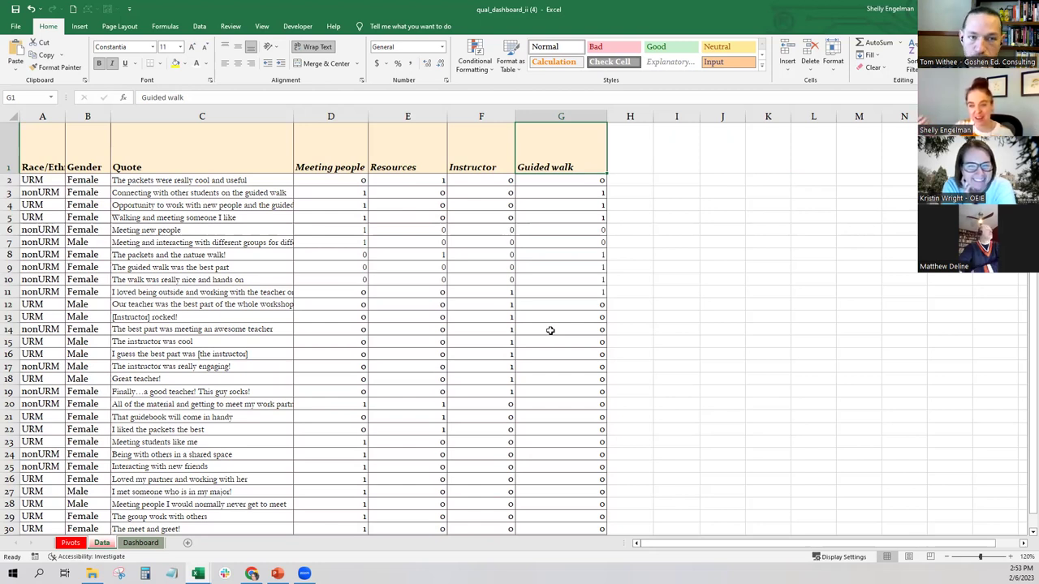
pyautogui.click(340, 267)
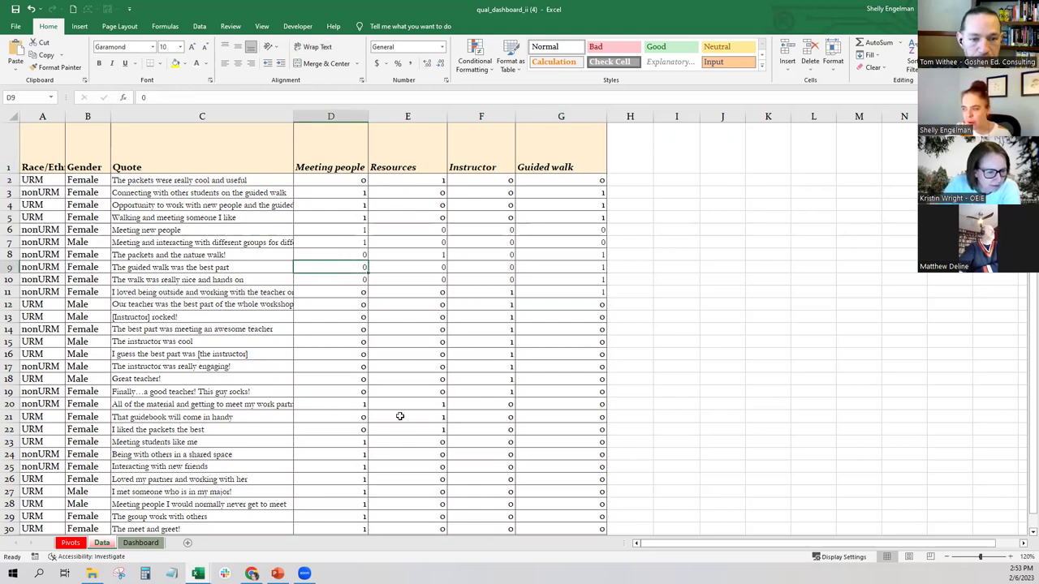
pyautogui.click(9, 404)
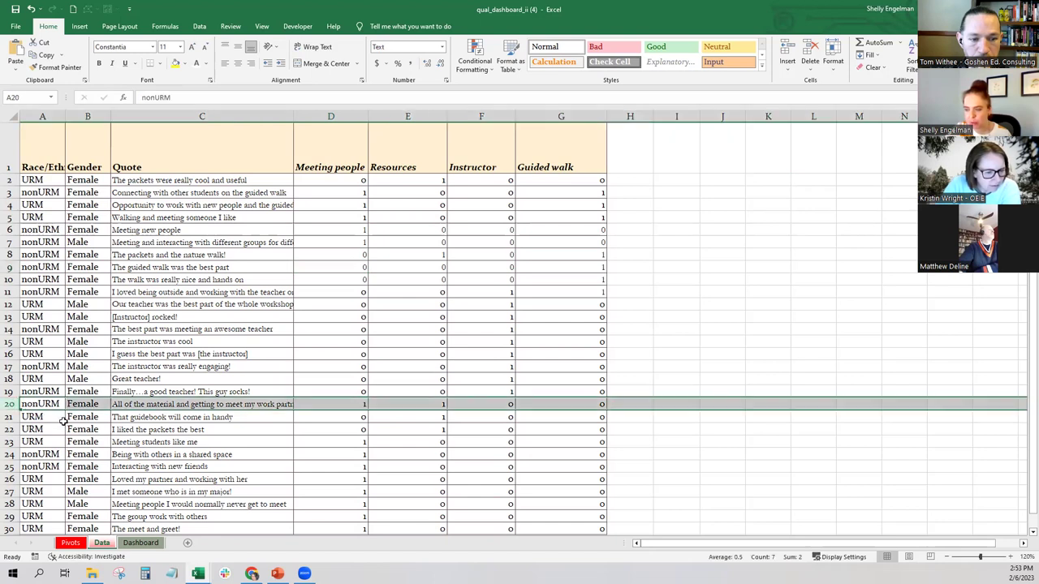
pyautogui.click(140, 404)
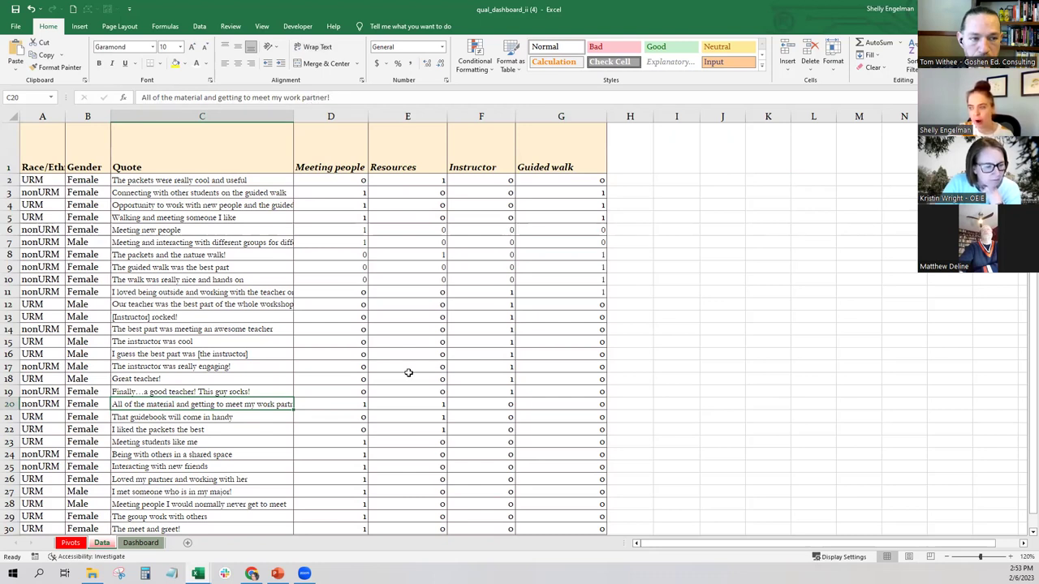
pyautogui.click(363, 405)
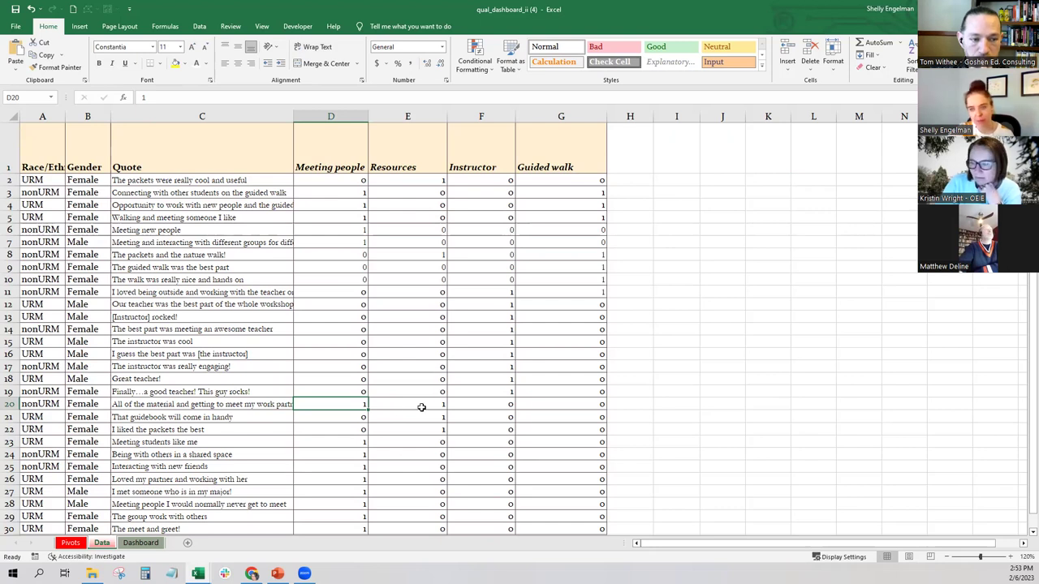
# - Nudge the percentage text box, filter Gender to Male (9 students), and open the Pivots sheet
pyautogui.click(139, 545)
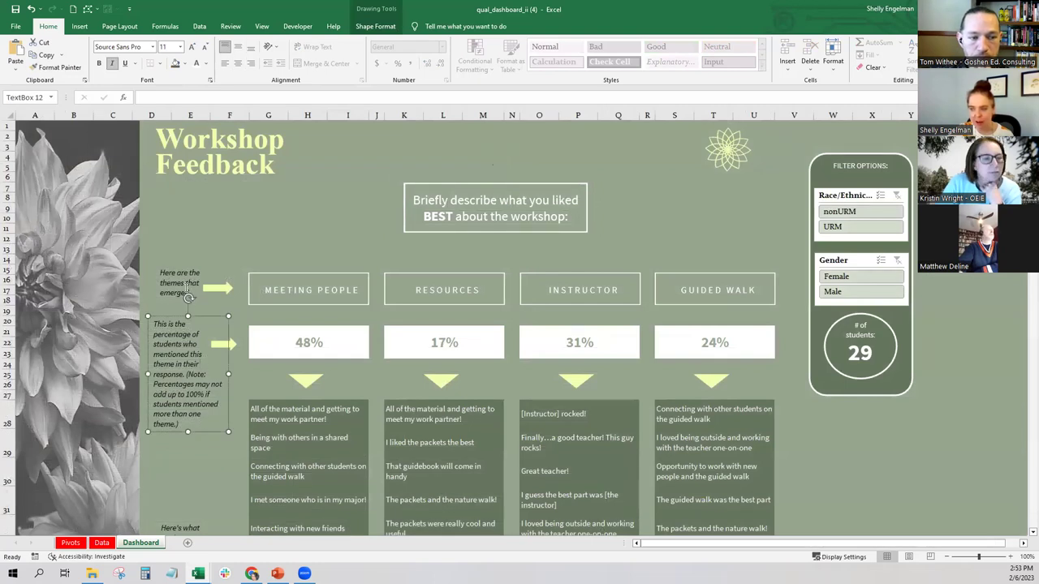
pyautogui.moveTo(203, 317); pyautogui.dragTo(200, 320)
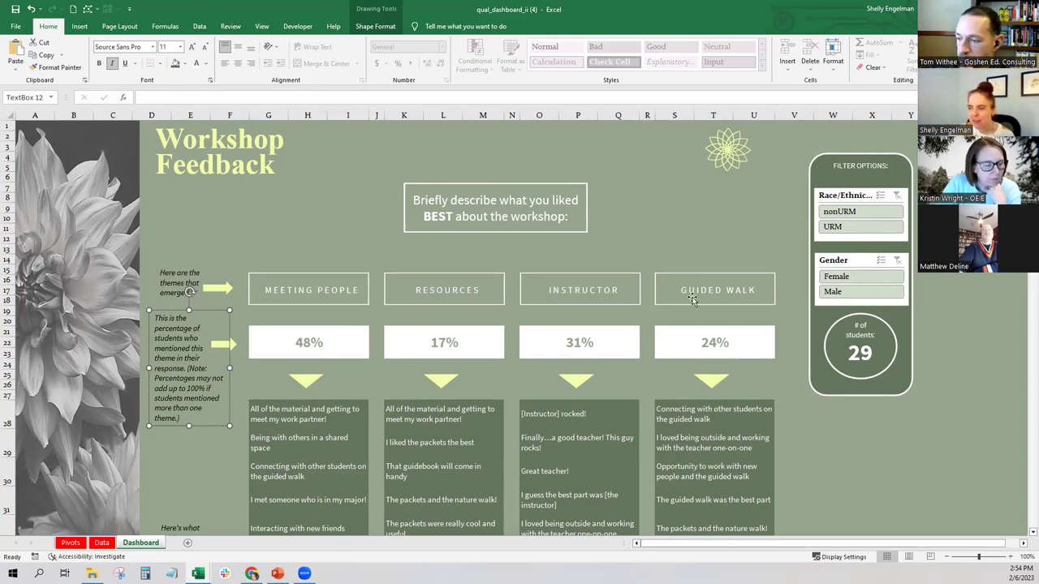
pyautogui.click(838, 291)
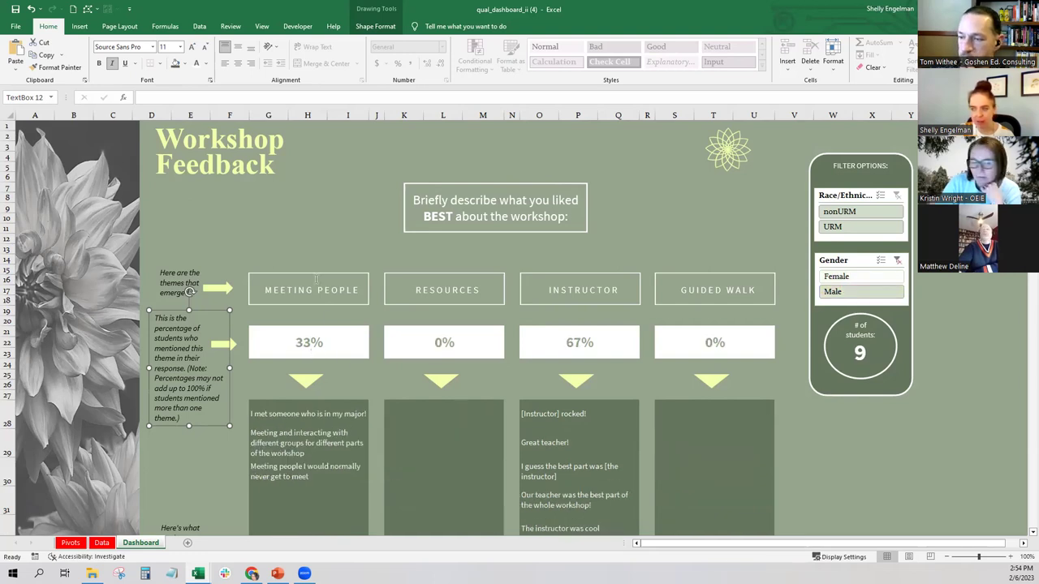
pyautogui.scroll(-2, 325, 401)
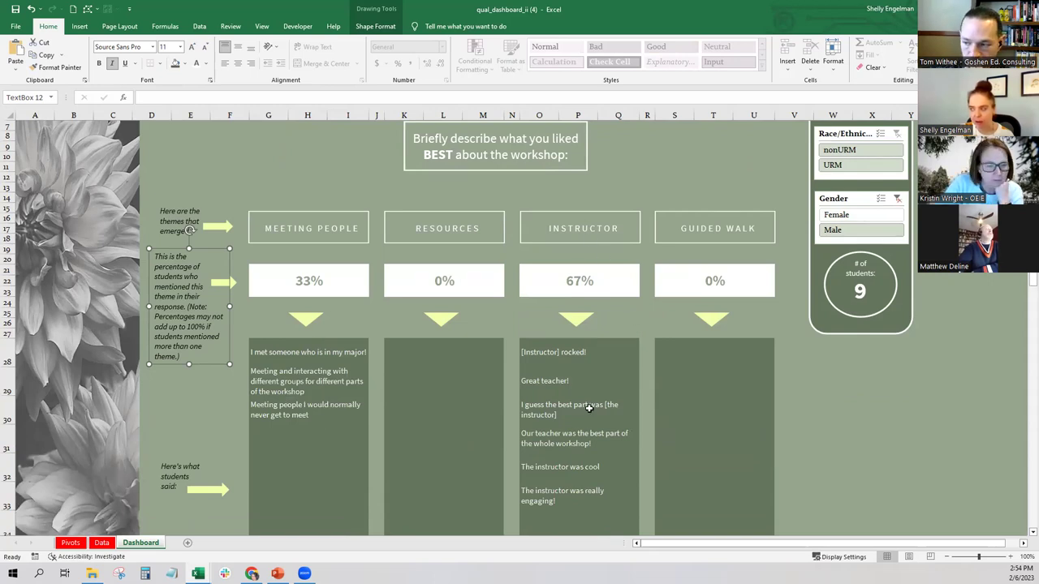
pyautogui.scroll(-2, 590, 408)
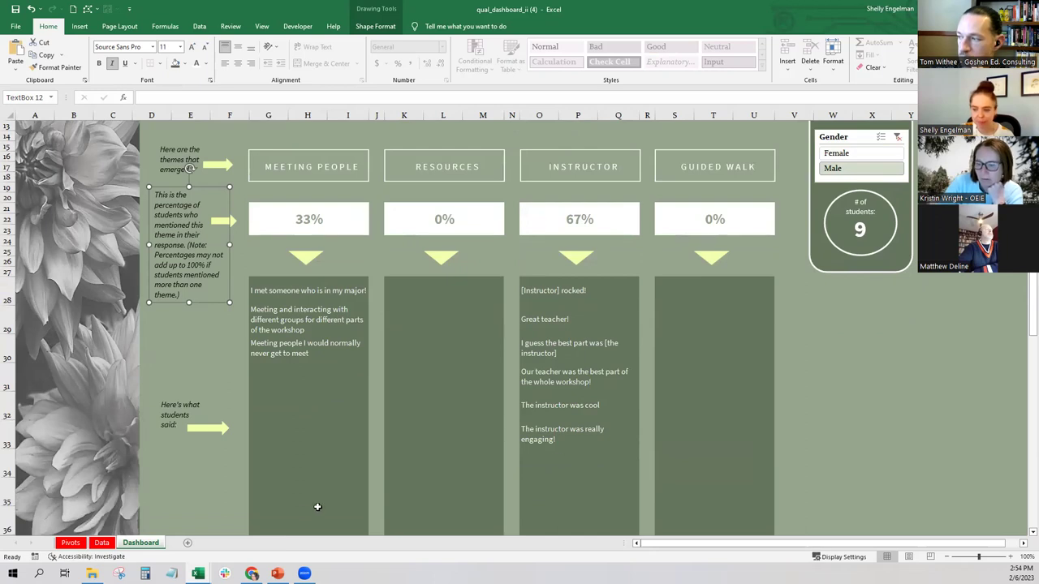
pyautogui.click(70, 542)
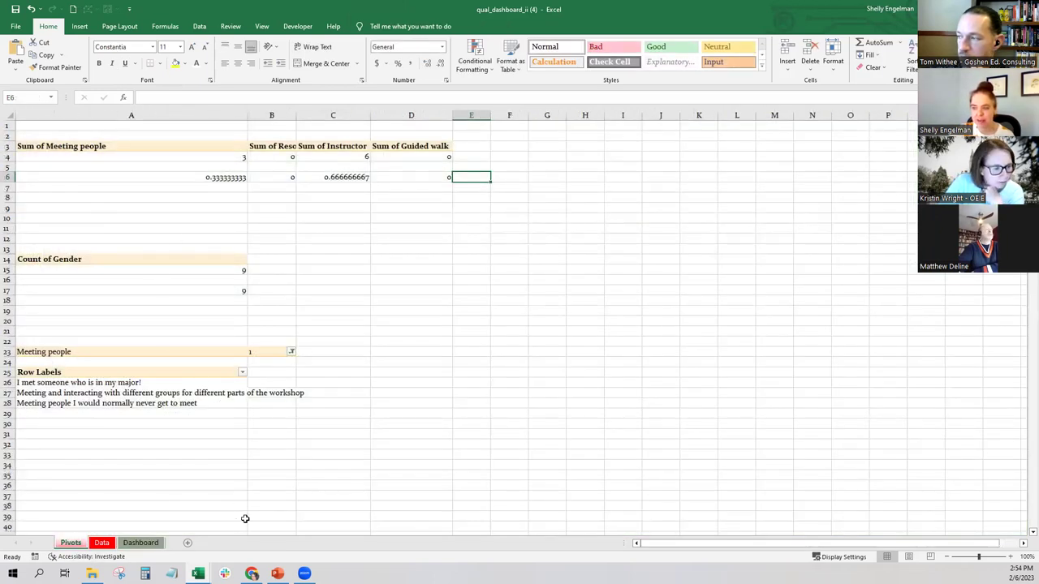
# - Inspect the theme-sum and Count of Gender pivots and the GETPIVOTDATA percentage formulas in A17 and A6:D6
pyautogui.click(121, 146)
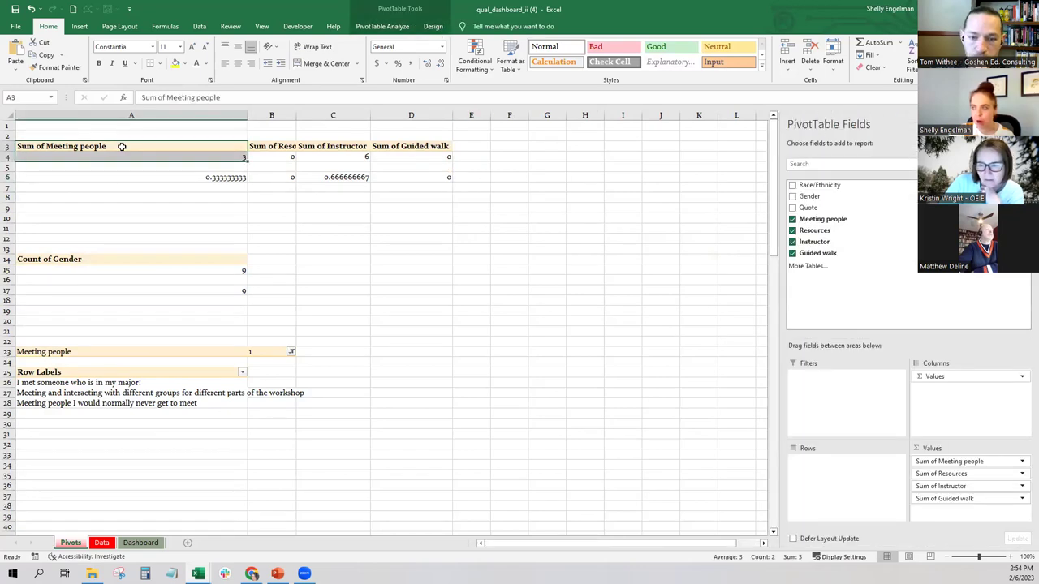
pyautogui.click(121, 259)
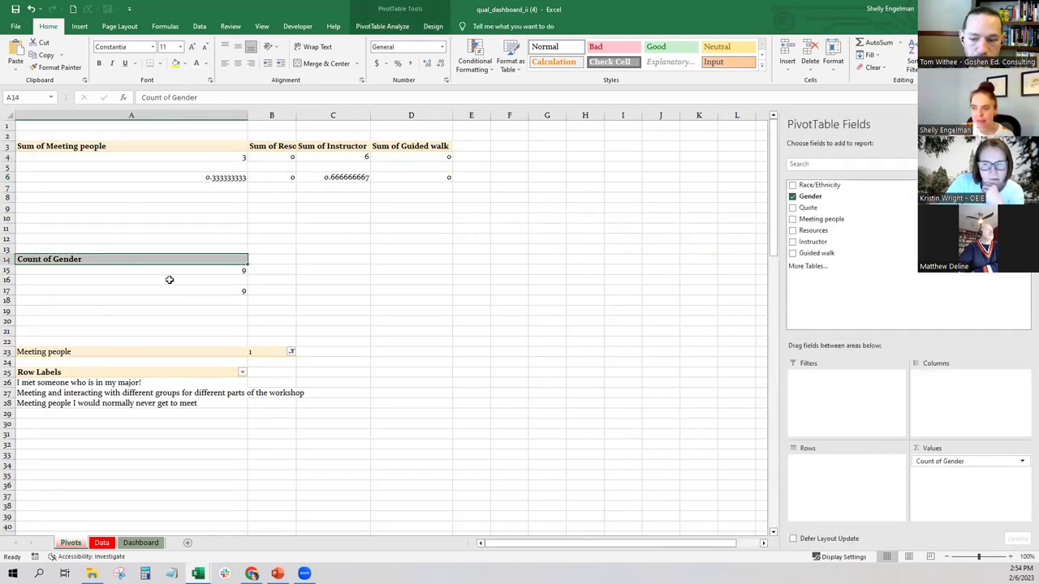
pyautogui.click(213, 290)
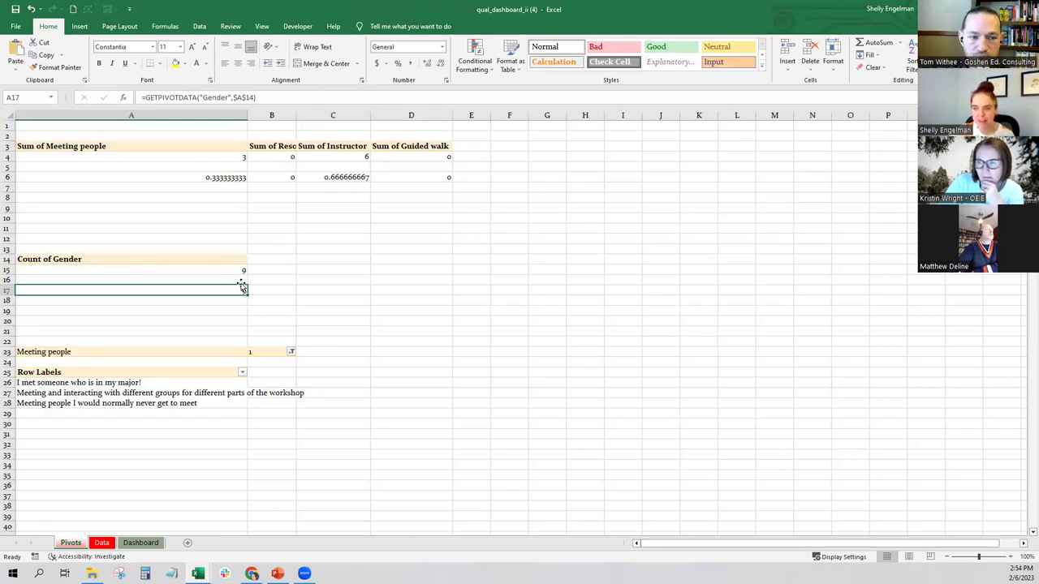
pyautogui.click(240, 179)
pyautogui.click(282, 179)
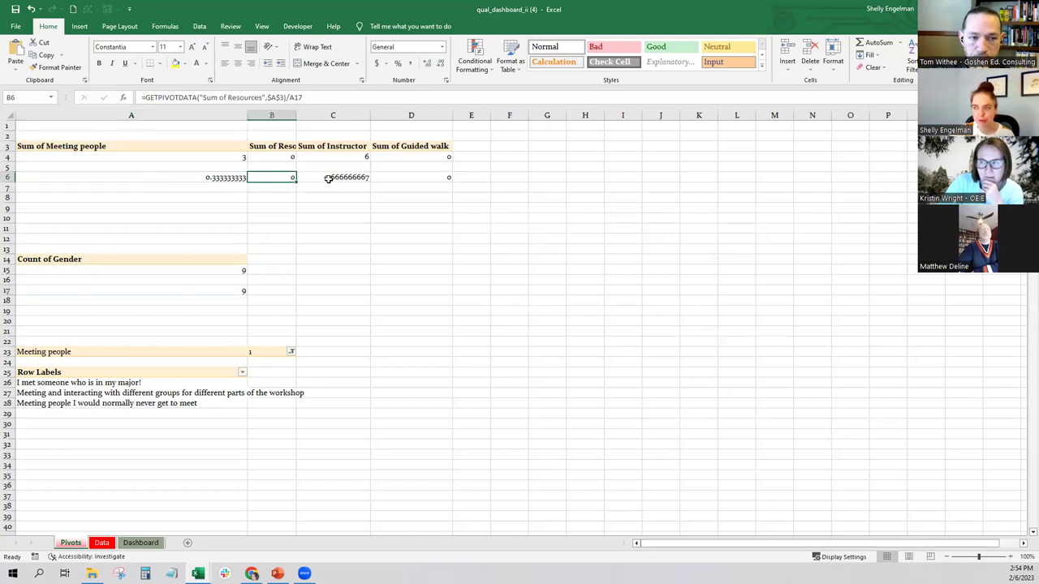
pyautogui.click(332, 180)
pyautogui.click(408, 178)
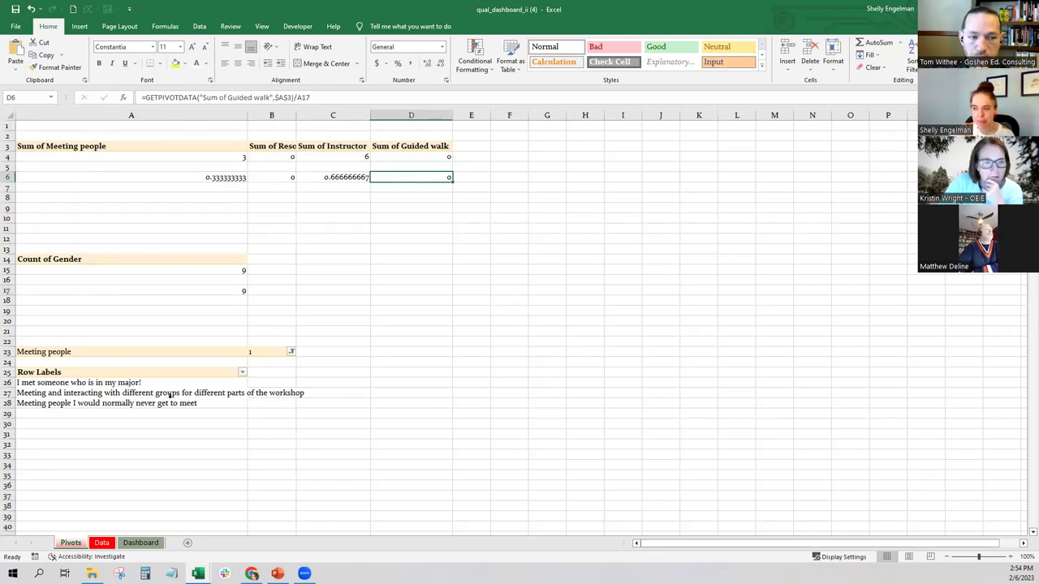
pyautogui.click(142, 543)
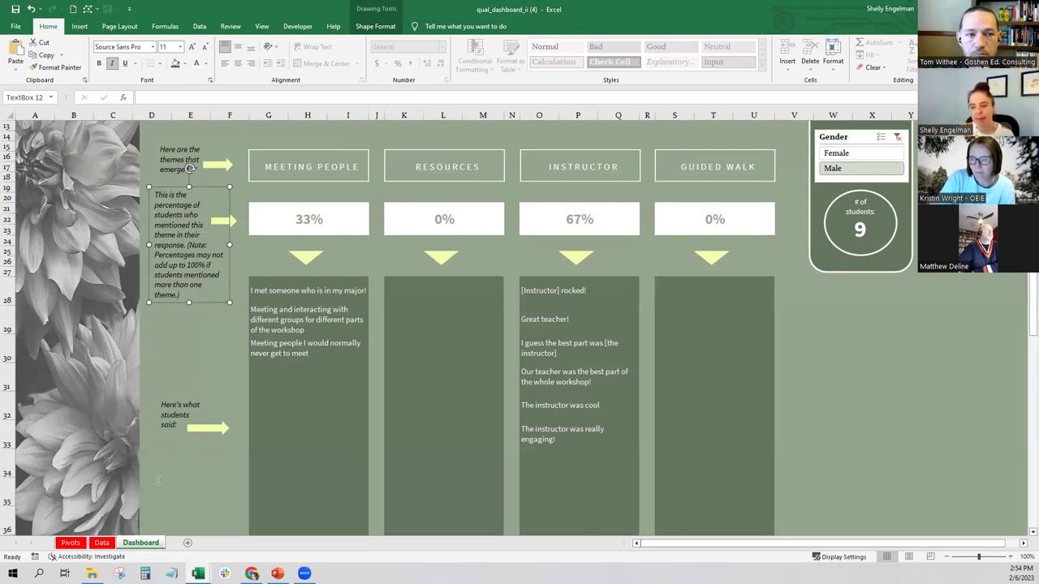
# - Open the Data sheet of the Workshop Feedback workbook
pyautogui.click(104, 544)
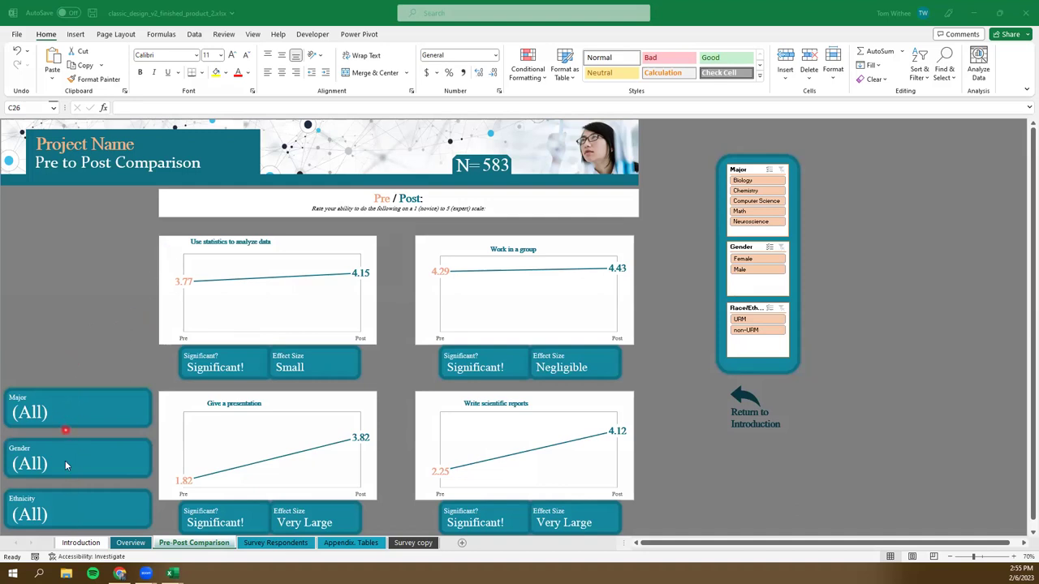
# - Select Chemistry, Male and non-URM in the Major, Gender and Race/Ethnicity slicers, giving N = 31
pyautogui.click(755, 213)
pyautogui.click(747, 191)
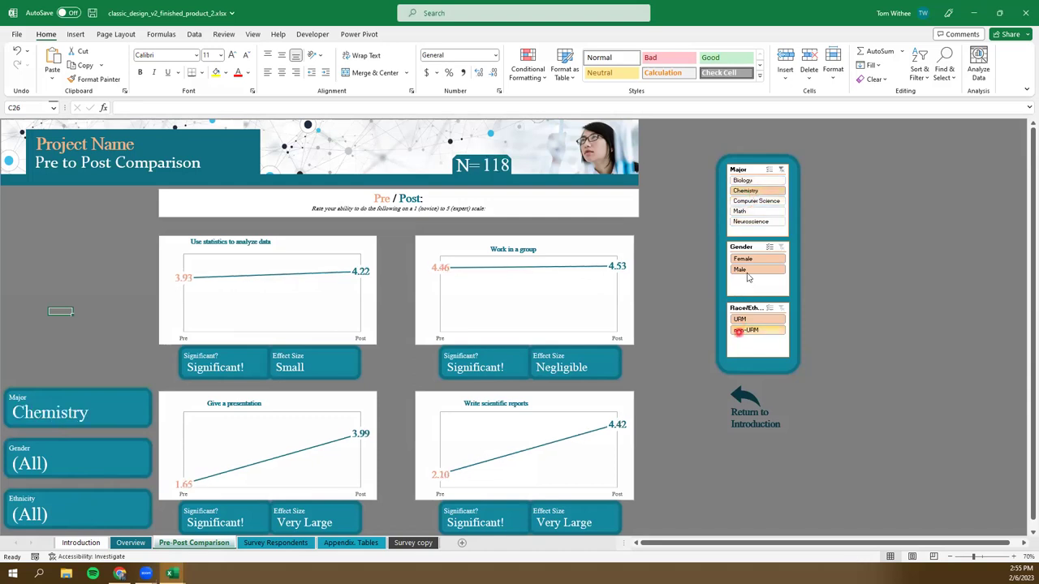
pyautogui.click(745, 271)
pyautogui.click(747, 330)
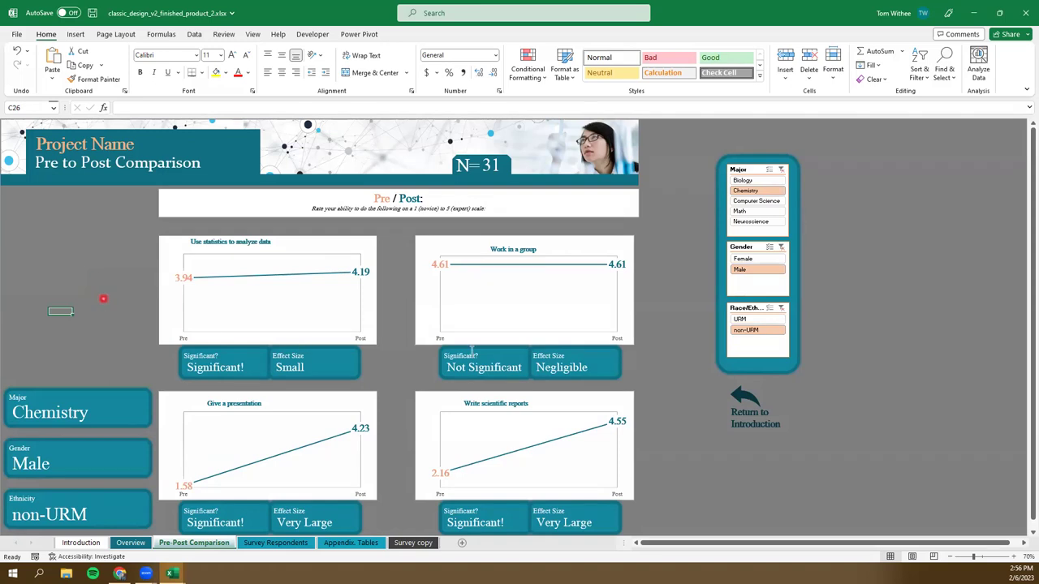
pyautogui.scroll(-2, 543, 383)
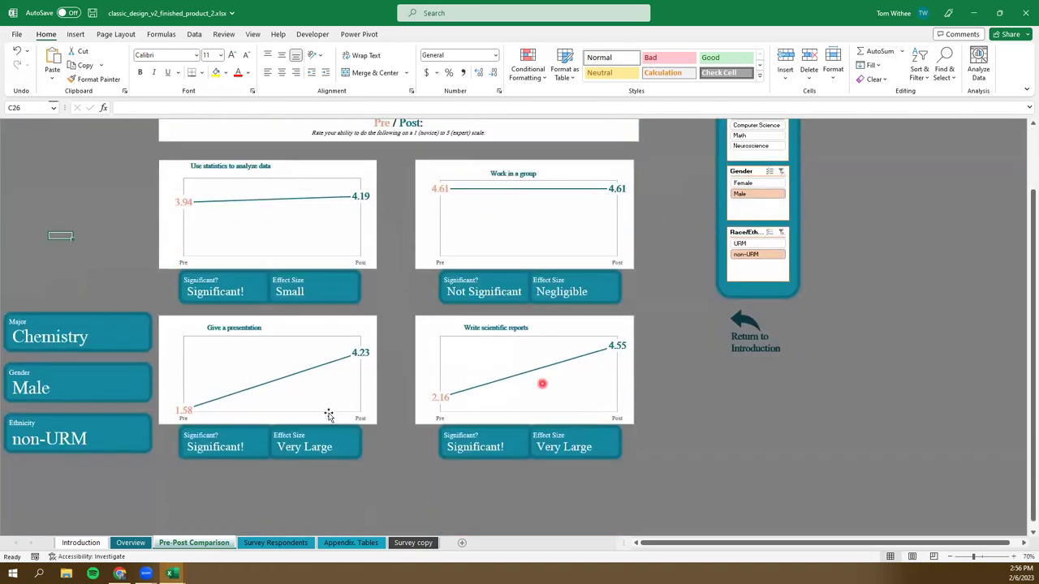
pyautogui.scroll(2, 329, 415)
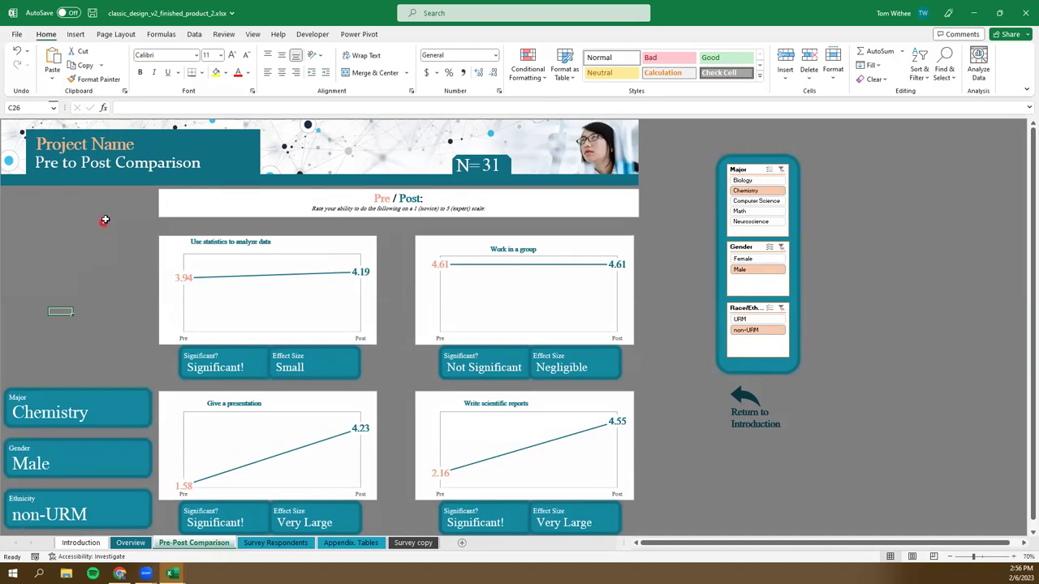
pyautogui.scroll(-2, 113, 231)
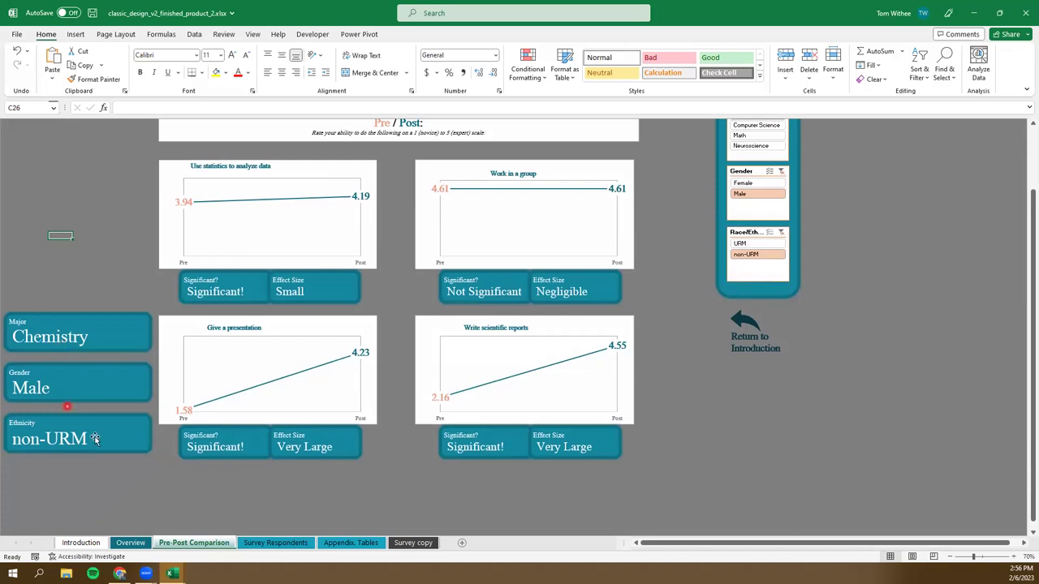
pyautogui.scroll(2, 84, 355)
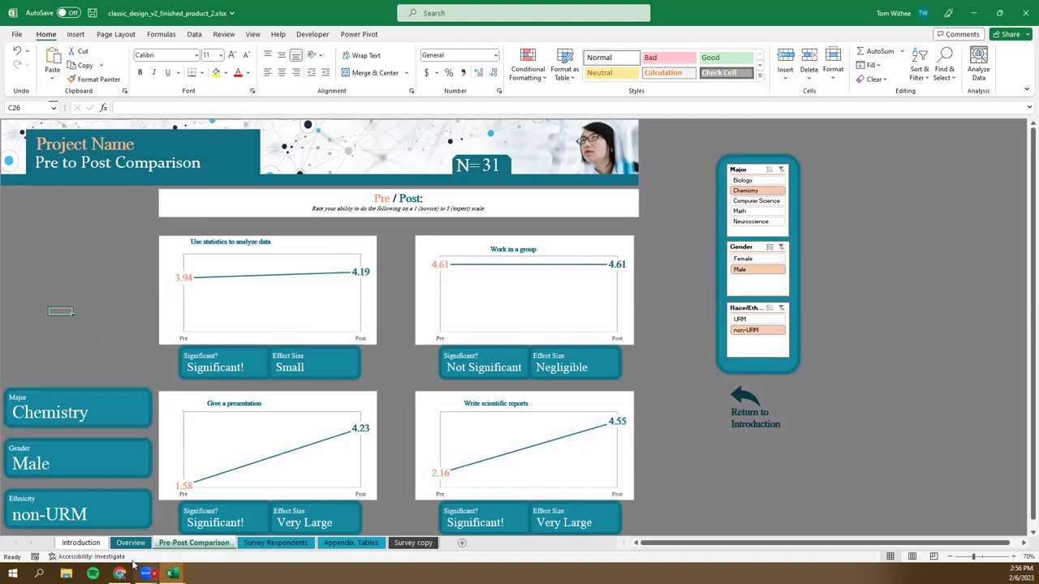
pyautogui.press('Right')
pyautogui.press('Up')
# - Unhide the Pivot Dash sheet and scroll through it back to the top
pyautogui.rightClick(173, 544)
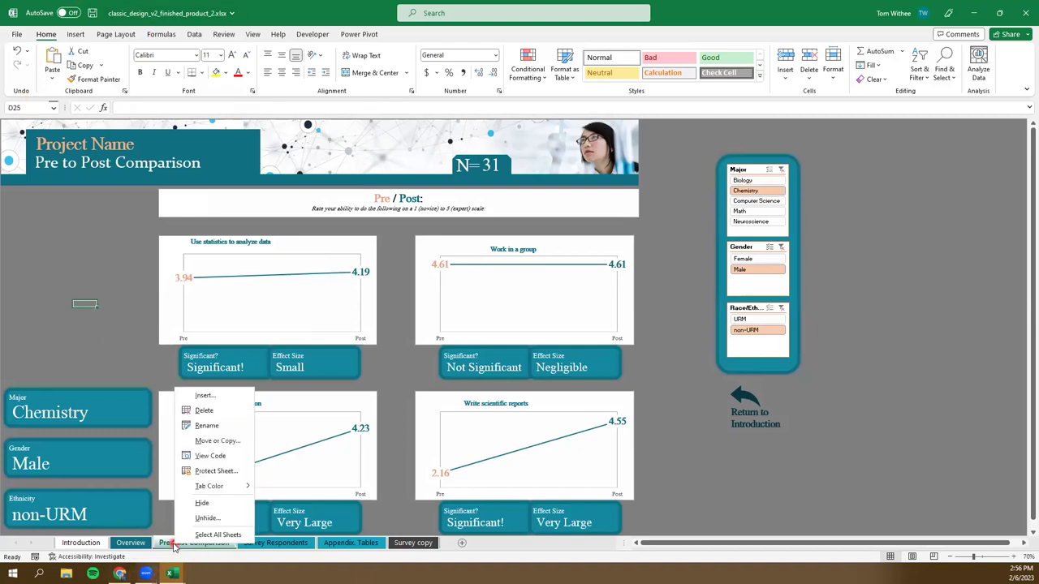
pyautogui.click(207, 519)
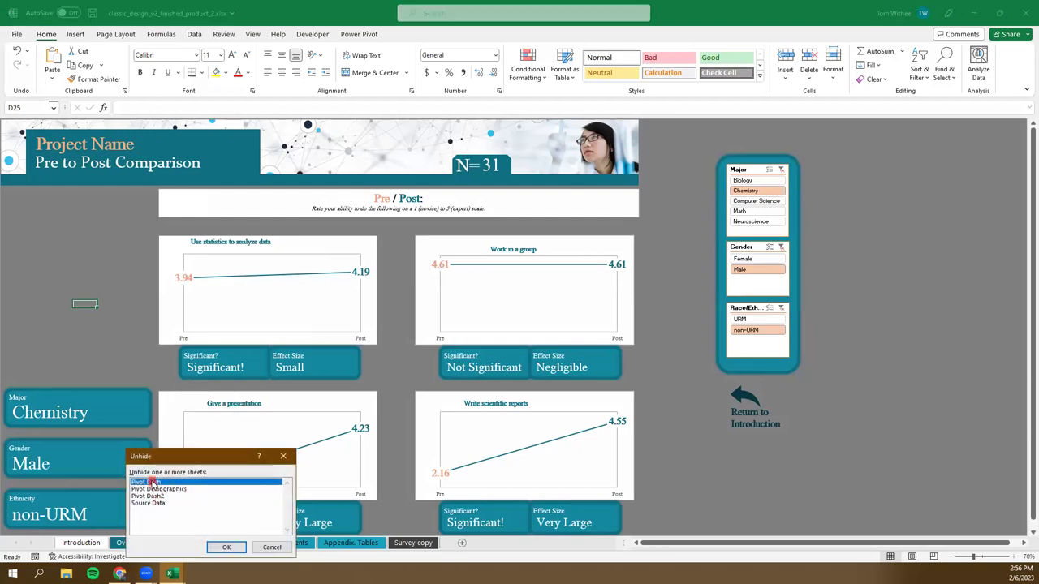
pyautogui.doubleClick(152, 482)
pyautogui.click(508, 248)
pyautogui.scroll(7, 536, 247)
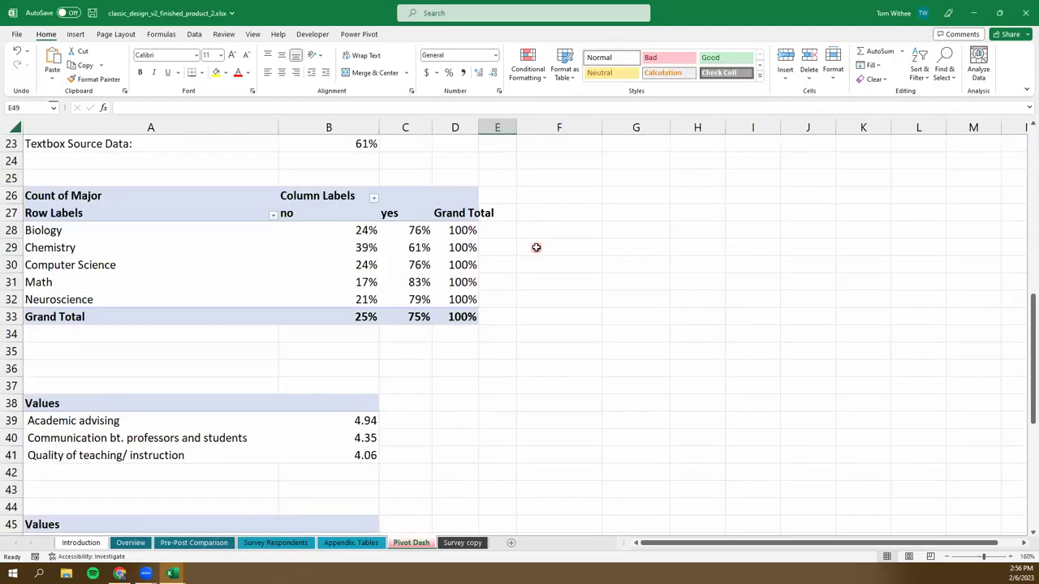
pyautogui.scroll(7, 536, 247)
pyautogui.scroll(-5, 600, 264)
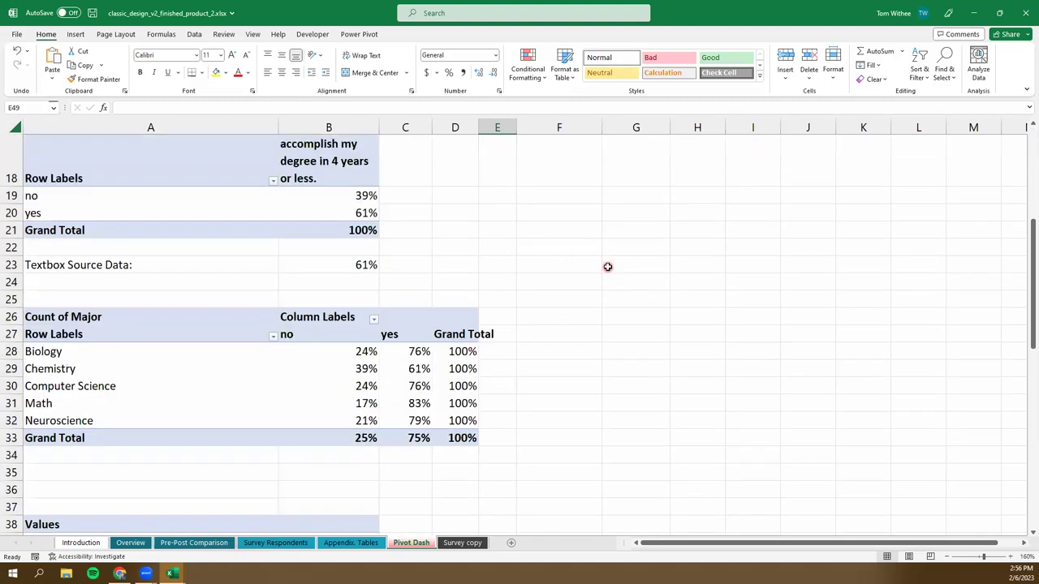
pyautogui.scroll(-20, 607, 266)
pyautogui.scroll(17, 606, 267)
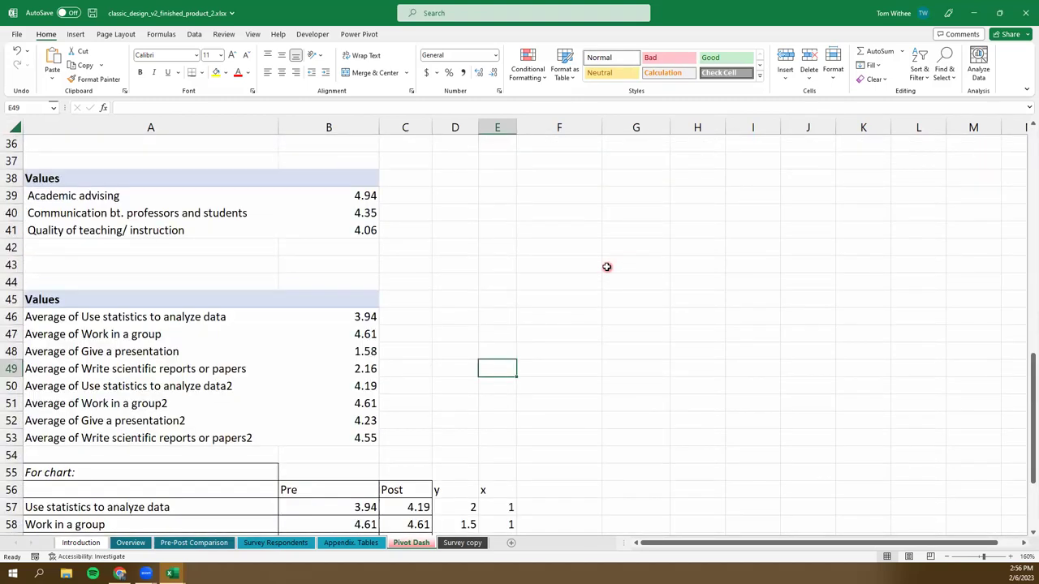
pyautogui.scroll(11, 602, 267)
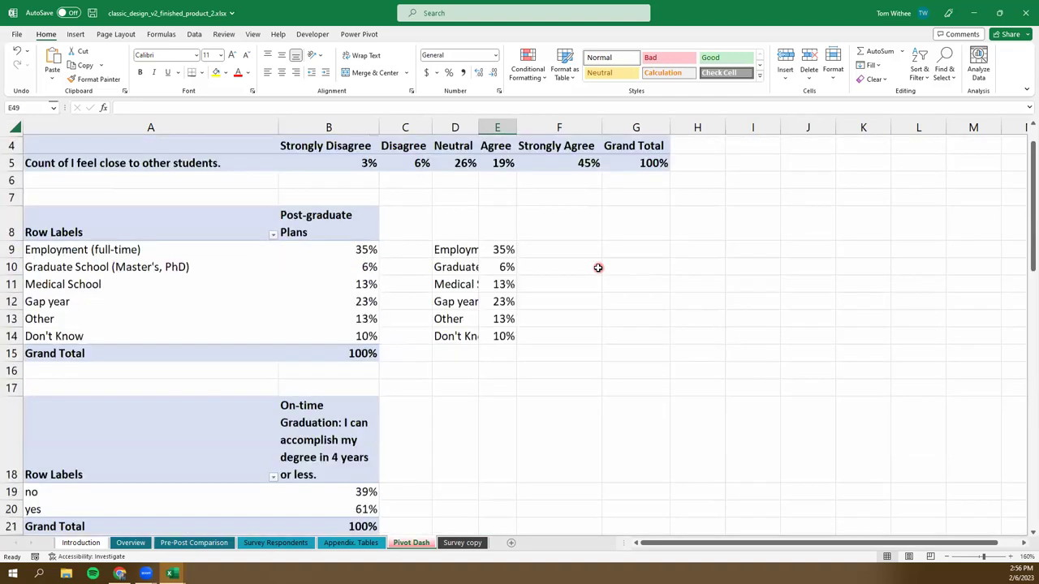
pyautogui.scroll(1, 598, 268)
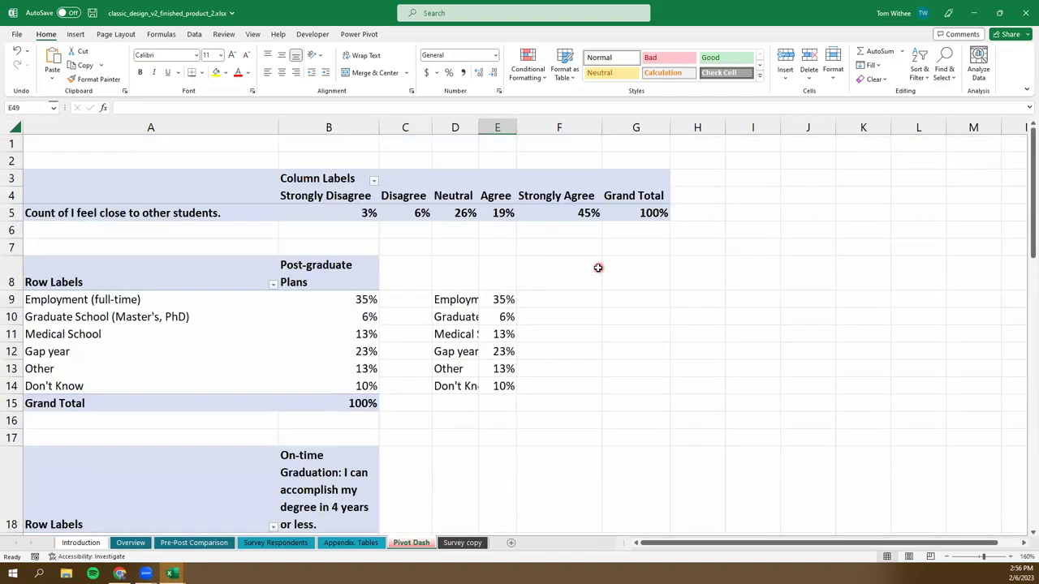
# - Go to the Pre-Post Comparison dashboard and select the Chemistry text box to see its 'Pivot Dash2'!C3 link
pyautogui.rightClick(406, 539)
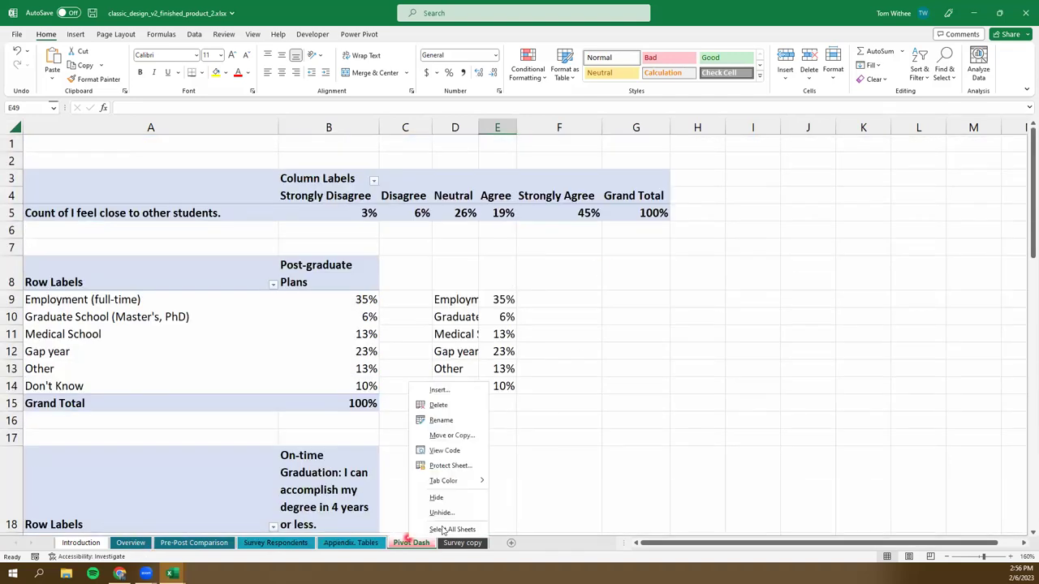
pyautogui.click(193, 547)
pyautogui.click(186, 544)
pyautogui.click(70, 416)
pyautogui.click(84, 412)
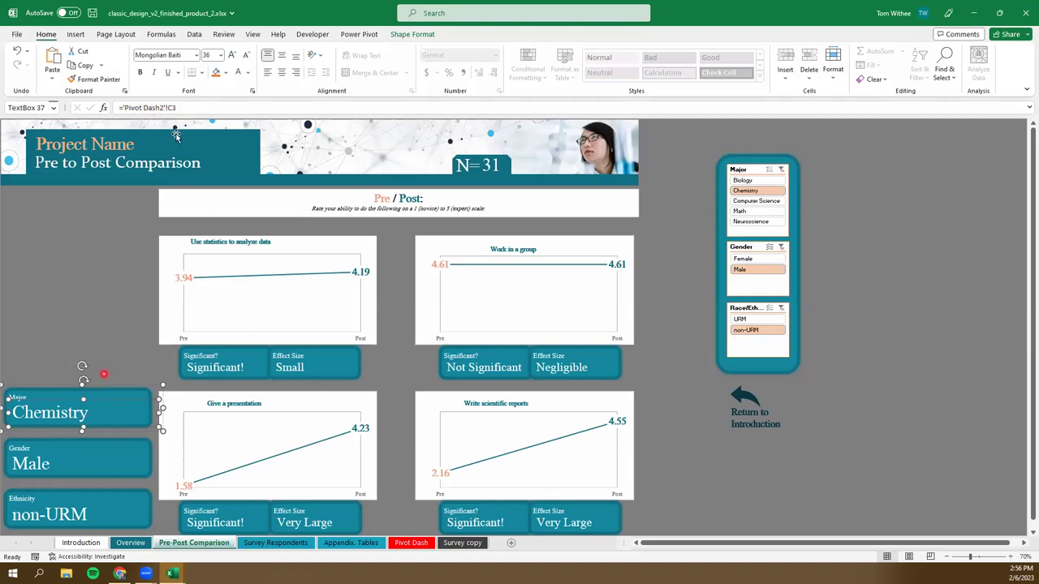
# - Unhide Pivot Dash2 and check its respondent count of 31 and the Major formula in C3
pyautogui.rightClick(185, 548)
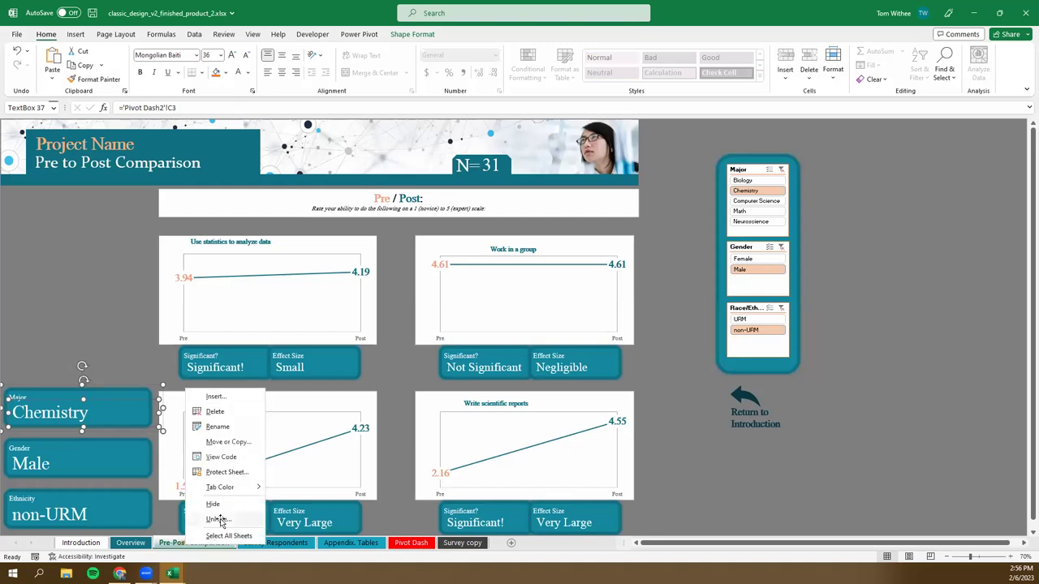
pyautogui.click(219, 520)
pyautogui.click(159, 489)
pyautogui.click(235, 547)
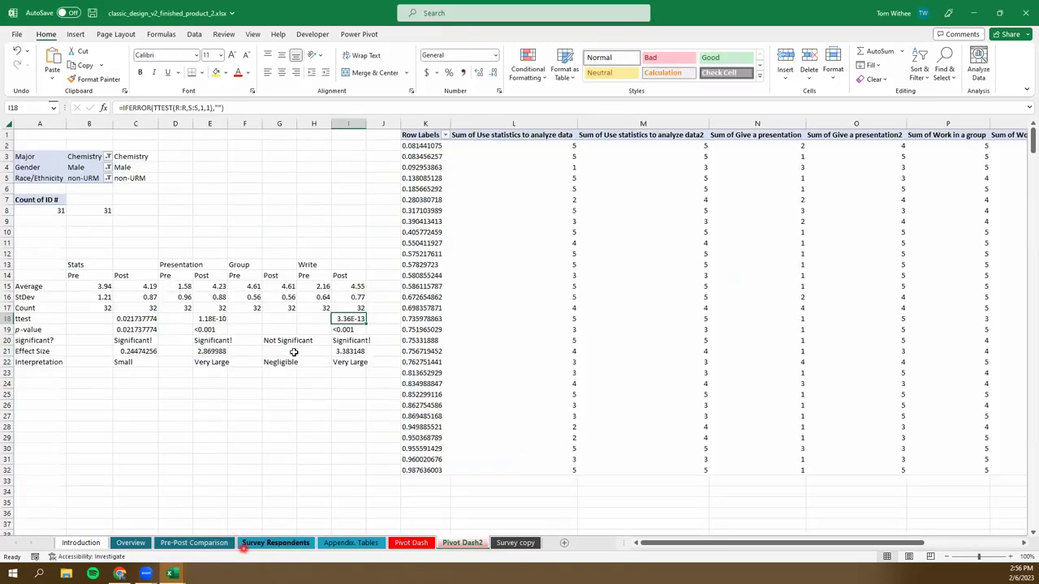
pyautogui.click(215, 214)
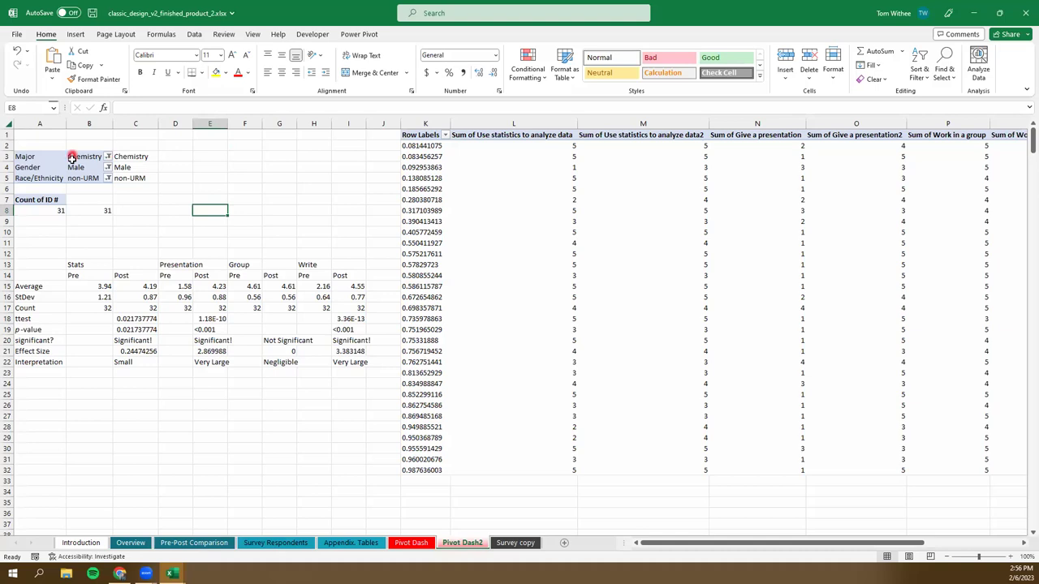
pyautogui.click(50, 211)
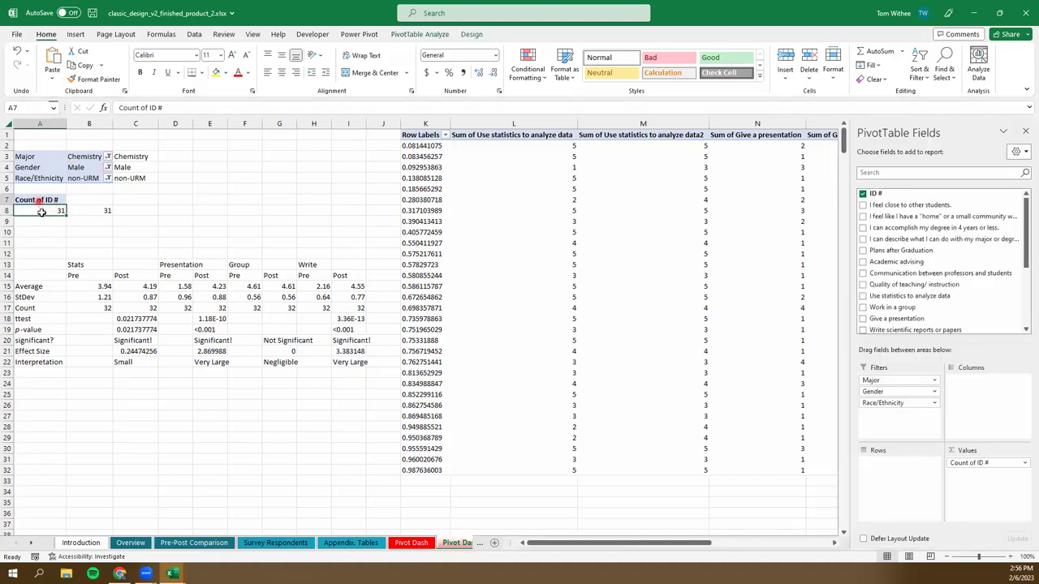
pyautogui.moveTo(39, 202); pyautogui.dragTo(42, 212)
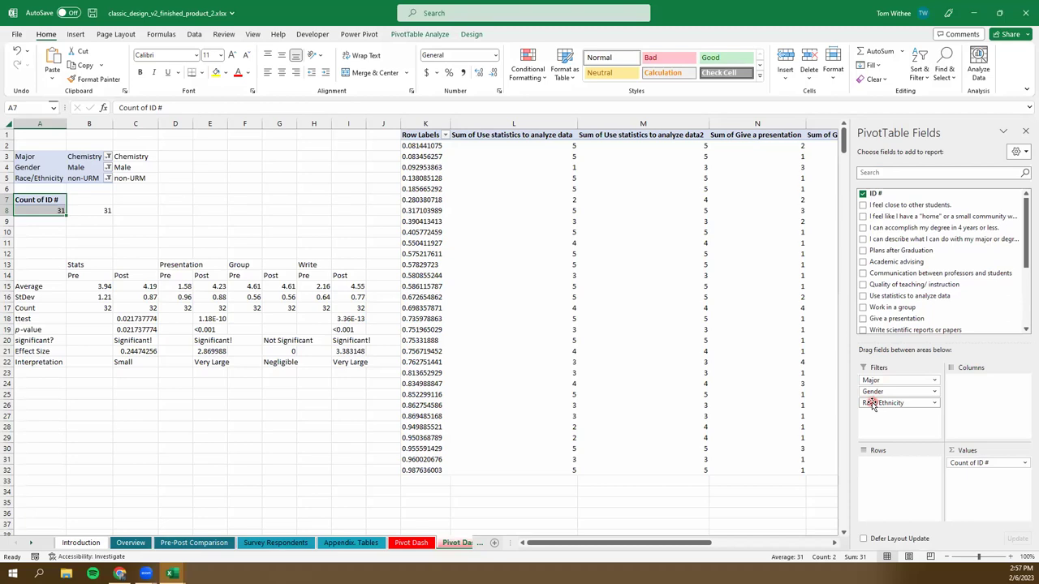
pyautogui.click(133, 156)
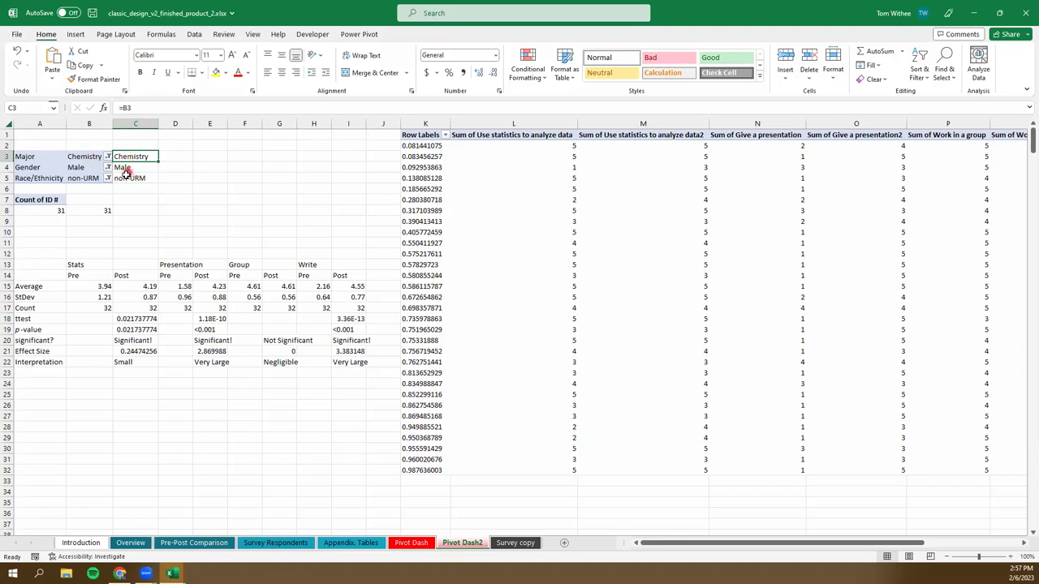
pyautogui.click(283, 220)
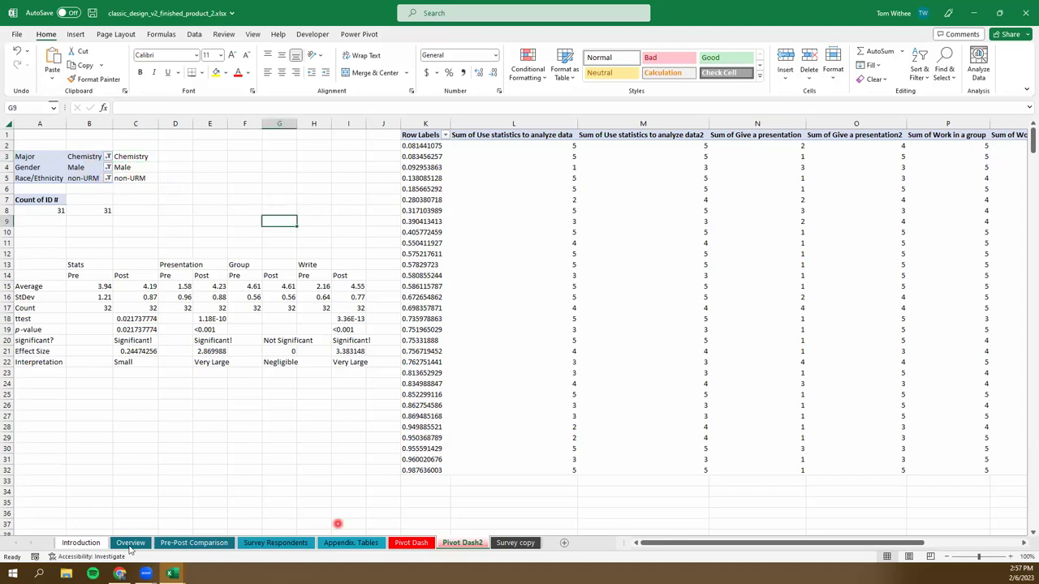
# - Select the Major, Gender and Race/Ethnicity slicers on the dashboard, then switch to Pivot Dash2
pyautogui.click(207, 545)
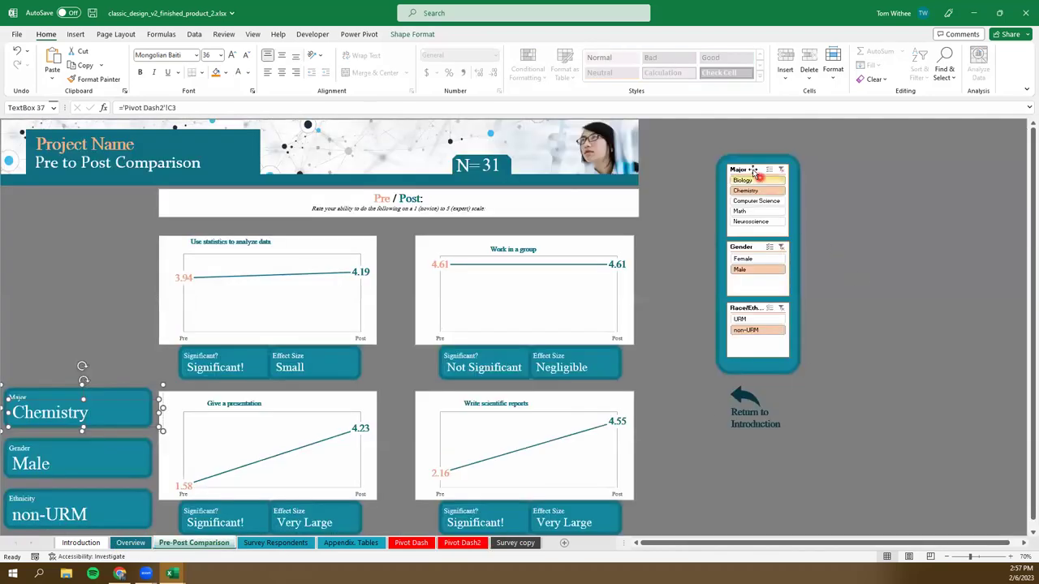
pyautogui.click(756, 236)
pyautogui.keyDown('ctrl'); pyautogui.click(750, 247); pyautogui.keyUp('ctrl')
pyautogui.keyDown('ctrl'); pyautogui.click(747, 309); pyautogui.keyUp('ctrl')
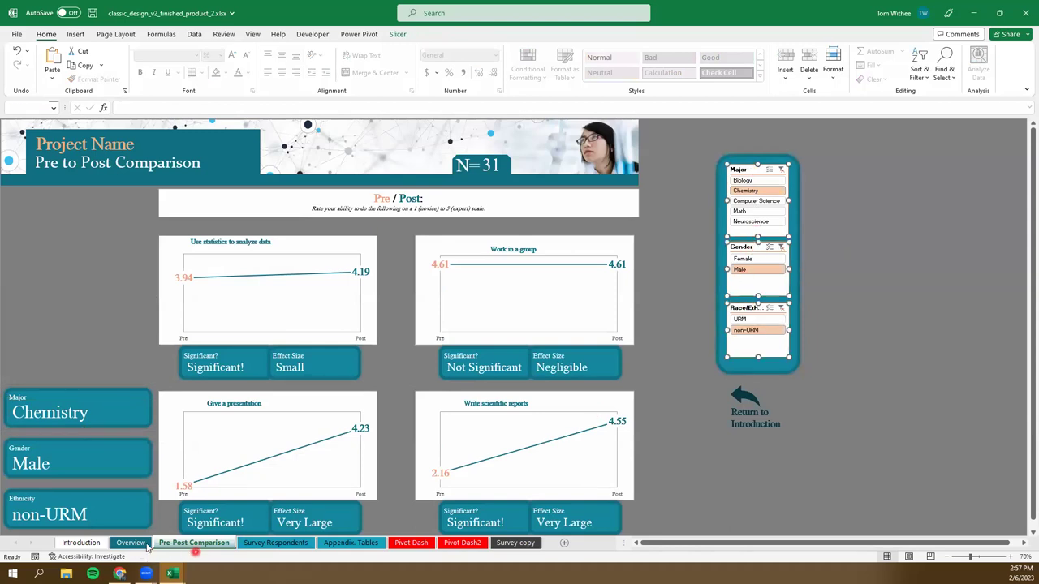
pyautogui.click(463, 543)
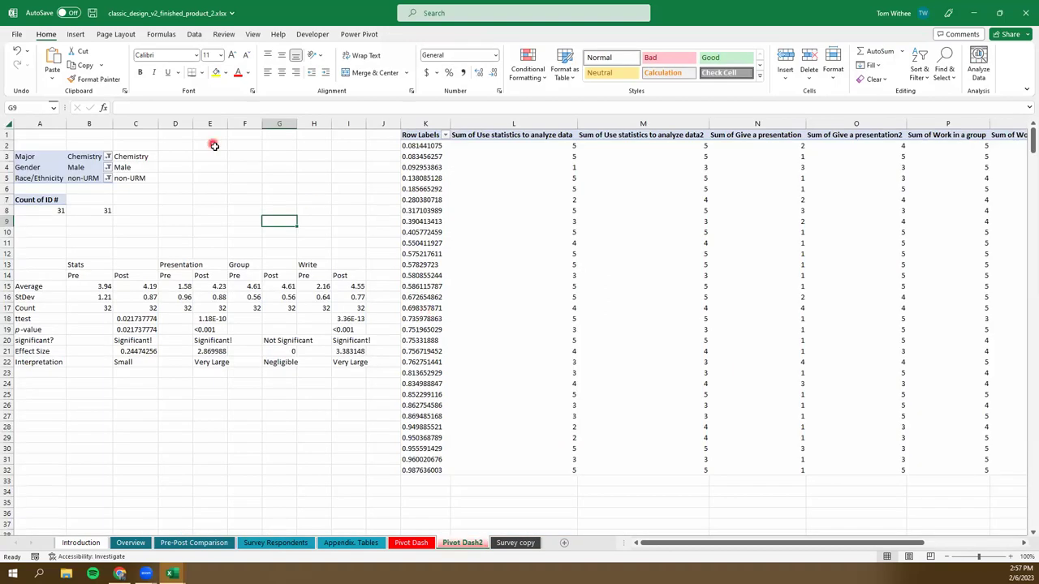
# - Paste the Major, Gender and Race/Ethnicity slicers onto Pivot Dash2 and clear the Gender and Race/Ethnicity filters
pyautogui.hotkey('ctrl', 'v')
pyautogui.click(154, 219)
pyautogui.click(268, 257)
pyautogui.click(263, 345)
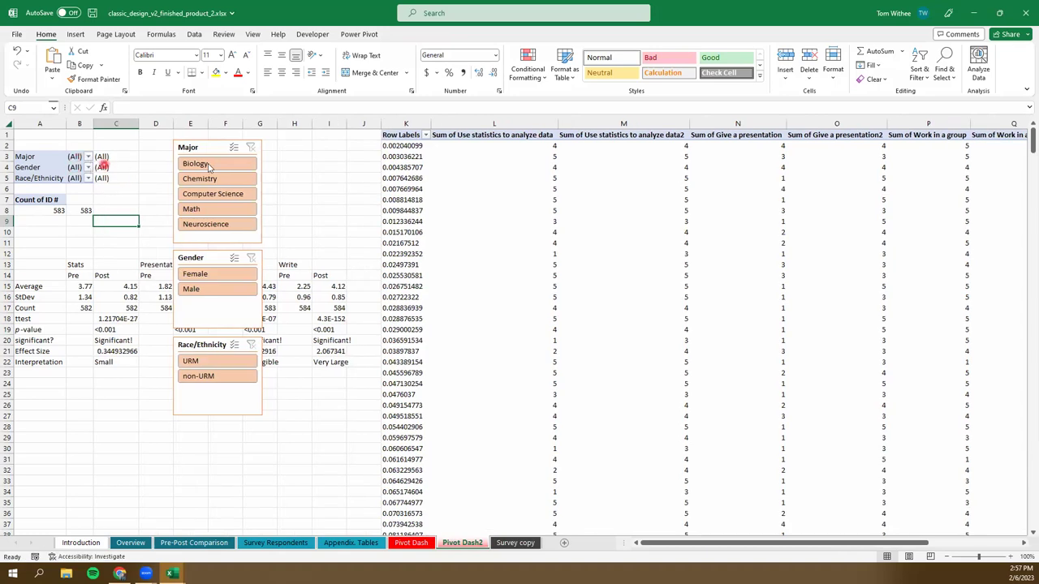
pyautogui.click(213, 147)
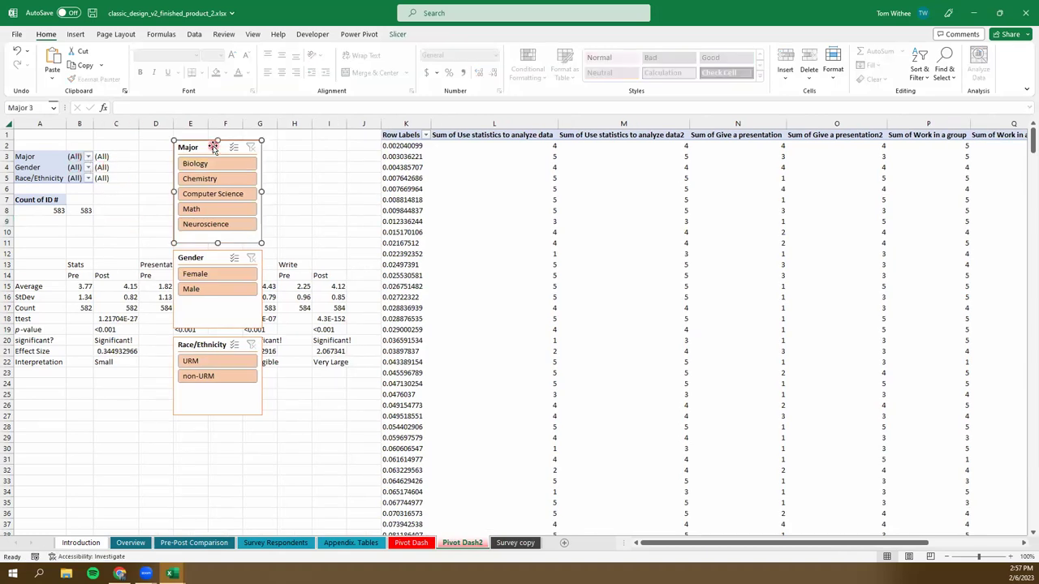
# - Test the Major slicer with Math, check the C3 label, then clear it so C3 reads (All) with 583
pyautogui.click(55, 211)
pyautogui.moveTo(51, 202); pyautogui.dragTo(50, 209)
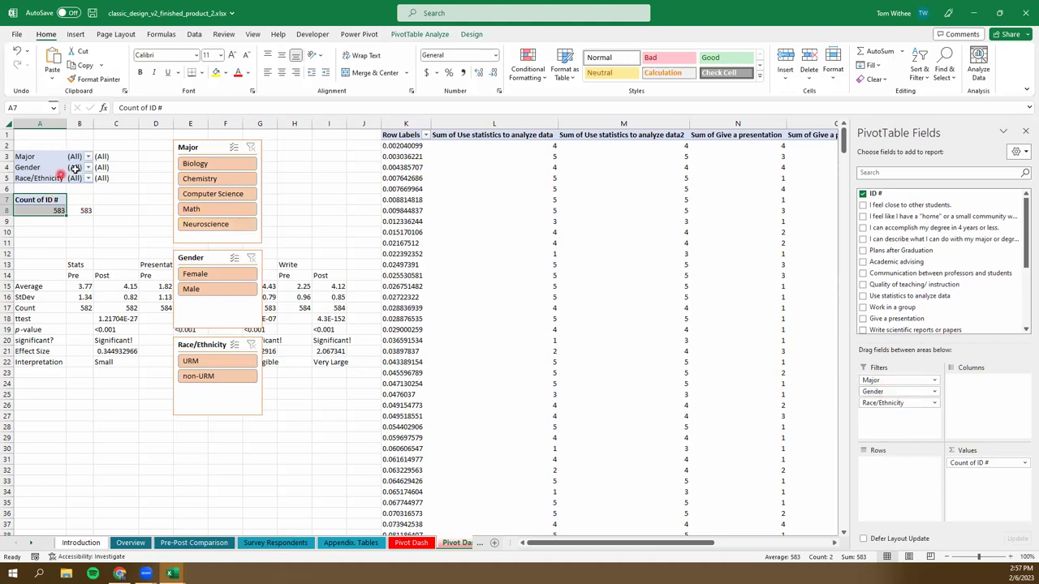
pyautogui.click(214, 208)
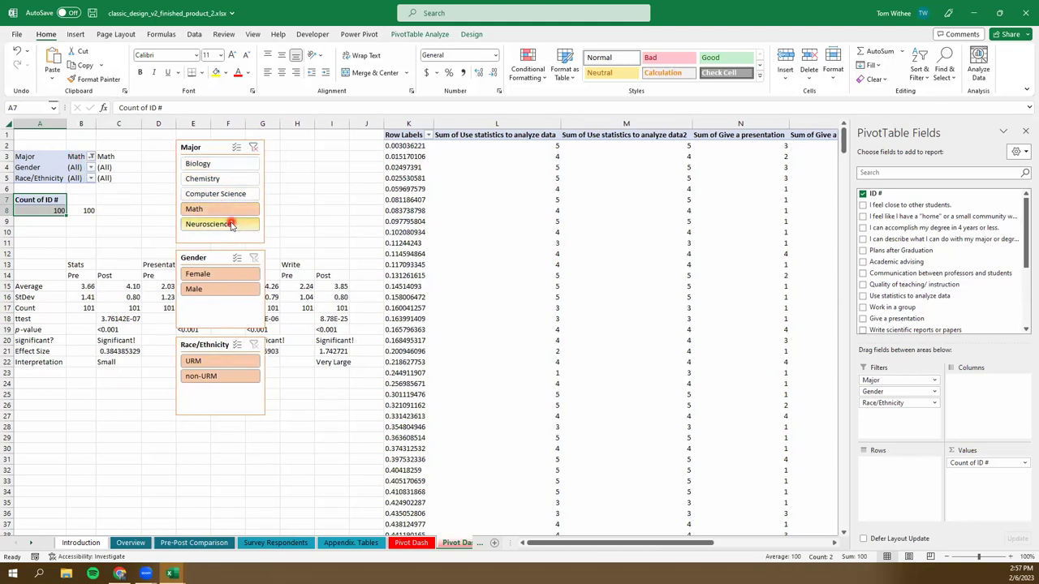
pyautogui.click(114, 156)
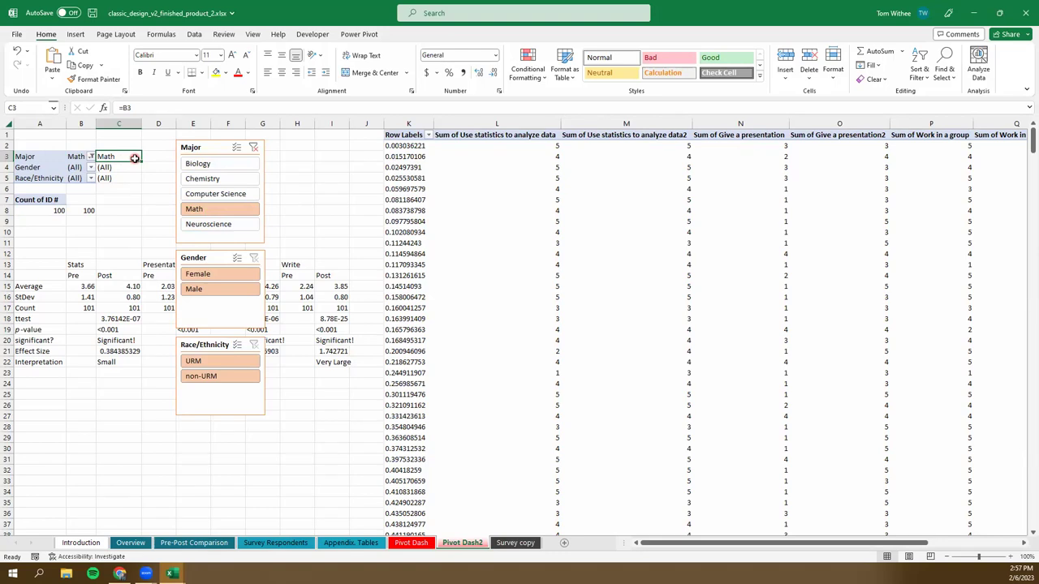
pyautogui.click(253, 147)
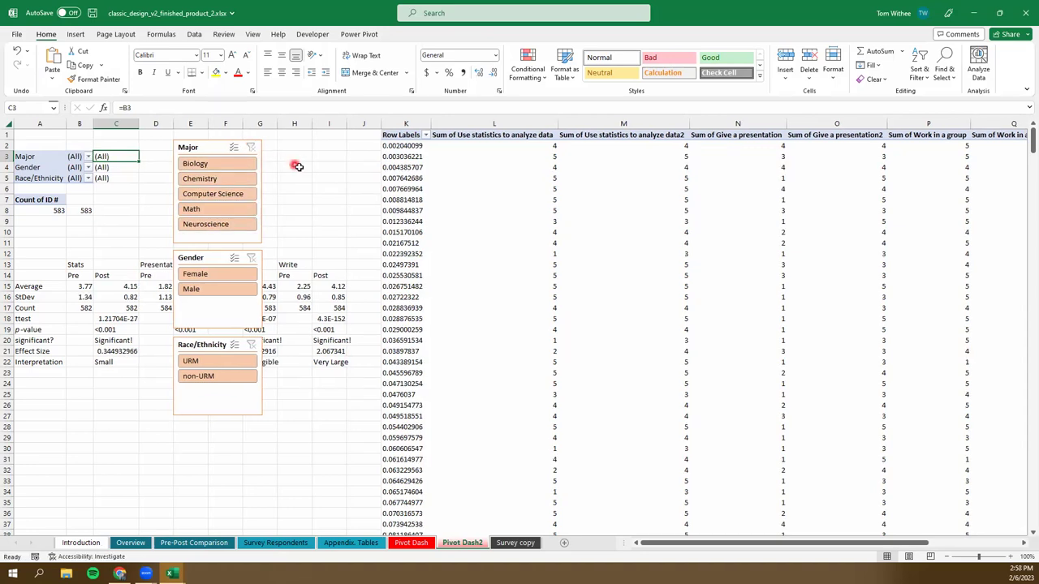
pyautogui.click(298, 166)
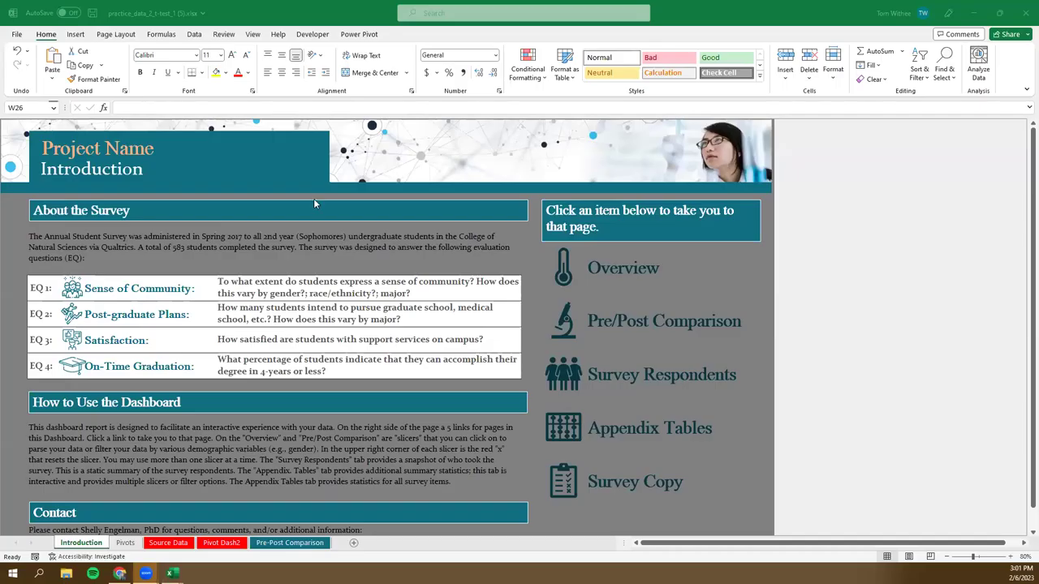
# - Copy the Count of ID # pivot on the Pivots sheet and paste it at A34
pyautogui.click(419, 24)
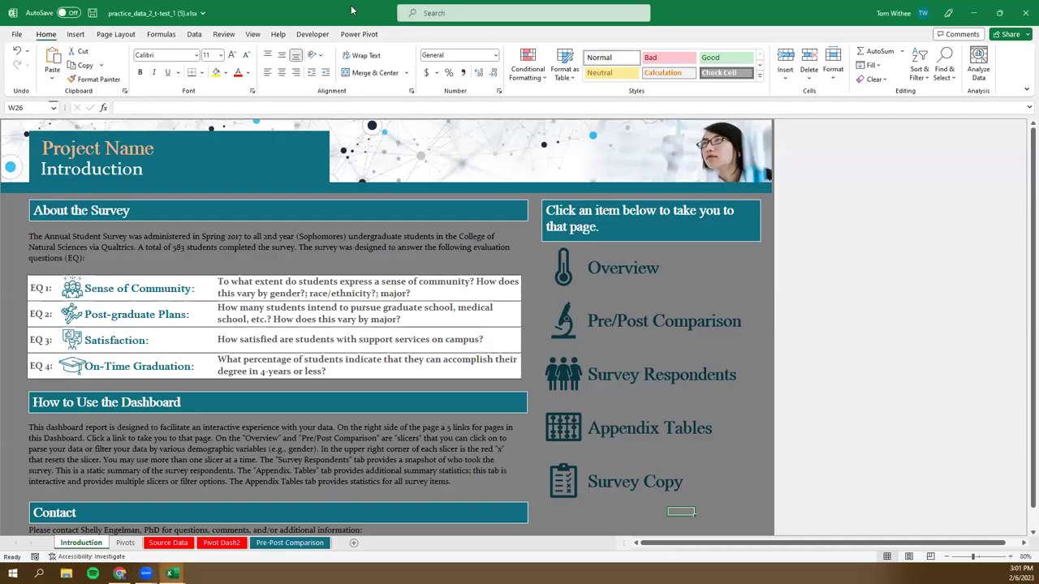
pyautogui.click(213, 543)
pyautogui.click(169, 543)
pyautogui.click(285, 543)
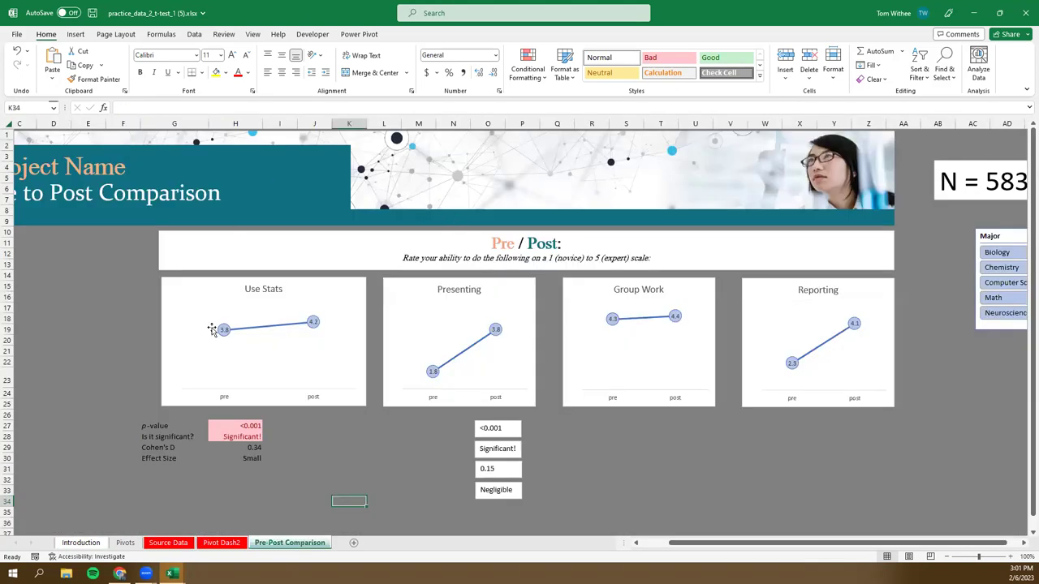
pyautogui.click(125, 542)
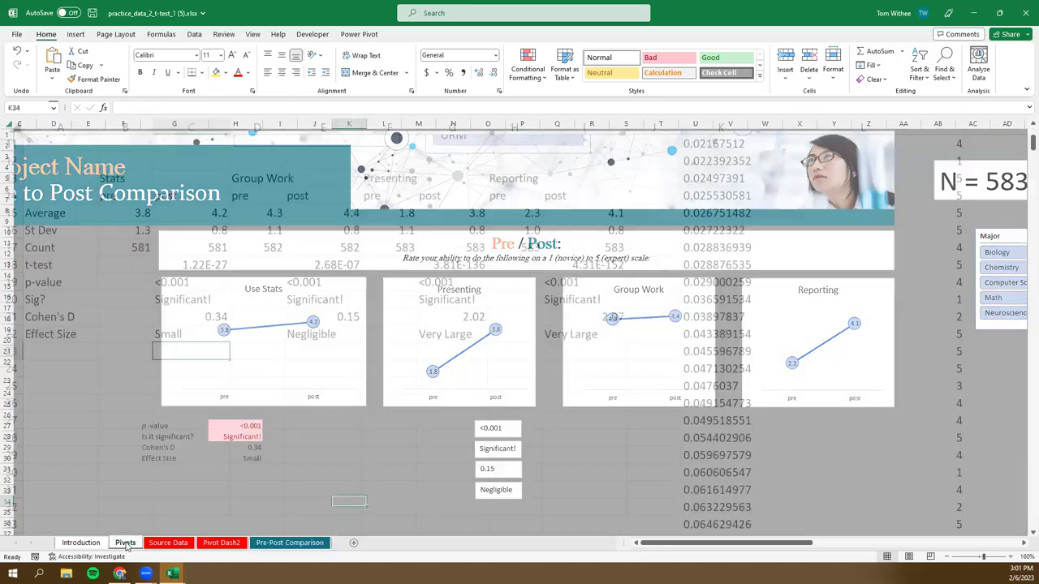
pyautogui.scroll(3, 307, 273)
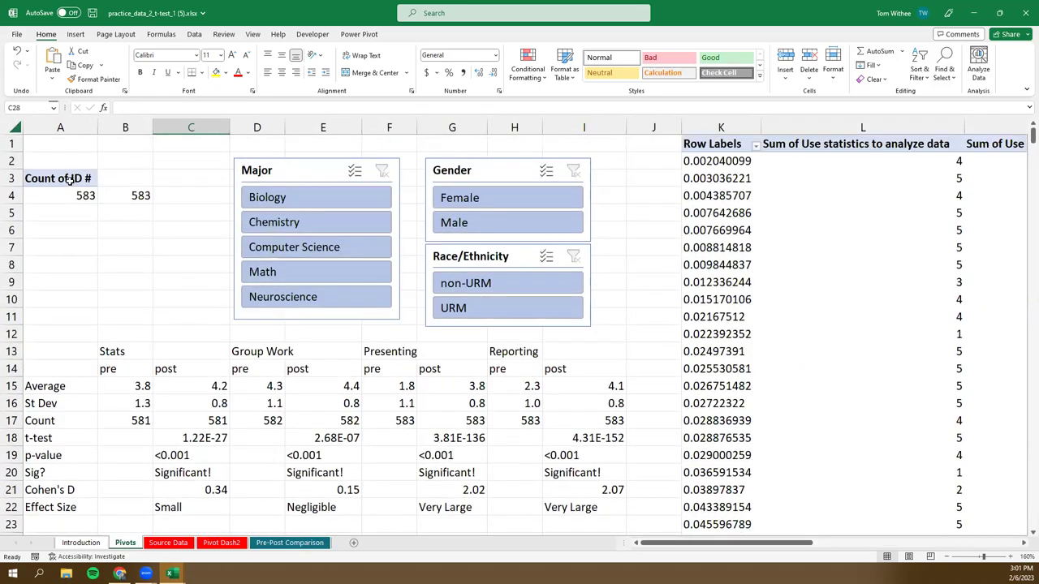
pyautogui.moveTo(70, 181); pyautogui.dragTo(68, 193)
pyautogui.hotkey('ctrl', 'c')
pyautogui.scroll(-10, 195, 209)
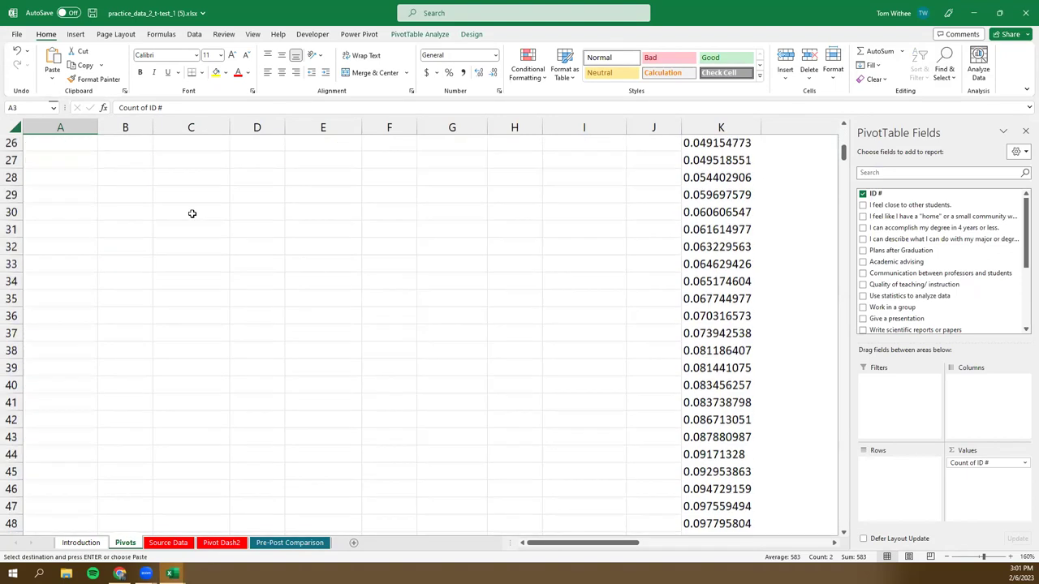
pyautogui.click(54, 195)
pyautogui.hotkey('ctrl', 'v')
# - Swap the copy's fields for the four-year degree question, shown as whole-number % of Column Total
pyautogui.moveTo(970, 462); pyautogui.dragTo(572, 428)
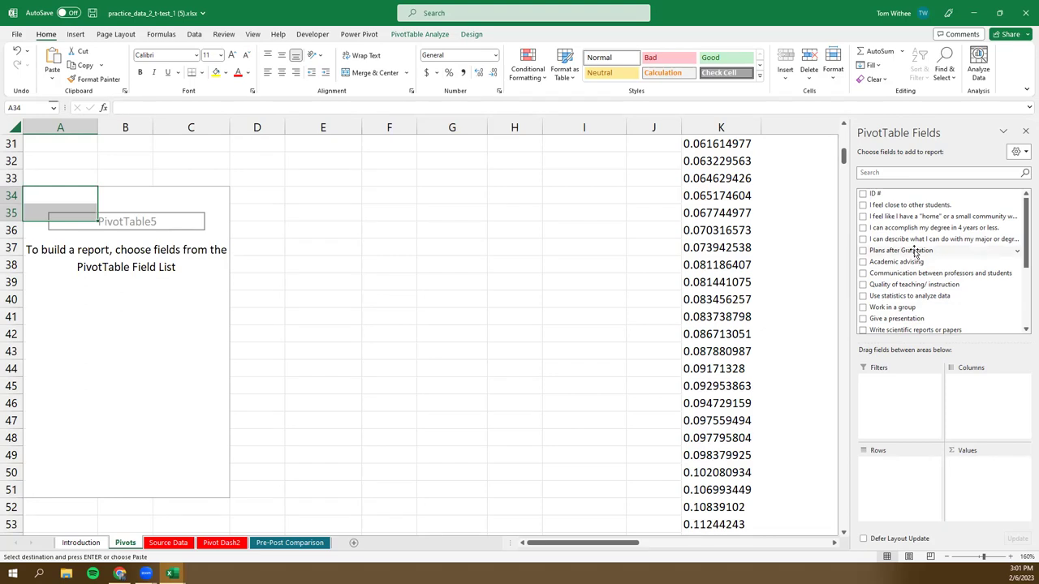
pyautogui.moveTo(918, 228); pyautogui.dragTo(911, 483)
pyautogui.moveTo(896, 228); pyautogui.dragTo(970, 475)
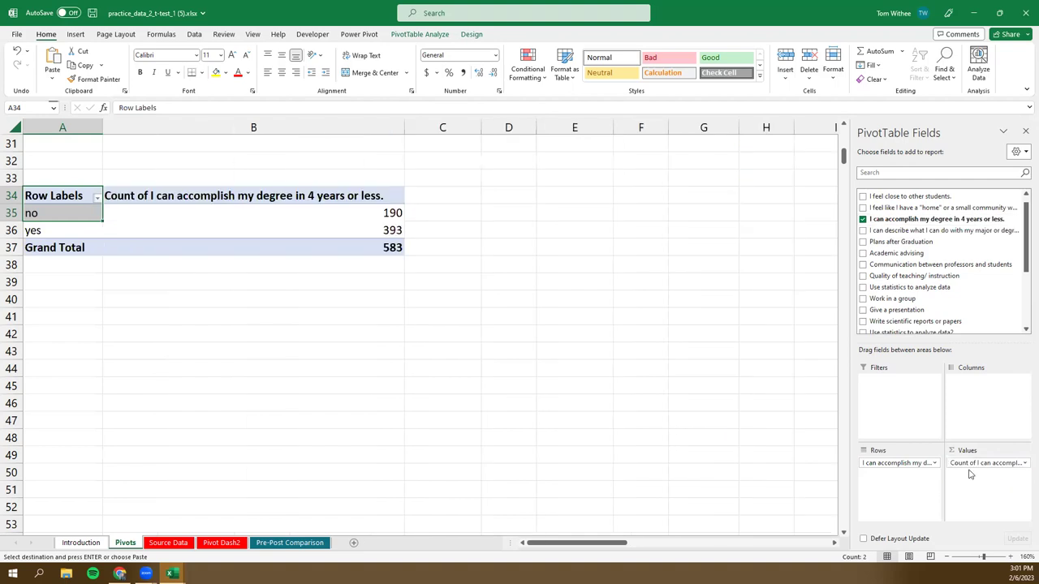
pyautogui.rightClick(393, 212)
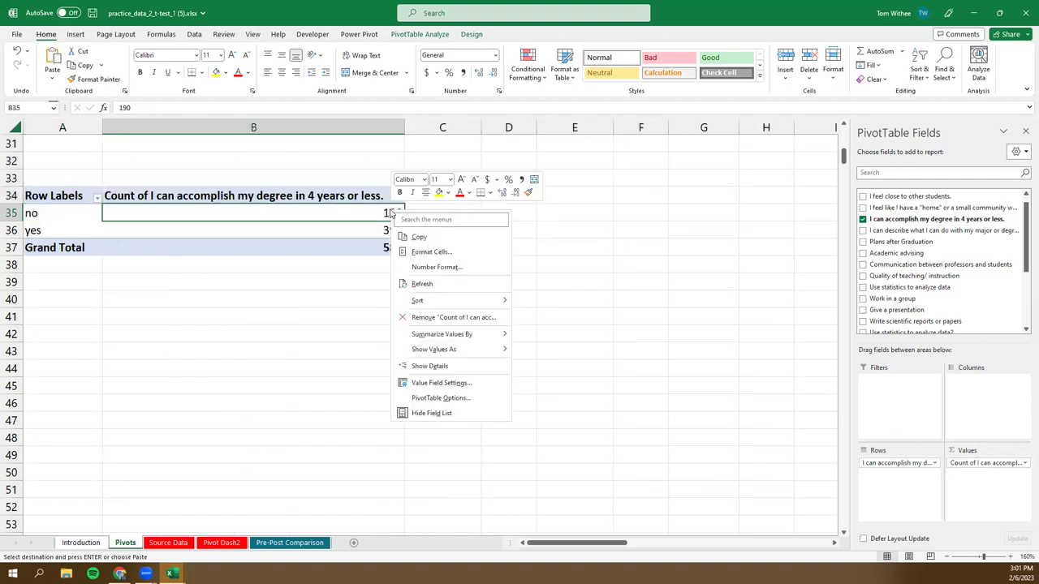
pyautogui.moveTo(425, 349)
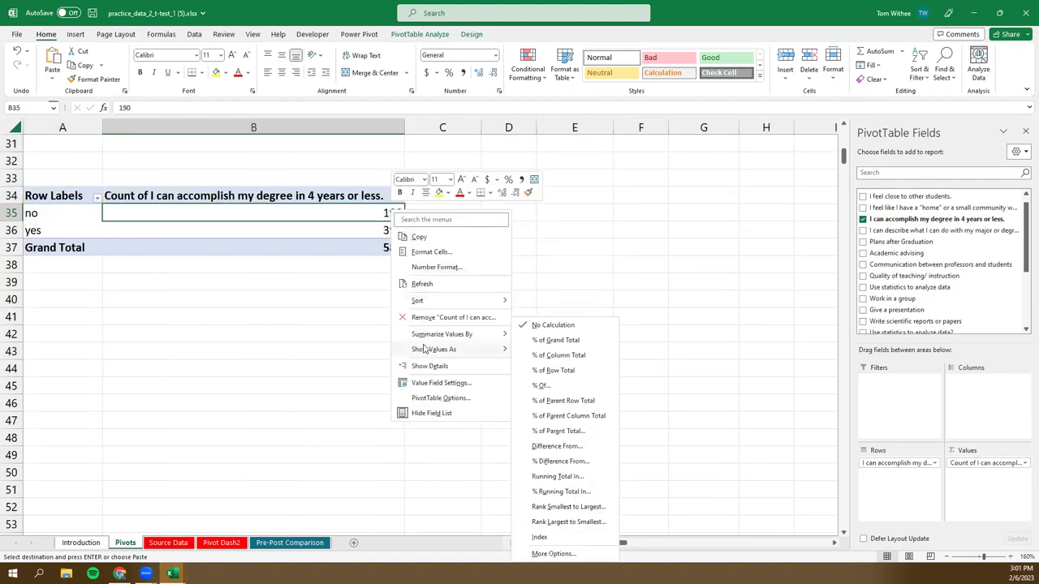
pyautogui.click(553, 356)
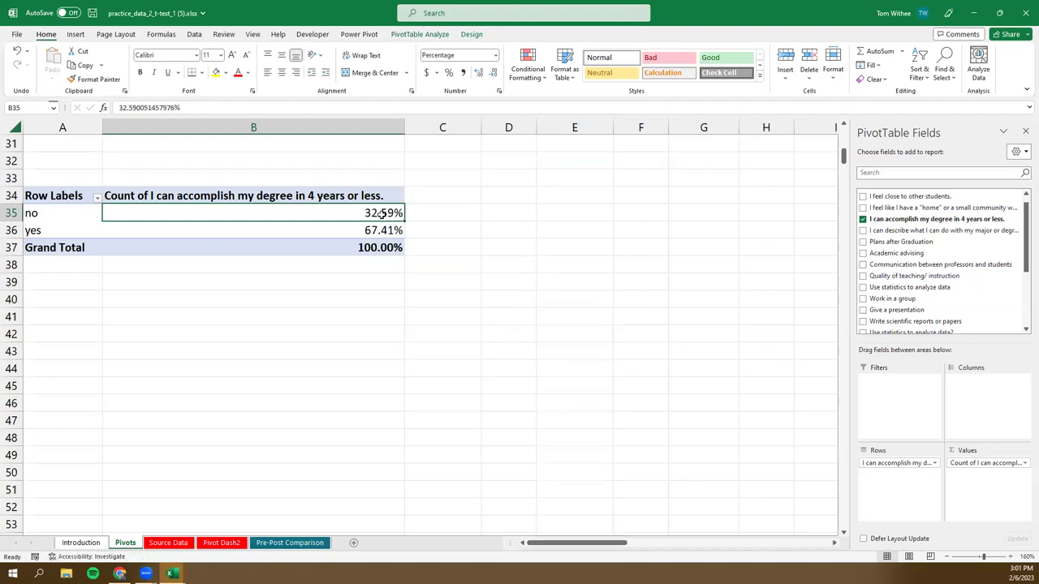
pyautogui.moveTo(382, 213); pyautogui.dragTo(374, 244)
pyautogui.click(490, 73)
pyautogui.click(490, 73)
pyautogui.click(357, 243)
# - Link C35 and C36 to the pivot's No and Yes percentages, then move them into column D
pyautogui.click(460, 210)
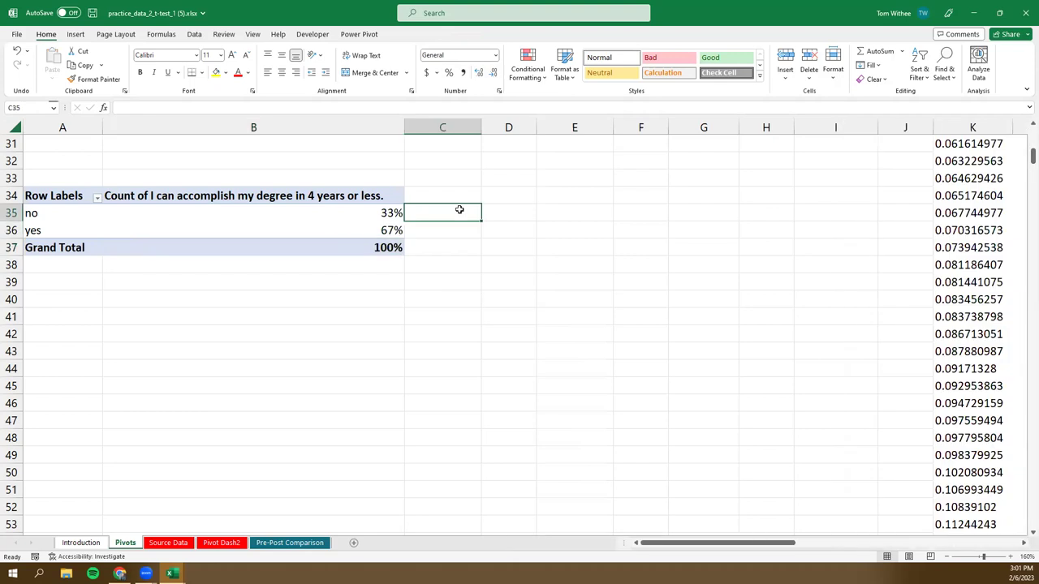
pyautogui.write('=')
pyautogui.click(386, 214)
pyautogui.press('Return')
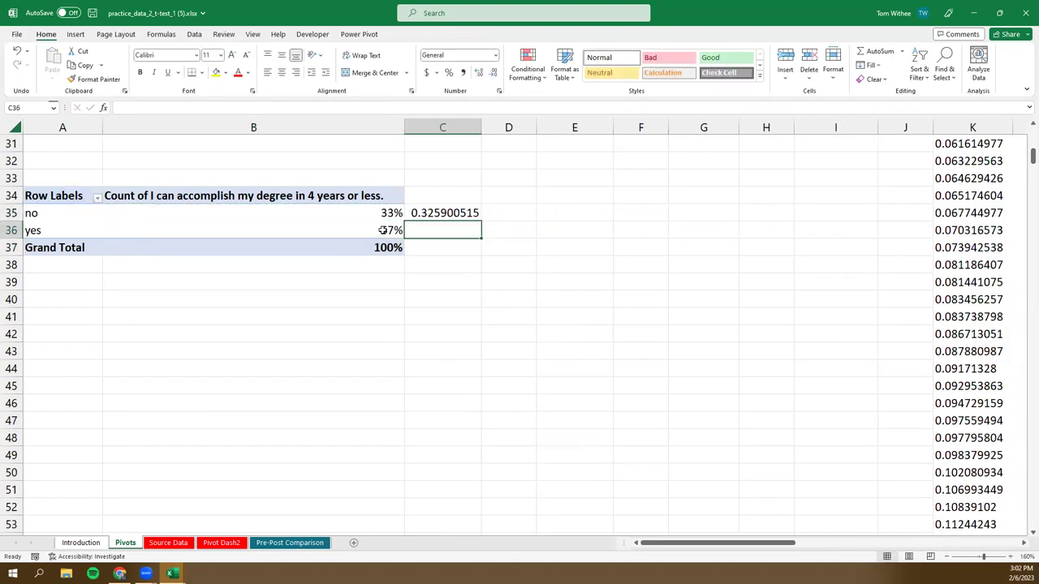
pyautogui.write('=')
pyautogui.click(382, 230)
pyautogui.press('Return')
pyautogui.click(447, 315)
pyautogui.moveTo(442, 214); pyautogui.dragTo(508, 216)
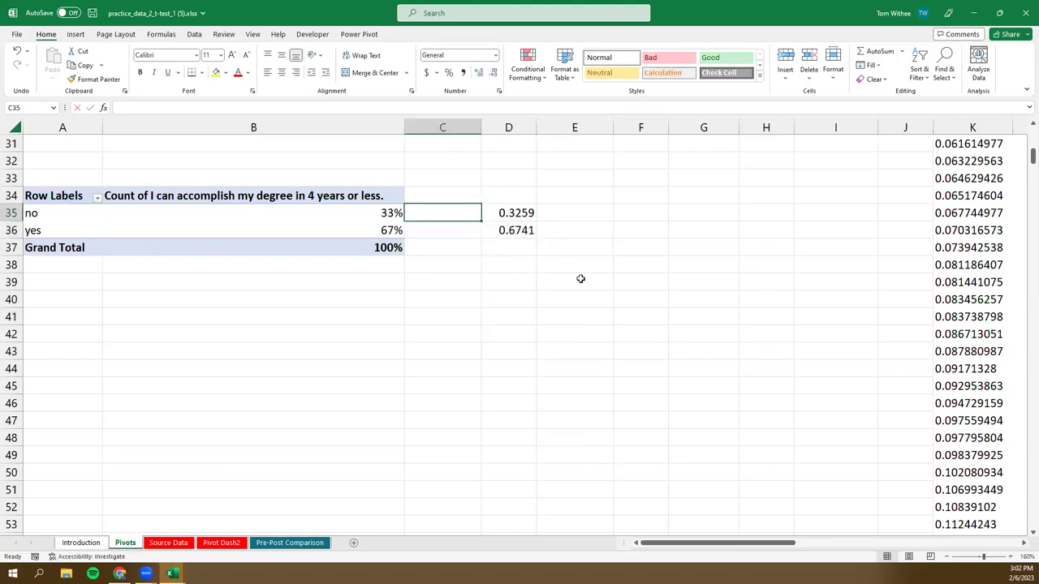
# - Add No and Yes labels, apply Percent Style to the 33% and 67% shares, and select the table
pyautogui.write('no')
pyautogui.press('Return')
pyautogui.press('Return')
pyautogui.press('Up')
pyautogui.press('Up')
pyautogui.press('Right')
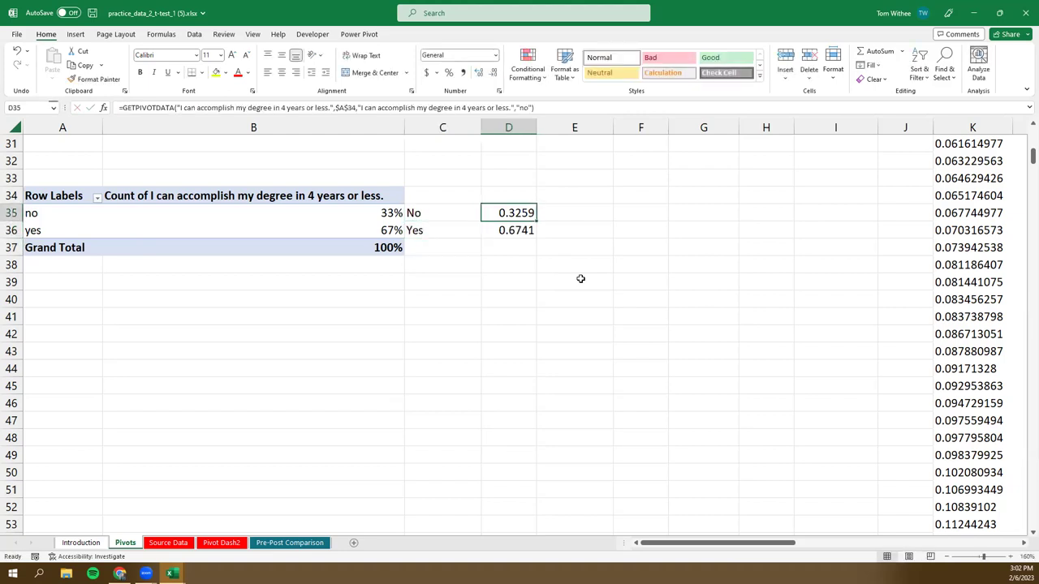
pyautogui.click(449, 73)
pyautogui.press('Down')
pyautogui.click(448, 73)
pyautogui.click(529, 297)
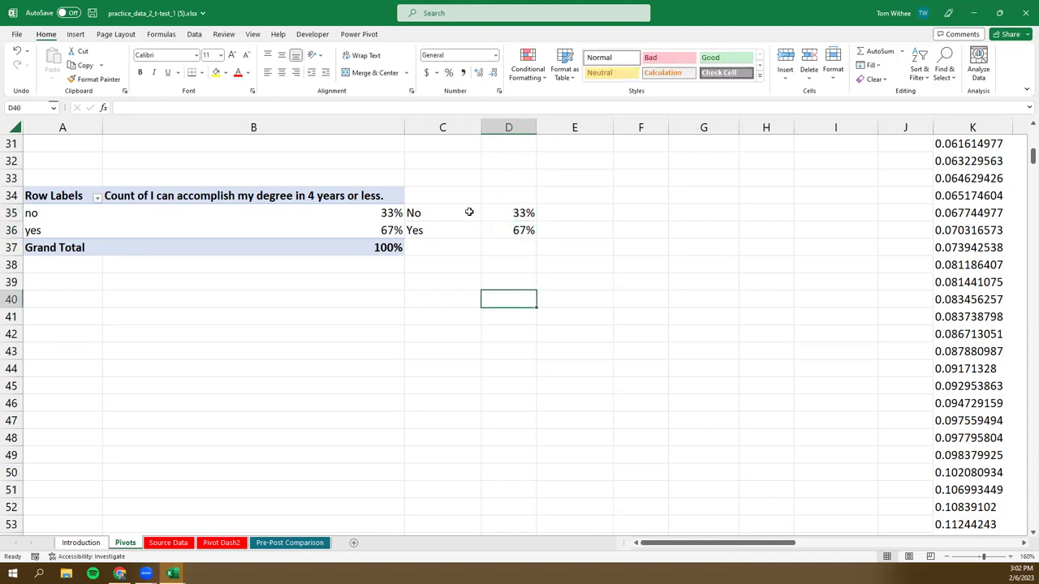
pyautogui.moveTo(469, 212); pyautogui.dragTo(519, 229)
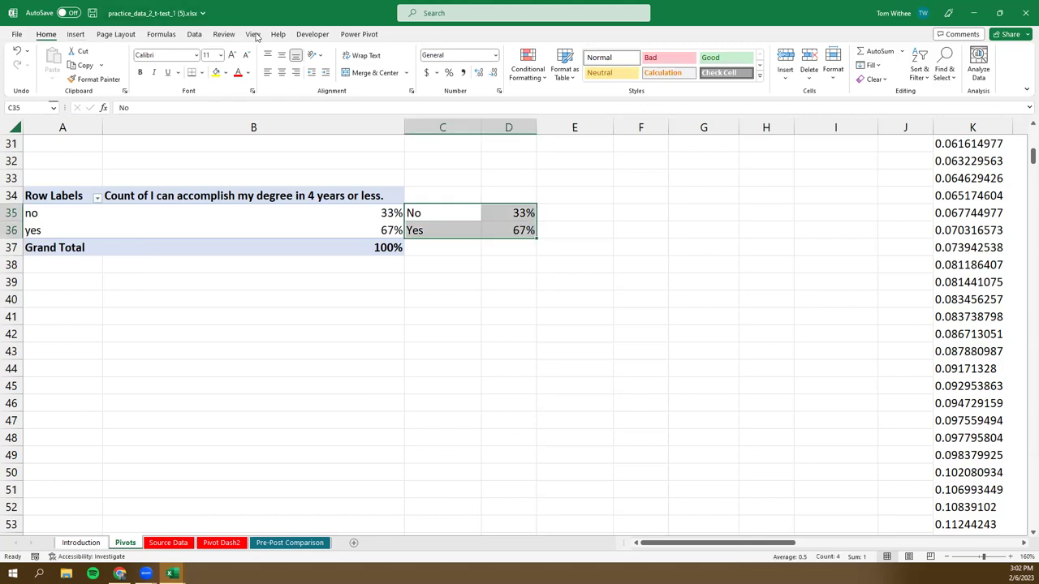
pyautogui.click(75, 34)
# - Insert a doughnut chart of the No/Yes shares and move it onto the Pre-Post Comparison sheet
pyautogui.click(474, 79)
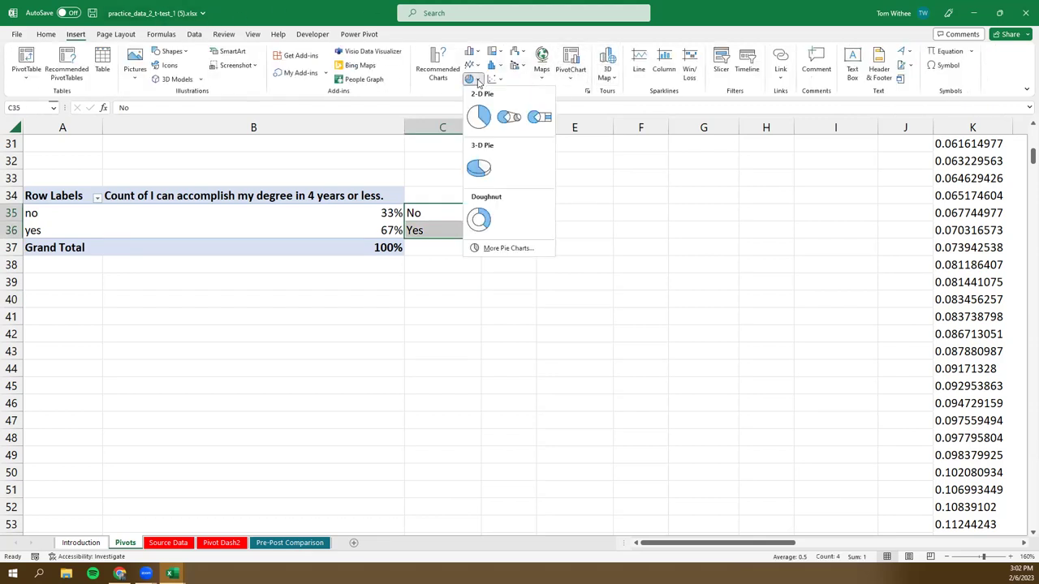
pyautogui.click(478, 220)
pyautogui.moveTo(582, 214); pyautogui.dragTo(429, 282)
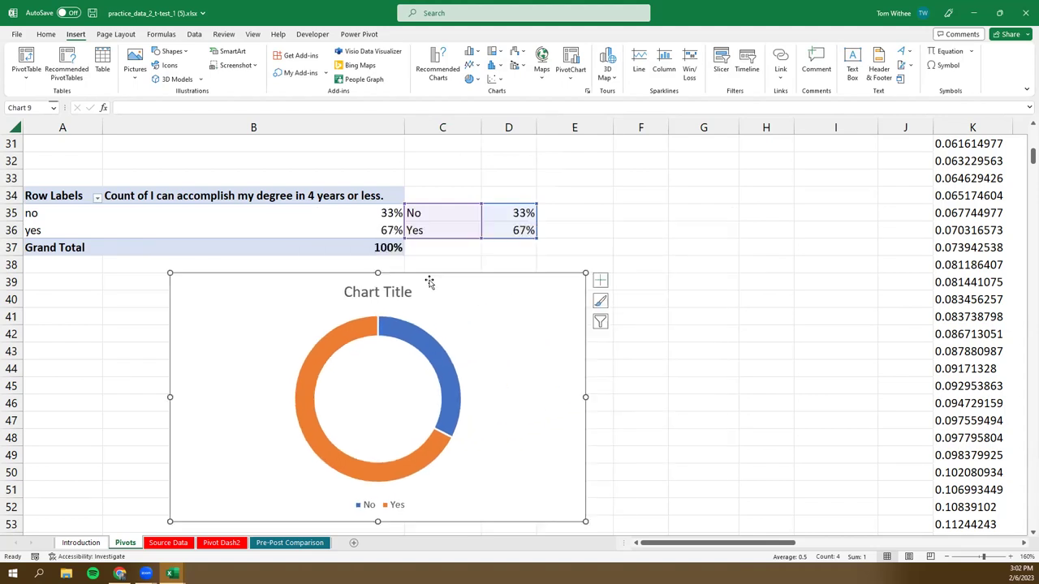
pyautogui.doubleClick(373, 293)
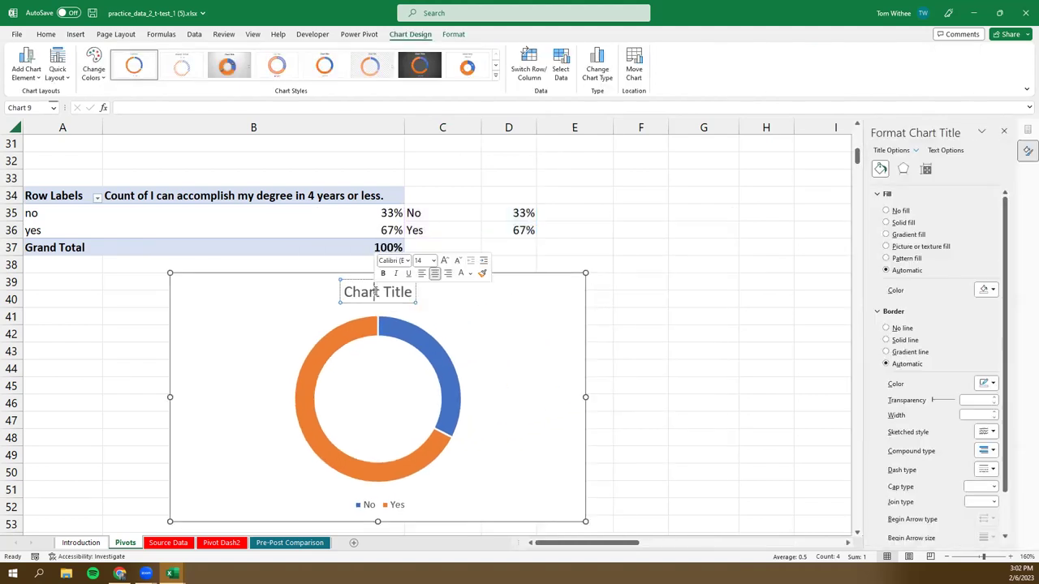
pyautogui.doubleClick(375, 292)
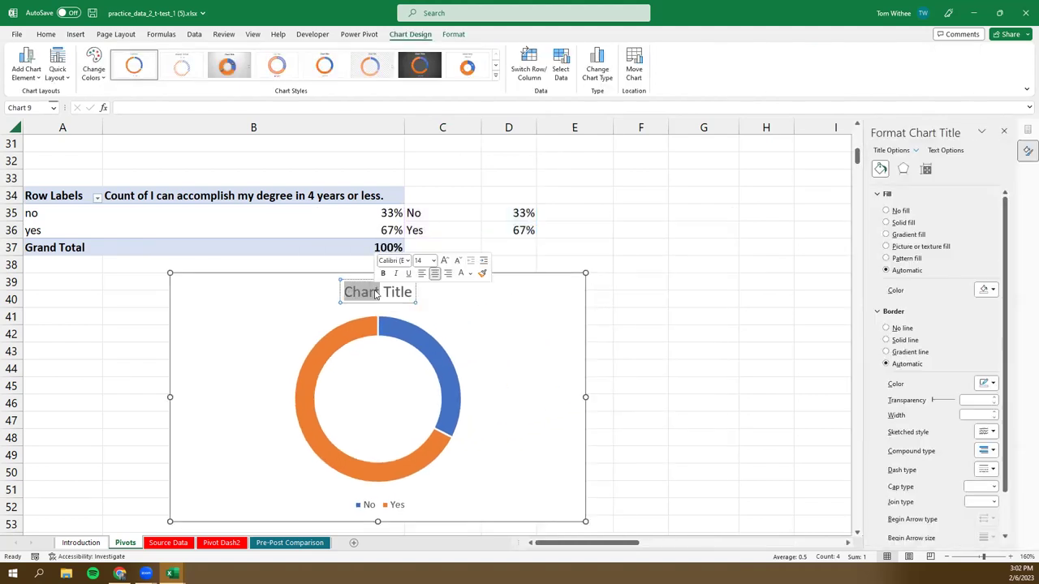
pyautogui.click(538, 275)
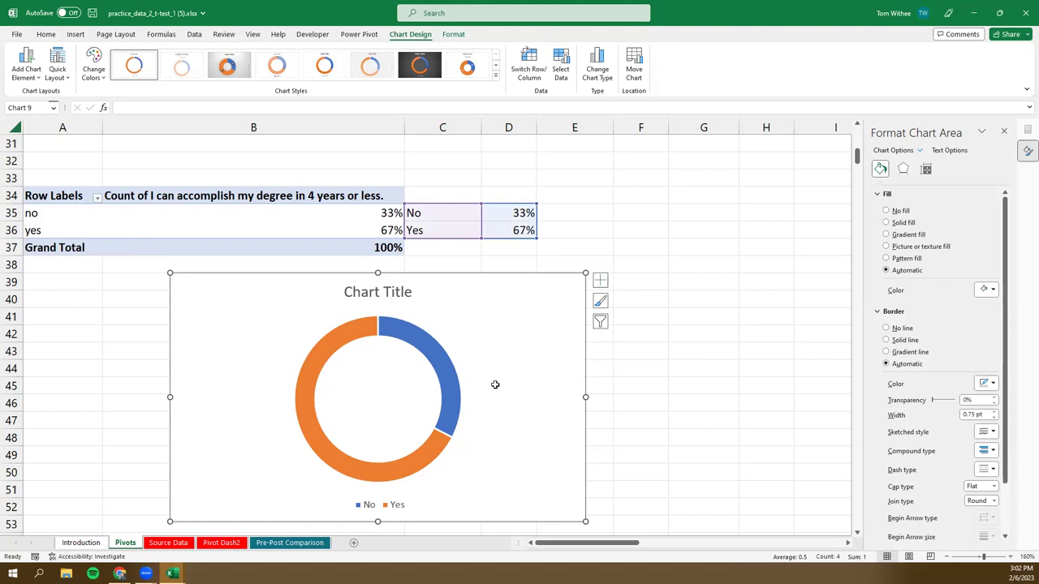
pyautogui.press('Delete')
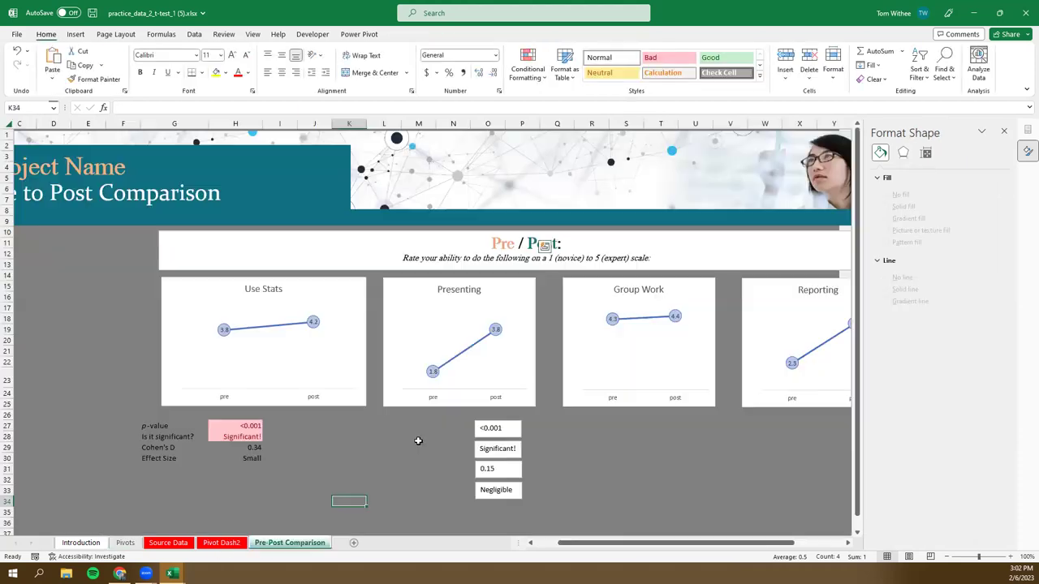
pyautogui.click(268, 544)
pyautogui.scroll(-7, 534, 325)
pyautogui.moveTo(538, 287); pyautogui.dragTo(297, 275)
pyautogui.click(446, 328)
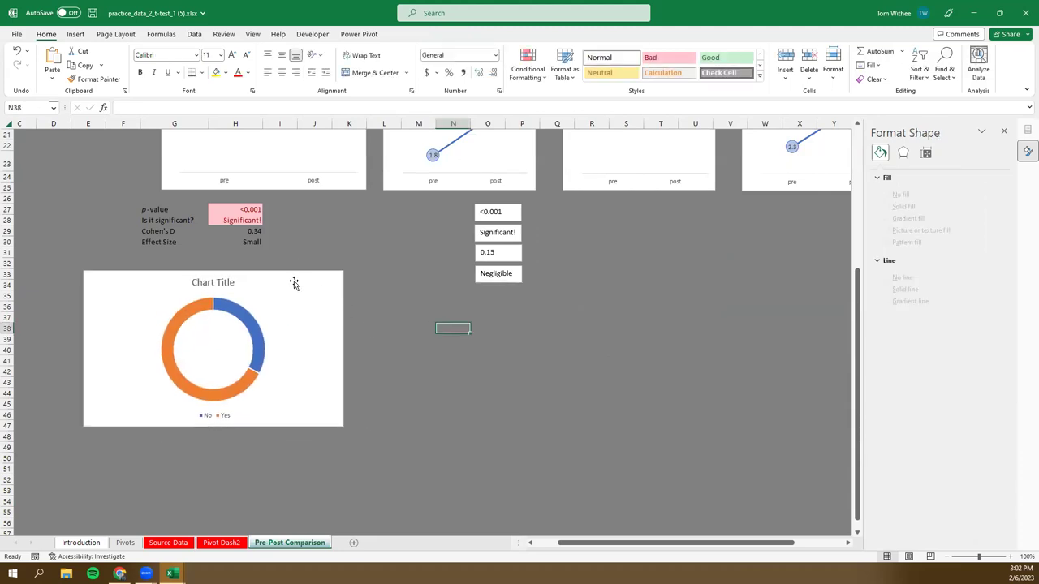
# - Check the Yes share formula on Pivots, then draw a text box beside the doughnut chart
pyautogui.click(123, 543)
pyautogui.click(554, 227)
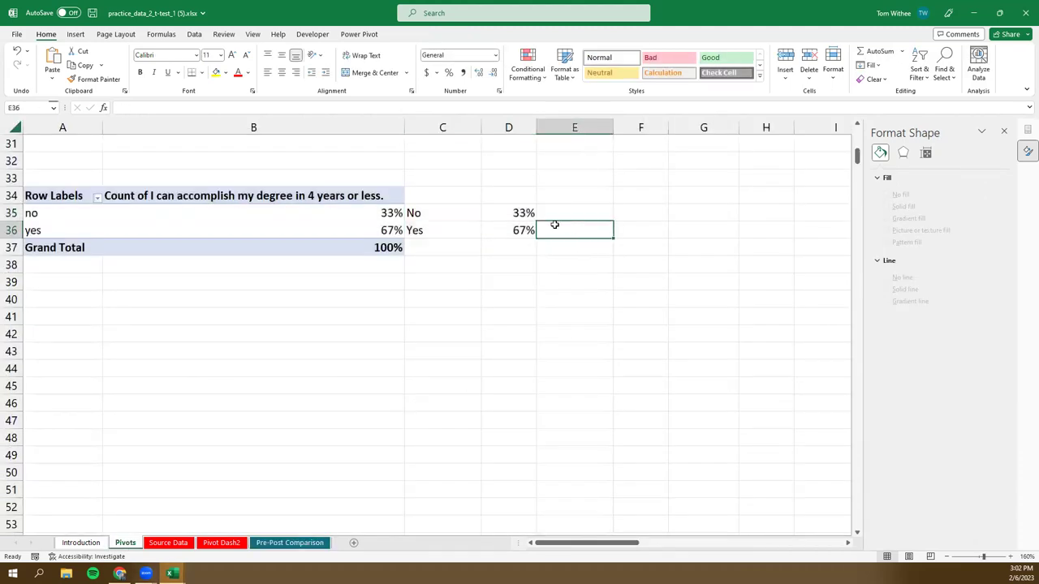
pyautogui.click(514, 231)
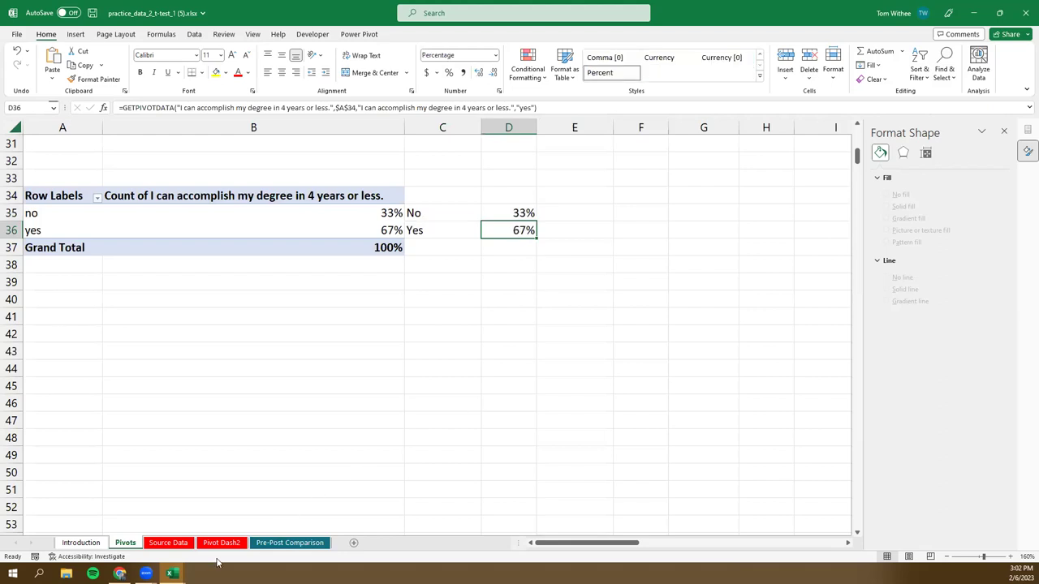
pyautogui.click(275, 543)
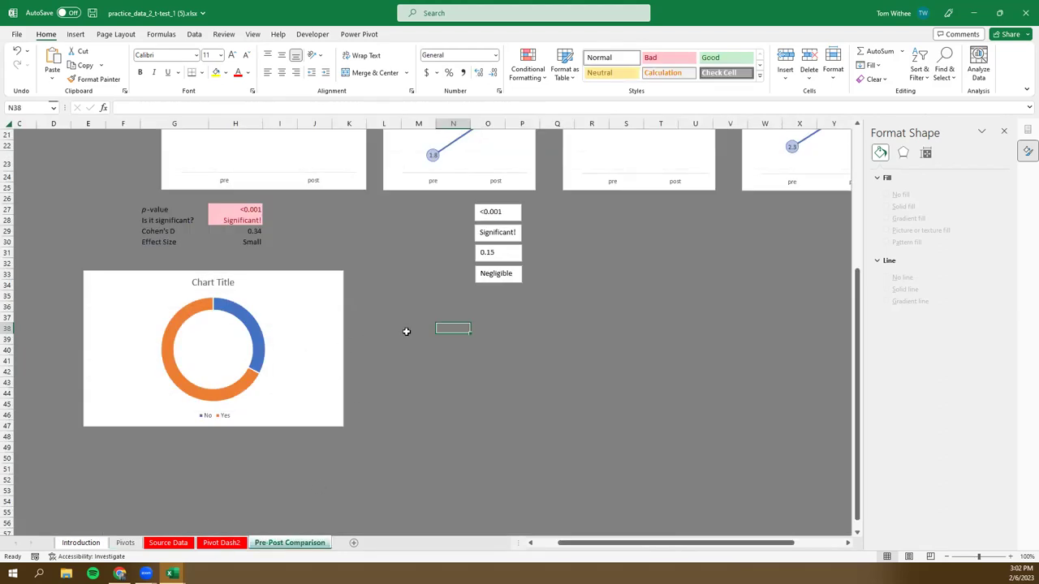
pyautogui.click(81, 39)
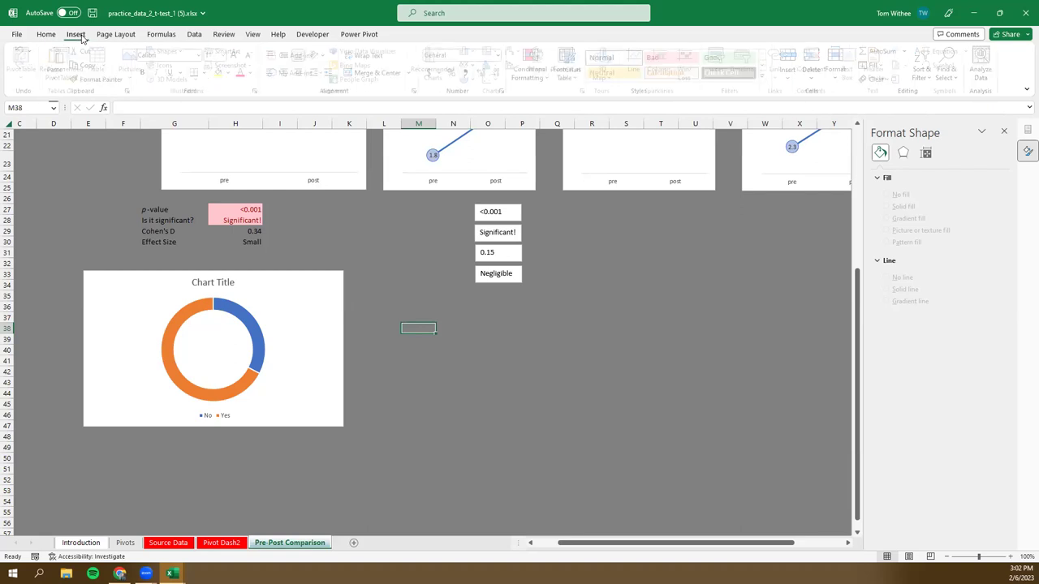
pyautogui.click(850, 63)
pyautogui.moveTo(436, 323); pyautogui.dragTo(508, 379)
# - Link the new text box to =Pivots!D36 so it displays 67%
pyautogui.moveTo(493, 325); pyautogui.dragTo(454, 310)
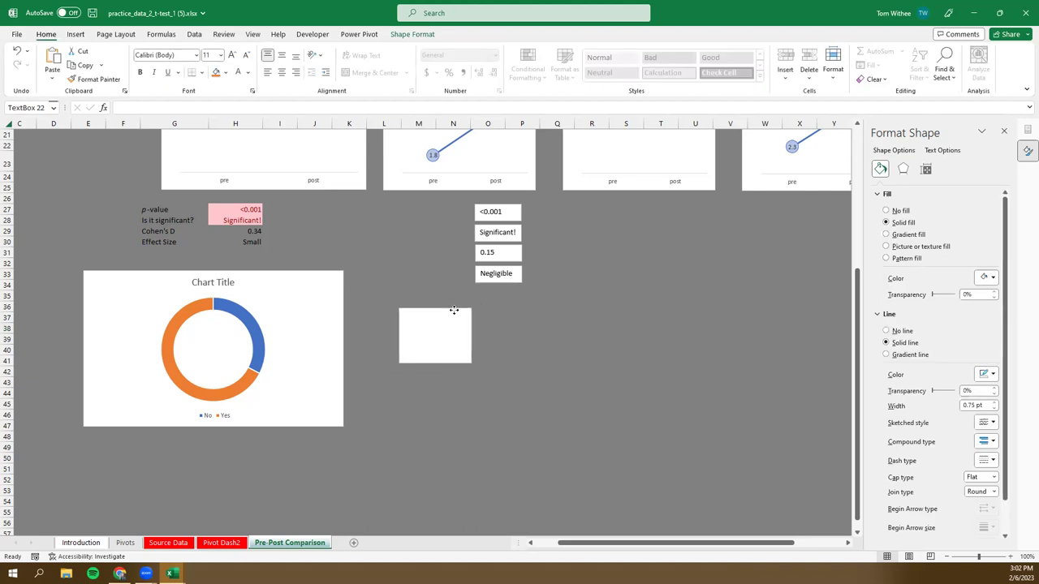
pyautogui.click(238, 106)
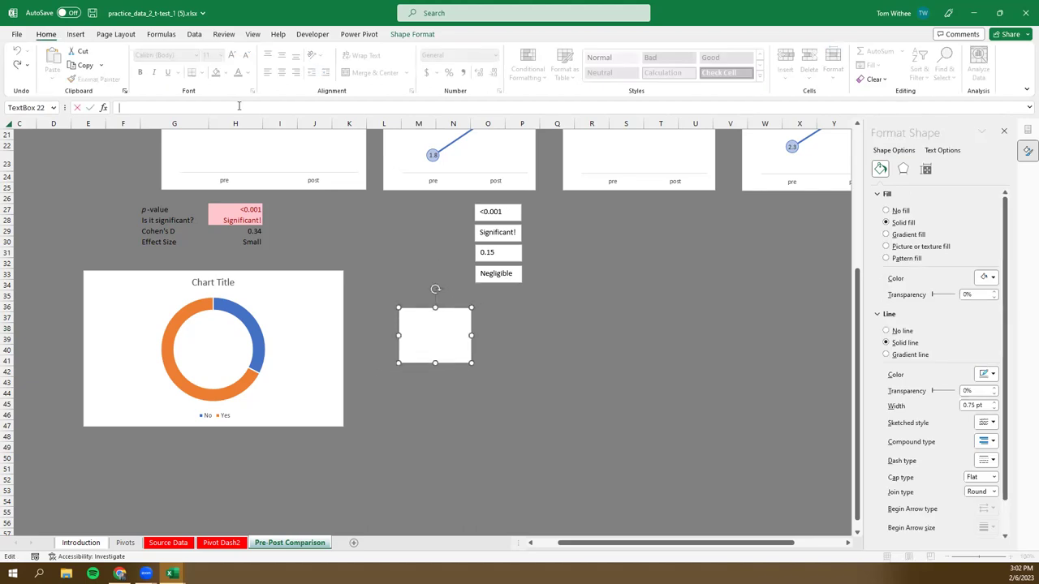
pyautogui.write('=')
pyautogui.click(126, 543)
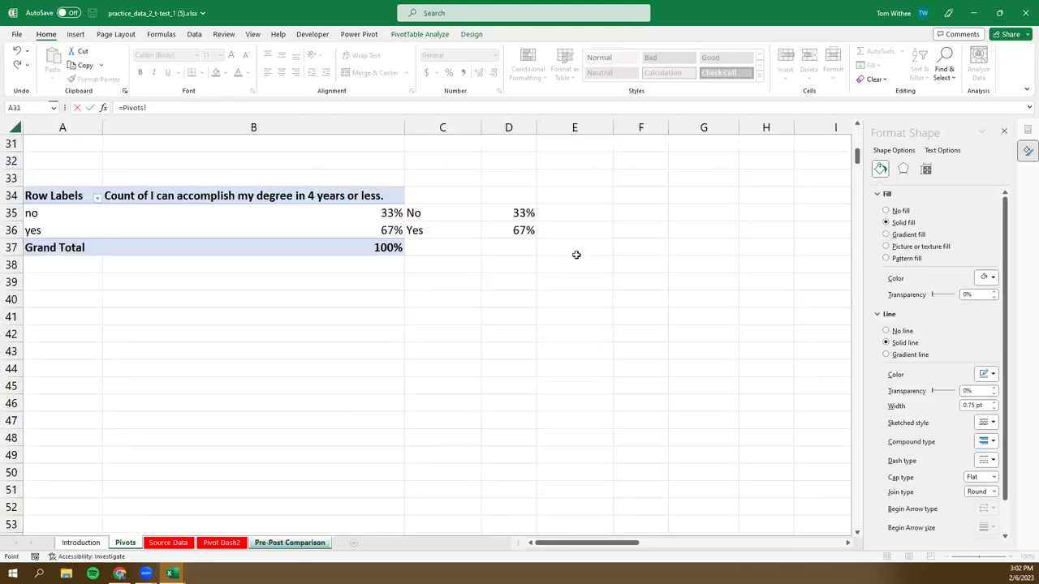
pyautogui.click(524, 230)
pyautogui.press('Return')
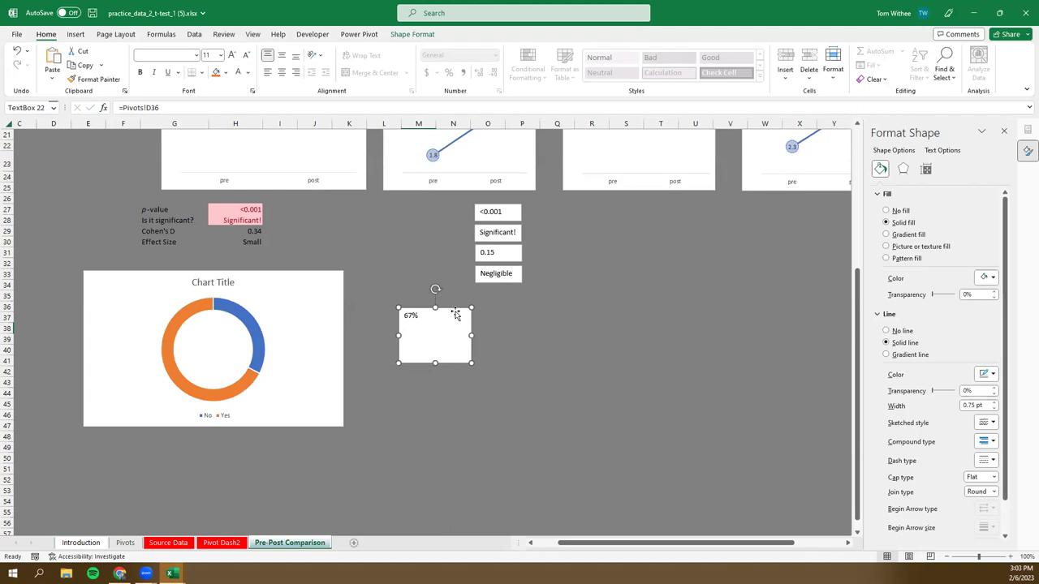
# - Enlarge the 67% text, set no fill and no outline, and move it into the doughnut's centre
pyautogui.click(232, 56)
pyautogui.click(232, 56)
pyautogui.click(232, 55)
pyautogui.click(232, 55)
pyautogui.click(232, 55)
pyautogui.click(232, 55)
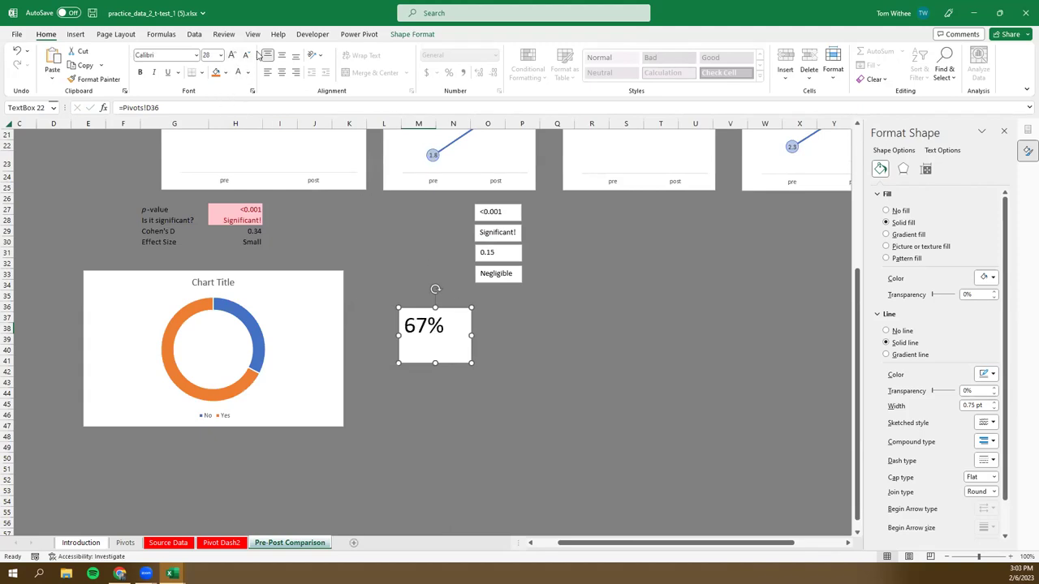
pyautogui.click(399, 36)
pyautogui.click(401, 51)
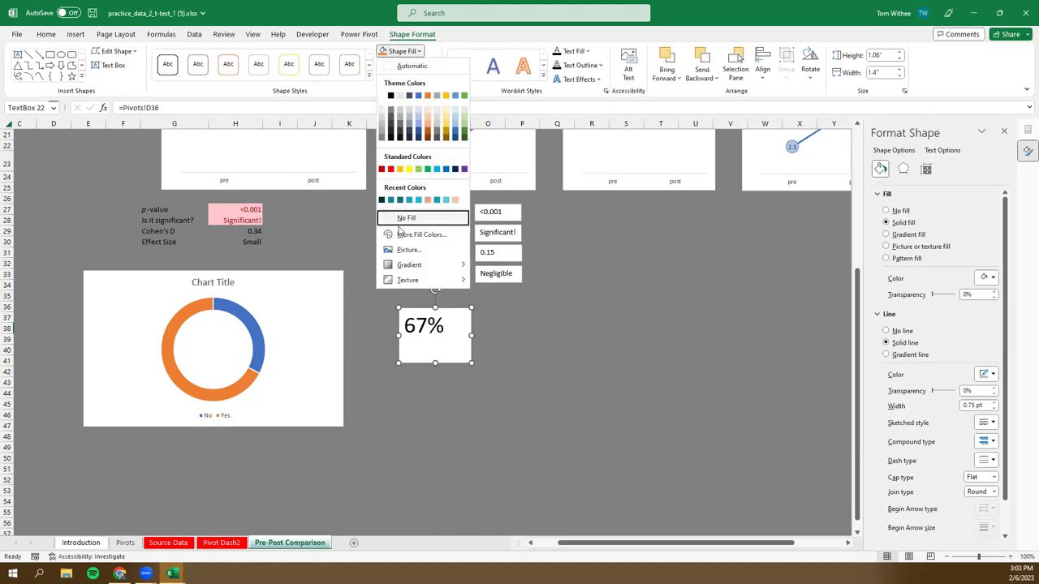
pyautogui.click(406, 217)
pyautogui.click(408, 65)
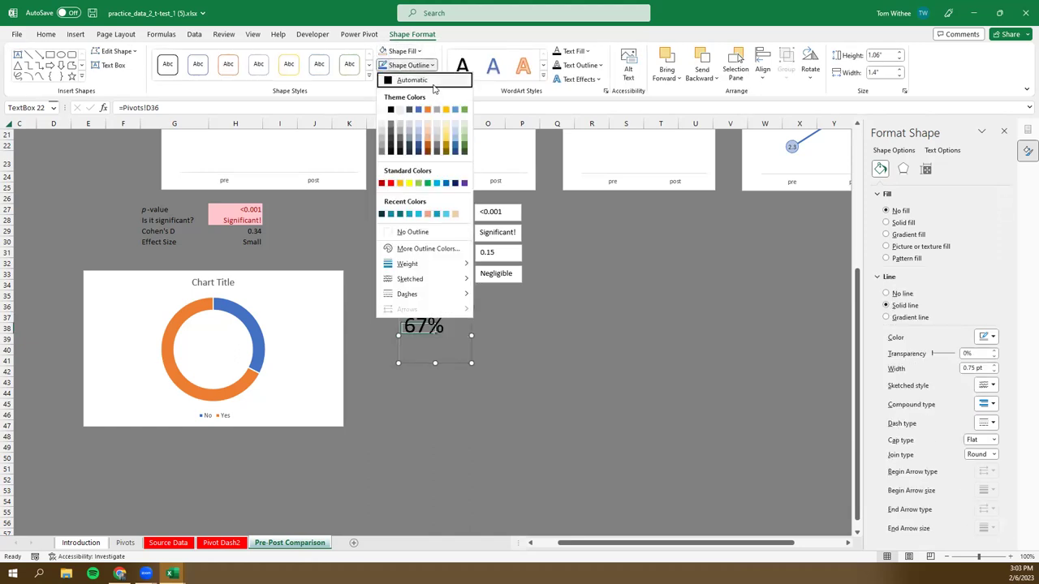
pyautogui.click(410, 232)
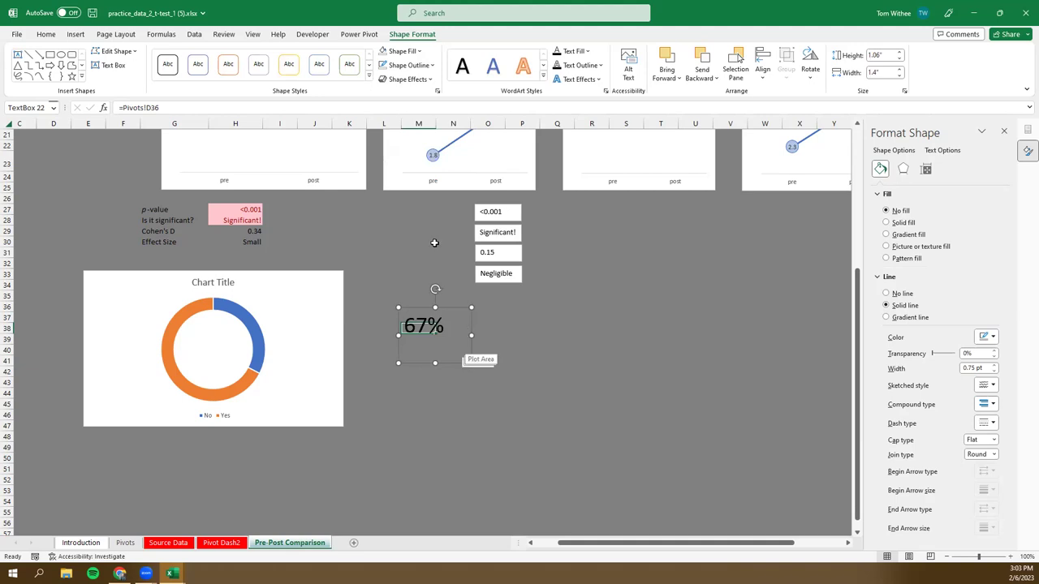
pyautogui.click(55, 35)
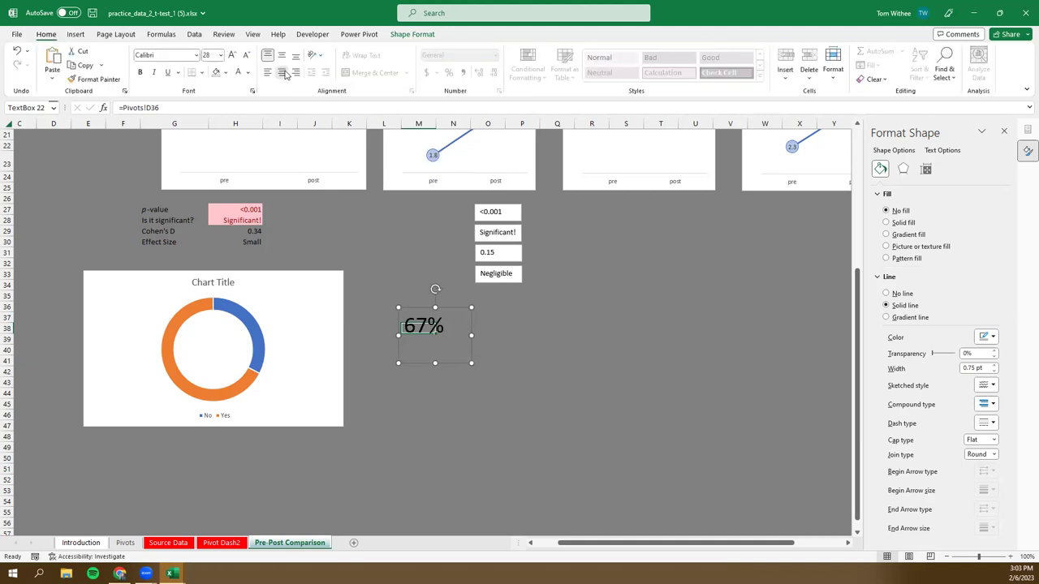
pyautogui.moveTo(435, 307); pyautogui.dragTo(217, 331)
# - Close the Format Shape pane and step the Major slicer through Math, Biology, Computer Science, then Neuroscience (53%)
pyautogui.click(562, 395)
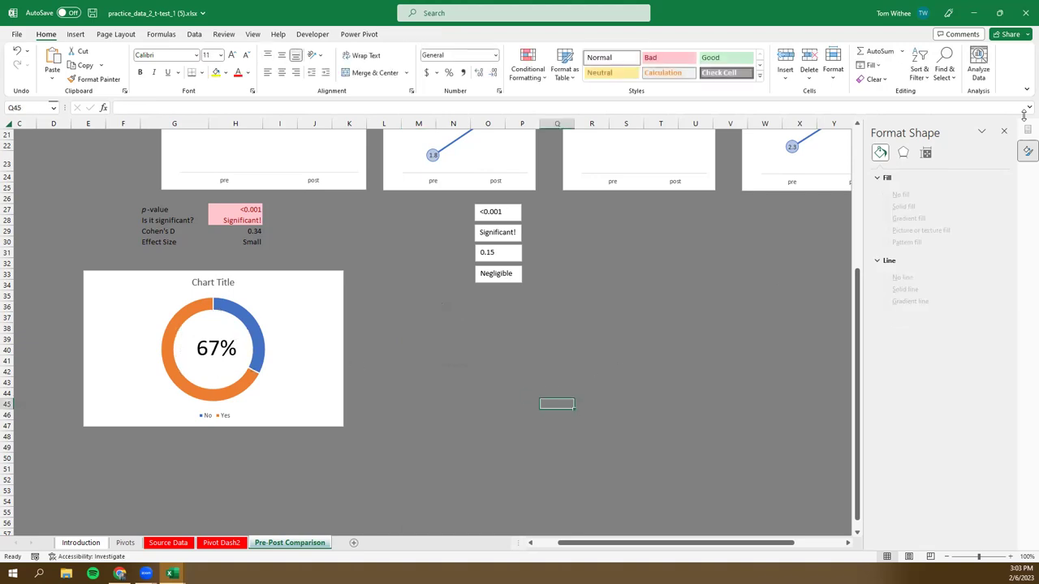
pyautogui.scroll(7, 771, 250)
pyautogui.scroll(-3, 780, 256)
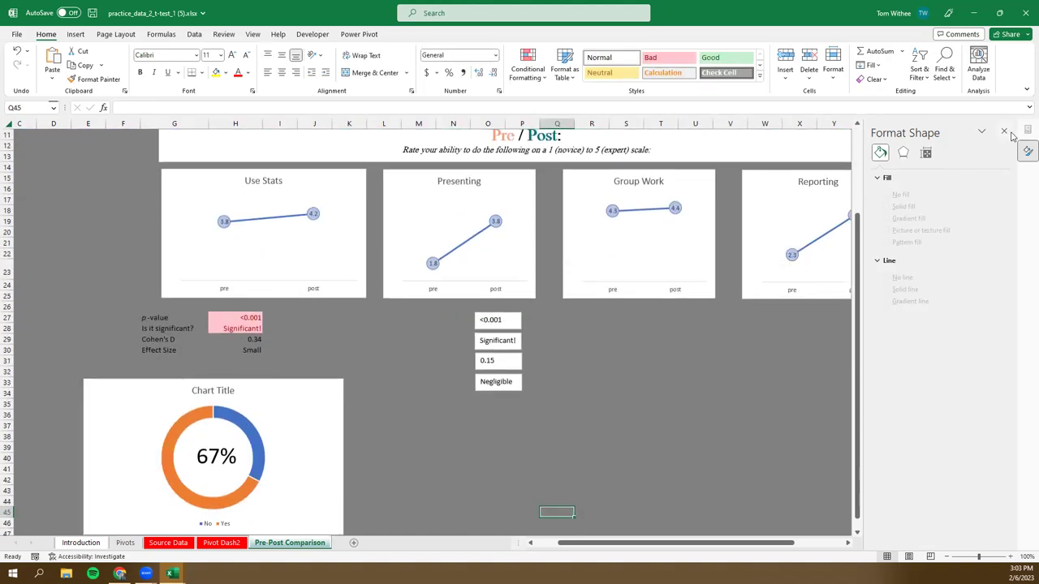
pyautogui.click(1004, 130)
pyautogui.click(994, 190)
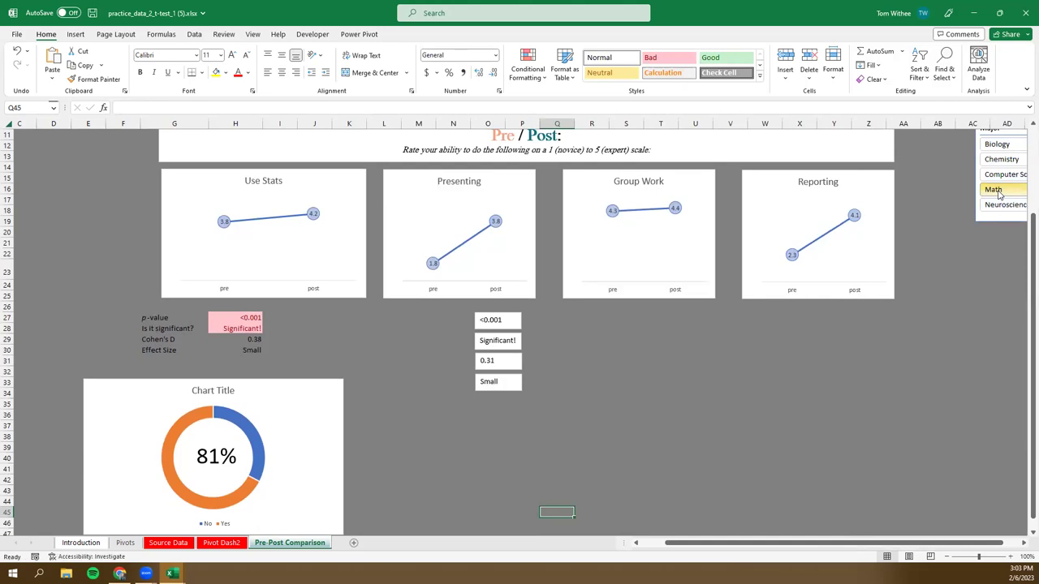
pyautogui.click(997, 144)
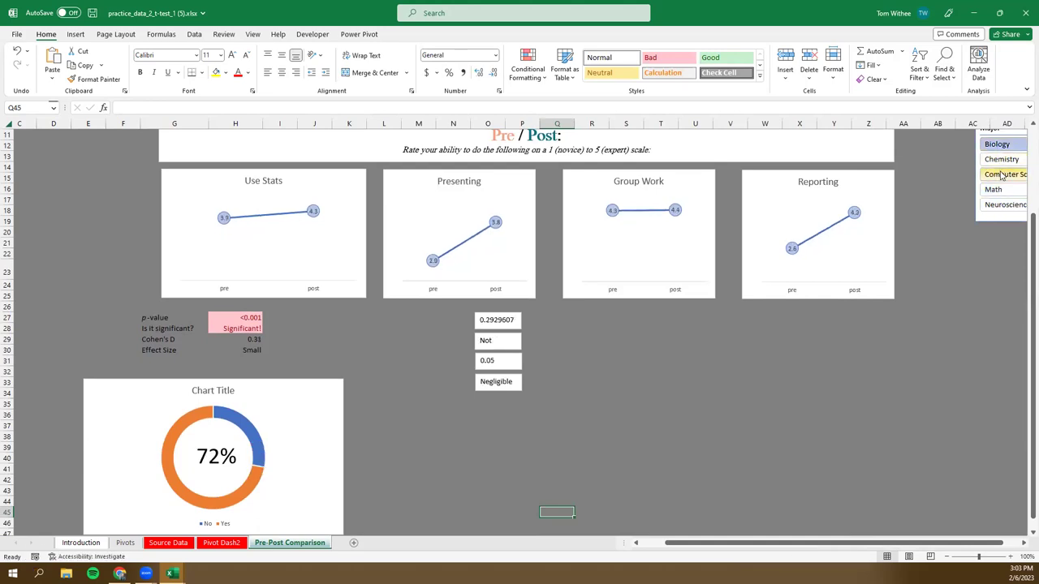
pyautogui.click(1002, 174)
pyautogui.click(998, 206)
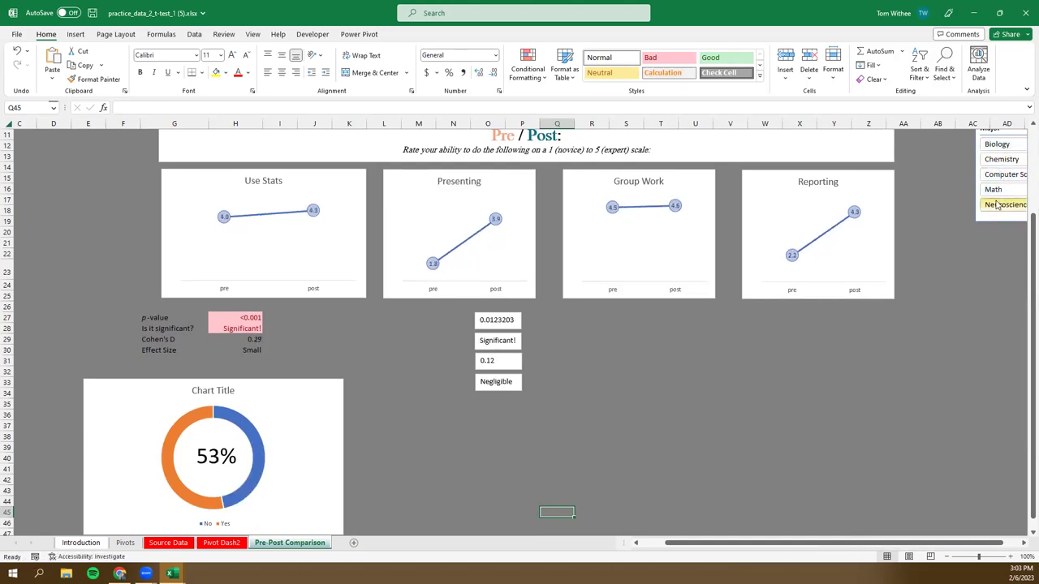
pyautogui.click(406, 371)
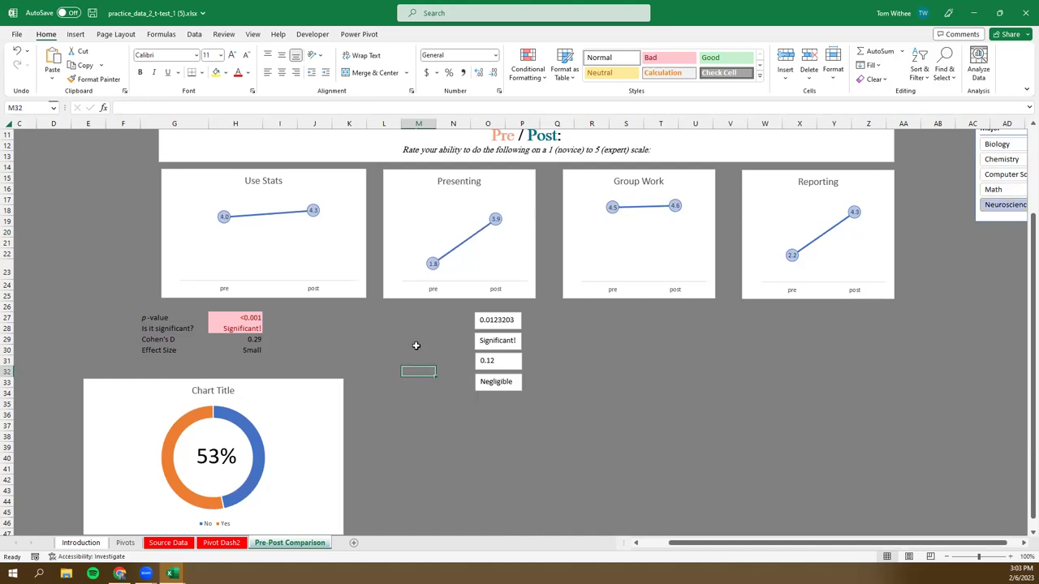